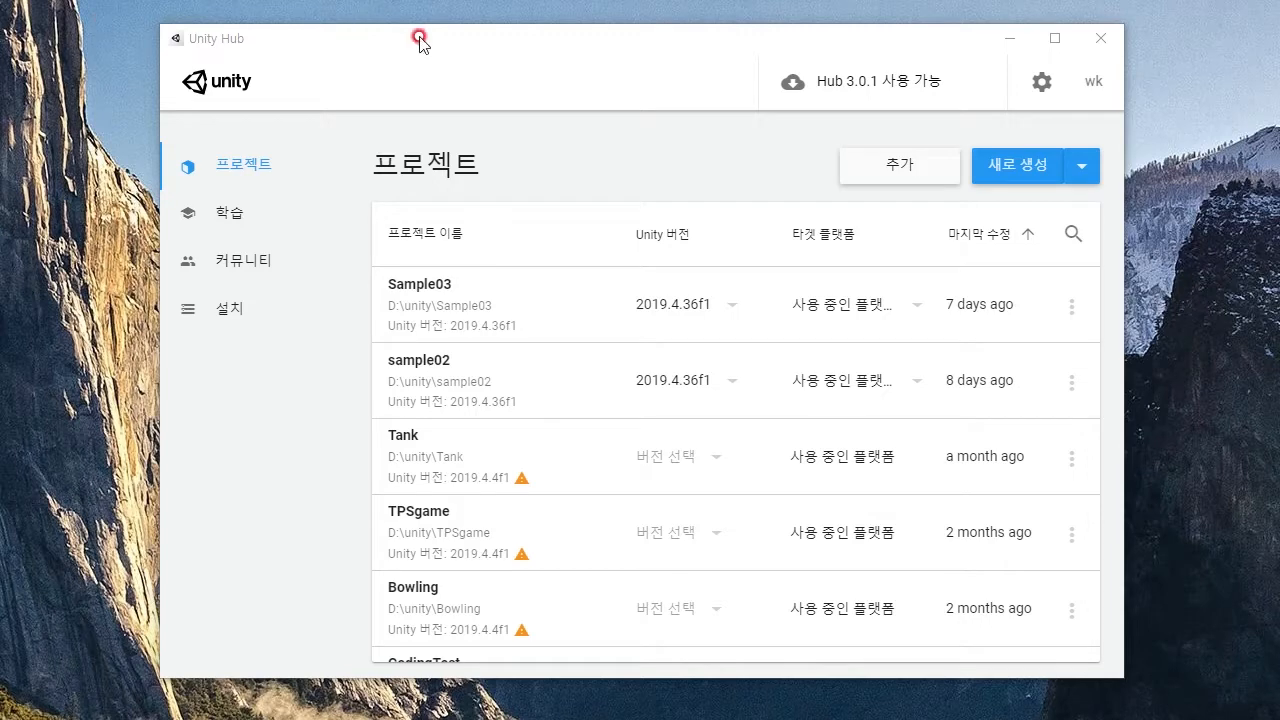
- Start a new project with Unity 2019.4.36f1 using the 3D template
{"action": "left_click_drag", "start_coordinate": [610, 49], "coordinate": [565, 60]}
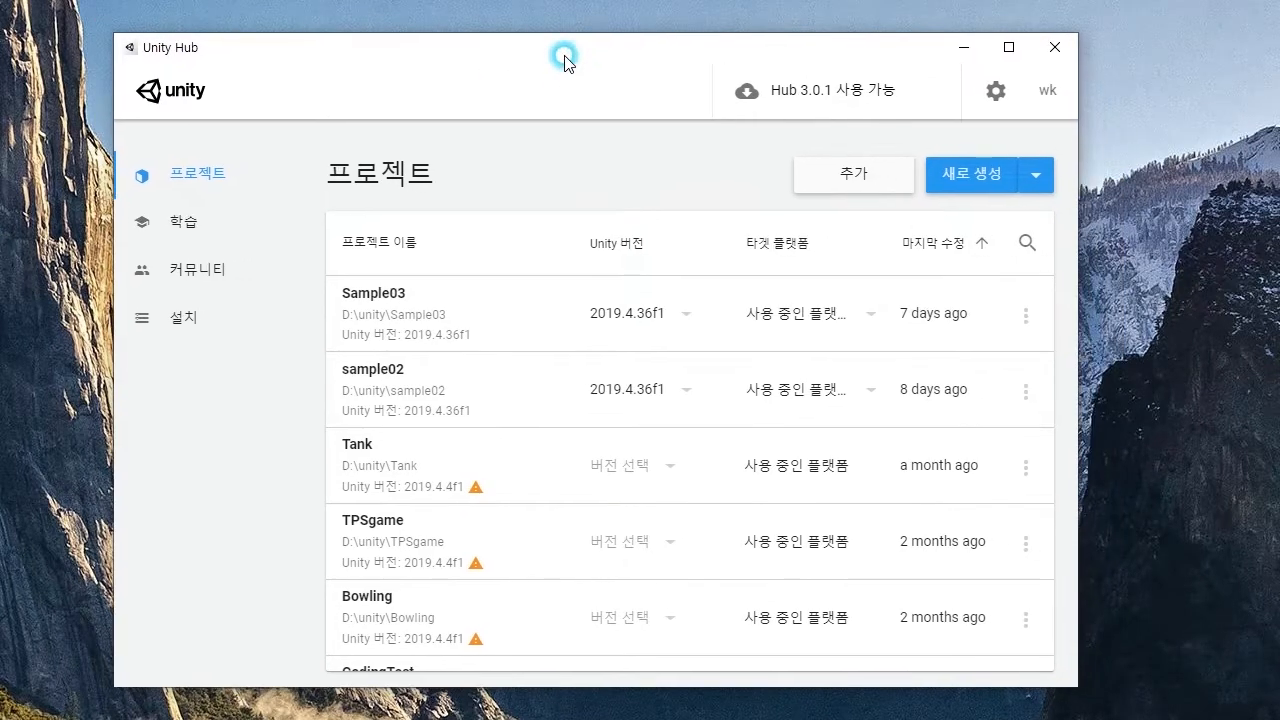
{"action": "left_click", "coordinate": [1040, 182]}
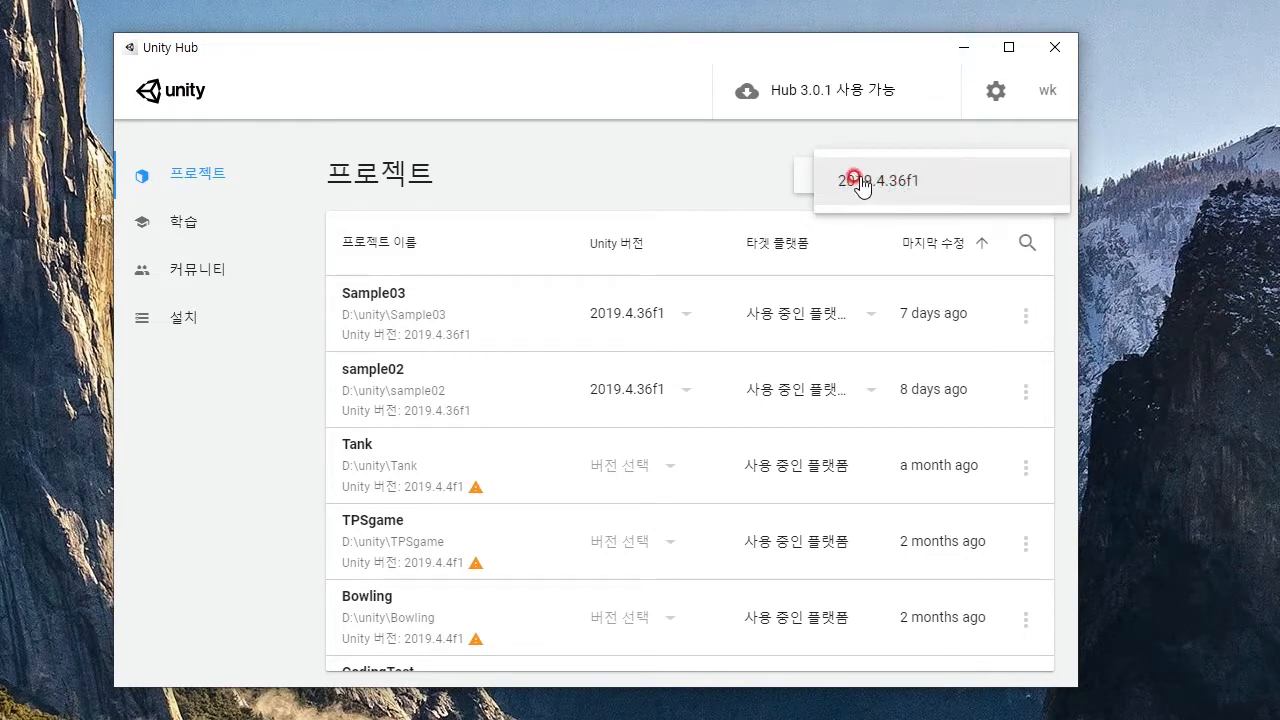
{"action": "left_click", "coordinate": [903, 190]}
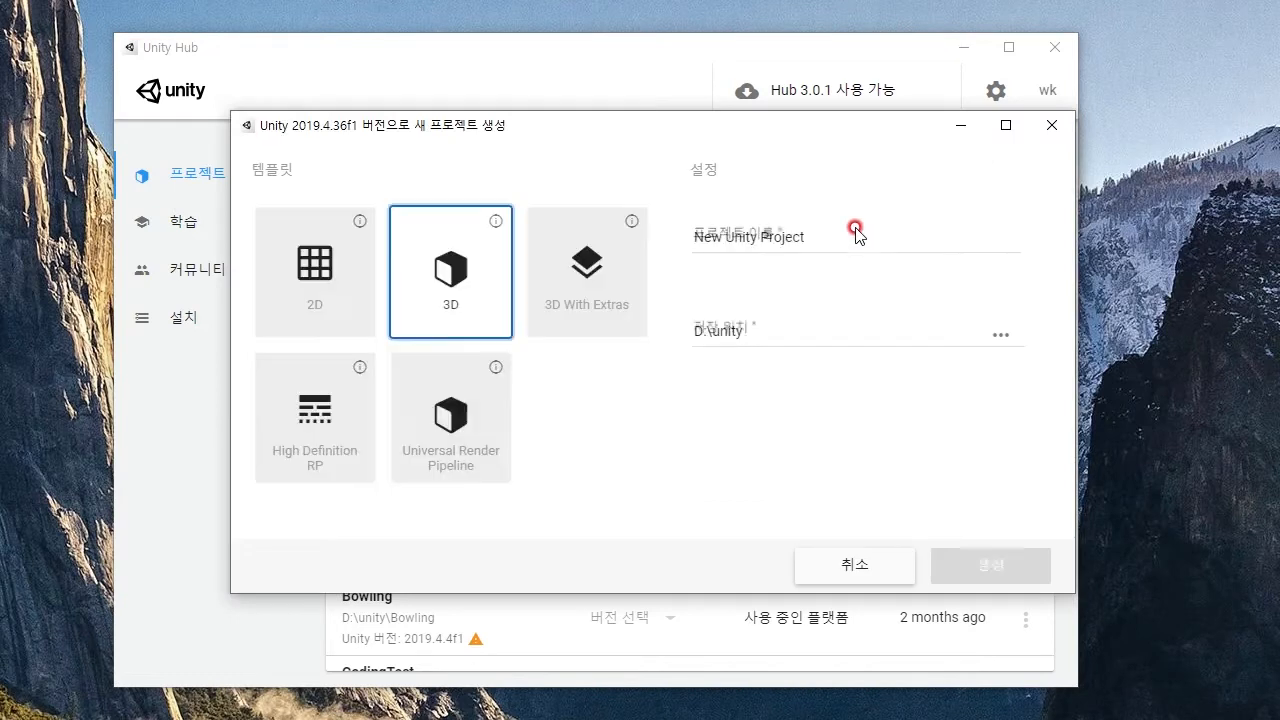
{"action": "left_click", "coordinate": [446, 271]}
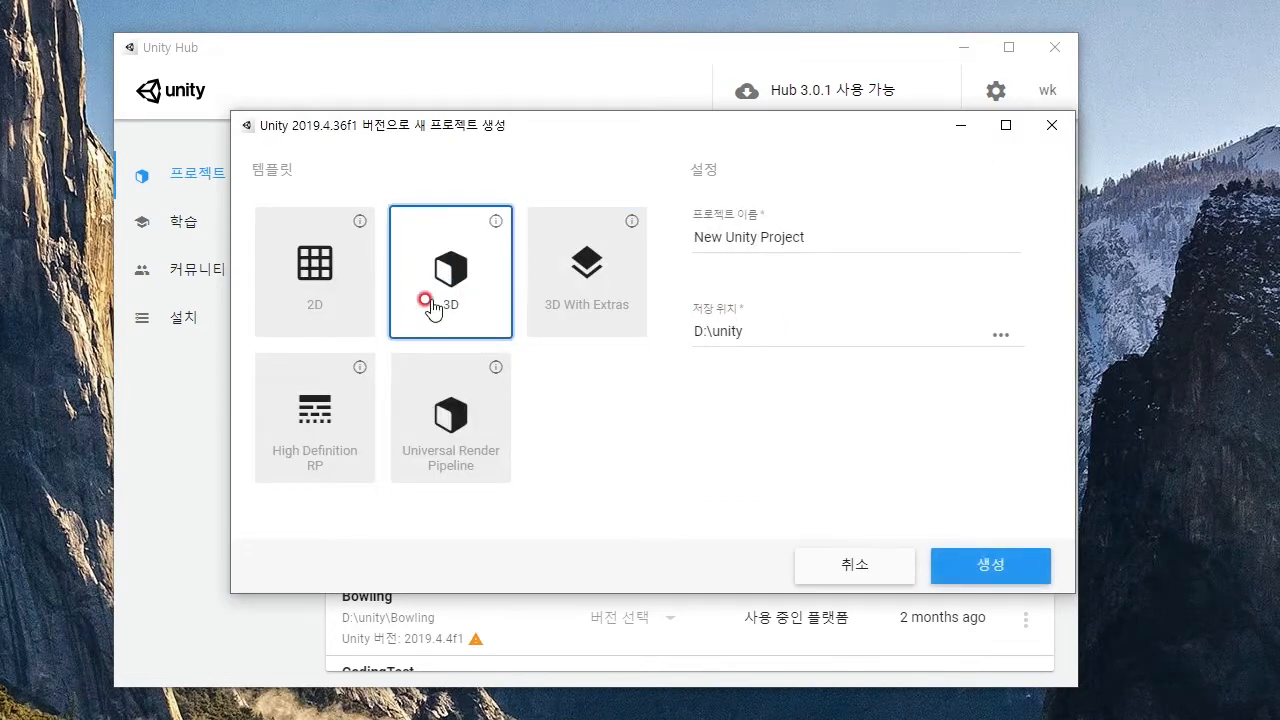
- Name the project TerrainProject and create it
{"action": "left_click", "coordinate": [689, 241]}
{"action": "left_click_drag", "start_coordinate": [863, 237], "coordinate": [691, 237]}
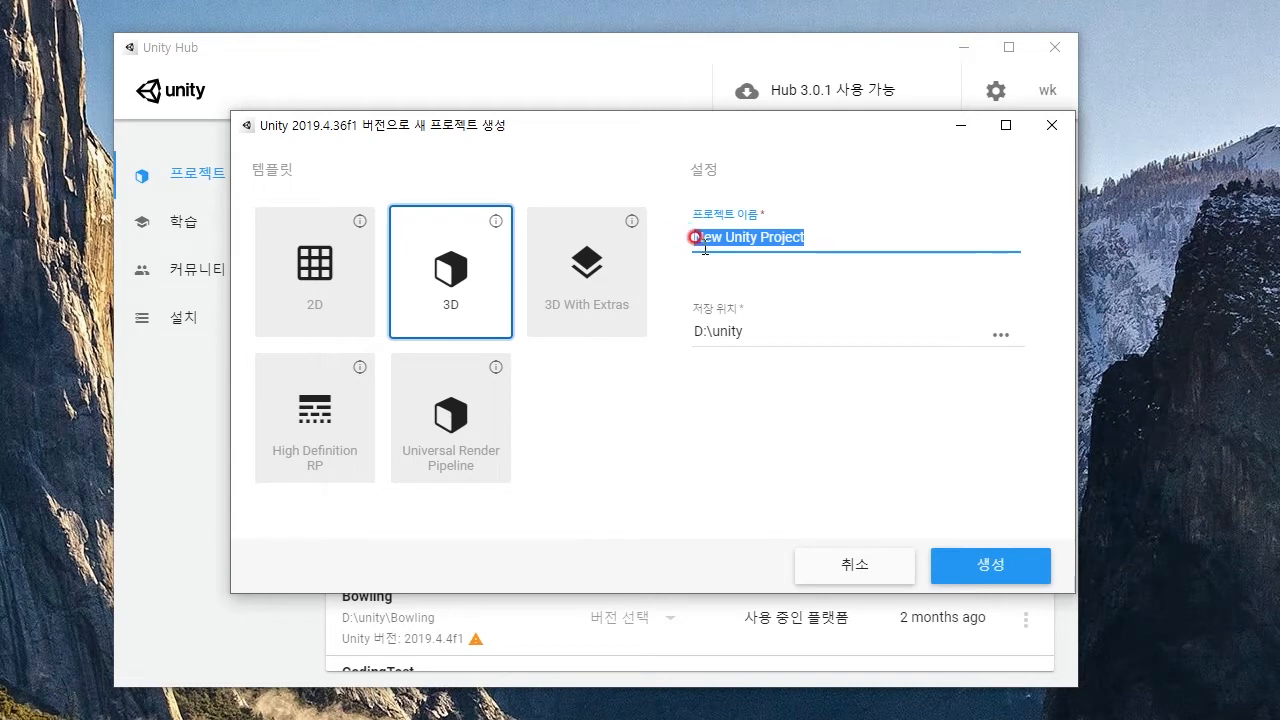
{"action": "type", "text": "Ter"}
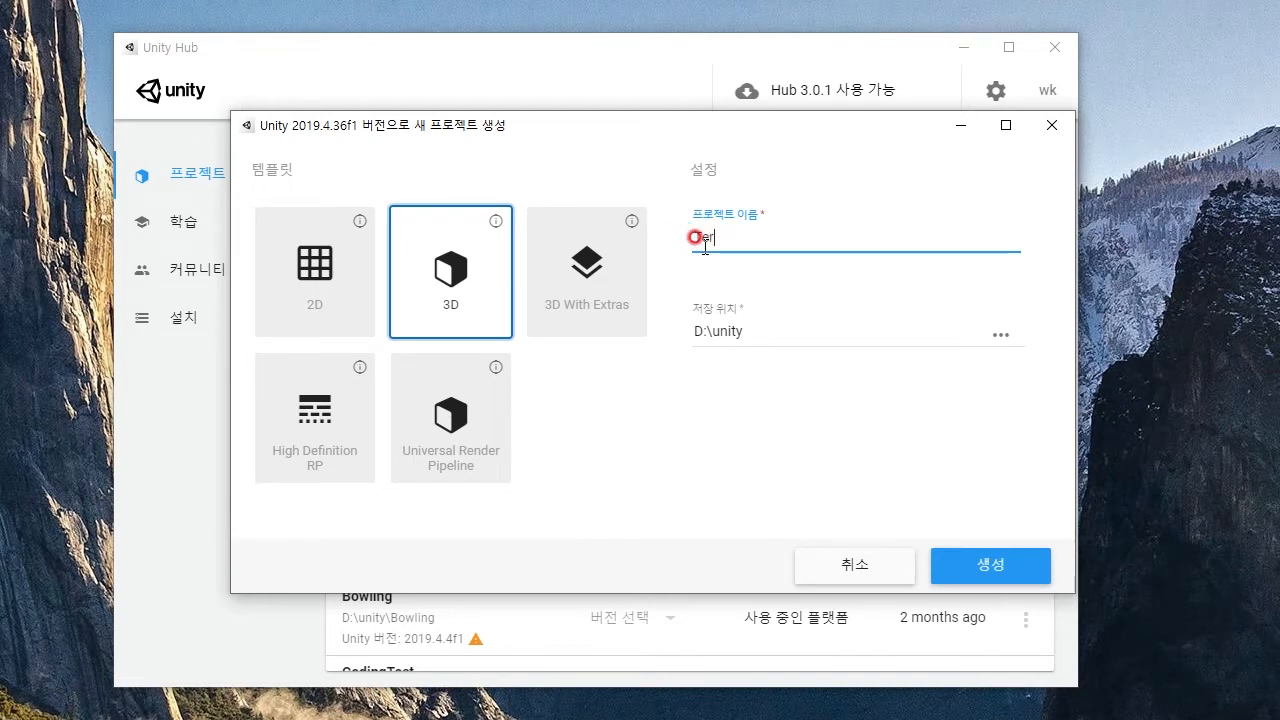
{"action": "type", "text": "rai"}
{"action": "key", "text": "BackSpace"}
{"action": "key", "text": "BackSpace"}
{"action": "type", "text": "n"}
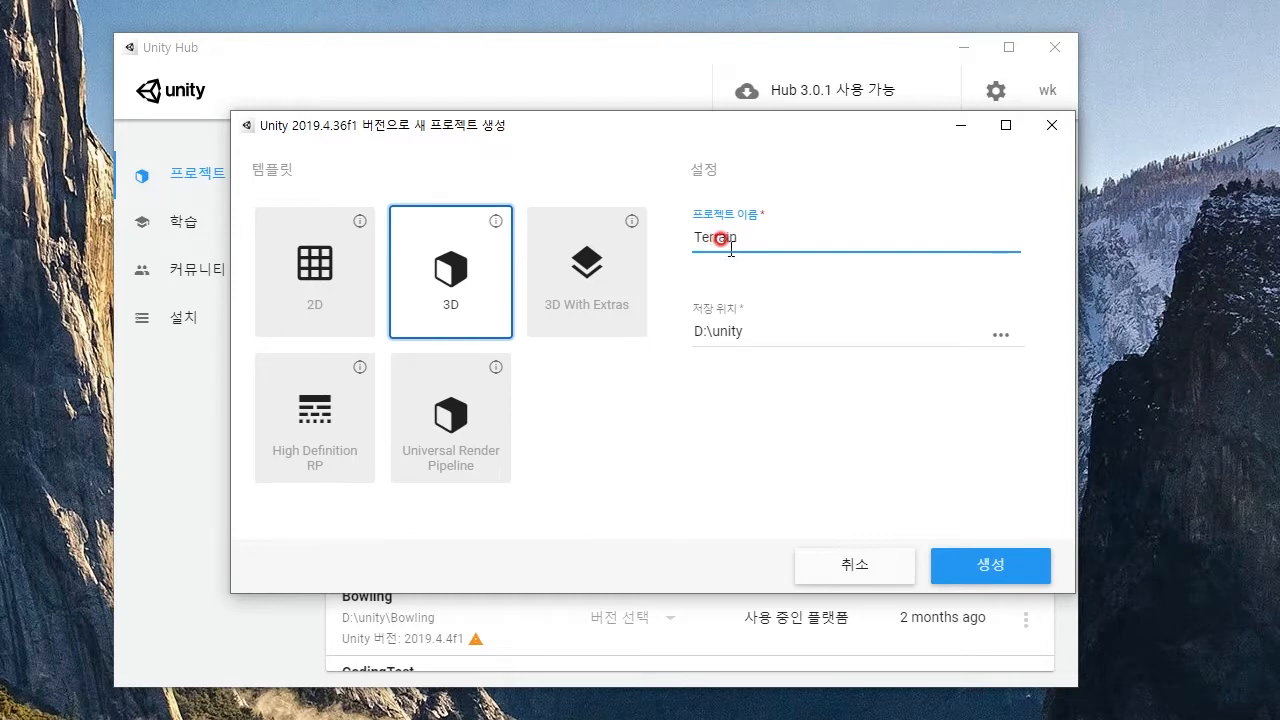
{"action": "type", "text": "Project"}
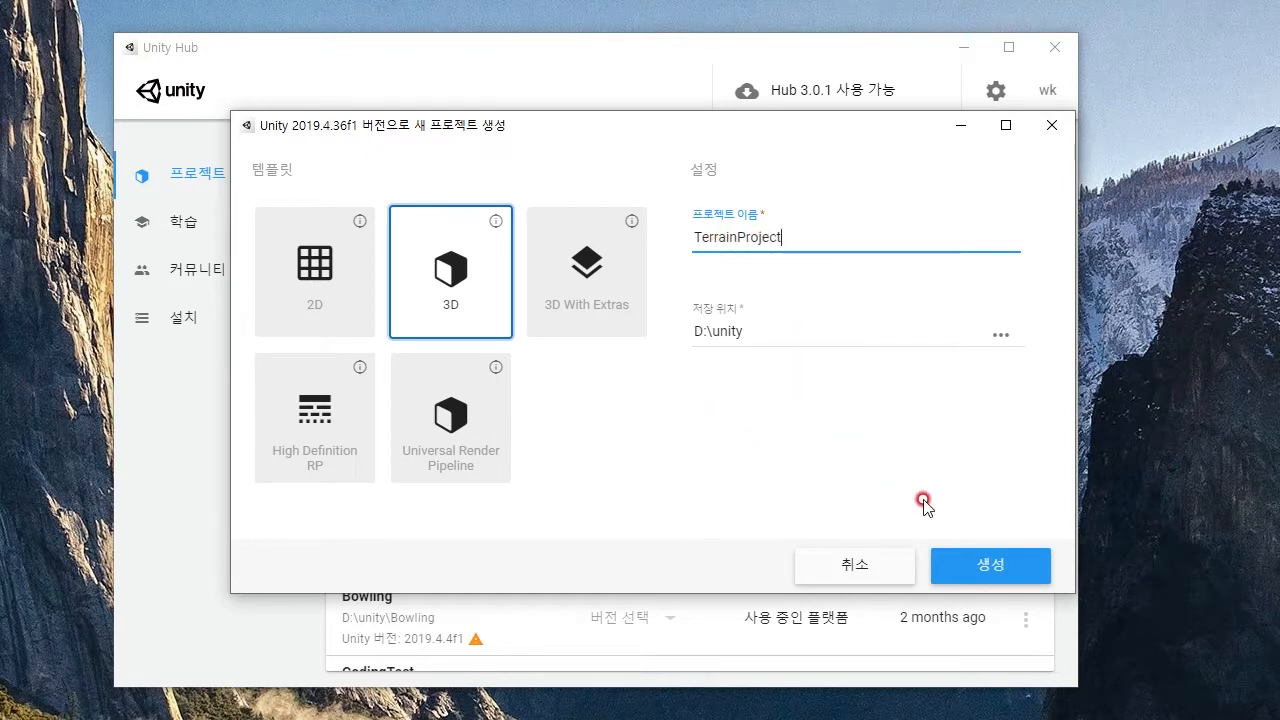
{"action": "left_click", "coordinate": [1006, 563]}
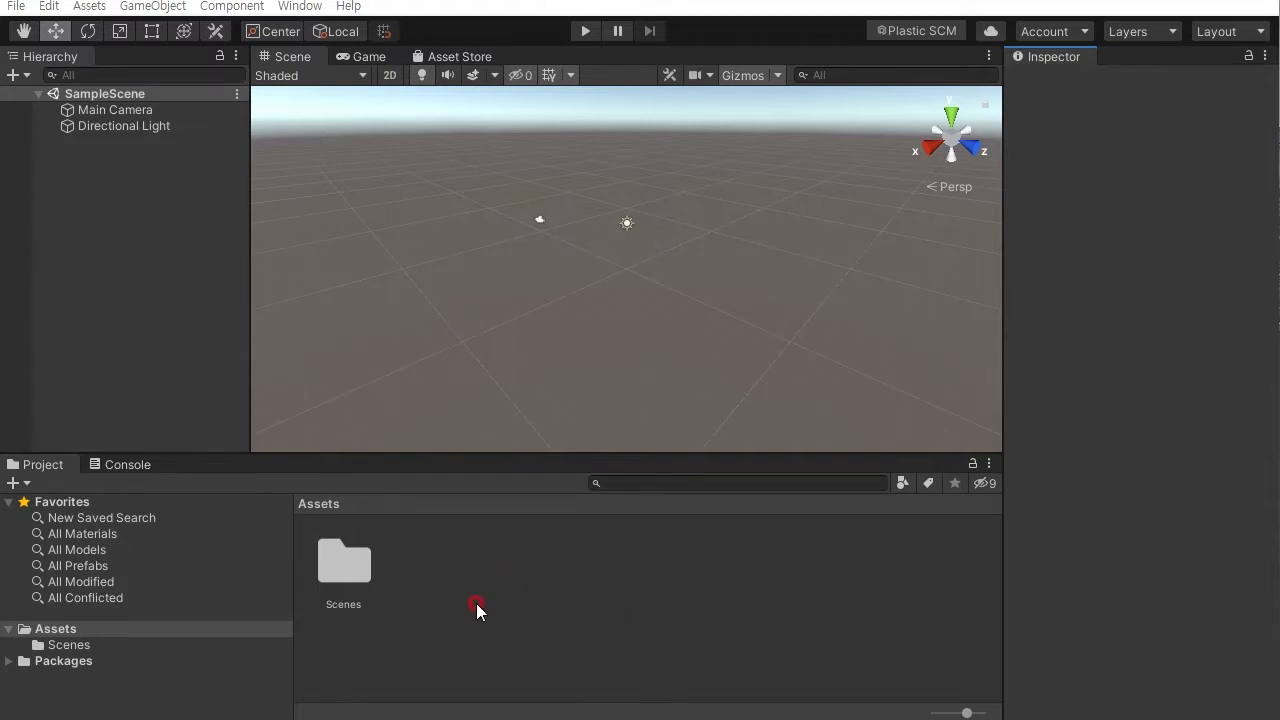
- Browse the Assets and Scenes folders of the project and the empty scene
{"action": "left_click", "coordinate": [56, 630]}
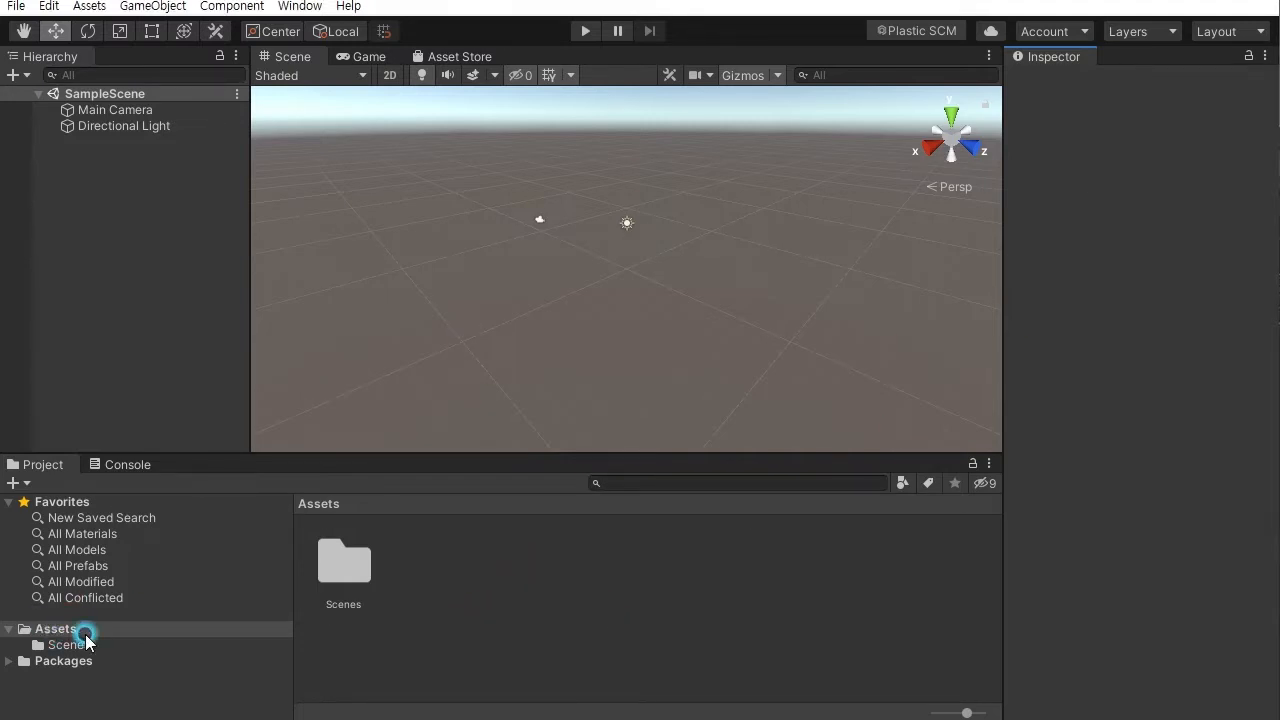
{"action": "left_click", "coordinate": [343, 576]}
{"action": "double_click", "coordinate": [343, 571]}
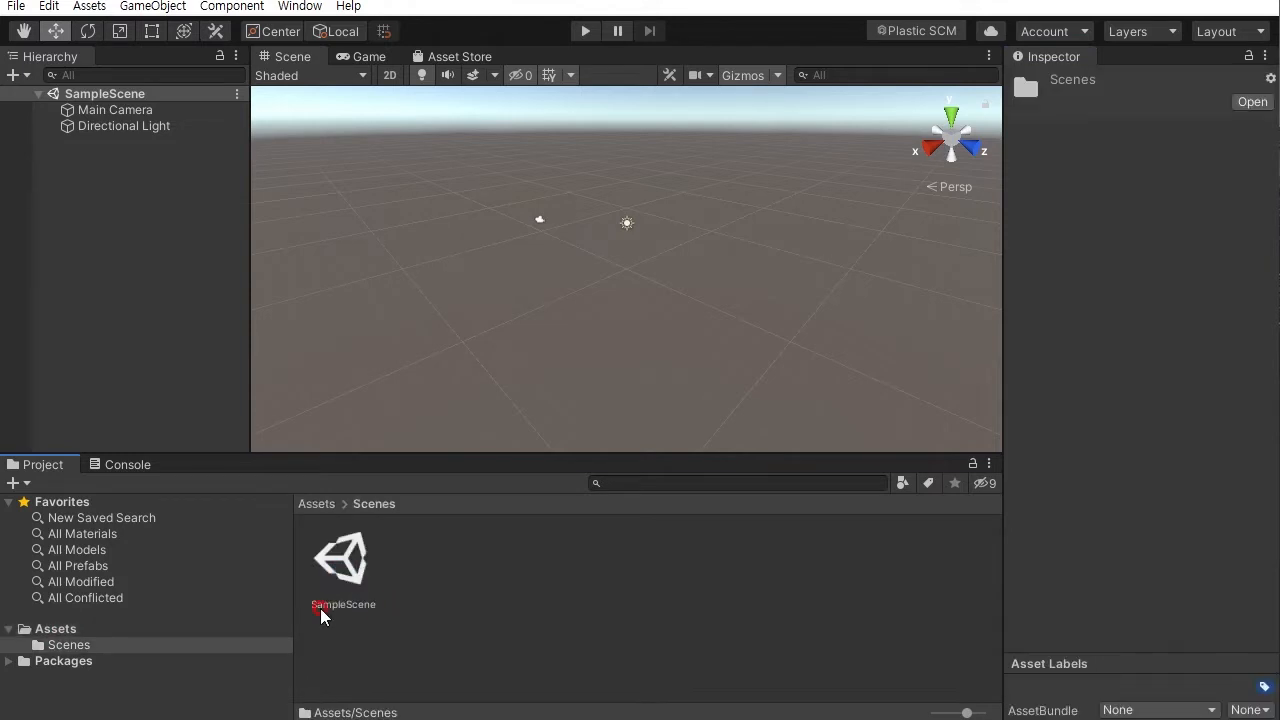
{"action": "left_click", "coordinate": [343, 575]}
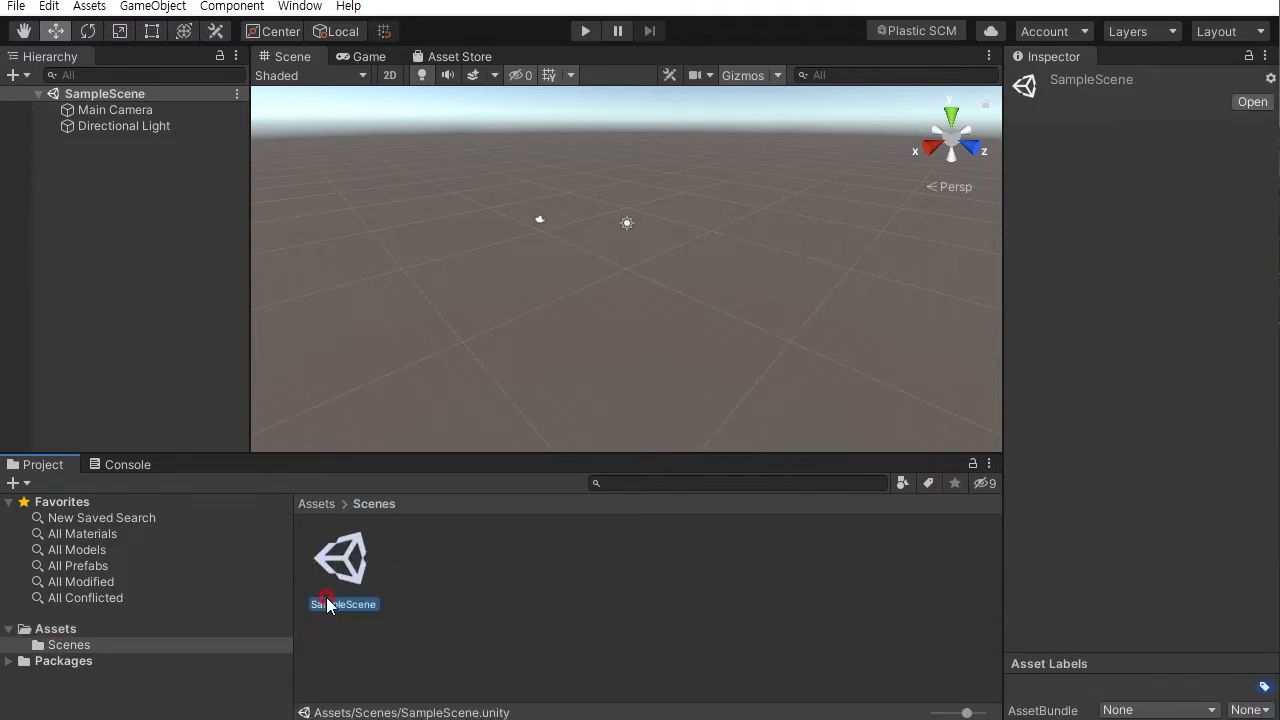
{"action": "left_click", "coordinate": [445, 610]}
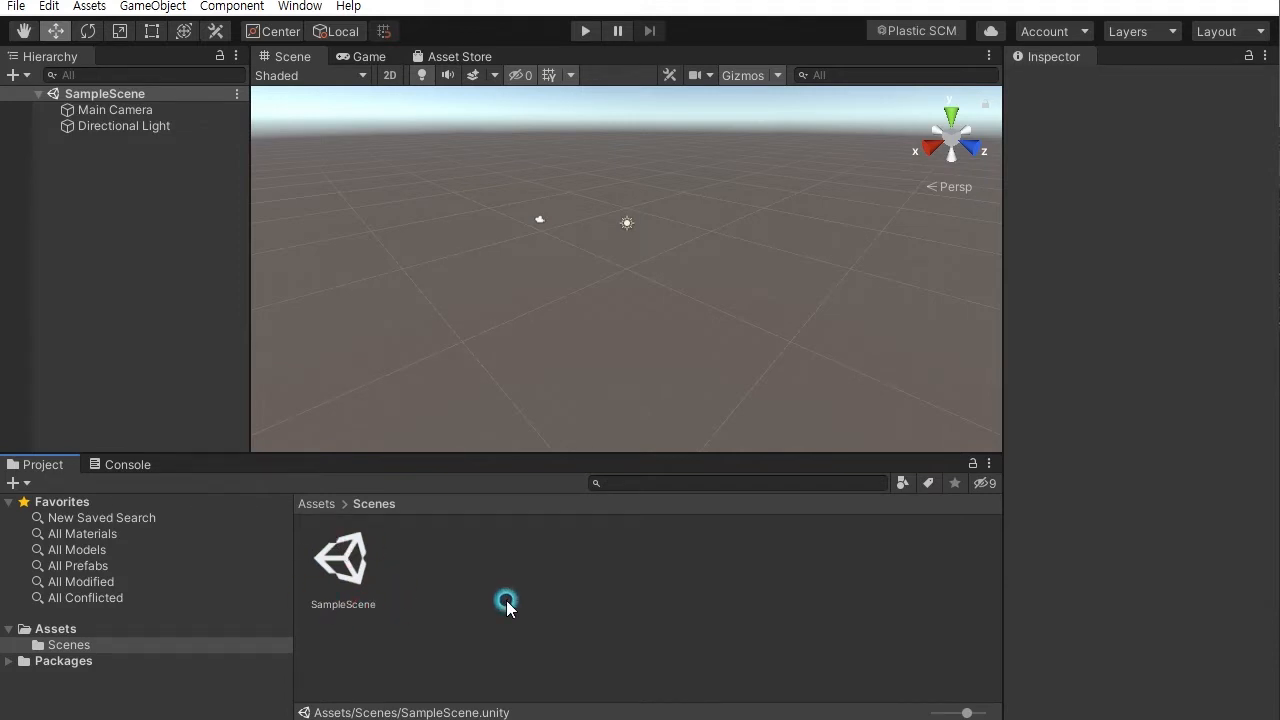
{"action": "left_click", "coordinate": [115, 636]}
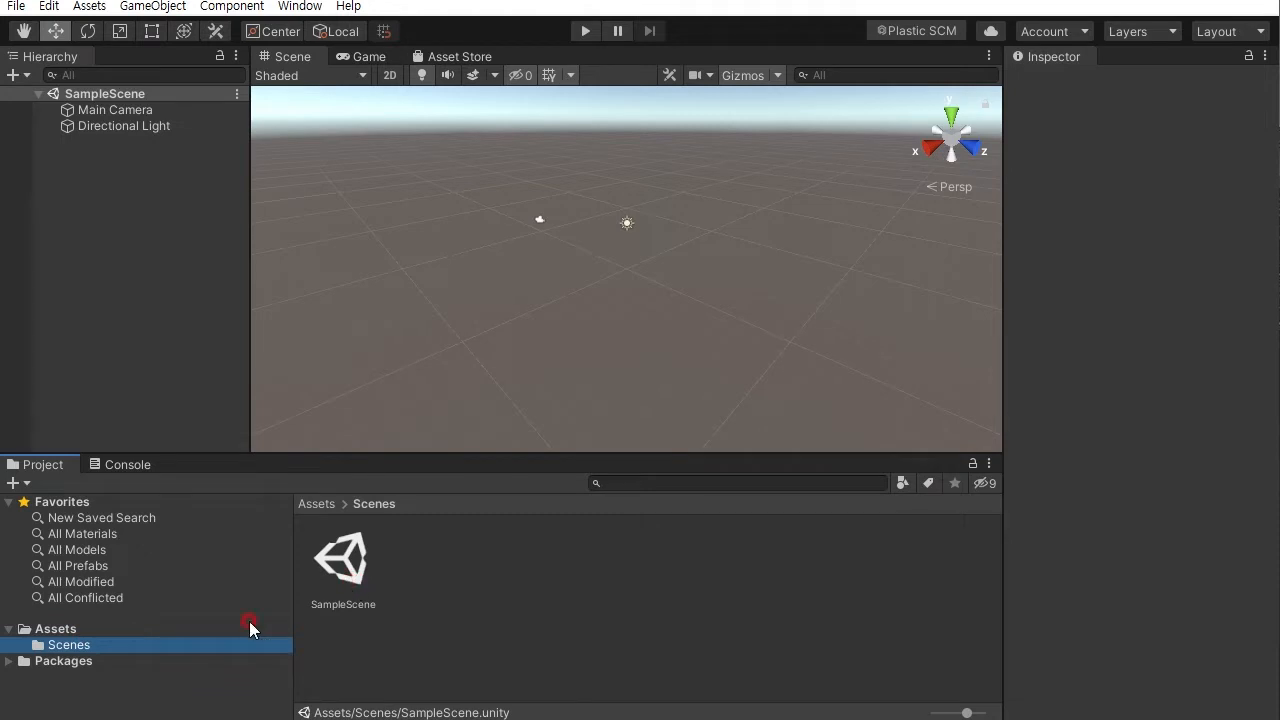
{"action": "left_click", "coordinate": [298, 558]}
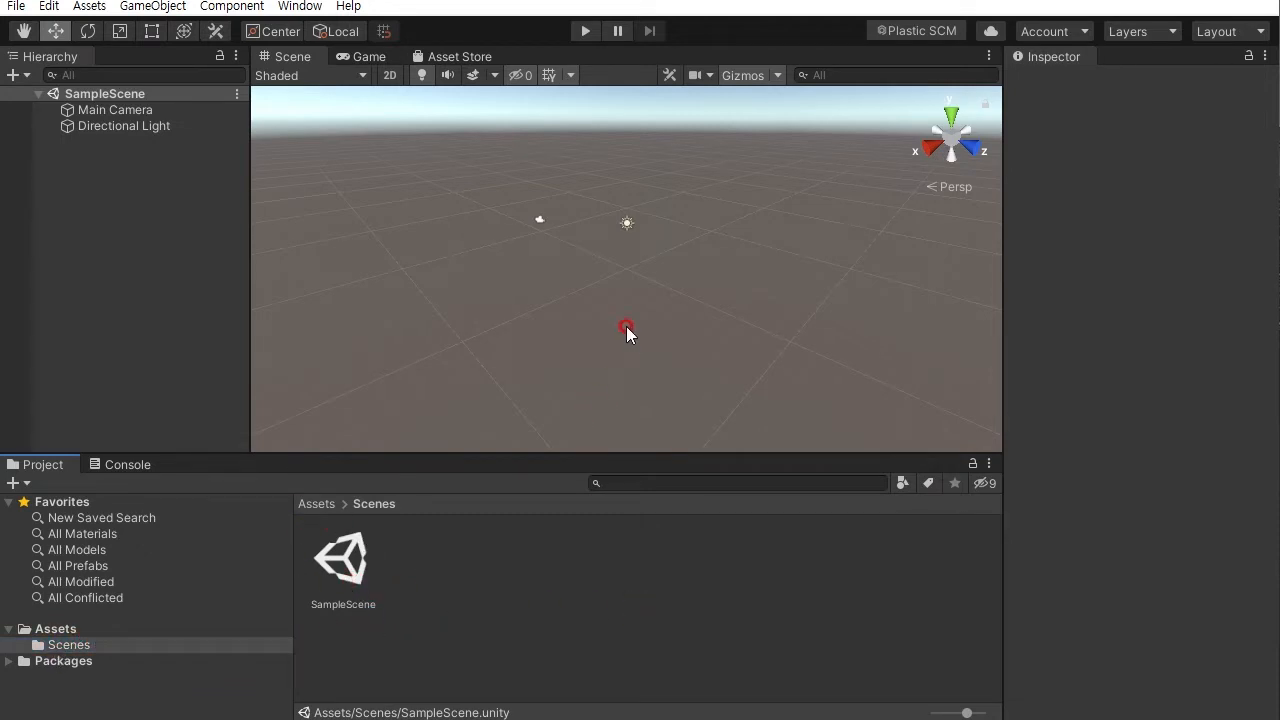
{"action": "mouse_move", "coordinate": [616, 280]}
{"action": "left_mouse_down", "text": "alt"}
{"action": "mouse_move", "coordinate": [620, 306]}
{"action": "mouse_move", "coordinate": [632, 277]}
{"action": "left_mouse_up", "text": "alt"}
{"action": "mouse_move", "coordinate": [680, 330]}
{"action": "left_mouse_down", "text": "alt"}
{"action": "mouse_move", "coordinate": [660, 300]}
{"action": "mouse_move", "coordinate": [662, 321]}
{"action": "left_mouse_up", "text": "alt"}
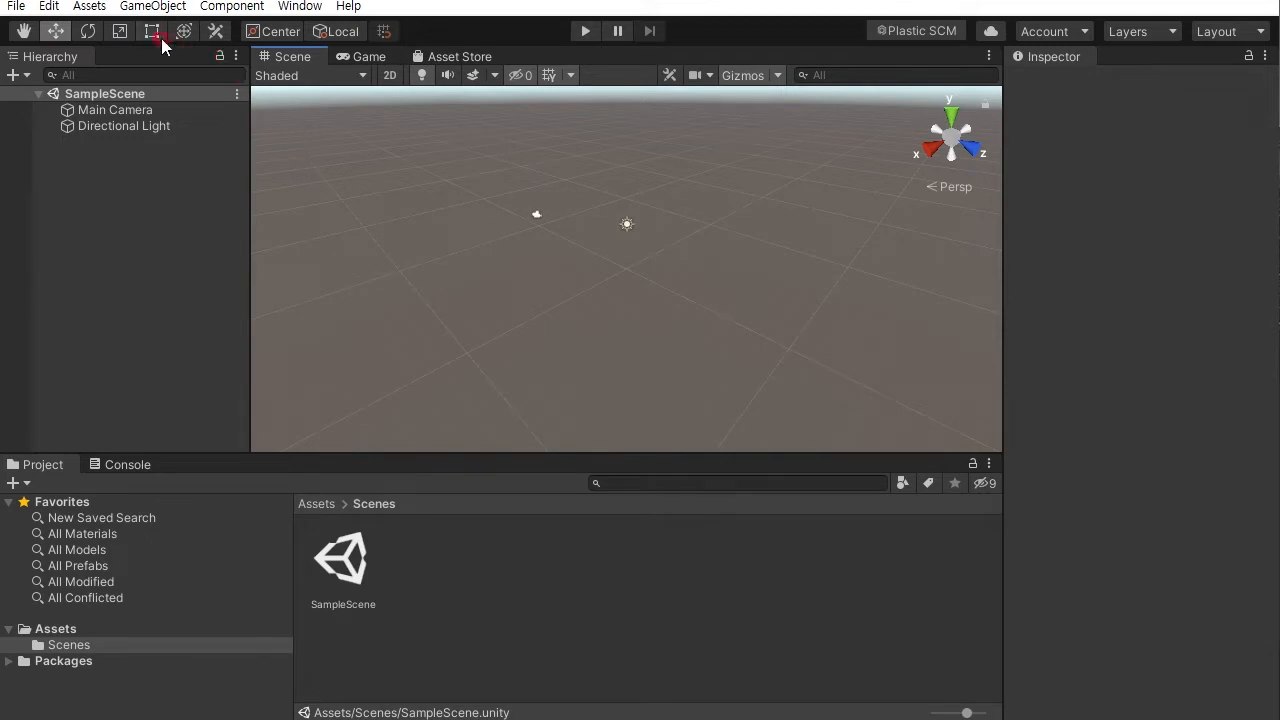
- Add a Terrain object to the scene from the 3D Object menu
{"action": "left_click", "coordinate": [155, 8]}
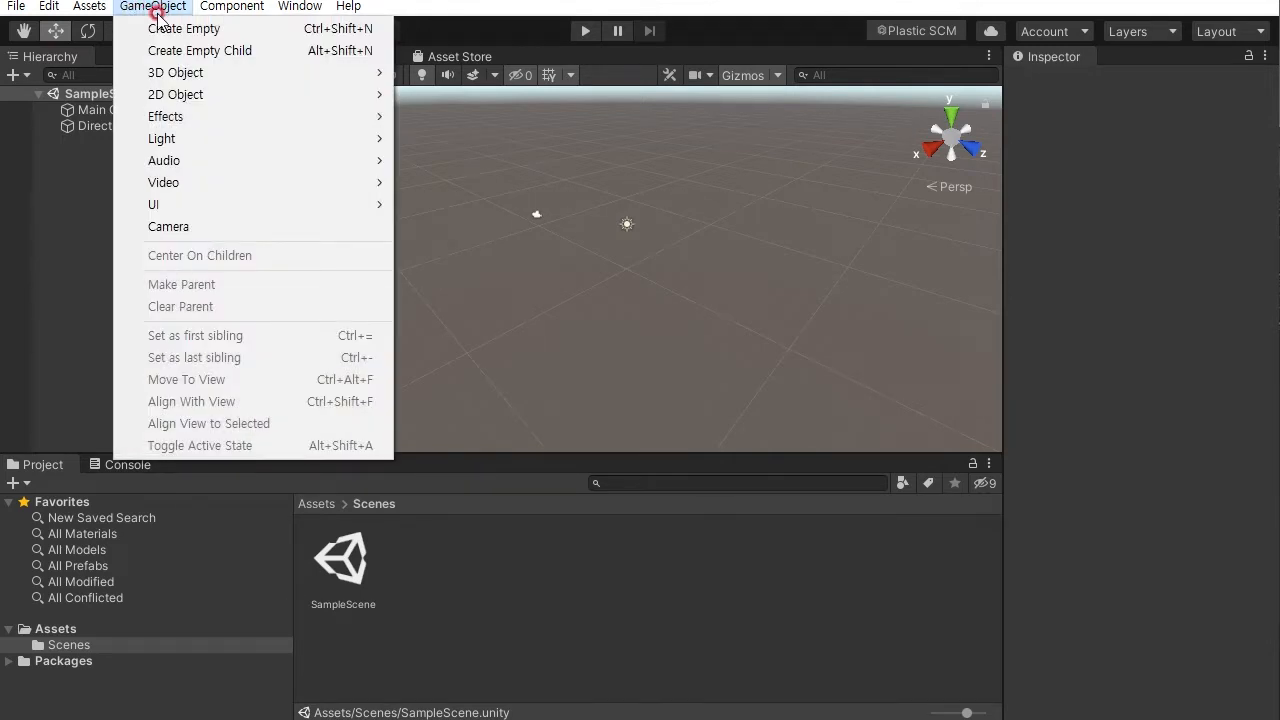
{"action": "mouse_move", "coordinate": [183, 75]}
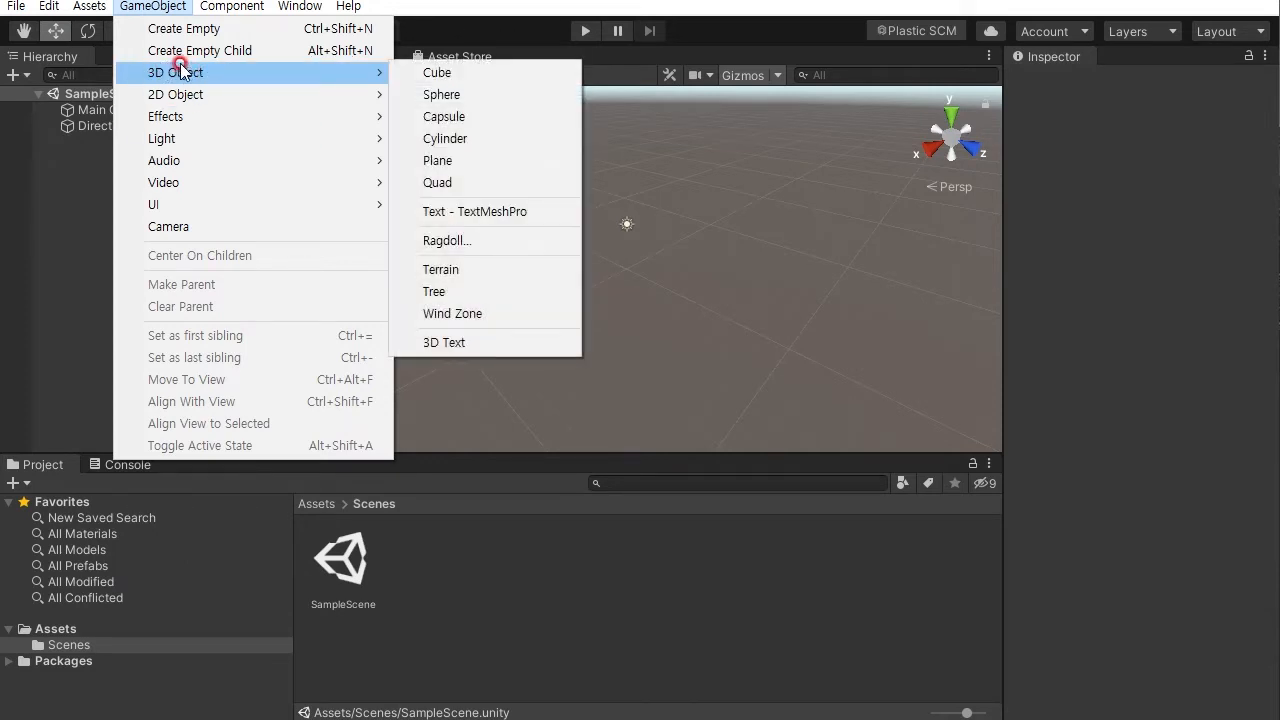
{"action": "left_click", "coordinate": [440, 269]}
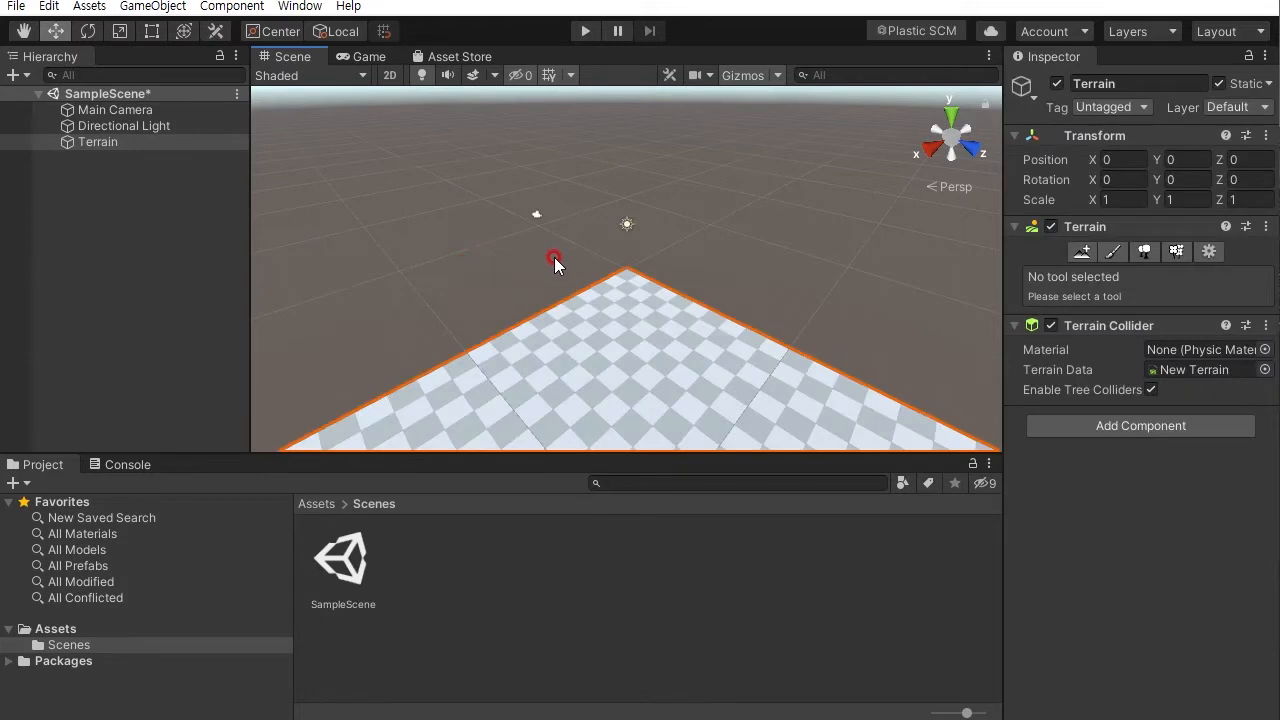
- Orbit, pan and zoom the scene view to examine the new terrain
{"action": "right_click_drag", "start_coordinate": [674, 363], "coordinate": [627, 321], "text": "alt"}
{"action": "left_click_drag", "start_coordinate": [660, 366], "coordinate": [903, 309], "text": "alt"}
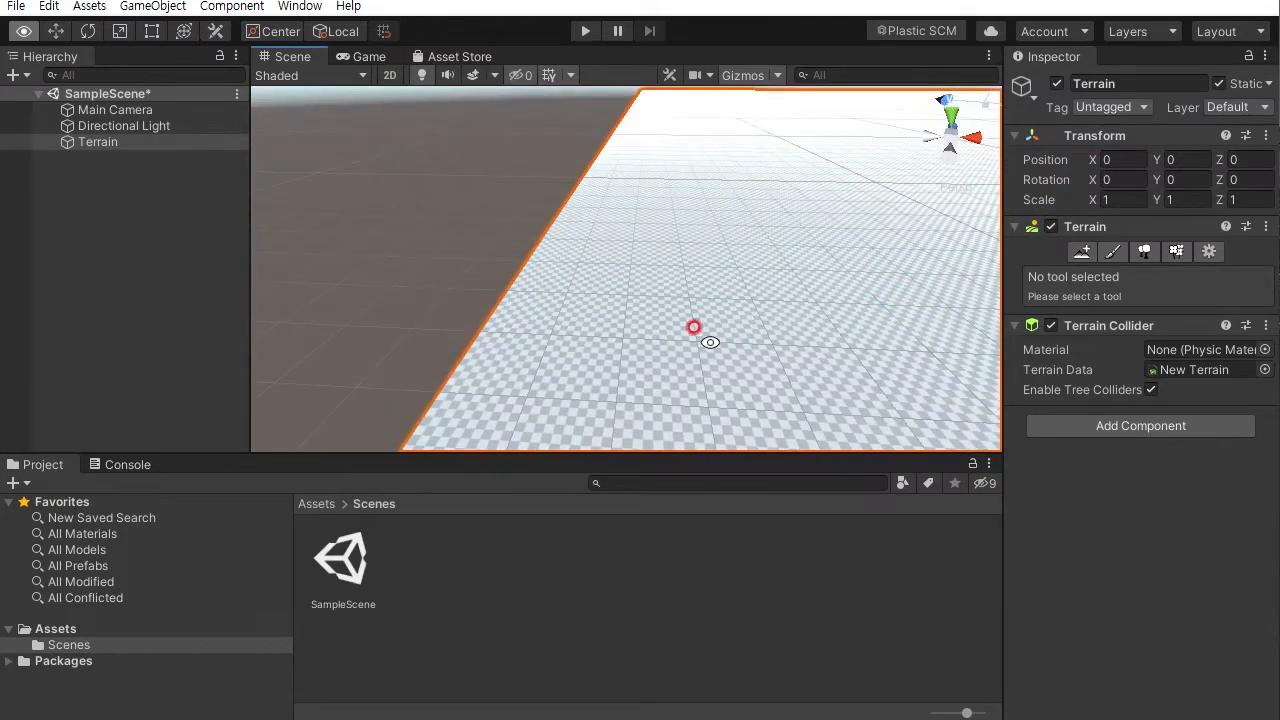
{"action": "left_click_drag", "start_coordinate": [704, 335], "coordinate": [695, 356], "text": "alt"}
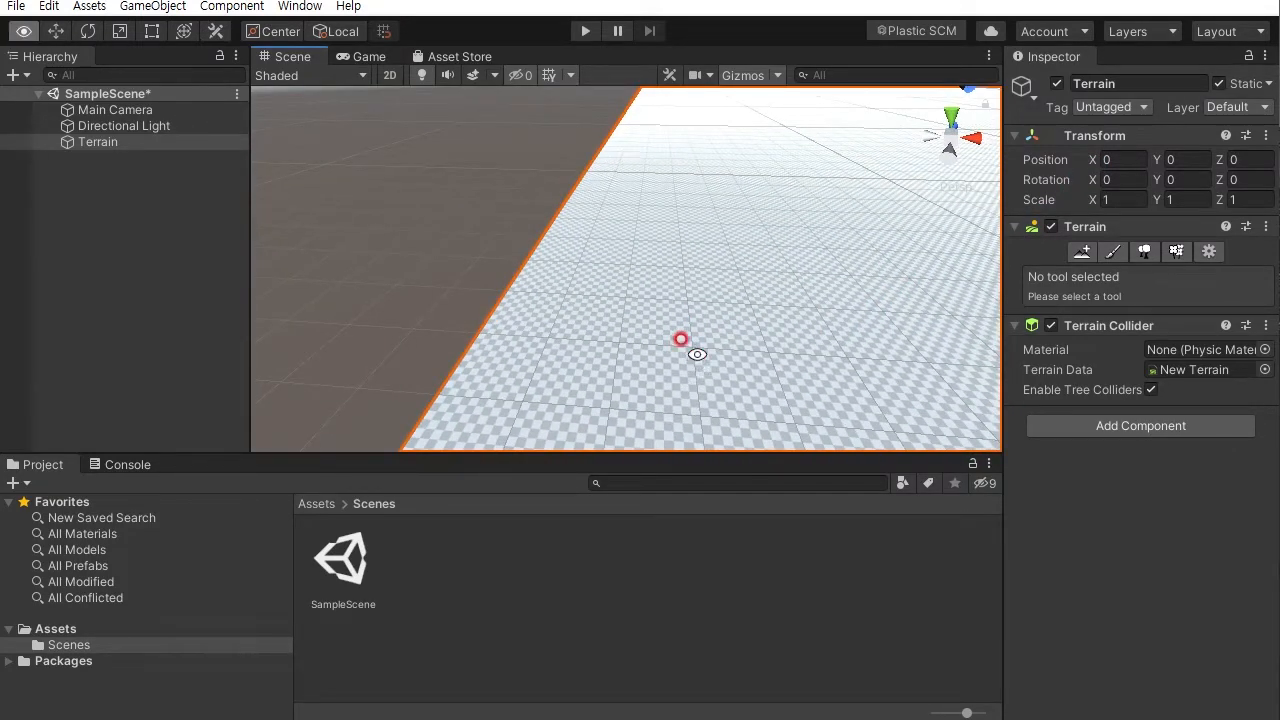
{"action": "right_click_drag", "start_coordinate": [666, 343], "coordinate": [739, 180], "text": "alt"}
{"action": "middle_click_drag", "start_coordinate": [763, 258], "coordinate": [534, 329], "text": "alt"}
{"action": "right_click_drag", "start_coordinate": [534, 329], "coordinate": [694, 186], "text": "alt"}
{"action": "left_click_drag", "start_coordinate": [694, 188], "coordinate": [589, 354], "text": "alt"}
{"action": "right_click_drag", "start_coordinate": [589, 354], "coordinate": [634, 320], "text": "alt"}
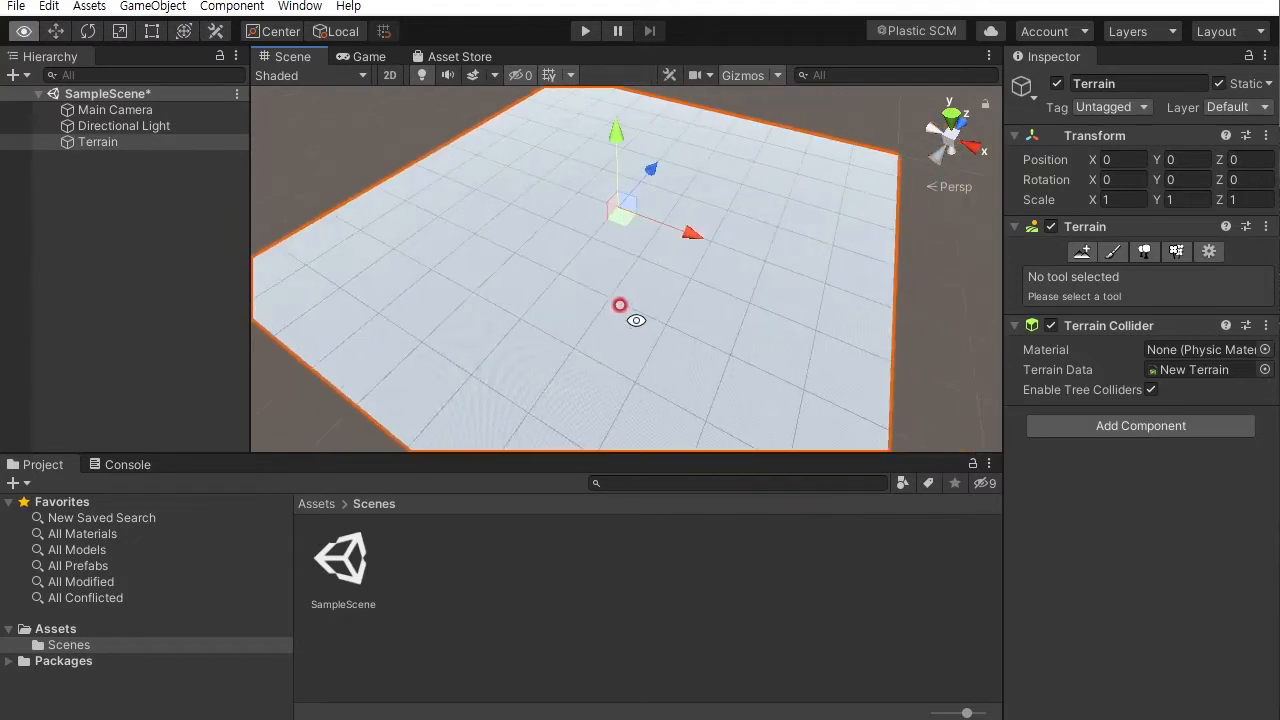
{"action": "left_click_drag", "start_coordinate": [634, 320], "coordinate": [577, 189], "text": "alt"}
{"action": "right_click_drag", "start_coordinate": [577, 189], "coordinate": [477, 174], "text": "alt"}
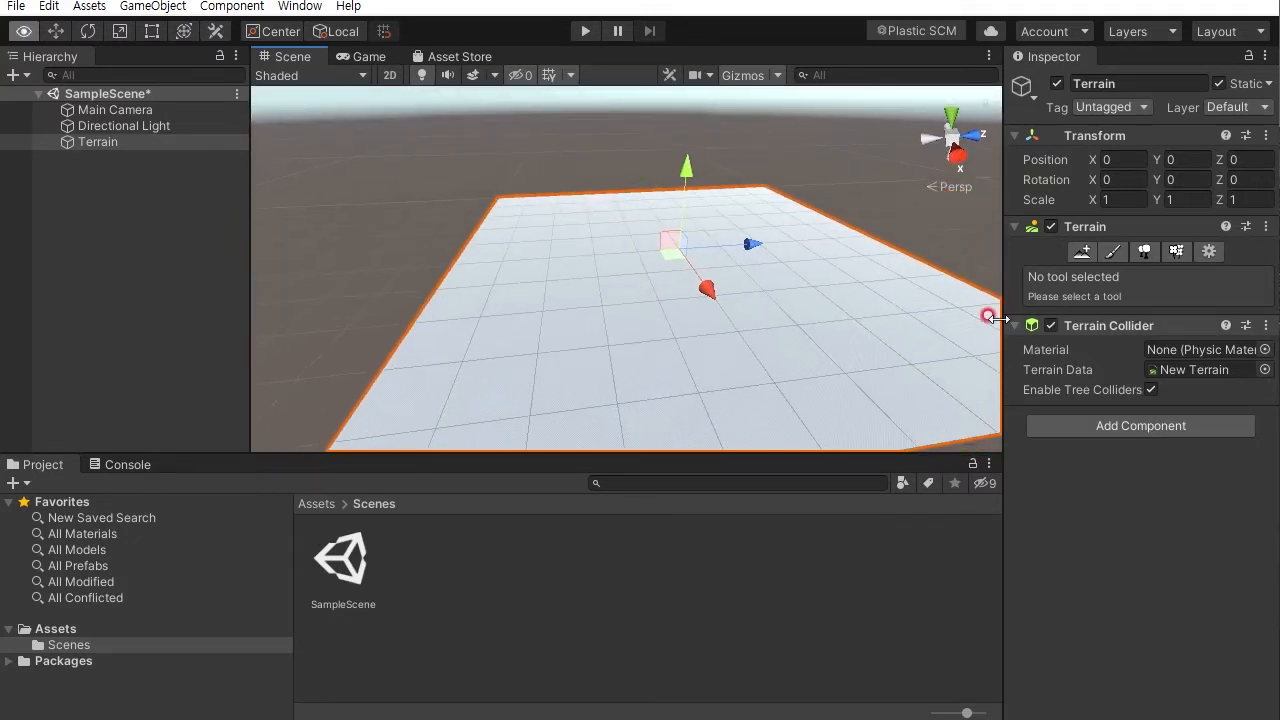
{"action": "left_click_drag", "start_coordinate": [615, 340], "coordinate": [736, 427], "text": "alt"}
{"action": "right_click_drag", "start_coordinate": [736, 427], "coordinate": [780, 493], "text": "alt"}
{"action": "right_click_drag", "start_coordinate": [765, 395], "coordinate": [809, 445], "text": "alt"}
{"action": "middle_click_drag", "start_coordinate": [750, 390], "coordinate": [694, 189], "text": "alt"}
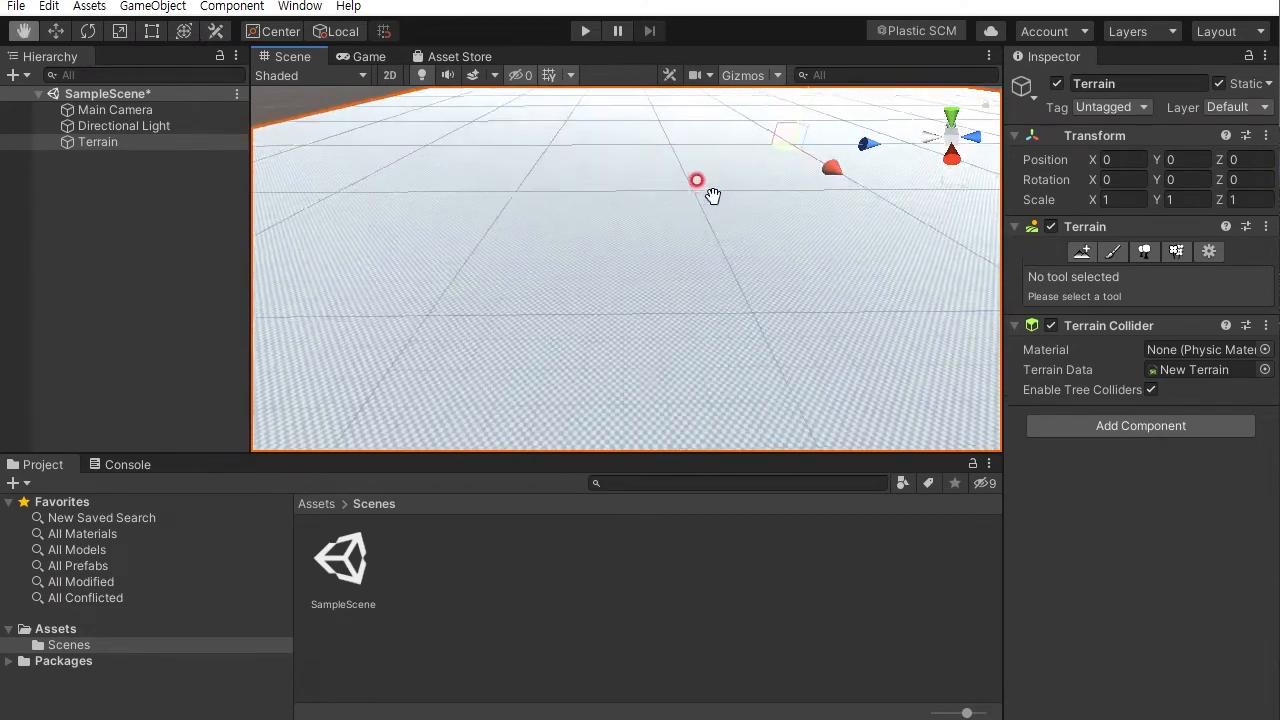
{"action": "left_click_drag", "start_coordinate": [694, 189], "coordinate": [703, 270], "text": "alt"}
{"action": "right_click_drag", "start_coordinate": [720, 286], "coordinate": [686, 111], "text": "alt"}
{"action": "left_click_drag", "start_coordinate": [686, 111], "coordinate": [794, 331], "text": "alt"}
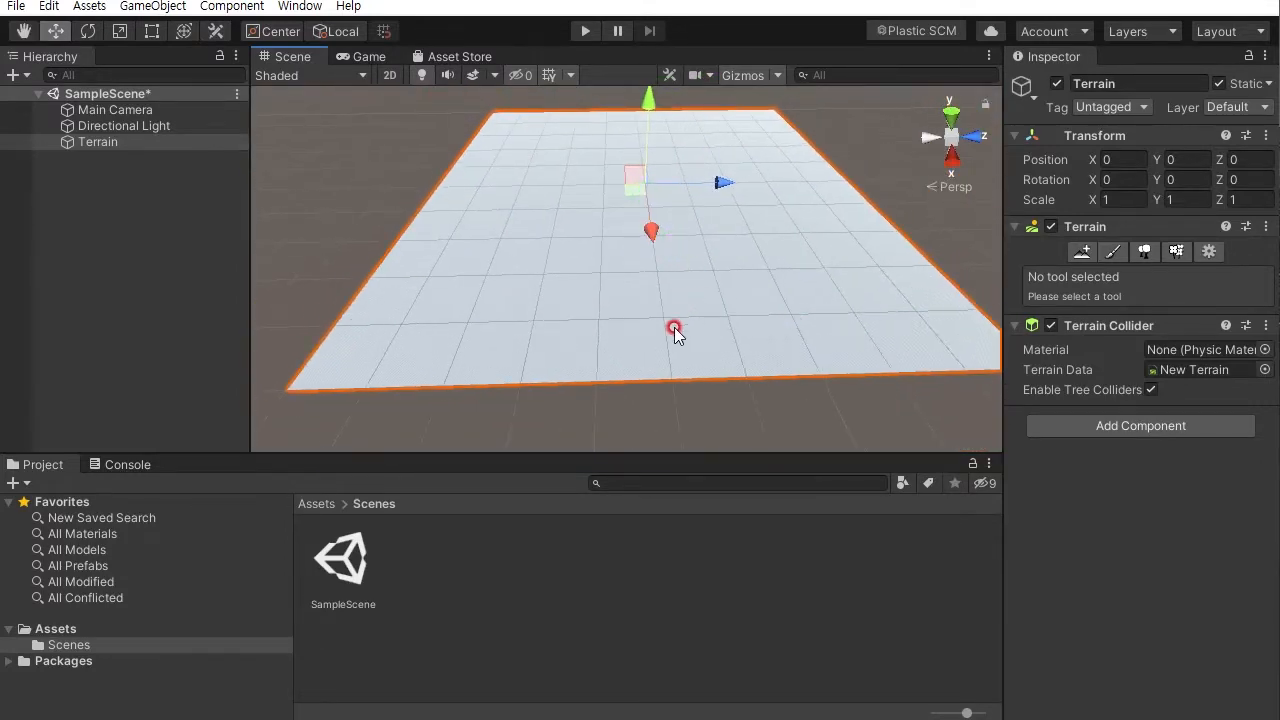
- Open the Terrain Settings of the selected terrain and examine its Mesh Resolution fields
{"action": "left_click", "coordinate": [101, 144]}
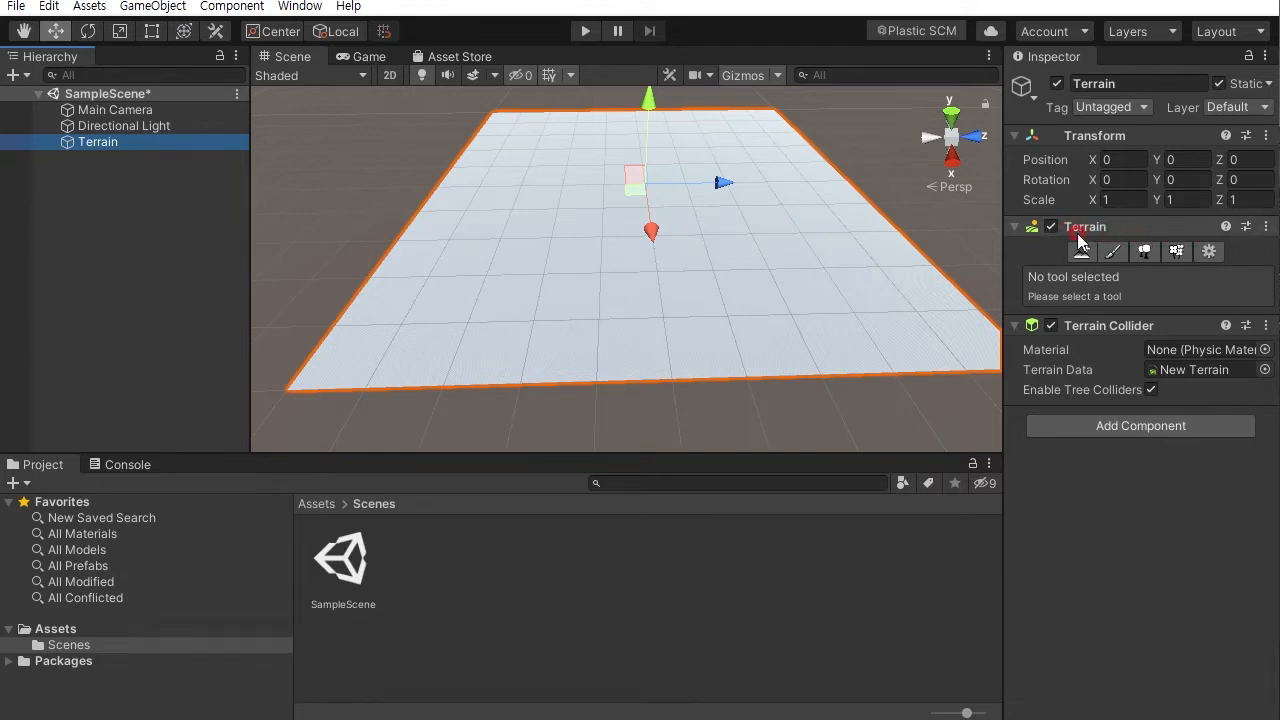
{"action": "left_click", "coordinate": [1210, 254]}
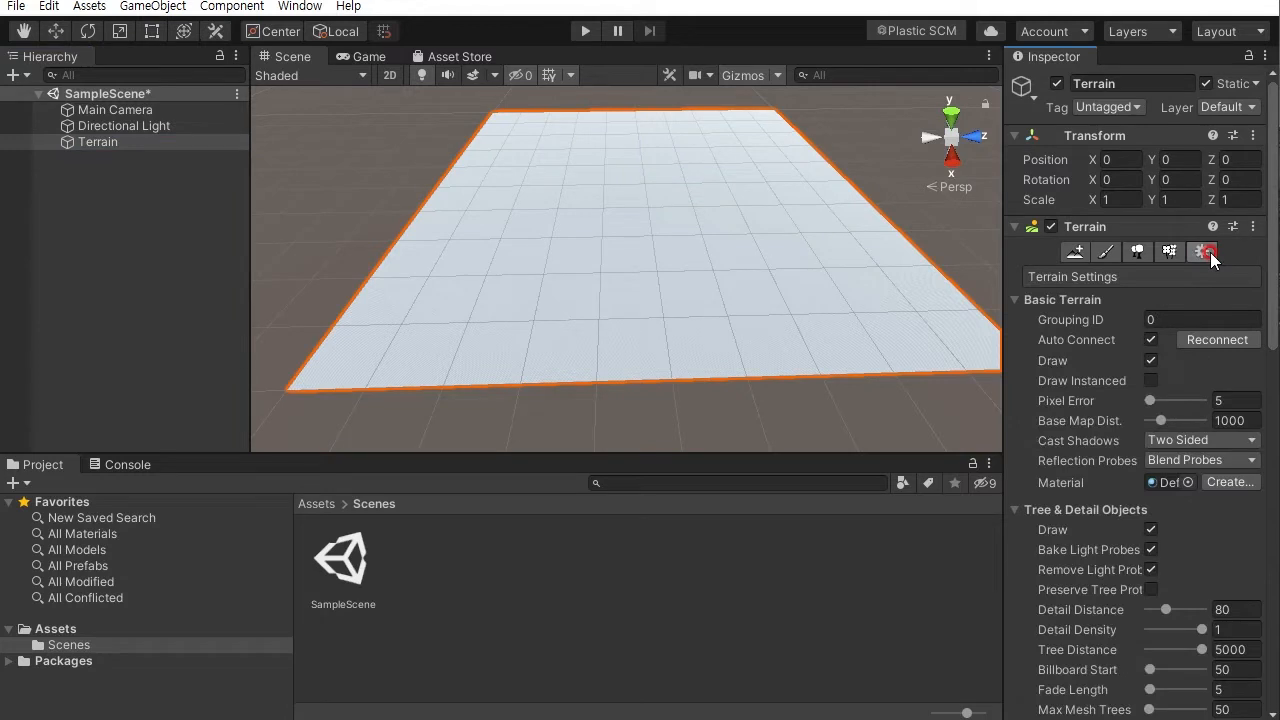
{"action": "left_click_drag", "start_coordinate": [1275, 210], "coordinate": [1275, 439]}
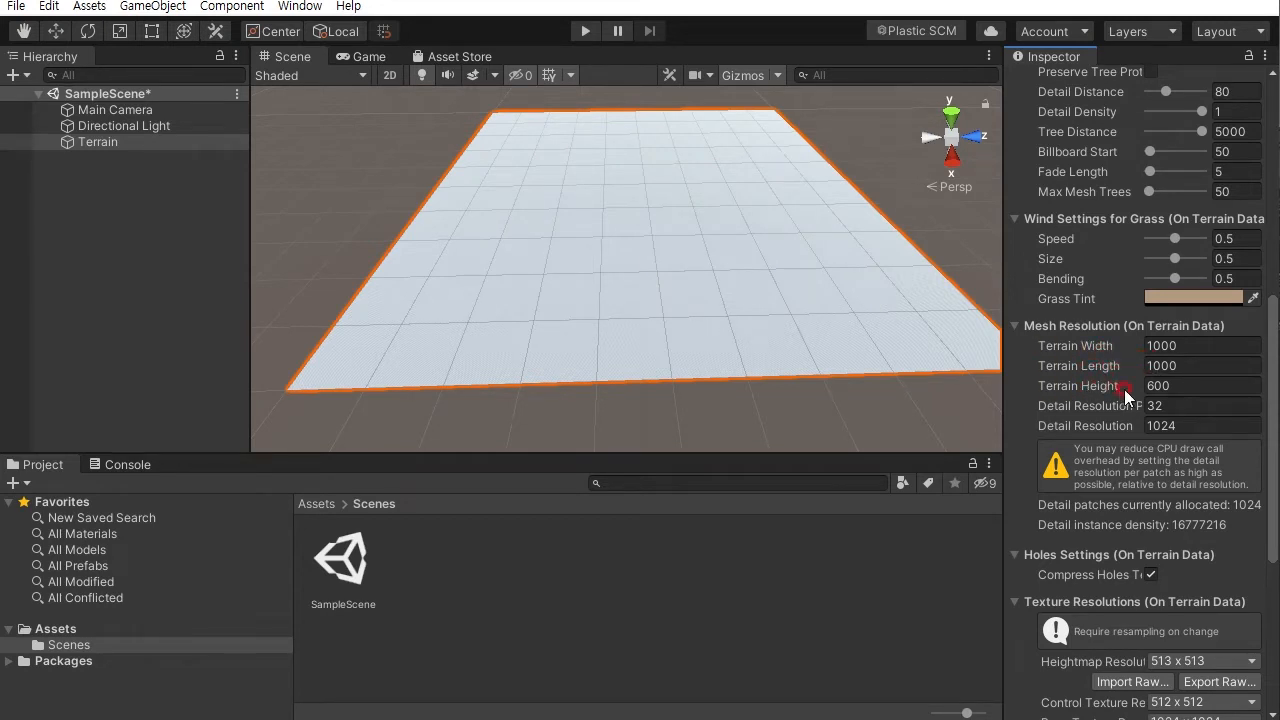
{"action": "left_click", "coordinate": [1166, 345]}
{"action": "key", "text": "Tab"}
{"action": "key", "text": "Tab"}
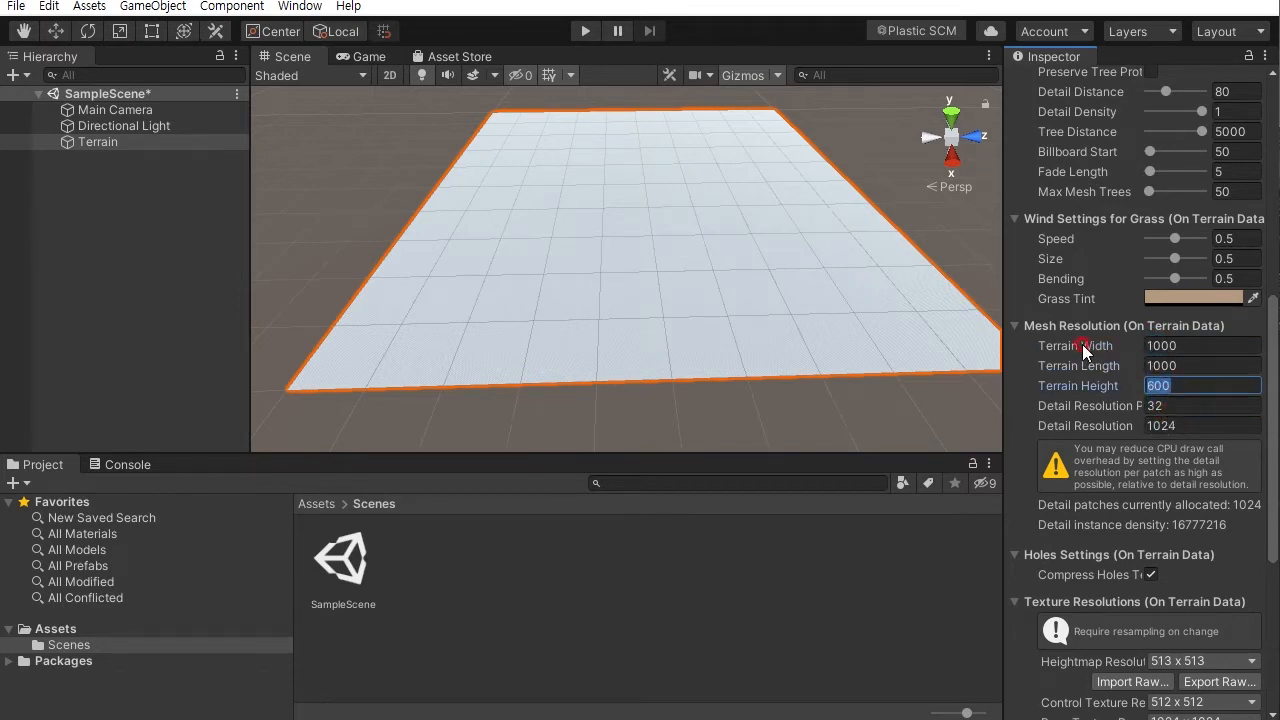
{"action": "left_click", "coordinate": [1174, 365]}
{"action": "left_click", "coordinate": [1186, 345]}
{"action": "left_click", "coordinate": [1188, 343]}
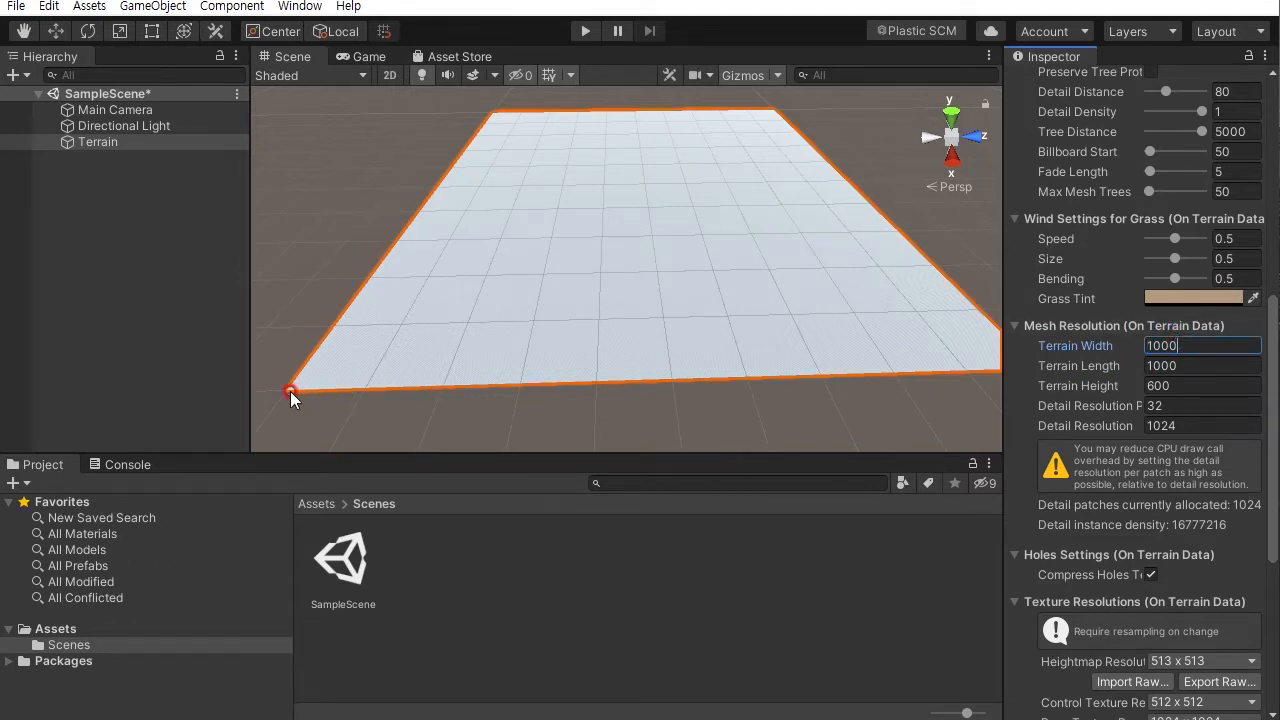
- Set the terrain width and length to 50 each
{"action": "right_click_drag", "start_coordinate": [867, 368], "coordinate": [846, 286], "text": "alt"}
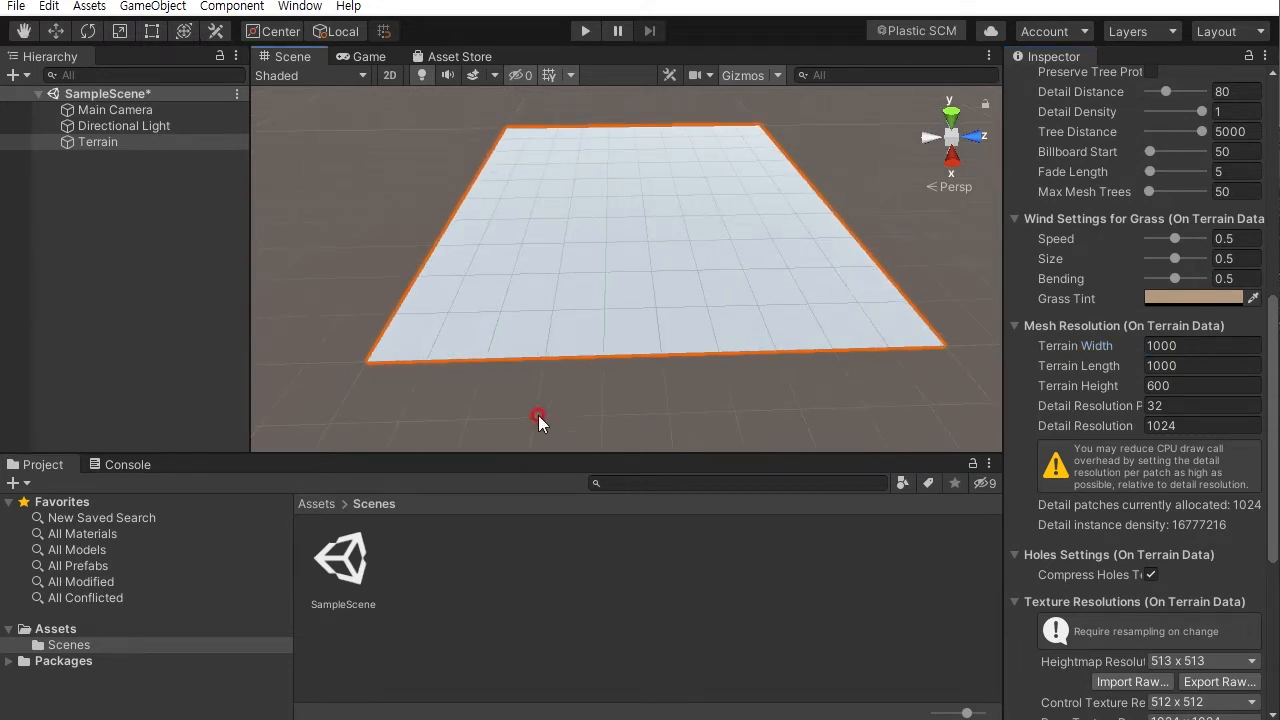
{"action": "right_click_drag", "start_coordinate": [897, 267], "coordinate": [795, 391], "text": "alt"}
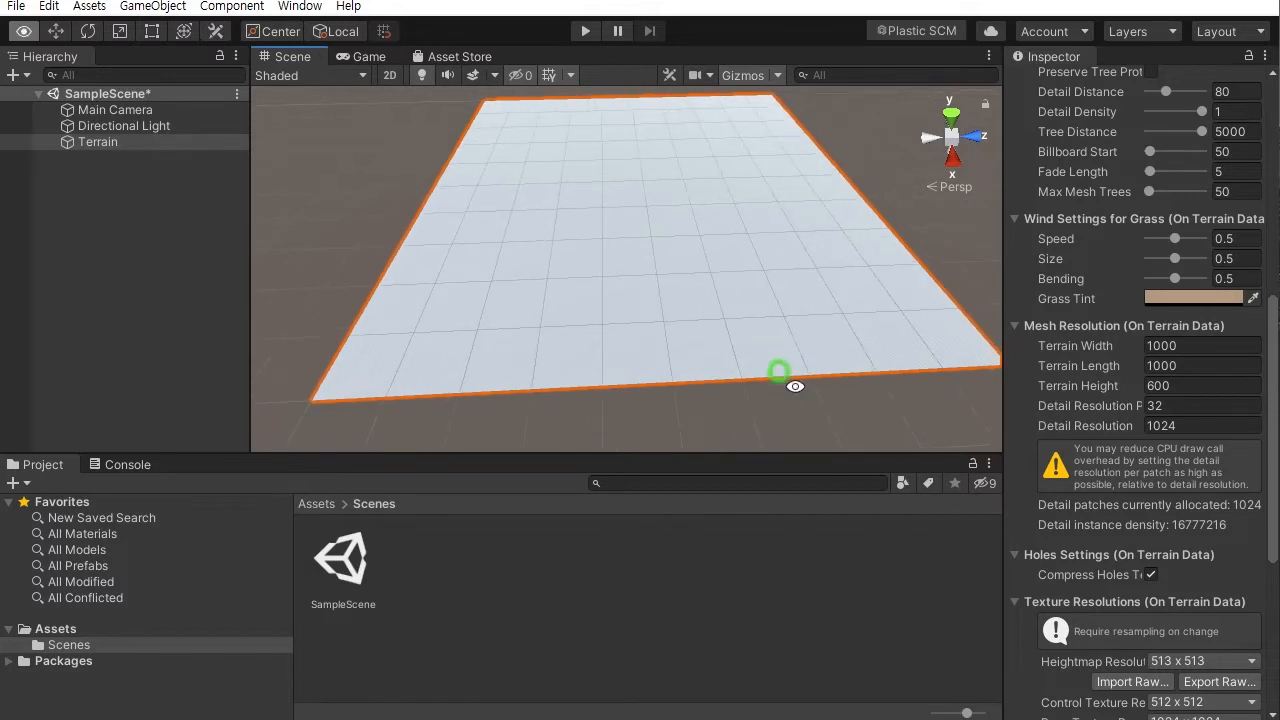
{"action": "middle_click_drag", "start_coordinate": [794, 361], "coordinate": [763, 348], "text": "alt"}
{"action": "left_click_drag", "start_coordinate": [763, 348], "coordinate": [766, 381], "text": "alt"}
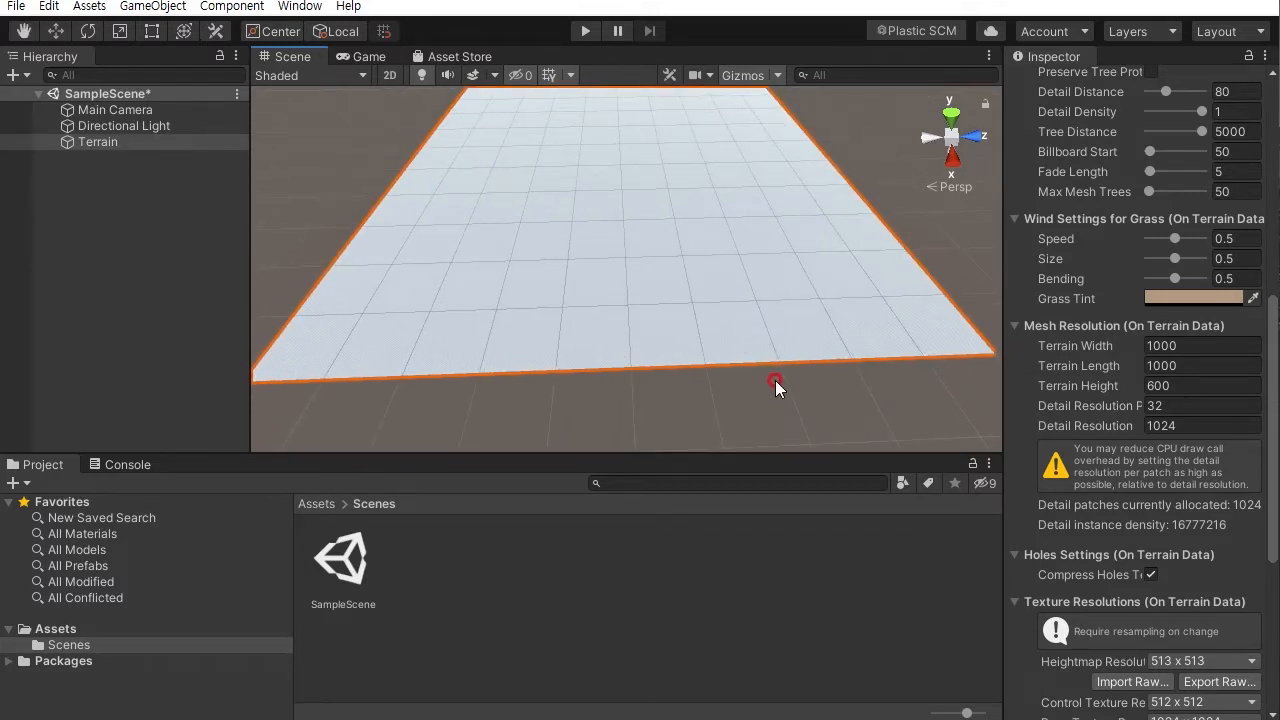
{"action": "left_click_drag", "start_coordinate": [770, 374], "coordinate": [756, 406], "text": "alt"}
{"action": "right_click_drag", "start_coordinate": [755, 350], "coordinate": [763, 294], "text": "alt"}
{"action": "middle_click_drag", "start_coordinate": [764, 290], "coordinate": [773, 341], "text": "alt"}
{"action": "left_click_drag", "start_coordinate": [771, 334], "coordinate": [704, 321], "text": "alt"}
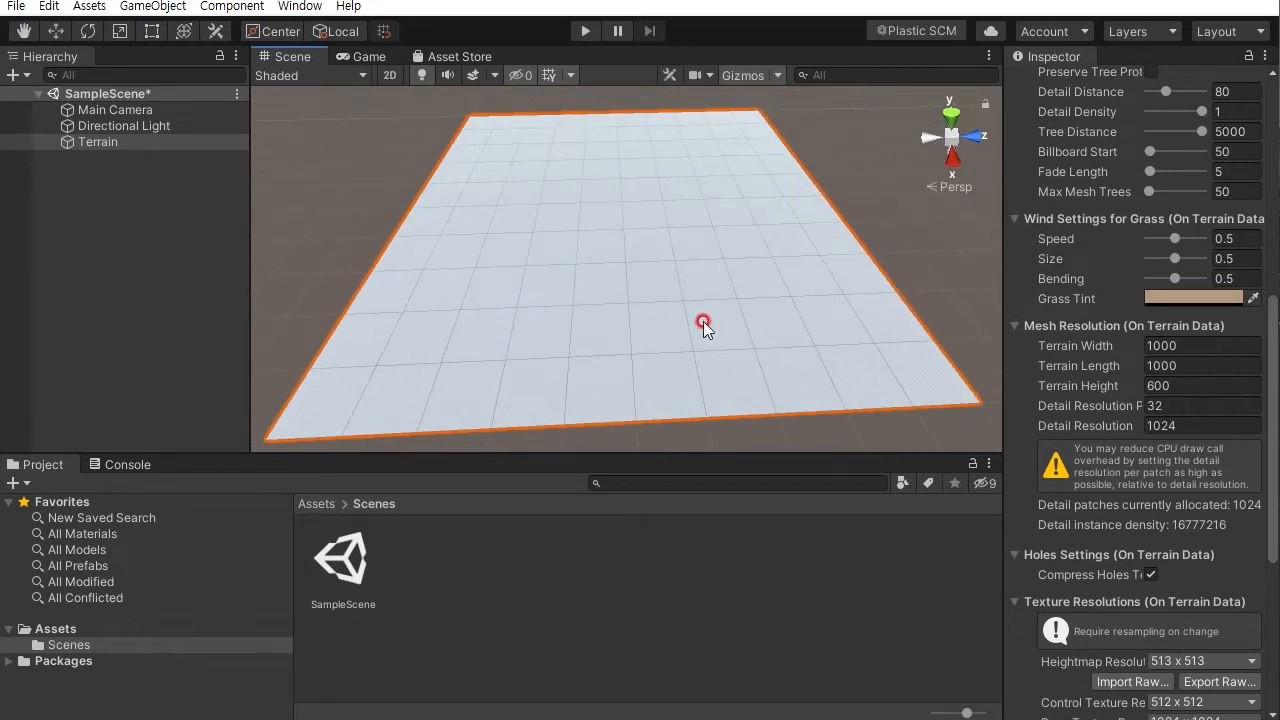
{"action": "left_click", "coordinate": [1183, 346]}
{"action": "double_click", "coordinate": [1167, 345]}
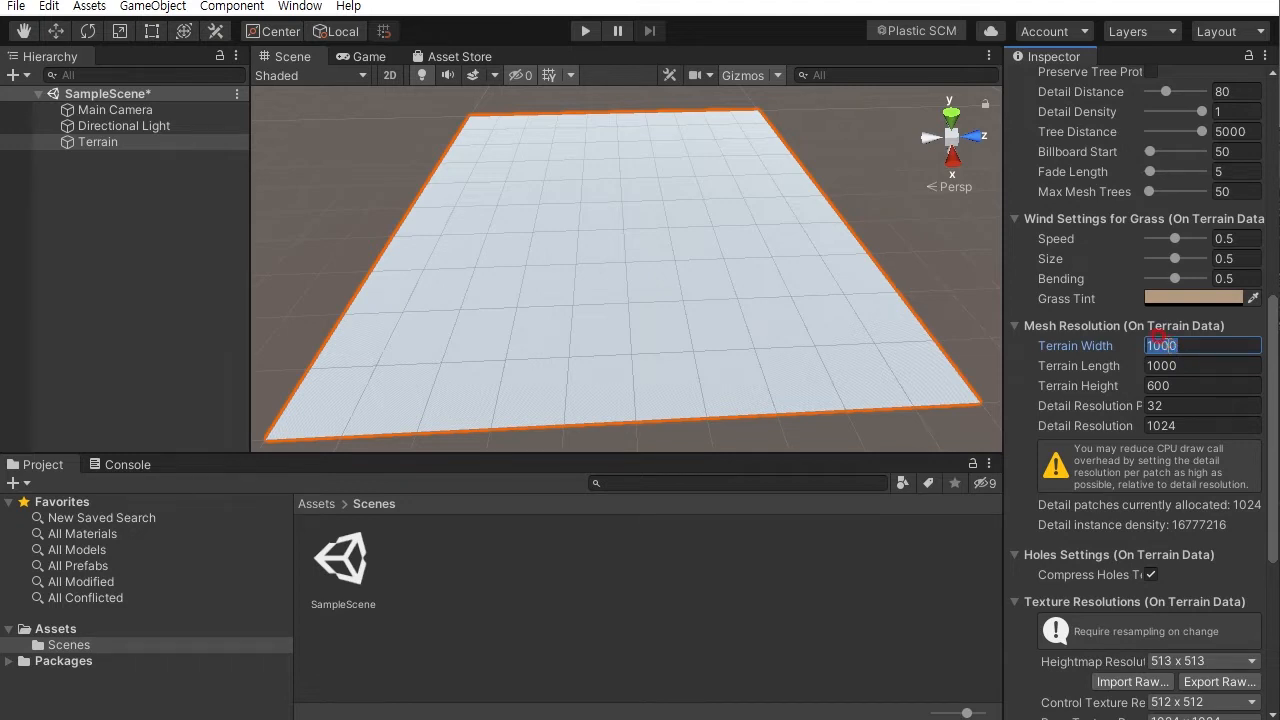
{"action": "type", "text": "50"}
{"action": "left_click", "coordinate": [1194, 366]}
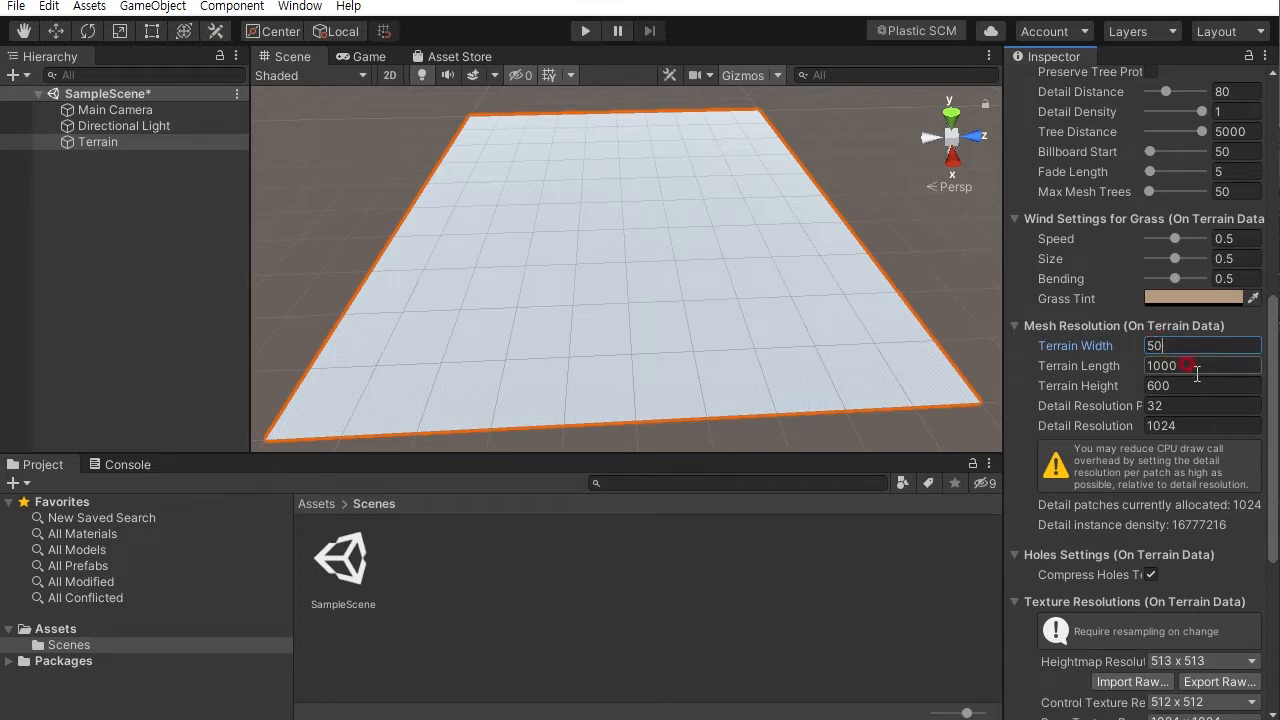
{"action": "double_click", "coordinate": [1143, 366]}
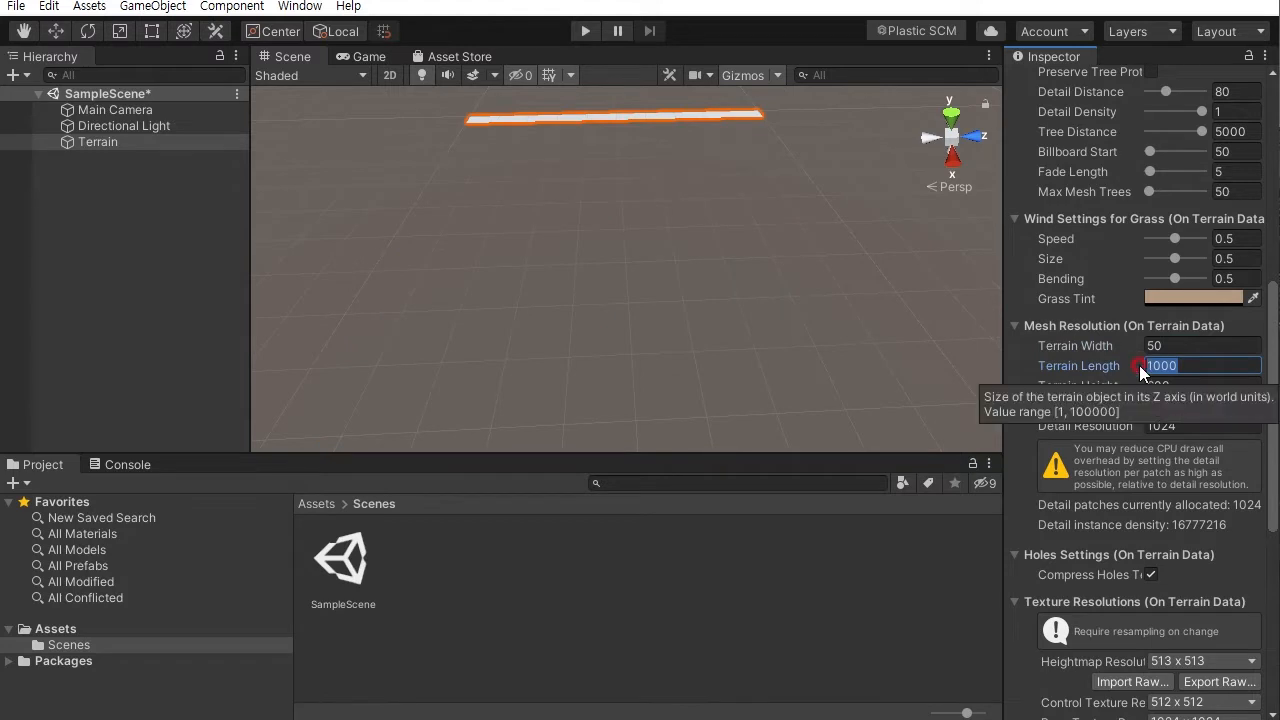
{"action": "key", "text": "Return"}
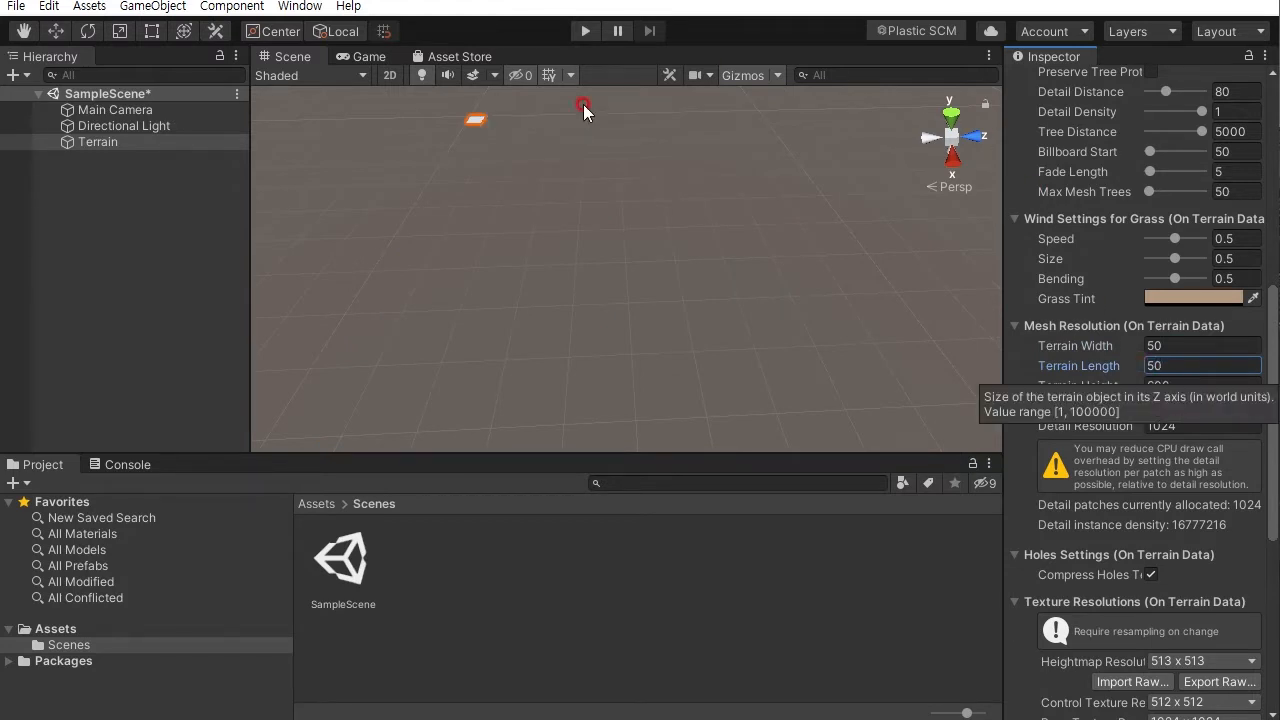
- Frame the resized terrain in the scene view and orbit around it
{"action": "middle_click_drag", "start_coordinate": [502, 216], "coordinate": [561, 250]}
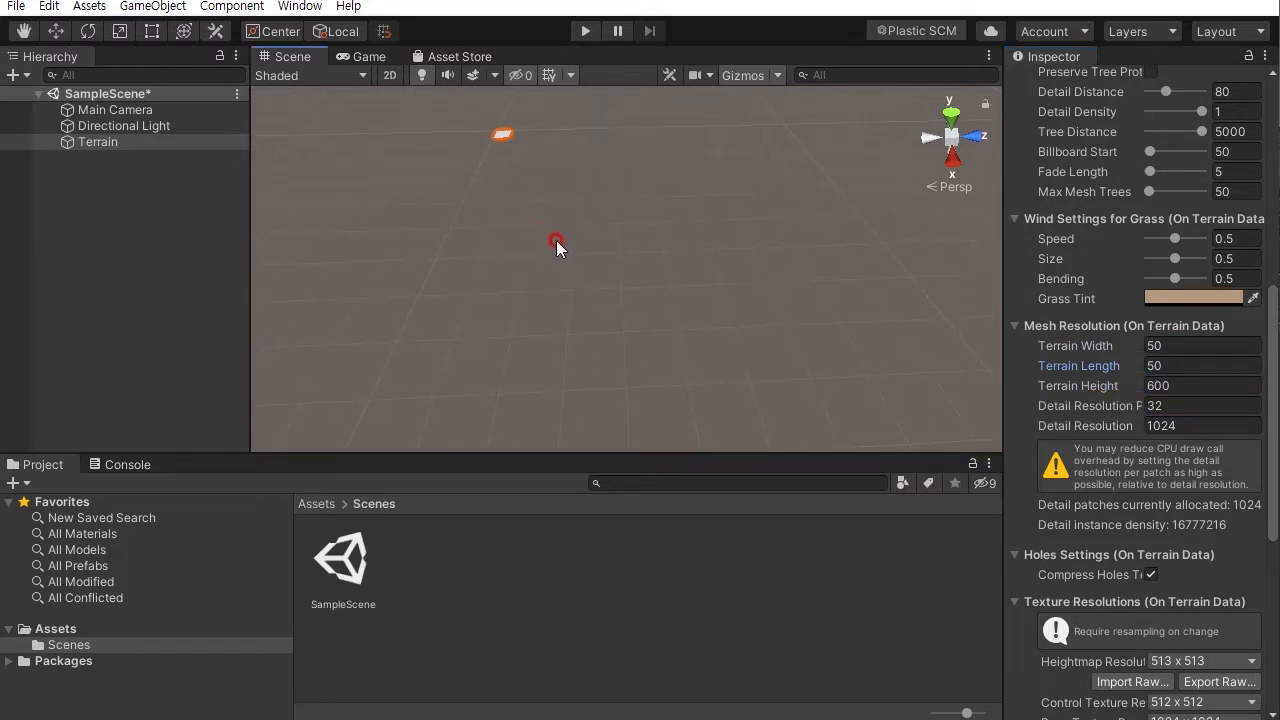
{"action": "key", "text": "f"}
{"action": "left_click_drag", "start_coordinate": [608, 277], "coordinate": [694, 254], "text": "alt"}
{"action": "right_click_drag", "start_coordinate": [694, 254], "coordinate": [743, 337], "text": "alt"}
{"action": "left_click_drag", "start_coordinate": [743, 337], "coordinate": [662, 223], "text": "alt"}
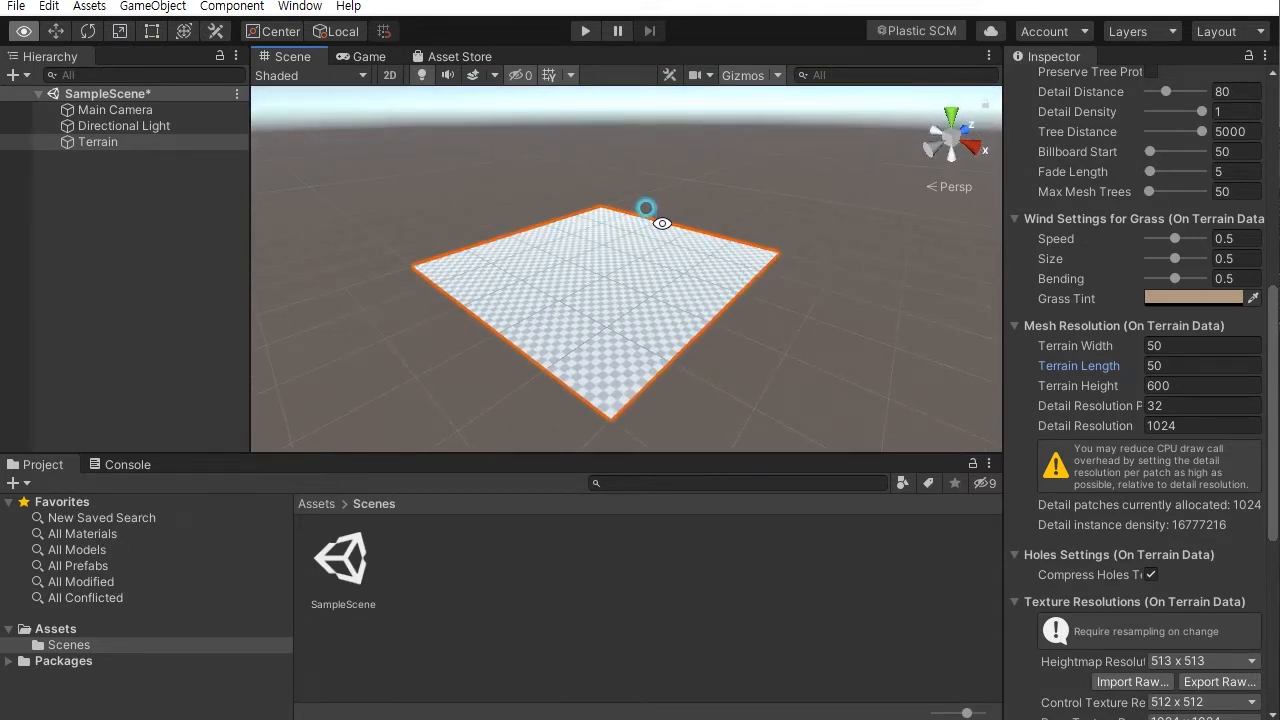
{"action": "left_click", "coordinate": [633, 233]}
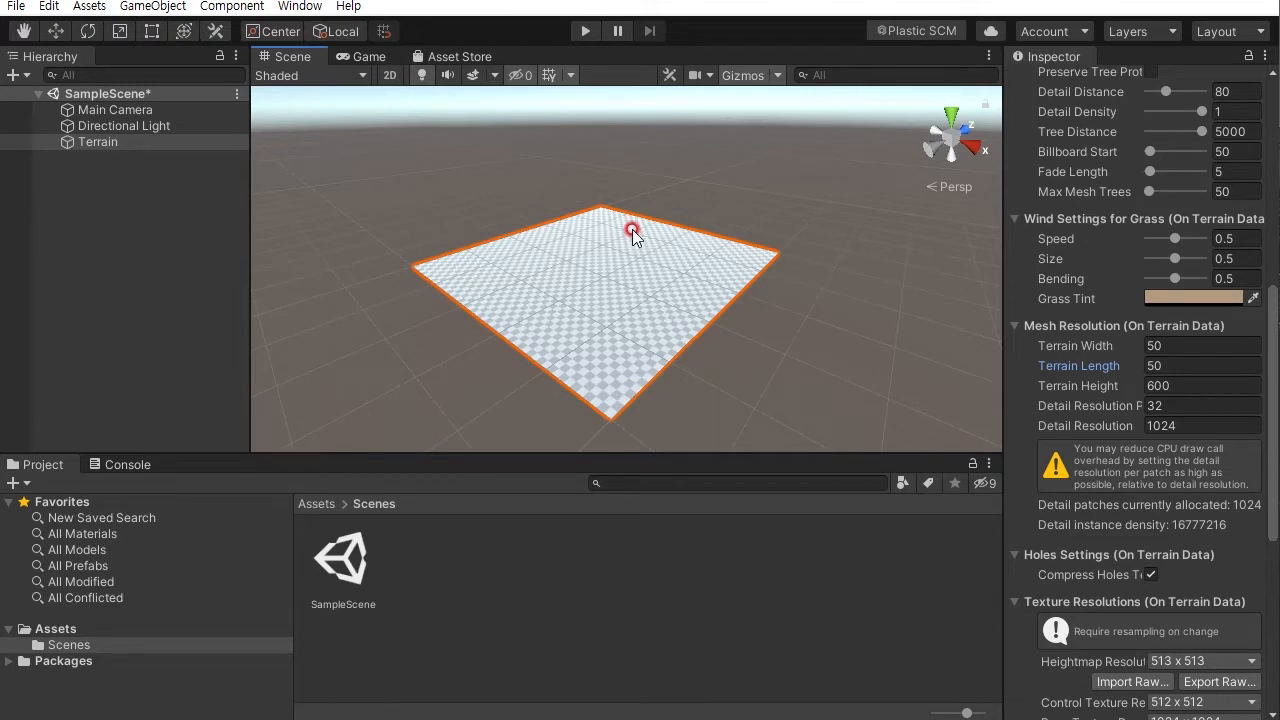
{"action": "left_click_drag", "start_coordinate": [707, 193], "coordinate": [734, 229], "text": "alt"}
{"action": "left_click", "coordinate": [84, 29]}
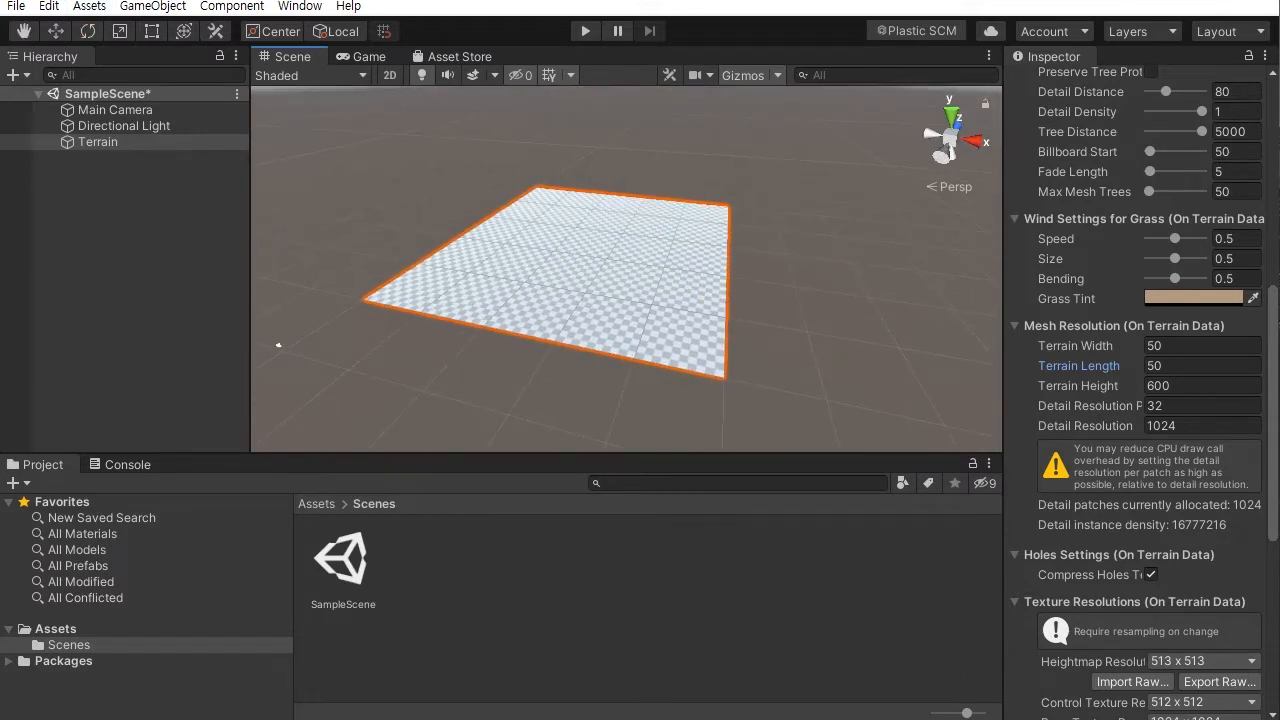
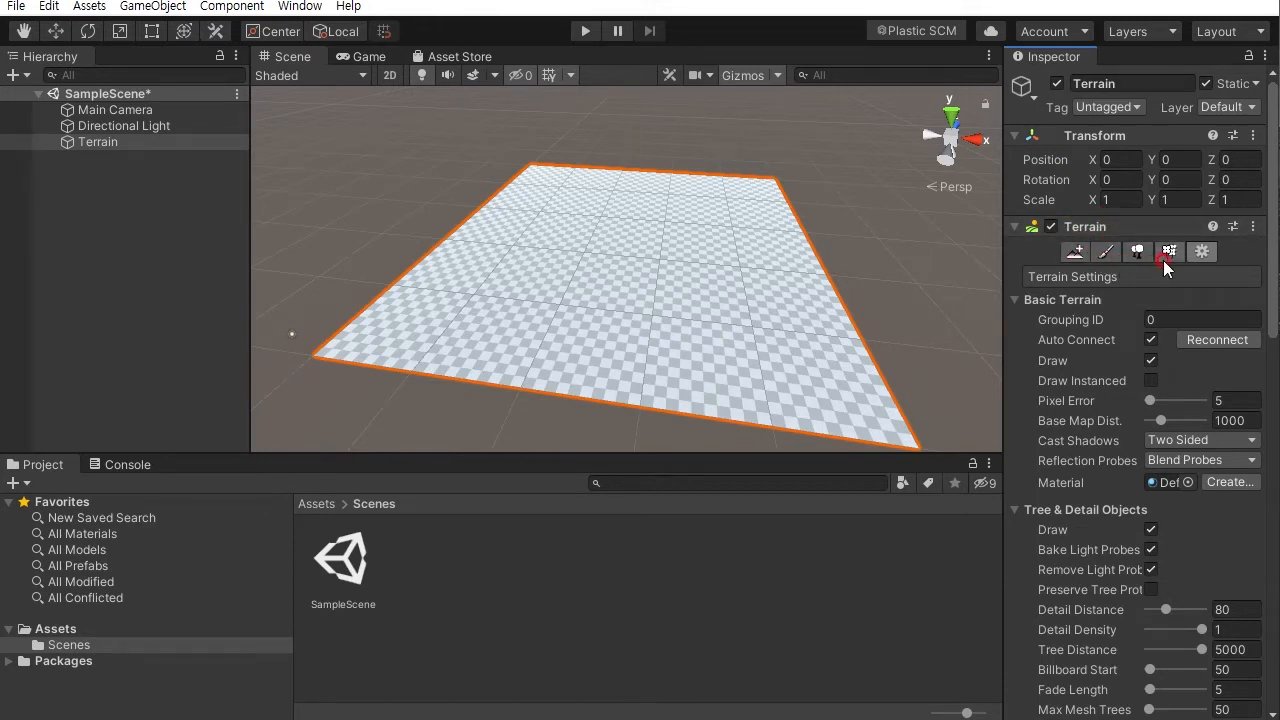
- Activate the Paint Terrain tool on the terrain and review its mode list, keeping Raise or Lower Terrain
{"action": "left_click", "coordinate": [1105, 253]}
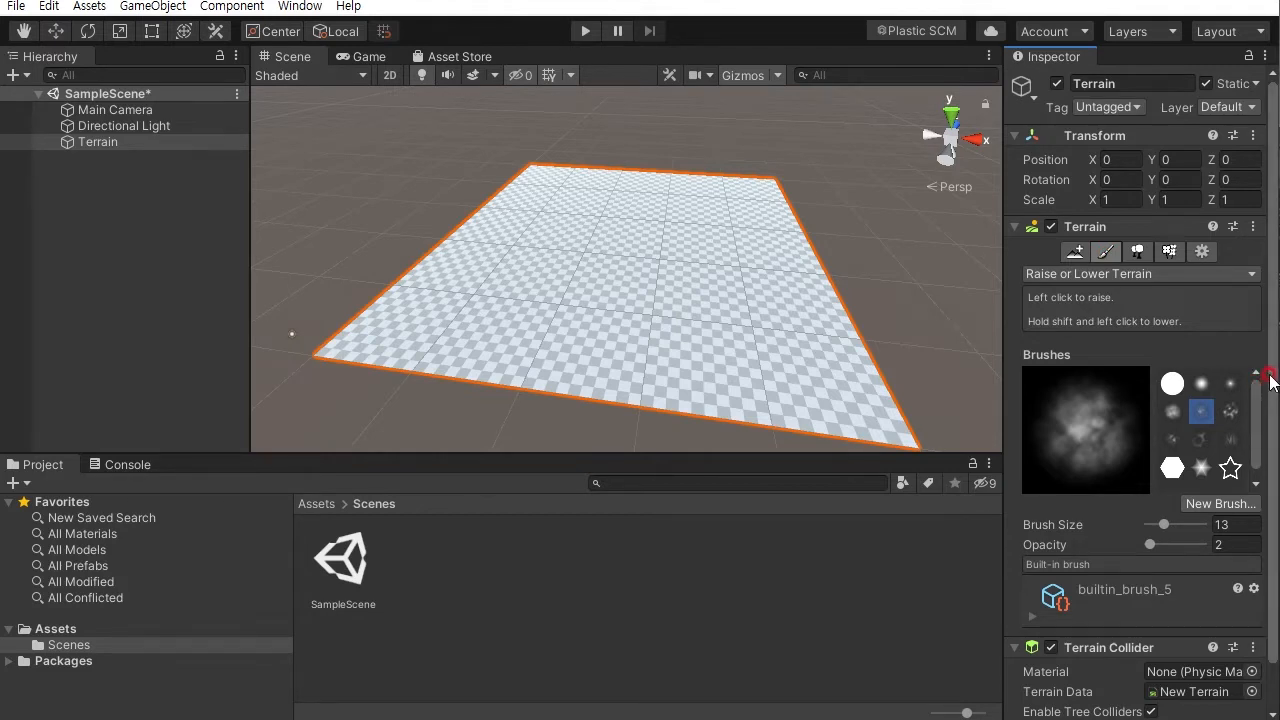
{"action": "scroll", "coordinate": [1265, 400], "scroll_direction": "down", "scroll_amount": 2}
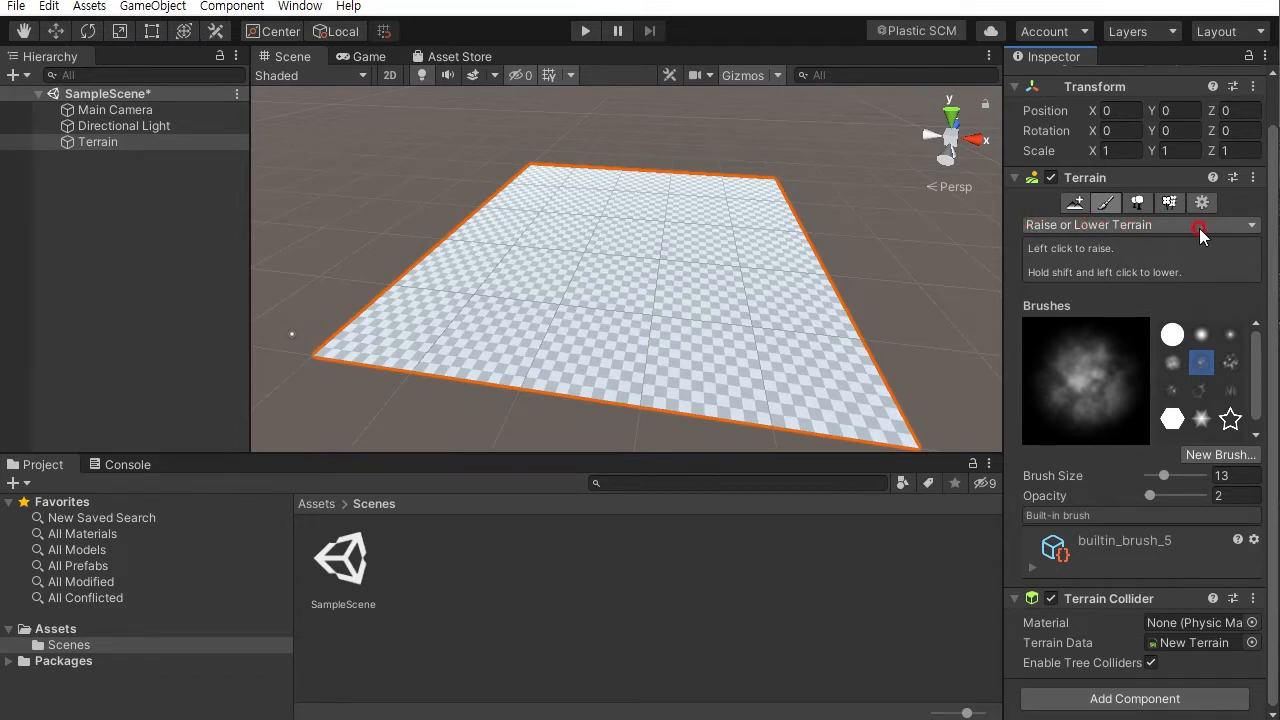
{"action": "left_click", "coordinate": [1248, 228]}
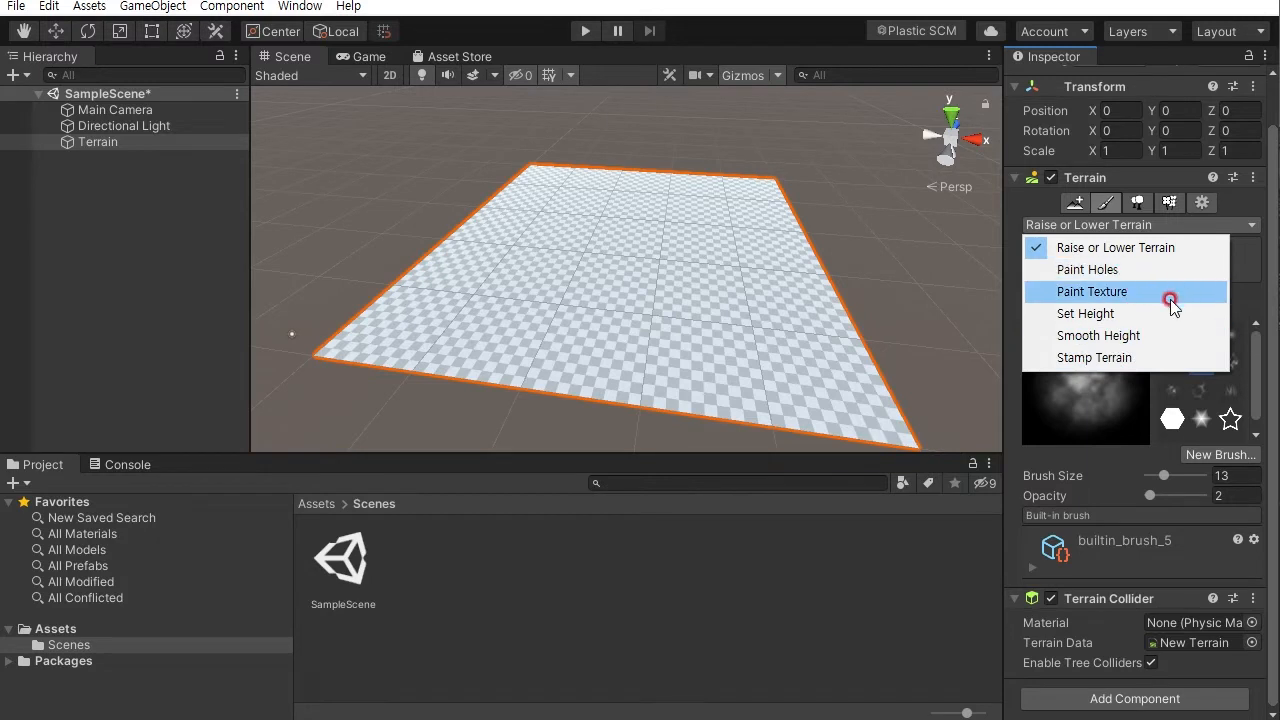
{"action": "left_click", "coordinate": [1256, 314]}
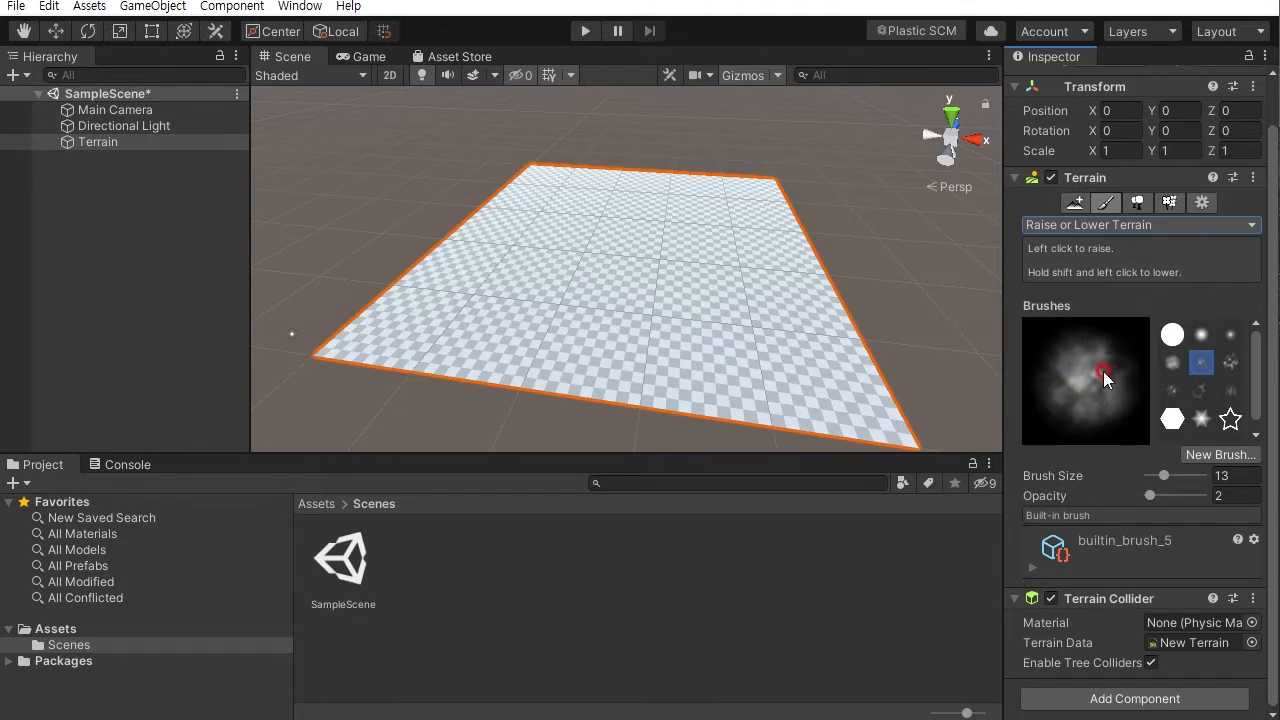
- Try raising a small bump at the terrain's centre with the default noise brush, then undo it
{"action": "left_click", "coordinate": [676, 295]}
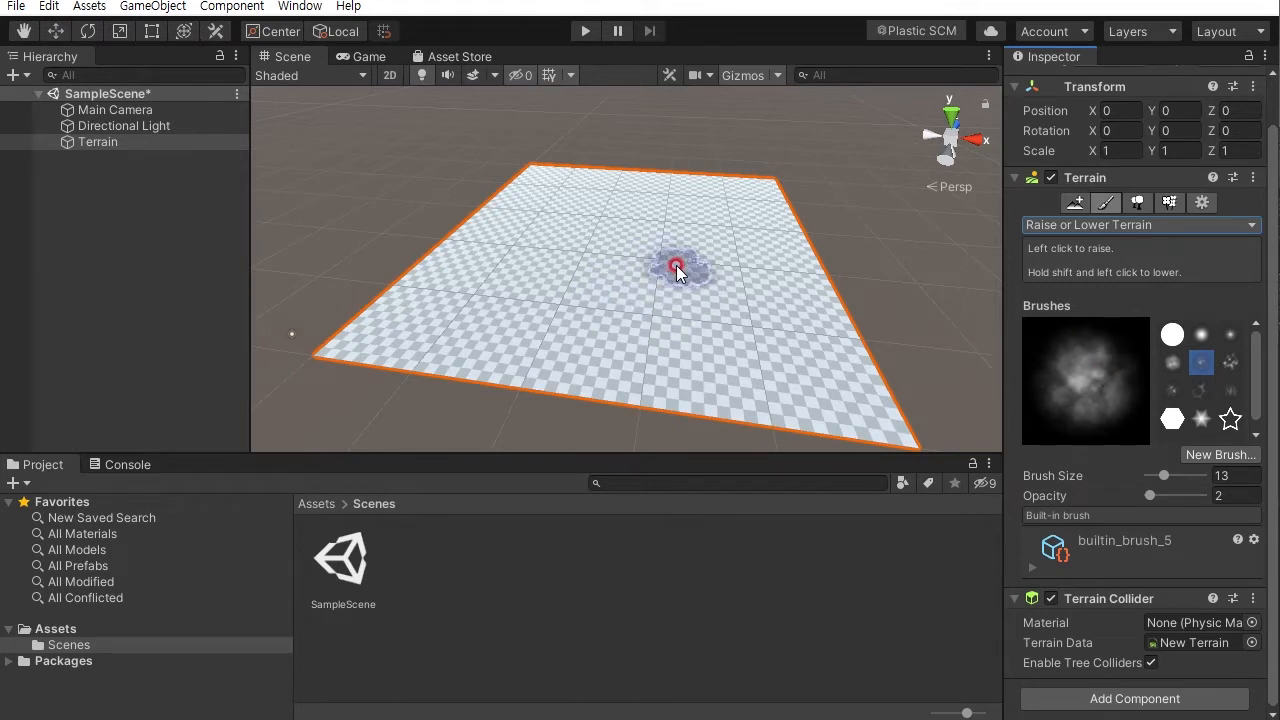
{"action": "left_click_drag", "start_coordinate": [609, 272], "coordinate": [655, 270], "text": "alt"}
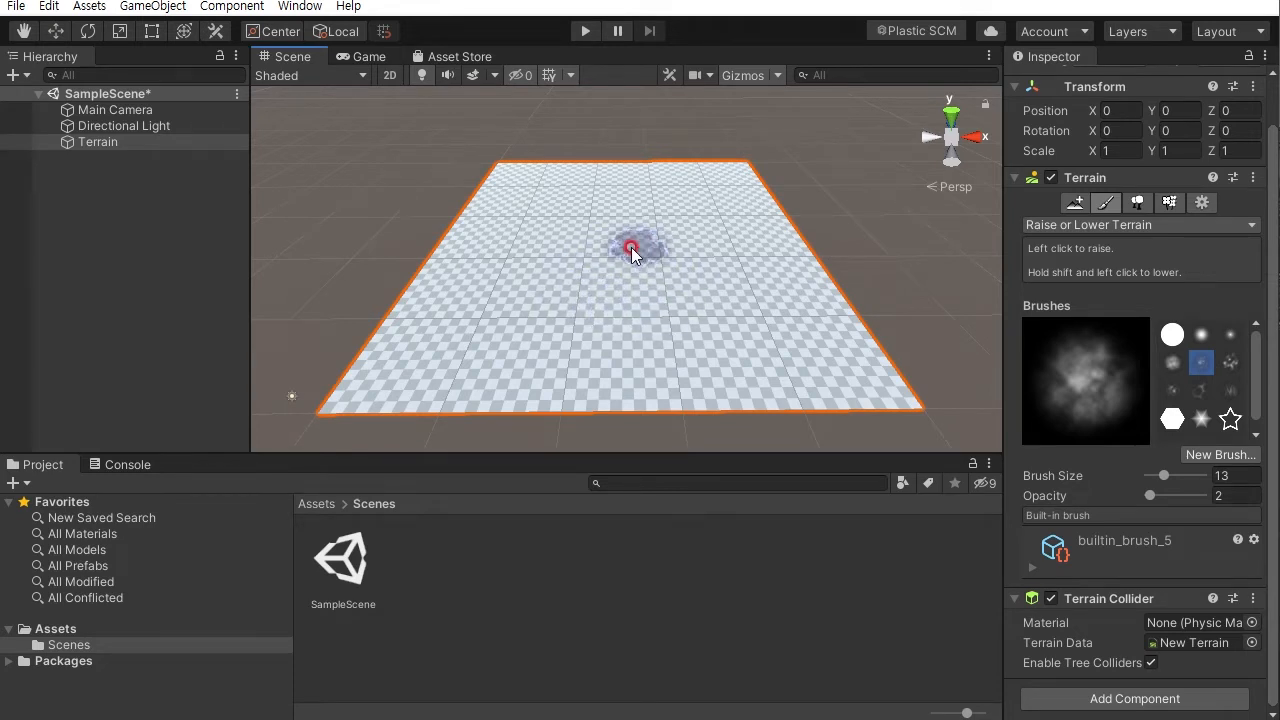
{"action": "mouse_move", "coordinate": [637, 261]}
{"action": "left_mouse_down"}
{"action": "mouse_move", "coordinate": [651, 266]}
{"action": "mouse_move", "coordinate": [574, 271]}
{"action": "mouse_move", "coordinate": [640, 240]}
{"action": "mouse_move", "coordinate": [607, 242]}
{"action": "mouse_move", "coordinate": [612, 212]}
{"action": "mouse_move", "coordinate": [594, 230]}
{"action": "mouse_move", "coordinate": [651, 270]}
{"action": "mouse_move", "coordinate": [652, 259]}
{"action": "left_mouse_up"}
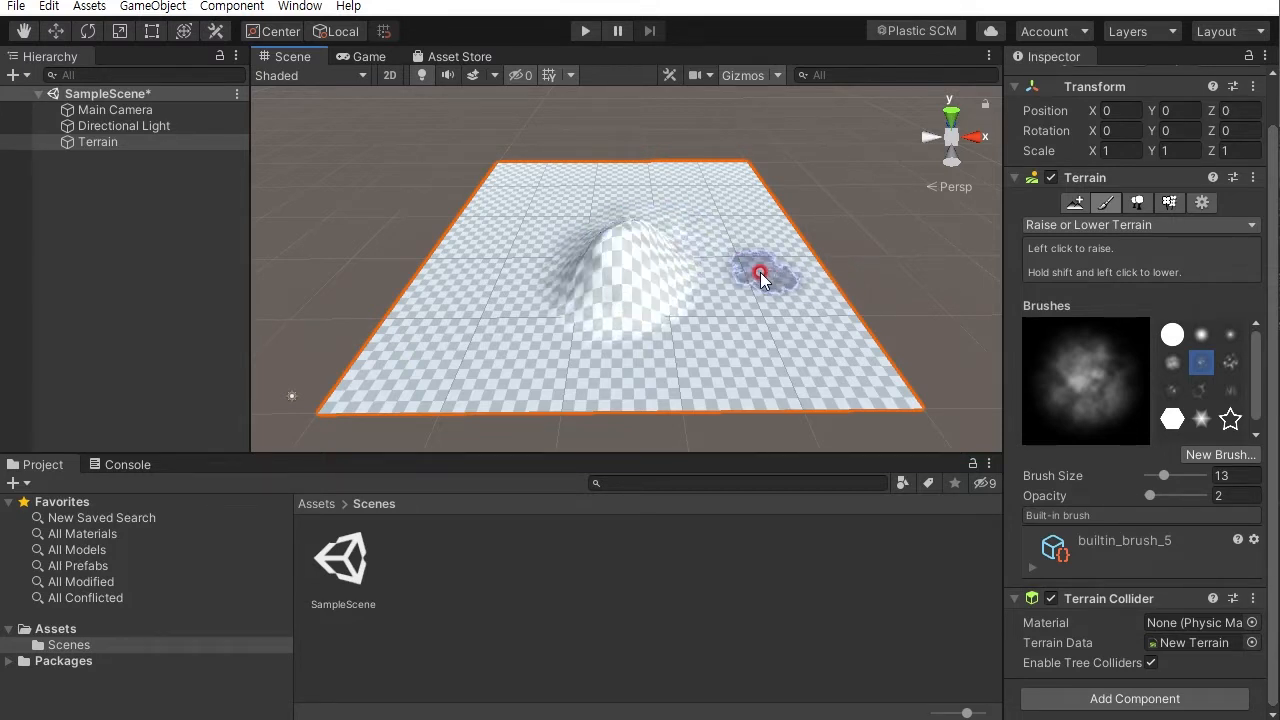
{"action": "key", "text": "ctrl+z"}
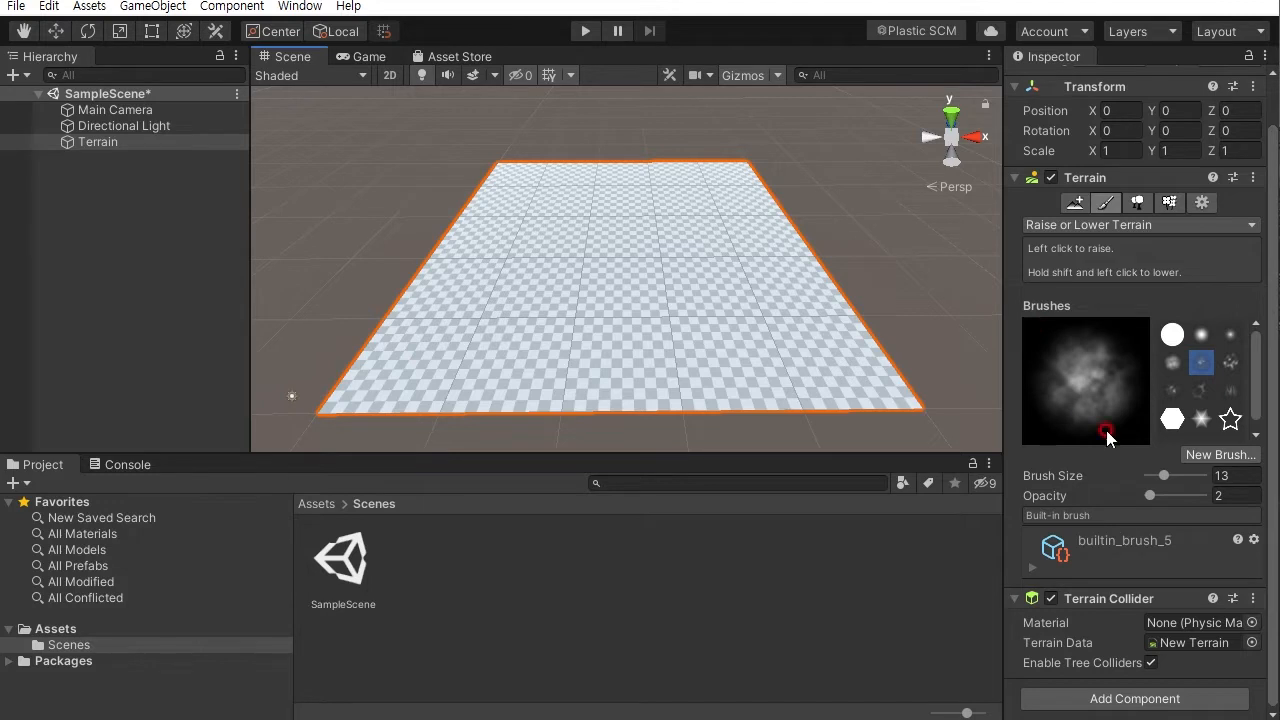
- Try raising the terrain with the hard round brush, then undo the stroke
{"action": "left_click", "coordinate": [1171, 335]}
{"action": "left_click_drag", "start_coordinate": [653, 250], "coordinate": [700, 245]}
{"action": "mouse_move", "coordinate": [966, 346]}
{"action": "left_mouse_down", "text": "alt"}
{"action": "mouse_move", "coordinate": [556, 332]}
{"action": "mouse_move", "coordinate": [666, 329]}
{"action": "left_mouse_up", "text": "alt"}
{"action": "key", "text": "ctrl+z"}
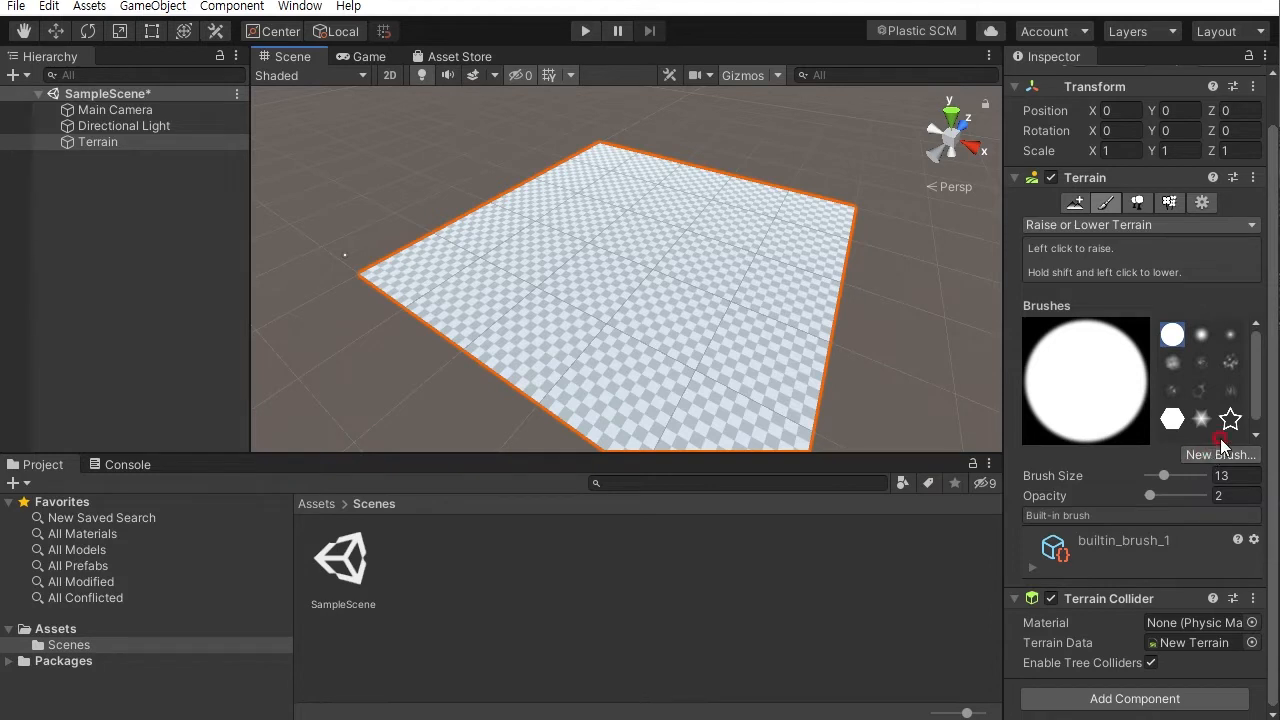
- Try raising a plateau with the hexagon brush, then undo it
{"action": "left_click", "coordinate": [1173, 421]}
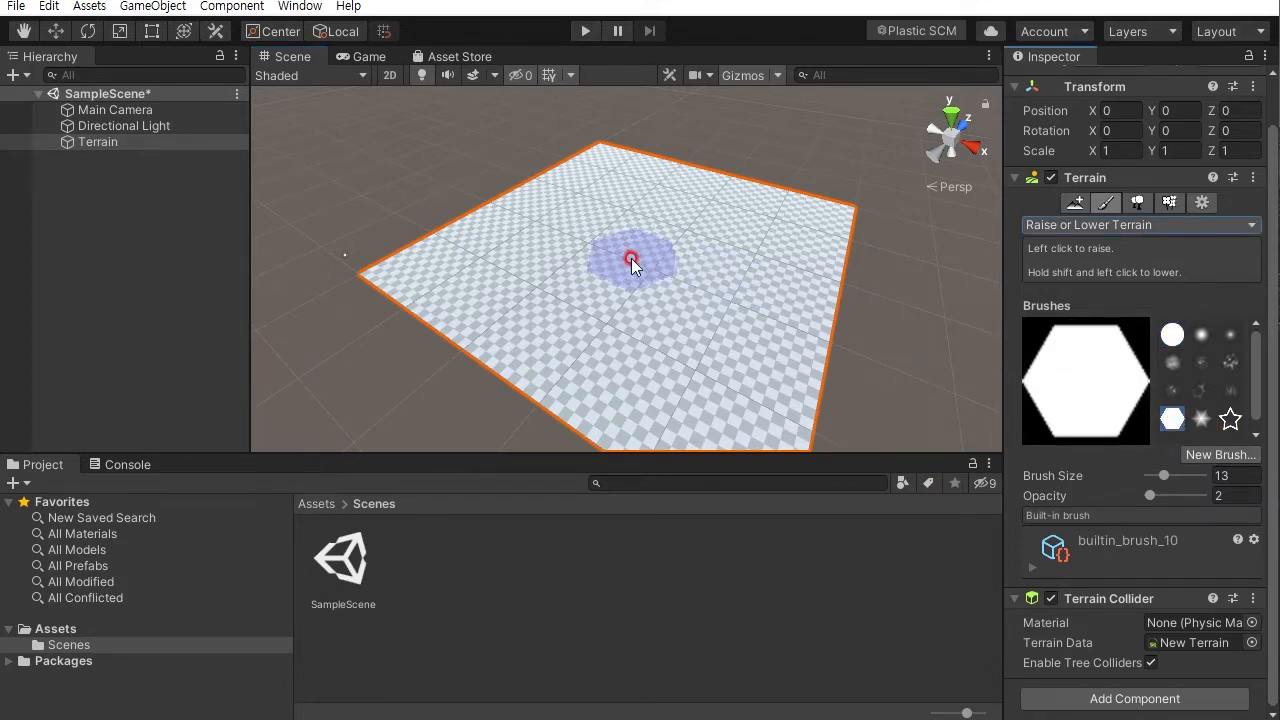
{"action": "mouse_move", "coordinate": [634, 252]}
{"action": "left_mouse_down"}
{"action": "mouse_move", "coordinate": [634, 239]}
{"action": "mouse_move", "coordinate": [655, 245]}
{"action": "left_mouse_up"}
{"action": "mouse_move", "coordinate": [743, 328]}
{"action": "left_mouse_down", "text": "alt"}
{"action": "mouse_move", "coordinate": [977, 266]}
{"action": "mouse_move", "coordinate": [814, 214]}
{"action": "mouse_move", "coordinate": [858, 218]}
{"action": "left_mouse_up", "text": "alt"}
{"action": "mouse_move", "coordinate": [742, 308]}
{"action": "right_mouse_down", "text": "alt"}
{"action": "mouse_move", "coordinate": [760, 316]}
{"action": "mouse_move", "coordinate": [743, 323]}
{"action": "right_mouse_up", "text": "alt"}
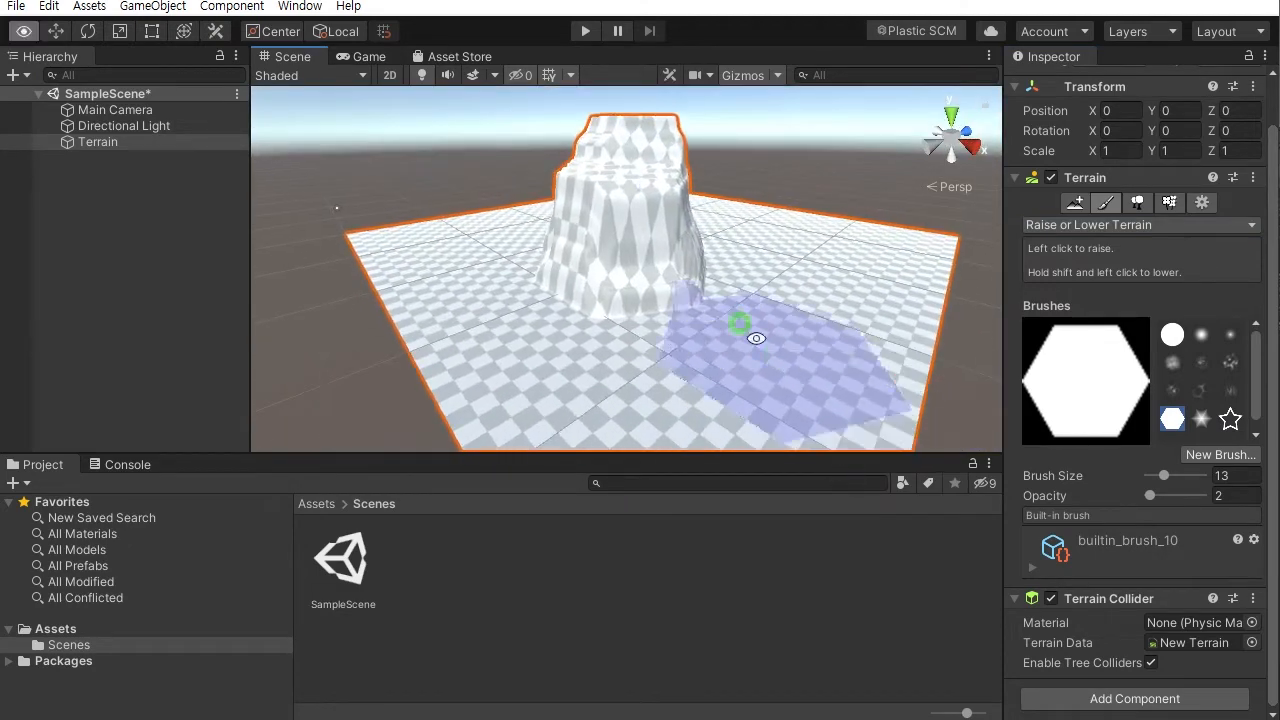
{"action": "mouse_move", "coordinate": [766, 234]}
{"action": "left_mouse_down", "text": "alt"}
{"action": "mouse_move", "coordinate": [471, 306]}
{"action": "mouse_move", "coordinate": [872, 312]}
{"action": "left_mouse_up", "text": "alt"}
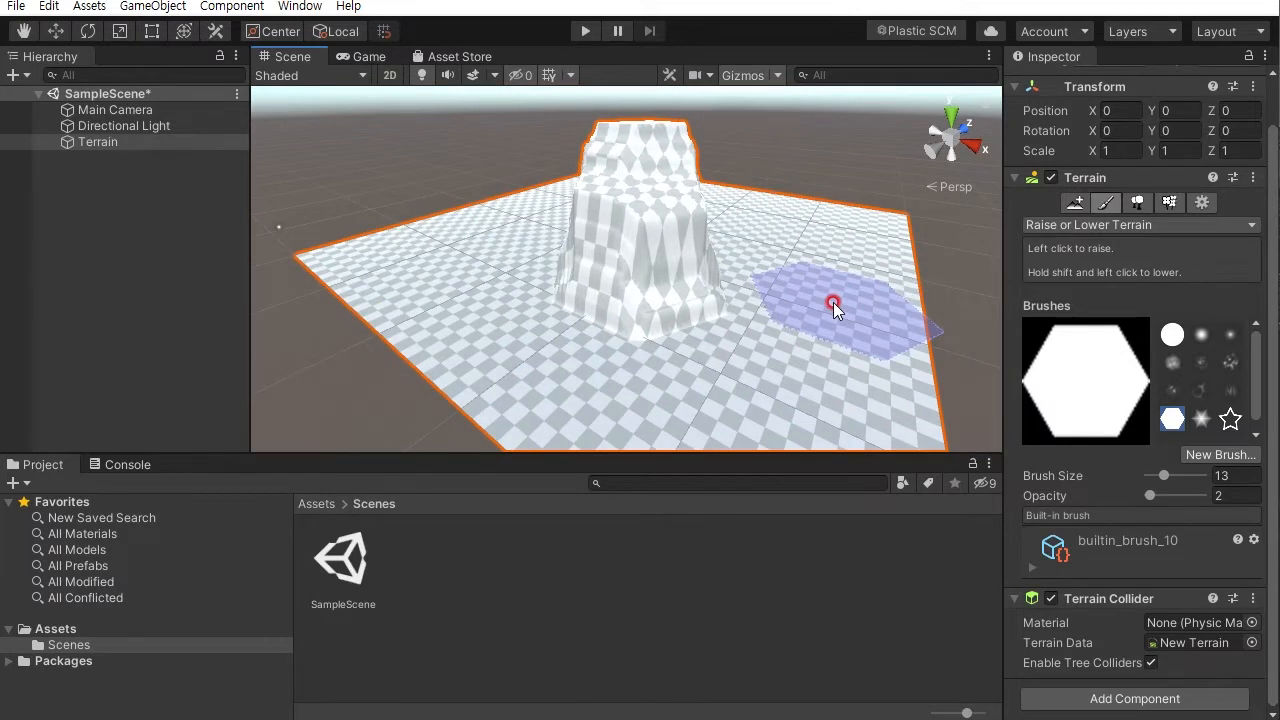
{"action": "key", "text": "ctrl+z"}
{"action": "left_click_drag", "start_coordinate": [677, 289], "coordinate": [772, 341], "text": "alt"}
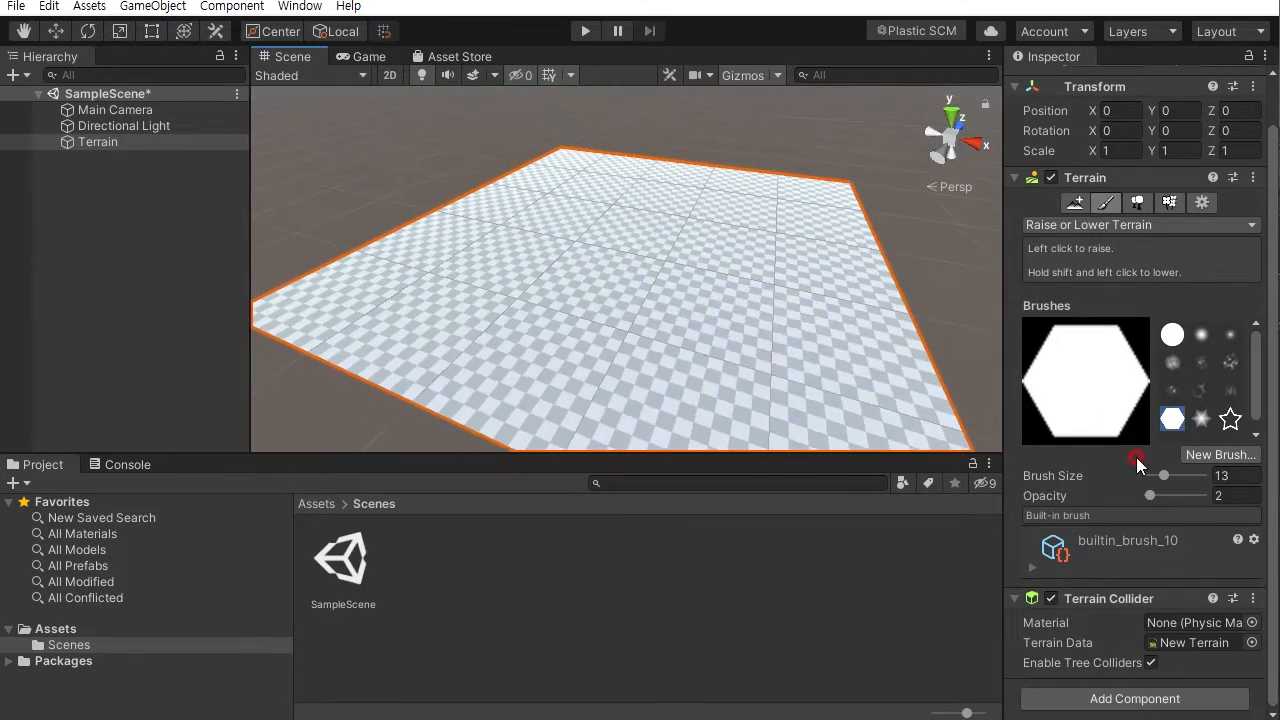
- Try raising a spike with the star-shaped brush, then undo it
{"action": "left_click", "coordinate": [1201, 419]}
{"action": "mouse_move", "coordinate": [659, 258]}
{"action": "left_mouse_down"}
{"action": "mouse_move", "coordinate": [670, 257]}
{"action": "mouse_move", "coordinate": [654, 220]}
{"action": "mouse_move", "coordinate": [666, 203]}
{"action": "mouse_move", "coordinate": [817, 391]}
{"action": "mouse_move", "coordinate": [814, 566]}
{"action": "left_mouse_up"}
{"action": "mouse_move", "coordinate": [806, 354]}
{"action": "left_mouse_down", "text": "alt"}
{"action": "mouse_move", "coordinate": [833, 215]}
{"action": "mouse_move", "coordinate": [771, 164]}
{"action": "mouse_move", "coordinate": [759, 185]}
{"action": "left_mouse_up", "text": "alt"}
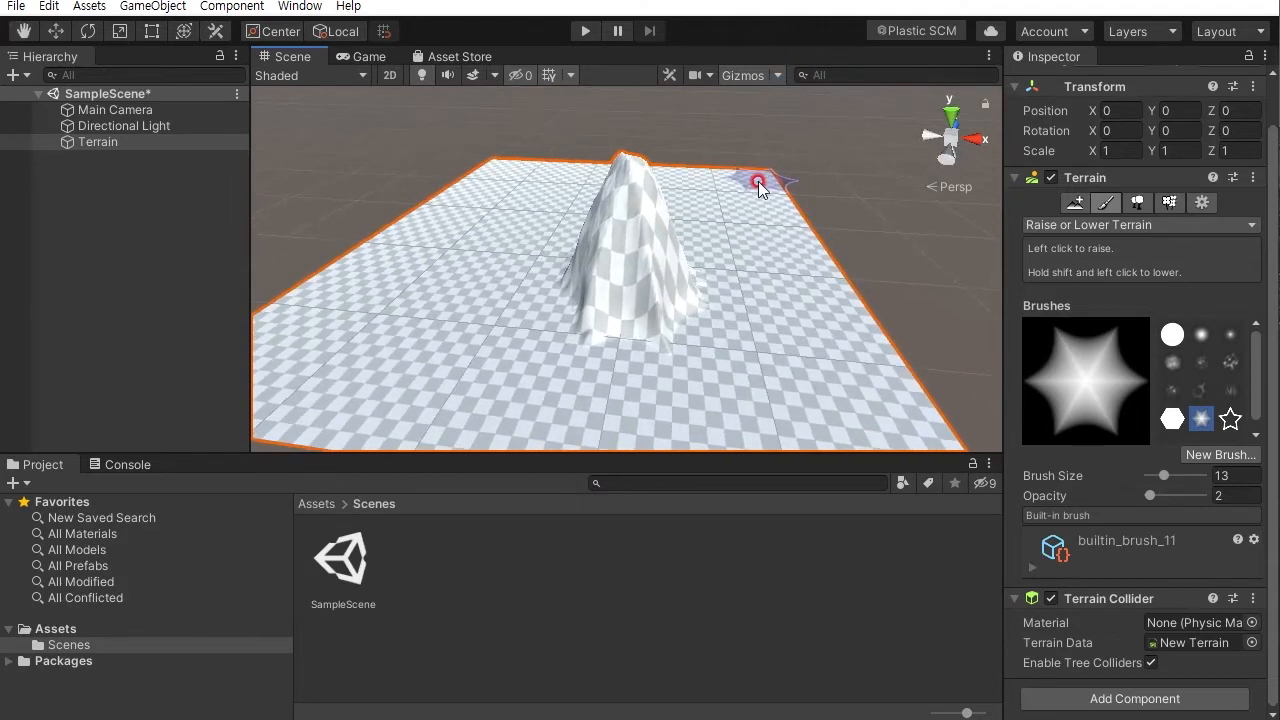
{"action": "key", "text": "ctrl+z"}
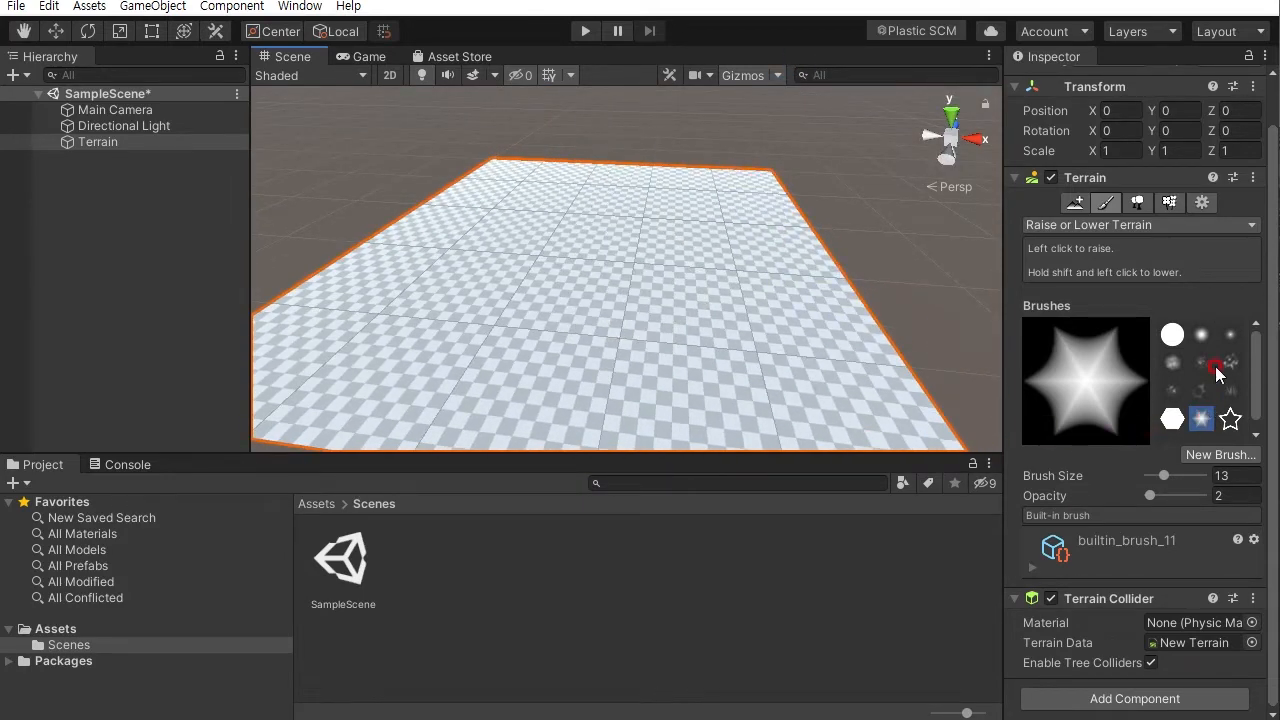
- Select the cloudy noise brush builtin_brush_5 and set the brush size to 8
{"action": "left_click", "coordinate": [1172, 365]}
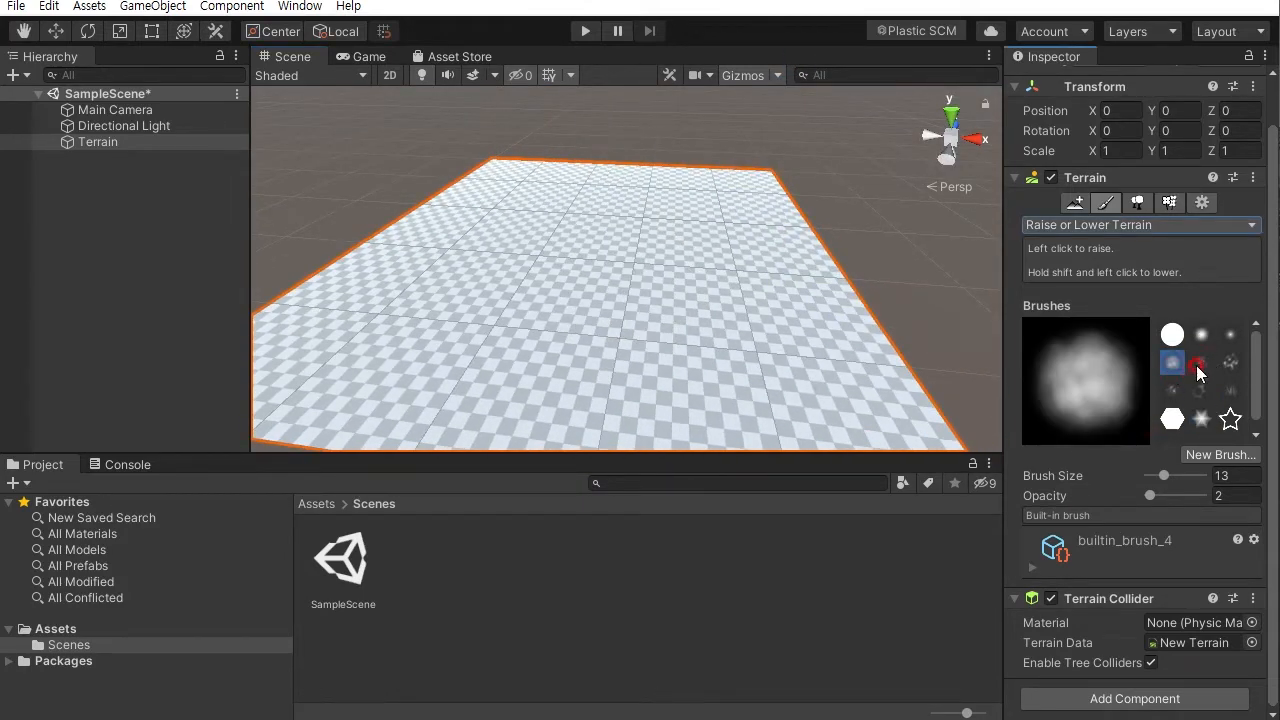
{"action": "left_click", "coordinate": [1199, 368]}
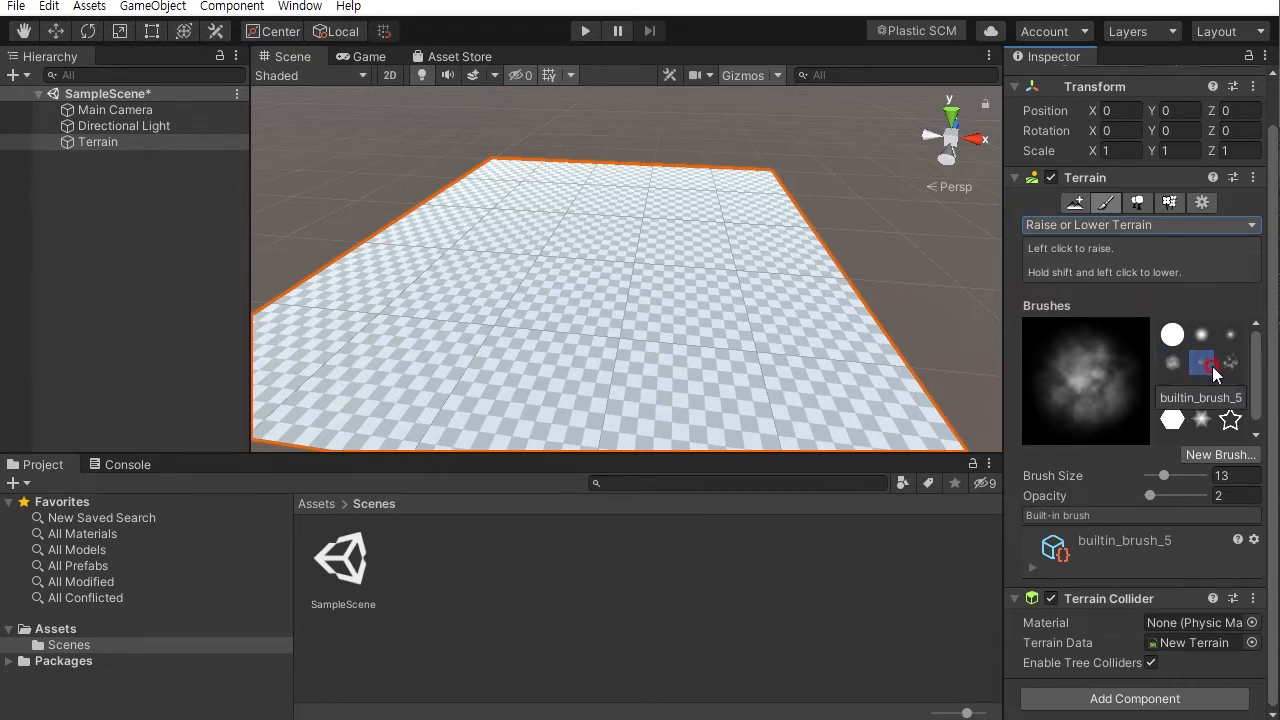
{"action": "mouse_move", "coordinate": [1250, 376]}
{"action": "left_mouse_down"}
{"action": "mouse_move", "coordinate": [1259, 390]}
{"action": "mouse_move", "coordinate": [1258, 332]}
{"action": "left_mouse_up"}
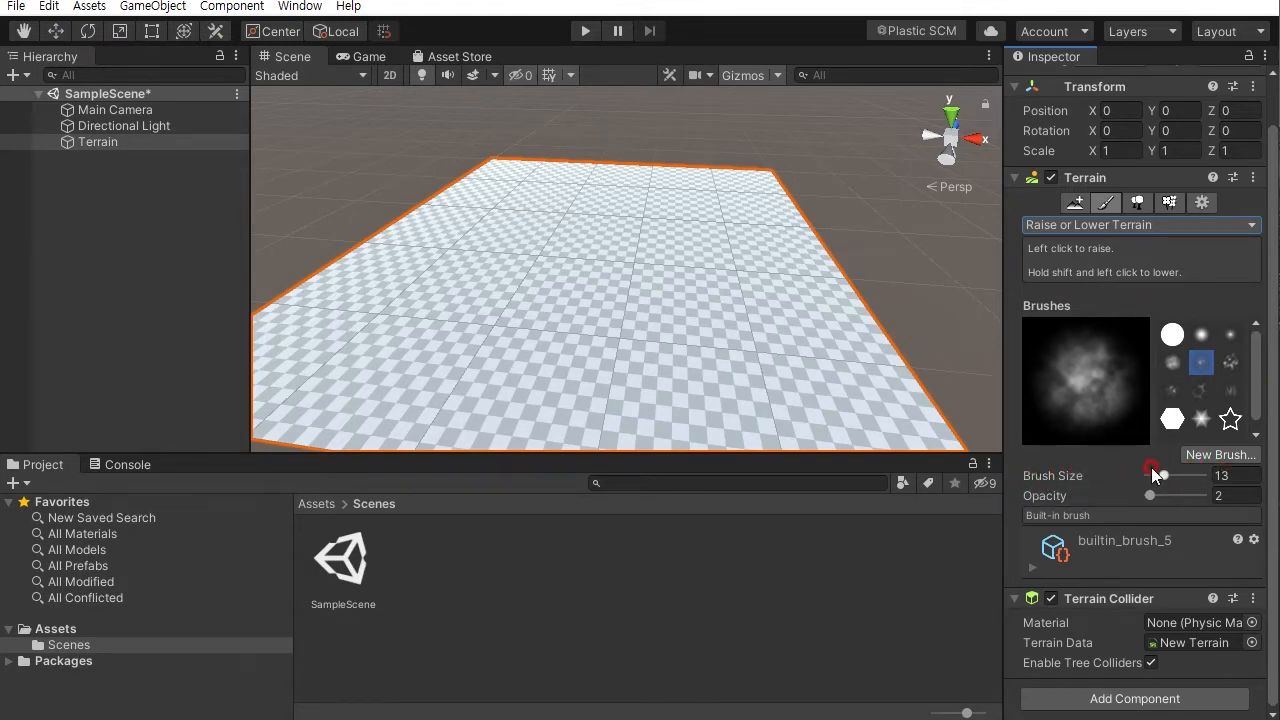
{"action": "left_click", "coordinate": [1189, 478]}
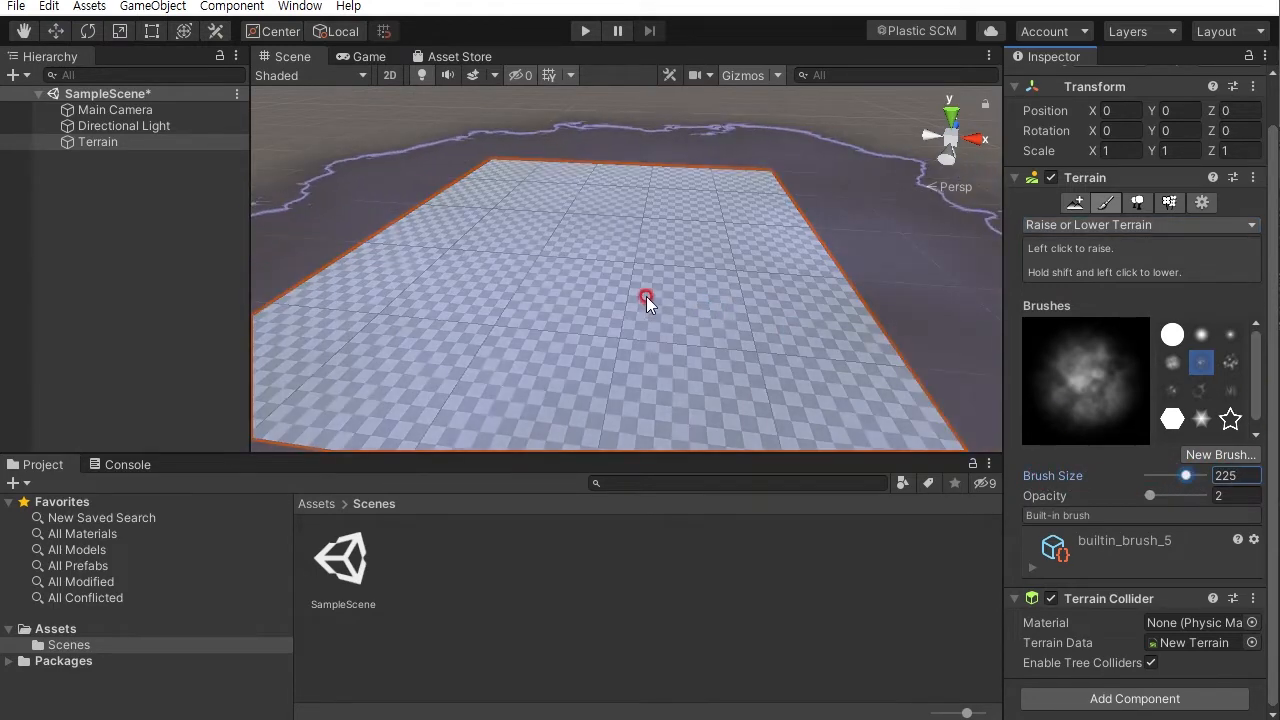
{"action": "left_click", "coordinate": [643, 247]}
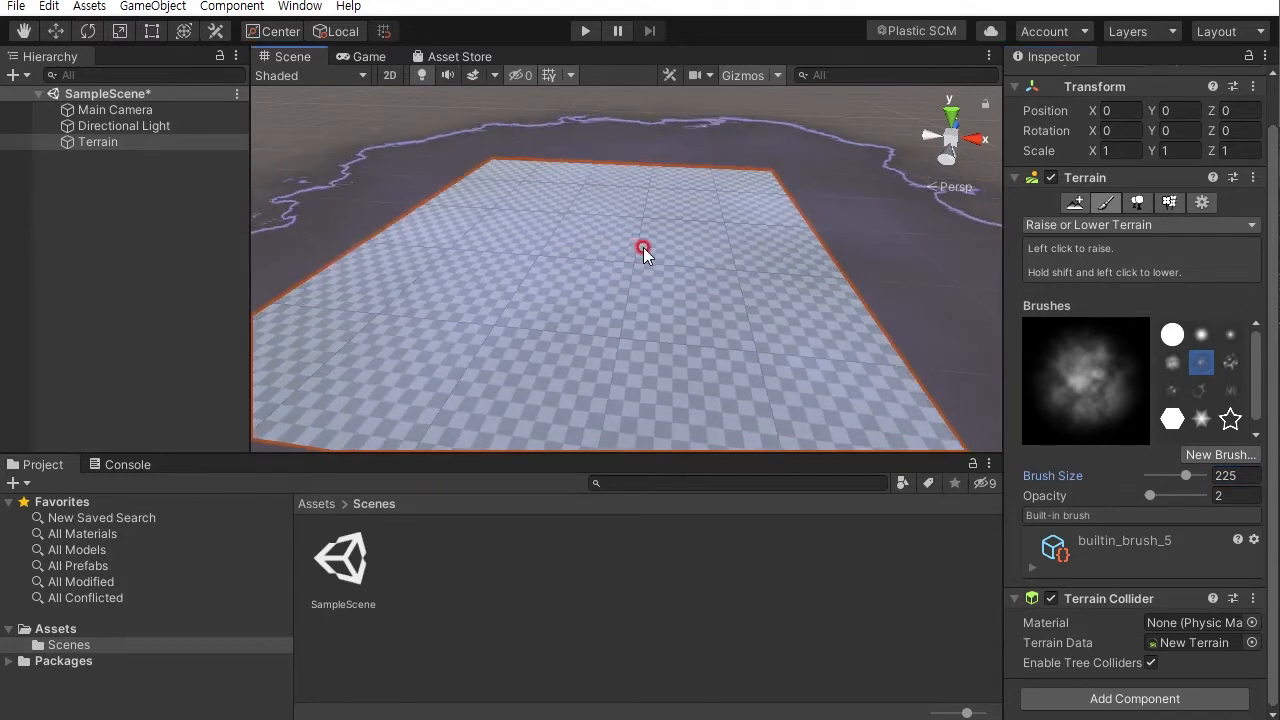
{"action": "left_click", "coordinate": [1236, 476]}
{"action": "left_click_drag", "start_coordinate": [1191, 484], "coordinate": [1158, 482]}
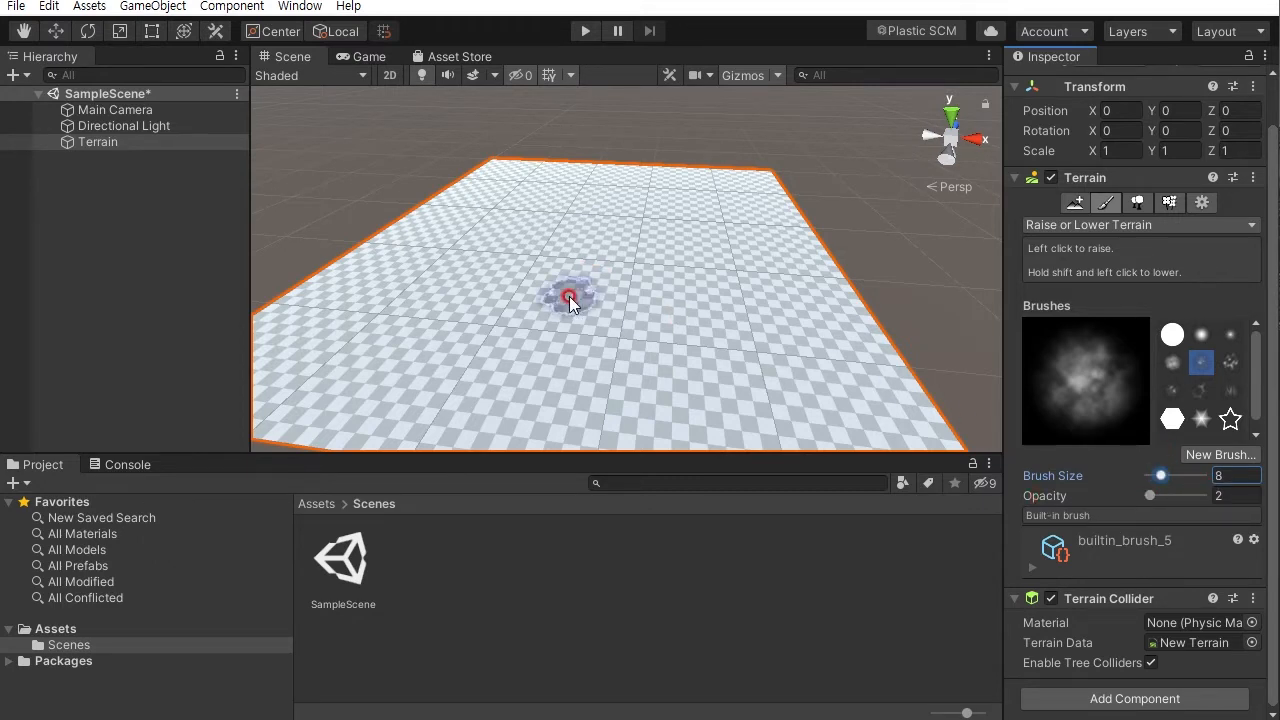
- Set the brush opacity to 0.2
{"action": "left_click_drag", "start_coordinate": [1153, 495], "coordinate": [1184, 505]}
{"action": "mouse_move", "coordinate": [597, 289]}
{"action": "left_mouse_down"}
{"action": "mouse_move", "coordinate": [589, 263]}
{"action": "mouse_move", "coordinate": [677, 291]}
{"action": "mouse_move", "coordinate": [1010, 280]}
{"action": "left_mouse_up"}
{"action": "right_click_drag", "start_coordinate": [1010, 280], "coordinate": [636, 215], "text": "alt"}
{"action": "left_click_drag", "start_coordinate": [660, 243], "coordinate": [776, 332], "text": "shift"}
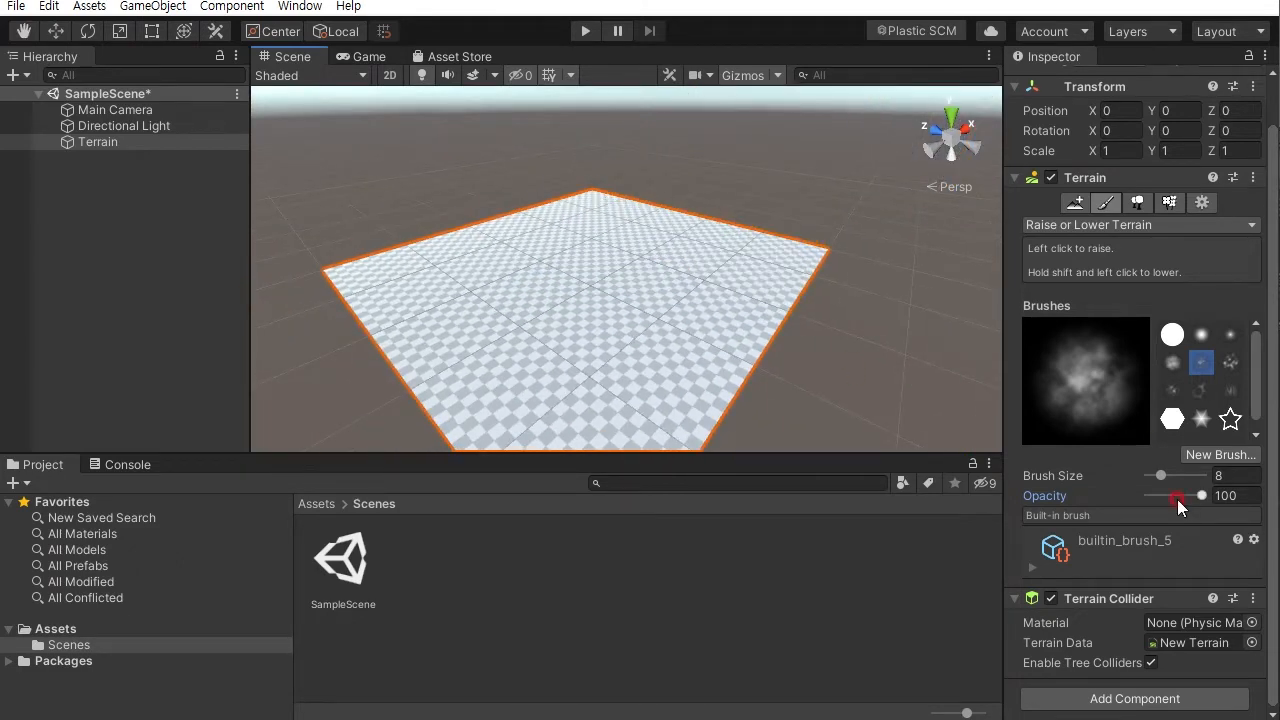
{"action": "left_click_drag", "start_coordinate": [1203, 503], "coordinate": [1067, 490]}
{"action": "left_click_drag", "start_coordinate": [614, 279], "coordinate": [726, 437], "text": "alt"}
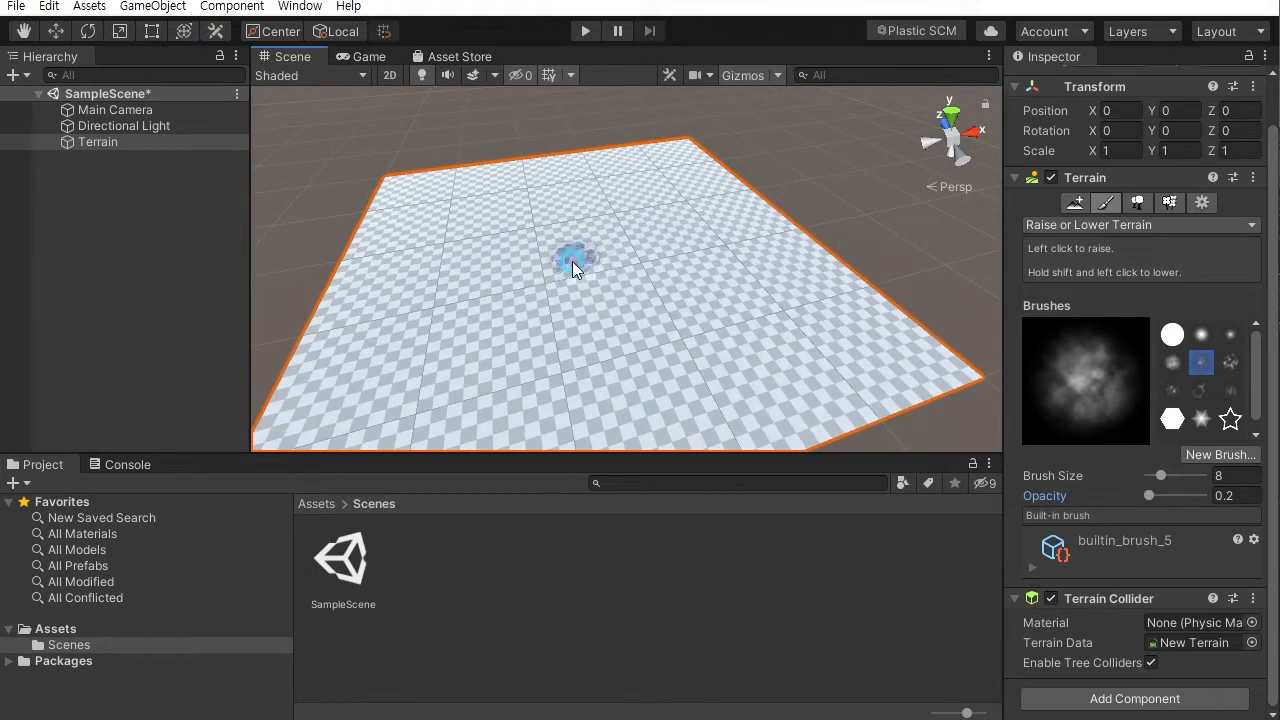
- Try raising a patch of terrain at opacity 0.2, then undo it
{"action": "mouse_move", "coordinate": [581, 251]}
{"action": "left_mouse_down"}
{"action": "mouse_move", "coordinate": [556, 247]}
{"action": "mouse_move", "coordinate": [574, 254]}
{"action": "left_mouse_up"}
{"action": "mouse_move", "coordinate": [682, 285]}
{"action": "left_mouse_down", "text": "alt"}
{"action": "mouse_move", "coordinate": [697, 231]}
{"action": "mouse_move", "coordinate": [692, 330]}
{"action": "left_mouse_up", "text": "alt"}
{"action": "mouse_move", "coordinate": [692, 330]}
{"action": "right_mouse_down", "text": "alt"}
{"action": "mouse_move", "coordinate": [691, 451]}
{"action": "mouse_move", "coordinate": [712, 480]}
{"action": "mouse_move", "coordinate": [659, 333]}
{"action": "right_mouse_up", "text": "alt"}
{"action": "mouse_move", "coordinate": [659, 333]}
{"action": "left_mouse_down", "text": "alt"}
{"action": "mouse_move", "coordinate": [780, 300]}
{"action": "mouse_move", "coordinate": [831, 220]}
{"action": "mouse_move", "coordinate": [792, 250]}
{"action": "mouse_move", "coordinate": [618, 302]}
{"action": "left_mouse_up", "text": "alt"}
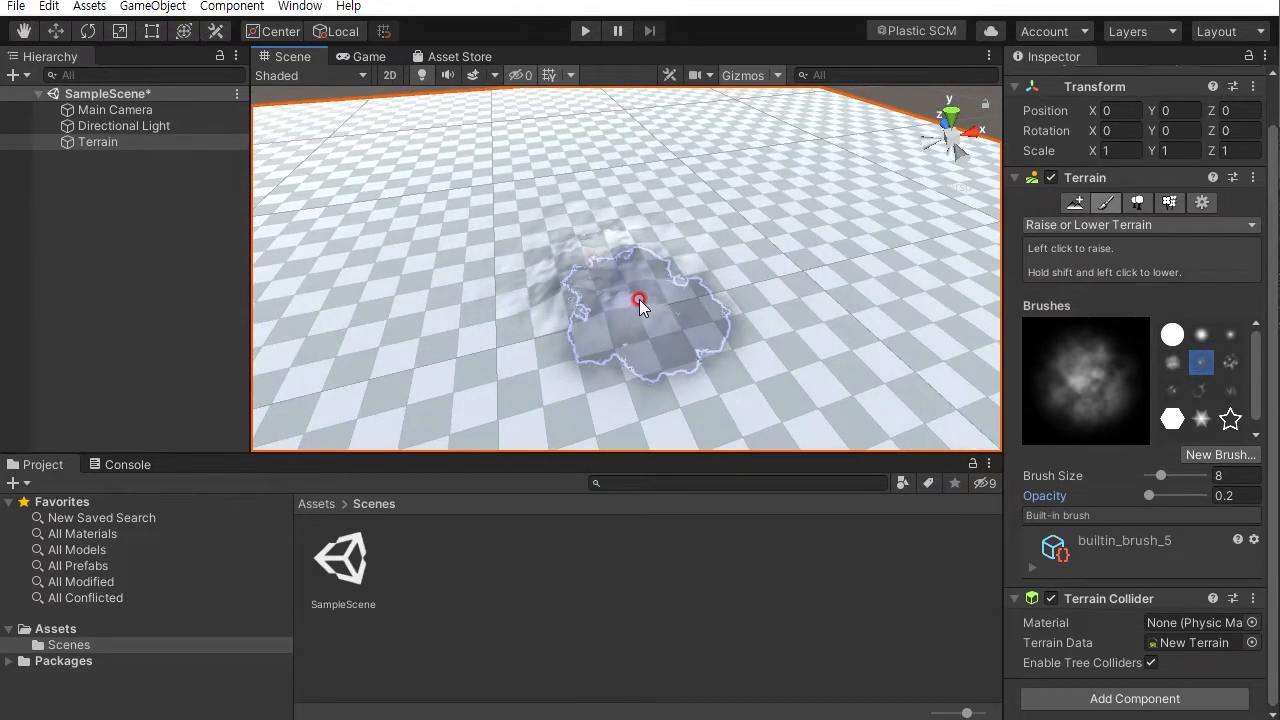
{"action": "key", "text": "ctrl+z"}
{"action": "right_click_drag", "start_coordinate": [752, 340], "coordinate": [690, 180], "text": "alt"}
{"action": "mouse_move", "coordinate": [690, 180]}
{"action": "left_mouse_down", "text": "alt"}
{"action": "mouse_move", "coordinate": [690, 265]}
{"action": "mouse_move", "coordinate": [724, 336]}
{"action": "mouse_move", "coordinate": [671, 334]}
{"action": "mouse_move", "coordinate": [643, 294]}
{"action": "mouse_move", "coordinate": [725, 343]}
{"action": "mouse_move", "coordinate": [705, 340]}
{"action": "left_mouse_up", "text": "alt"}
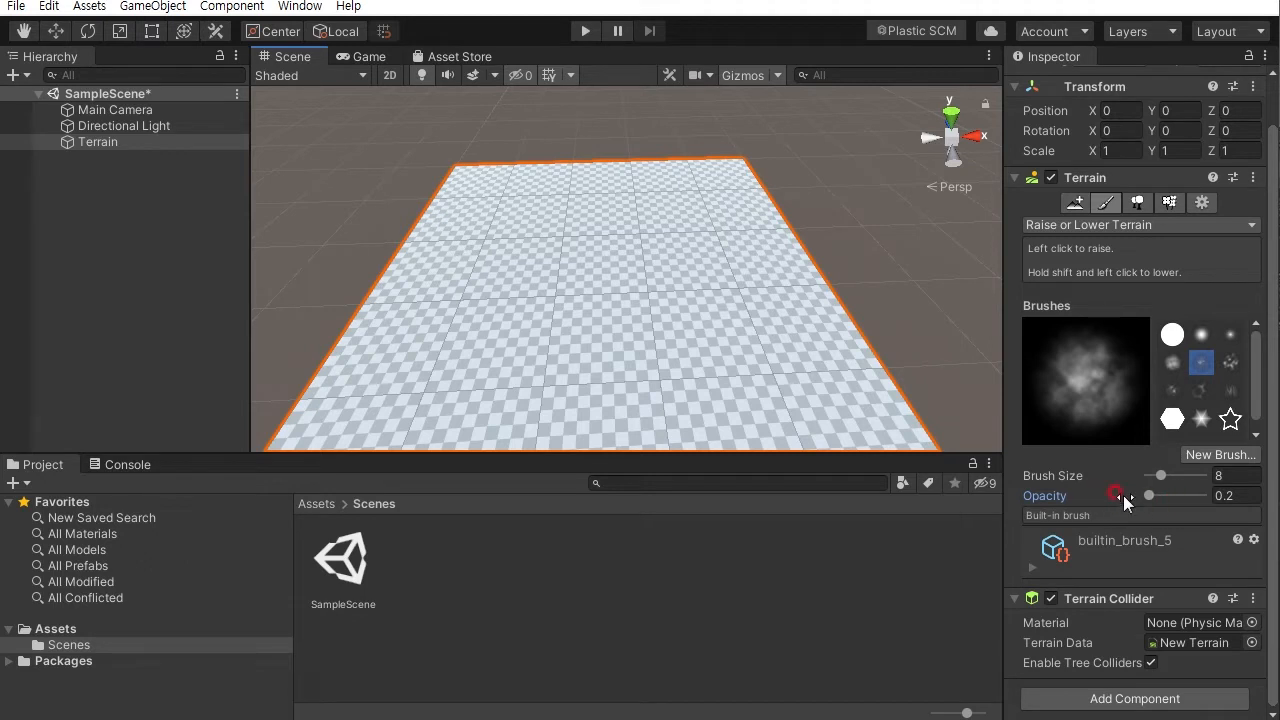
- Keep the Raise or Lower Terrain mode and set the brush size to 17
{"action": "left_click", "coordinate": [1112, 226]}
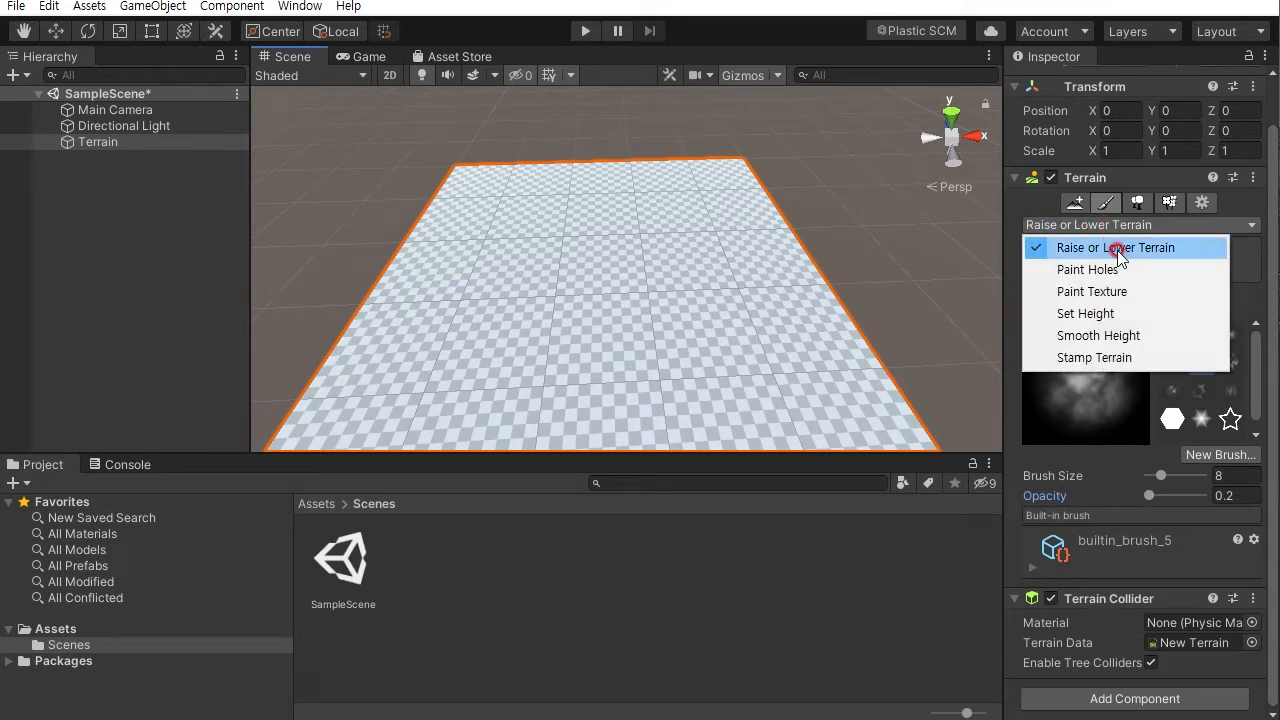
{"action": "left_click", "coordinate": [1118, 253]}
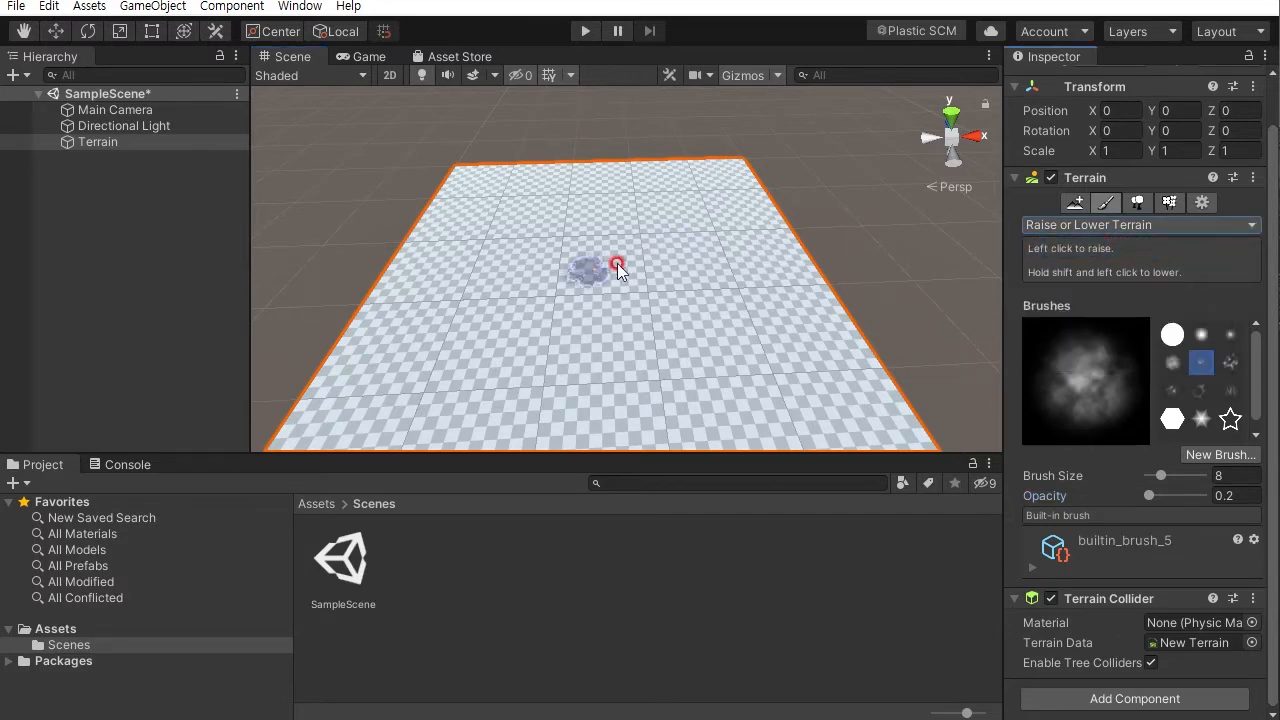
{"action": "left_click_drag", "start_coordinate": [672, 304], "coordinate": [682, 293], "text": "alt"}
{"action": "left_click_drag", "start_coordinate": [1160, 475], "coordinate": [1163, 475]}
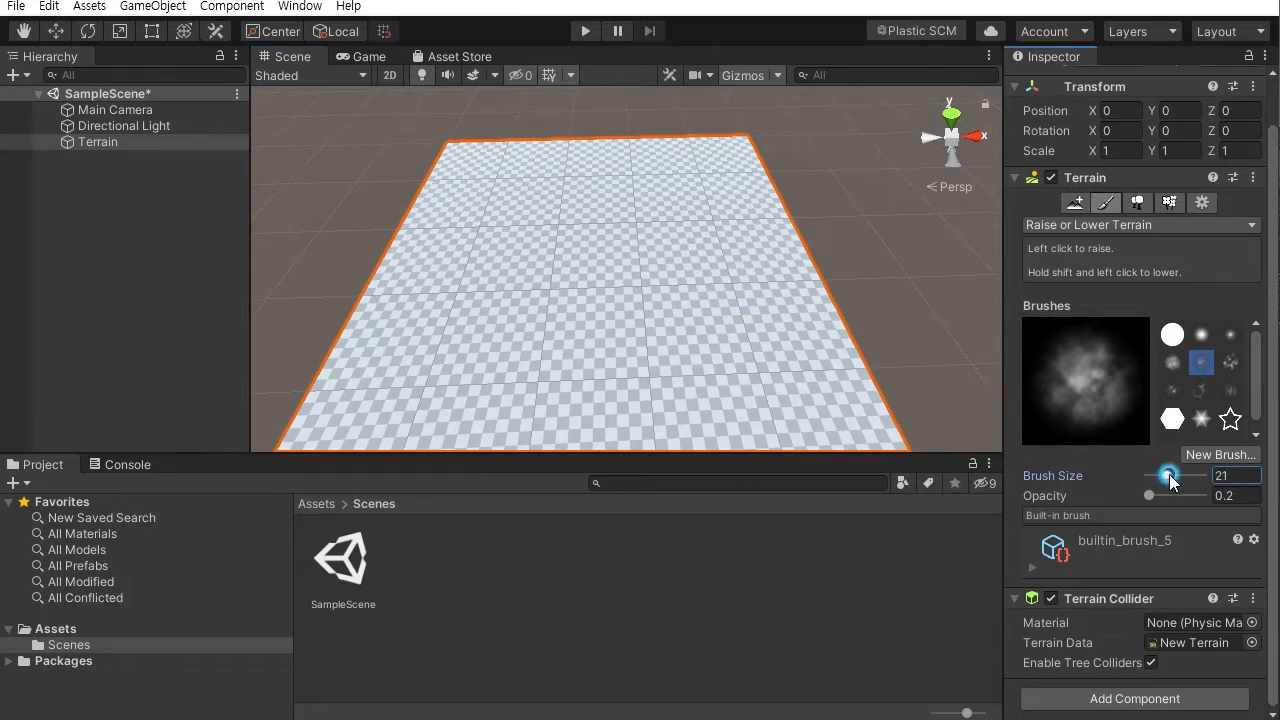
{"action": "left_click_drag", "start_coordinate": [1172, 480], "coordinate": [1165, 476]}
{"action": "left_click_drag", "start_coordinate": [592, 270], "coordinate": [590, 278]}
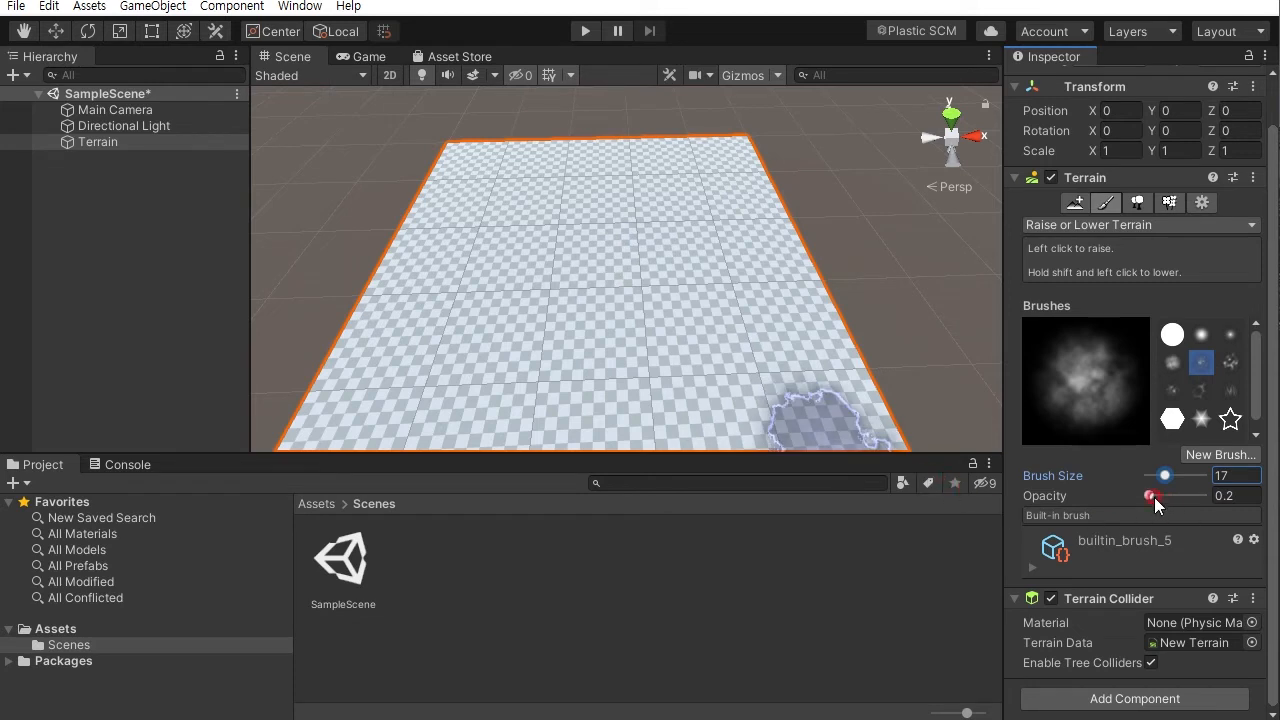
- Try raising the terrain with opacity 20.2, then undo the stroke
{"action": "left_click_drag", "start_coordinate": [1149, 495], "coordinate": [1147, 497]}
{"action": "left_click_drag", "start_coordinate": [1238, 496], "coordinate": [1181, 497]}
{"action": "key", "text": "Left"}
{"action": "type", "text": "2"}
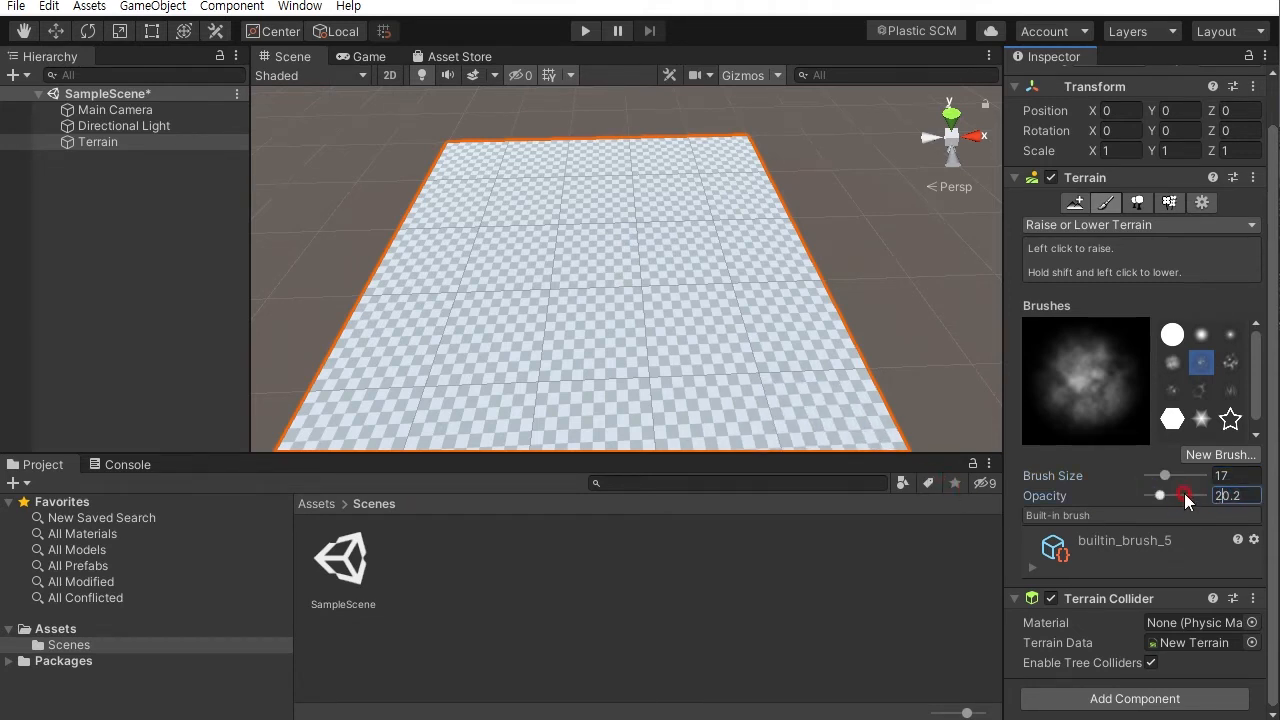
{"action": "mouse_move", "coordinate": [651, 280]}
{"action": "left_mouse_down"}
{"action": "mouse_move", "coordinate": [572, 253]}
{"action": "mouse_move", "coordinate": [616, 214]}
{"action": "mouse_move", "coordinate": [576, 275]}
{"action": "mouse_move", "coordinate": [788, 246]}
{"action": "mouse_move", "coordinate": [797, 206]}
{"action": "left_mouse_up"}
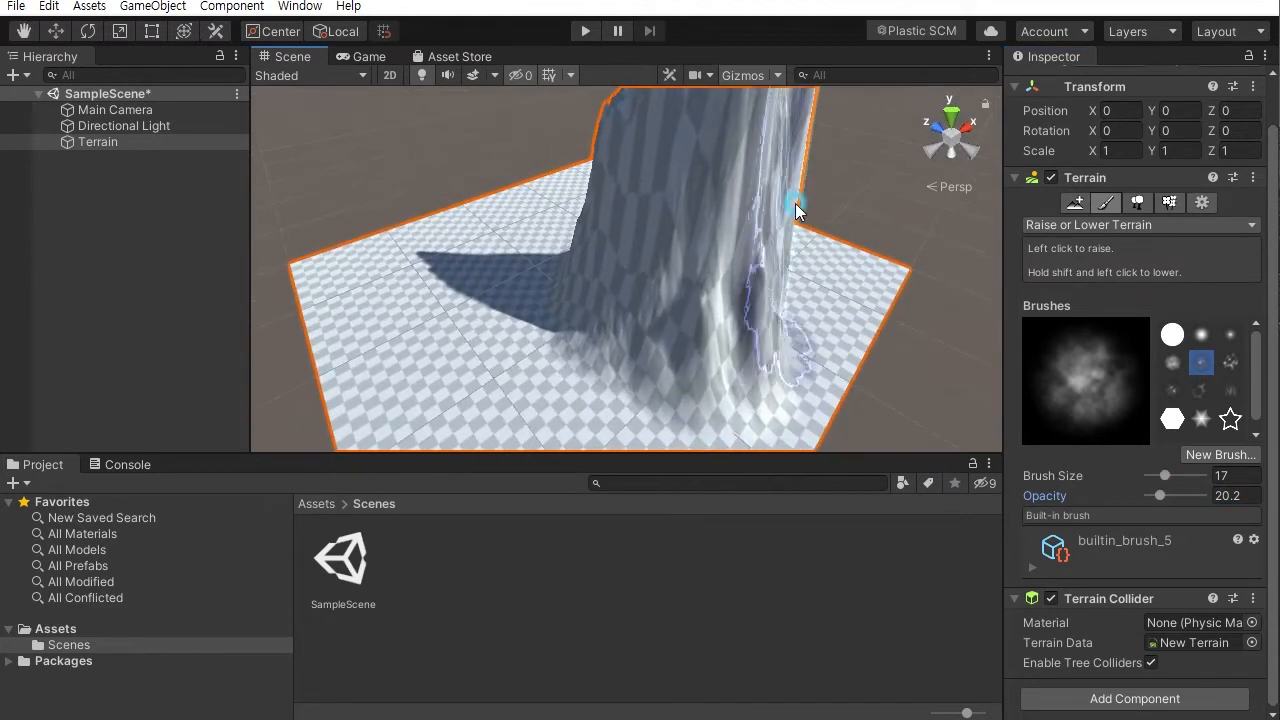
{"action": "key", "text": "ctrl+z"}
- Set the brush opacity to 2 and raise a hill near the terrain's centre
{"action": "left_click_drag", "start_coordinate": [1164, 494], "coordinate": [1150, 497]}
{"action": "type", "text": "2"}
{"action": "mouse_move", "coordinate": [560, 302]}
{"action": "left_mouse_down"}
{"action": "mouse_move", "coordinate": [619, 290]}
{"action": "mouse_move", "coordinate": [650, 305]}
{"action": "mouse_move", "coordinate": [603, 257]}
{"action": "mouse_move", "coordinate": [534, 286]}
{"action": "mouse_move", "coordinate": [544, 280]}
{"action": "left_mouse_up"}
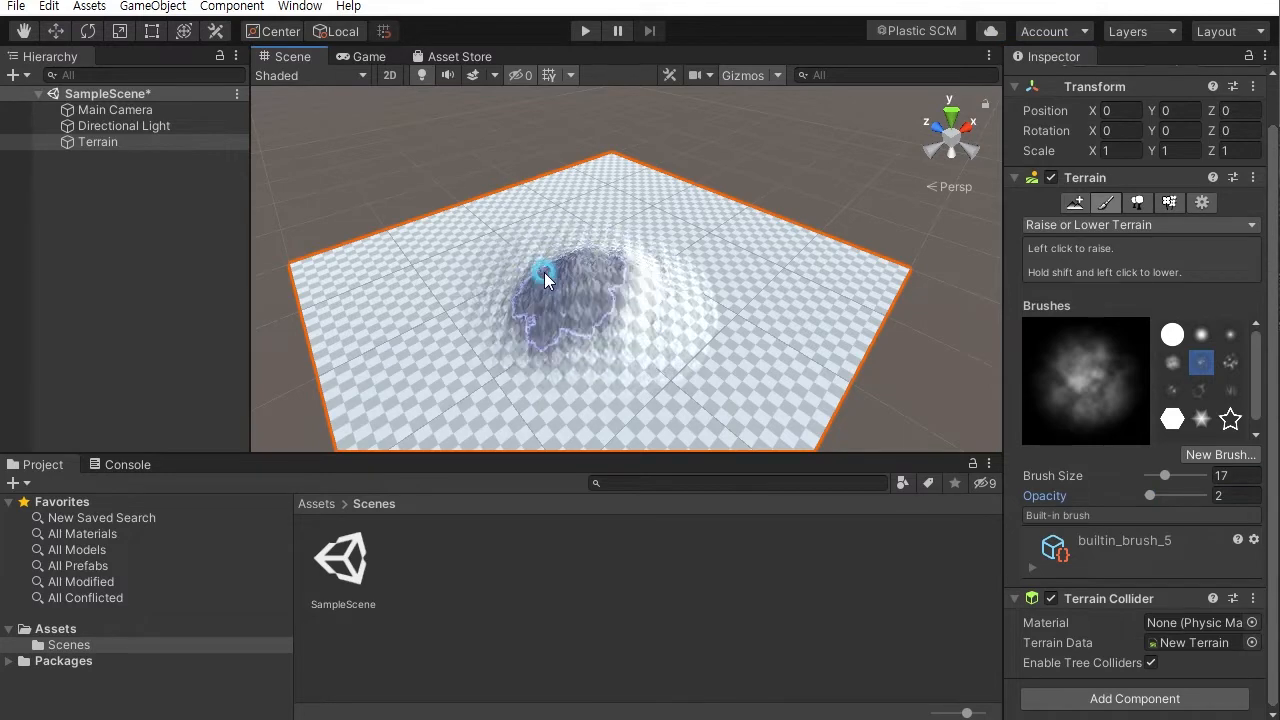
{"action": "mouse_move", "coordinate": [425, 374]}
{"action": "left_mouse_down", "text": "alt"}
{"action": "mouse_move", "coordinate": [591, 329]}
{"action": "mouse_move", "coordinate": [607, 300]}
{"action": "mouse_move", "coordinate": [601, 322]}
{"action": "left_mouse_up", "text": "alt"}
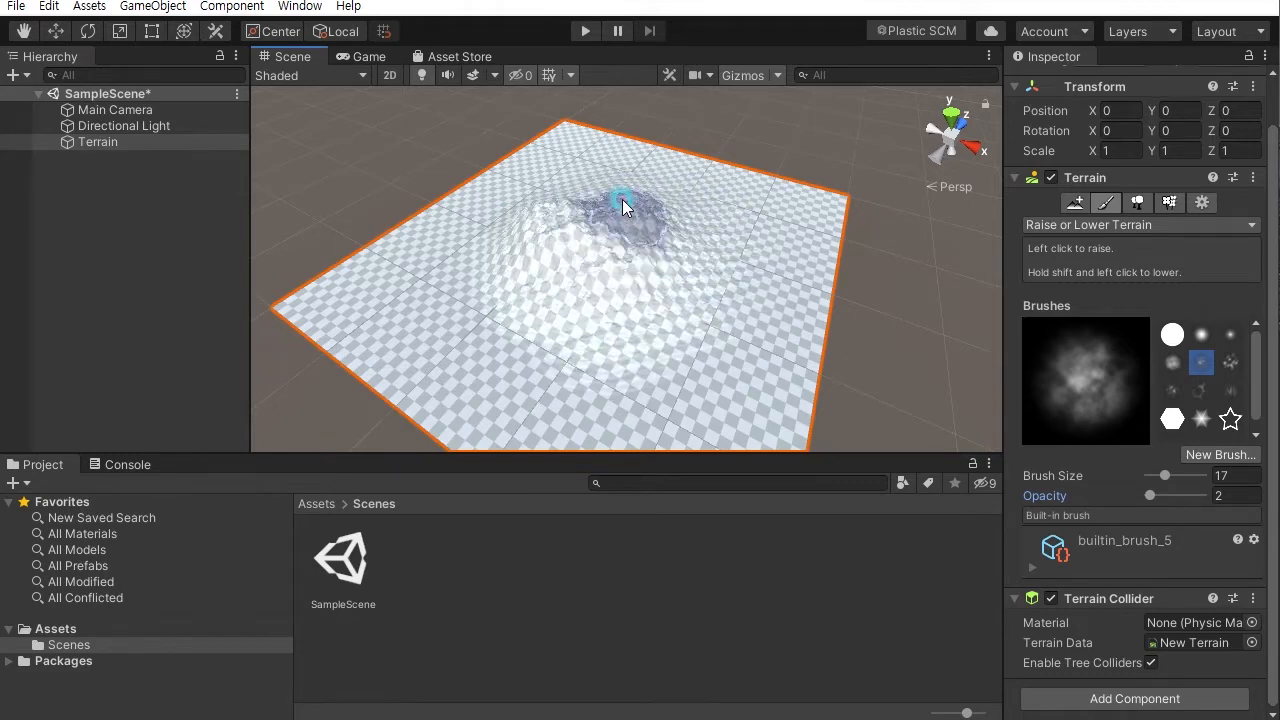
- Keep raising the terrain to build the hill into a broad mountain across most of the terrain
{"action": "mouse_move", "coordinate": [702, 271]}
{"action": "left_mouse_down"}
{"action": "mouse_move", "coordinate": [526, 278]}
{"action": "mouse_move", "coordinate": [607, 305]}
{"action": "mouse_move", "coordinate": [557, 300]}
{"action": "mouse_move", "coordinate": [640, 318]}
{"action": "mouse_move", "coordinate": [543, 326]}
{"action": "mouse_move", "coordinate": [671, 301]}
{"action": "mouse_move", "coordinate": [517, 217]}
{"action": "left_mouse_up"}
{"action": "mouse_move", "coordinate": [623, 235]}
{"action": "left_mouse_down"}
{"action": "mouse_move", "coordinate": [581, 347]}
{"action": "mouse_move", "coordinate": [631, 315]}
{"action": "mouse_move", "coordinate": [349, 243]}
{"action": "mouse_move", "coordinate": [527, 256]}
{"action": "mouse_move", "coordinate": [423, 143]}
{"action": "mouse_move", "coordinate": [443, 71]}
{"action": "mouse_move", "coordinate": [360, 143]}
{"action": "mouse_move", "coordinate": [703, 242]}
{"action": "mouse_move", "coordinate": [674, 283]}
{"action": "mouse_move", "coordinate": [554, 287]}
{"action": "mouse_move", "coordinate": [764, 267]}
{"action": "mouse_move", "coordinate": [675, 308]}
{"action": "left_mouse_up"}
{"action": "mouse_move", "coordinate": [675, 308]}
{"action": "left_mouse_down", "text": "alt"}
{"action": "mouse_move", "coordinate": [599, 348]}
{"action": "mouse_move", "coordinate": [633, 328]}
{"action": "mouse_move", "coordinate": [650, 239]}
{"action": "mouse_move", "coordinate": [618, 209]}
{"action": "mouse_move", "coordinate": [653, 250]}
{"action": "mouse_move", "coordinate": [414, 294]}
{"action": "mouse_move", "coordinate": [728, 308]}
{"action": "mouse_move", "coordinate": [637, 317]}
{"action": "mouse_move", "coordinate": [706, 229]}
{"action": "mouse_move", "coordinate": [594, 323]}
{"action": "mouse_move", "coordinate": [711, 294]}
{"action": "mouse_move", "coordinate": [715, 332]}
{"action": "left_mouse_up", "text": "alt"}
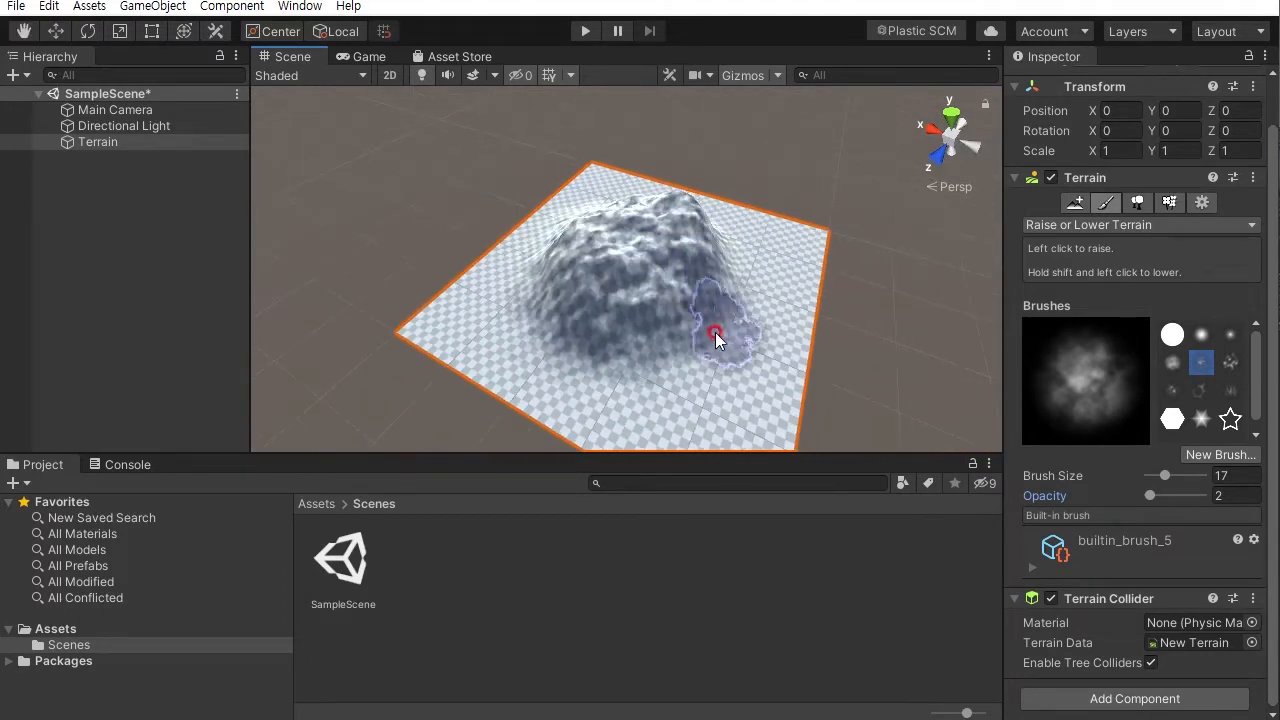
{"action": "left_click_drag", "start_coordinate": [679, 344], "coordinate": [829, 304], "text": "alt"}
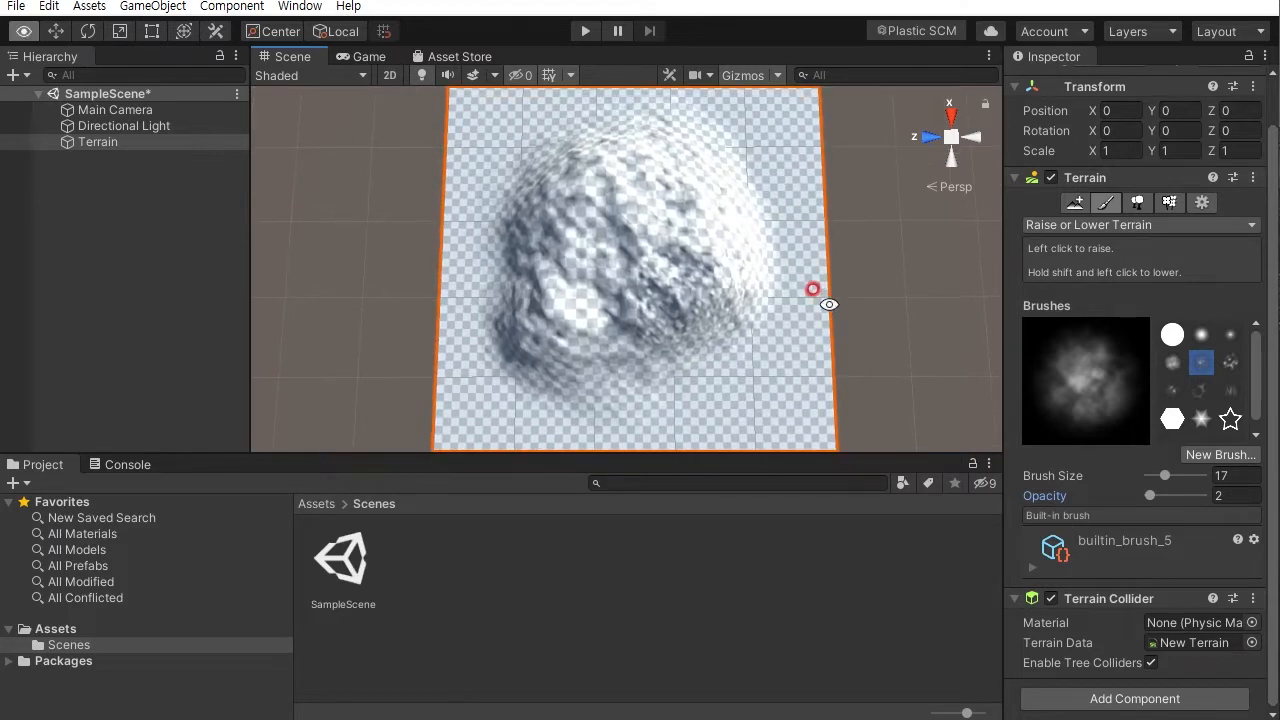
- Keep raising the terrain with the brush, adding a mound near the terrain's right edge and building up the mountain
{"action": "mouse_move", "coordinate": [556, 366]}
{"action": "left_mouse_down"}
{"action": "mouse_move", "coordinate": [529, 360]}
{"action": "mouse_move", "coordinate": [654, 352]}
{"action": "mouse_move", "coordinate": [650, 368]}
{"action": "mouse_move", "coordinate": [762, 226]}
{"action": "left_mouse_up"}
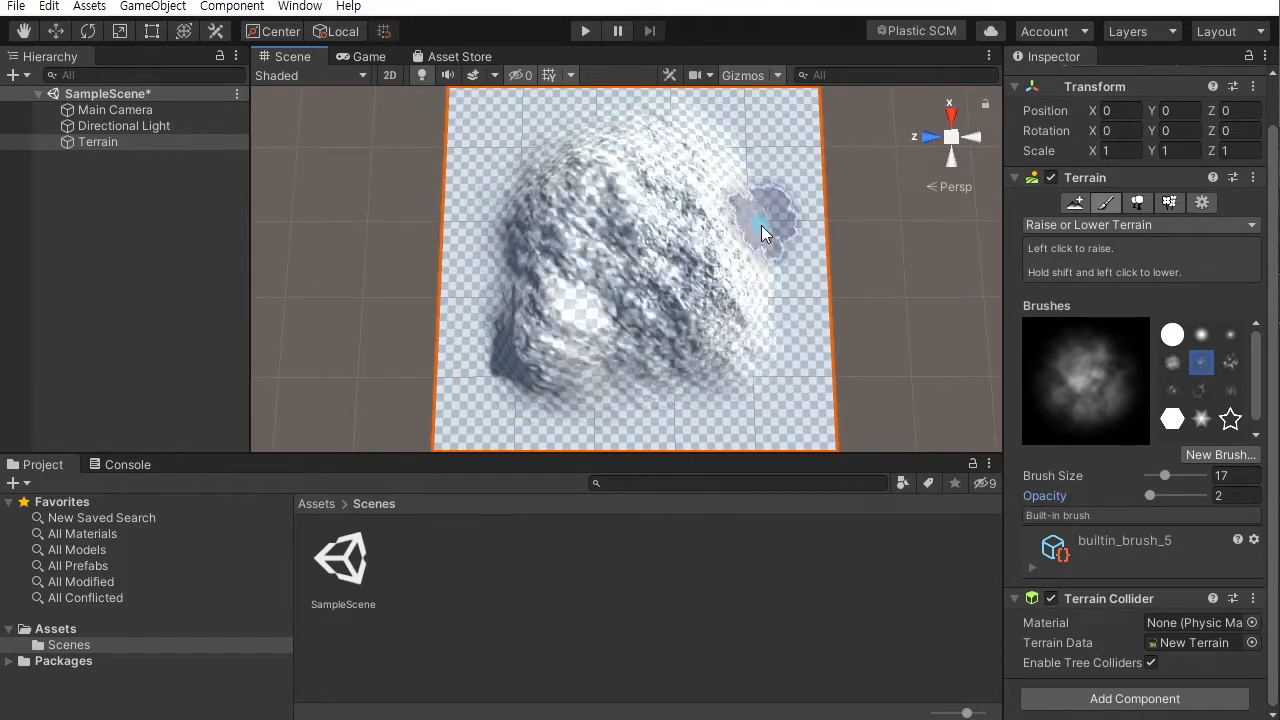
{"action": "mouse_move", "coordinate": [698, 140]}
{"action": "left_mouse_down"}
{"action": "mouse_move", "coordinate": [585, 160]}
{"action": "mouse_move", "coordinate": [588, 138]}
{"action": "mouse_move", "coordinate": [517, 203]}
{"action": "mouse_move", "coordinate": [714, 371]}
{"action": "mouse_move", "coordinate": [703, 380]}
{"action": "mouse_move", "coordinate": [594, 292]}
{"action": "left_mouse_up"}
{"action": "mouse_move", "coordinate": [487, 225]}
{"action": "left_mouse_down"}
{"action": "mouse_move", "coordinate": [609, 243]}
{"action": "mouse_move", "coordinate": [668, 228]}
{"action": "left_mouse_up"}
{"action": "left_click_drag", "start_coordinate": [668, 228], "coordinate": [783, 182], "text": "alt"}
{"action": "middle_click_drag", "start_coordinate": [783, 182], "coordinate": [665, 222], "text": "alt"}
{"action": "mouse_move", "coordinate": [665, 222]}
{"action": "right_mouse_down", "text": "alt"}
{"action": "mouse_move", "coordinate": [755, 280]}
{"action": "mouse_move", "coordinate": [727, 224]}
{"action": "mouse_move", "coordinate": [651, 170]}
{"action": "right_mouse_up", "text": "alt"}
{"action": "mouse_move", "coordinate": [633, 158]}
{"action": "left_mouse_down", "text": "alt"}
{"action": "mouse_move", "coordinate": [823, 91]}
{"action": "mouse_move", "coordinate": [740, 134]}
{"action": "mouse_move", "coordinate": [822, 236]}
{"action": "mouse_move", "coordinate": [600, 251]}
{"action": "mouse_move", "coordinate": [700, 209]}
{"action": "mouse_move", "coordinate": [466, 329]}
{"action": "mouse_move", "coordinate": [674, 313]}
{"action": "mouse_move", "coordinate": [614, 223]}
{"action": "mouse_move", "coordinate": [617, 246]}
{"action": "mouse_move", "coordinate": [694, 171]}
{"action": "mouse_move", "coordinate": [438, 273]}
{"action": "mouse_move", "coordinate": [640, 243]}
{"action": "mouse_move", "coordinate": [766, 343]}
{"action": "mouse_move", "coordinate": [631, 293]}
{"action": "mouse_move", "coordinate": [723, 271]}
{"action": "mouse_move", "coordinate": [586, 294]}
{"action": "mouse_move", "coordinate": [609, 309]}
{"action": "mouse_move", "coordinate": [755, 314]}
{"action": "mouse_move", "coordinate": [429, 346]}
{"action": "mouse_move", "coordinate": [611, 229]}
{"action": "mouse_move", "coordinate": [697, 232]}
{"action": "mouse_move", "coordinate": [597, 303]}
{"action": "mouse_move", "coordinate": [540, 295]}
{"action": "left_mouse_up", "text": "alt"}
{"action": "mouse_move", "coordinate": [646, 264]}
{"action": "left_mouse_down"}
{"action": "mouse_move", "coordinate": [683, 232]}
{"action": "mouse_move", "coordinate": [609, 223]}
{"action": "mouse_move", "coordinate": [467, 278]}
{"action": "mouse_move", "coordinate": [694, 277]}
{"action": "mouse_move", "coordinate": [506, 289]}
{"action": "mouse_move", "coordinate": [691, 276]}
{"action": "mouse_move", "coordinate": [707, 167]}
{"action": "mouse_move", "coordinate": [956, 52]}
{"action": "mouse_move", "coordinate": [978, 53]}
{"action": "mouse_move", "coordinate": [1103, 173]}
{"action": "left_mouse_up"}
{"action": "mouse_move", "coordinate": [586, 223]}
{"action": "left_mouse_down", "text": "alt"}
{"action": "mouse_move", "coordinate": [523, 226]}
{"action": "mouse_move", "coordinate": [485, 179]}
{"action": "left_mouse_up", "text": "alt"}
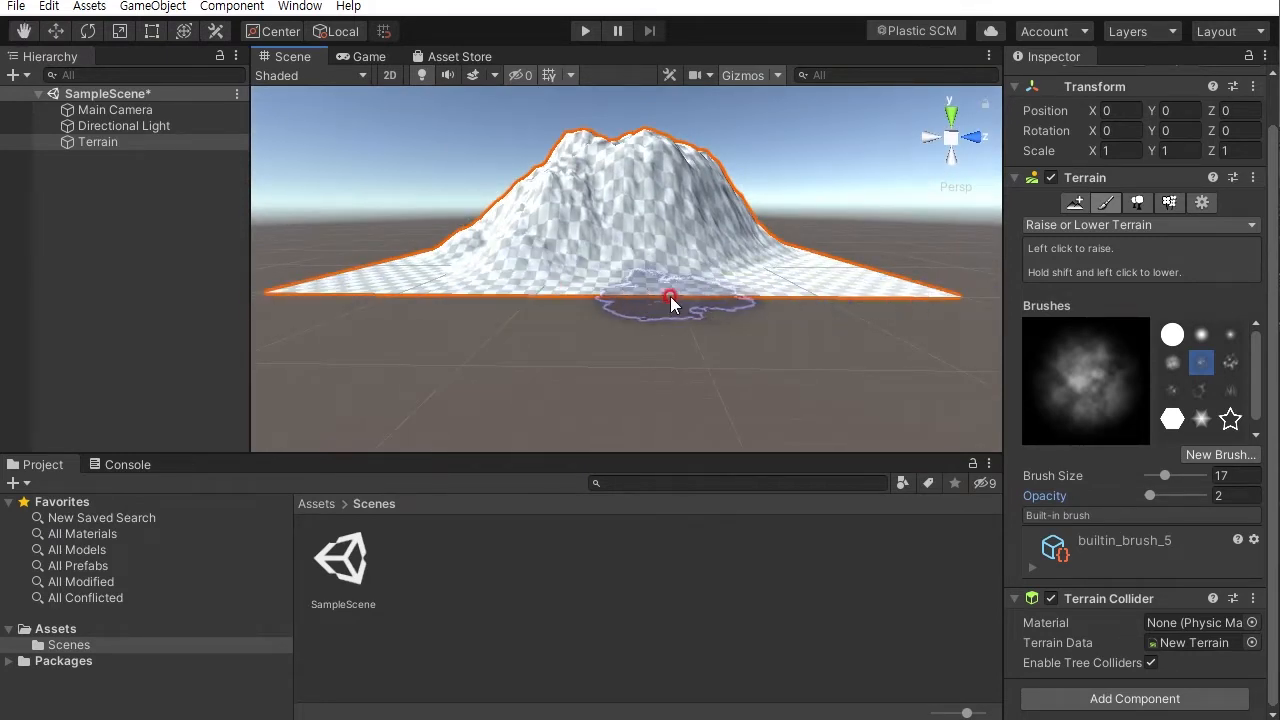
- Raise the mountain's slopes and peaks further, orbiting around it to paint from different sides
{"action": "mouse_move", "coordinate": [658, 168]}
{"action": "left_mouse_down"}
{"action": "mouse_move", "coordinate": [646, 254]}
{"action": "mouse_move", "coordinate": [650, 220]}
{"action": "mouse_move", "coordinate": [663, 269]}
{"action": "mouse_move", "coordinate": [822, 307]}
{"action": "mouse_move", "coordinate": [529, 300]}
{"action": "mouse_move", "coordinate": [966, 263]}
{"action": "mouse_move", "coordinate": [686, 280]}
{"action": "mouse_move", "coordinate": [847, 302]}
{"action": "mouse_move", "coordinate": [706, 305]}
{"action": "left_mouse_up"}
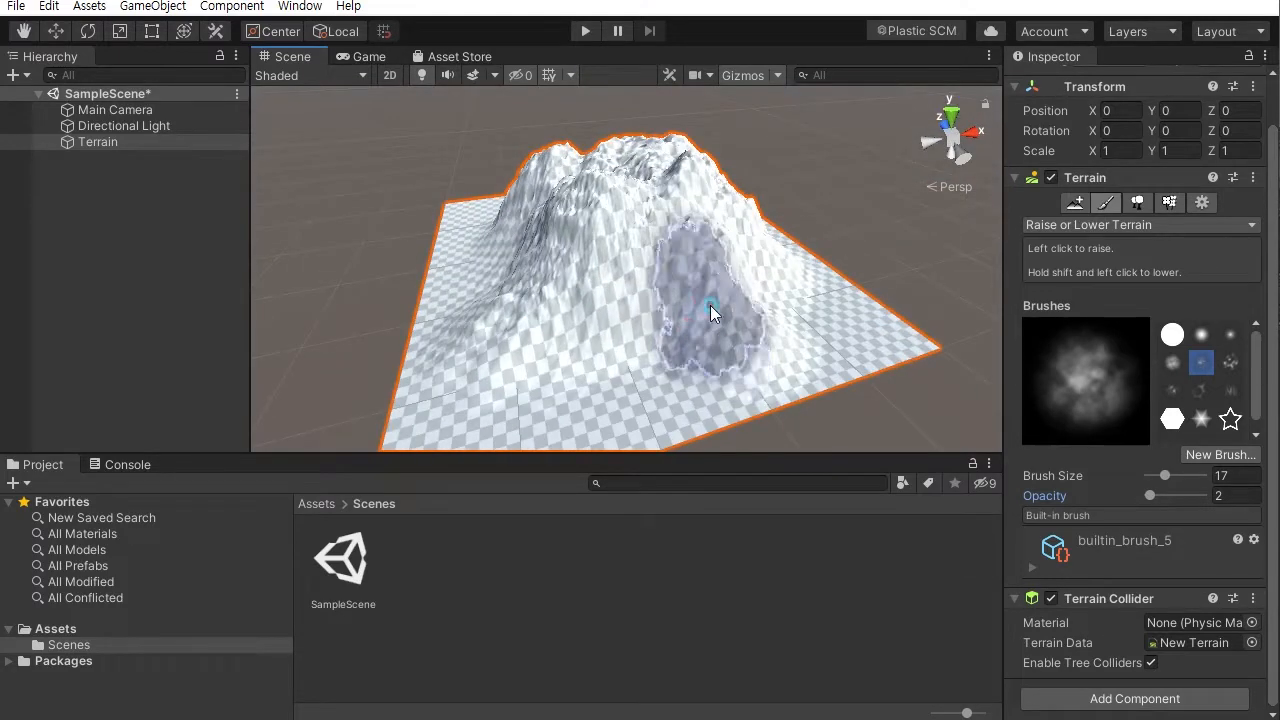
{"action": "left_click_drag", "start_coordinate": [533, 289], "coordinate": [687, 276], "text": "alt"}
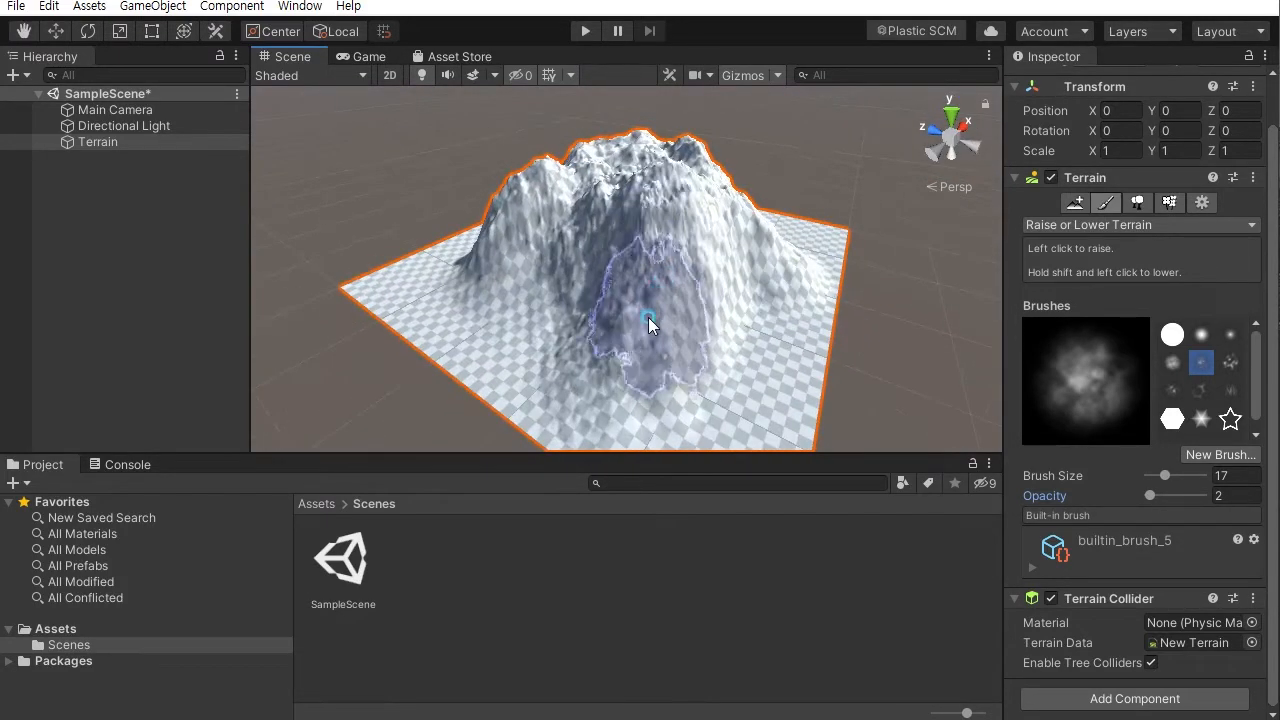
{"action": "mouse_move", "coordinate": [545, 286]}
{"action": "left_mouse_down", "text": "alt"}
{"action": "mouse_move", "coordinate": [790, 268]}
{"action": "mouse_move", "coordinate": [685, 253]}
{"action": "left_mouse_up", "text": "alt"}
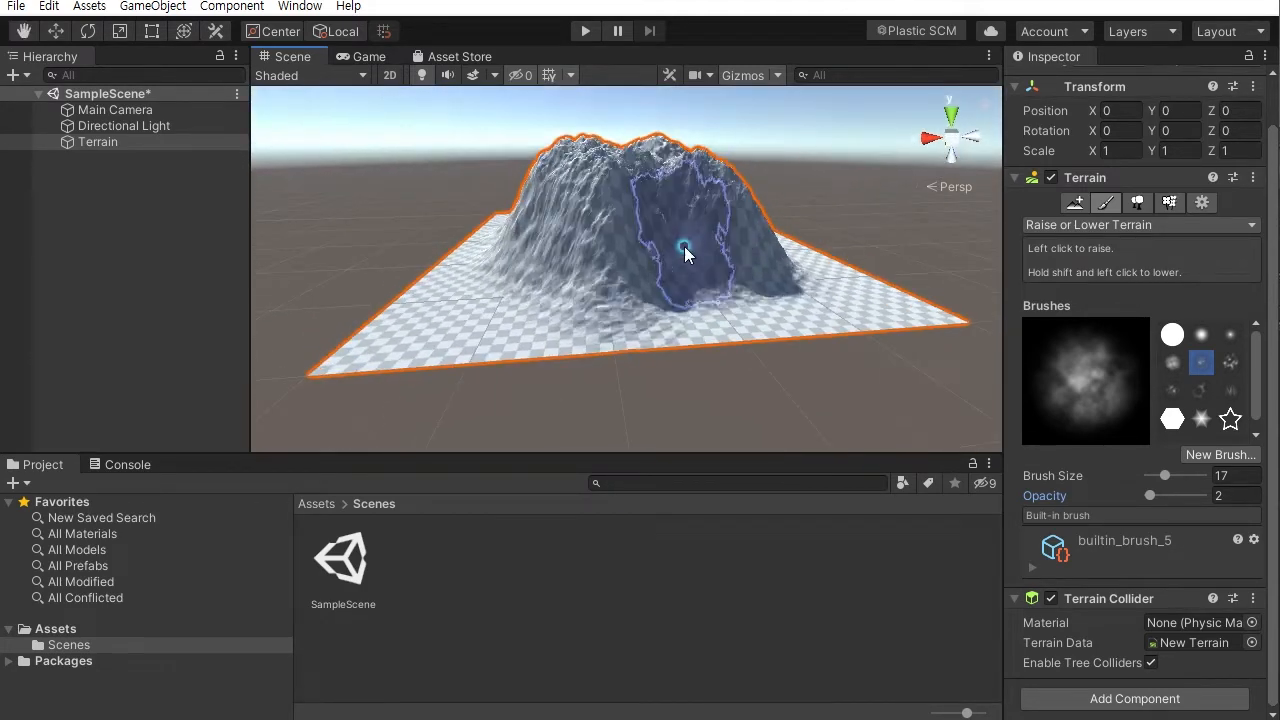
{"action": "left_click_drag", "start_coordinate": [541, 279], "coordinate": [600, 200], "text": "alt"}
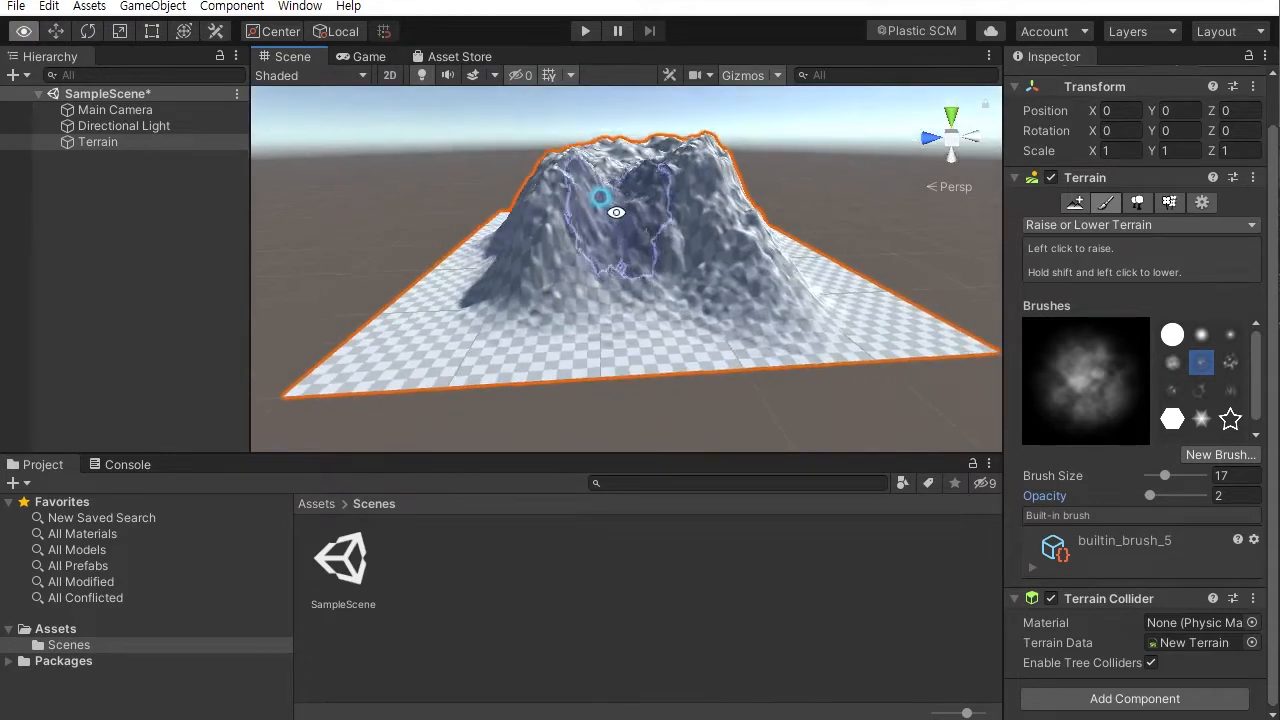
{"action": "left_click_drag", "start_coordinate": [655, 238], "coordinate": [667, 416], "text": "alt"}
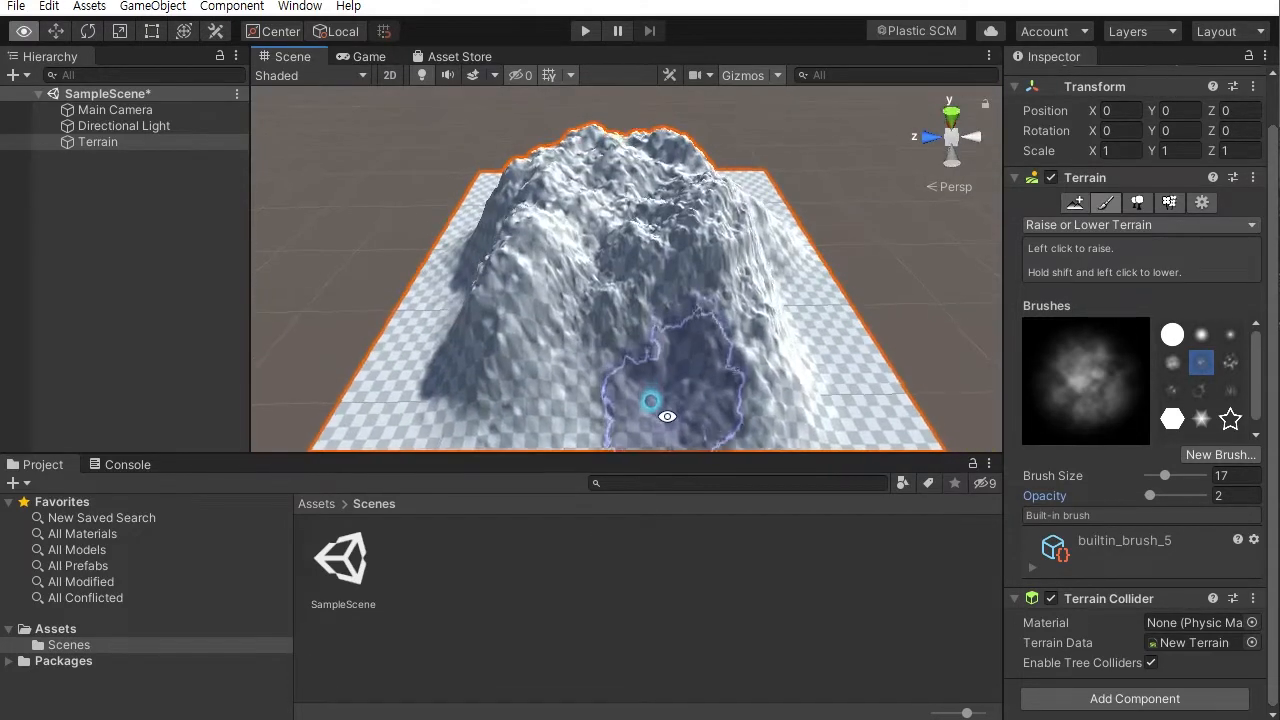
{"action": "left_click_drag", "start_coordinate": [727, 340], "coordinate": [767, 353], "text": "alt"}
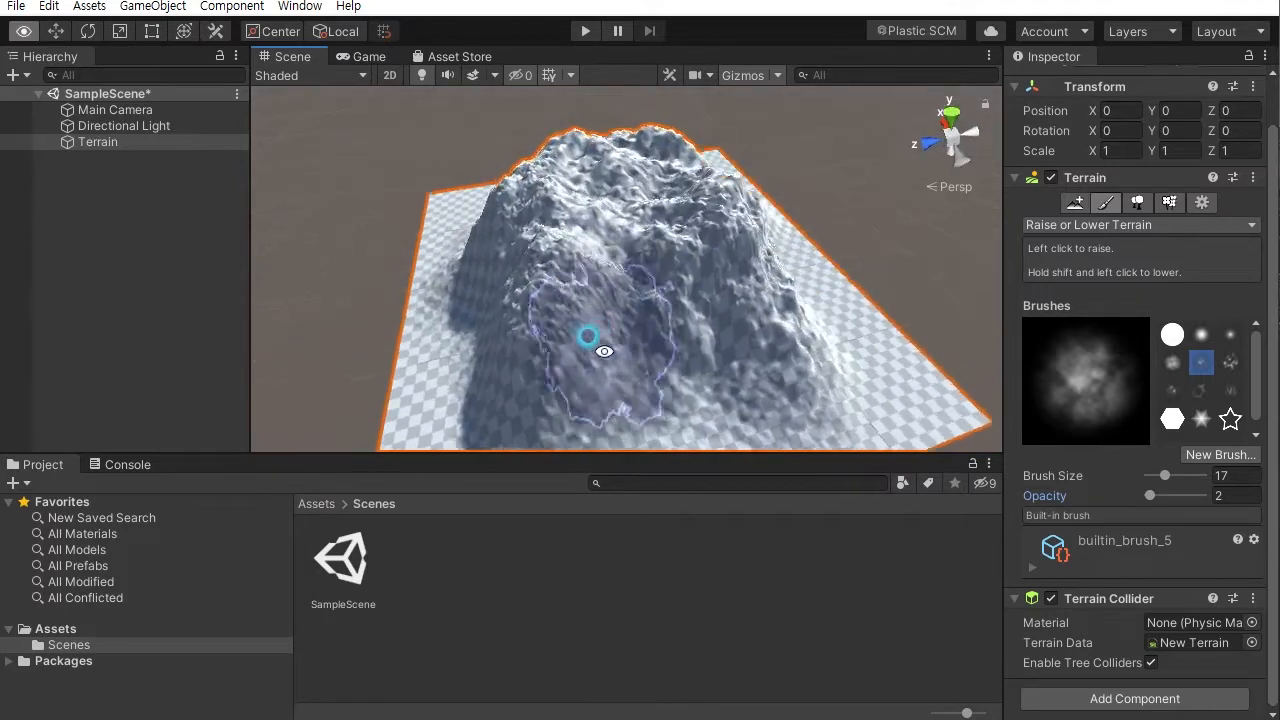
{"action": "right_click_drag", "start_coordinate": [817, 548], "coordinate": [888, 648], "text": "alt"}
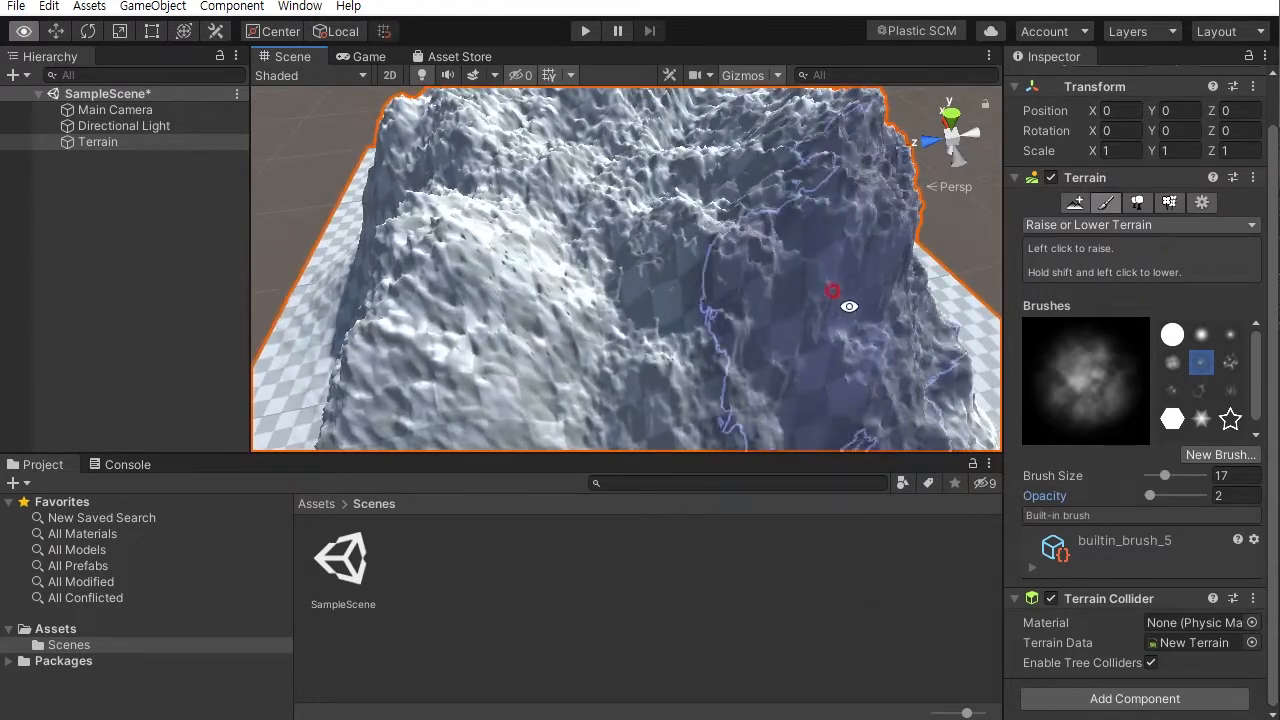
{"action": "right_click_drag", "start_coordinate": [706, 226], "coordinate": [757, 228], "text": "alt"}
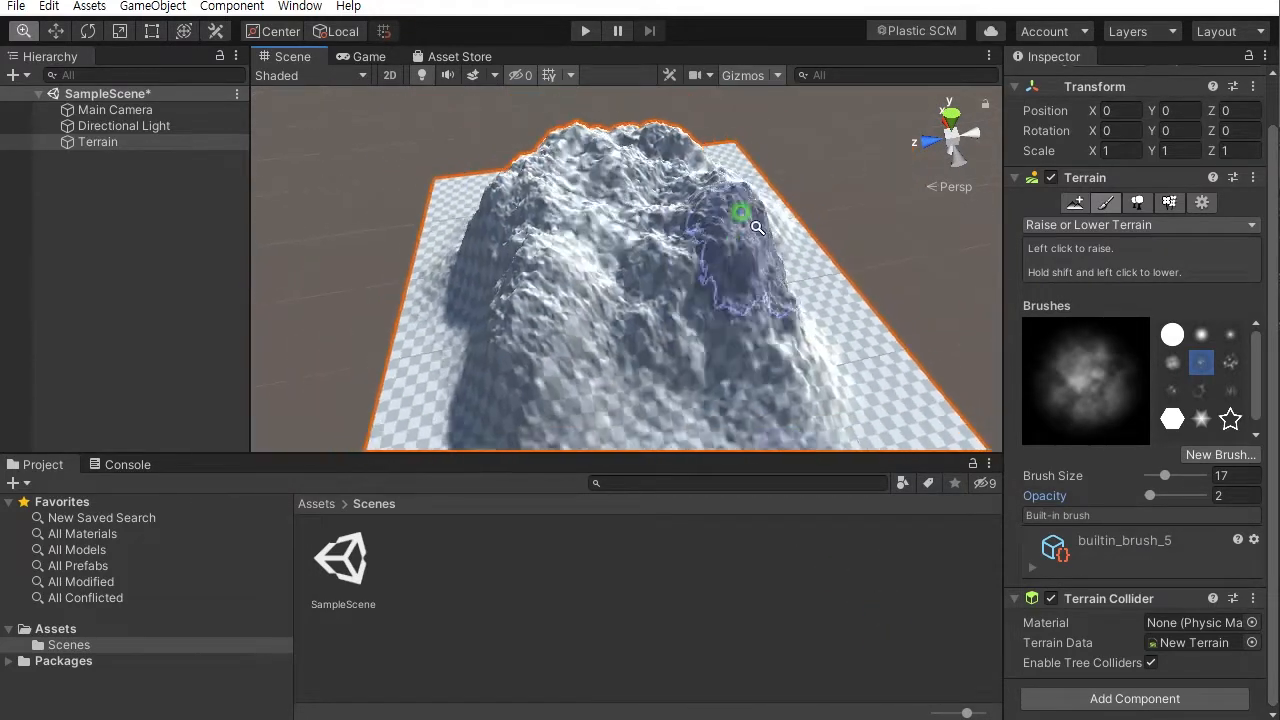
{"action": "left_click_drag", "start_coordinate": [632, 205], "coordinate": [743, 156], "text": "alt"}
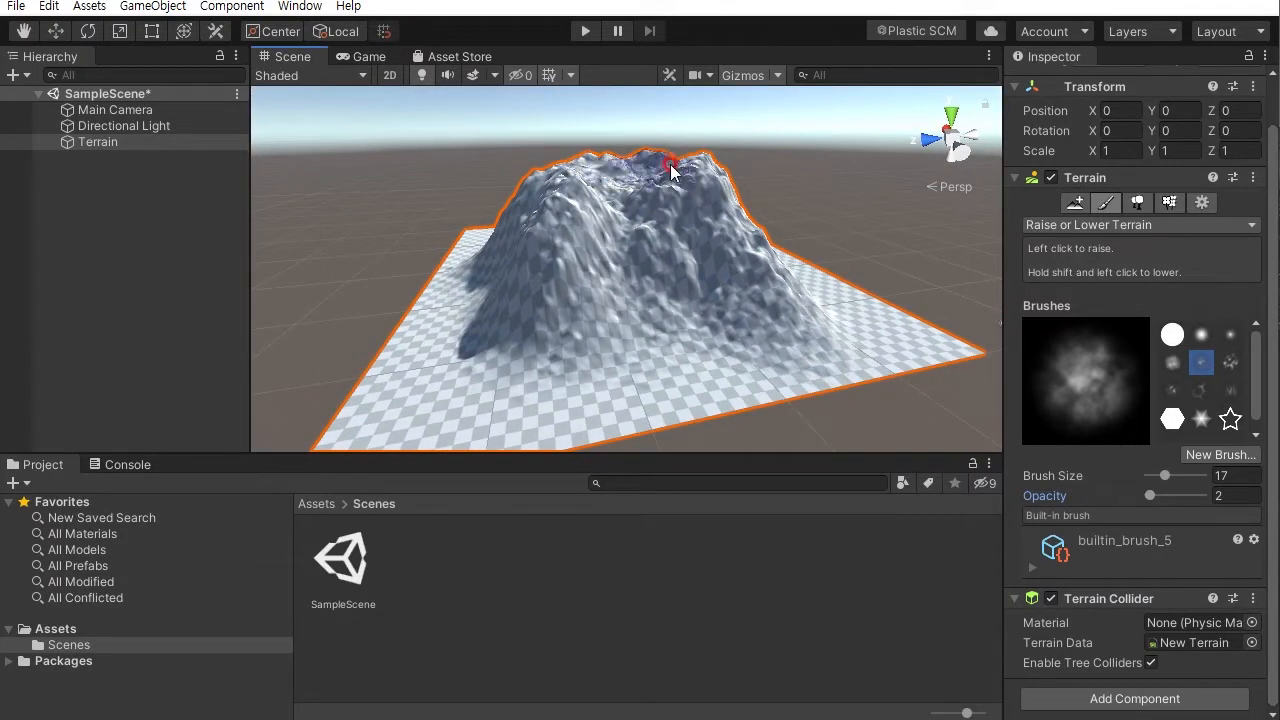
{"action": "left_click_drag", "start_coordinate": [644, 187], "coordinate": [587, 160], "text": "alt"}
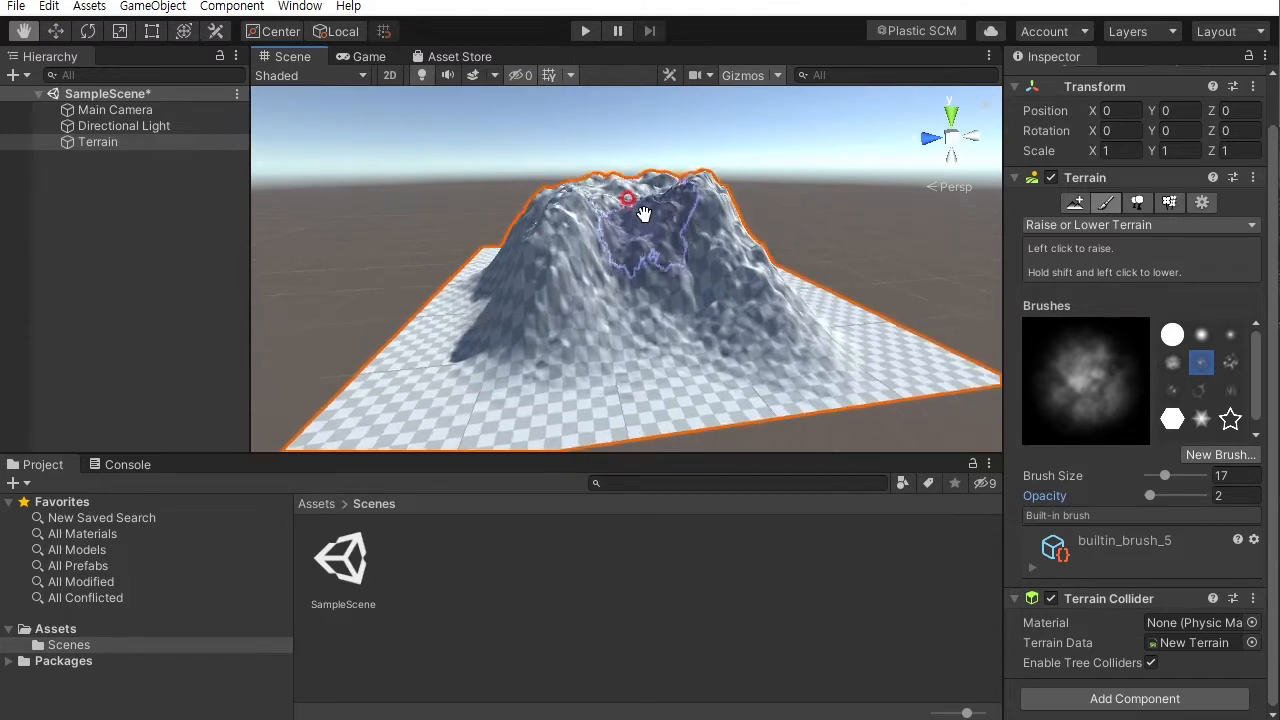
{"action": "scroll", "coordinate": [762, 232], "scroll_direction": "up", "scroll_amount": 5, "text": "alt"}
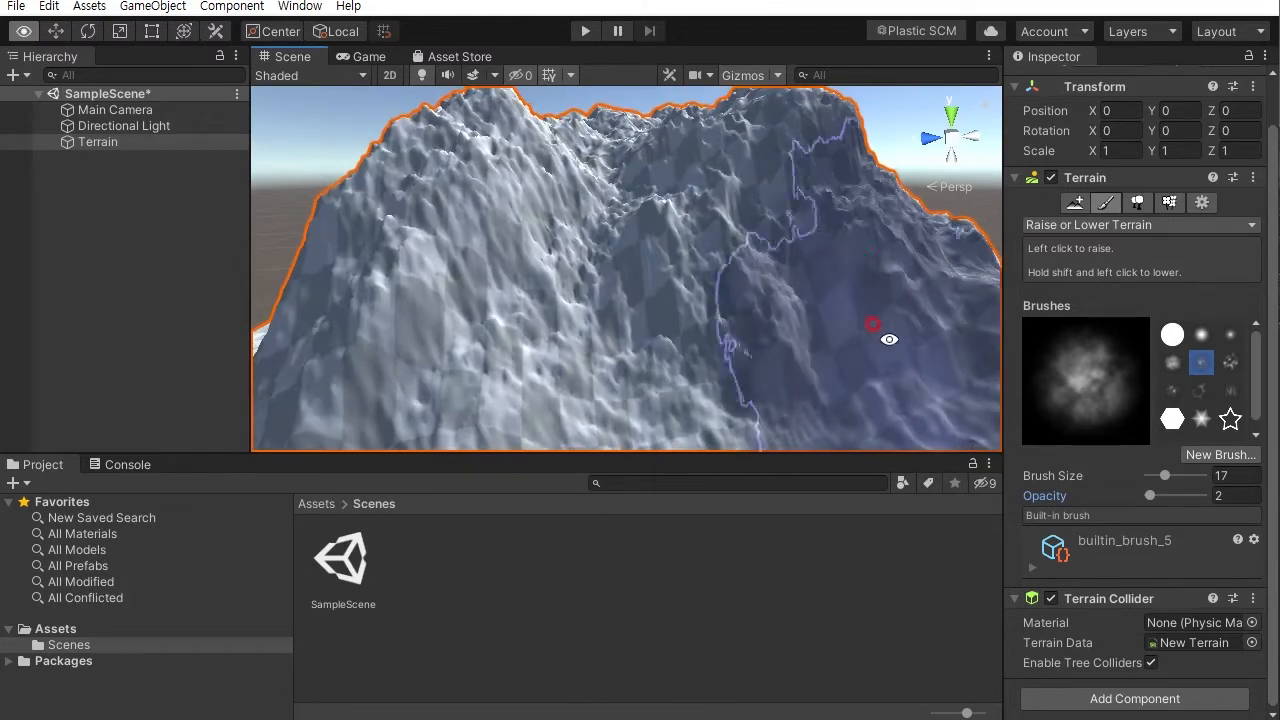
{"action": "left_click_drag", "start_coordinate": [900, 290], "coordinate": [754, 373], "text": "alt"}
{"action": "mouse_move", "coordinate": [610, 200]}
{"action": "left_mouse_down"}
{"action": "mouse_move", "coordinate": [791, 156]}
{"action": "mouse_move", "coordinate": [718, 253]}
{"action": "mouse_move", "coordinate": [623, 297]}
{"action": "left_mouse_up"}
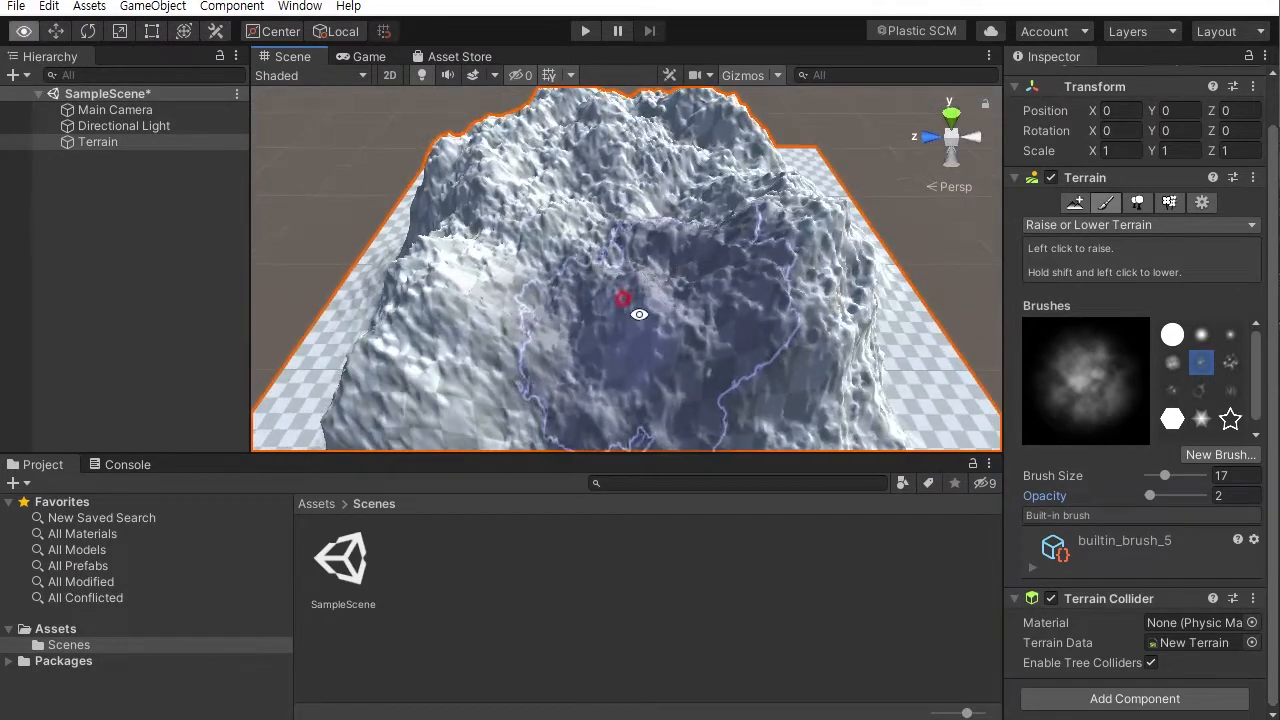
{"action": "right_click_drag", "start_coordinate": [623, 297], "coordinate": [608, 206], "text": "alt"}
{"action": "left_click_drag", "start_coordinate": [745, 320], "coordinate": [831, 262]}
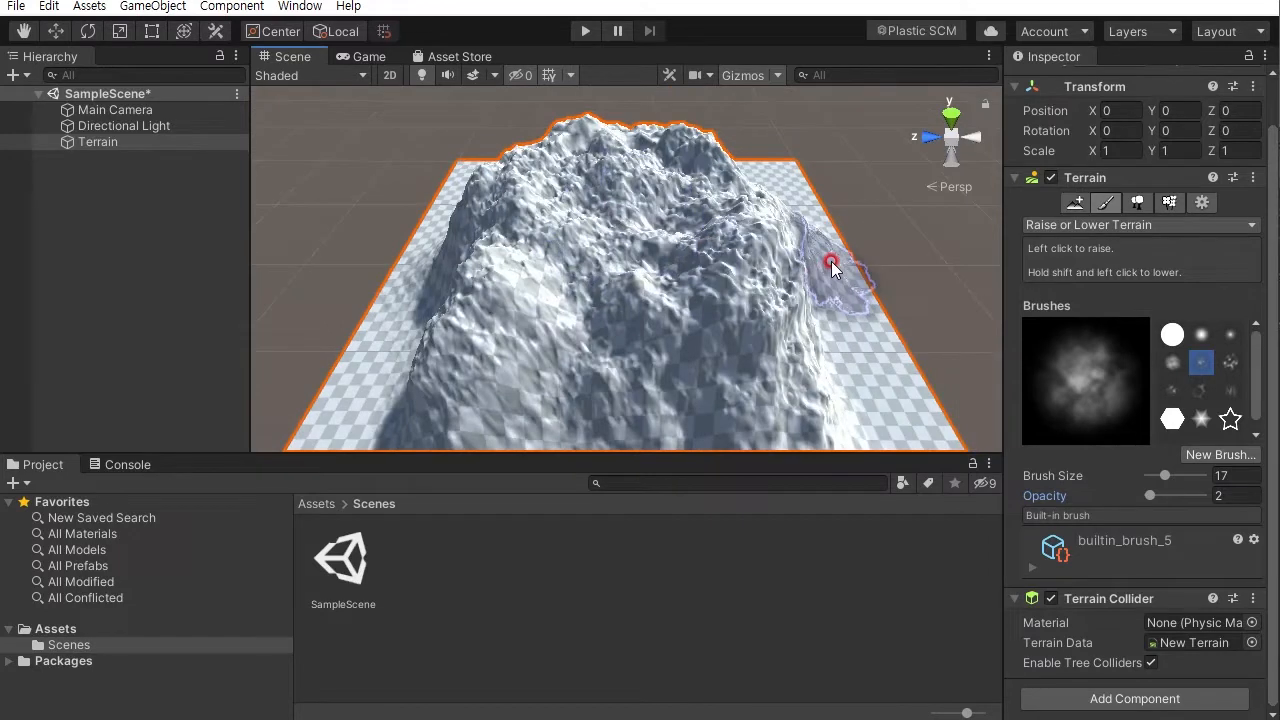
- Switch the terrain tool to Smooth Height and set the brush opacity to 100
{"action": "left_click", "coordinate": [1089, 226]}
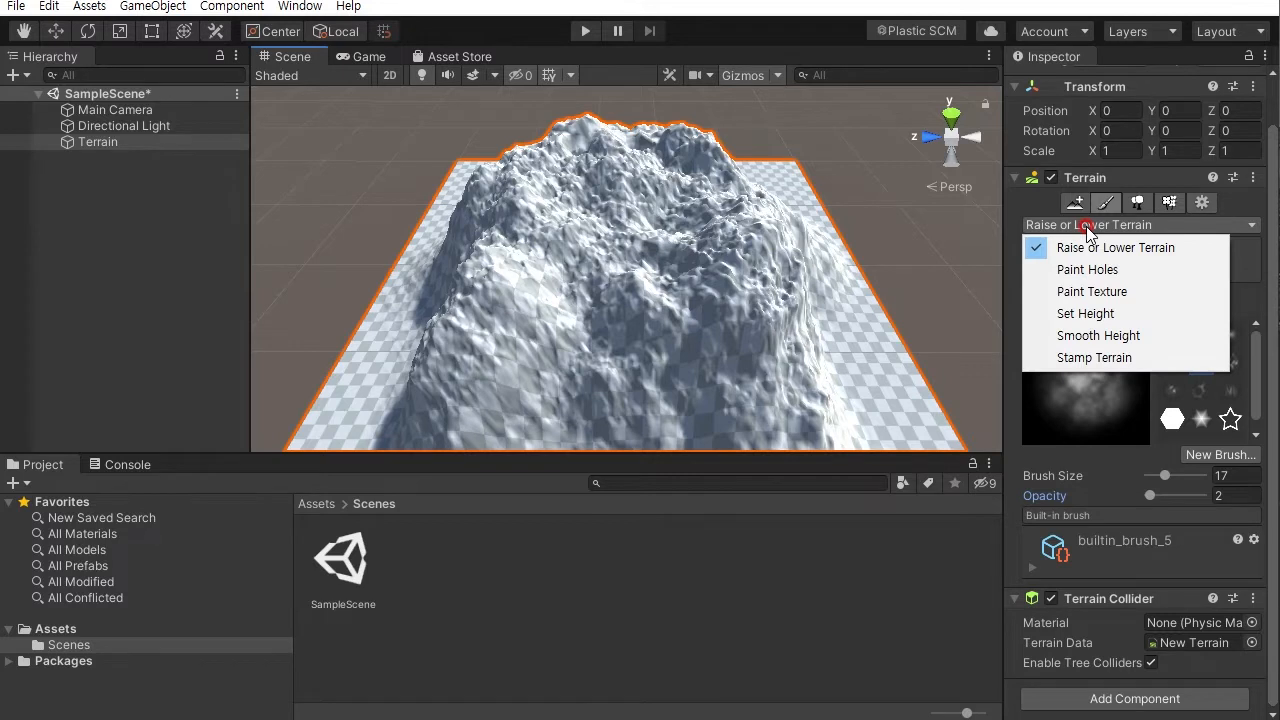
{"action": "left_click", "coordinate": [1112, 335]}
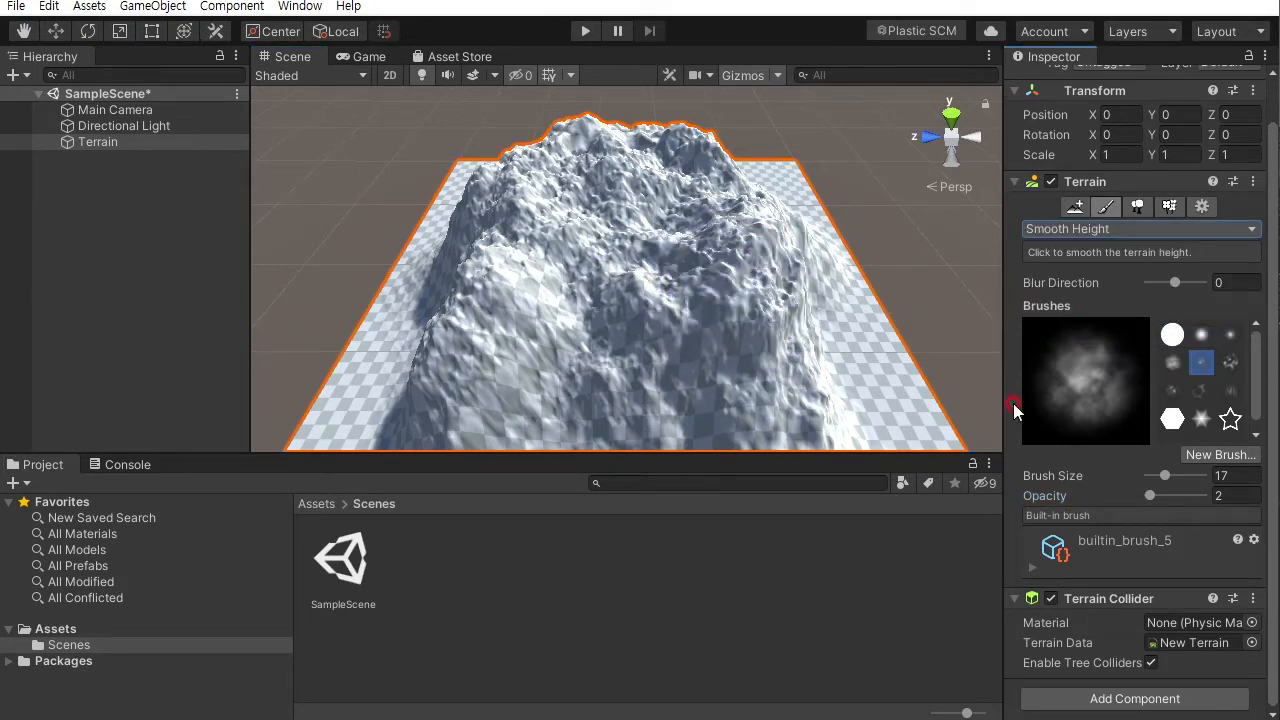
{"action": "mouse_move", "coordinate": [849, 333]}
{"action": "left_mouse_down"}
{"action": "mouse_move", "coordinate": [789, 323]}
{"action": "mouse_move", "coordinate": [646, 234]}
{"action": "mouse_move", "coordinate": [657, 214]}
{"action": "mouse_move", "coordinate": [643, 288]}
{"action": "mouse_move", "coordinate": [523, 246]}
{"action": "mouse_move", "coordinate": [634, 223]}
{"action": "mouse_move", "coordinate": [663, 266]}
{"action": "mouse_move", "coordinate": [584, 294]}
{"action": "mouse_move", "coordinate": [563, 251]}
{"action": "mouse_move", "coordinate": [591, 263]}
{"action": "mouse_move", "coordinate": [643, 243]}
{"action": "mouse_move", "coordinate": [586, 252]}
{"action": "mouse_move", "coordinate": [602, 213]}
{"action": "mouse_move", "coordinate": [657, 234]}
{"action": "mouse_move", "coordinate": [629, 271]}
{"action": "mouse_move", "coordinate": [584, 252]}
{"action": "mouse_move", "coordinate": [651, 234]}
{"action": "mouse_move", "coordinate": [662, 262]}
{"action": "left_mouse_up"}
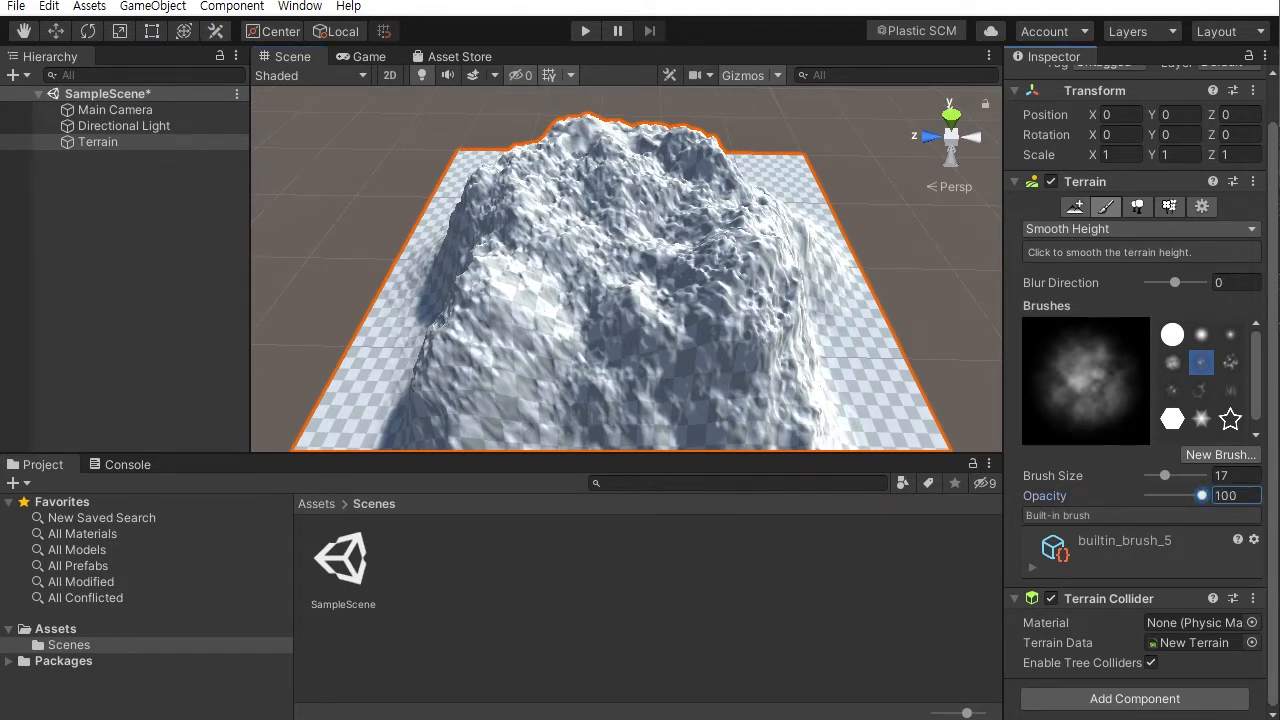
- Smooth the mountain's rough slopes and peaks with the Smooth Height brush from several angles
{"action": "mouse_move", "coordinate": [663, 243]}
{"action": "left_mouse_down"}
{"action": "mouse_move", "coordinate": [576, 225]}
{"action": "mouse_move", "coordinate": [587, 262]}
{"action": "mouse_move", "coordinate": [651, 206]}
{"action": "mouse_move", "coordinate": [594, 229]}
{"action": "mouse_move", "coordinate": [871, 309]}
{"action": "mouse_move", "coordinate": [773, 244]}
{"action": "left_mouse_up"}
{"action": "right_click_drag", "start_coordinate": [789, 259], "coordinate": [874, 266], "text": "alt"}
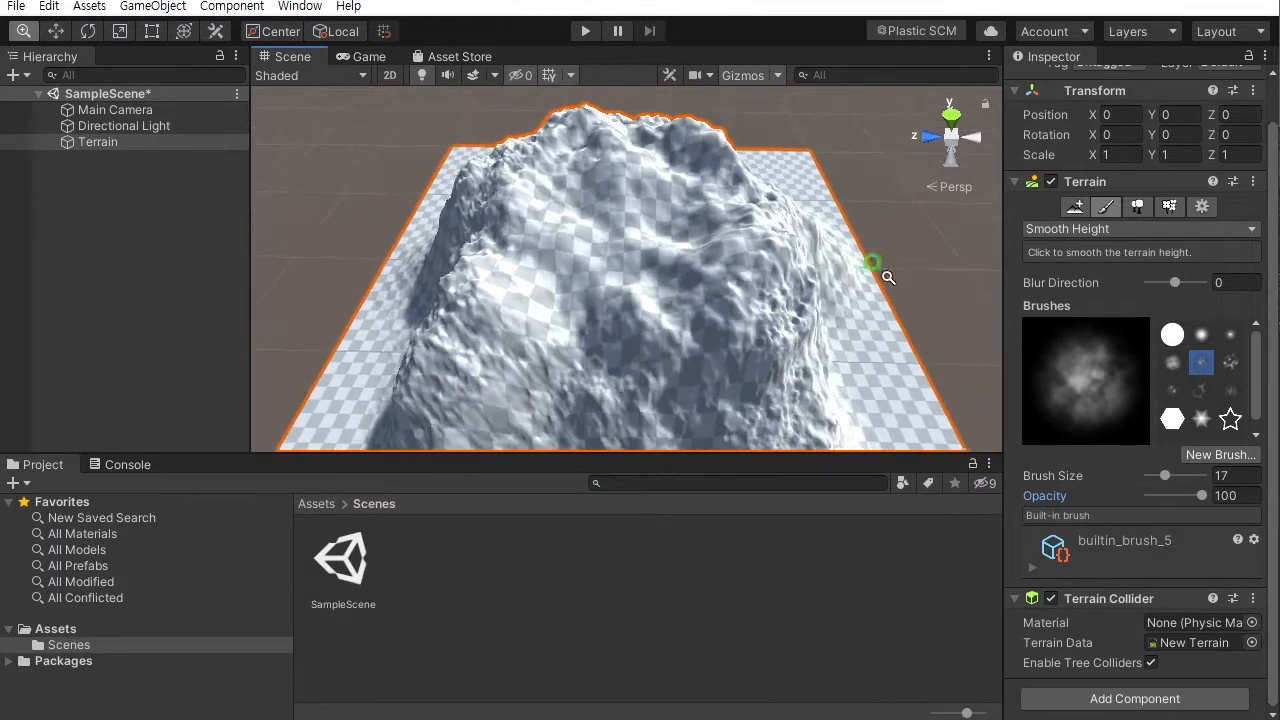
{"action": "mouse_move", "coordinate": [587, 229]}
{"action": "left_mouse_down"}
{"action": "mouse_move", "coordinate": [457, 286]}
{"action": "mouse_move", "coordinate": [529, 229]}
{"action": "mouse_move", "coordinate": [586, 223]}
{"action": "mouse_move", "coordinate": [687, 268]}
{"action": "mouse_move", "coordinate": [615, 308]}
{"action": "mouse_move", "coordinate": [631, 256]}
{"action": "mouse_move", "coordinate": [733, 238]}
{"action": "mouse_move", "coordinate": [729, 280]}
{"action": "mouse_move", "coordinate": [720, 246]}
{"action": "mouse_move", "coordinate": [600, 234]}
{"action": "left_mouse_up"}
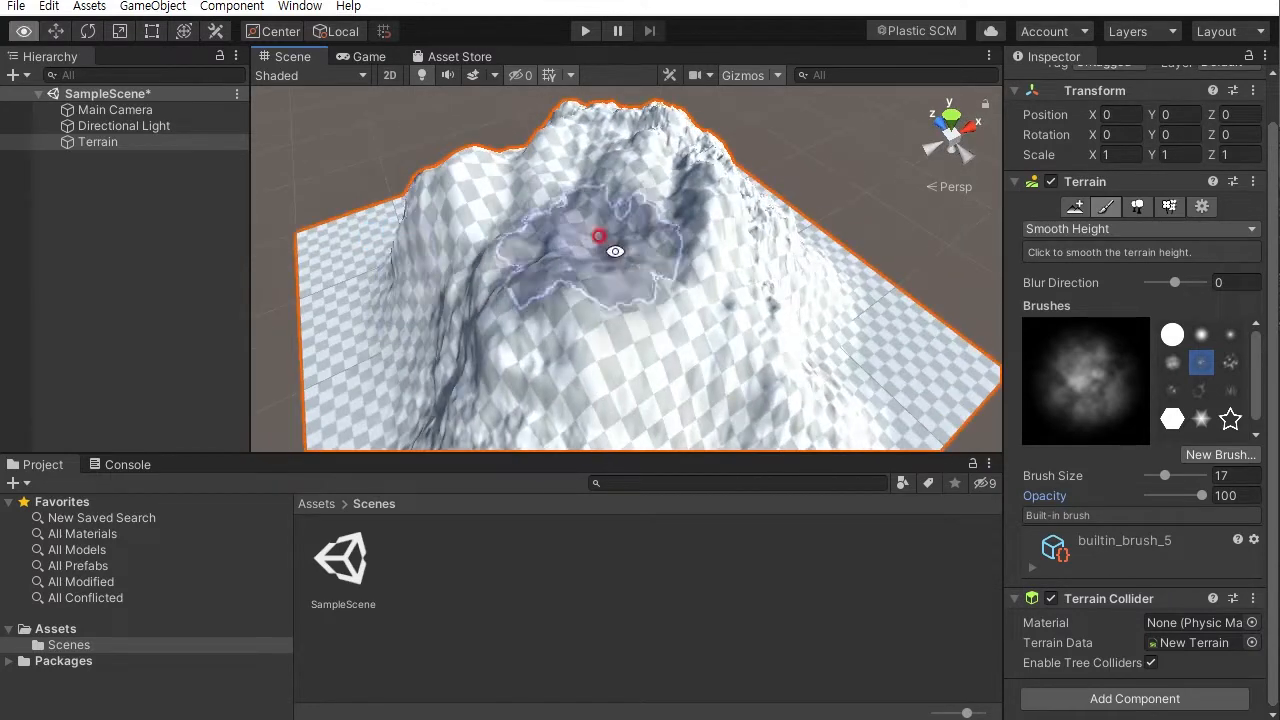
{"action": "mouse_move", "coordinate": [710, 222]}
{"action": "left_mouse_down", "text": "alt"}
{"action": "mouse_move", "coordinate": [523, 274]}
{"action": "mouse_move", "coordinate": [560, 286]}
{"action": "mouse_move", "coordinate": [738, 200]}
{"action": "mouse_move", "coordinate": [715, 194]}
{"action": "mouse_move", "coordinate": [632, 256]}
{"action": "mouse_move", "coordinate": [607, 238]}
{"action": "mouse_move", "coordinate": [679, 195]}
{"action": "mouse_move", "coordinate": [440, 194]}
{"action": "mouse_move", "coordinate": [651, 200]}
{"action": "mouse_move", "coordinate": [674, 189]}
{"action": "mouse_move", "coordinate": [670, 229]}
{"action": "left_mouse_up", "text": "alt"}
{"action": "mouse_move", "coordinate": [660, 180]}
{"action": "left_mouse_down", "text": "alt"}
{"action": "mouse_move", "coordinate": [503, 229]}
{"action": "mouse_move", "coordinate": [695, 238]}
{"action": "left_mouse_up", "text": "alt"}
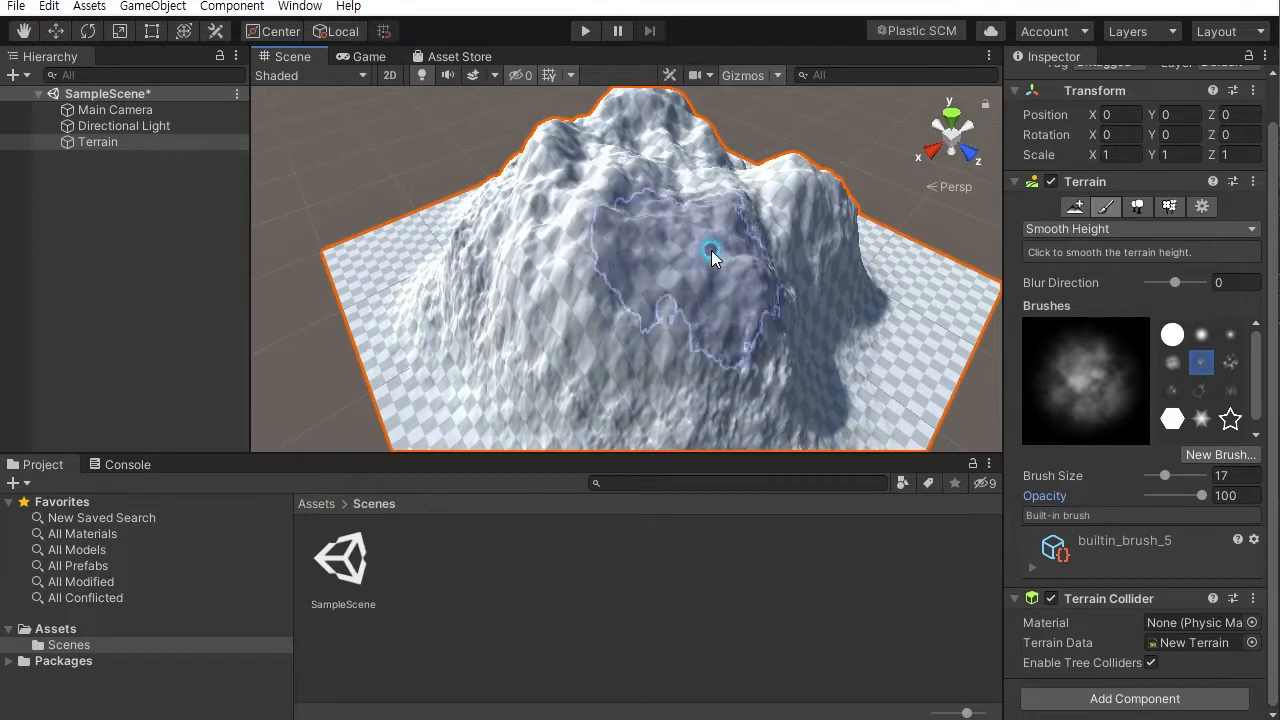
{"action": "mouse_move", "coordinate": [658, 229]}
{"action": "left_mouse_down", "text": "alt"}
{"action": "mouse_move", "coordinate": [443, 222]}
{"action": "mouse_move", "coordinate": [617, 86]}
{"action": "mouse_move", "coordinate": [546, 106]}
{"action": "left_mouse_up", "text": "alt"}
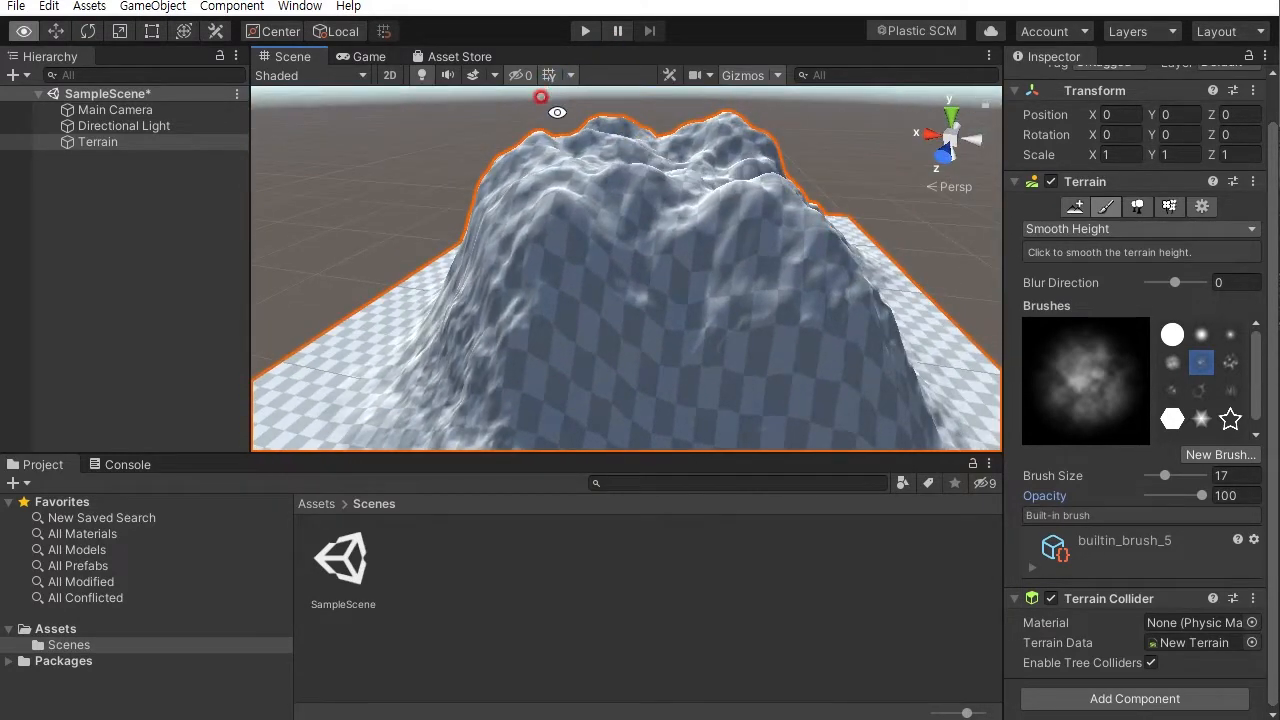
{"action": "mouse_move", "coordinate": [659, 247]}
{"action": "left_mouse_down", "text": "alt"}
{"action": "mouse_move", "coordinate": [643, 150]}
{"action": "mouse_move", "coordinate": [654, 348]}
{"action": "mouse_move", "coordinate": [803, 406]}
{"action": "left_mouse_up", "text": "alt"}
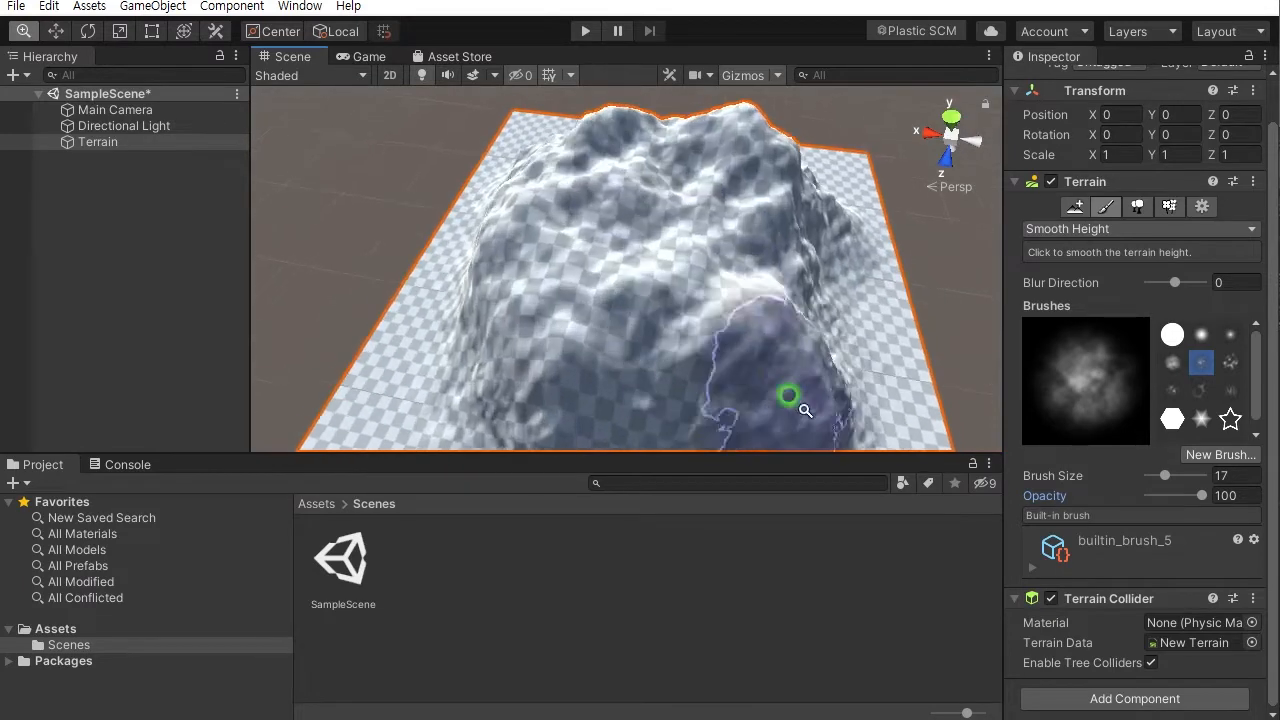
{"action": "left_click_drag", "start_coordinate": [729, 194], "coordinate": [713, 222], "text": "alt"}
{"action": "mouse_move", "coordinate": [583, 165]}
{"action": "left_mouse_down"}
{"action": "mouse_move", "coordinate": [663, 248]}
{"action": "mouse_move", "coordinate": [606, 189]}
{"action": "mouse_move", "coordinate": [737, 194]}
{"action": "mouse_move", "coordinate": [632, 212]}
{"action": "mouse_move", "coordinate": [500, 186]}
{"action": "left_mouse_up"}
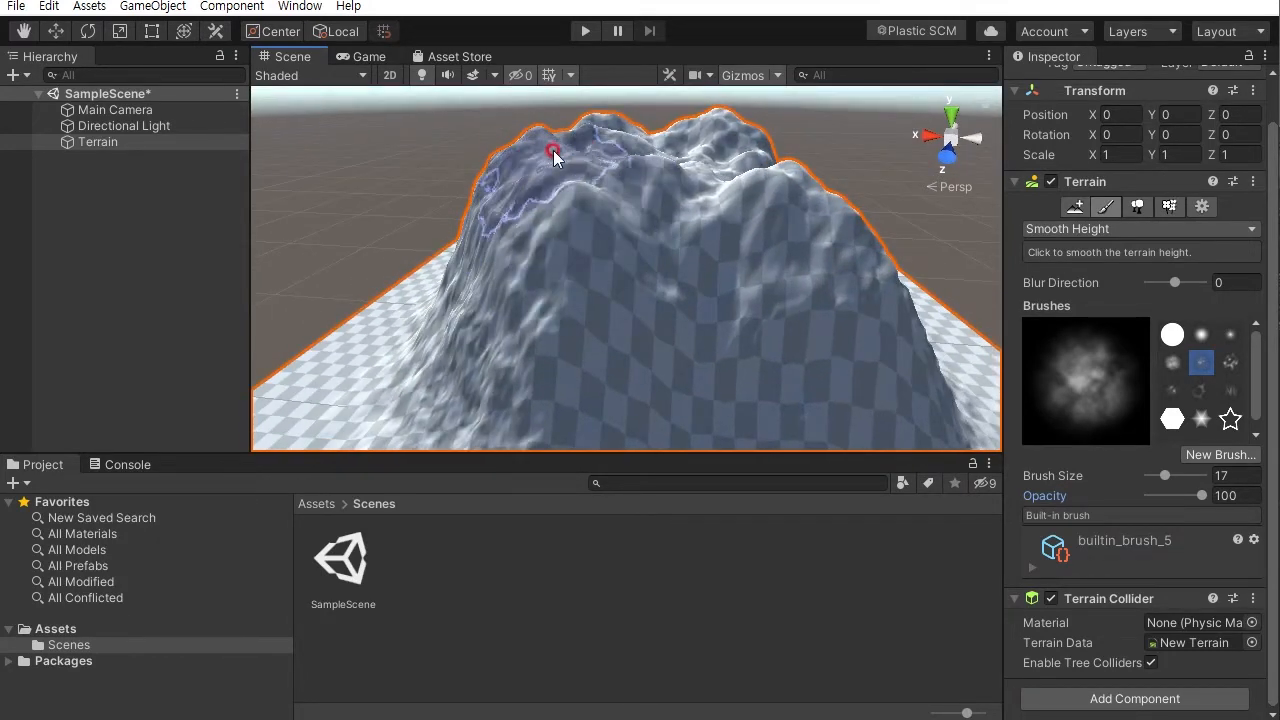
{"action": "left_click_drag", "start_coordinate": [651, 148], "coordinate": [787, 101], "text": "alt"}
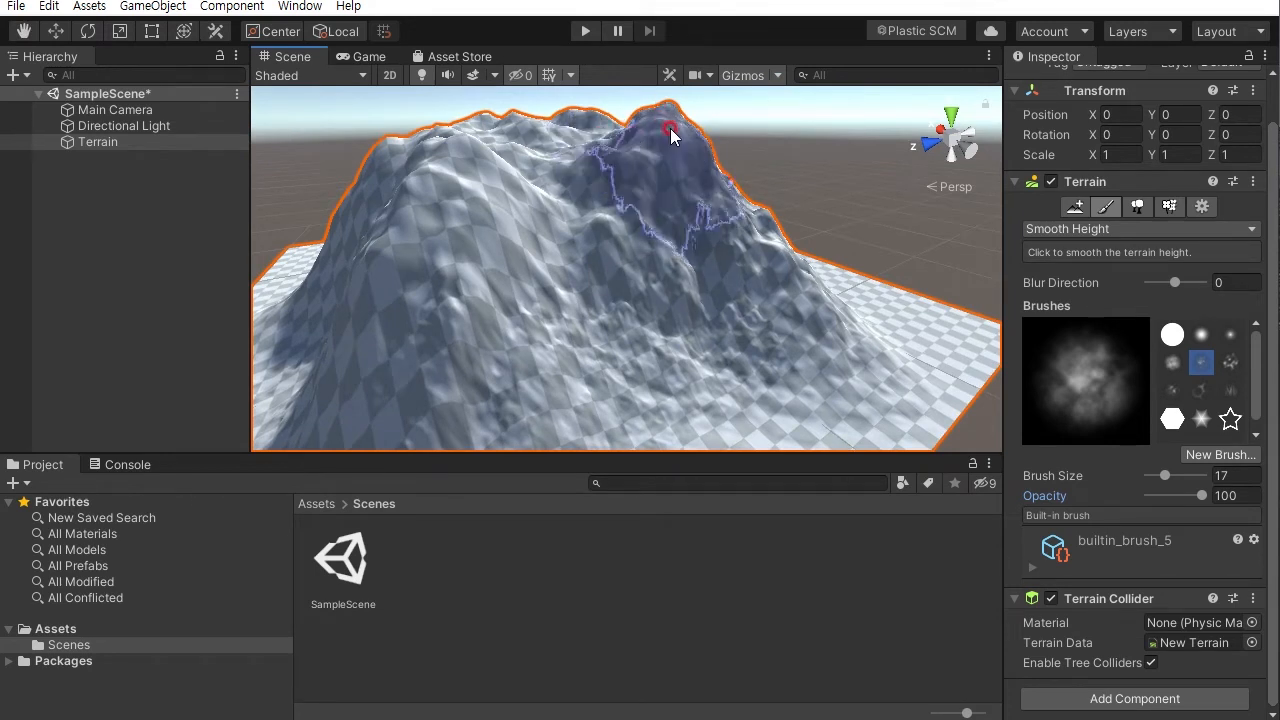
{"action": "mouse_move", "coordinate": [614, 150]}
{"action": "left_mouse_down"}
{"action": "mouse_move", "coordinate": [720, 163]}
{"action": "mouse_move", "coordinate": [690, 130]}
{"action": "left_mouse_up"}
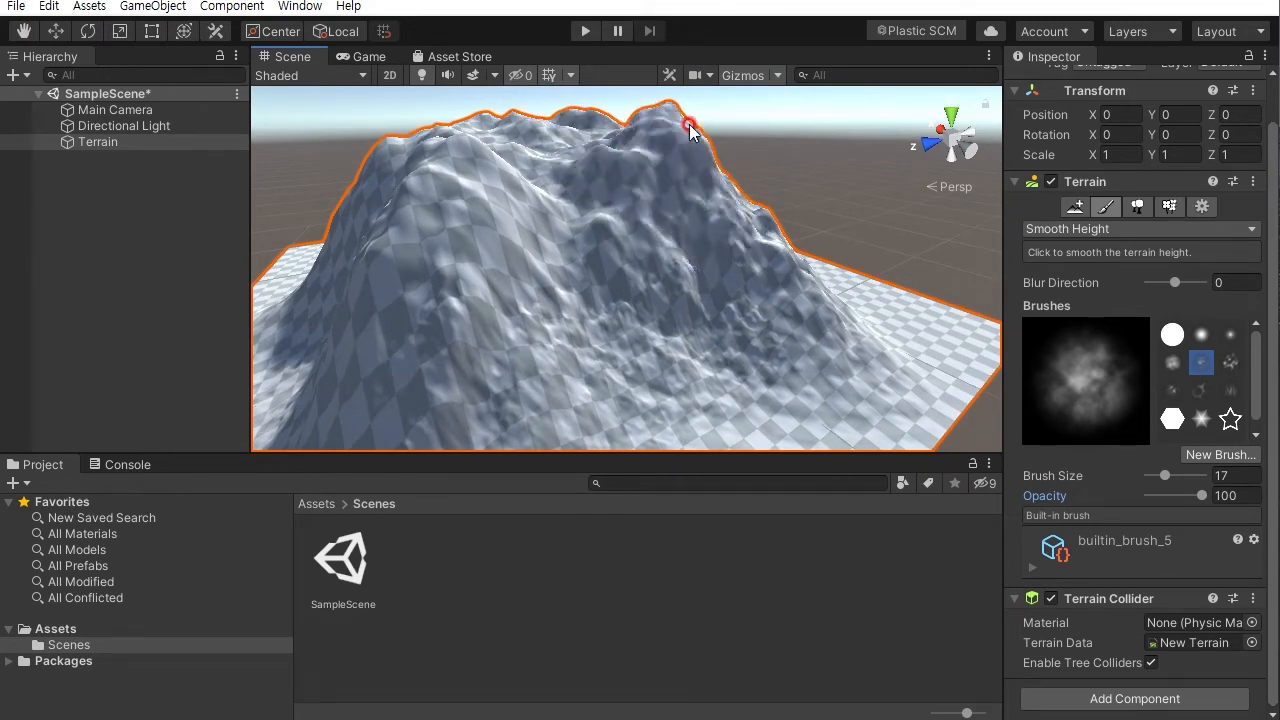
{"action": "left_click_drag", "start_coordinate": [753, 201], "coordinate": [745, 245], "text": "alt"}
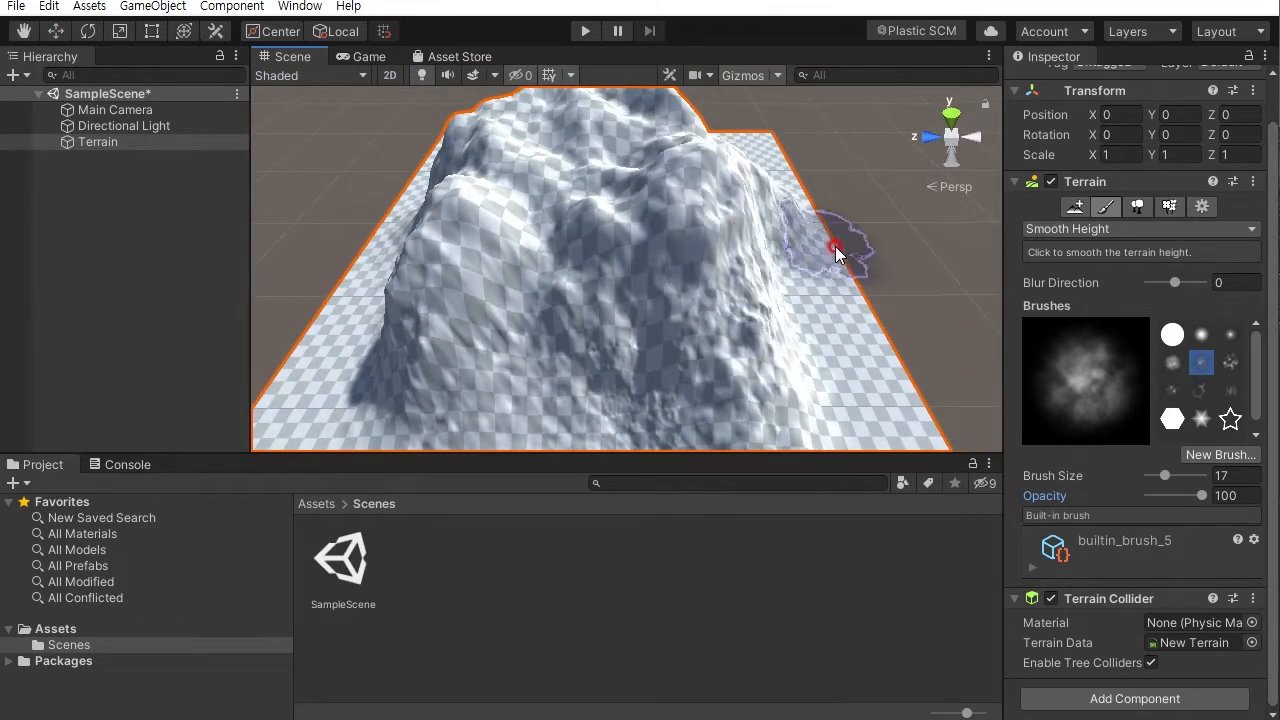
- Switch back to Raise or Lower Terrain and set the brush opacity to 0.2
{"action": "left_click", "coordinate": [1080, 229]}
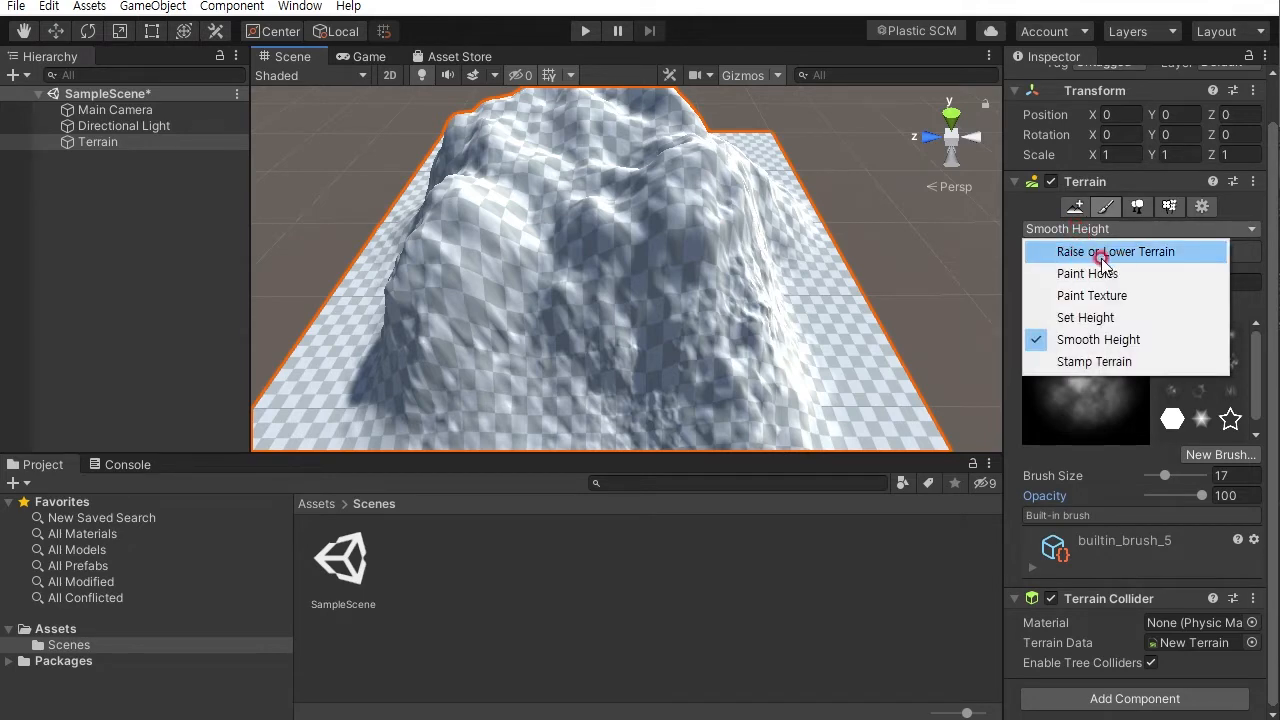
{"action": "left_click", "coordinate": [1116, 252]}
{"action": "mouse_move", "coordinate": [612, 255]}
{"action": "left_mouse_down"}
{"action": "mouse_move", "coordinate": [657, 271]}
{"action": "mouse_move", "coordinate": [533, 243]}
{"action": "left_mouse_up"}
{"action": "mouse_move", "coordinate": [643, 240]}
{"action": "right_mouse_down"}
{"action": "mouse_move", "coordinate": [608, 231]}
{"action": "mouse_move", "coordinate": [655, 256]}
{"action": "right_mouse_up"}
{"action": "left_click", "coordinate": [1202, 500]}
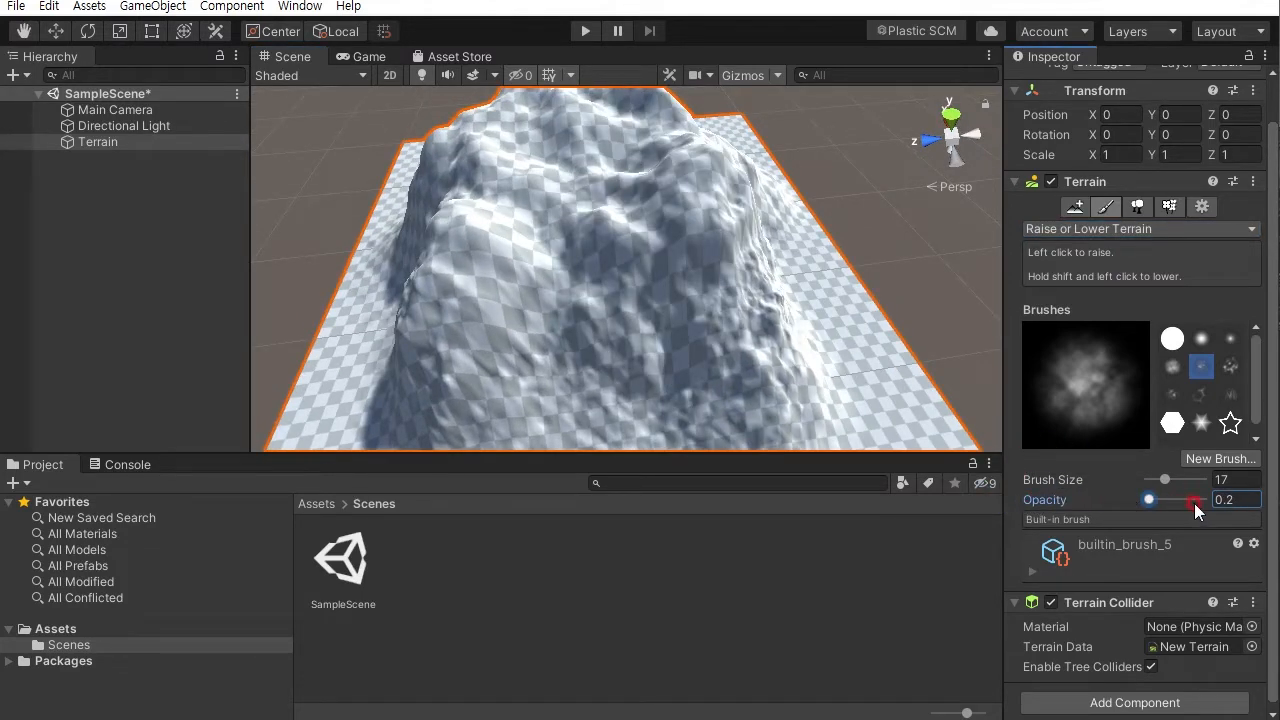
- Gently raise parts of the mountain's slopes and summit with the low-opacity brush
{"action": "right_click_drag", "start_coordinate": [657, 194], "coordinate": [605, 236]}
{"action": "mouse_move", "coordinate": [649, 191]}
{"action": "left_mouse_down"}
{"action": "mouse_move", "coordinate": [672, 202]}
{"action": "mouse_move", "coordinate": [658, 179]}
{"action": "mouse_move", "coordinate": [673, 198]}
{"action": "mouse_move", "coordinate": [676, 174]}
{"action": "mouse_move", "coordinate": [705, 167]}
{"action": "mouse_move", "coordinate": [711, 200]}
{"action": "mouse_move", "coordinate": [668, 188]}
{"action": "left_mouse_up"}
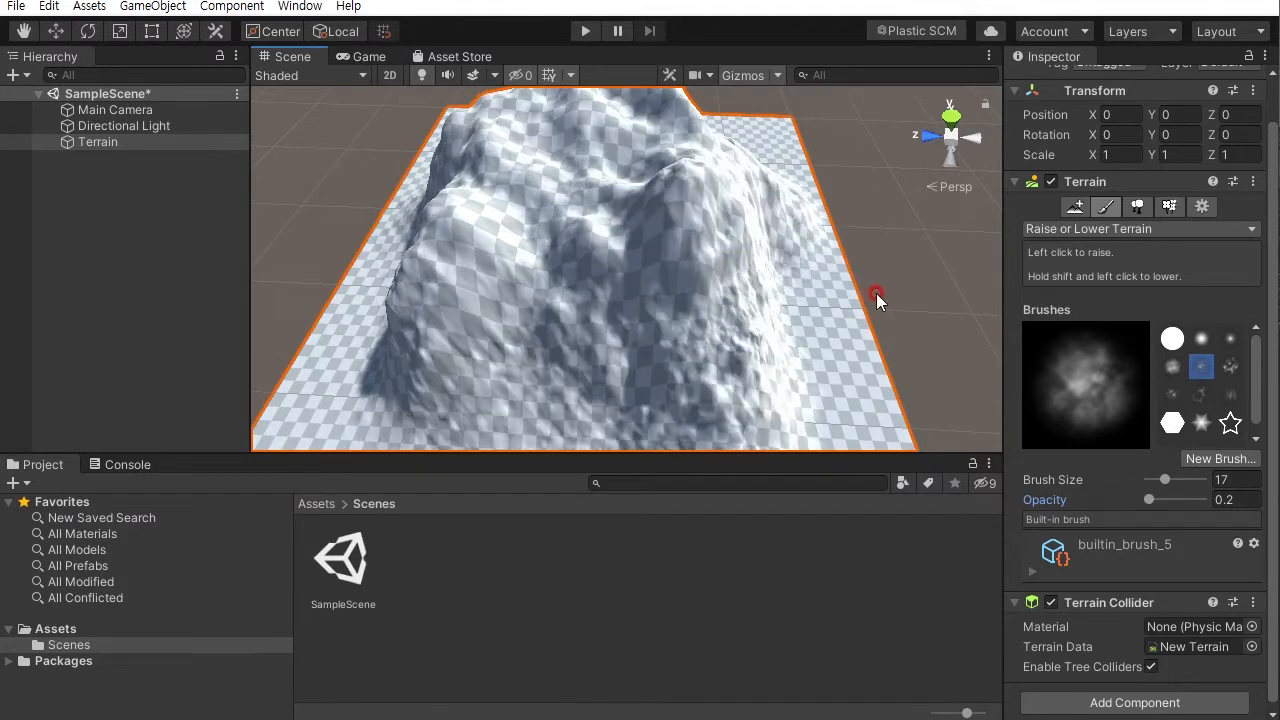
{"action": "mouse_move", "coordinate": [762, 263]}
{"action": "left_mouse_down", "text": "alt"}
{"action": "mouse_move", "coordinate": [689, 266]}
{"action": "mouse_move", "coordinate": [713, 265]}
{"action": "mouse_move", "coordinate": [685, 202]}
{"action": "left_mouse_up", "text": "alt"}
{"action": "left_click", "coordinate": [836, 336]}
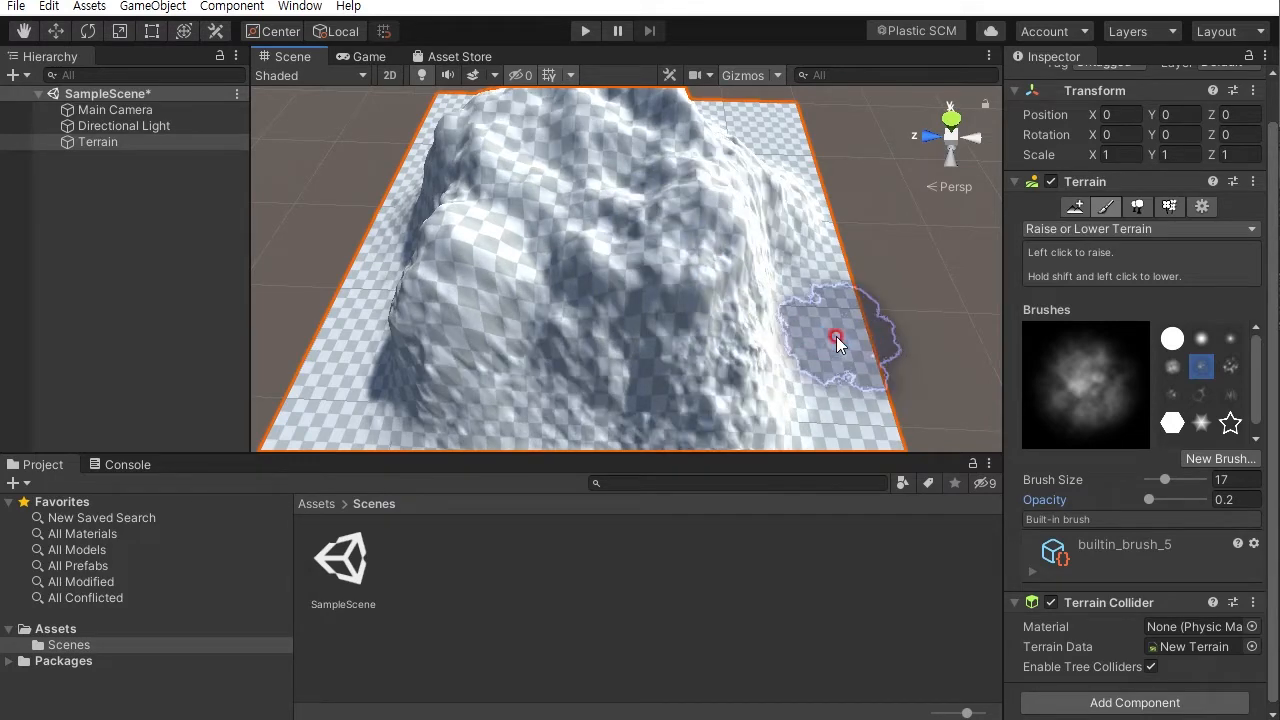
{"action": "mouse_move", "coordinate": [833, 276]}
{"action": "left_mouse_down", "text": "alt"}
{"action": "mouse_move", "coordinate": [749, 240]}
{"action": "mouse_move", "coordinate": [557, 251]}
{"action": "mouse_move", "coordinate": [669, 225]}
{"action": "mouse_move", "coordinate": [650, 205]}
{"action": "mouse_move", "coordinate": [671, 200]}
{"action": "mouse_move", "coordinate": [784, 252]}
{"action": "mouse_move", "coordinate": [740, 254]}
{"action": "mouse_move", "coordinate": [648, 209]}
{"action": "left_mouse_up", "text": "alt"}
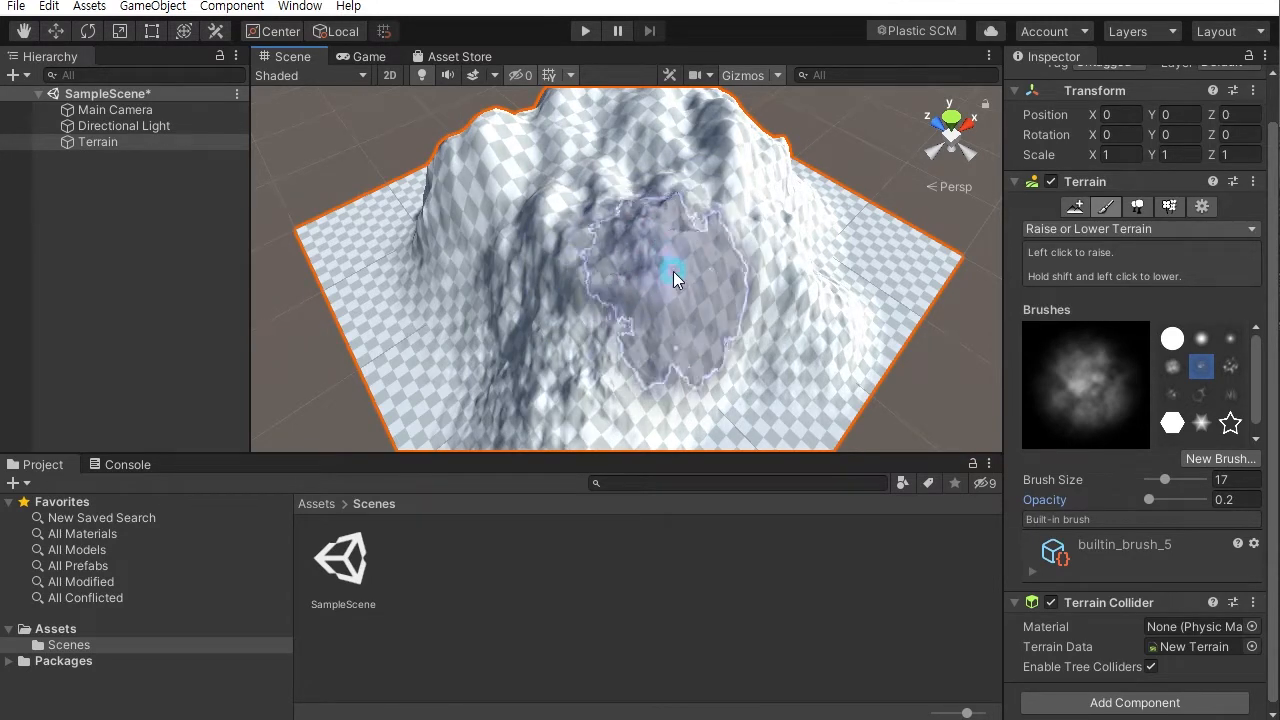
{"action": "mouse_move", "coordinate": [614, 287]}
{"action": "left_mouse_down", "text": "alt"}
{"action": "mouse_move", "coordinate": [797, 166]}
{"action": "mouse_move", "coordinate": [929, 51]}
{"action": "mouse_move", "coordinate": [889, 120]}
{"action": "mouse_move", "coordinate": [812, 334]}
{"action": "mouse_move", "coordinate": [757, 314]}
{"action": "mouse_move", "coordinate": [814, 297]}
{"action": "left_mouse_up", "text": "alt"}
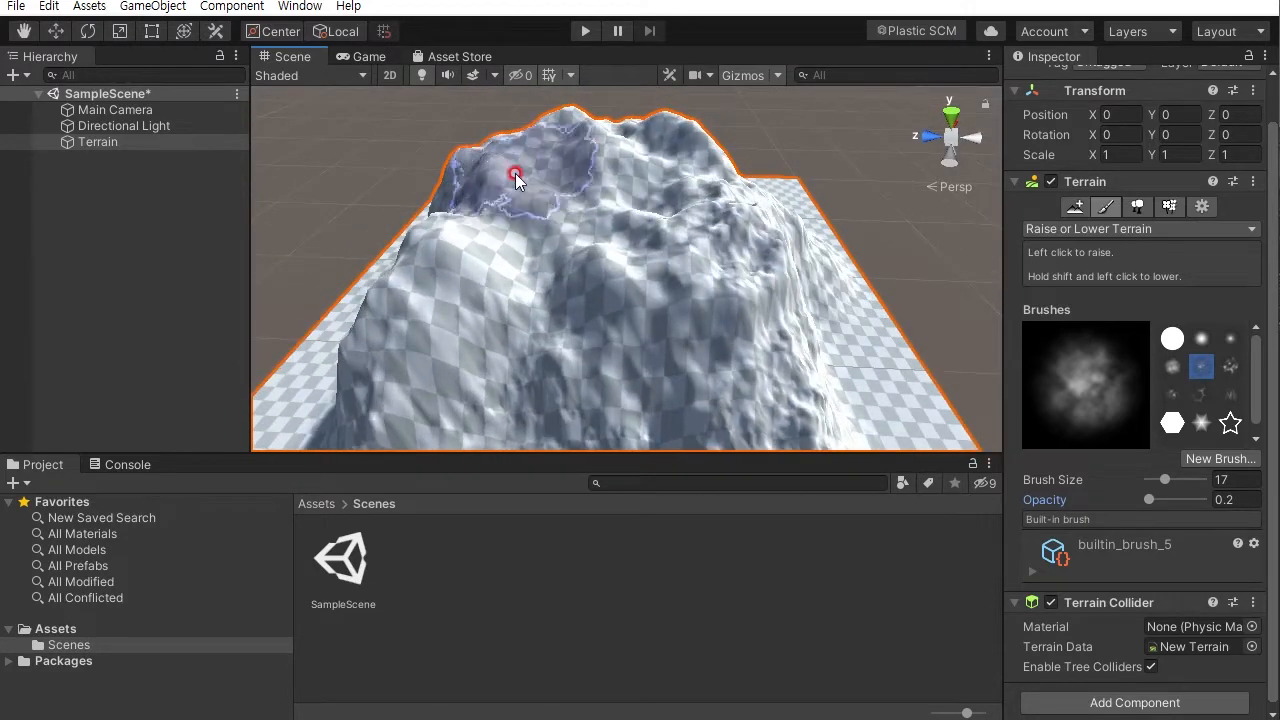
{"action": "mouse_move", "coordinate": [655, 229]}
{"action": "left_mouse_down"}
{"action": "mouse_move", "coordinate": [627, 271]}
{"action": "mouse_move", "coordinate": [615, 257]}
{"action": "mouse_move", "coordinate": [743, 297]}
{"action": "mouse_move", "coordinate": [686, 229]}
{"action": "mouse_move", "coordinate": [748, 209]}
{"action": "mouse_move", "coordinate": [608, 251]}
{"action": "mouse_move", "coordinate": [710, 283]}
{"action": "mouse_move", "coordinate": [700, 238]}
{"action": "mouse_move", "coordinate": [571, 309]}
{"action": "left_mouse_up"}
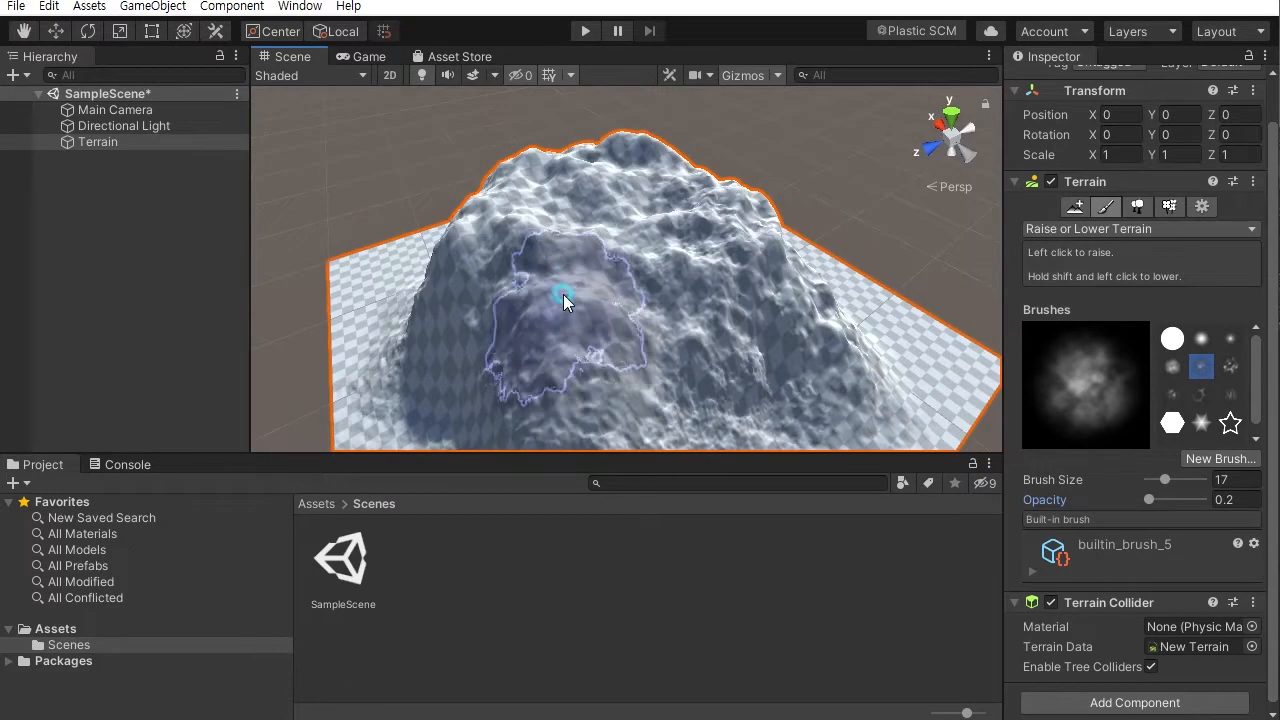
{"action": "mouse_move", "coordinate": [588, 367]}
{"action": "left_mouse_down", "text": "alt"}
{"action": "mouse_move", "coordinate": [626, 251]}
{"action": "mouse_move", "coordinate": [466, 157]}
{"action": "mouse_move", "coordinate": [896, 226]}
{"action": "mouse_move", "coordinate": [486, 257]}
{"action": "mouse_move", "coordinate": [599, 280]}
{"action": "mouse_move", "coordinate": [646, 214]}
{"action": "left_mouse_up", "text": "alt"}
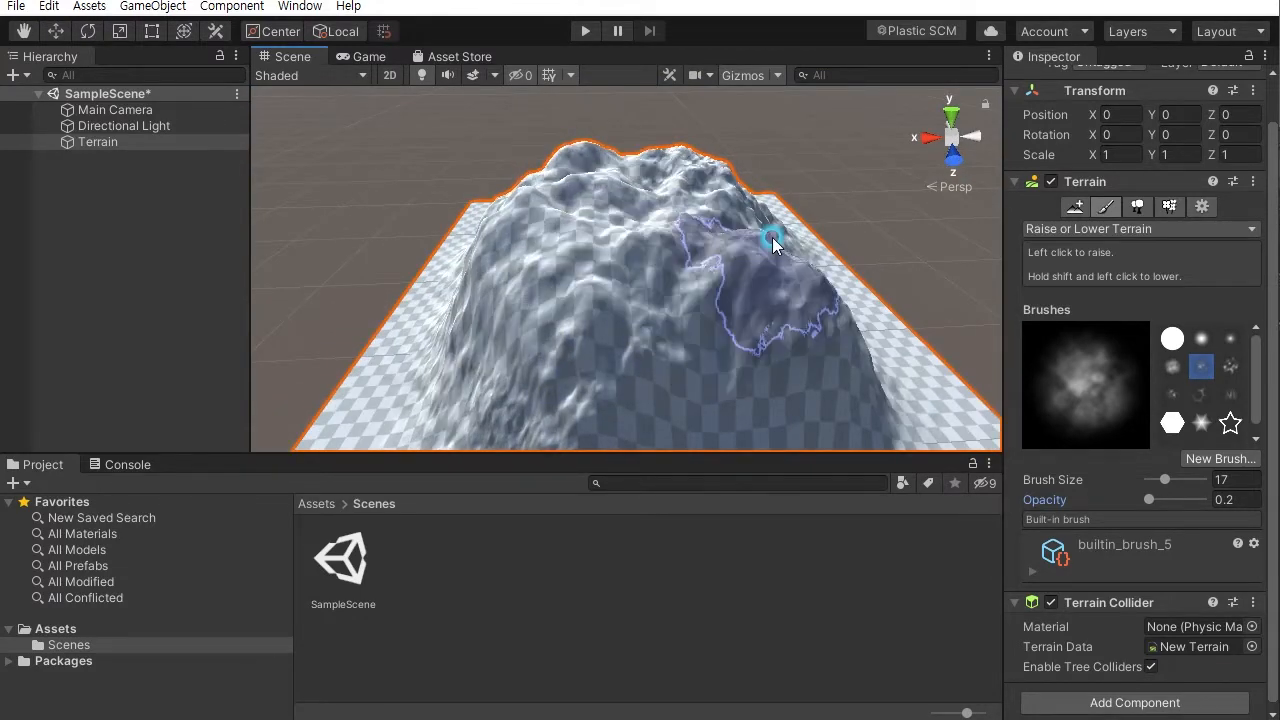
- Continue building up the mountain's summit and ridges with the low-opacity Raise or Lower Terrain brush
{"action": "mouse_move", "coordinate": [640, 240]}
{"action": "left_mouse_down", "text": "alt"}
{"action": "mouse_move", "coordinate": [514, 257]}
{"action": "mouse_move", "coordinate": [694, 229]}
{"action": "mouse_move", "coordinate": [571, 275]}
{"action": "mouse_move", "coordinate": [626, 252]}
{"action": "mouse_move", "coordinate": [612, 196]}
{"action": "mouse_move", "coordinate": [688, 275]}
{"action": "mouse_move", "coordinate": [590, 218]}
{"action": "left_mouse_up", "text": "alt"}
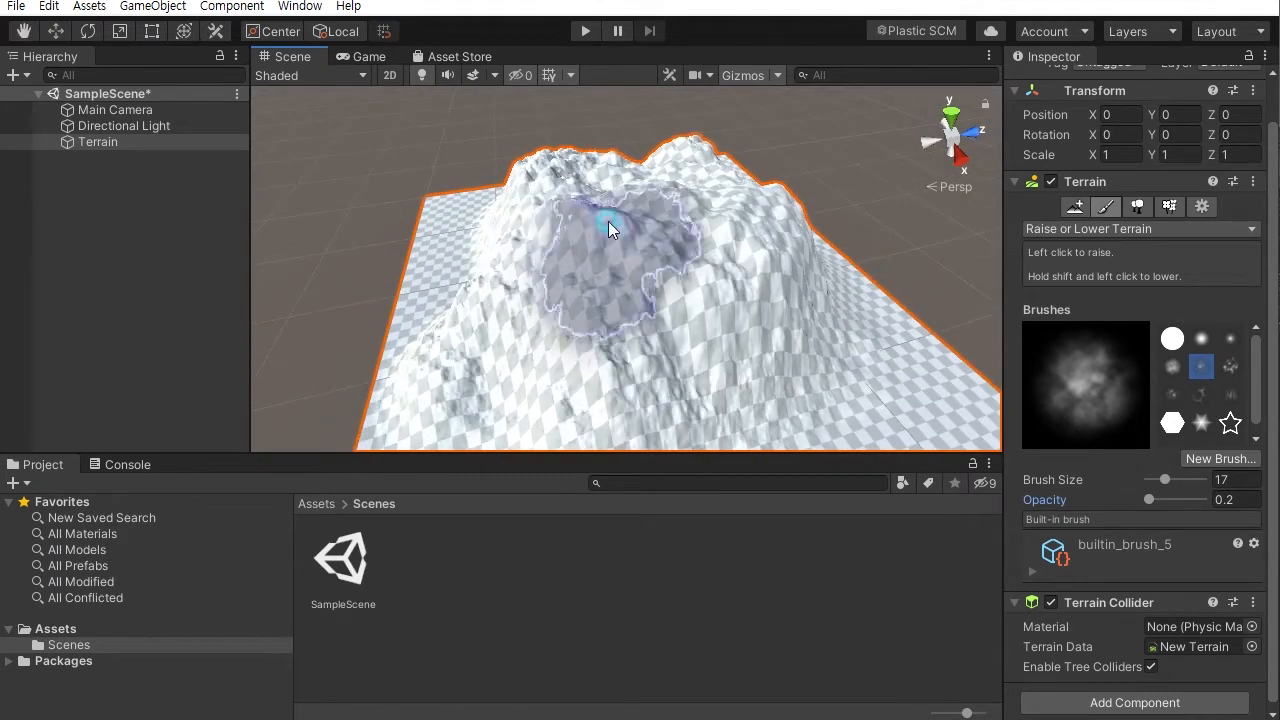
{"action": "mouse_move", "coordinate": [560, 251]}
{"action": "left_mouse_down", "text": "alt"}
{"action": "mouse_move", "coordinate": [680, 363]}
{"action": "mouse_move", "coordinate": [606, 277]}
{"action": "mouse_move", "coordinate": [640, 286]}
{"action": "mouse_move", "coordinate": [600, 290]}
{"action": "mouse_move", "coordinate": [621, 242]}
{"action": "mouse_move", "coordinate": [589, 219]}
{"action": "mouse_move", "coordinate": [643, 214]}
{"action": "mouse_move", "coordinate": [664, 305]}
{"action": "mouse_move", "coordinate": [654, 264]}
{"action": "mouse_move", "coordinate": [571, 229]}
{"action": "mouse_move", "coordinate": [603, 200]}
{"action": "mouse_move", "coordinate": [744, 238]}
{"action": "mouse_move", "coordinate": [643, 266]}
{"action": "mouse_move", "coordinate": [743, 243]}
{"action": "left_mouse_up", "text": "alt"}
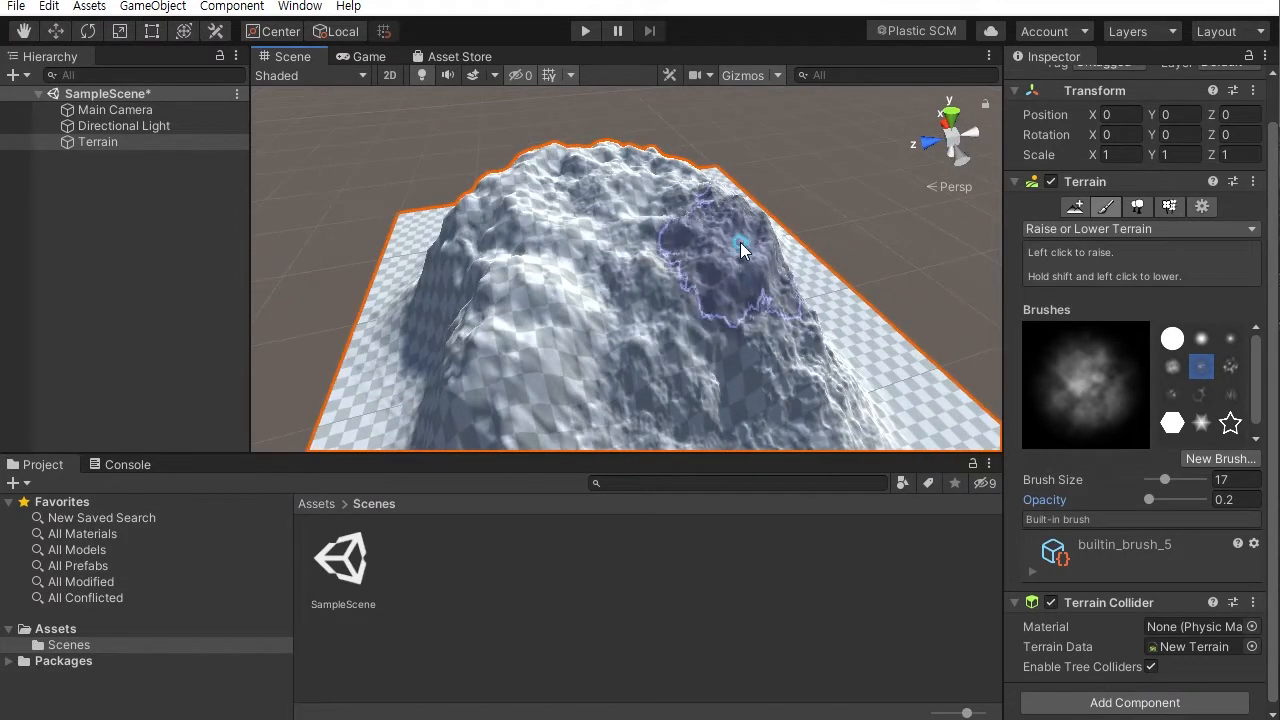
{"action": "mouse_move", "coordinate": [668, 232]}
{"action": "left_mouse_down", "text": "alt"}
{"action": "mouse_move", "coordinate": [634, 209]}
{"action": "mouse_move", "coordinate": [650, 235]}
{"action": "mouse_move", "coordinate": [634, 288]}
{"action": "mouse_move", "coordinate": [789, 251]}
{"action": "mouse_move", "coordinate": [563, 271]}
{"action": "left_mouse_up", "text": "alt"}
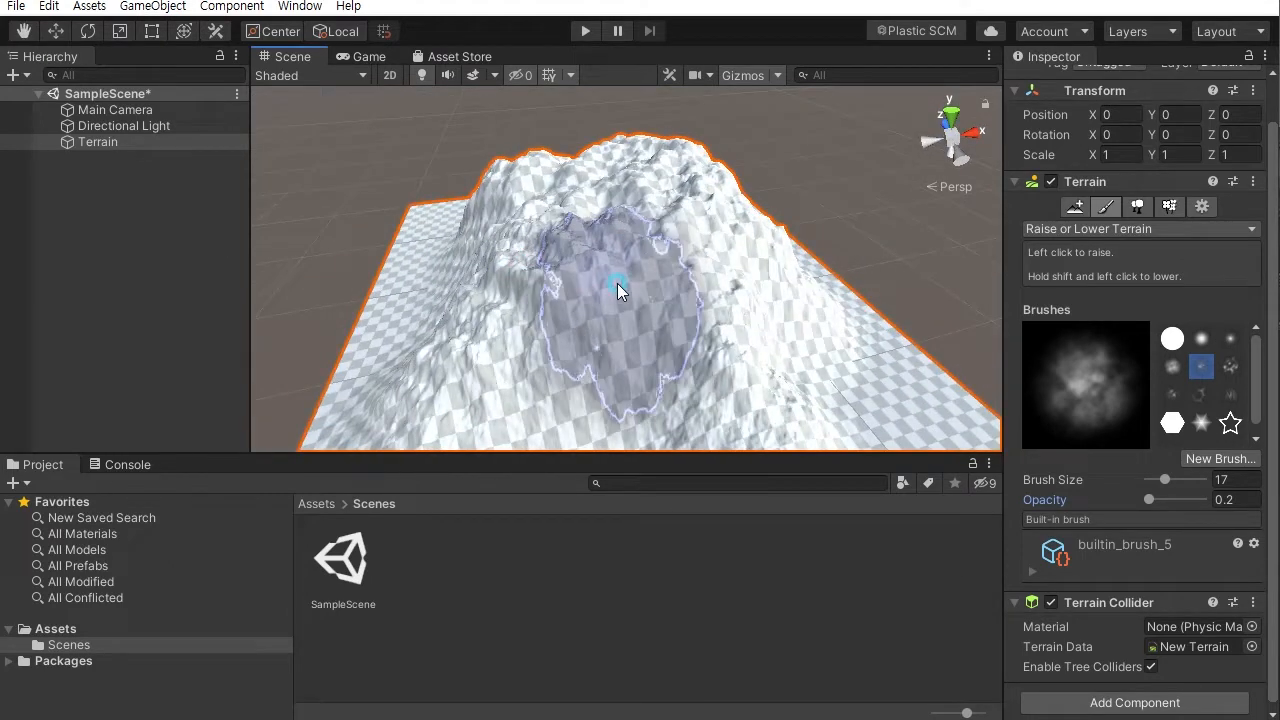
{"action": "mouse_move", "coordinate": [710, 290]}
{"action": "left_mouse_down", "text": "alt"}
{"action": "mouse_move", "coordinate": [534, 295]}
{"action": "mouse_move", "coordinate": [640, 255]}
{"action": "mouse_move", "coordinate": [581, 249]}
{"action": "mouse_move", "coordinate": [707, 236]}
{"action": "mouse_move", "coordinate": [768, 256]}
{"action": "mouse_move", "coordinate": [640, 238]}
{"action": "mouse_move", "coordinate": [871, 149]}
{"action": "mouse_move", "coordinate": [788, 210]}
{"action": "mouse_move", "coordinate": [894, 166]}
{"action": "mouse_move", "coordinate": [846, 251]}
{"action": "mouse_move", "coordinate": [739, 317]}
{"action": "mouse_move", "coordinate": [612, 220]}
{"action": "left_mouse_up", "text": "alt"}
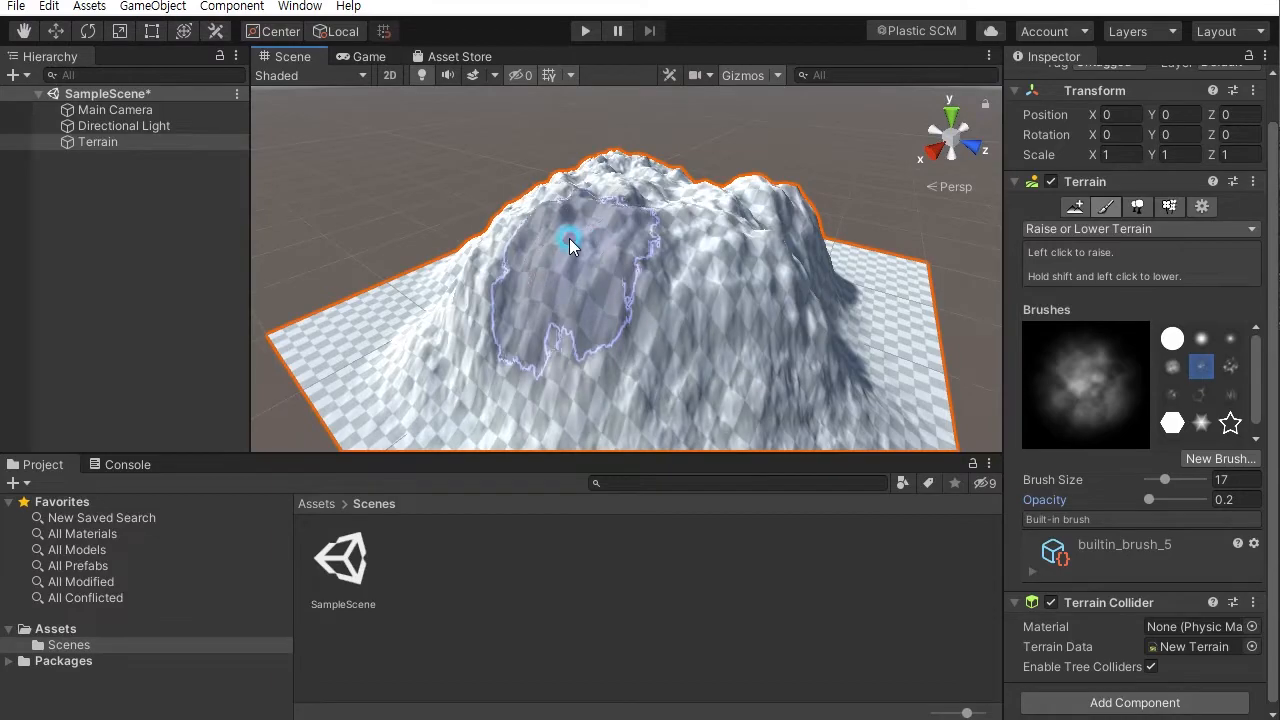
{"action": "left_click_drag", "start_coordinate": [686, 238], "coordinate": [635, 222], "text": "alt"}
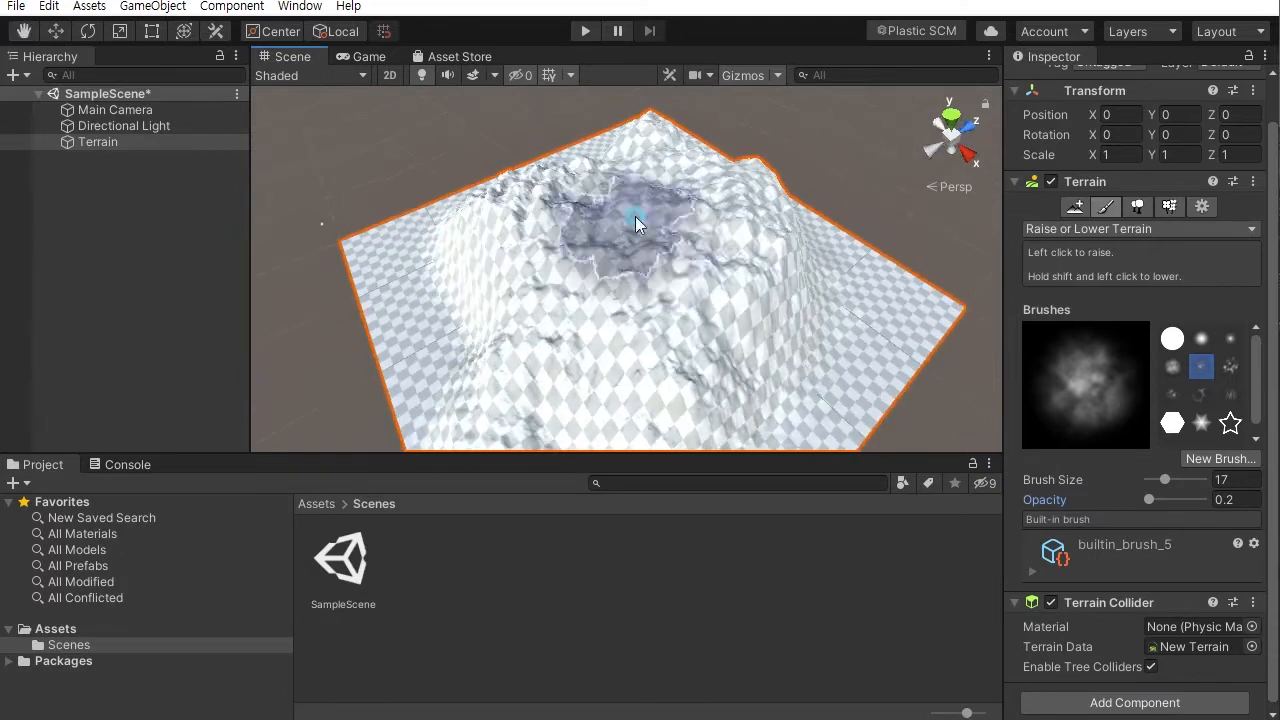
{"action": "mouse_move", "coordinate": [713, 242]}
{"action": "left_mouse_down"}
{"action": "mouse_move", "coordinate": [625, 223]}
{"action": "mouse_move", "coordinate": [741, 222]}
{"action": "mouse_move", "coordinate": [618, 190]}
{"action": "left_mouse_up"}
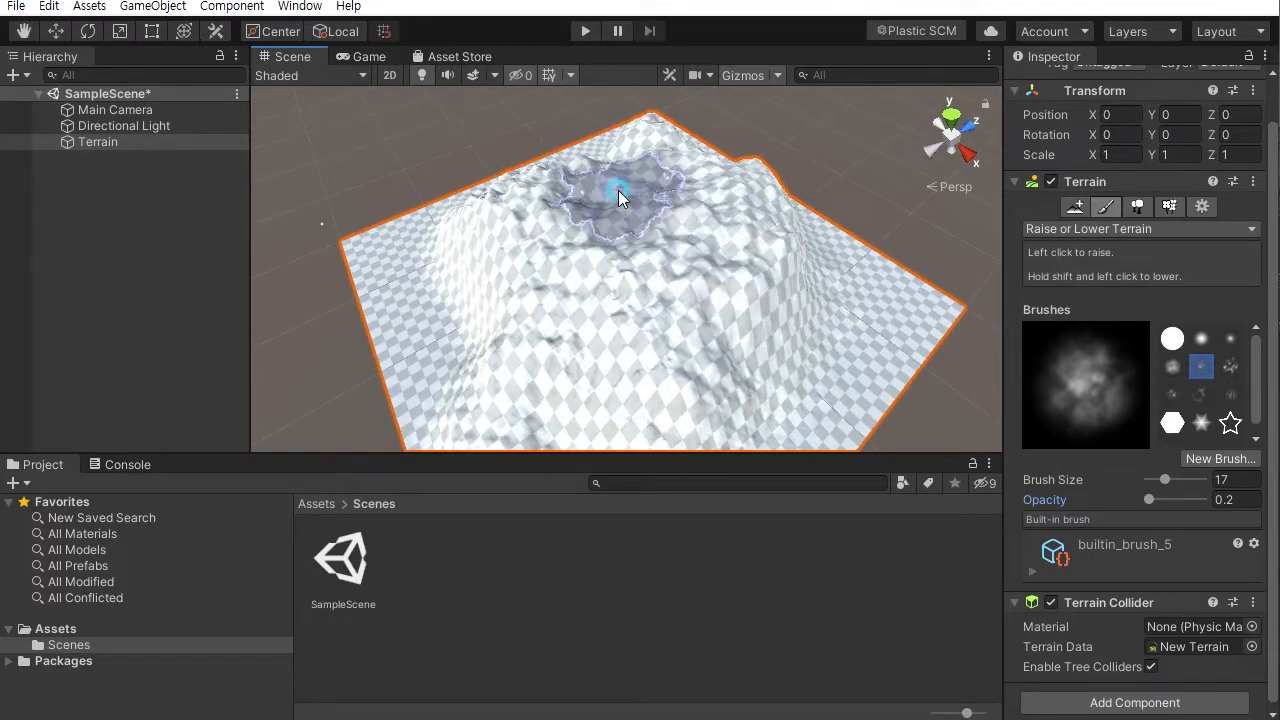
{"action": "mouse_move", "coordinate": [538, 238]}
{"action": "left_mouse_down"}
{"action": "mouse_move", "coordinate": [679, 241]}
{"action": "mouse_move", "coordinate": [578, 258]}
{"action": "left_mouse_up"}
{"action": "mouse_move", "coordinate": [578, 258]}
{"action": "left_mouse_down", "text": "alt"}
{"action": "mouse_move", "coordinate": [962, 172]}
{"action": "mouse_move", "coordinate": [968, 188]}
{"action": "mouse_move", "coordinate": [786, 223]}
{"action": "mouse_move", "coordinate": [811, 231]}
{"action": "left_mouse_up", "text": "alt"}
- Switch the terrain tool to Smooth Height and smooth the rough areas near the summit
{"action": "left_click", "coordinate": [1112, 229]}
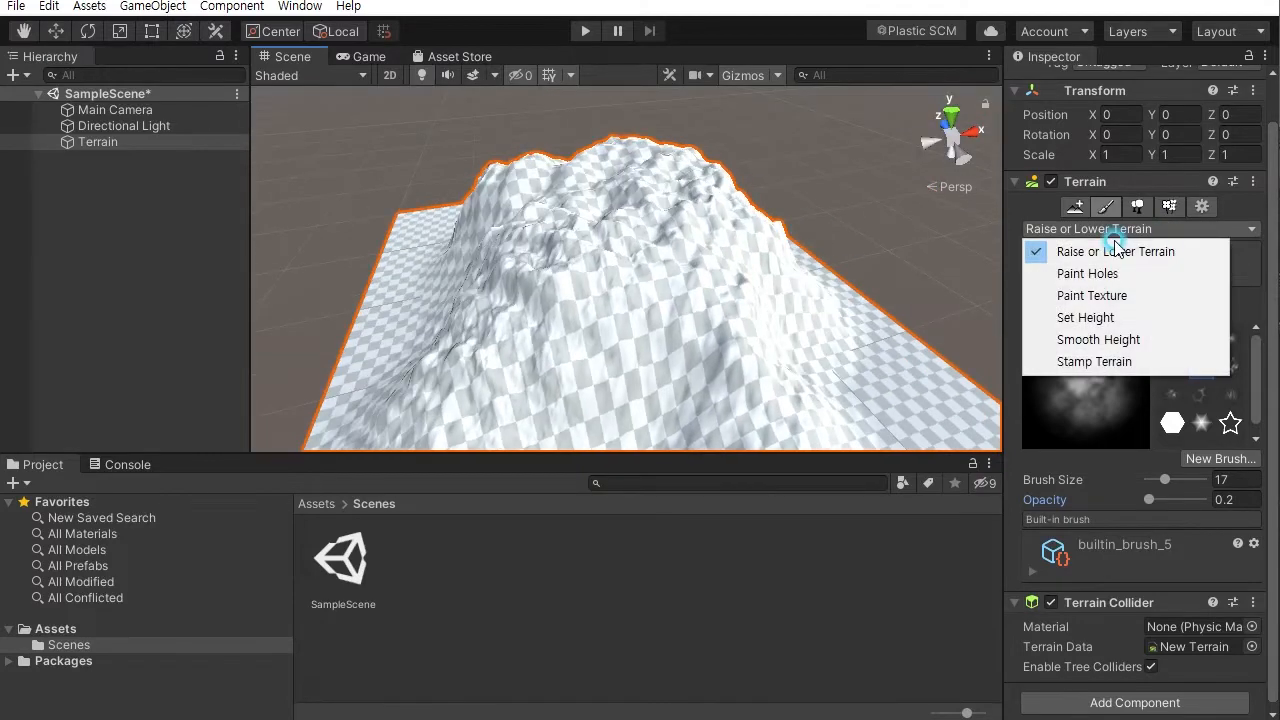
{"action": "left_click", "coordinate": [1098, 340]}
{"action": "left_click_drag", "start_coordinate": [651, 251], "coordinate": [700, 315], "text": "alt"}
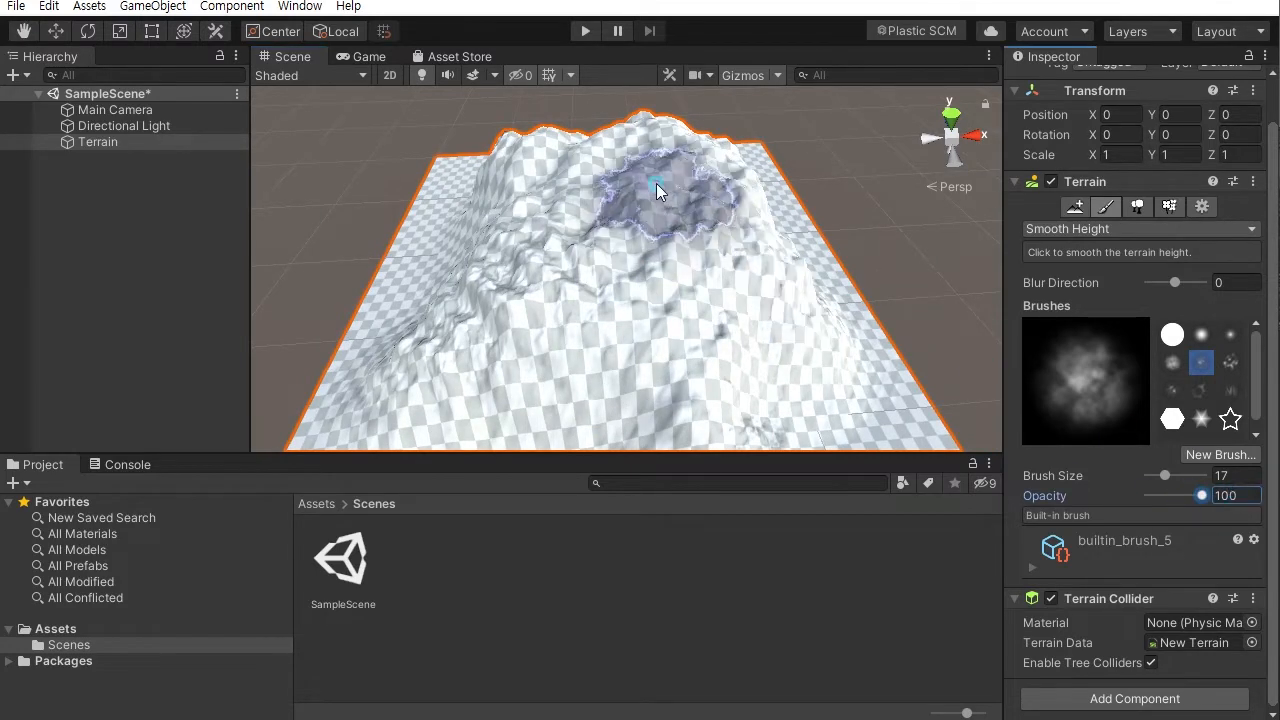
{"action": "mouse_move", "coordinate": [657, 190]}
{"action": "left_mouse_down"}
{"action": "mouse_move", "coordinate": [643, 251]}
{"action": "mouse_move", "coordinate": [623, 180]}
{"action": "mouse_move", "coordinate": [657, 200]}
{"action": "mouse_move", "coordinate": [511, 257]}
{"action": "mouse_move", "coordinate": [534, 229]}
{"action": "mouse_move", "coordinate": [668, 205]}
{"action": "left_mouse_up"}
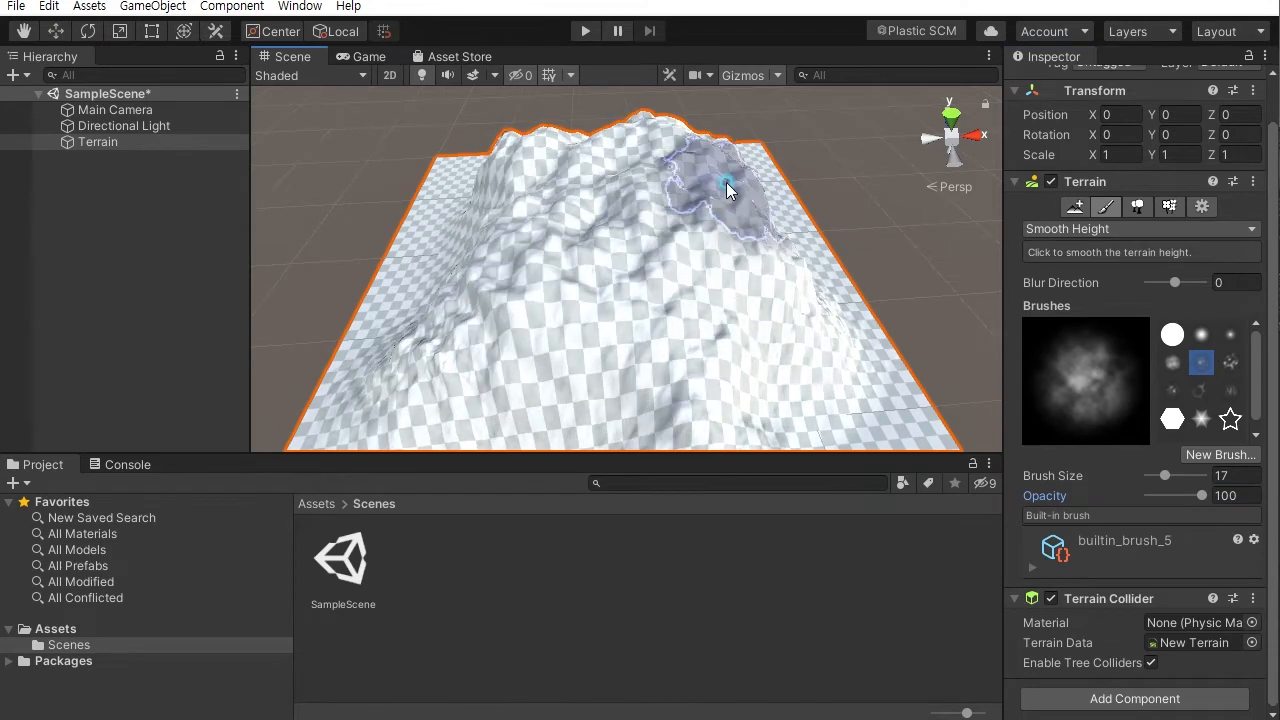
{"action": "mouse_move", "coordinate": [765, 232]}
{"action": "left_mouse_down"}
{"action": "mouse_move", "coordinate": [694, 257]}
{"action": "mouse_move", "coordinate": [543, 277]}
{"action": "mouse_move", "coordinate": [666, 271]}
{"action": "mouse_move", "coordinate": [478, 193]}
{"action": "mouse_move", "coordinate": [651, 277]}
{"action": "mouse_move", "coordinate": [571, 237]}
{"action": "mouse_move", "coordinate": [651, 214]}
{"action": "mouse_move", "coordinate": [618, 218]}
{"action": "mouse_move", "coordinate": [650, 232]}
{"action": "left_mouse_up"}
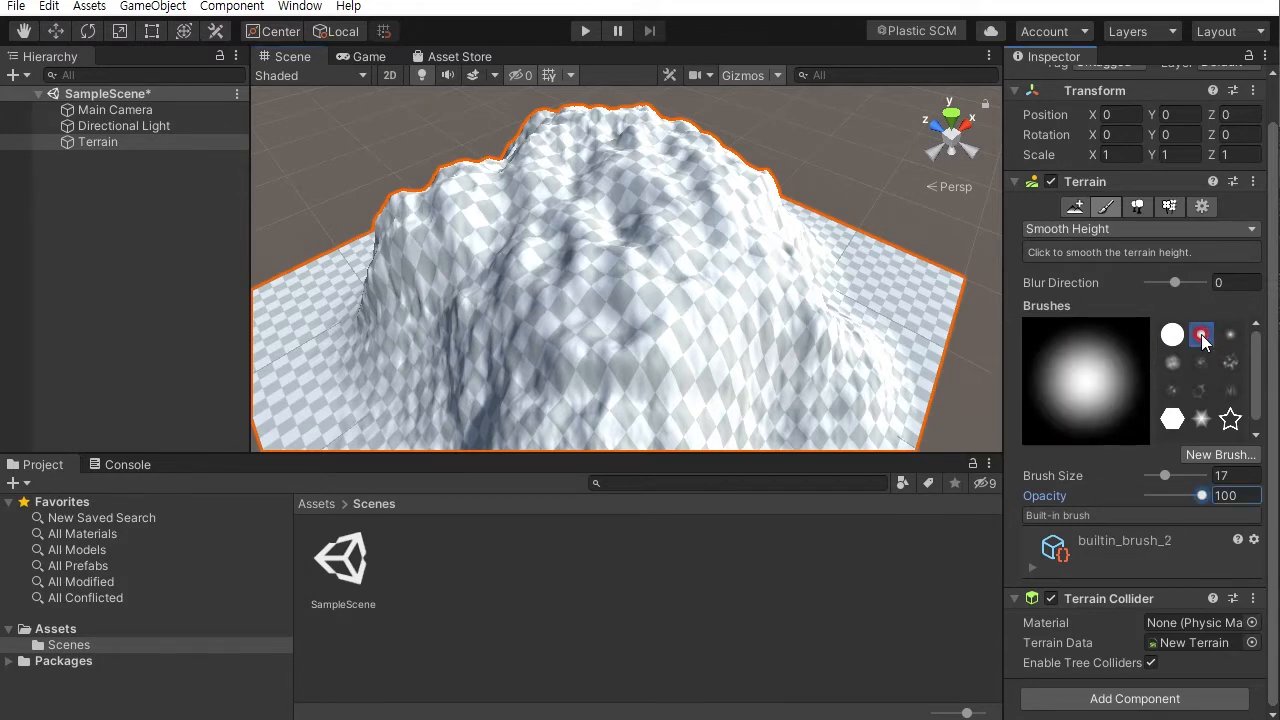
- Smooth the mountain's slopes and top from several angles with the soft round brush
{"action": "mouse_move", "coordinate": [632, 259]}
{"action": "left_mouse_down"}
{"action": "mouse_move", "coordinate": [643, 243]}
{"action": "mouse_move", "coordinate": [583, 260]}
{"action": "mouse_move", "coordinate": [628, 230]}
{"action": "mouse_move", "coordinate": [657, 163]}
{"action": "mouse_move", "coordinate": [622, 167]}
{"action": "left_mouse_up"}
{"action": "mouse_move", "coordinate": [560, 232]}
{"action": "left_mouse_down"}
{"action": "mouse_move", "coordinate": [600, 263]}
{"action": "mouse_move", "coordinate": [629, 320]}
{"action": "mouse_move", "coordinate": [740, 274]}
{"action": "mouse_move", "coordinate": [544, 283]}
{"action": "left_mouse_up"}
{"action": "mouse_move", "coordinate": [684, 196]}
{"action": "left_mouse_down"}
{"action": "mouse_move", "coordinate": [706, 207]}
{"action": "mouse_move", "coordinate": [643, 244]}
{"action": "mouse_move", "coordinate": [602, 212]}
{"action": "mouse_move", "coordinate": [669, 186]}
{"action": "mouse_move", "coordinate": [611, 200]}
{"action": "mouse_move", "coordinate": [561, 238]}
{"action": "mouse_move", "coordinate": [660, 216]}
{"action": "mouse_move", "coordinate": [503, 240]}
{"action": "mouse_move", "coordinate": [691, 265]}
{"action": "mouse_move", "coordinate": [694, 241]}
{"action": "mouse_move", "coordinate": [482, 232]}
{"action": "left_mouse_up"}
{"action": "mouse_move", "coordinate": [722, 243]}
{"action": "left_mouse_down"}
{"action": "mouse_move", "coordinate": [665, 267]}
{"action": "mouse_move", "coordinate": [677, 217]}
{"action": "mouse_move", "coordinate": [666, 197]}
{"action": "mouse_move", "coordinate": [666, 220]}
{"action": "mouse_move", "coordinate": [627, 265]}
{"action": "mouse_move", "coordinate": [680, 251]}
{"action": "mouse_move", "coordinate": [709, 206]}
{"action": "mouse_move", "coordinate": [754, 226]}
{"action": "mouse_move", "coordinate": [641, 232]}
{"action": "mouse_move", "coordinate": [700, 271]}
{"action": "mouse_move", "coordinate": [523, 106]}
{"action": "mouse_move", "coordinate": [685, 230]}
{"action": "mouse_move", "coordinate": [623, 223]}
{"action": "mouse_move", "coordinate": [489, 271]}
{"action": "mouse_move", "coordinate": [608, 210]}
{"action": "left_mouse_up"}
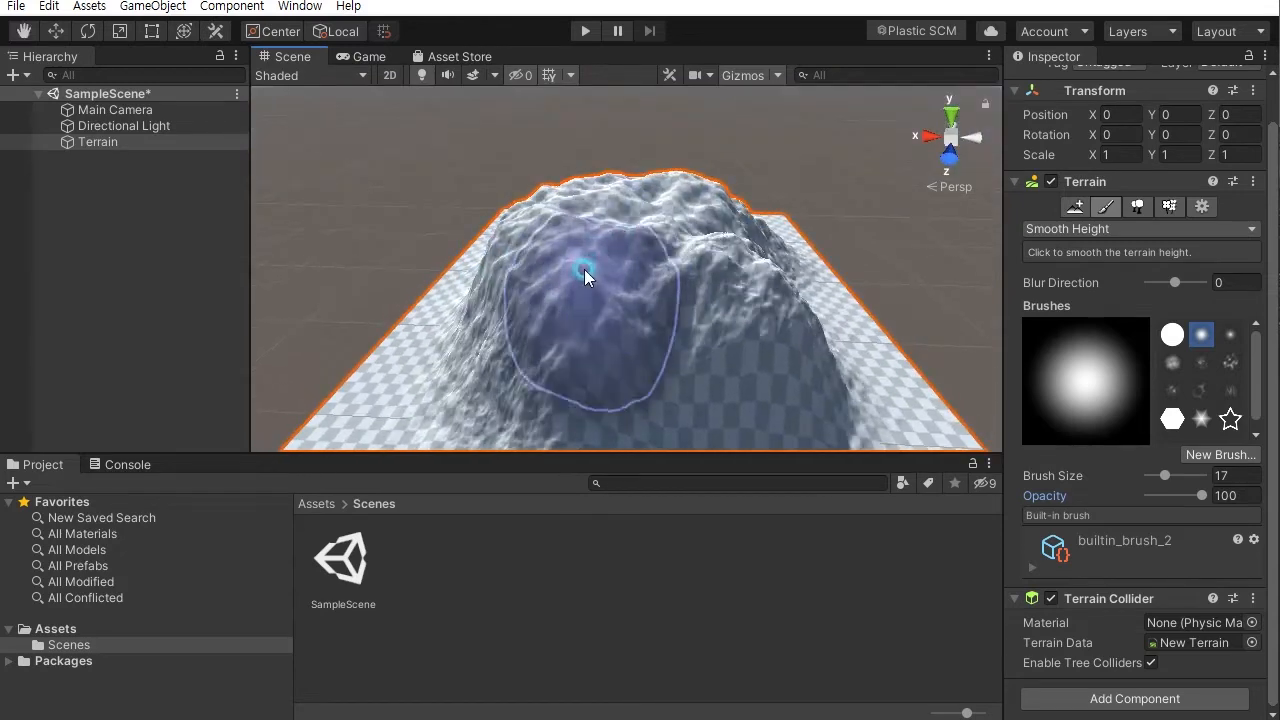
{"action": "mouse_move", "coordinate": [640, 214]}
{"action": "left_mouse_down", "text": "alt"}
{"action": "mouse_move", "coordinate": [597, 251]}
{"action": "mouse_move", "coordinate": [677, 203]}
{"action": "mouse_move", "coordinate": [497, 277]}
{"action": "mouse_move", "coordinate": [624, 250]}
{"action": "mouse_move", "coordinate": [606, 220]}
{"action": "left_mouse_up", "text": "alt"}
{"action": "left_click_drag", "start_coordinate": [666, 257], "coordinate": [723, 280], "text": "alt"}
{"action": "right_click_drag", "start_coordinate": [723, 280], "coordinate": [834, 349], "text": "alt"}
{"action": "mouse_move", "coordinate": [834, 349]}
{"action": "left_mouse_down", "text": "alt"}
{"action": "mouse_move", "coordinate": [686, 314]}
{"action": "mouse_move", "coordinate": [749, 266]}
{"action": "mouse_move", "coordinate": [843, 310]}
{"action": "mouse_move", "coordinate": [788, 336]}
{"action": "left_mouse_up", "text": "alt"}
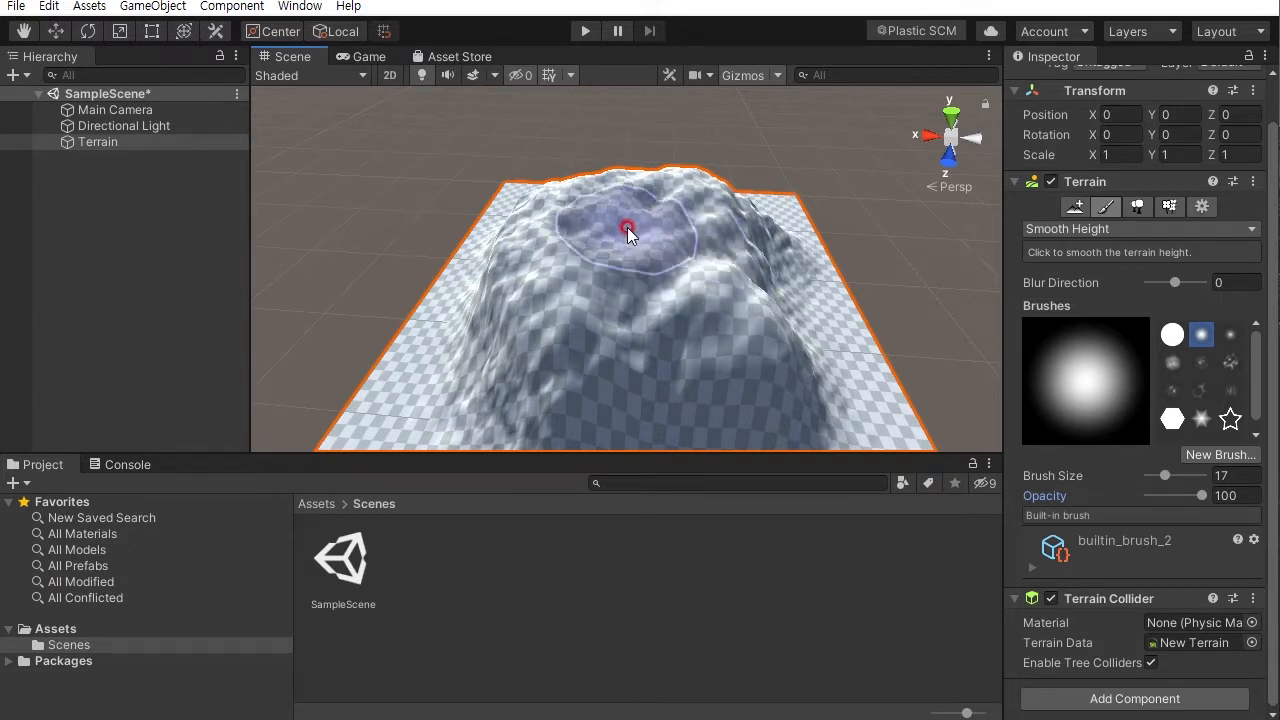
{"action": "left_click_drag", "start_coordinate": [651, 270], "coordinate": [670, 212], "text": "alt"}
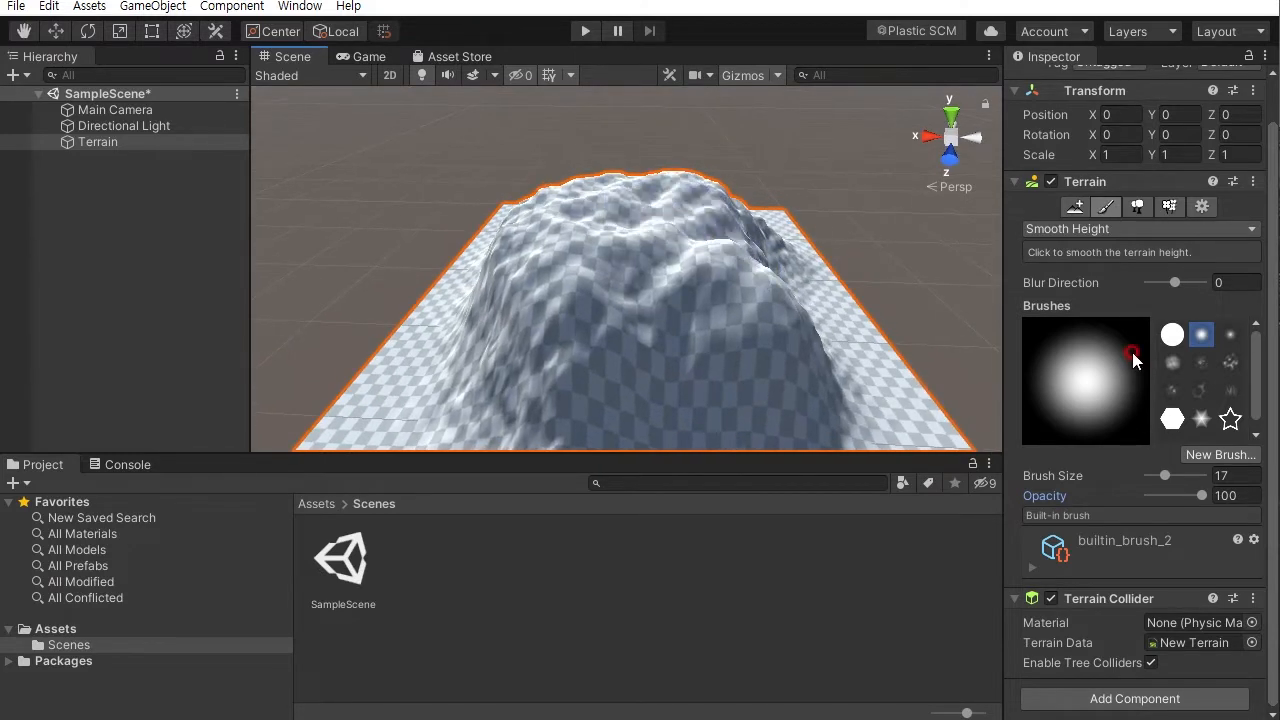
- Switch the terrain tool to Set Height and set the target height to 10
{"action": "left_click", "coordinate": [1097, 230]}
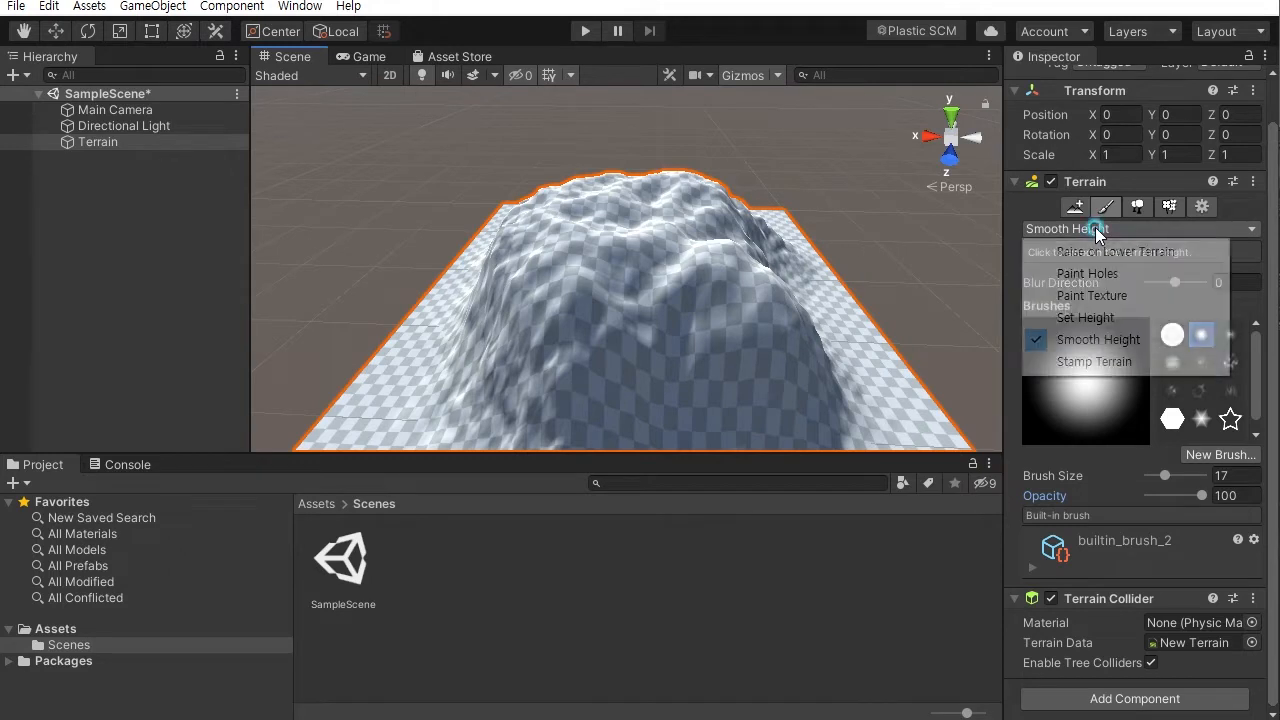
{"action": "left_click", "coordinate": [1086, 318]}
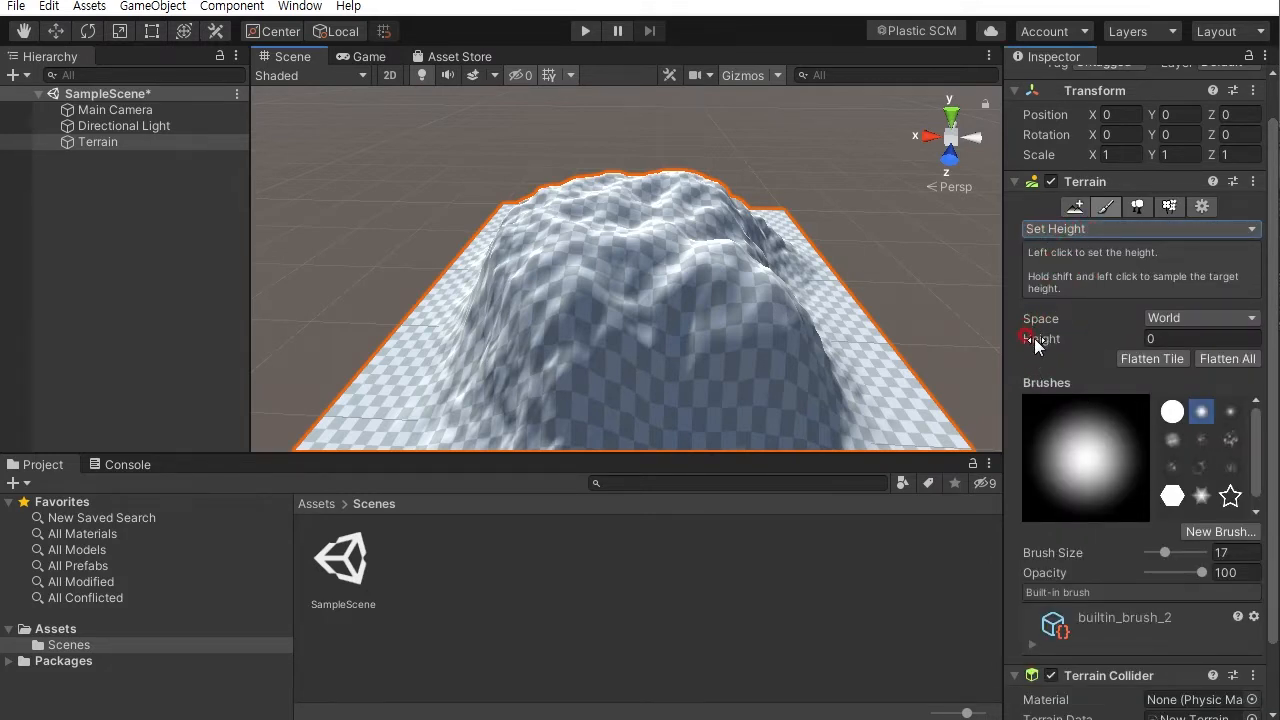
{"action": "left_click", "coordinate": [1150, 338]}
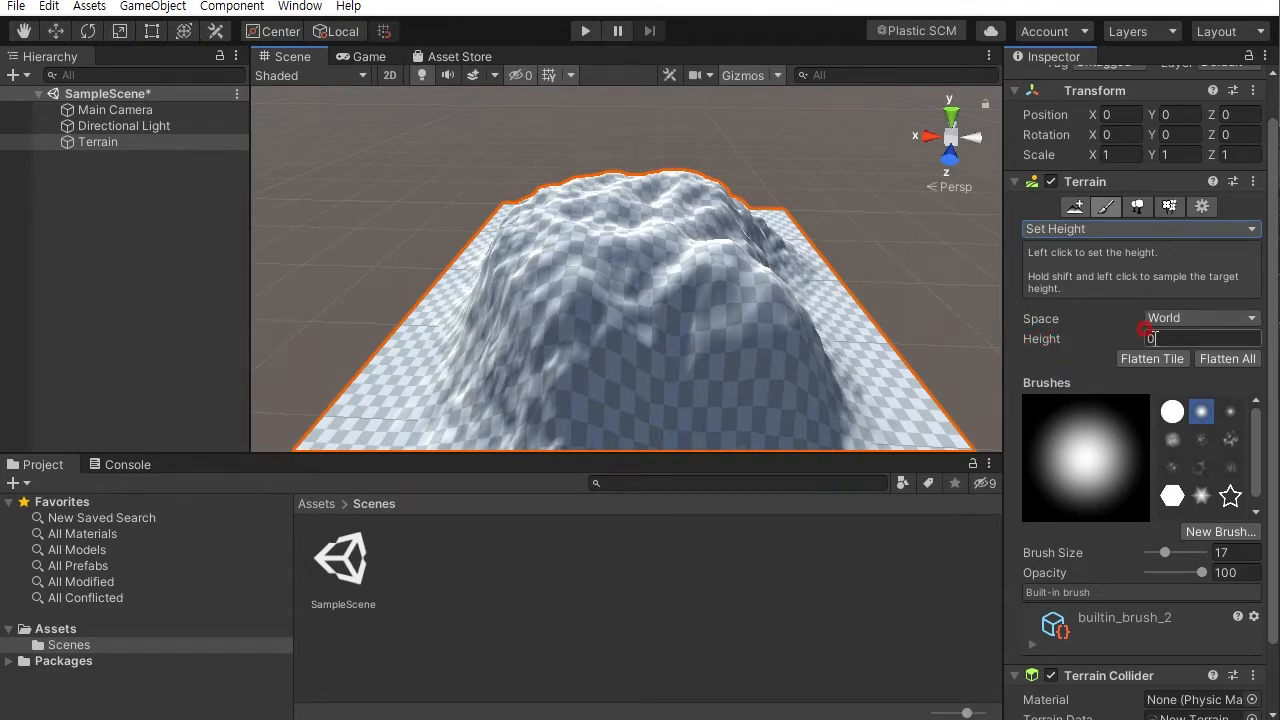
{"action": "left_click_drag", "start_coordinate": [836, 325], "coordinate": [680, 300], "text": "alt"}
{"action": "middle_click_drag", "start_coordinate": [730, 270], "coordinate": [776, 212]}
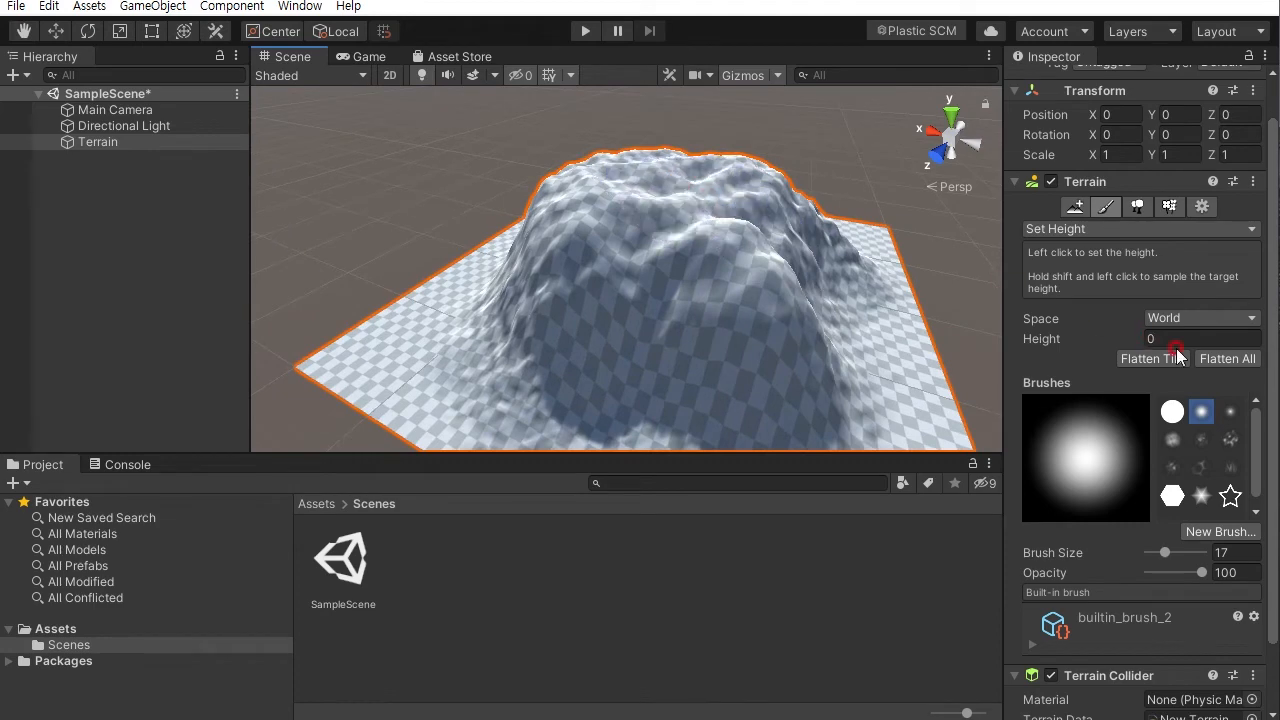
{"action": "mouse_move", "coordinate": [735, 328]}
{"action": "left_mouse_down", "text": "alt"}
{"action": "mouse_move", "coordinate": [751, 150]}
{"action": "mouse_move", "coordinate": [738, 186]}
{"action": "mouse_move", "coordinate": [941, 294]}
{"action": "left_mouse_up", "text": "alt"}
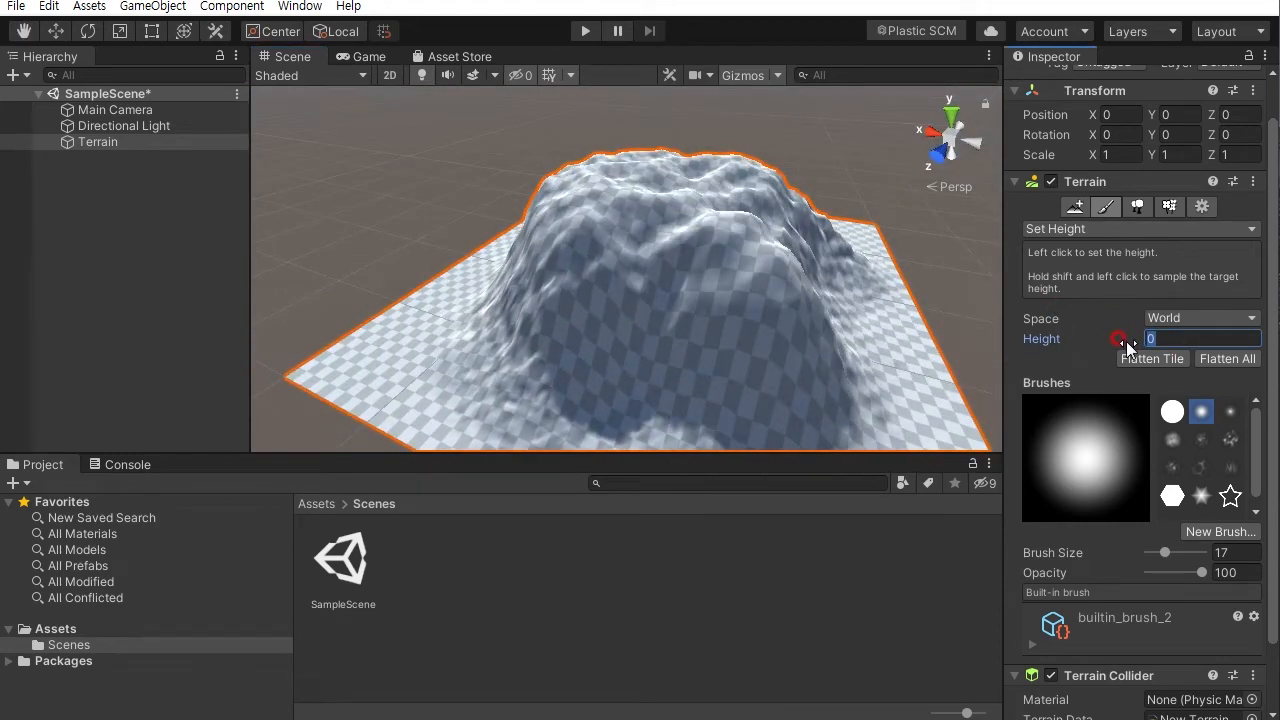
{"action": "mouse_move", "coordinate": [836, 238]}
{"action": "left_mouse_down", "text": "alt"}
{"action": "mouse_move", "coordinate": [720, 286]}
{"action": "mouse_move", "coordinate": [686, 329]}
{"action": "left_mouse_up", "text": "alt"}
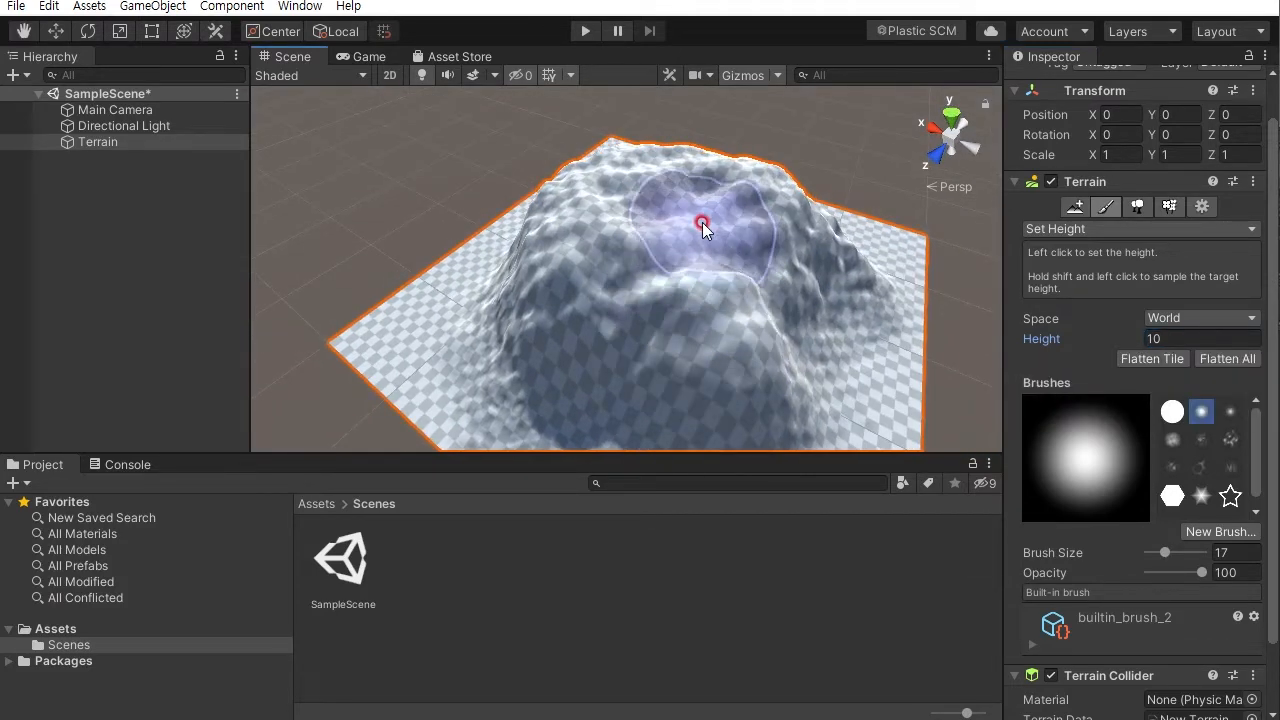
- Flatten the mountain's top to height 10 with the brush, undoing the last stroke
{"action": "left_click_drag", "start_coordinate": [702, 210], "coordinate": [615, 205]}
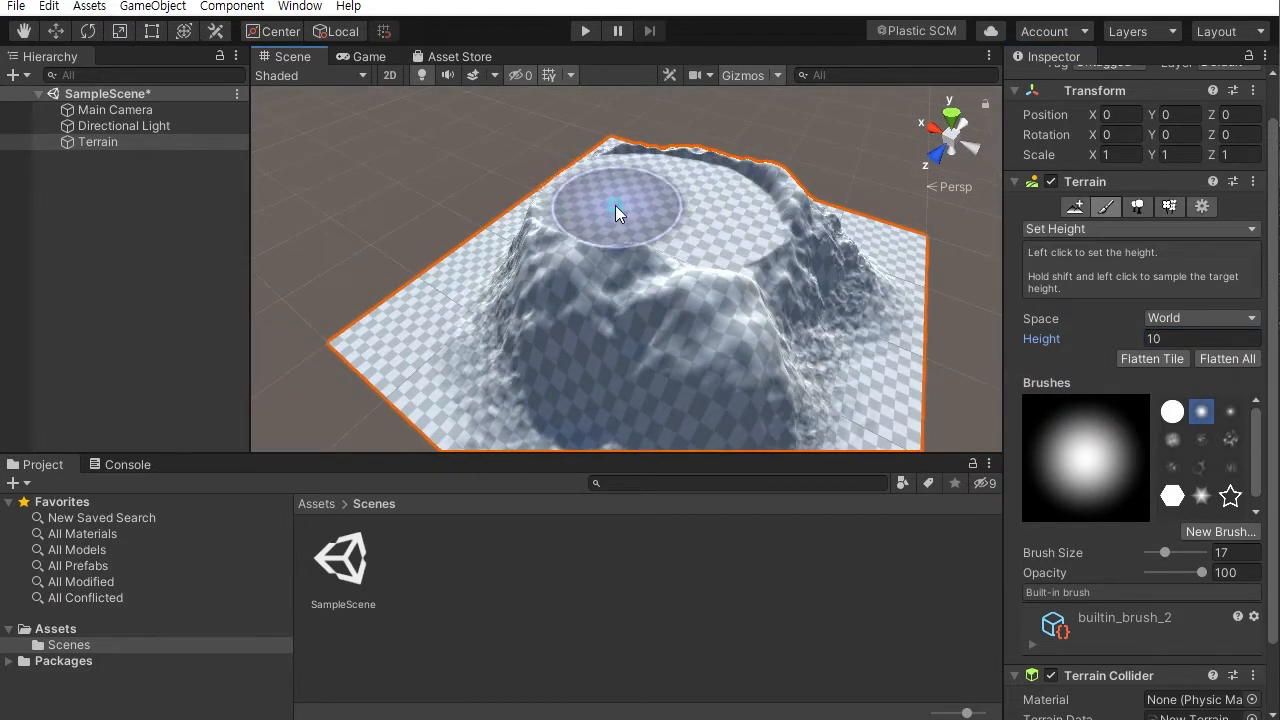
{"action": "mouse_move", "coordinate": [720, 255]}
{"action": "left_mouse_down", "text": "alt"}
{"action": "mouse_move", "coordinate": [789, 266]}
{"action": "mouse_move", "coordinate": [872, 173]}
{"action": "left_mouse_up", "text": "alt"}
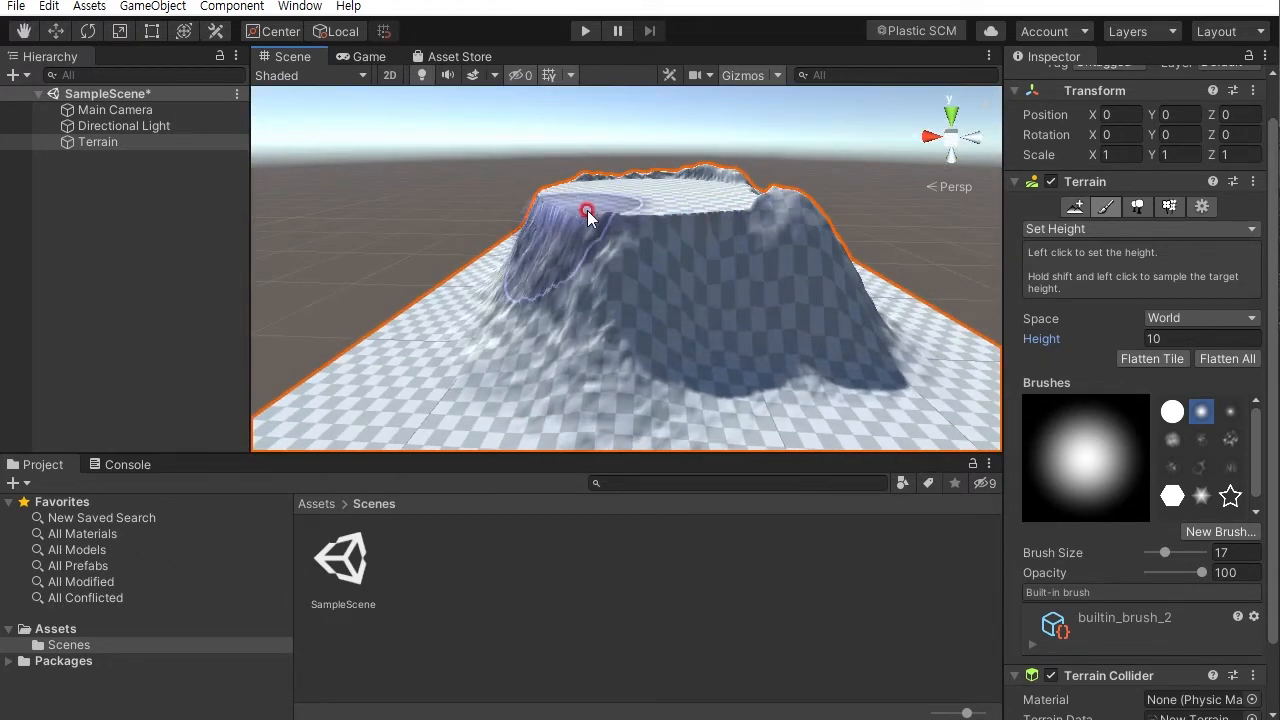
{"action": "mouse_move", "coordinate": [786, 237]}
{"action": "left_mouse_down", "text": "alt"}
{"action": "mouse_move", "coordinate": [686, 323]}
{"action": "mouse_move", "coordinate": [707, 340]}
{"action": "left_mouse_up", "text": "alt"}
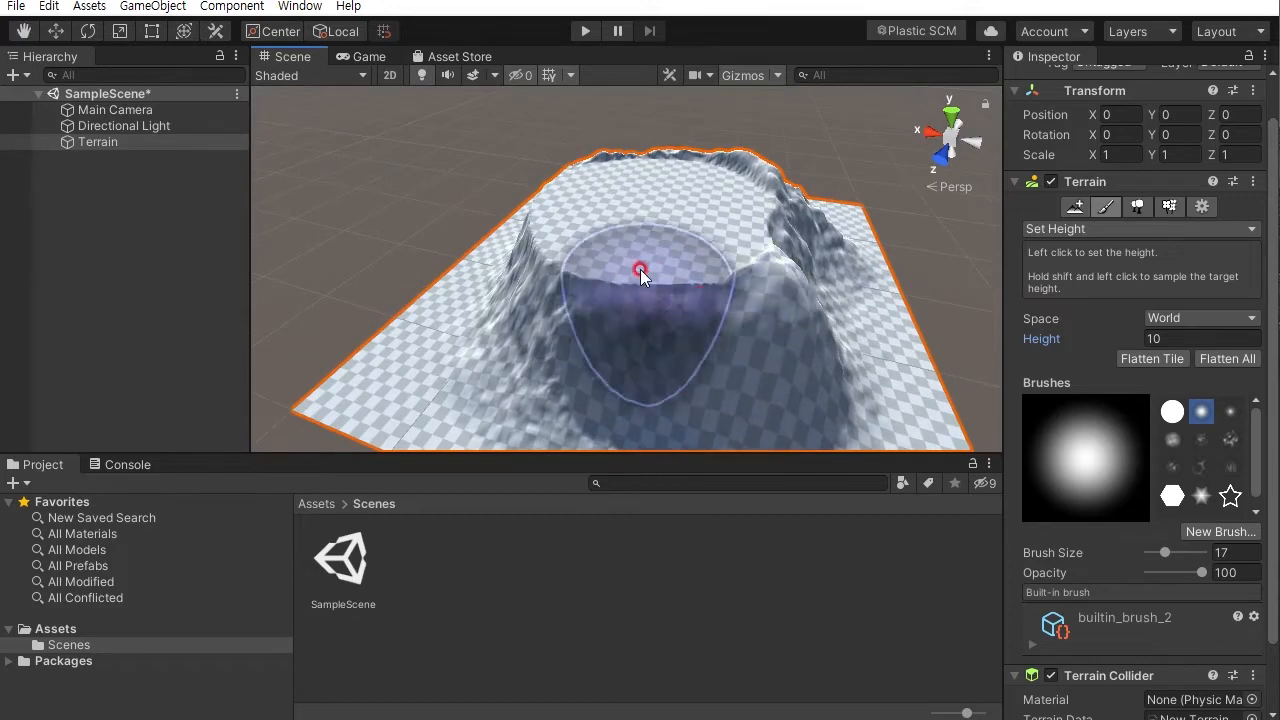
{"action": "left_click_drag", "start_coordinate": [722, 271], "coordinate": [829, 227], "text": "alt"}
{"action": "scroll", "coordinate": [855, 388], "scroll_direction": "up", "scroll_amount": 3}
{"action": "left_click_drag", "start_coordinate": [580, 234], "coordinate": [597, 166]}
{"action": "mouse_move", "coordinate": [705, 160]}
{"action": "left_mouse_down"}
{"action": "mouse_move", "coordinate": [771, 194]}
{"action": "mouse_move", "coordinate": [709, 212]}
{"action": "mouse_move", "coordinate": [851, 206]}
{"action": "mouse_move", "coordinate": [863, 130]}
{"action": "mouse_move", "coordinate": [772, 184]}
{"action": "left_mouse_up"}
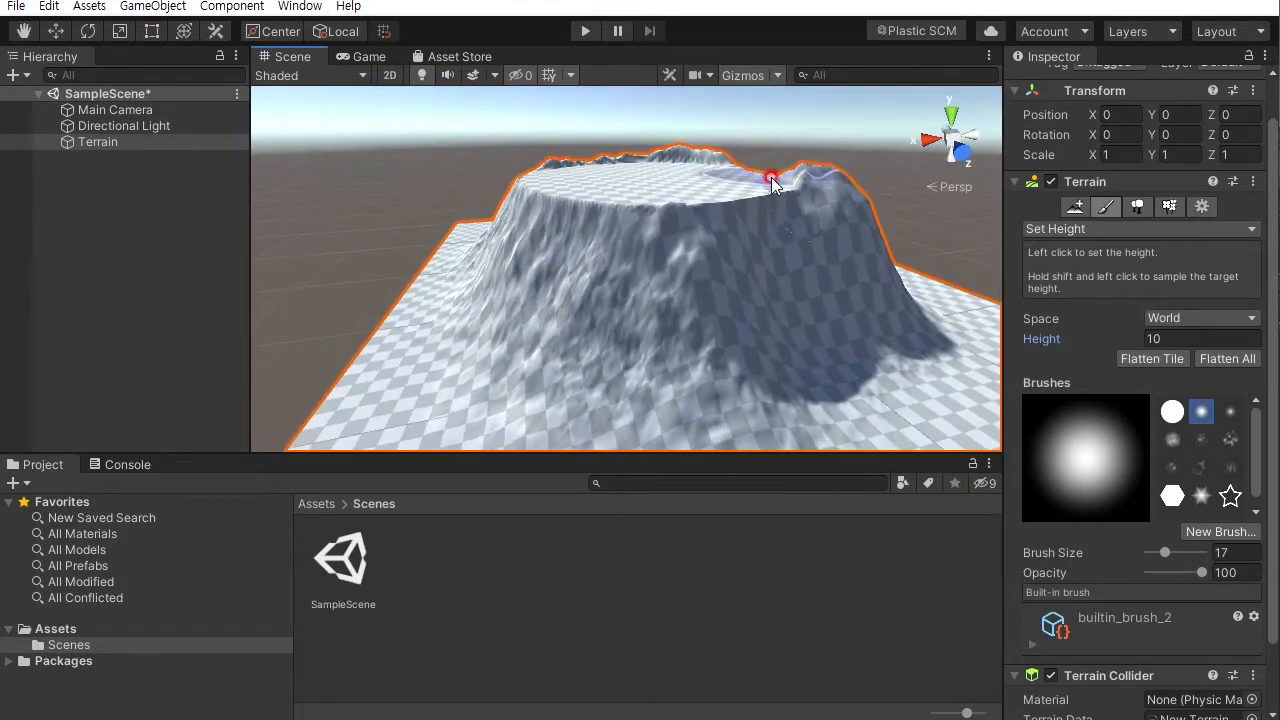
{"action": "key", "text": "ctrl+z"}
- Set the target height to 11 and flatten part of the top, undoing the last stroke
{"action": "left_click_drag", "start_coordinate": [705, 230], "coordinate": [736, 257], "text": "alt"}
{"action": "left_click", "coordinate": [1159, 339]}
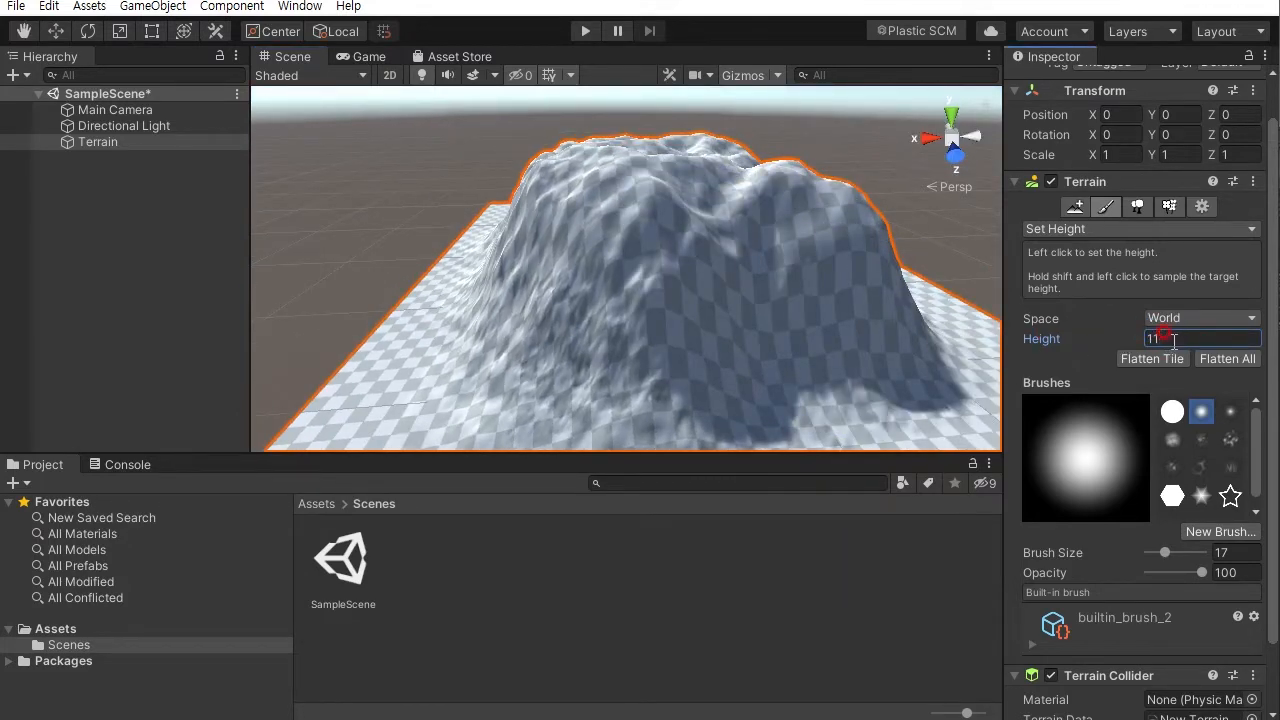
{"action": "left_click_drag", "start_coordinate": [774, 240], "coordinate": [716, 281], "text": "alt"}
{"action": "mouse_move", "coordinate": [714, 190]}
{"action": "left_mouse_down"}
{"action": "mouse_move", "coordinate": [639, 180]}
{"action": "mouse_move", "coordinate": [629, 195]}
{"action": "mouse_move", "coordinate": [646, 212]}
{"action": "mouse_move", "coordinate": [683, 211]}
{"action": "mouse_move", "coordinate": [702, 172]}
{"action": "mouse_move", "coordinate": [600, 209]}
{"action": "mouse_move", "coordinate": [428, 103]}
{"action": "mouse_move", "coordinate": [454, 124]}
{"action": "left_mouse_up"}
{"action": "key", "text": "ctrl+z"}
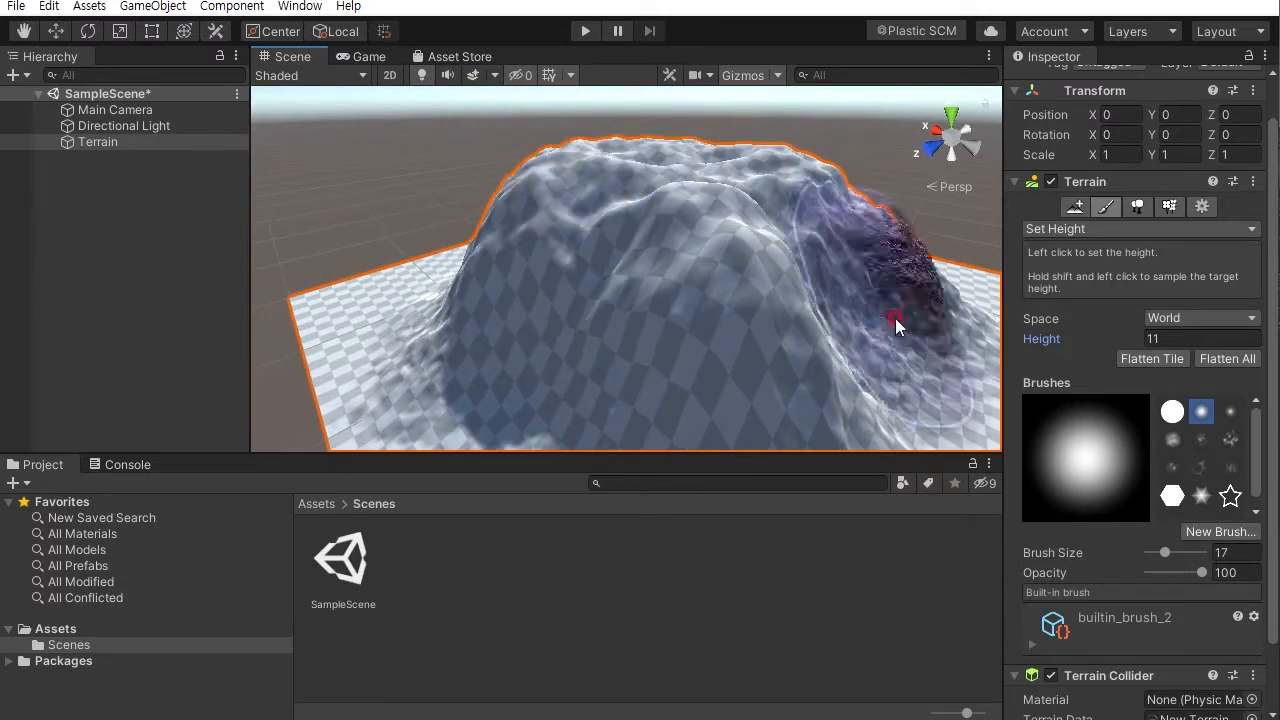
- Set the target height to 12 and flatten the mountain's top into a plateau
{"action": "left_click", "coordinate": [1147, 420]}
{"action": "left_click", "coordinate": [1158, 336]}
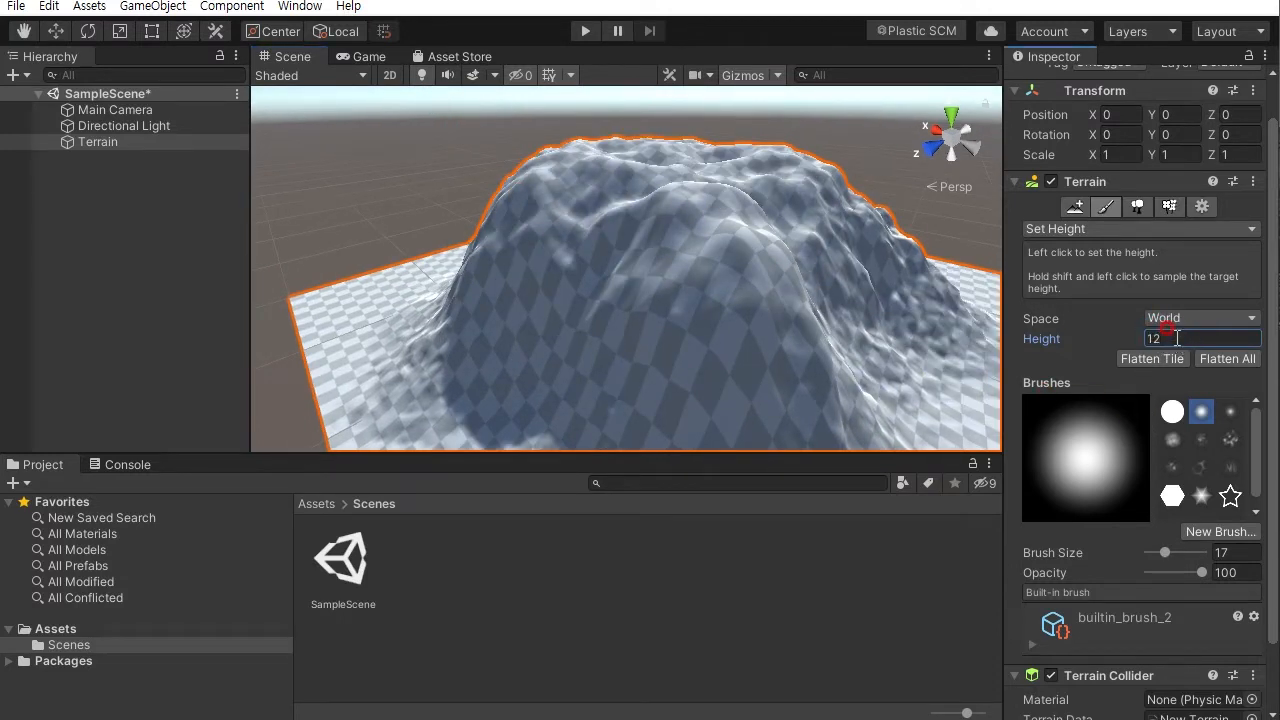
{"action": "mouse_move", "coordinate": [700, 210]}
{"action": "left_mouse_down"}
{"action": "mouse_move", "coordinate": [701, 185]}
{"action": "mouse_move", "coordinate": [619, 188]}
{"action": "mouse_move", "coordinate": [644, 200]}
{"action": "mouse_move", "coordinate": [666, 183]}
{"action": "mouse_move", "coordinate": [606, 228]}
{"action": "mouse_move", "coordinate": [934, 145]}
{"action": "mouse_move", "coordinate": [909, 63]}
{"action": "mouse_move", "coordinate": [680, 129]}
{"action": "mouse_move", "coordinate": [752, 212]}
{"action": "left_mouse_up"}
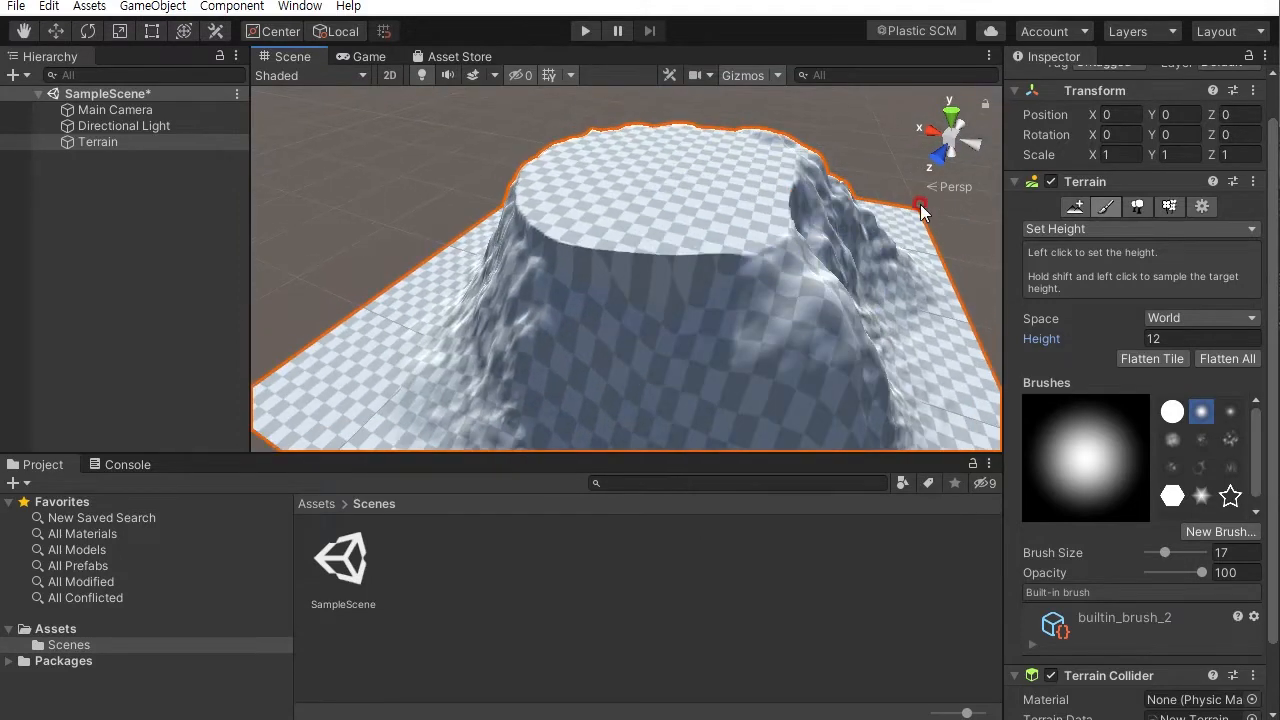
- Switch to Smooth Height and smooth the flattened plateau and its edges
{"action": "left_click", "coordinate": [1055, 228]}
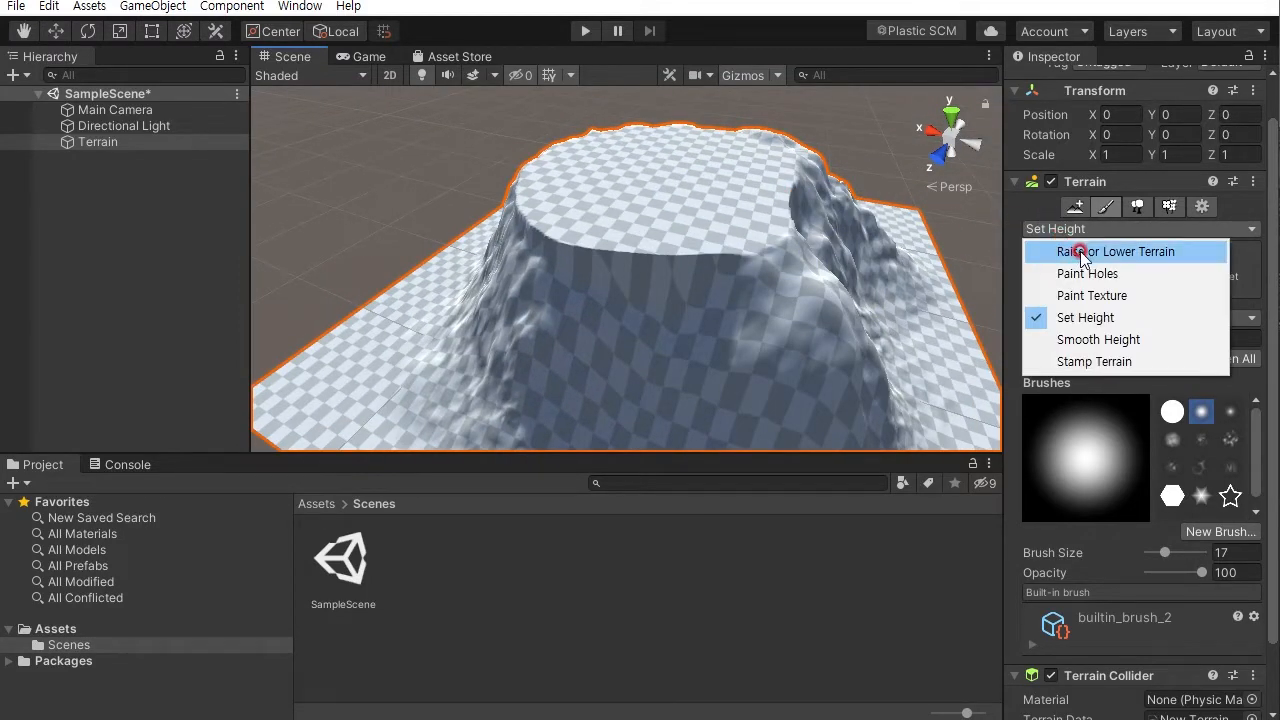
{"action": "left_click", "coordinate": [1112, 342]}
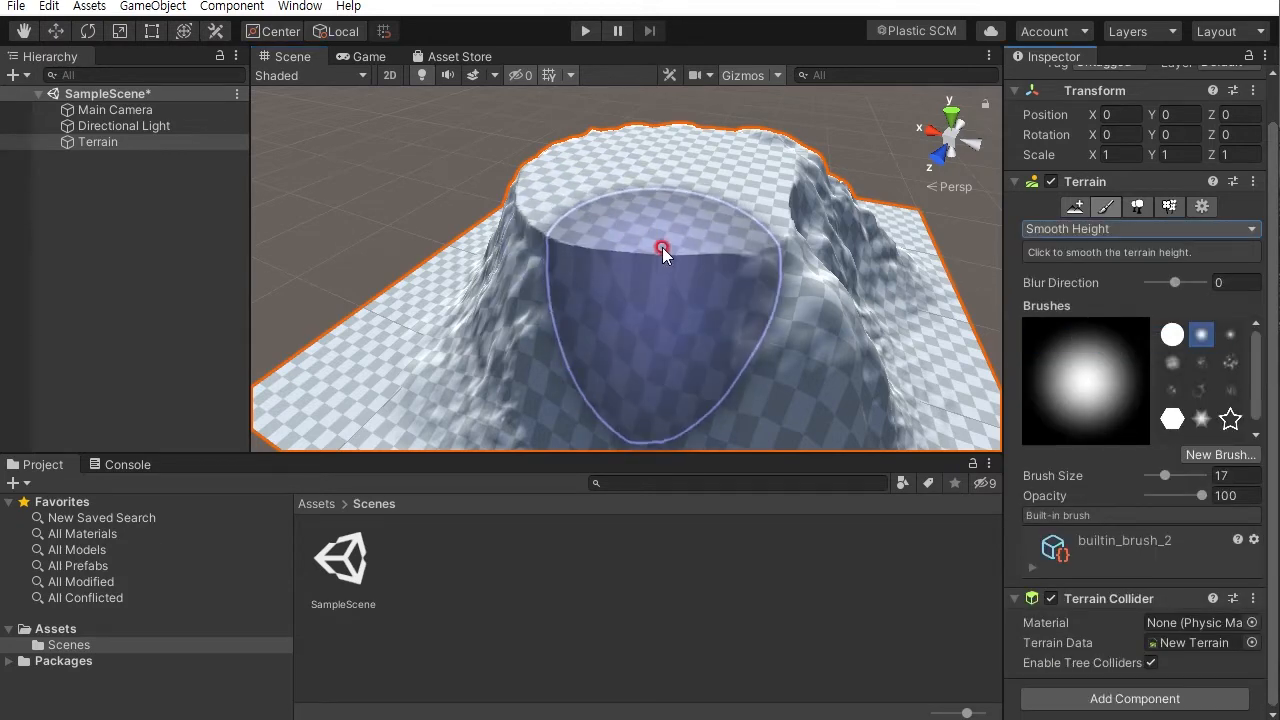
{"action": "mouse_move", "coordinate": [667, 246]}
{"action": "left_mouse_down"}
{"action": "mouse_move", "coordinate": [675, 253]}
{"action": "mouse_move", "coordinate": [651, 230]}
{"action": "mouse_move", "coordinate": [607, 250]}
{"action": "mouse_move", "coordinate": [763, 237]}
{"action": "mouse_move", "coordinate": [563, 209]}
{"action": "mouse_move", "coordinate": [650, 260]}
{"action": "mouse_move", "coordinate": [597, 197]}
{"action": "mouse_move", "coordinate": [529, 171]}
{"action": "mouse_move", "coordinate": [538, 218]}
{"action": "mouse_move", "coordinate": [594, 246]}
{"action": "mouse_move", "coordinate": [543, 225]}
{"action": "mouse_move", "coordinate": [780, 225]}
{"action": "mouse_move", "coordinate": [625, 287]}
{"action": "mouse_move", "coordinate": [651, 317]}
{"action": "left_mouse_up"}
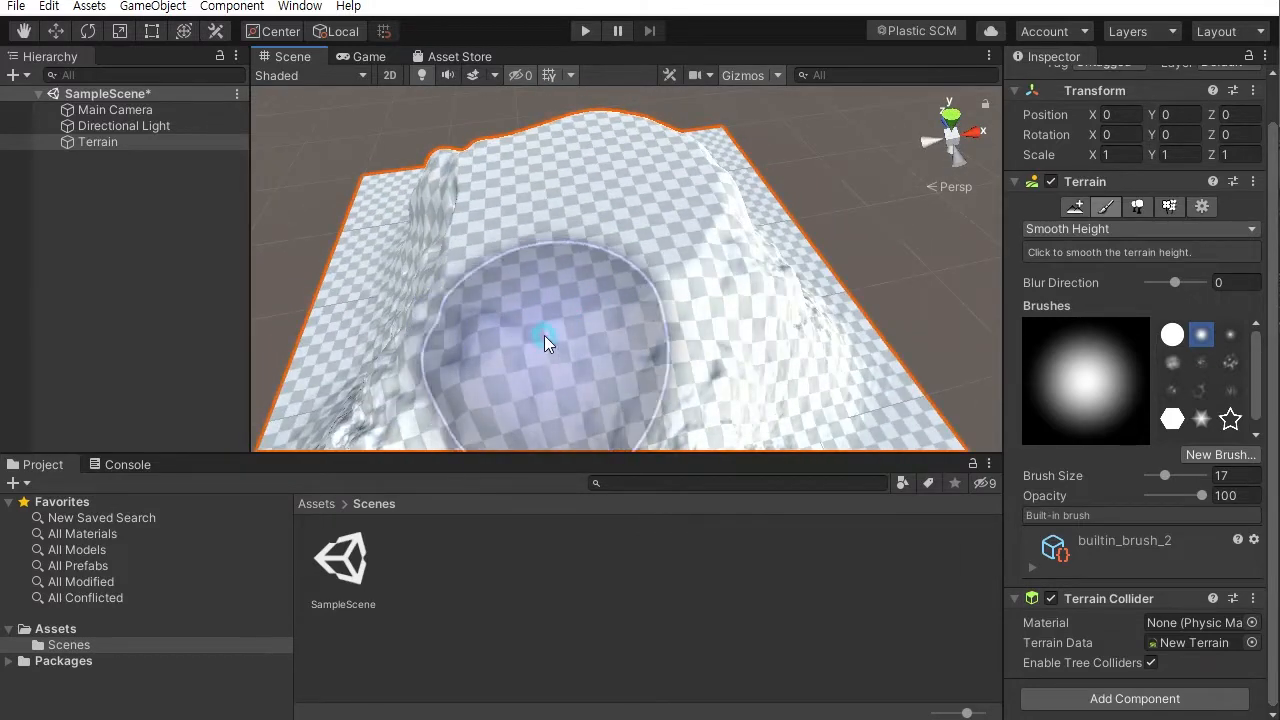
{"action": "mouse_move", "coordinate": [497, 263]}
{"action": "left_mouse_down", "text": "alt"}
{"action": "mouse_move", "coordinate": [789, 274]}
{"action": "mouse_move", "coordinate": [549, 286]}
{"action": "mouse_move", "coordinate": [534, 303]}
{"action": "mouse_move", "coordinate": [575, 320]}
{"action": "left_mouse_up", "text": "alt"}
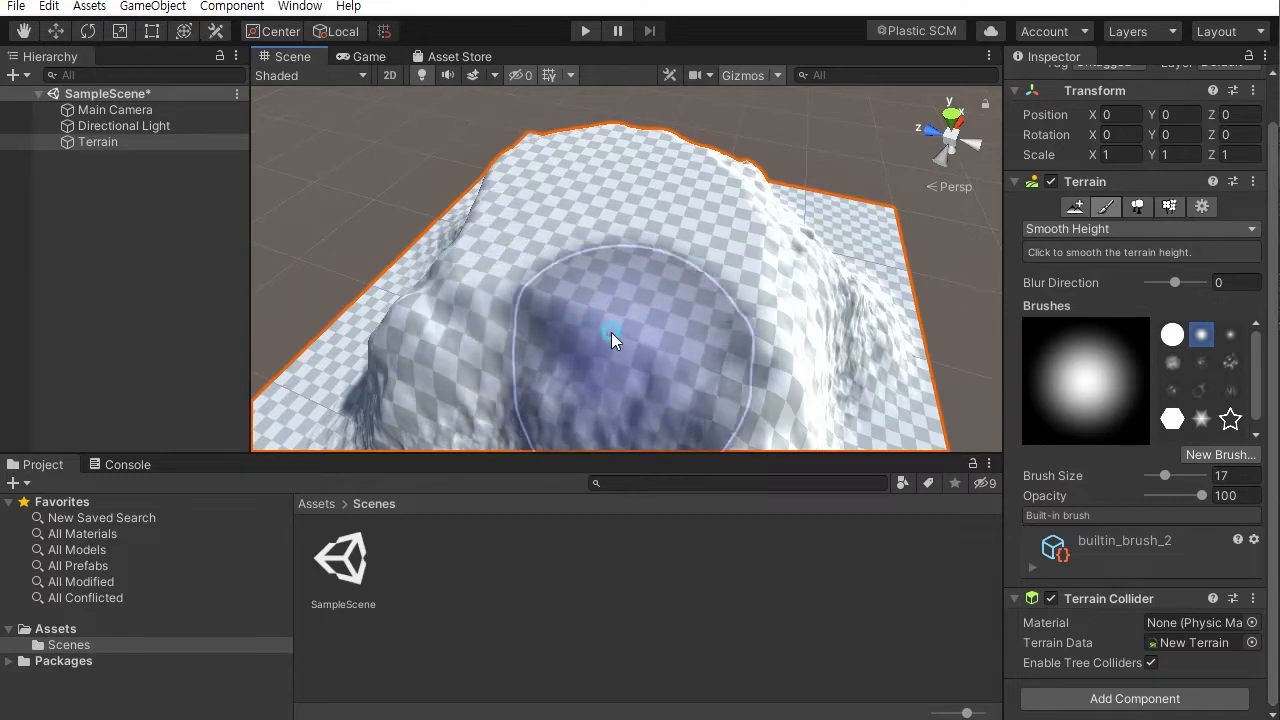
{"action": "mouse_move", "coordinate": [595, 303]}
{"action": "left_mouse_down", "text": "alt"}
{"action": "mouse_move", "coordinate": [737, 131]}
{"action": "mouse_move", "coordinate": [786, 149]}
{"action": "mouse_move", "coordinate": [709, 251]}
{"action": "mouse_move", "coordinate": [556, 225]}
{"action": "mouse_move", "coordinate": [578, 232]}
{"action": "mouse_move", "coordinate": [660, 204]}
{"action": "mouse_move", "coordinate": [472, 164]}
{"action": "mouse_move", "coordinate": [490, 190]}
{"action": "left_mouse_up", "text": "alt"}
{"action": "mouse_move", "coordinate": [580, 245]}
{"action": "right_mouse_down", "text": "alt"}
{"action": "mouse_move", "coordinate": [672, 292]}
{"action": "mouse_move", "coordinate": [691, 261]}
{"action": "right_mouse_up", "text": "alt"}
{"action": "left_click_drag", "start_coordinate": [698, 246], "coordinate": [692, 267], "text": "alt"}
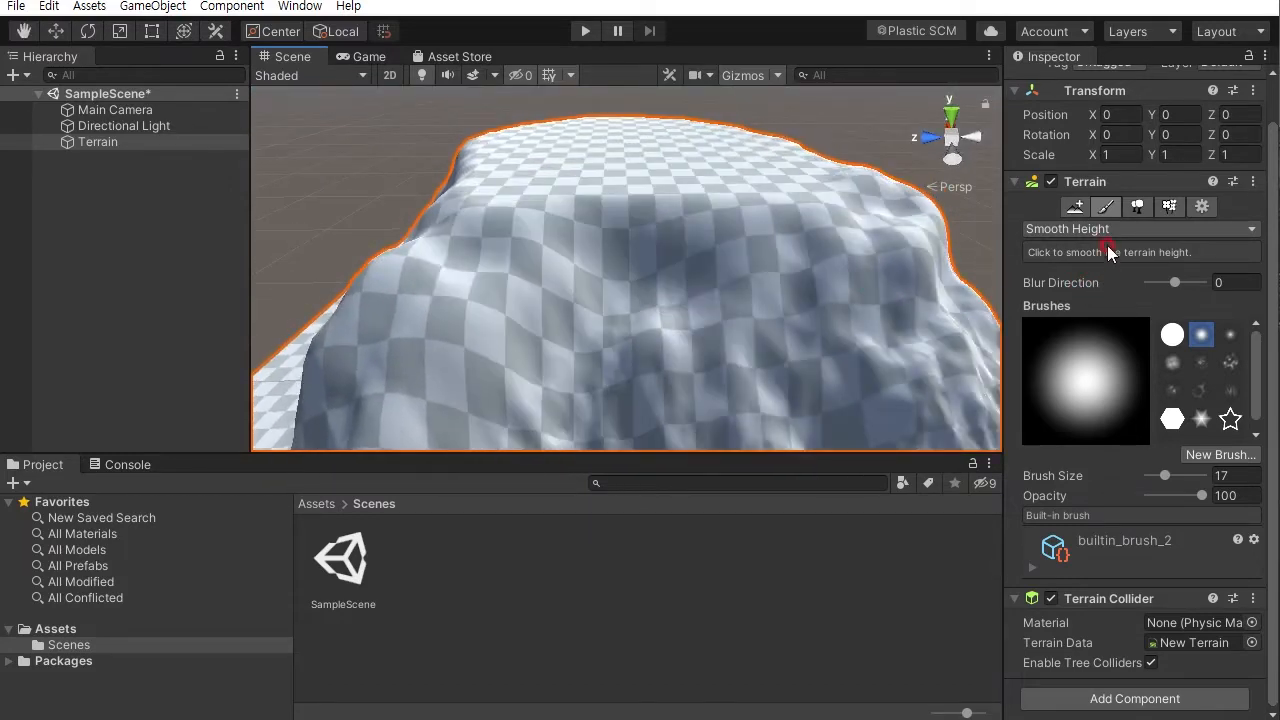
- Switch back to Raise or Lower Terrain and raise a tall peak in the middle of the plateau
{"action": "left_click", "coordinate": [1107, 224]}
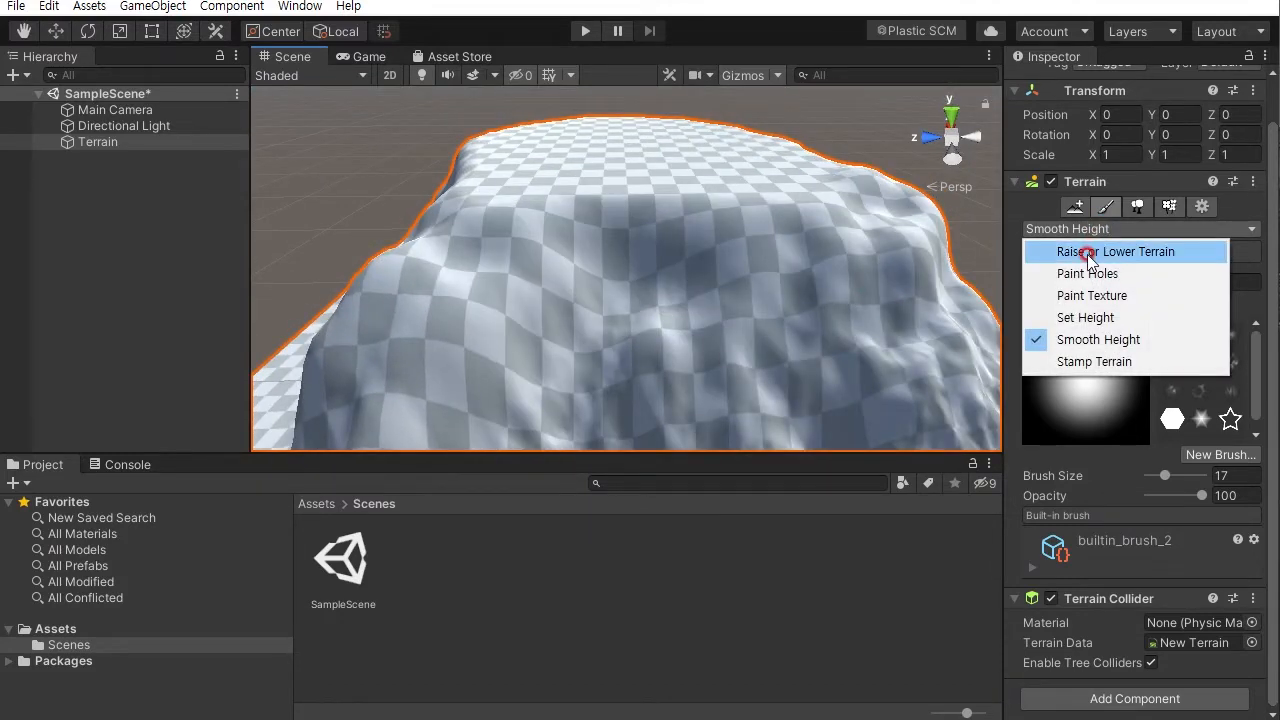
{"action": "left_click", "coordinate": [1088, 255]}
{"action": "right_click_drag", "start_coordinate": [646, 180], "coordinate": [631, 143]}
{"action": "scroll", "coordinate": [631, 143], "scroll_direction": "down", "scroll_amount": 5}
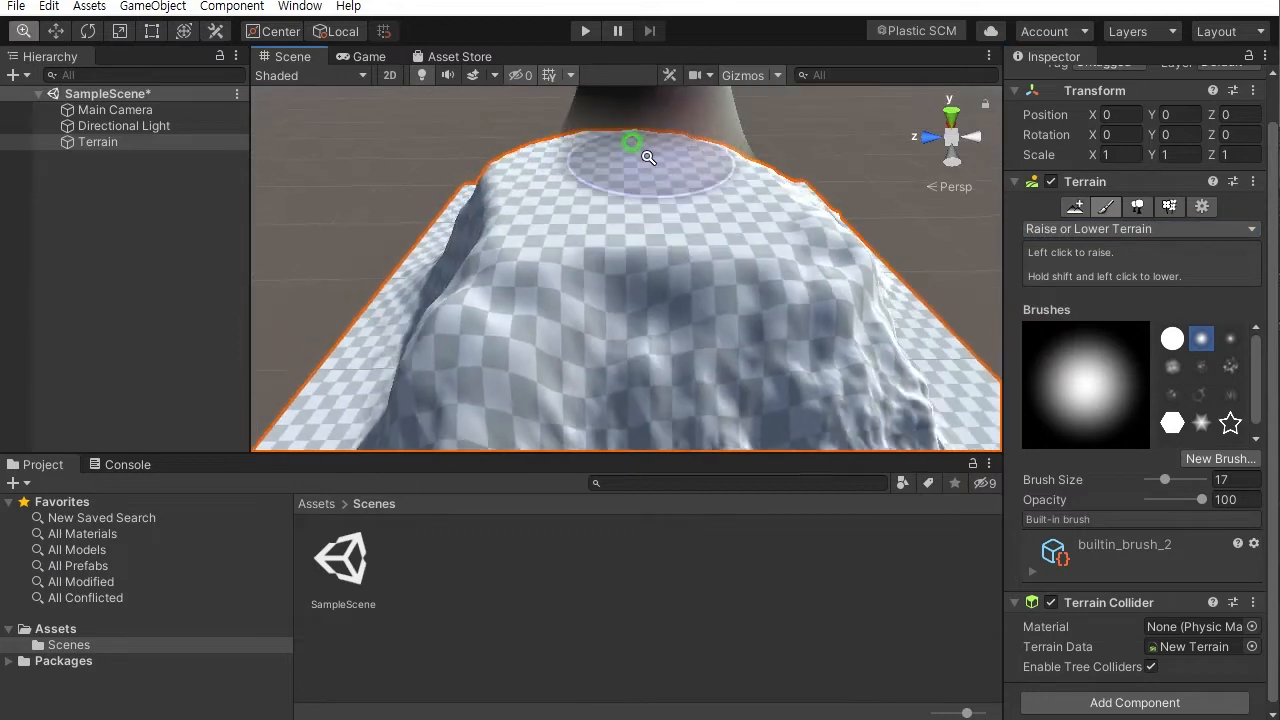
{"action": "right_click_drag", "start_coordinate": [627, 247], "coordinate": [617, 152], "text": "alt"}
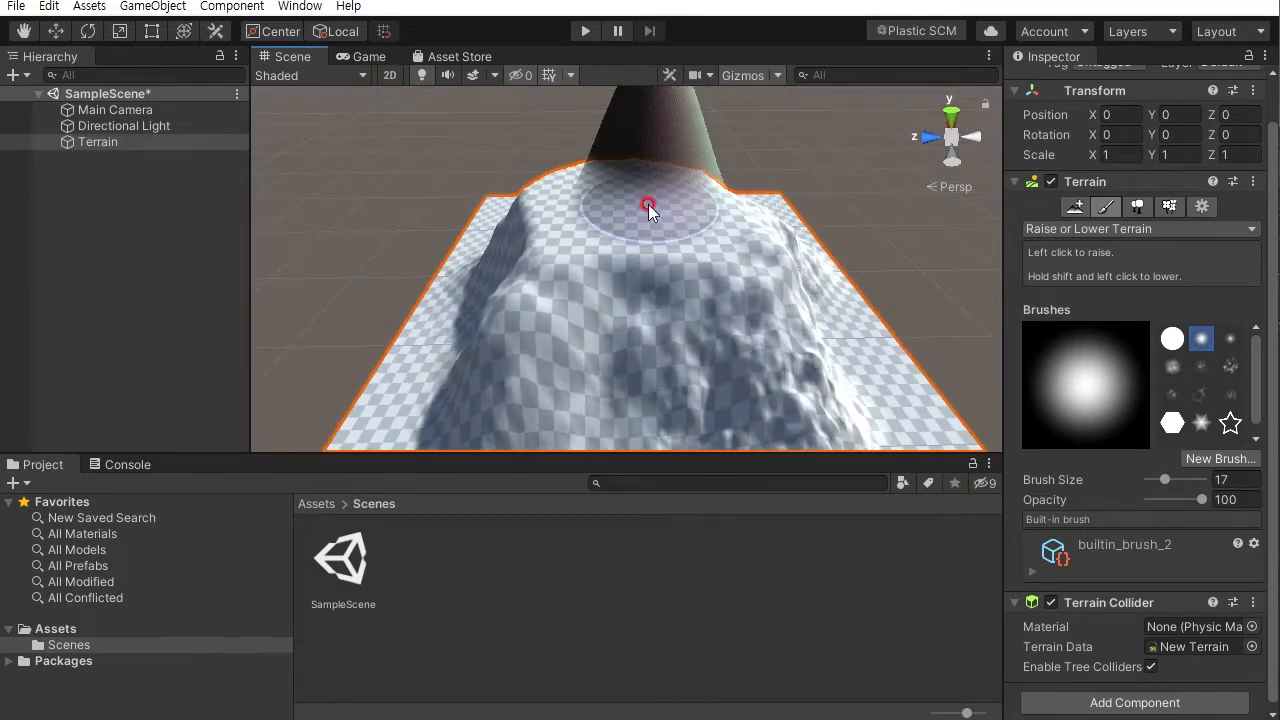
- Undo the last raise stroke on the mountain's peak
{"action": "left_click_drag", "start_coordinate": [646, 210], "coordinate": [628, 208]}
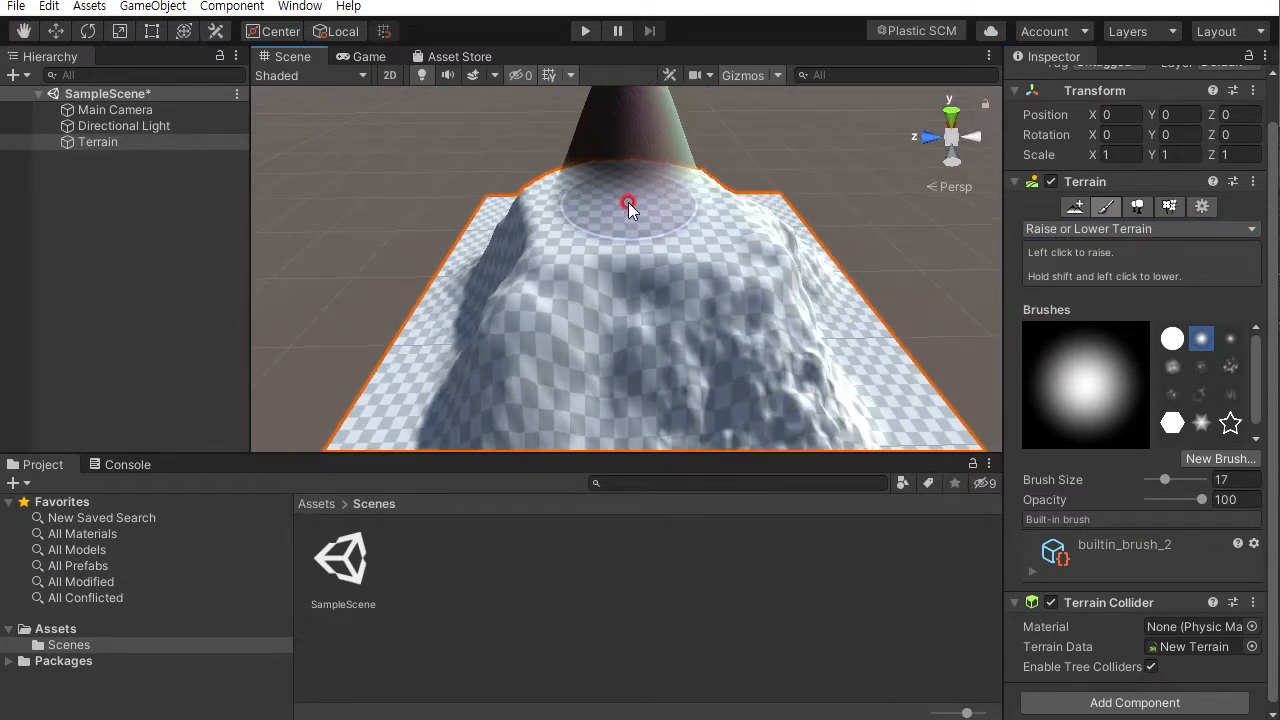
{"action": "key", "text": "ctrl+z"}
- Set the brush opacity to 0.2, pick a noisy textured brush, and raise rough detail on the mountain's slopes
{"action": "left_click_drag", "start_coordinate": [1199, 501], "coordinate": [1100, 498]}
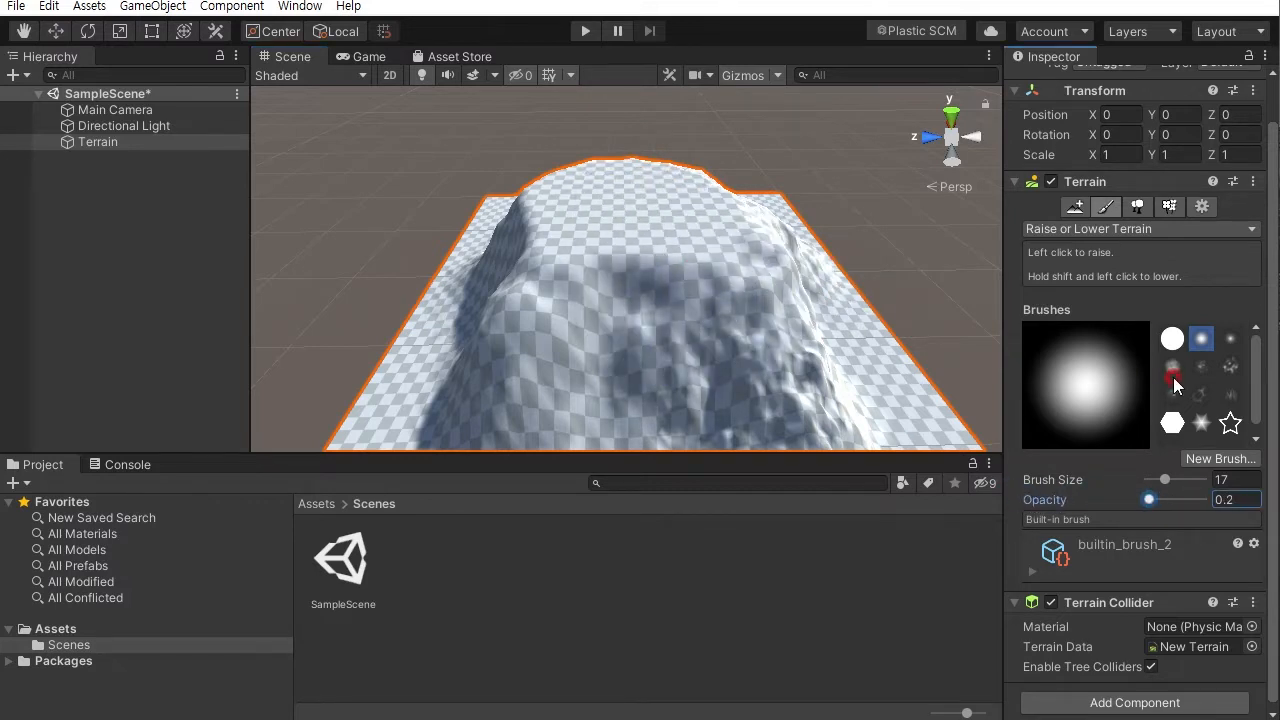
{"action": "left_click", "coordinate": [1173, 370]}
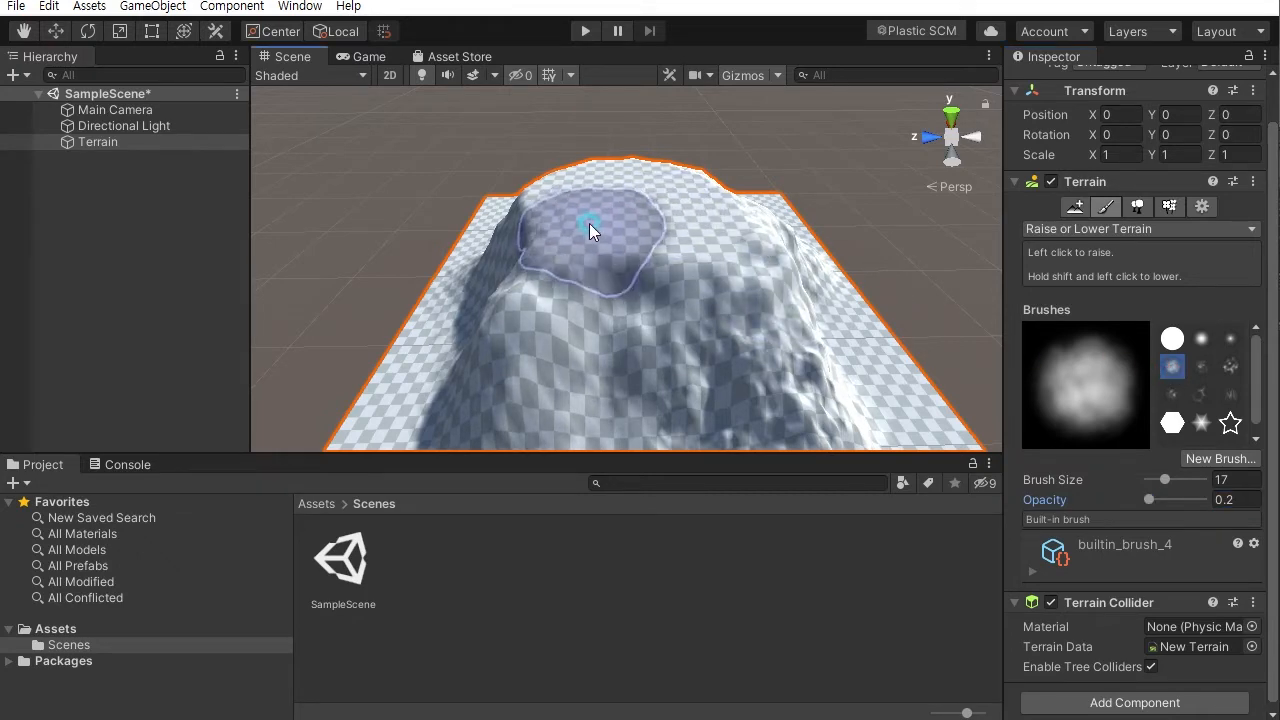
{"action": "mouse_move", "coordinate": [728, 326]}
{"action": "left_mouse_down", "text": "alt"}
{"action": "mouse_move", "coordinate": [846, 451]}
{"action": "mouse_move", "coordinate": [749, 189]}
{"action": "left_mouse_up", "text": "alt"}
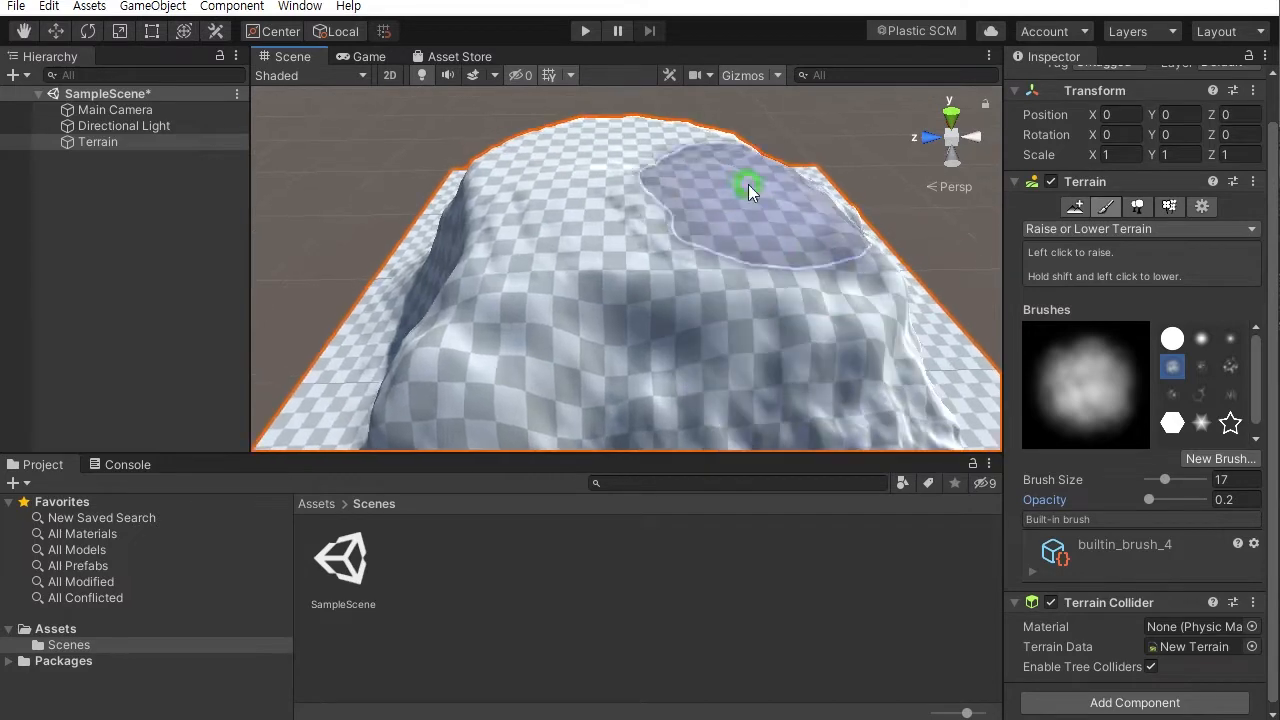
{"action": "mouse_move", "coordinate": [529, 214]}
{"action": "left_mouse_down", "text": "alt"}
{"action": "mouse_move", "coordinate": [849, 126]}
{"action": "mouse_move", "coordinate": [888, 207]}
{"action": "mouse_move", "coordinate": [591, 165]}
{"action": "mouse_move", "coordinate": [668, 216]}
{"action": "mouse_move", "coordinate": [714, 194]}
{"action": "mouse_move", "coordinate": [694, 215]}
{"action": "left_mouse_up", "text": "alt"}
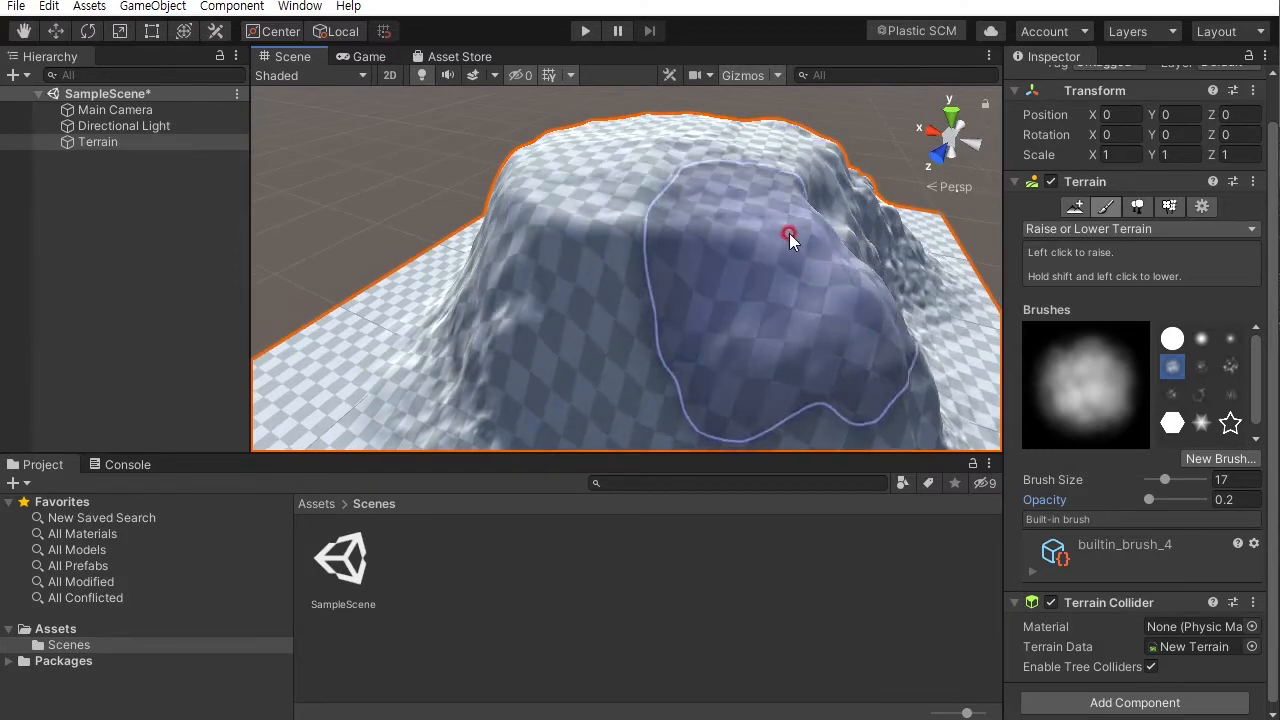
{"action": "mouse_move", "coordinate": [680, 229]}
{"action": "left_mouse_down"}
{"action": "mouse_move", "coordinate": [655, 223]}
{"action": "mouse_move", "coordinate": [606, 257]}
{"action": "mouse_move", "coordinate": [749, 251]}
{"action": "mouse_move", "coordinate": [1008, 345]}
{"action": "left_mouse_up"}
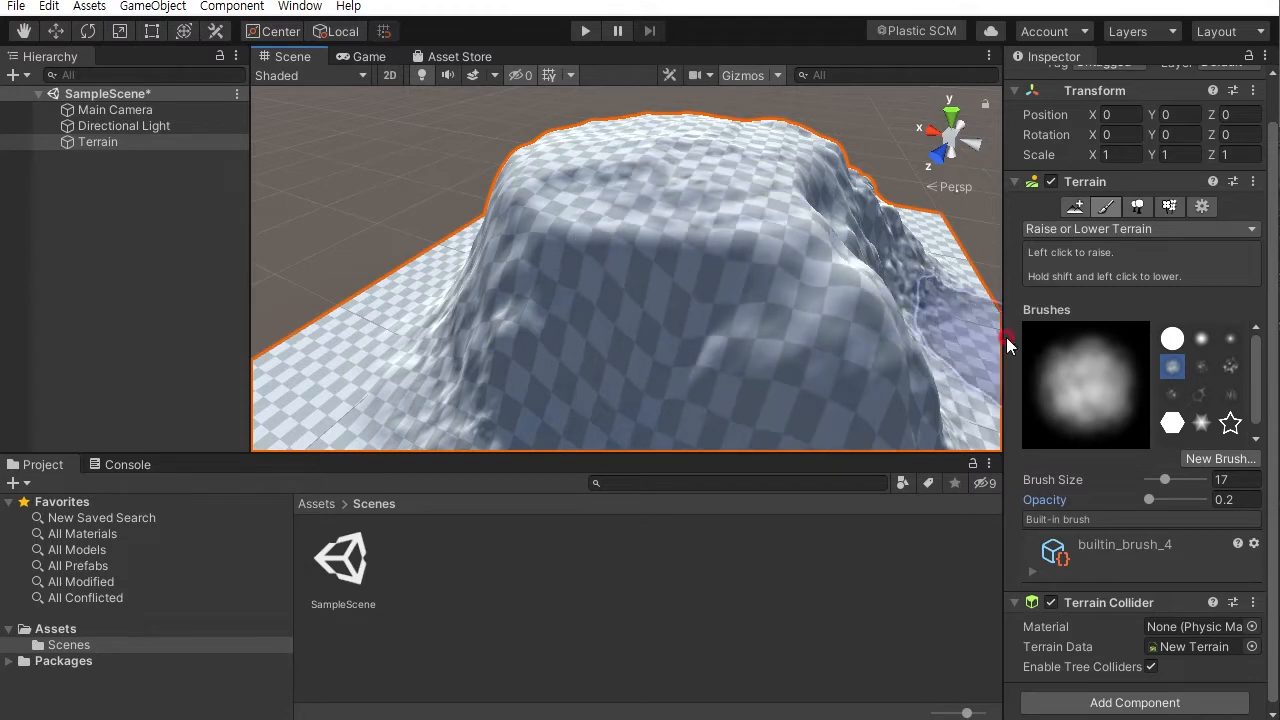
- Set the brush size to 6 and add small rough bumps across the mountain's sides and top
{"action": "left_click", "coordinate": [1163, 484]}
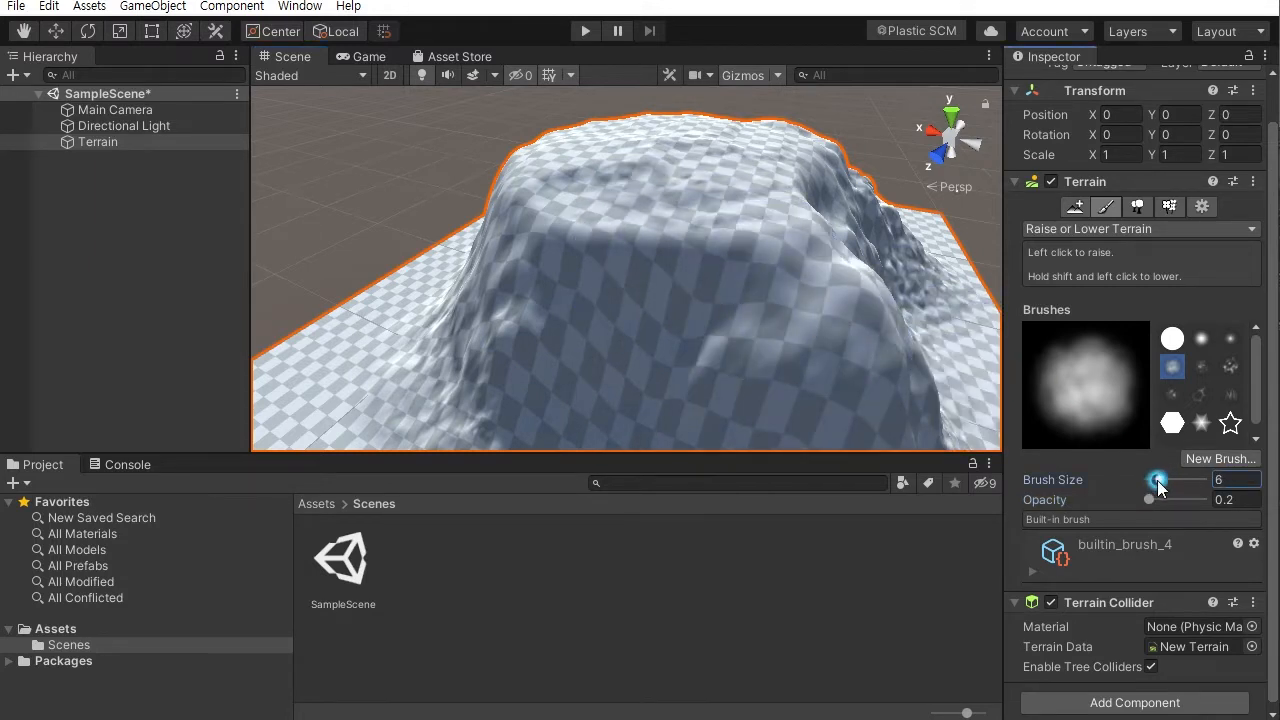
{"action": "mouse_move", "coordinate": [703, 258]}
{"action": "left_mouse_down"}
{"action": "mouse_move", "coordinate": [575, 242]}
{"action": "mouse_move", "coordinate": [629, 268]}
{"action": "mouse_move", "coordinate": [739, 273]}
{"action": "mouse_move", "coordinate": [704, 266]}
{"action": "left_mouse_up"}
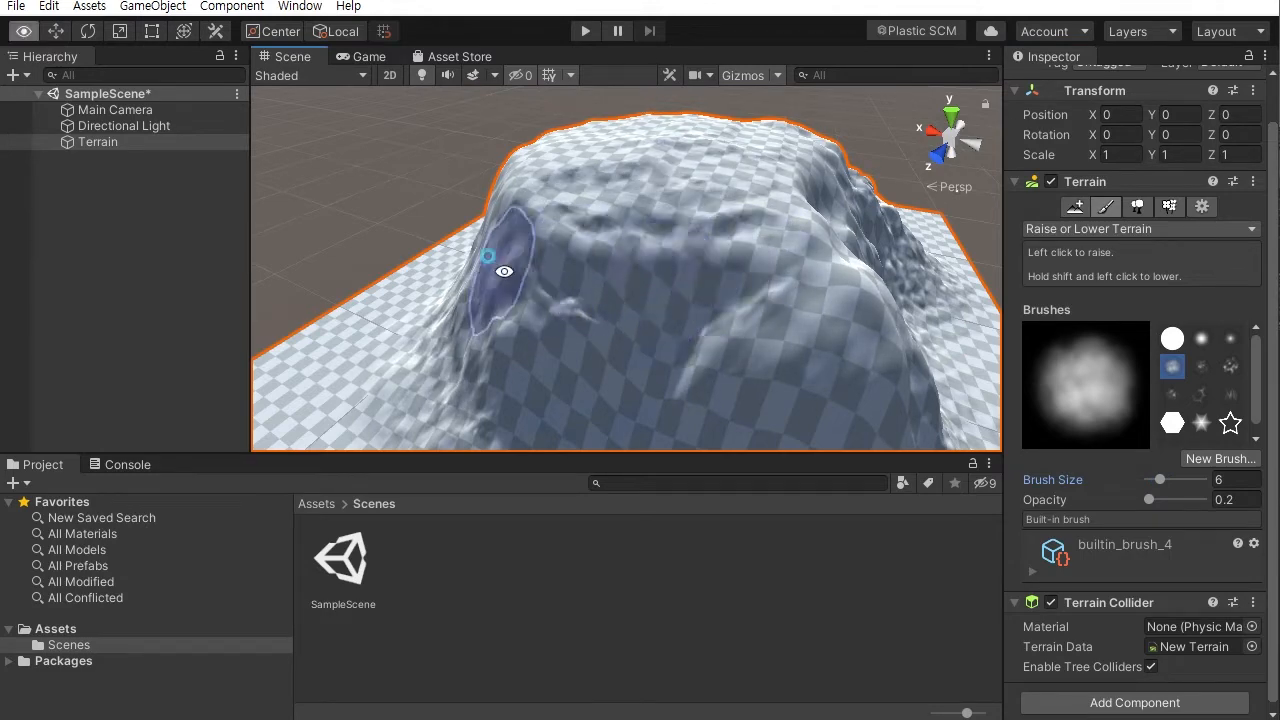
{"action": "left_click_drag", "start_coordinate": [504, 271], "coordinate": [700, 262], "text": "alt"}
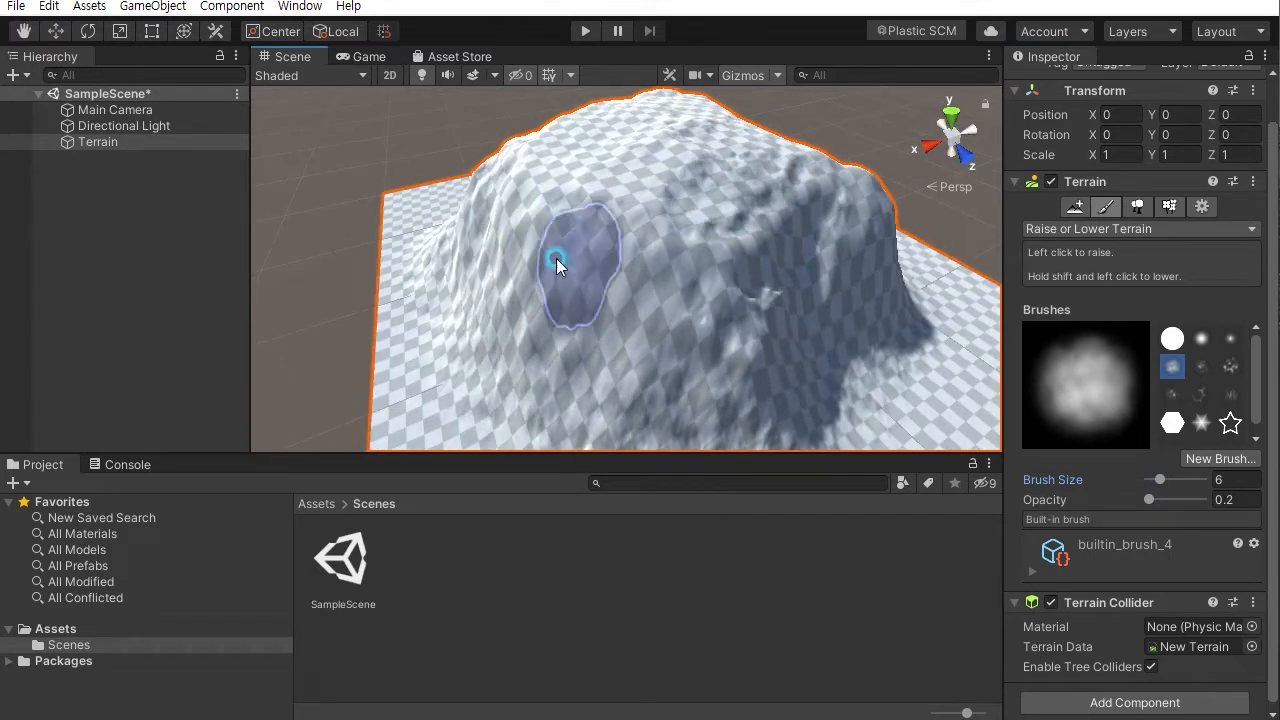
{"action": "left_click_drag", "start_coordinate": [556, 258], "coordinate": [757, 251], "text": "alt"}
{"action": "left_click_drag", "start_coordinate": [617, 247], "coordinate": [829, 243], "text": "alt"}
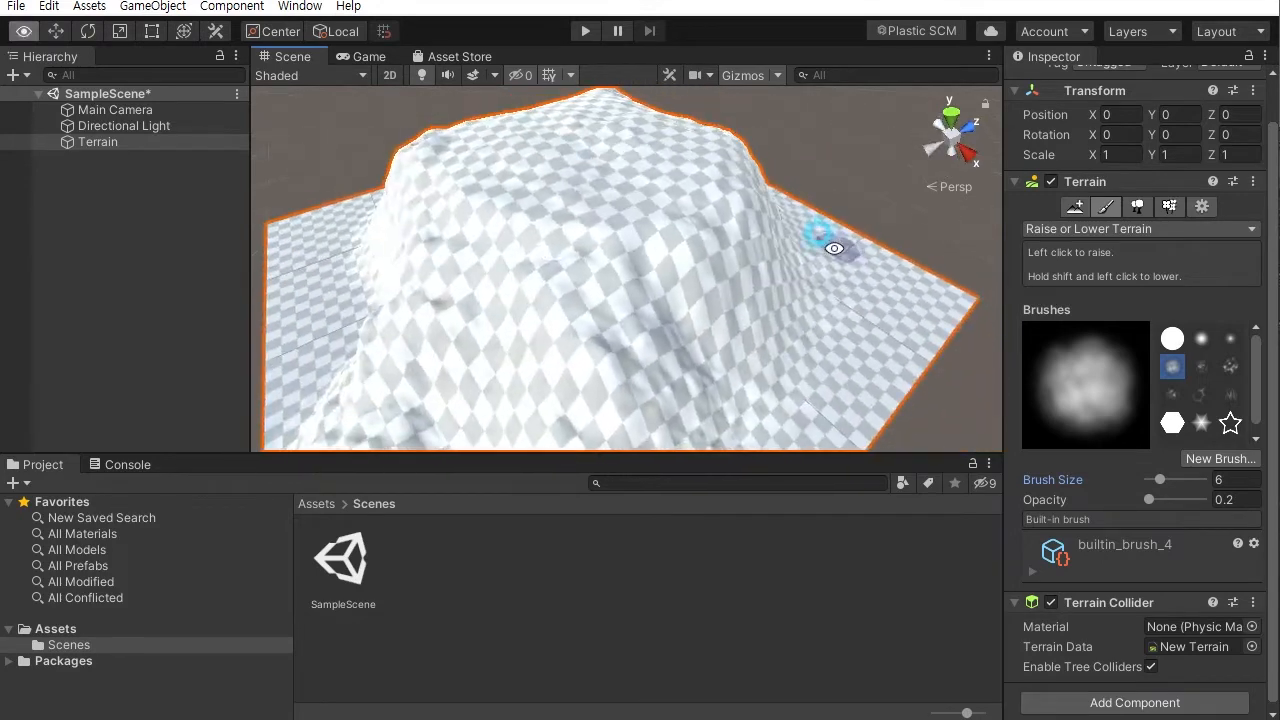
{"action": "mouse_move", "coordinate": [648, 232]}
{"action": "left_mouse_down", "text": "alt"}
{"action": "mouse_move", "coordinate": [651, 214]}
{"action": "mouse_move", "coordinate": [592, 248]}
{"action": "left_mouse_up", "text": "alt"}
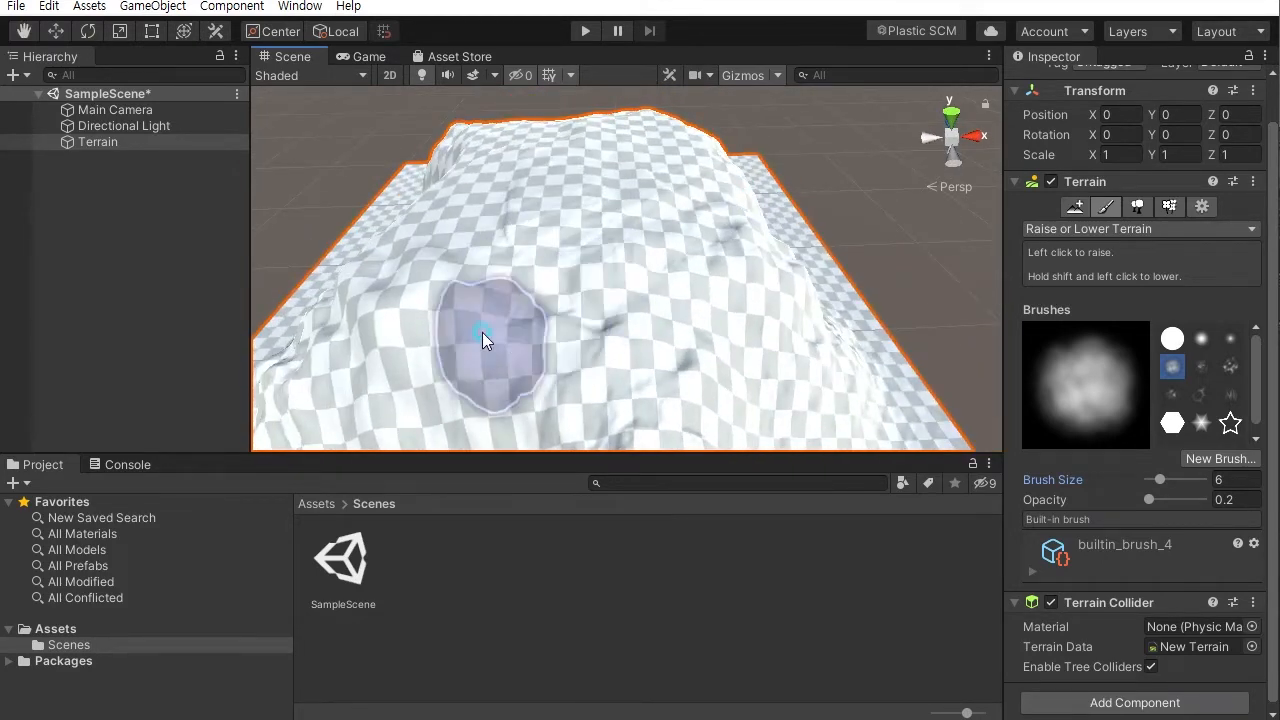
{"action": "left_click_drag", "start_coordinate": [380, 329], "coordinate": [771, 266], "text": "alt"}
{"action": "mouse_move", "coordinate": [661, 292]}
{"action": "left_mouse_down", "text": "alt"}
{"action": "mouse_move", "coordinate": [409, 277]}
{"action": "mouse_move", "coordinate": [809, 237]}
{"action": "mouse_move", "coordinate": [763, 177]}
{"action": "mouse_move", "coordinate": [640, 214]}
{"action": "mouse_move", "coordinate": [740, 286]}
{"action": "left_mouse_up", "text": "alt"}
{"action": "left_click_drag", "start_coordinate": [549, 257], "coordinate": [587, 273]}
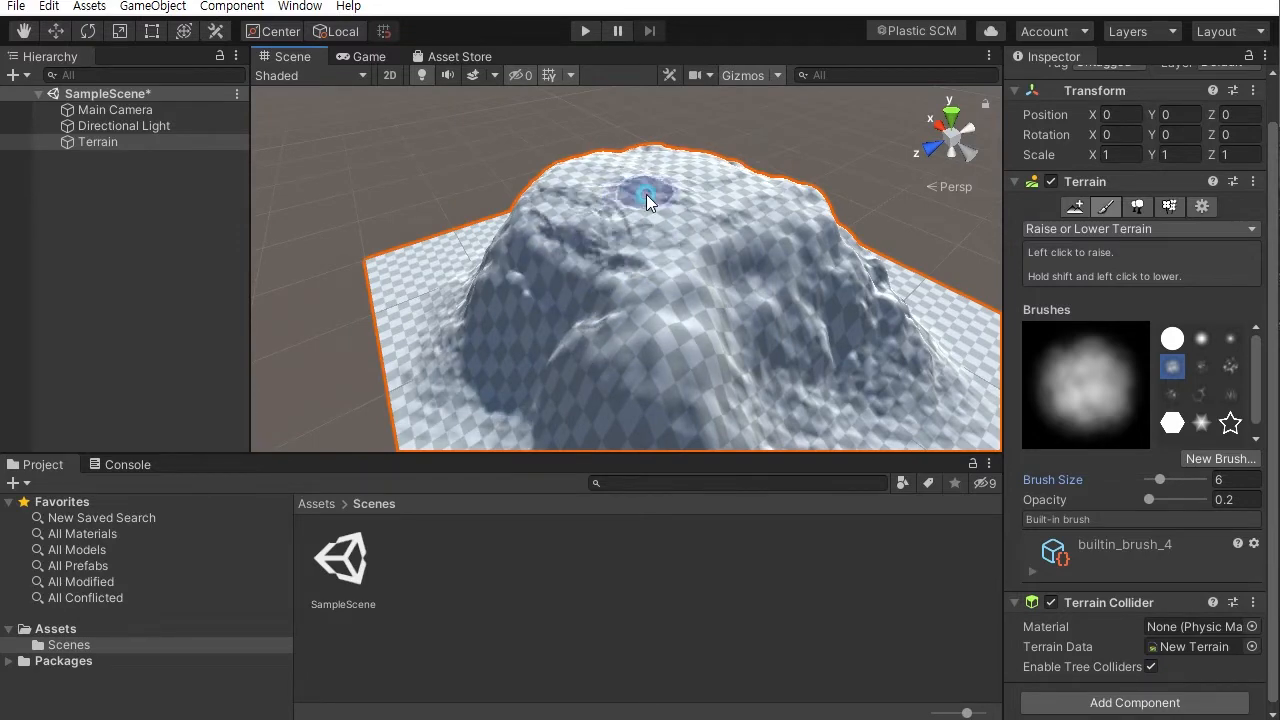
{"action": "mouse_move", "coordinate": [533, 240]}
{"action": "left_mouse_down", "text": "alt"}
{"action": "mouse_move", "coordinate": [489, 206]}
{"action": "mouse_move", "coordinate": [651, 214]}
{"action": "mouse_move", "coordinate": [710, 275]}
{"action": "mouse_move", "coordinate": [691, 194]}
{"action": "mouse_move", "coordinate": [594, 286]}
{"action": "mouse_move", "coordinate": [469, 298]}
{"action": "mouse_move", "coordinate": [608, 271]}
{"action": "mouse_move", "coordinate": [720, 334]}
{"action": "mouse_move", "coordinate": [760, 330]}
{"action": "left_mouse_up", "text": "alt"}
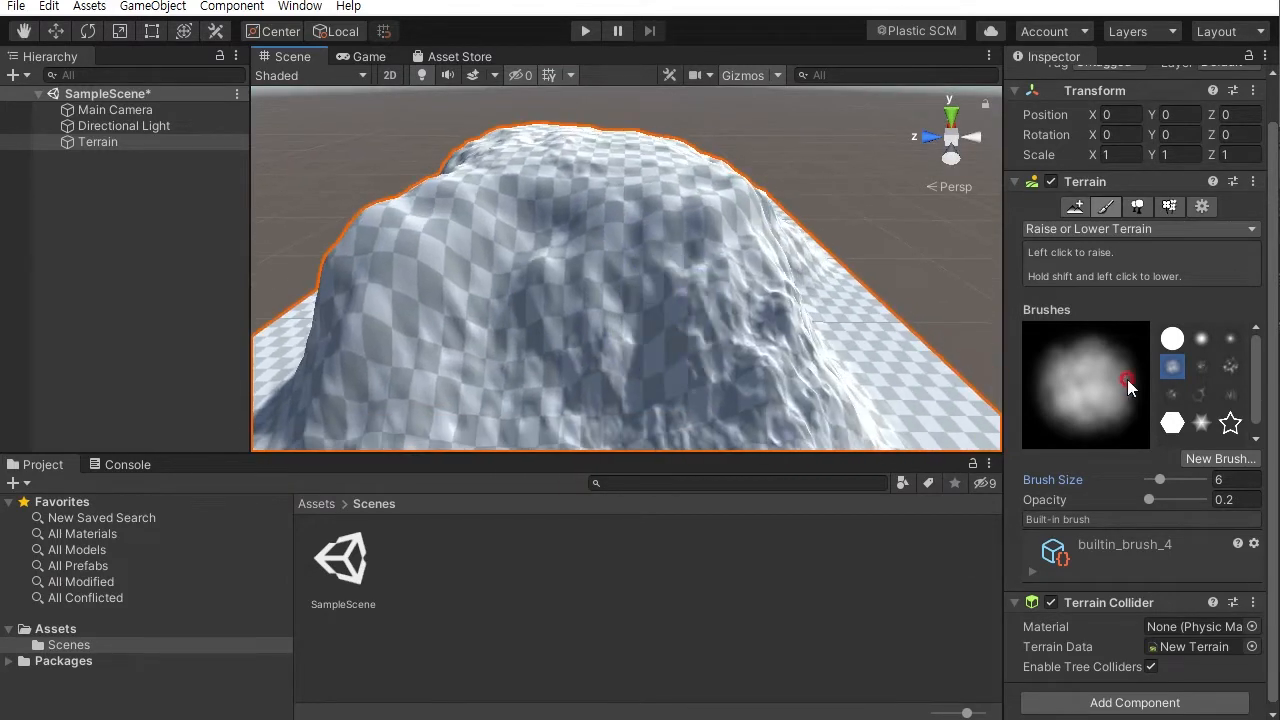
- Inspect the sculpted mountain from several angles and distances
{"action": "left_click", "coordinate": [1097, 231]}
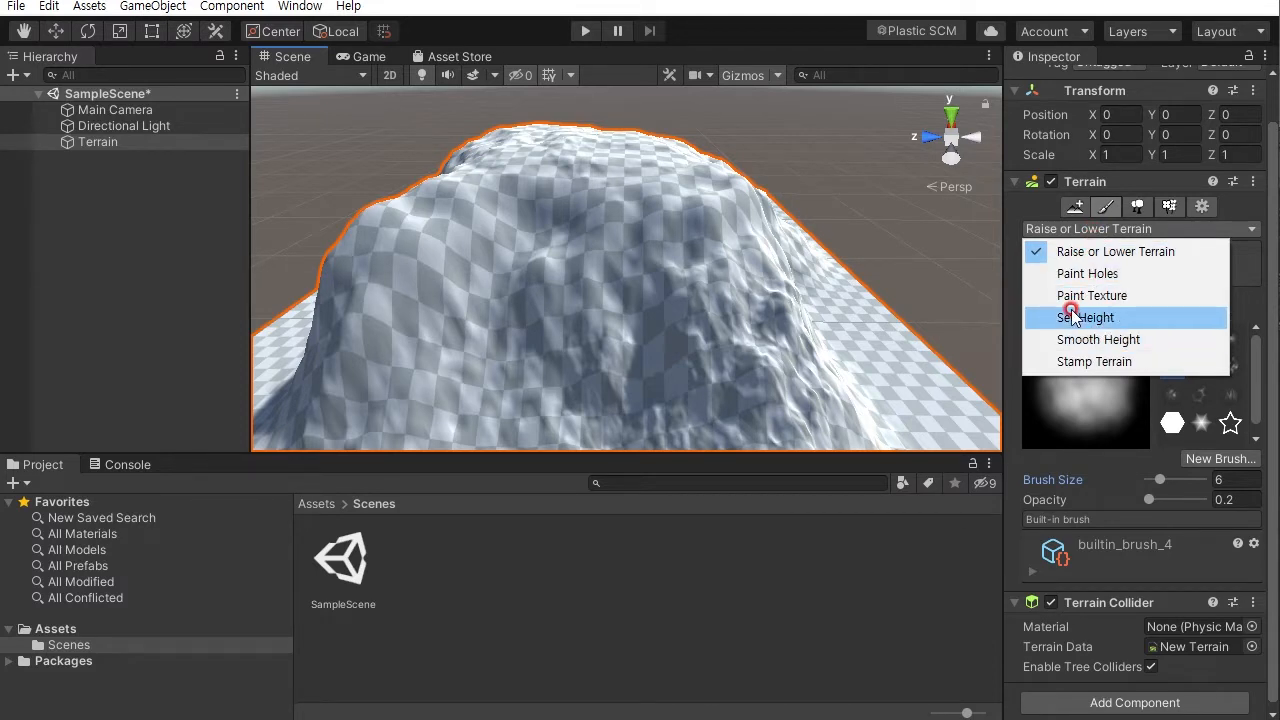
{"action": "left_click", "coordinate": [1040, 497]}
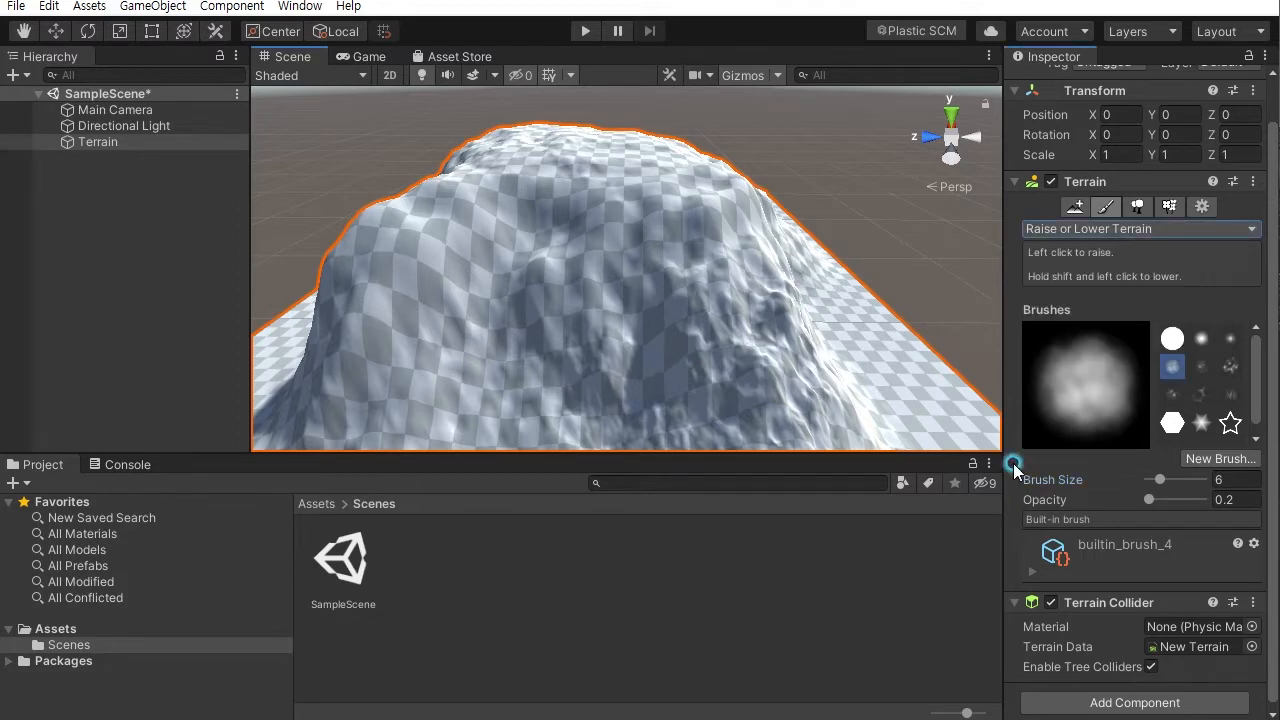
{"action": "left_click_drag", "start_coordinate": [683, 334], "coordinate": [737, 294], "text": "alt"}
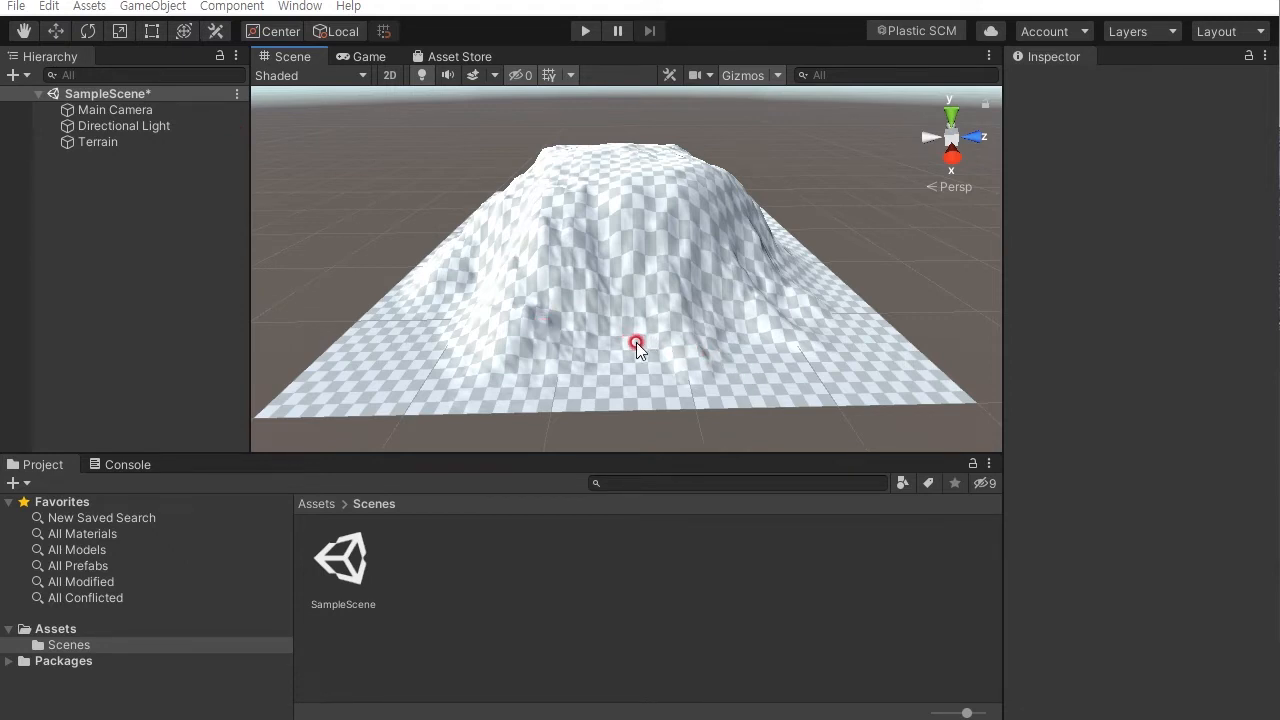
{"action": "left_click_drag", "start_coordinate": [684, 291], "coordinate": [688, 375], "text": "alt"}
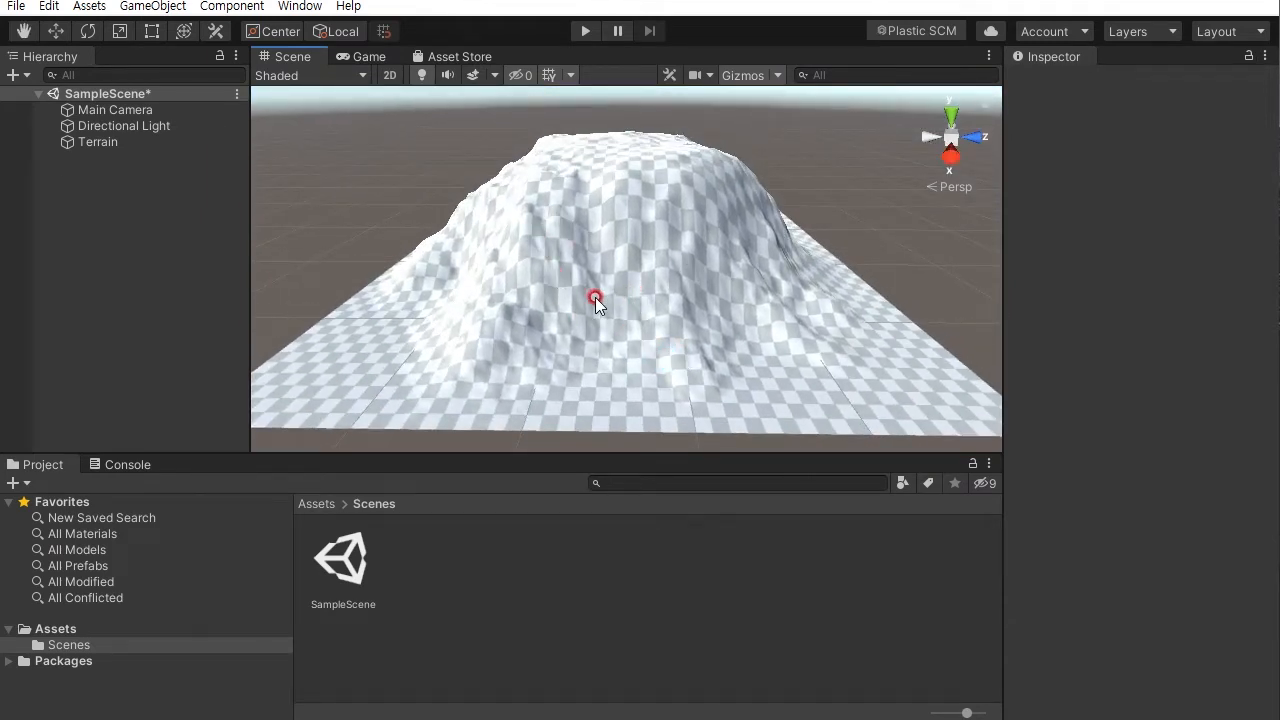
{"action": "left_click_drag", "start_coordinate": [459, 348], "coordinate": [554, 370], "text": "alt"}
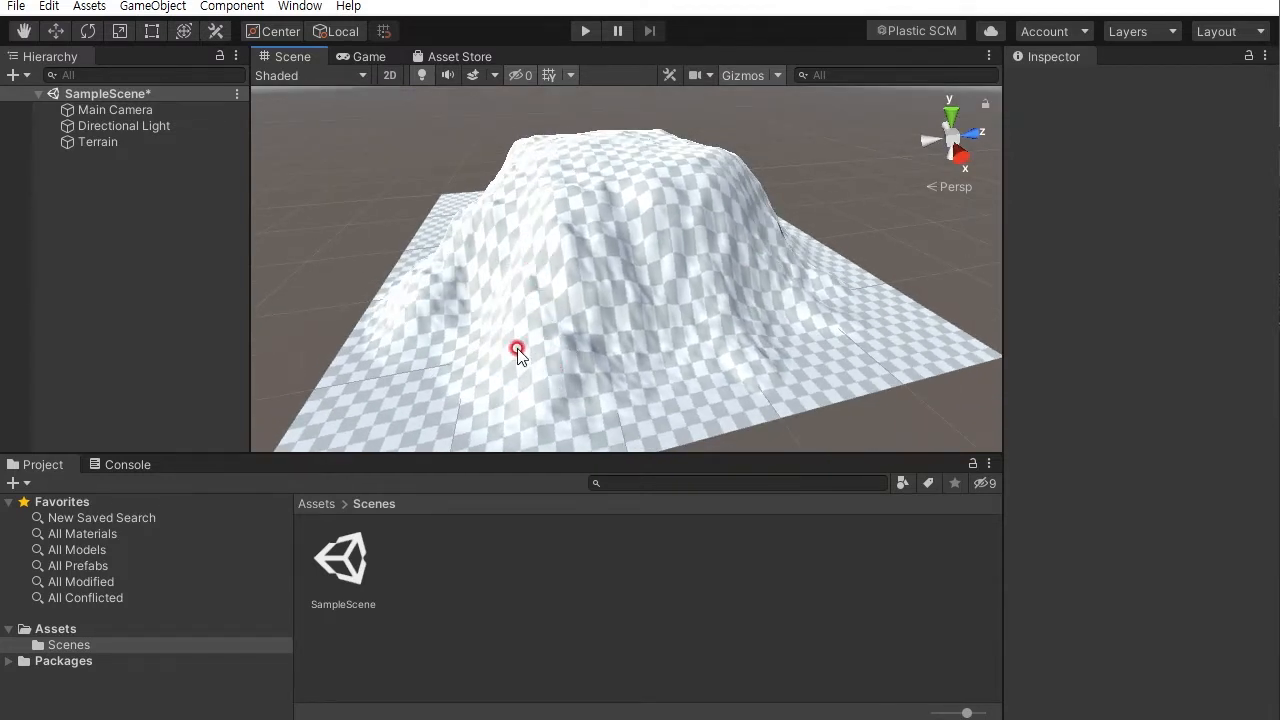
{"action": "left_click_drag", "start_coordinate": [579, 265], "coordinate": [559, 202], "text": "alt"}
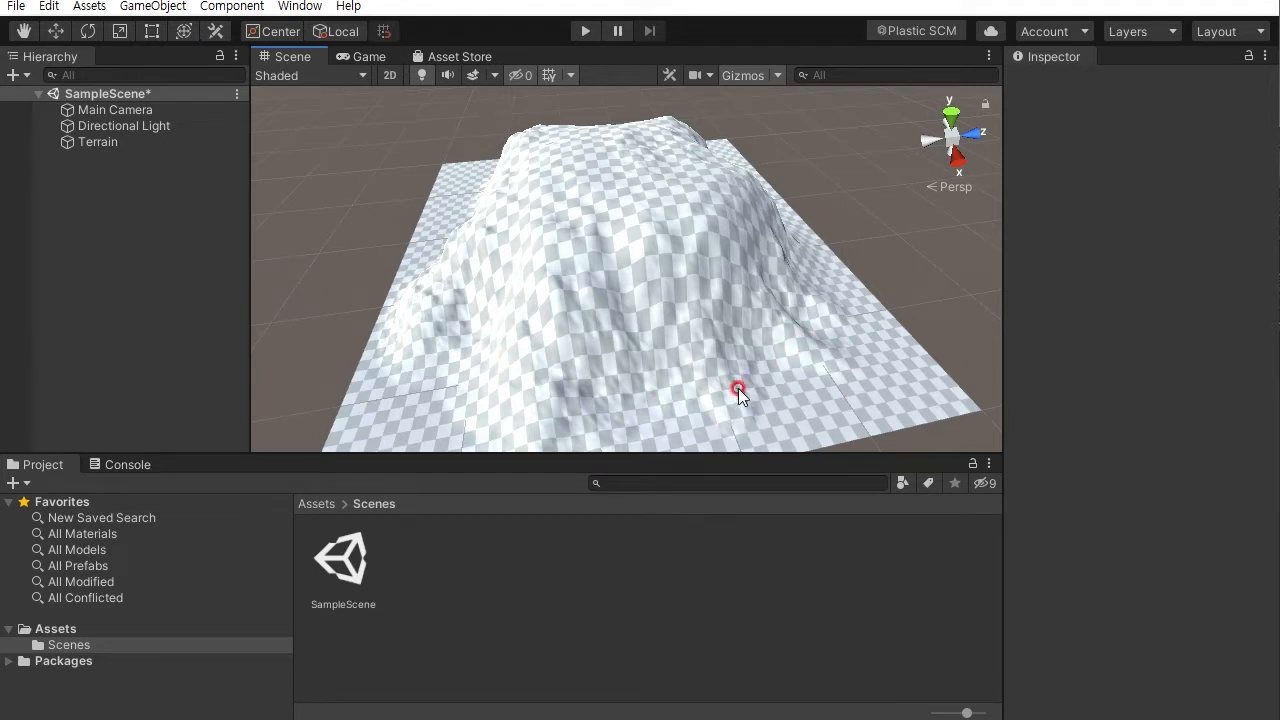
{"action": "left_click_drag", "start_coordinate": [770, 349], "coordinate": [689, 304], "text": "alt"}
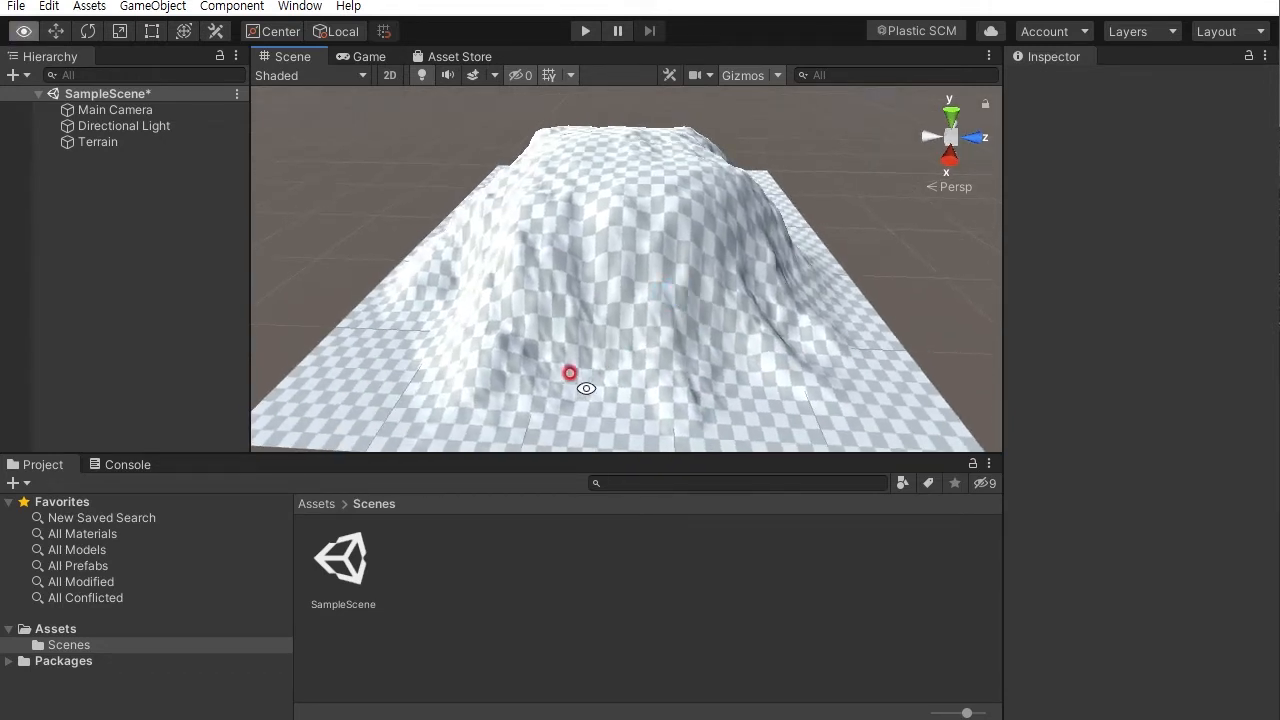
{"action": "left_click_drag", "start_coordinate": [585, 388], "coordinate": [580, 390], "text": "alt"}
{"action": "left_click_drag", "start_coordinate": [429, 319], "coordinate": [894, 334], "text": "alt"}
{"action": "right_click_drag", "start_coordinate": [894, 334], "coordinate": [750, 317], "text": "alt"}
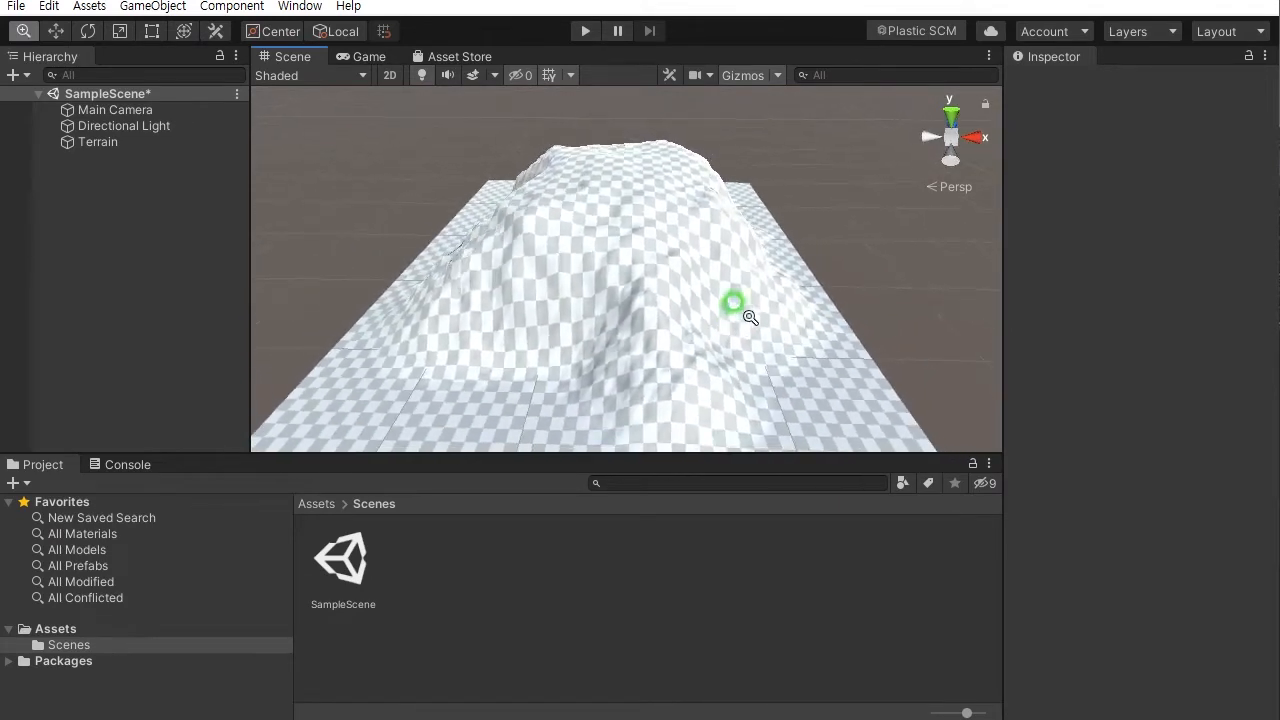
{"action": "middle_click_drag", "start_coordinate": [733, 302], "coordinate": [731, 286], "text": "alt"}
{"action": "left_click_drag", "start_coordinate": [731, 287], "coordinate": [710, 323], "text": "alt"}
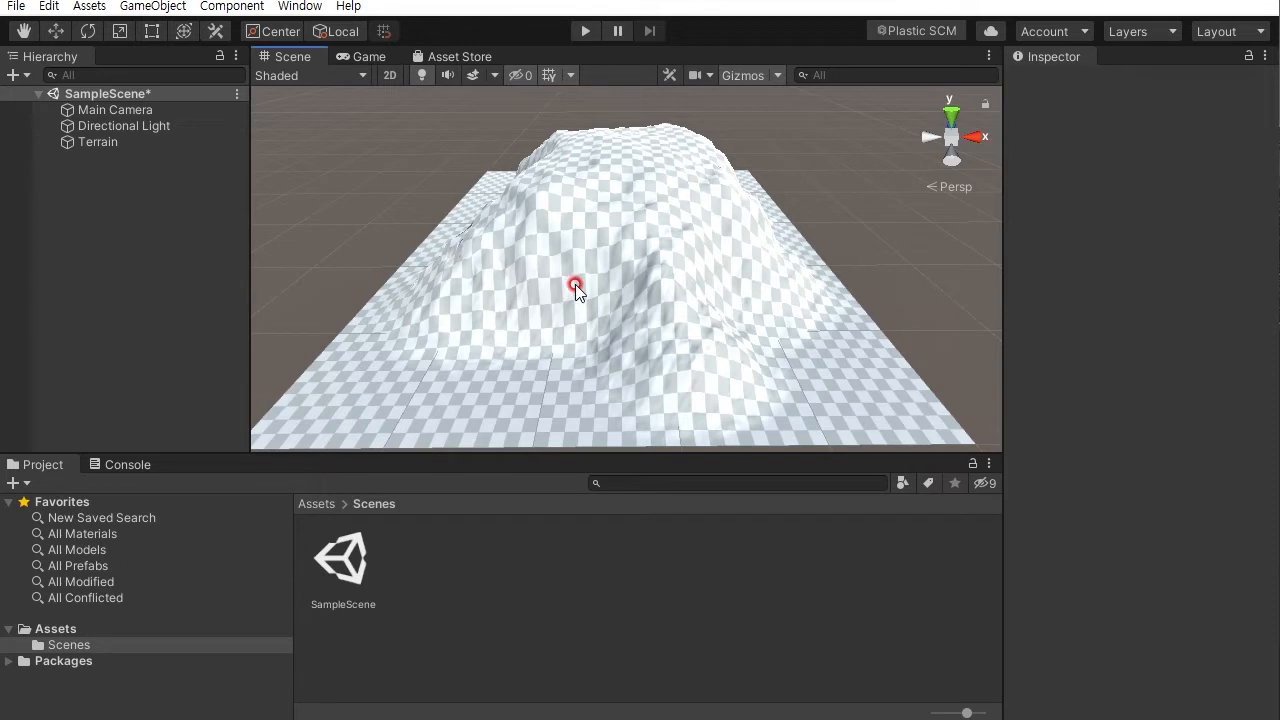
- Switch to File Explorer and locate the Standard Assets for Unity 20184.unitypackage file, then return to the editor
{"action": "left_click", "coordinate": [534, 578]}
{"action": "key", "text": "alt+Tab"}
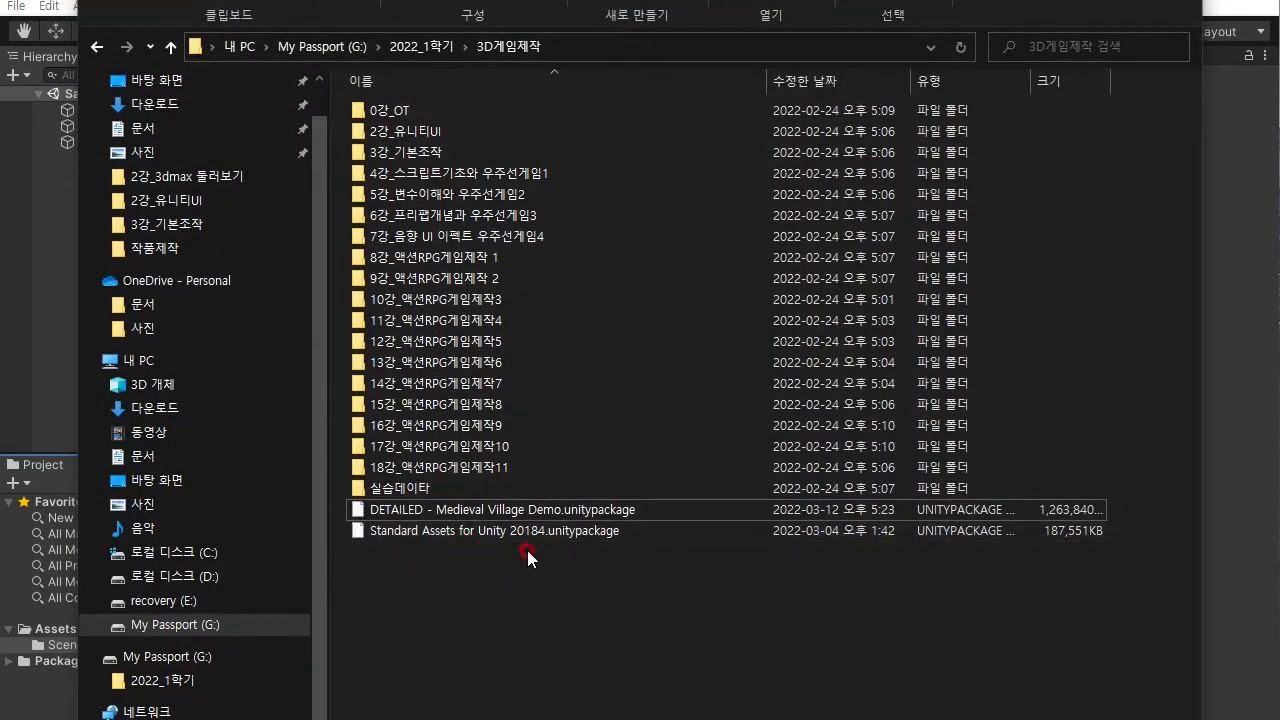
{"action": "left_click_drag", "start_coordinate": [643, 557], "coordinate": [474, 513]}
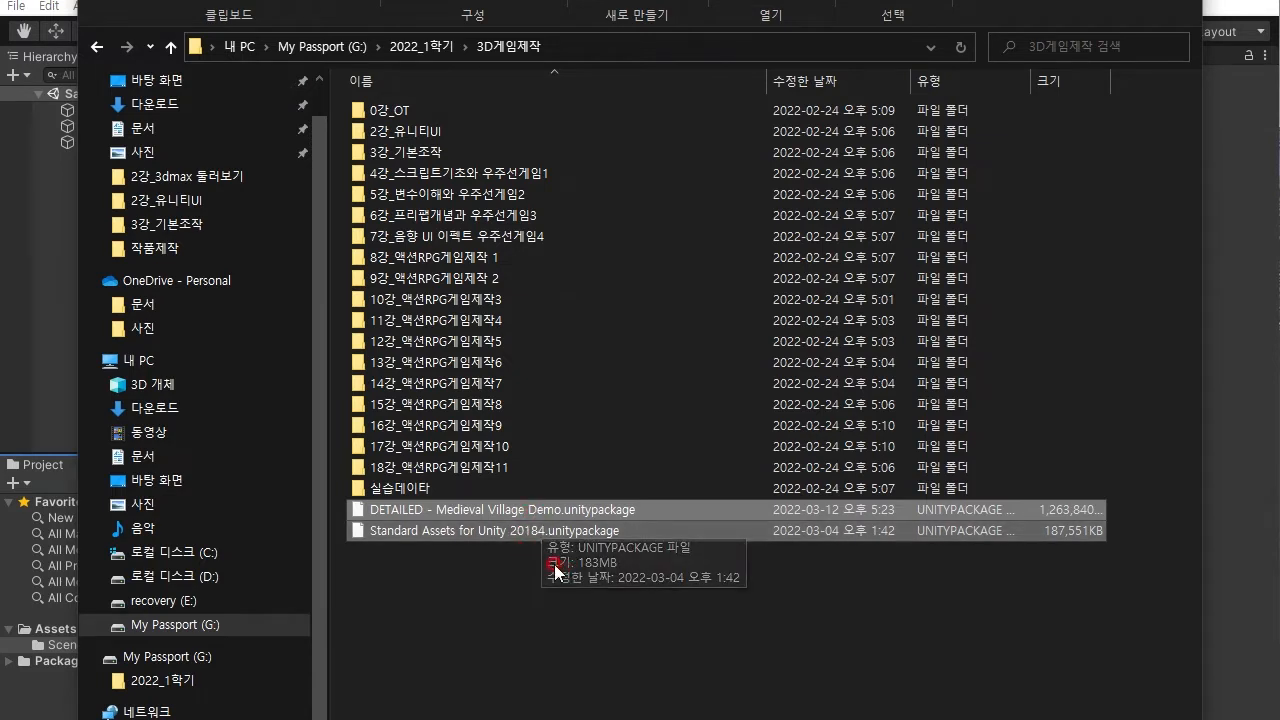
{"action": "left_click", "coordinate": [480, 575]}
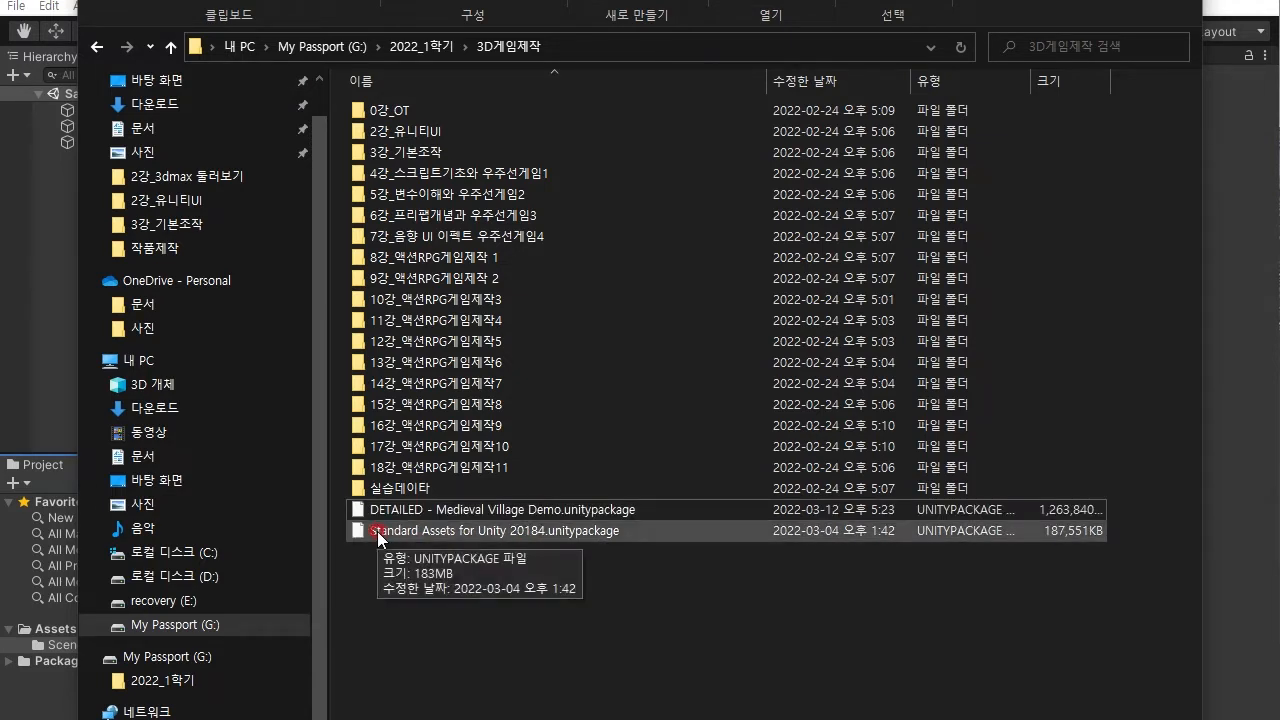
{"action": "left_click", "coordinate": [469, 533]}
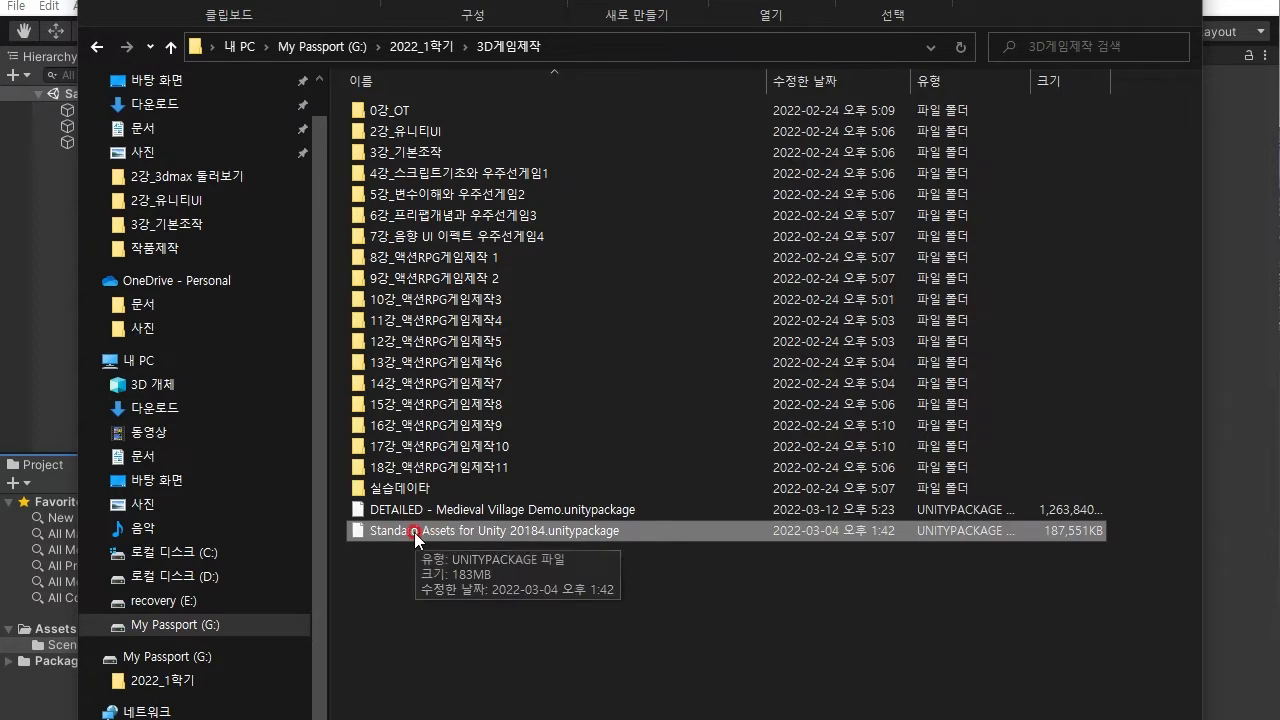
{"action": "left_click", "coordinate": [1093, 0]}
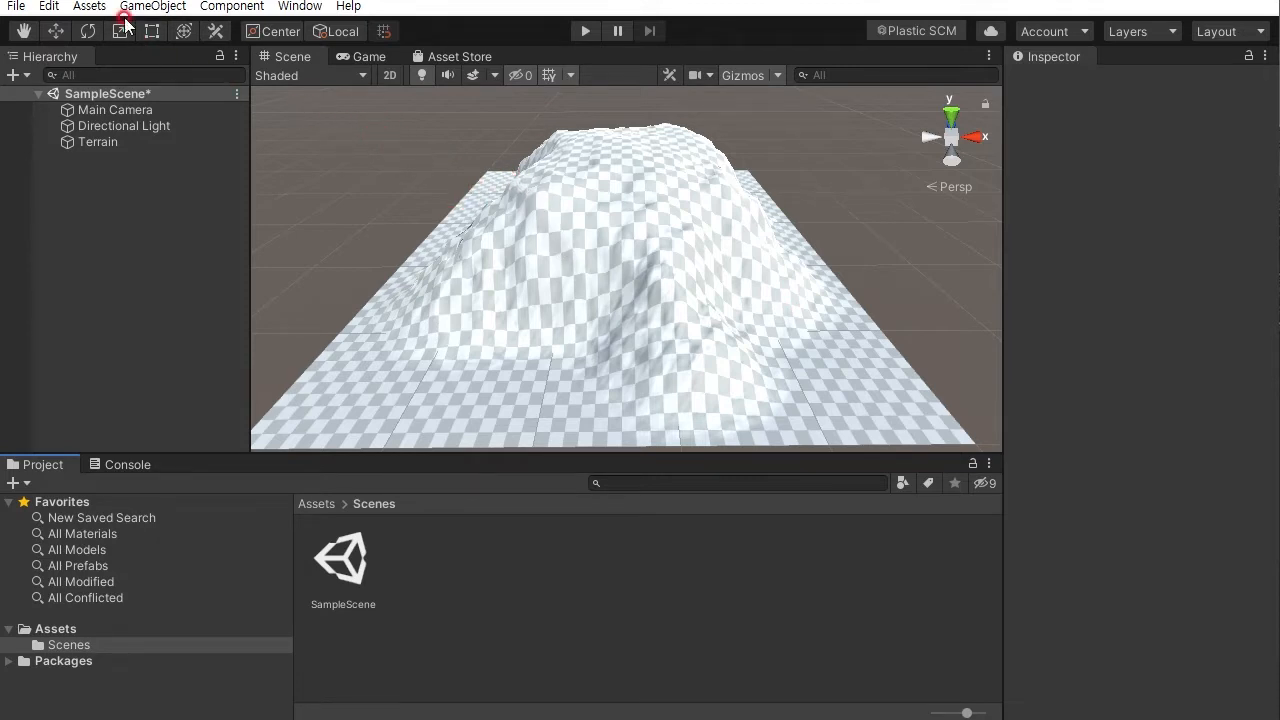
- Start importing a custom package into the project
{"action": "left_click", "coordinate": [64, 7]}
{"action": "mouse_move", "coordinate": [88, 8]}
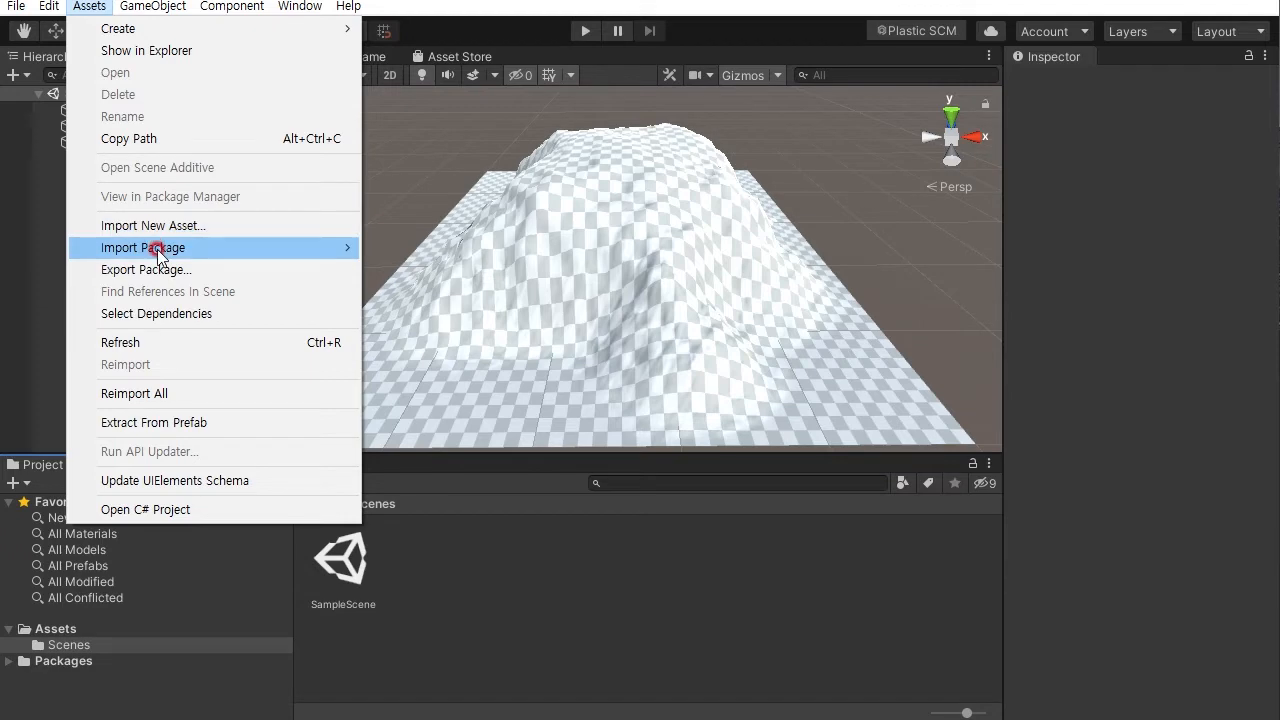
{"action": "mouse_move", "coordinate": [160, 252]}
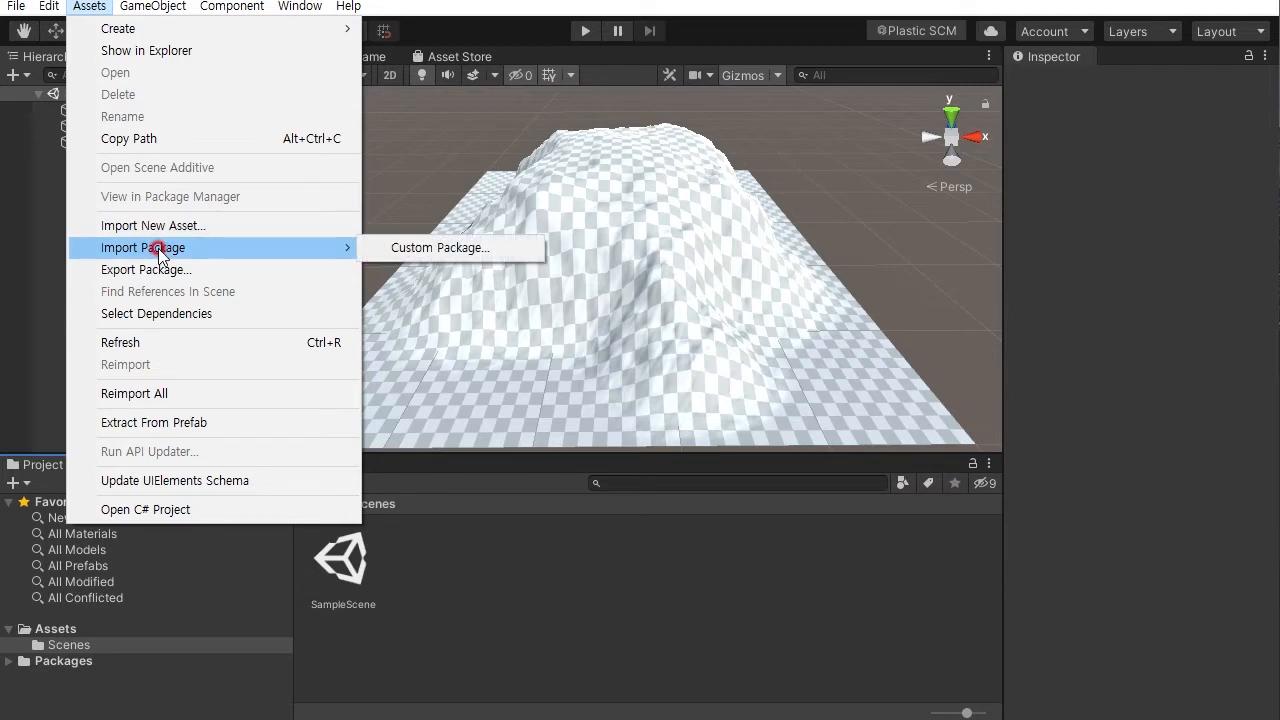
{"action": "left_click", "coordinate": [411, 247]}
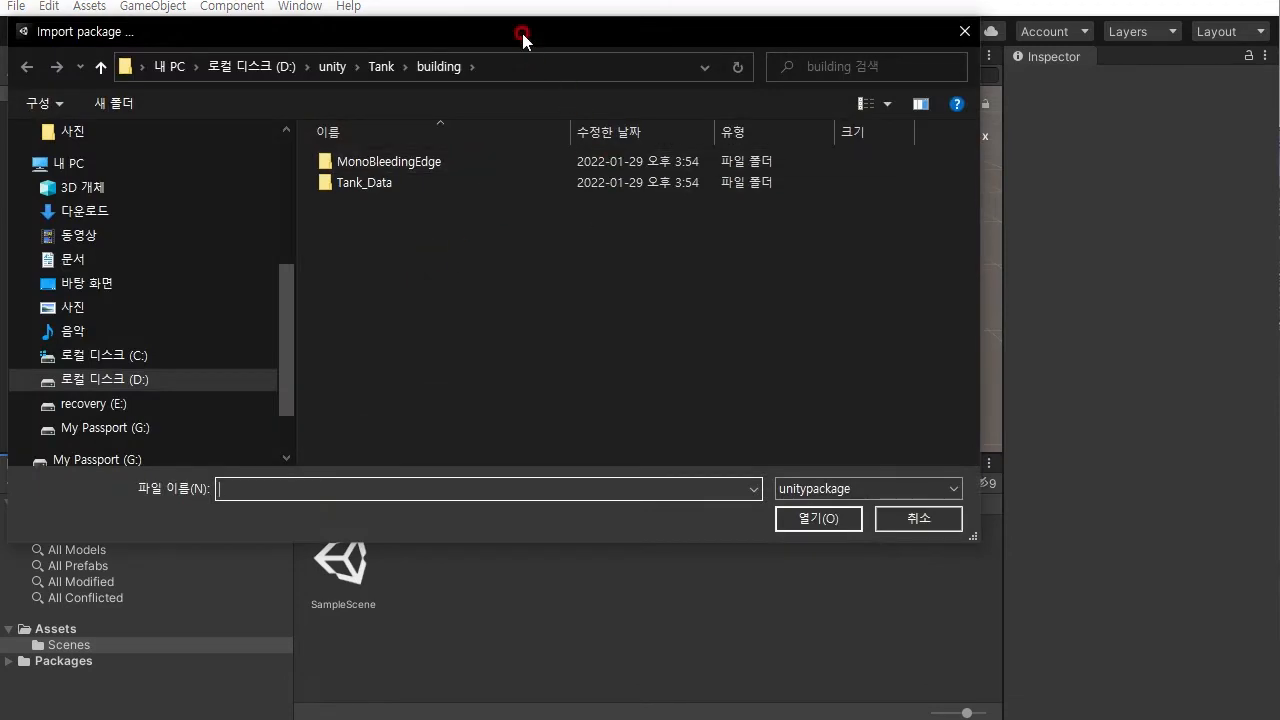
{"action": "left_click_drag", "start_coordinate": [514, 29], "coordinate": [590, 98]}
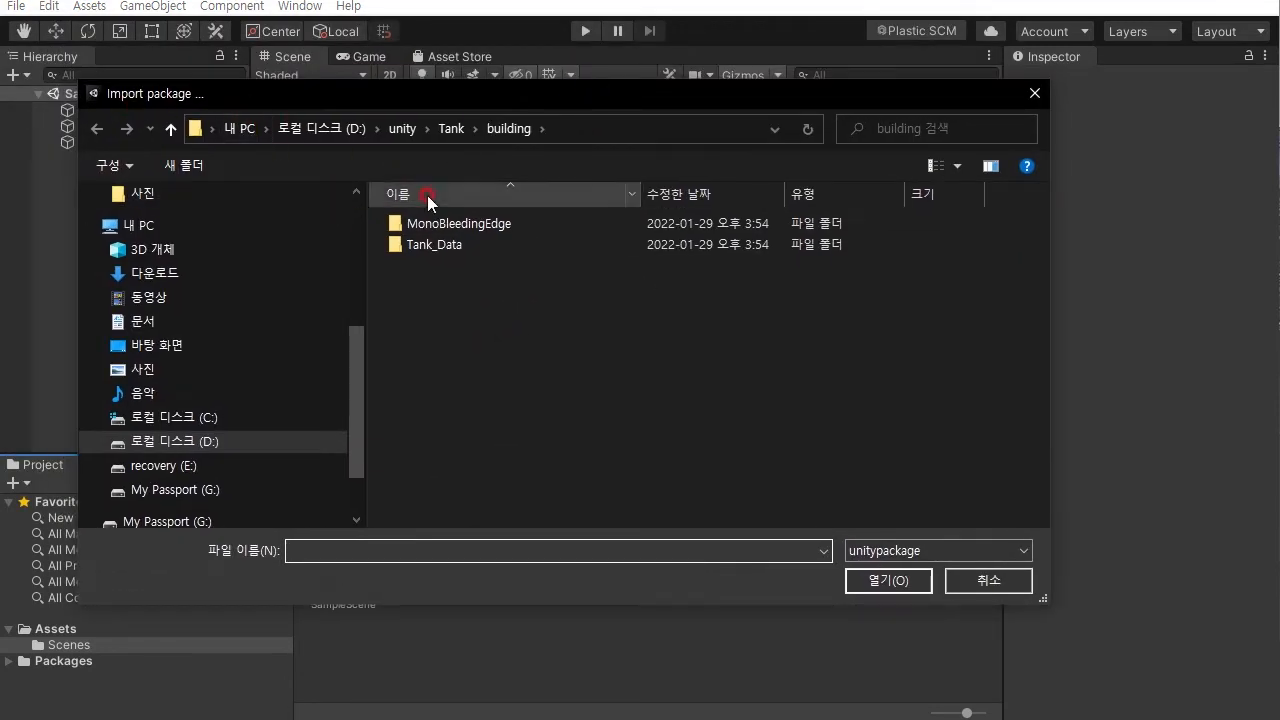
- Open Standard Assets for Unity 20184.unitypackage from My Passport (G:) > 2022_1학기 > 3D게임제작 and import all its items
{"action": "left_click_drag", "start_coordinate": [359, 375], "coordinate": [357, 422]}
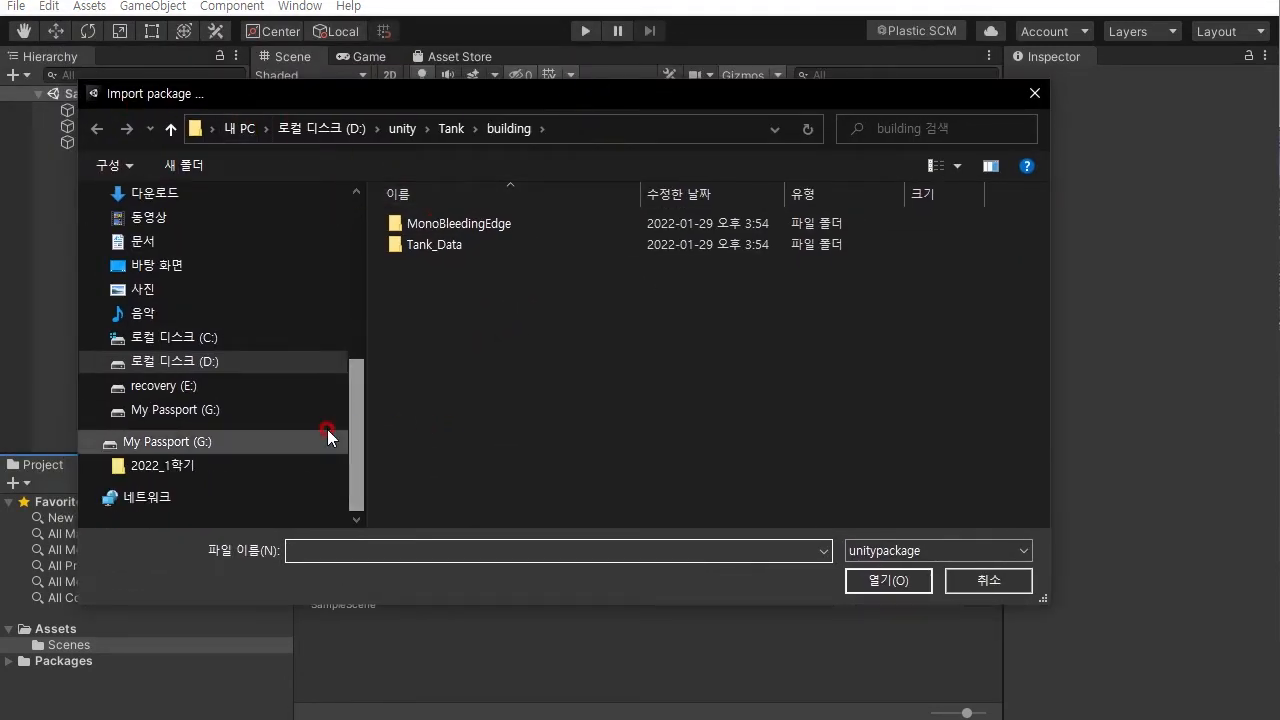
{"action": "left_click", "coordinate": [178, 410]}
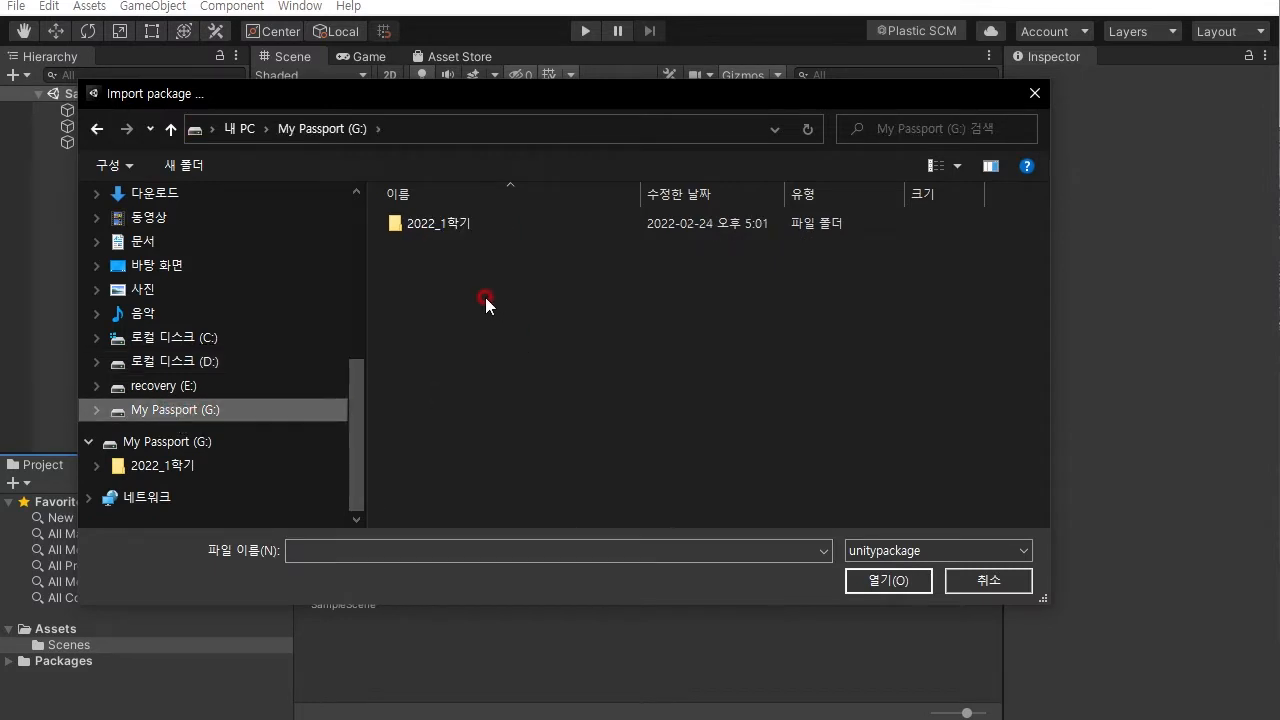
{"action": "double_click", "coordinate": [459, 224]}
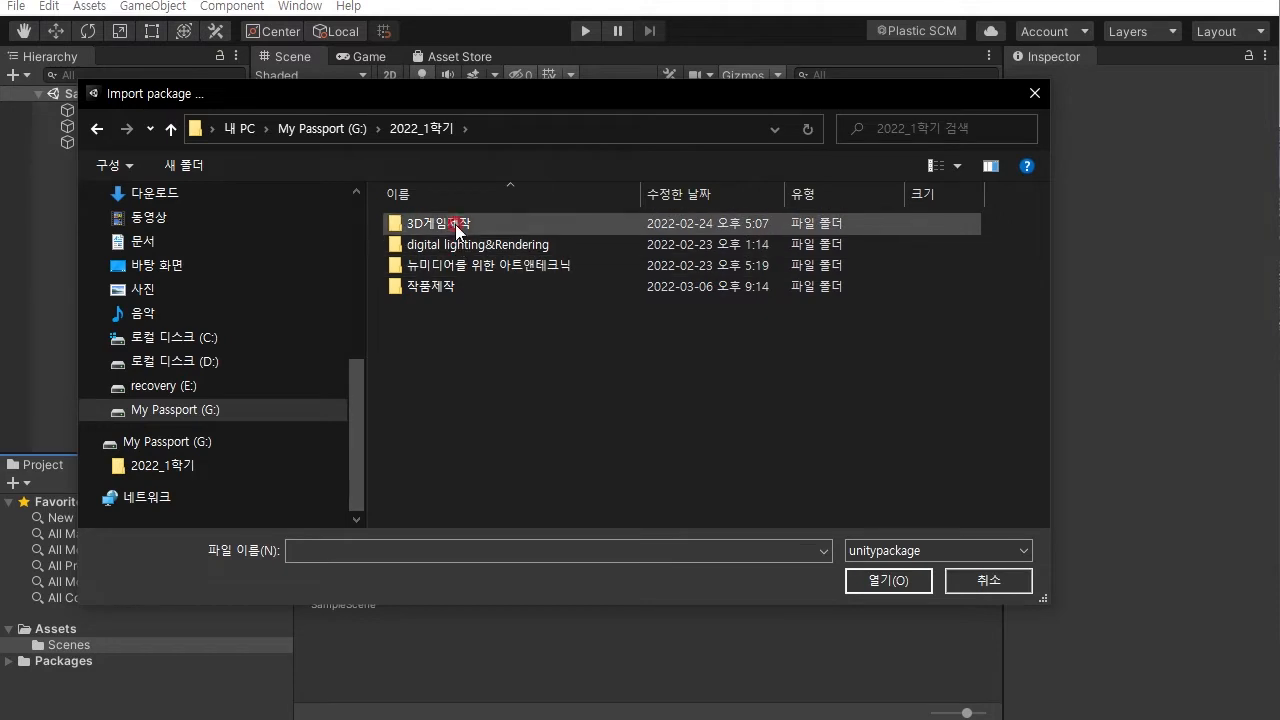
{"action": "double_click", "coordinate": [452, 222]}
{"action": "left_click_drag", "start_coordinate": [1039, 284], "coordinate": [1040, 436]}
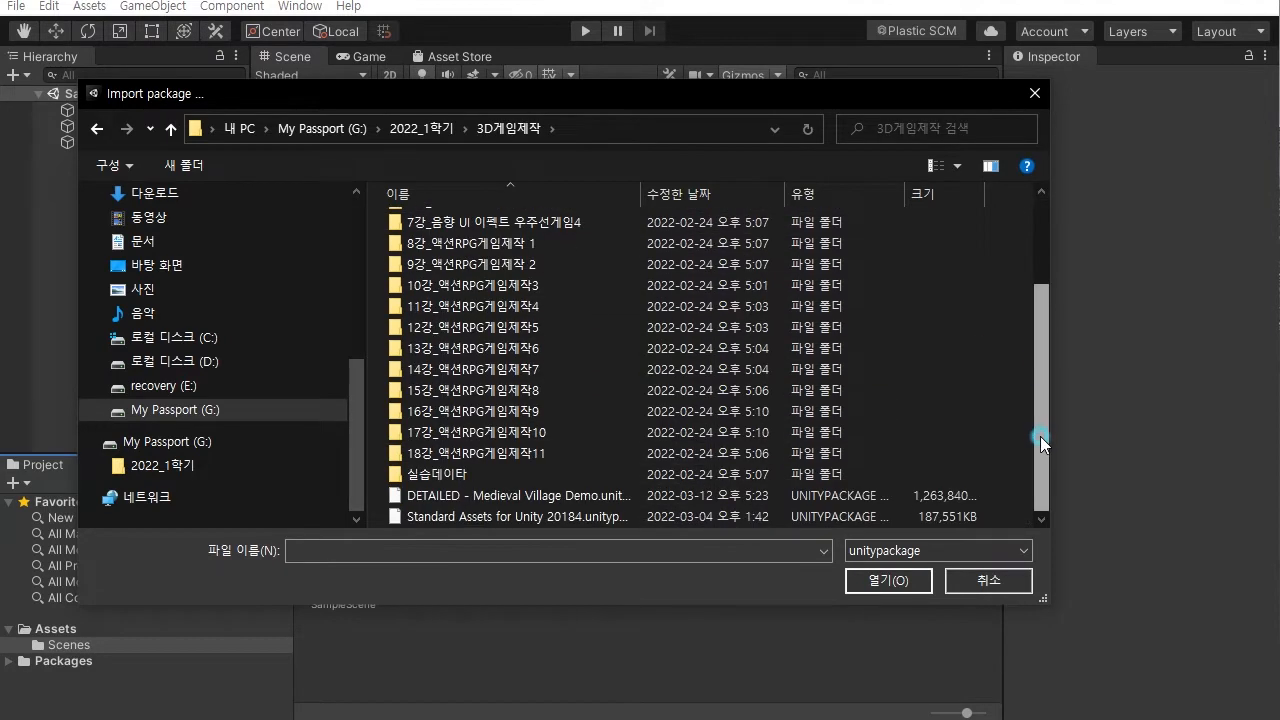
{"action": "left_click", "coordinate": [503, 518]}
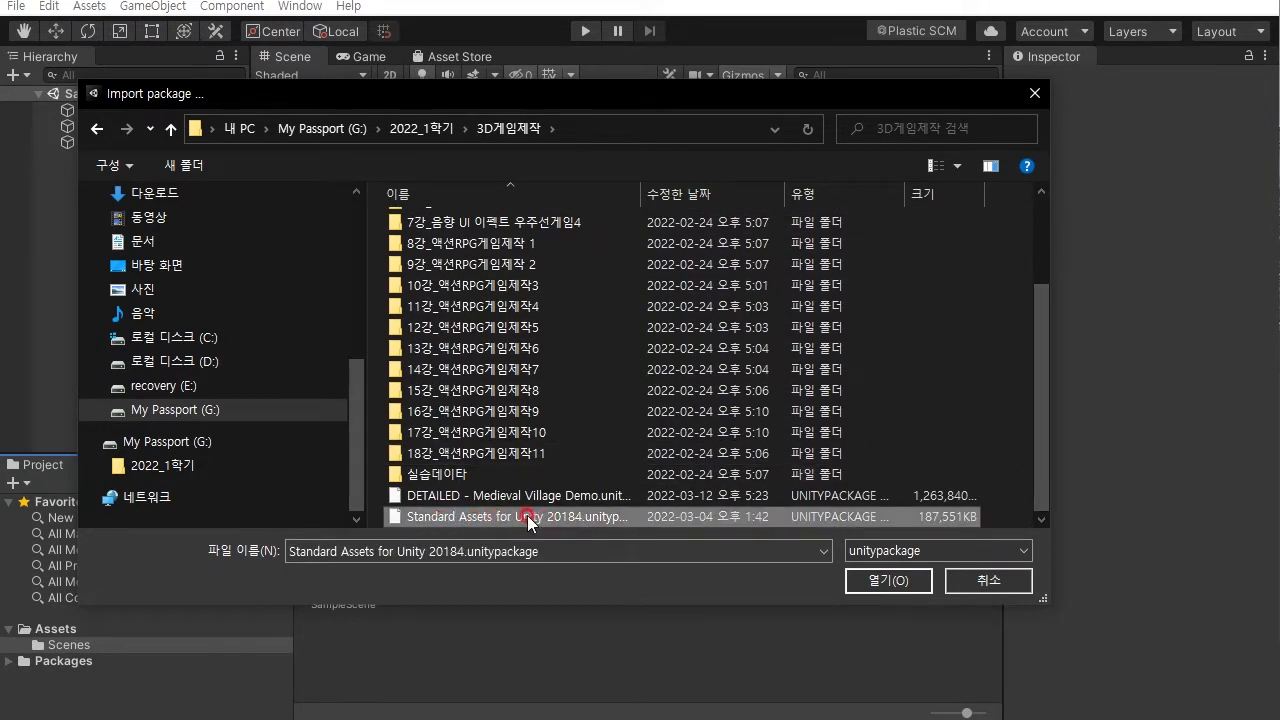
{"action": "left_click", "coordinate": [888, 580]}
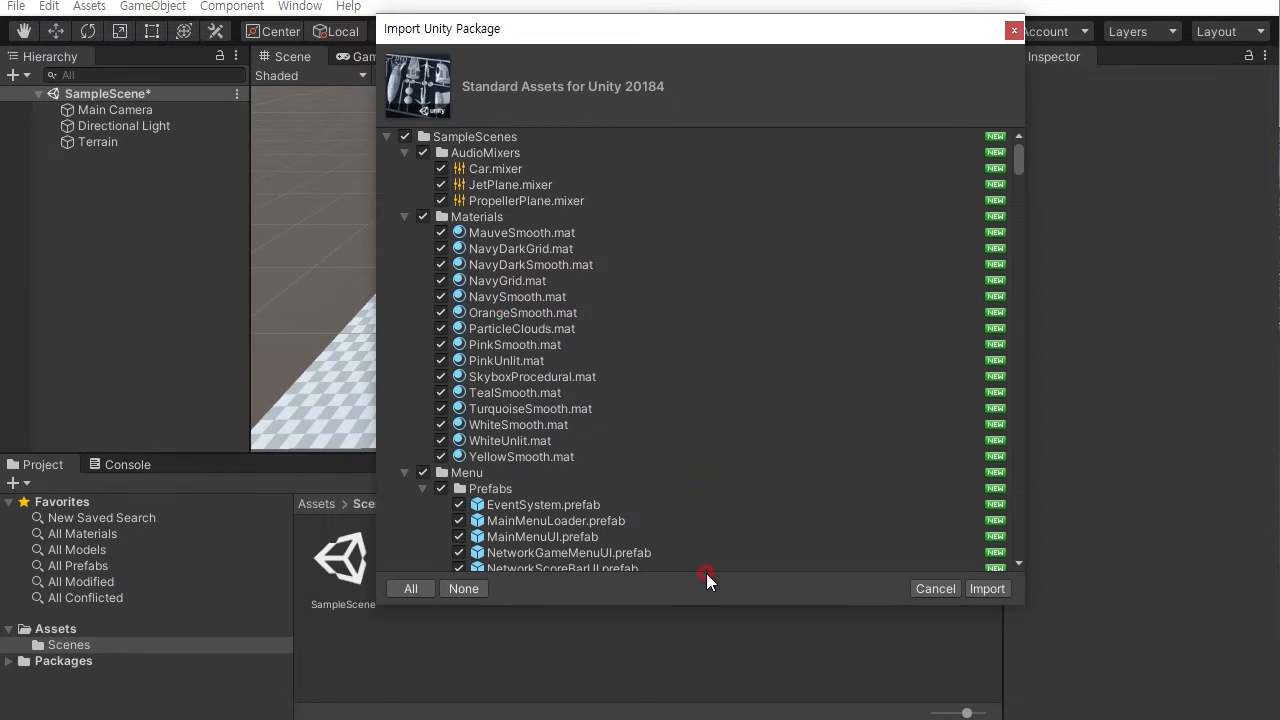
{"action": "left_click", "coordinate": [986, 589]}
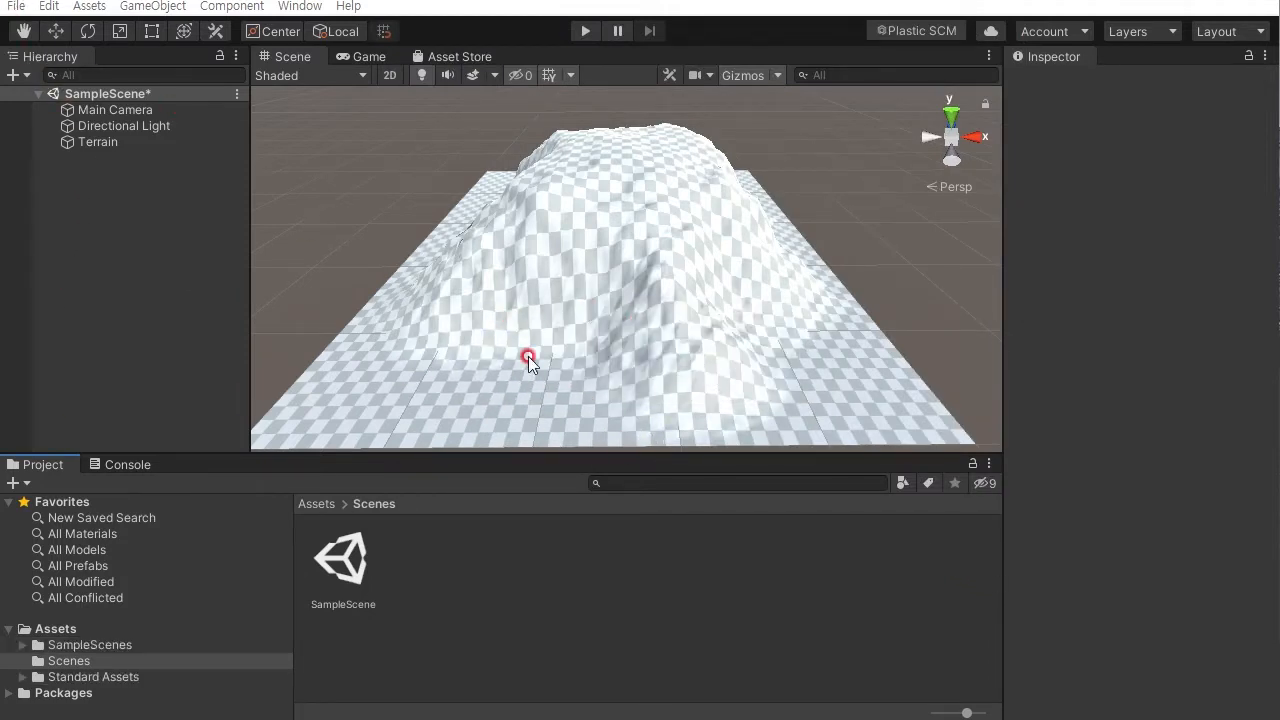
- Browse the imported SampleScenes and Standard Assets folders in the project's Assets
{"action": "left_click", "coordinate": [48, 630]}
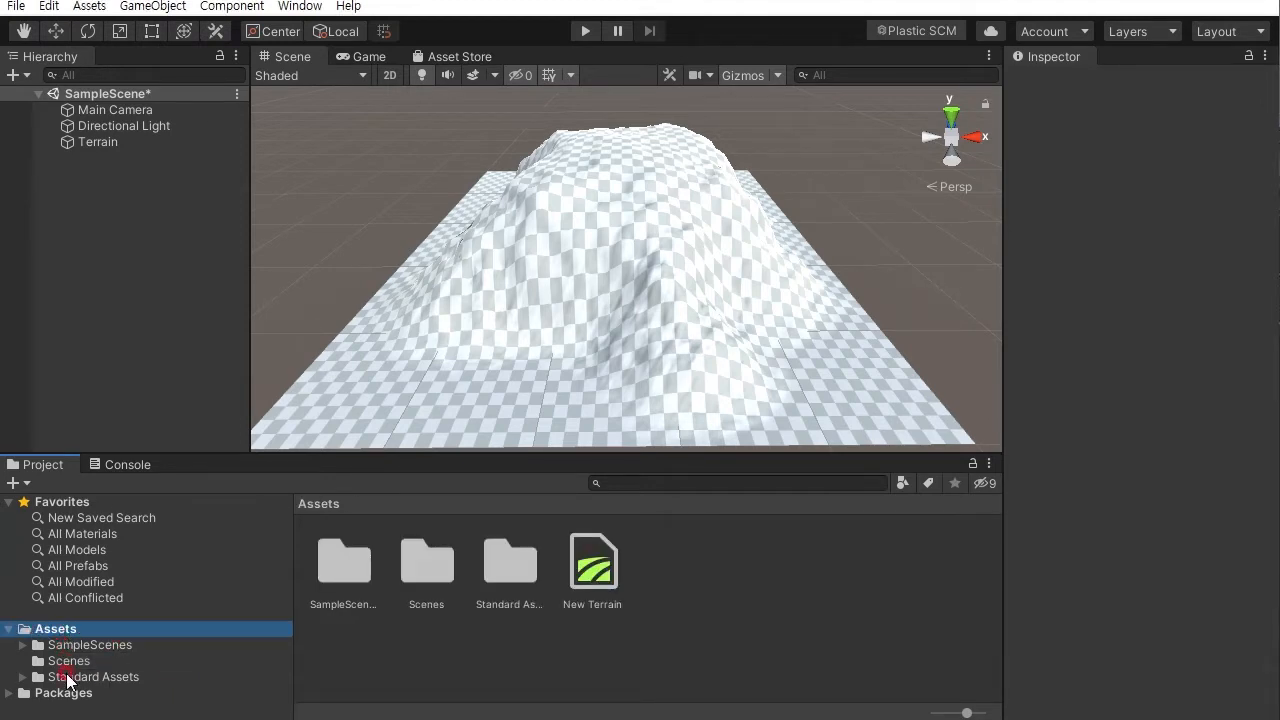
{"action": "left_click", "coordinate": [68, 661]}
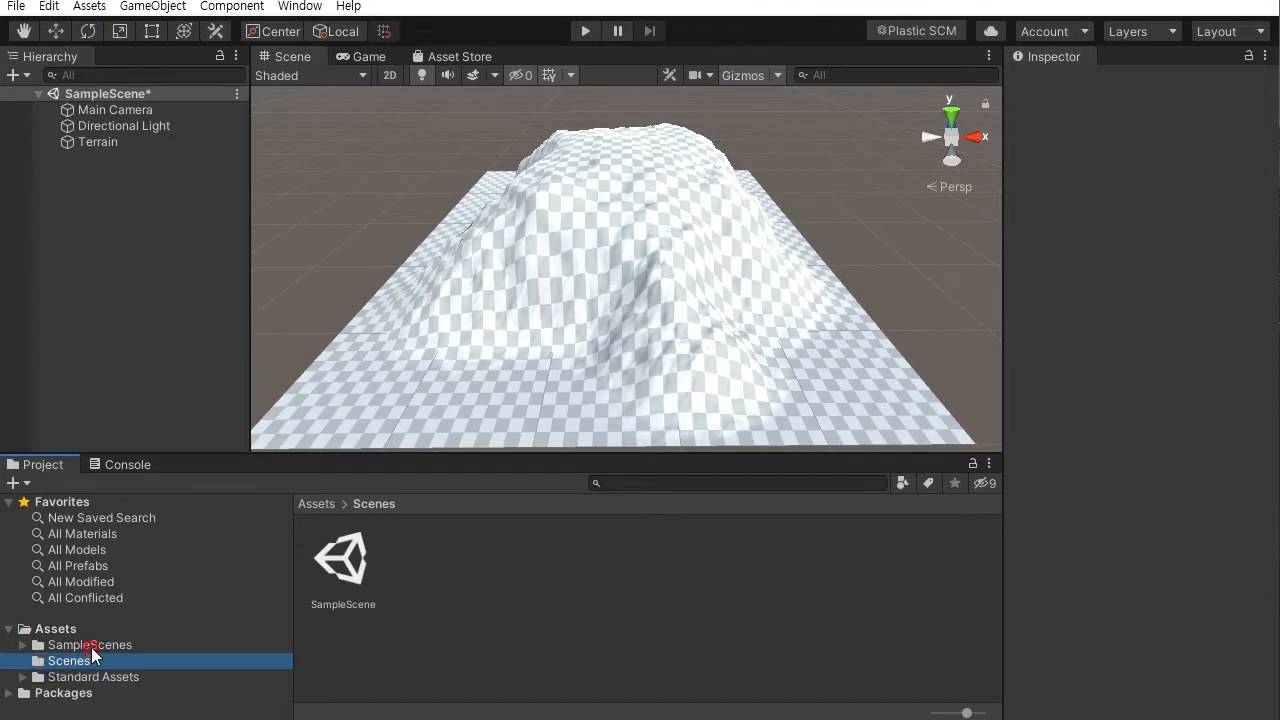
{"action": "left_click", "coordinate": [89, 645]}
{"action": "left_click", "coordinate": [105, 677]}
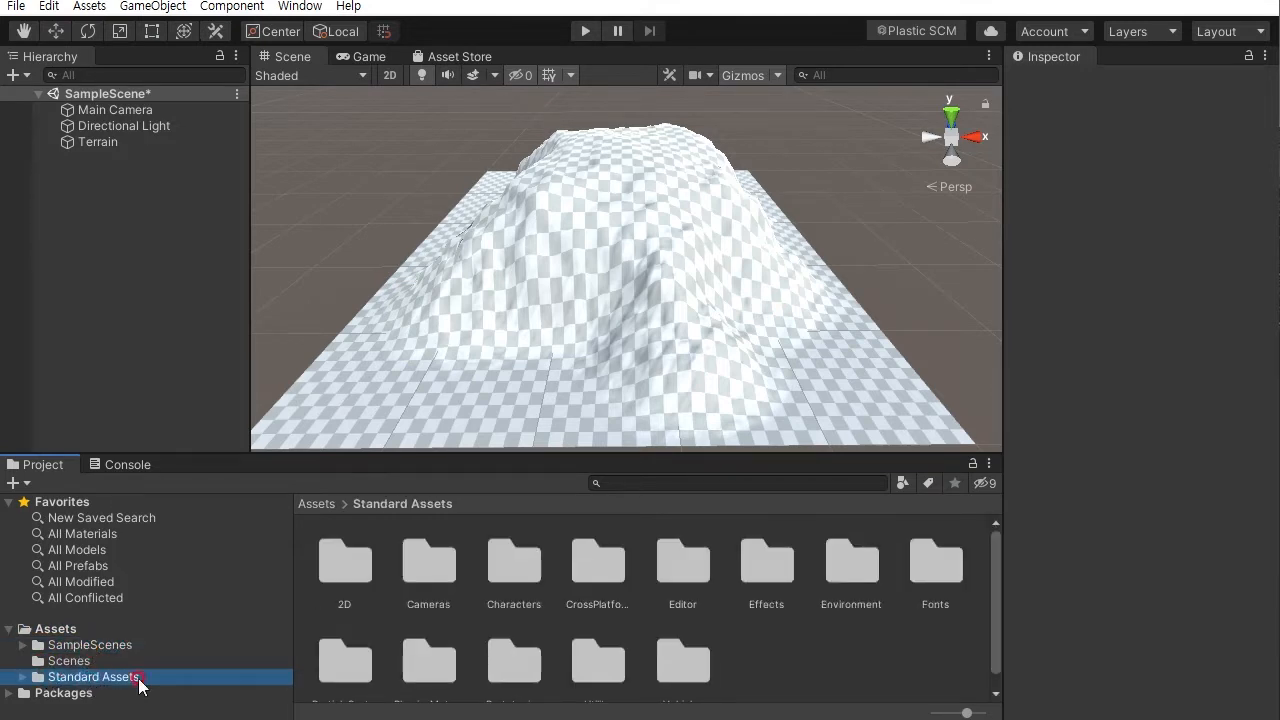
{"action": "left_click", "coordinate": [108, 646]}
{"action": "left_click", "coordinate": [103, 678]}
{"action": "left_click", "coordinate": [103, 646]}
{"action": "left_click", "coordinate": [100, 677]}
{"action": "left_click", "coordinate": [103, 646]}
{"action": "left_click", "coordinate": [95, 678]}
{"action": "left_click", "coordinate": [201, 342]}
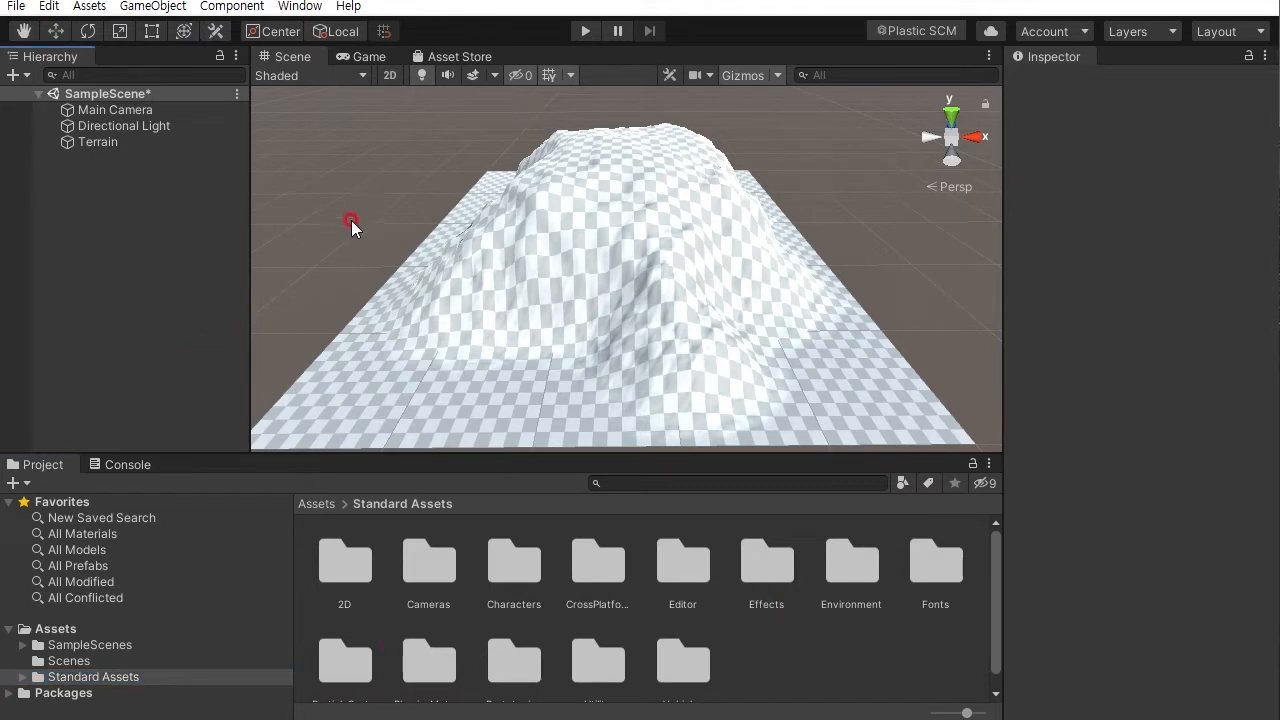
- Select the Terrain and switch its terrain tool to Paint Texture
{"action": "left_click", "coordinate": [105, 142]}
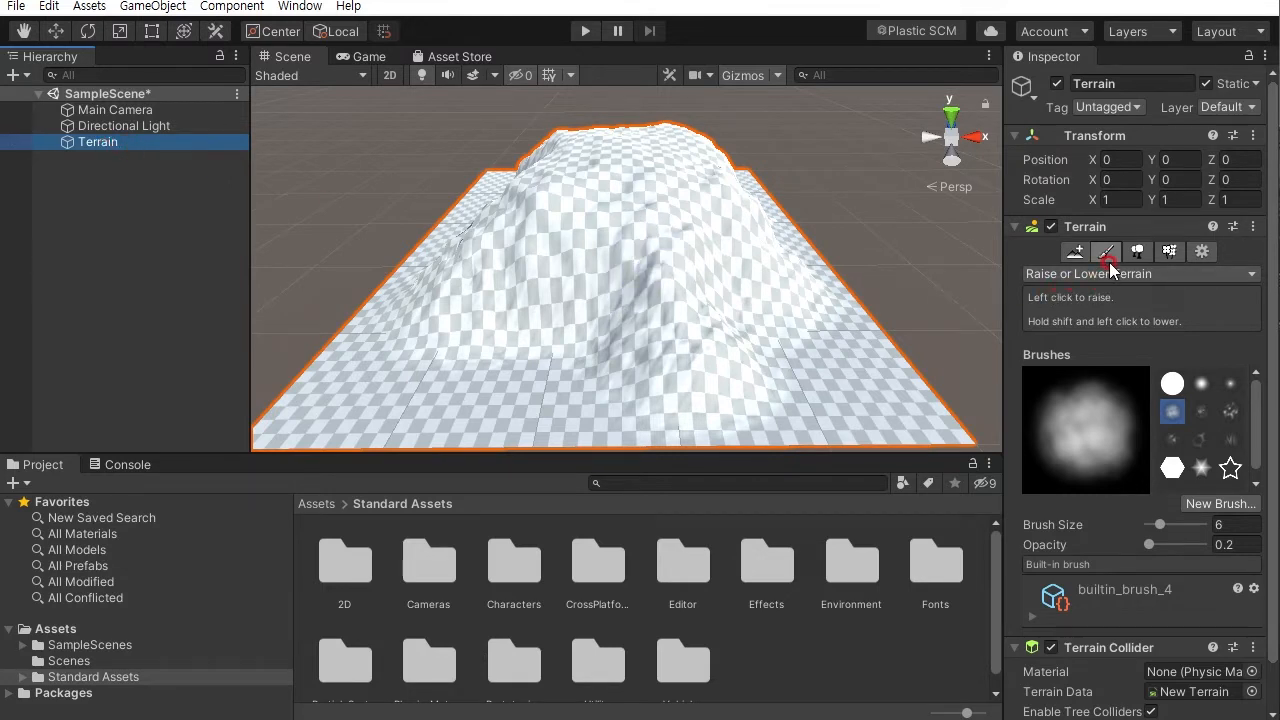
{"action": "left_click", "coordinate": [1206, 277]}
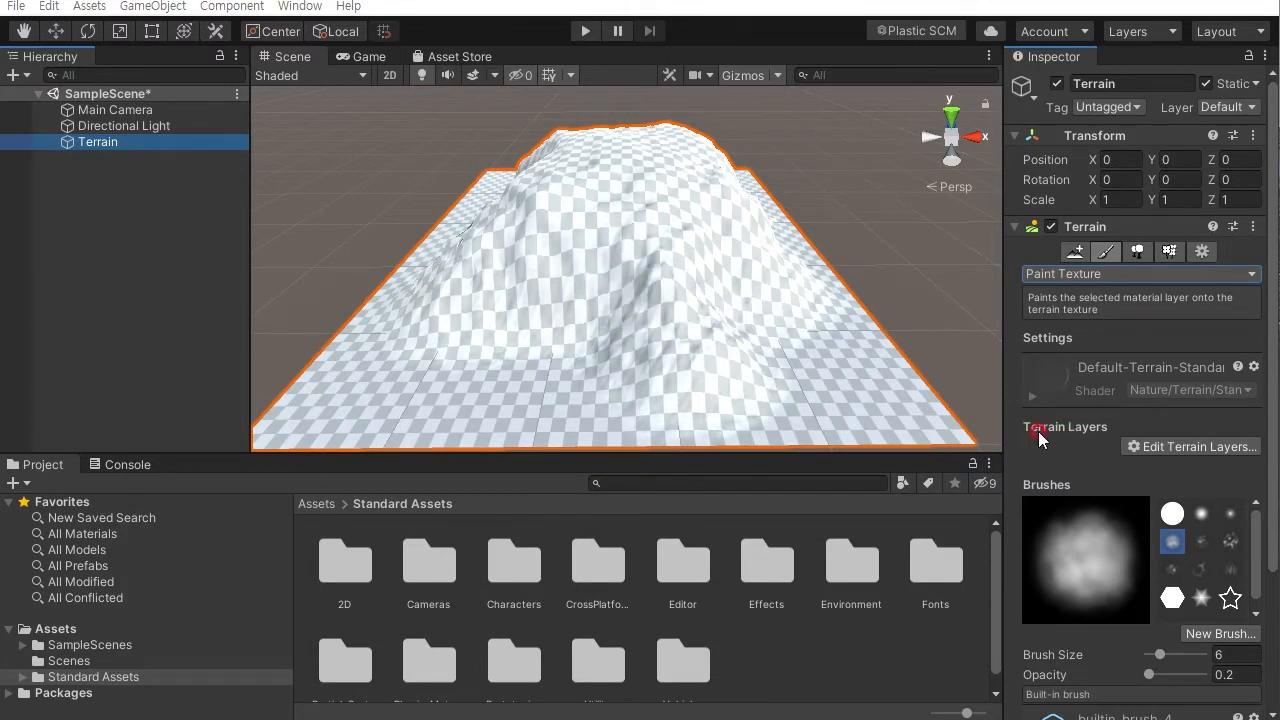
- Create a new terrain layer using the SandAlbedo texture
{"action": "left_click", "coordinate": [1182, 448]}
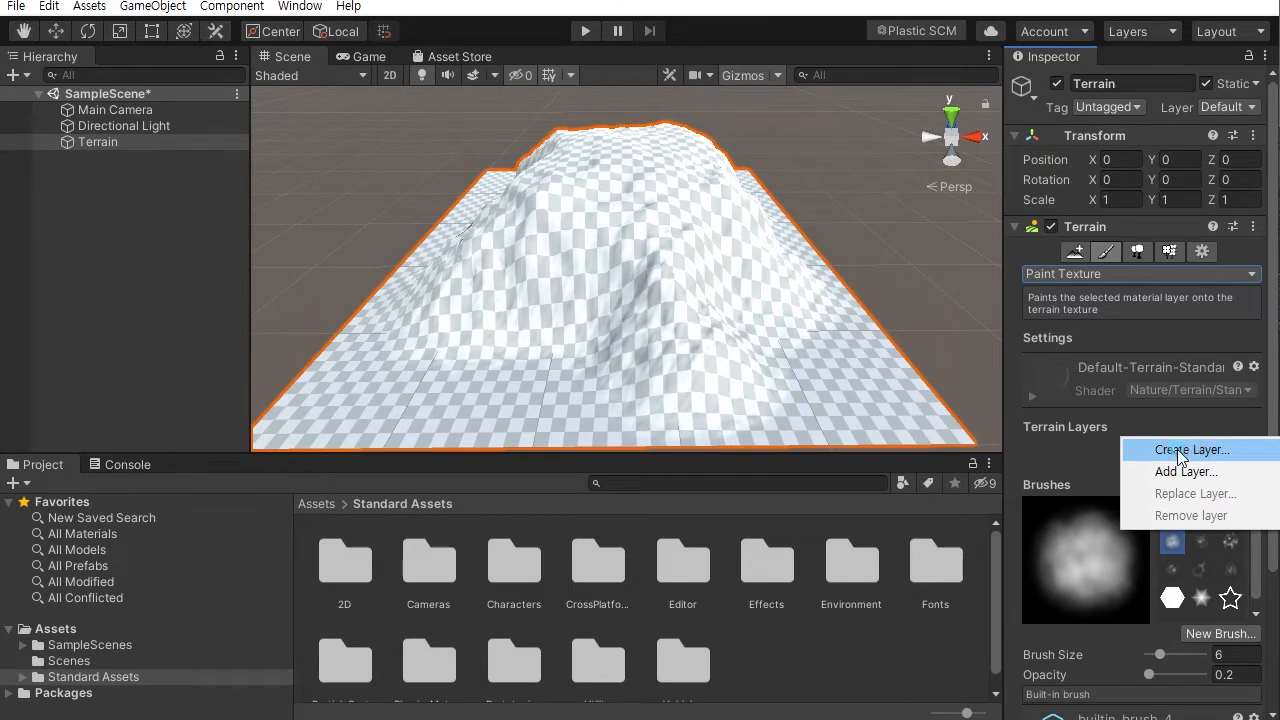
{"action": "left_click", "coordinate": [1177, 451]}
{"action": "left_click_drag", "start_coordinate": [1130, 20], "coordinate": [1043, 33]}
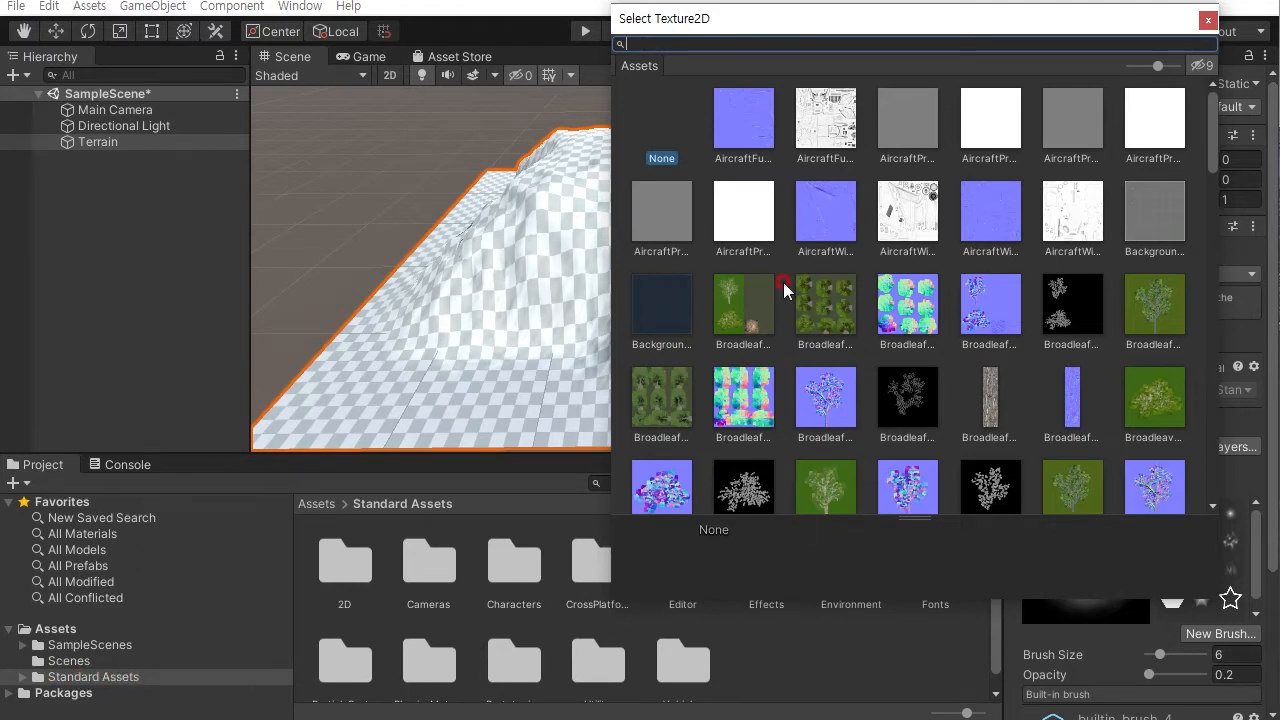
{"action": "left_click_drag", "start_coordinate": [1211, 134], "coordinate": [1211, 449]}
{"action": "left_click", "coordinate": [1146, 240]}
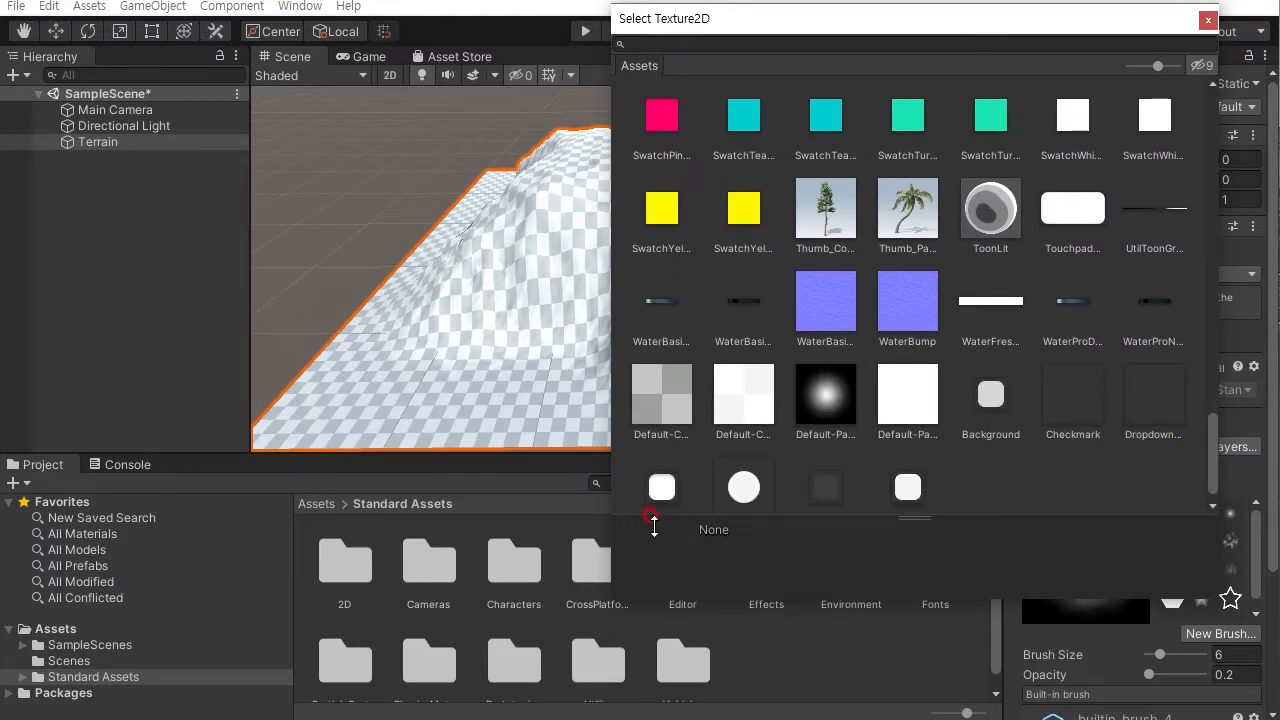
{"action": "left_click_drag", "start_coordinate": [1212, 462], "coordinate": [1241, 388]}
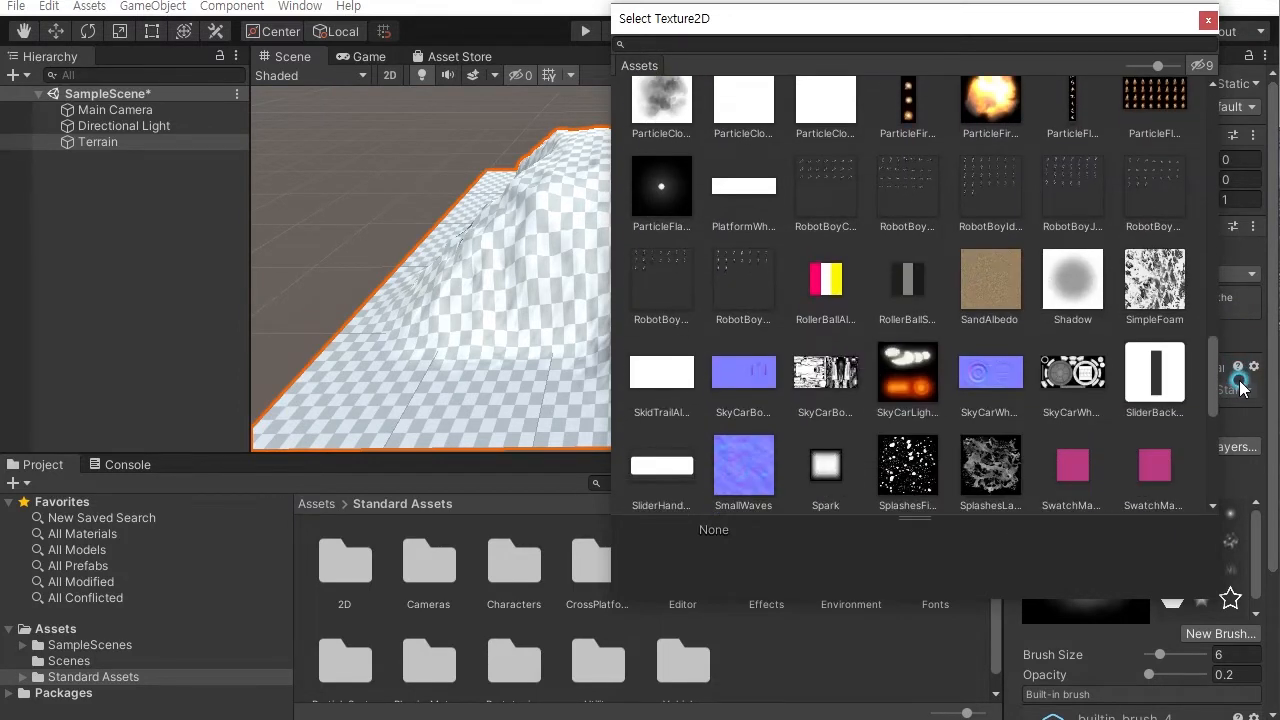
{"action": "left_click", "coordinate": [977, 342]}
{"action": "mouse_move", "coordinate": [1160, 66]}
{"action": "left_mouse_down"}
{"action": "mouse_move", "coordinate": [1174, 70]}
{"action": "mouse_move", "coordinate": [1158, 70]}
{"action": "left_mouse_up"}
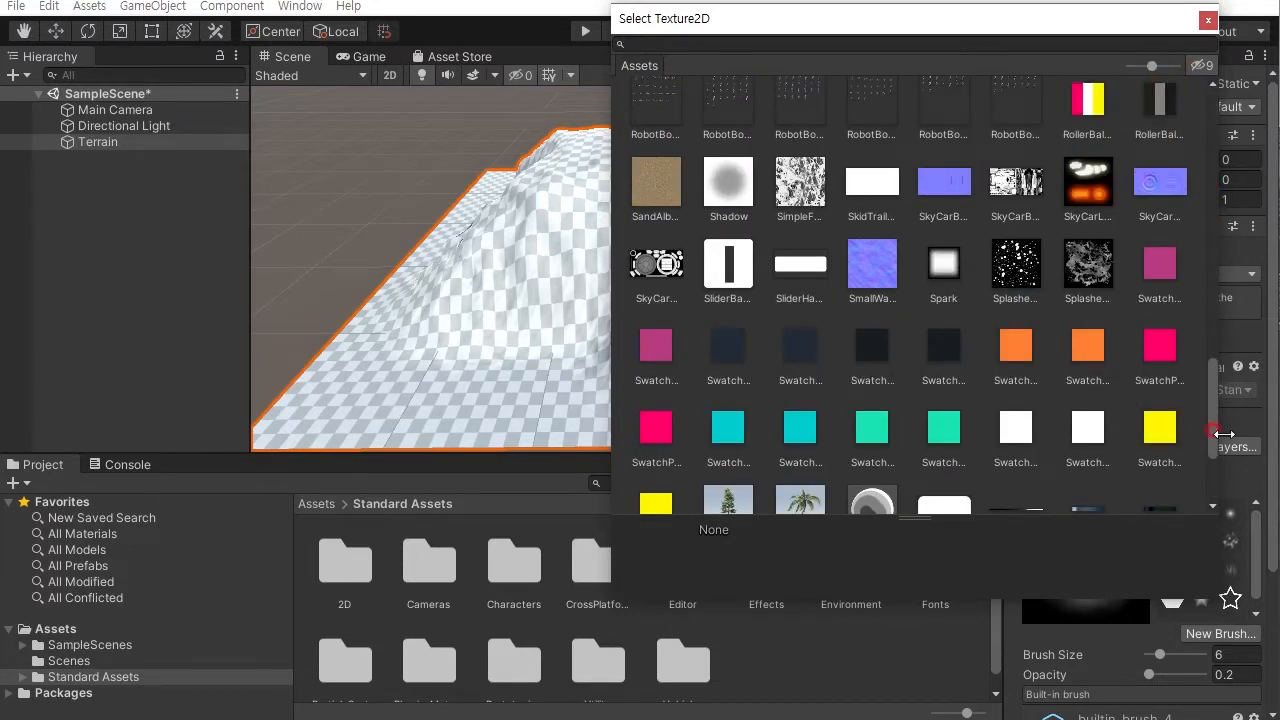
{"action": "left_click_drag", "start_coordinate": [1210, 411], "coordinate": [1224, 370]}
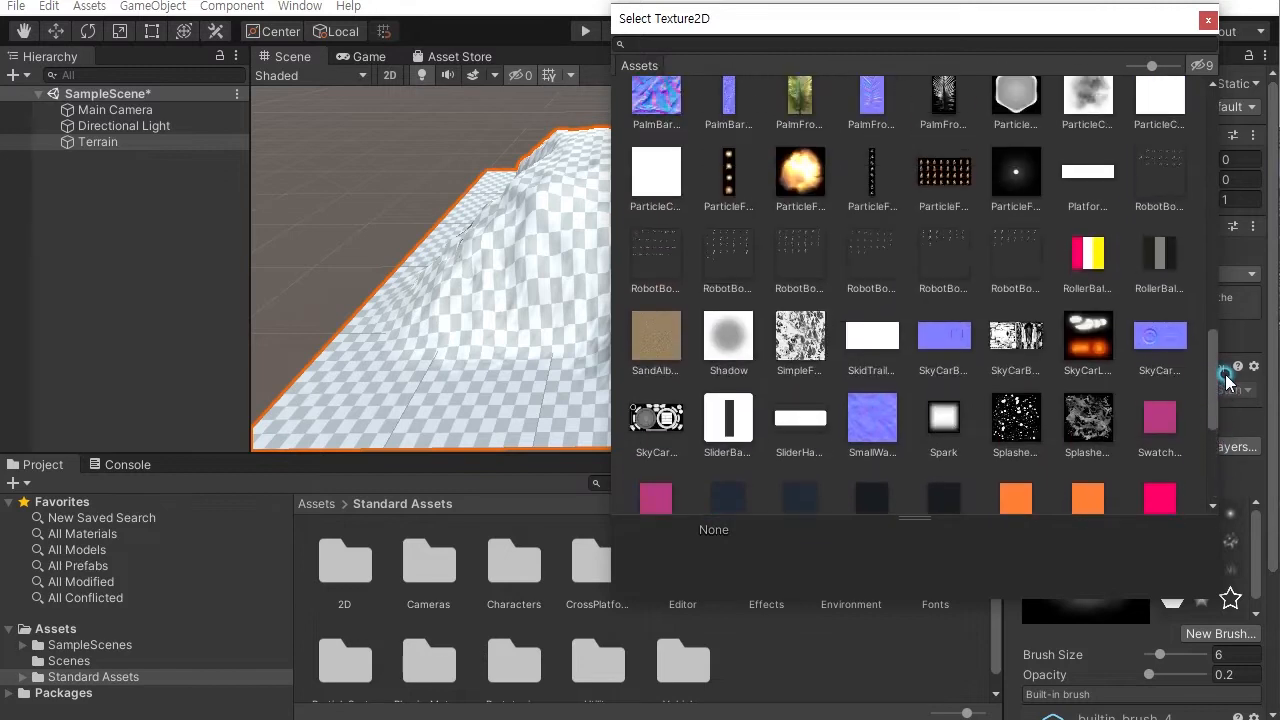
{"action": "left_click", "coordinate": [658, 344]}
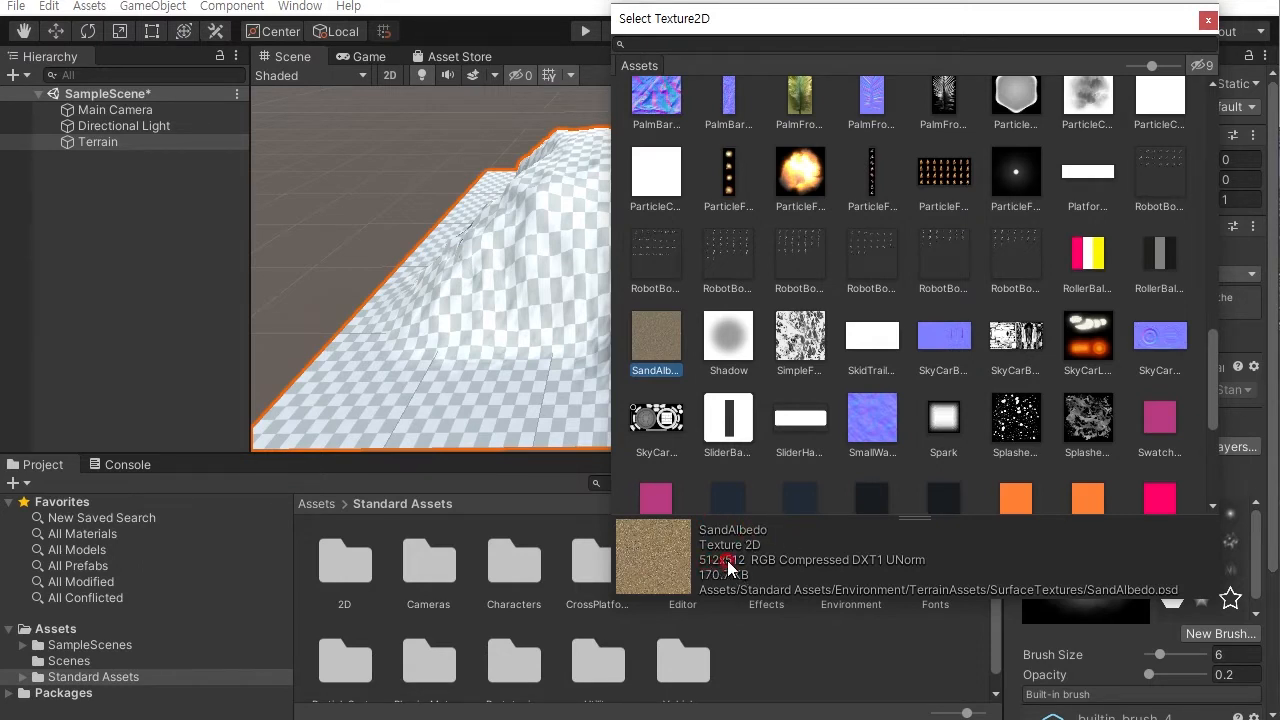
{"action": "double_click", "coordinate": [651, 336]}
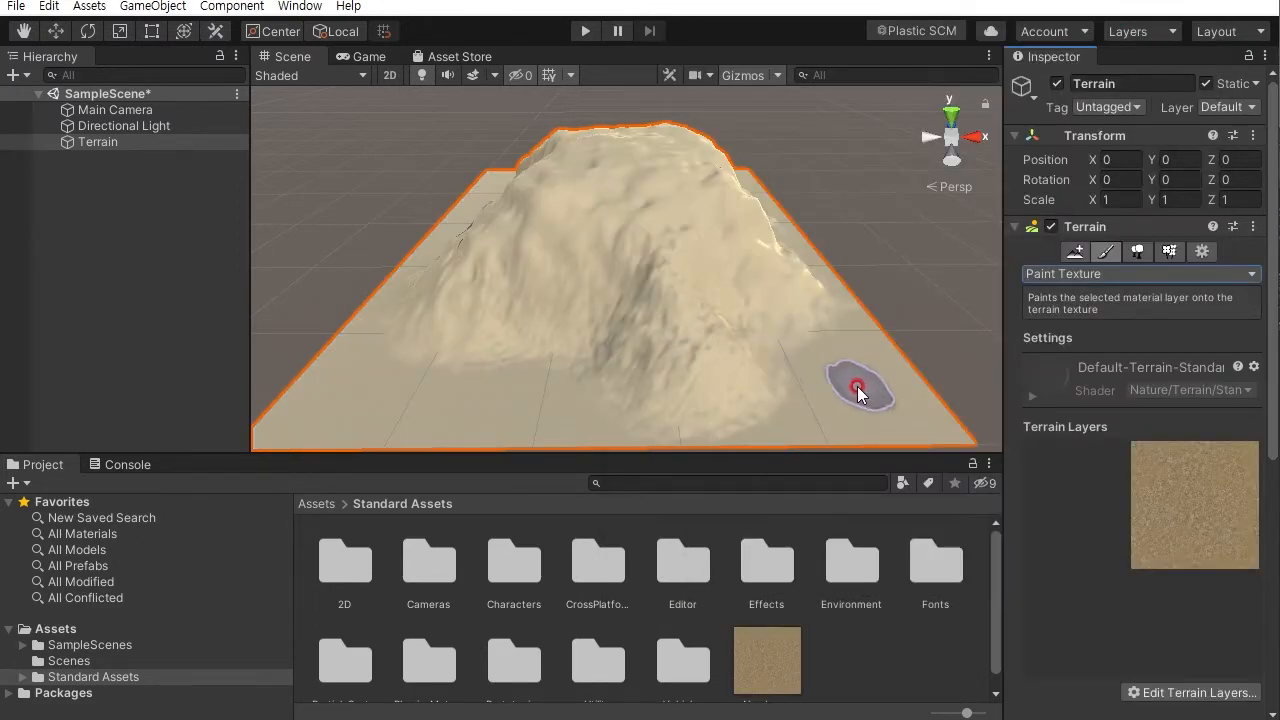
- Inspect the sand-textured mountain from several angles and distances
{"action": "mouse_move", "coordinate": [709, 320]}
{"action": "right_mouse_down", "text": "alt"}
{"action": "mouse_move", "coordinate": [814, 337]}
{"action": "mouse_move", "coordinate": [857, 363]}
{"action": "mouse_move", "coordinate": [856, 479]}
{"action": "mouse_move", "coordinate": [820, 371]}
{"action": "mouse_move", "coordinate": [829, 331]}
{"action": "mouse_move", "coordinate": [817, 279]}
{"action": "mouse_move", "coordinate": [763, 149]}
{"action": "mouse_move", "coordinate": [760, 229]}
{"action": "right_mouse_up", "text": "alt"}
{"action": "left_click_drag", "start_coordinate": [551, 257], "coordinate": [523, 286], "text": "alt"}
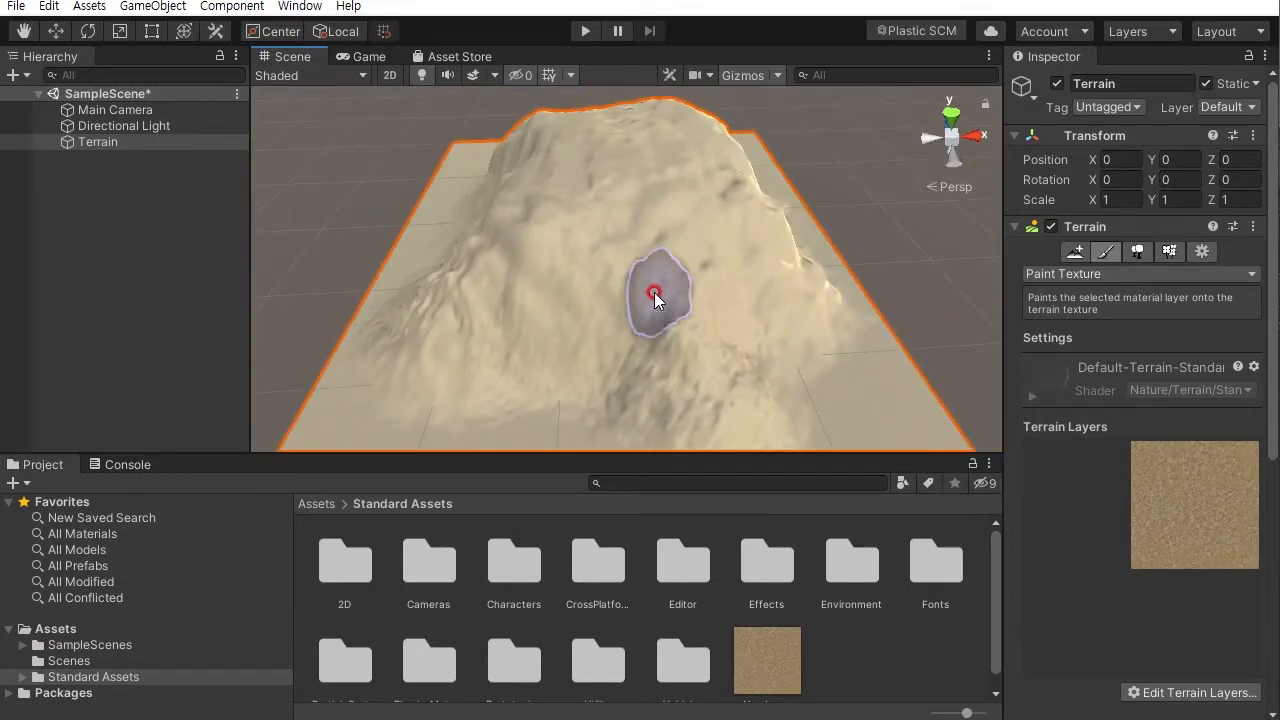
{"action": "mouse_move", "coordinate": [699, 328]}
{"action": "left_mouse_down", "text": "alt"}
{"action": "mouse_move", "coordinate": [745, 320]}
{"action": "mouse_move", "coordinate": [600, 365]}
{"action": "mouse_move", "coordinate": [680, 315]}
{"action": "left_mouse_up", "text": "alt"}
{"action": "left_click_drag", "start_coordinate": [1142, 552], "coordinate": [1216, 547]}
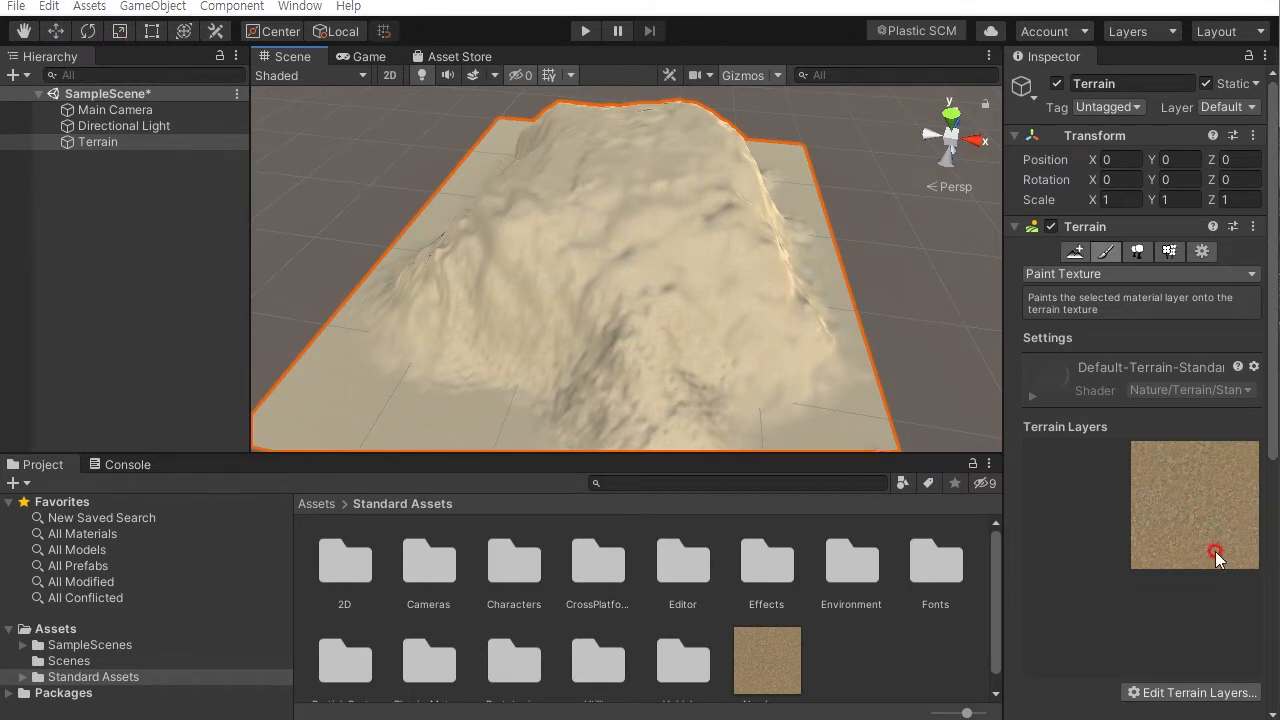
{"action": "left_click_drag", "start_coordinate": [1242, 546], "coordinate": [1165, 536]}
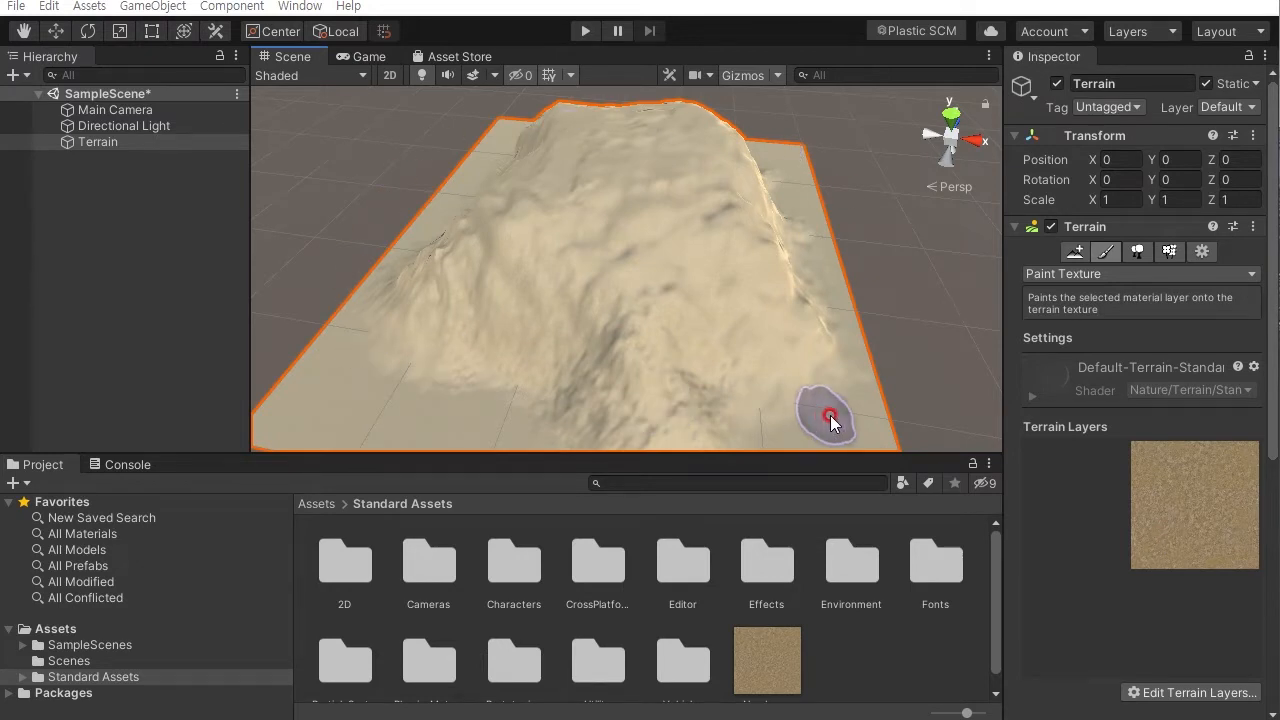
{"action": "left_click_drag", "start_coordinate": [809, 360], "coordinate": [856, 249], "text": "alt"}
{"action": "right_click_drag", "start_coordinate": [660, 297], "coordinate": [763, 386], "text": "alt"}
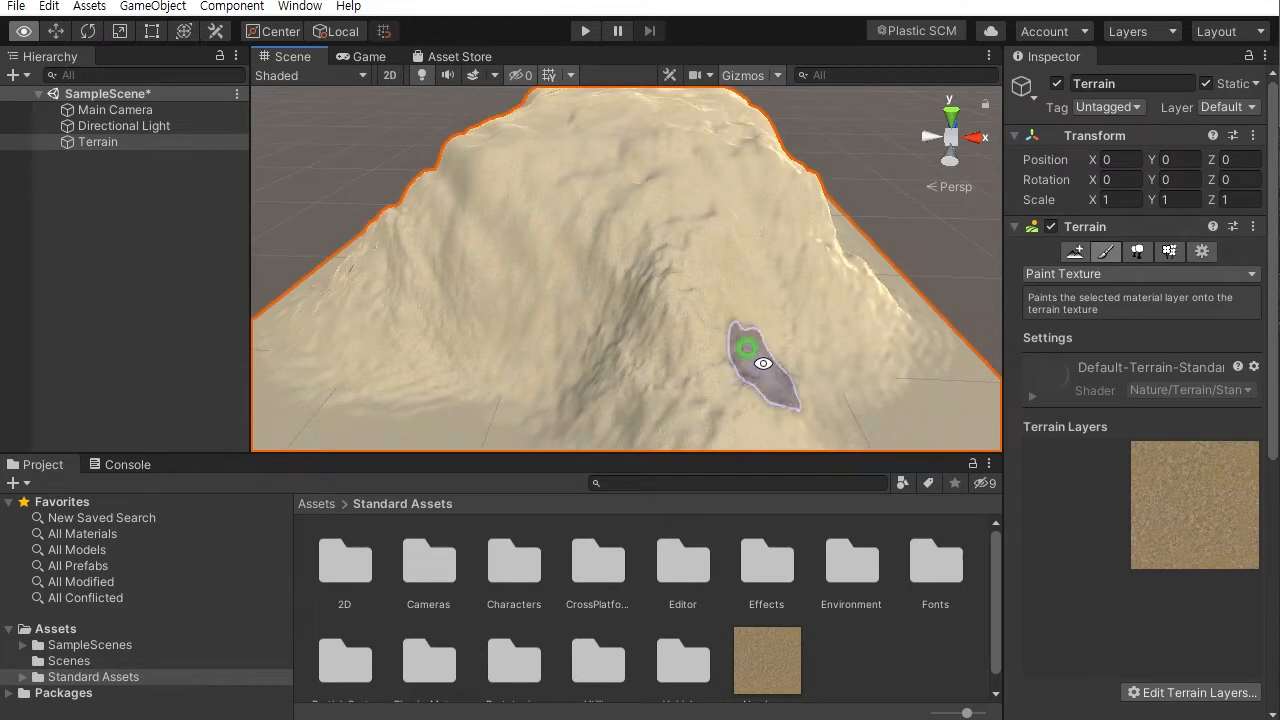
{"action": "middle_click_drag", "start_coordinate": [763, 386], "coordinate": [783, 306], "text": "alt"}
{"action": "left_click_drag", "start_coordinate": [783, 306], "coordinate": [854, 300], "text": "alt"}
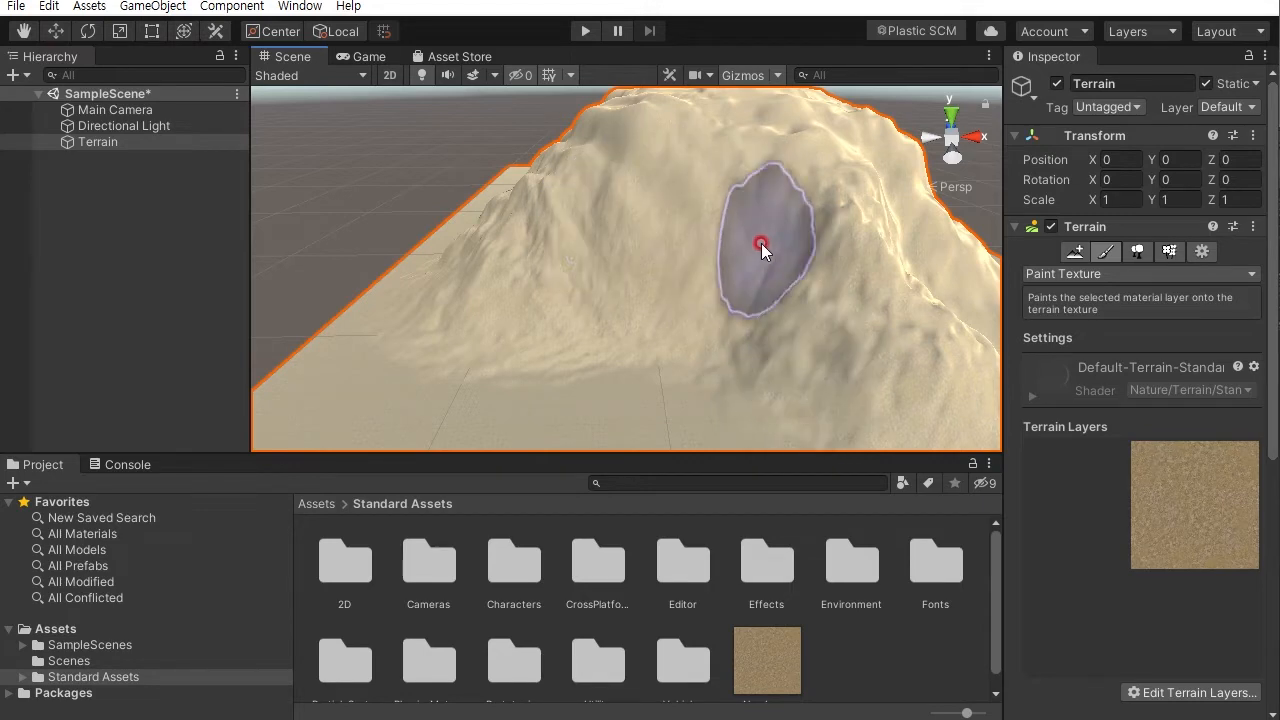
{"action": "left_click_drag", "start_coordinate": [552, 335], "coordinate": [680, 377], "text": "alt"}
{"action": "mouse_move", "coordinate": [889, 400]}
{"action": "left_mouse_down", "text": "alt"}
{"action": "mouse_move", "coordinate": [686, 377]}
{"action": "mouse_move", "coordinate": [686, 329]}
{"action": "left_mouse_up", "text": "alt"}
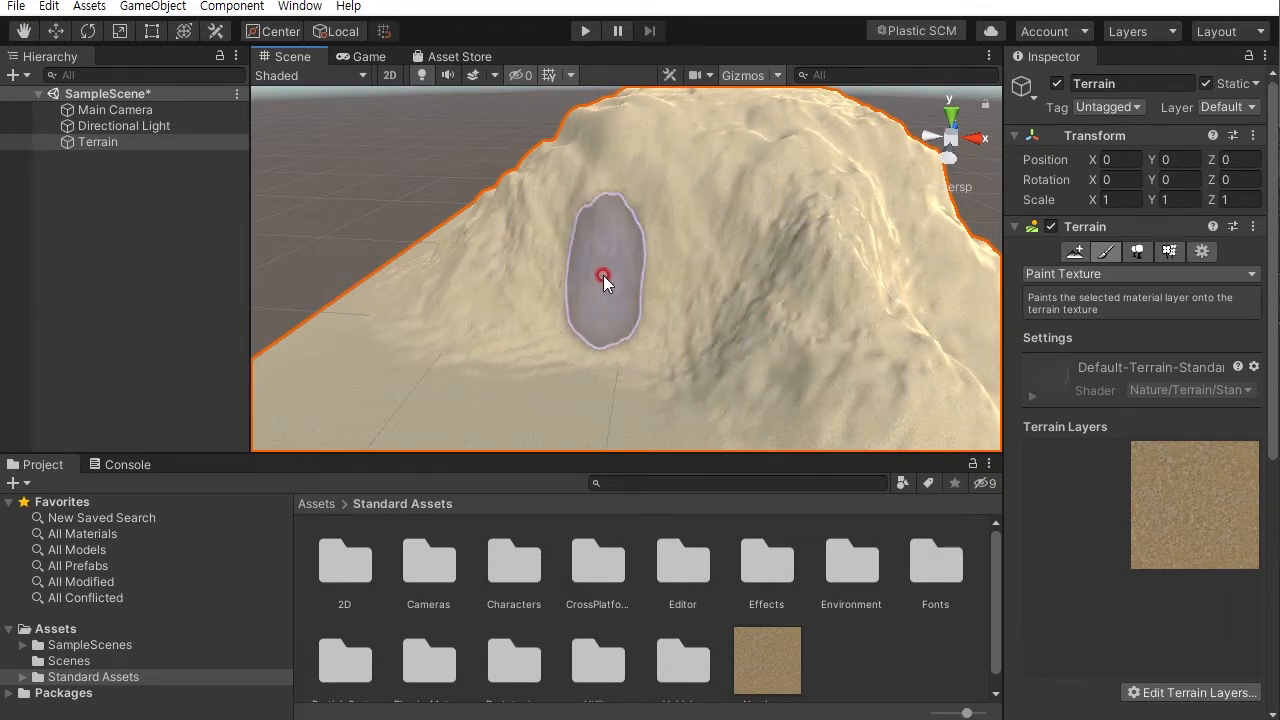
{"action": "mouse_move", "coordinate": [580, 287]}
{"action": "left_mouse_down", "text": "alt"}
{"action": "mouse_move", "coordinate": [657, 291]}
{"action": "mouse_move", "coordinate": [649, 277]}
{"action": "left_mouse_up", "text": "alt"}
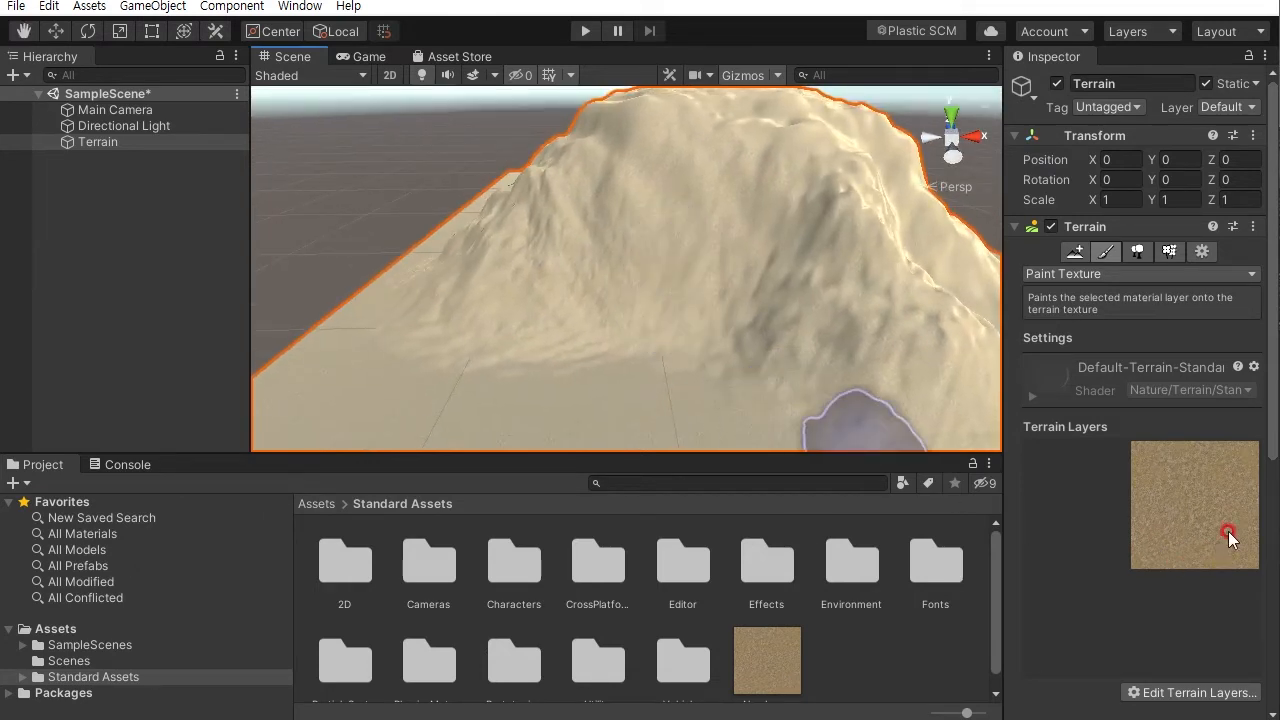
- Create a second terrain layer using the CliffAlbedoSpecular texture
{"action": "left_click_drag", "start_coordinate": [1272, 437], "coordinate": [1272, 545]}
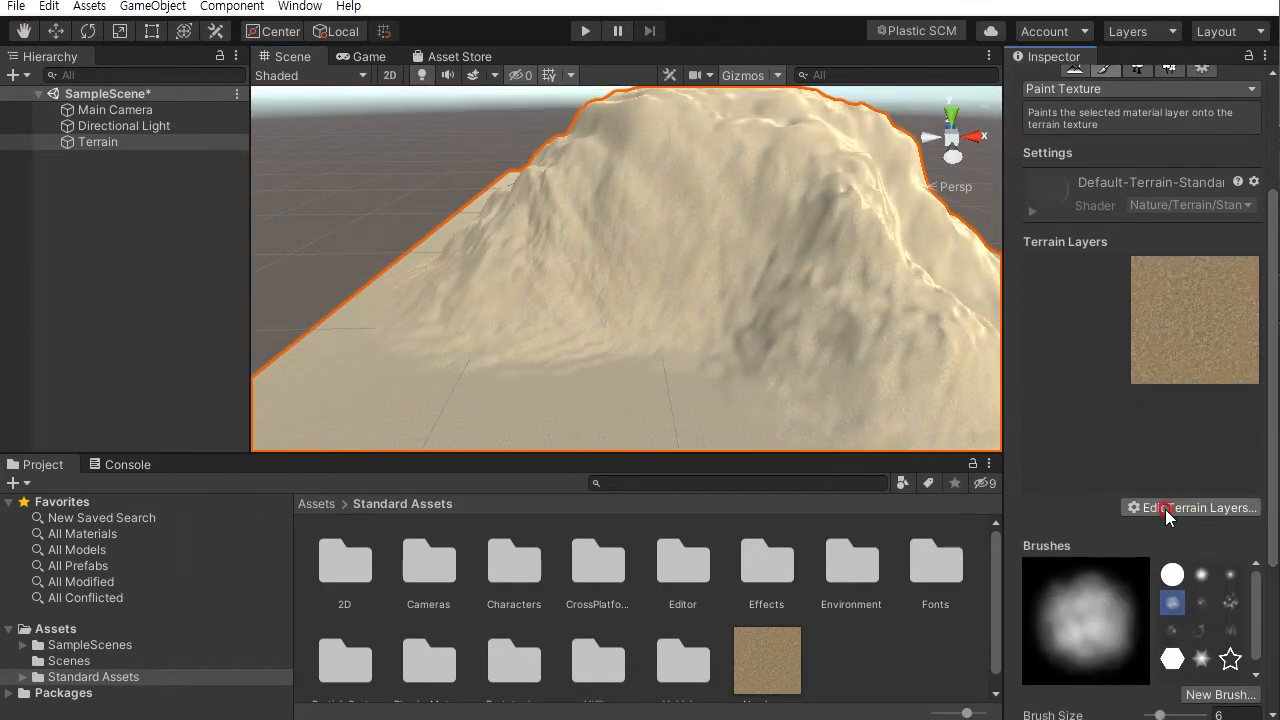
{"action": "left_click", "coordinate": [1167, 509]}
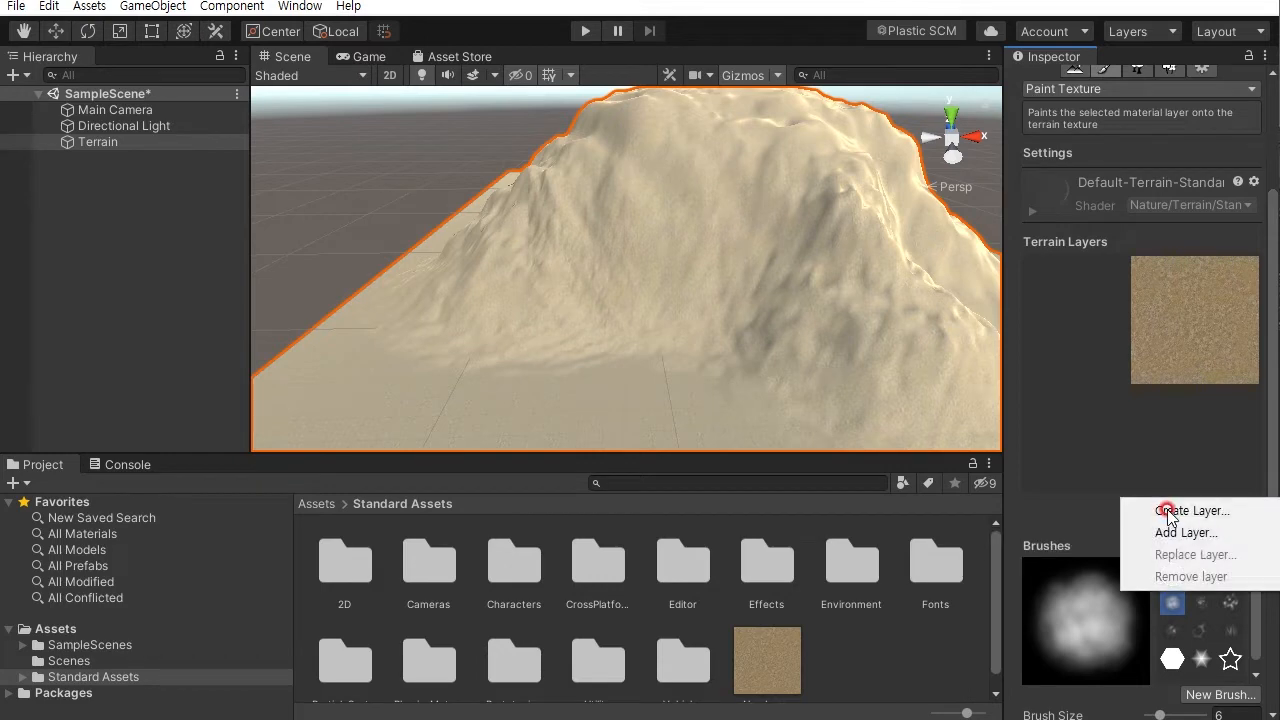
{"action": "left_click", "coordinate": [1192, 513]}
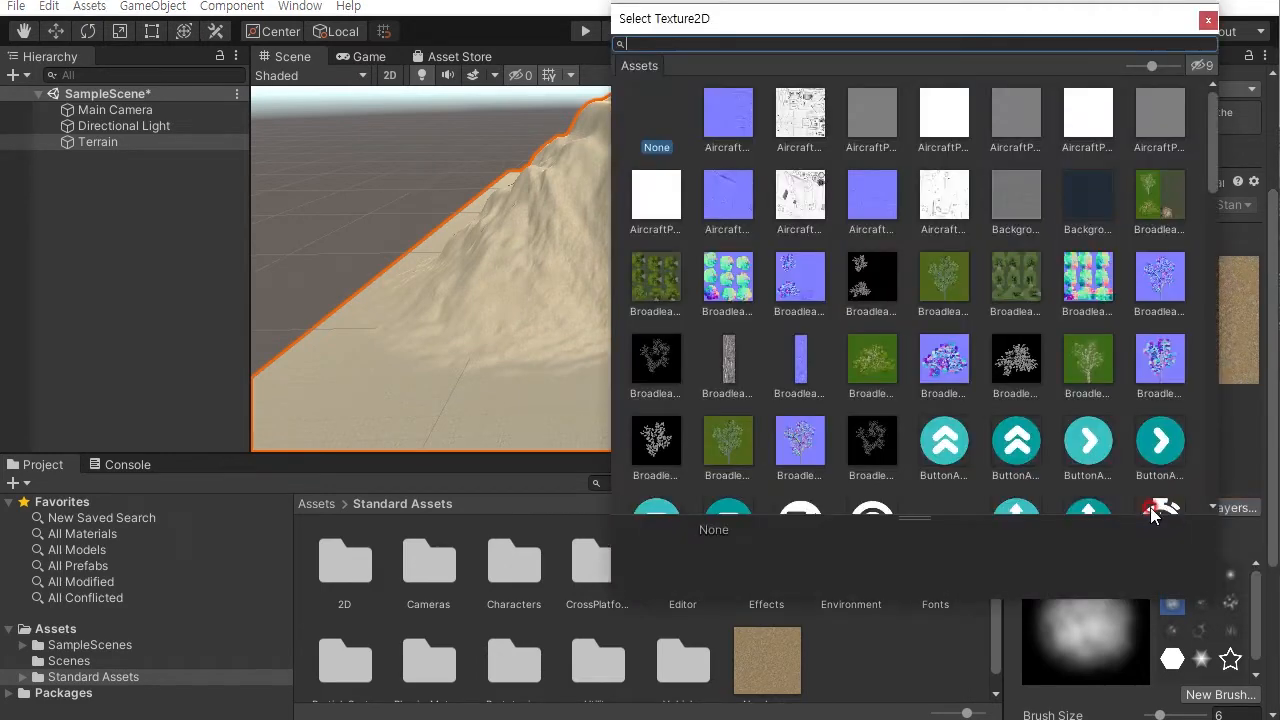
{"action": "left_click_drag", "start_coordinate": [1209, 128], "coordinate": [1205, 174]}
{"action": "left_click", "coordinate": [1092, 365]}
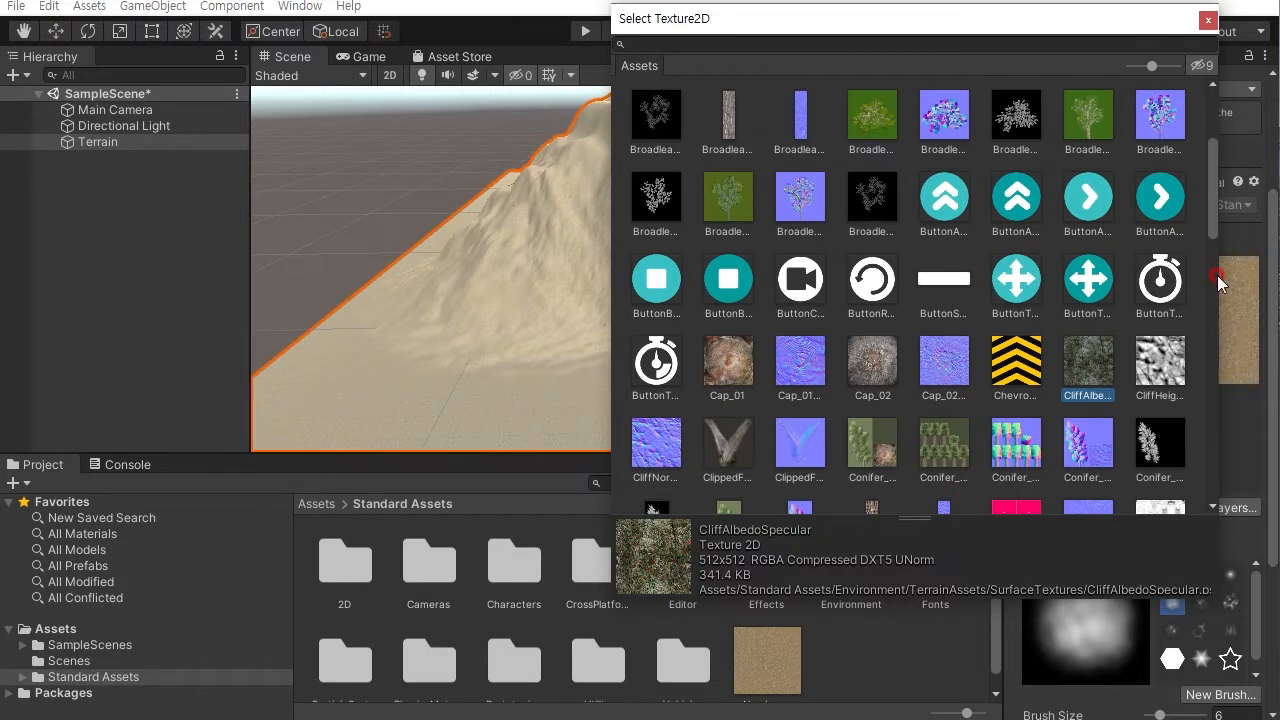
{"action": "left_click_drag", "start_coordinate": [1213, 220], "coordinate": [1208, 243]}
{"action": "left_click", "coordinate": [1082, 236]}
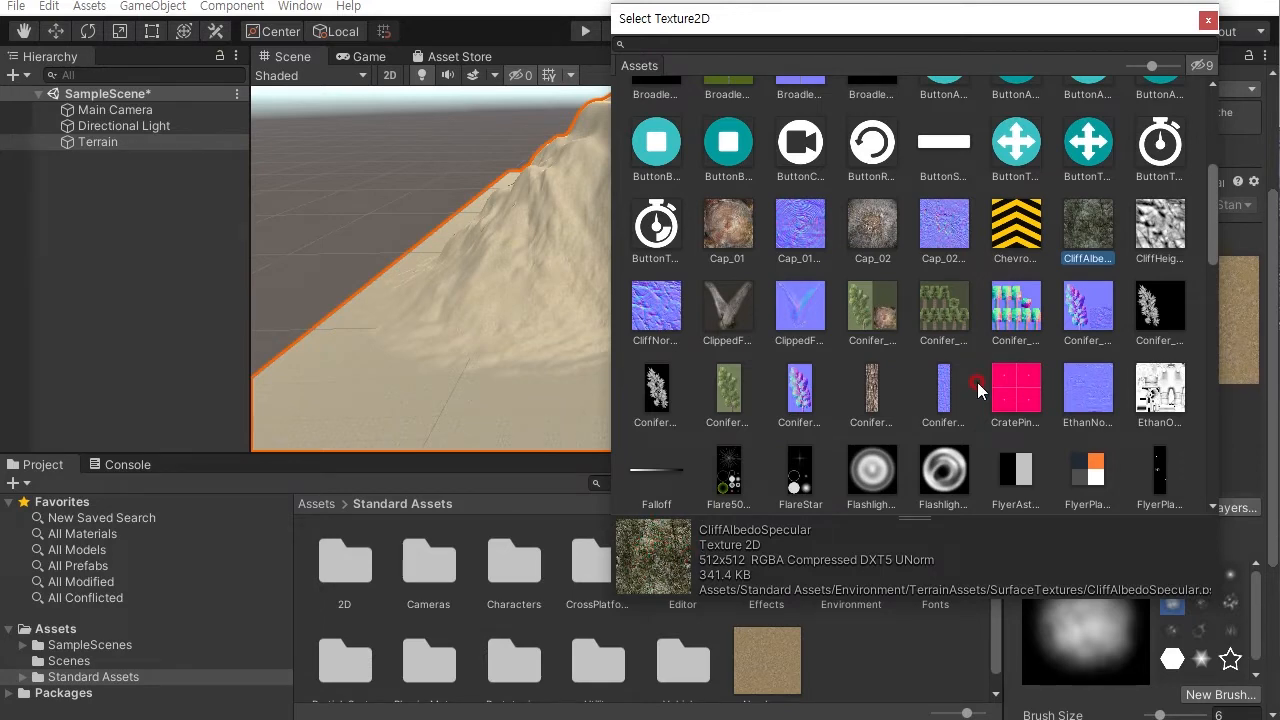
{"action": "double_click", "coordinate": [1095, 225]}
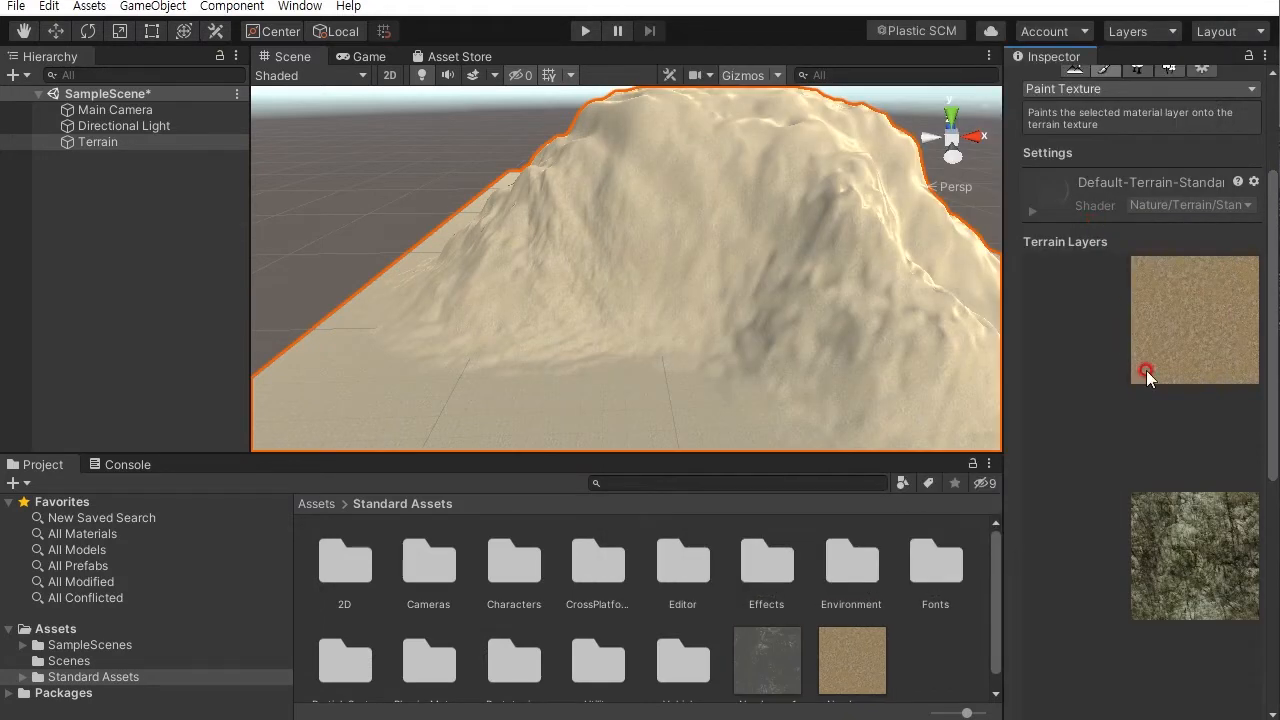
{"action": "left_click_drag", "start_coordinate": [1274, 320], "coordinate": [1266, 403]}
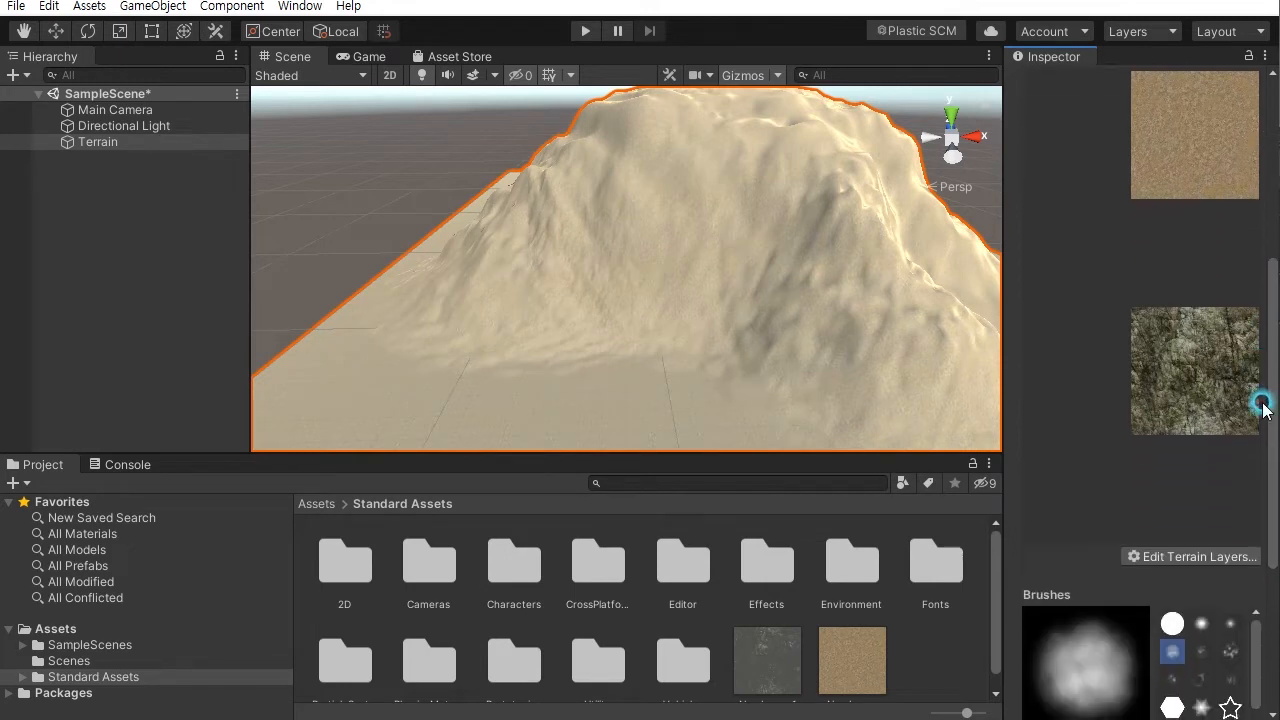
- Select the cliff terrain layer as the active paint layer and bring the brush settings into view
{"action": "left_click", "coordinate": [1188, 369]}
{"action": "left_click_drag", "start_coordinate": [1272, 342], "coordinate": [1210, 274]}
{"action": "left_click", "coordinate": [1210, 272]}
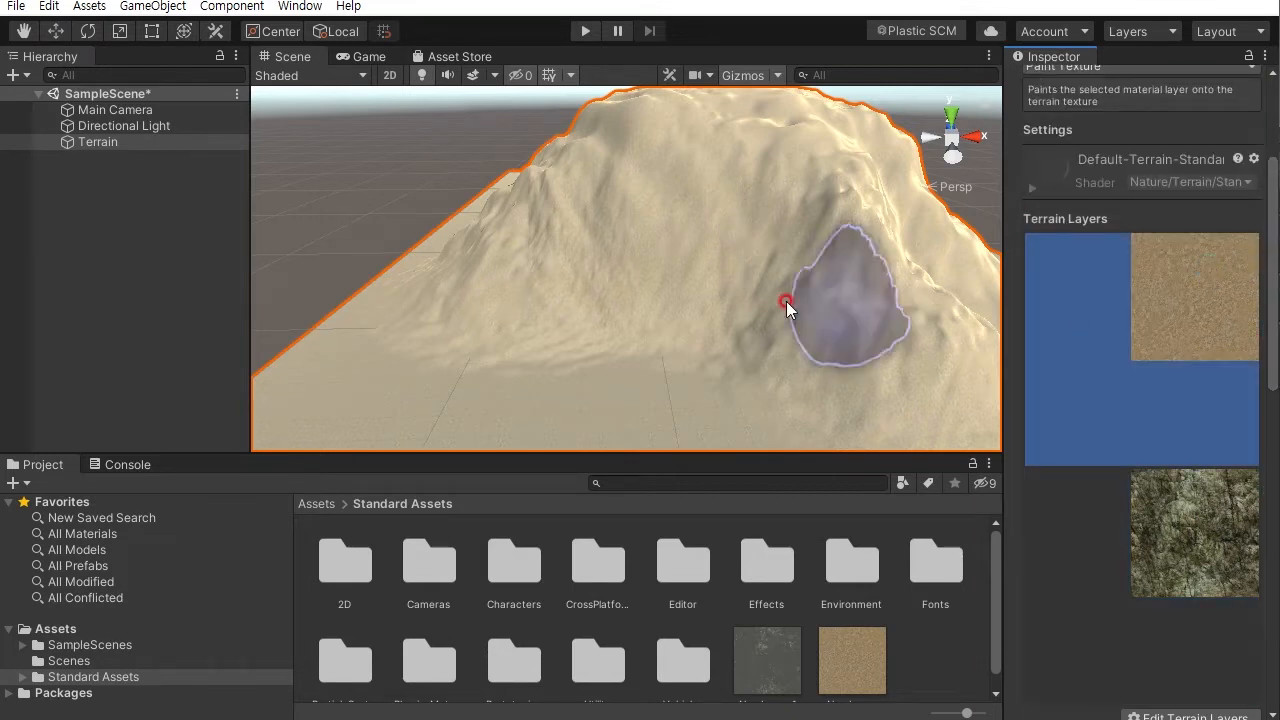
{"action": "left_click", "coordinate": [1180, 535]}
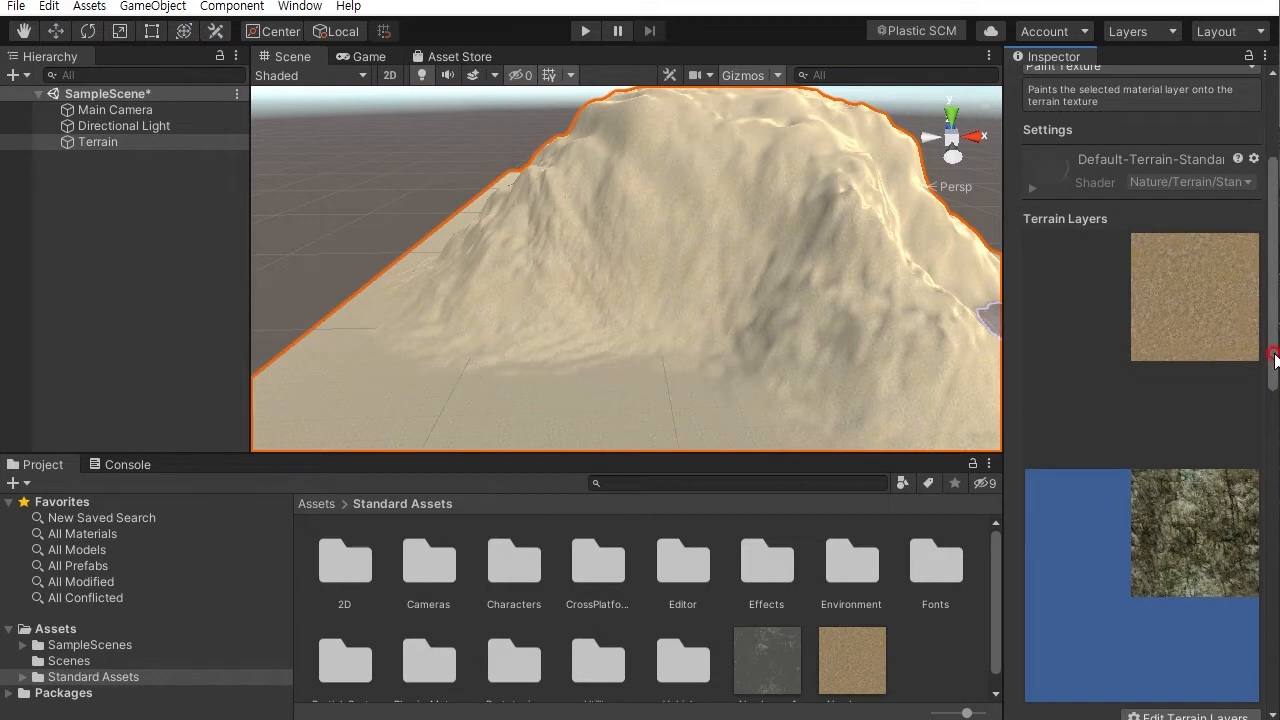
{"action": "left_click_drag", "start_coordinate": [1274, 354], "coordinate": [1275, 408]}
{"action": "left_click", "coordinate": [1193, 374]}
{"action": "left_click", "coordinate": [1174, 365]}
{"action": "left_click", "coordinate": [1174, 365]}
{"action": "mouse_move", "coordinate": [1272, 352]}
{"action": "left_mouse_down"}
{"action": "mouse_move", "coordinate": [1276, 183]}
{"action": "mouse_move", "coordinate": [1275, 467]}
{"action": "mouse_move", "coordinate": [920, 470]}
{"action": "left_mouse_up"}
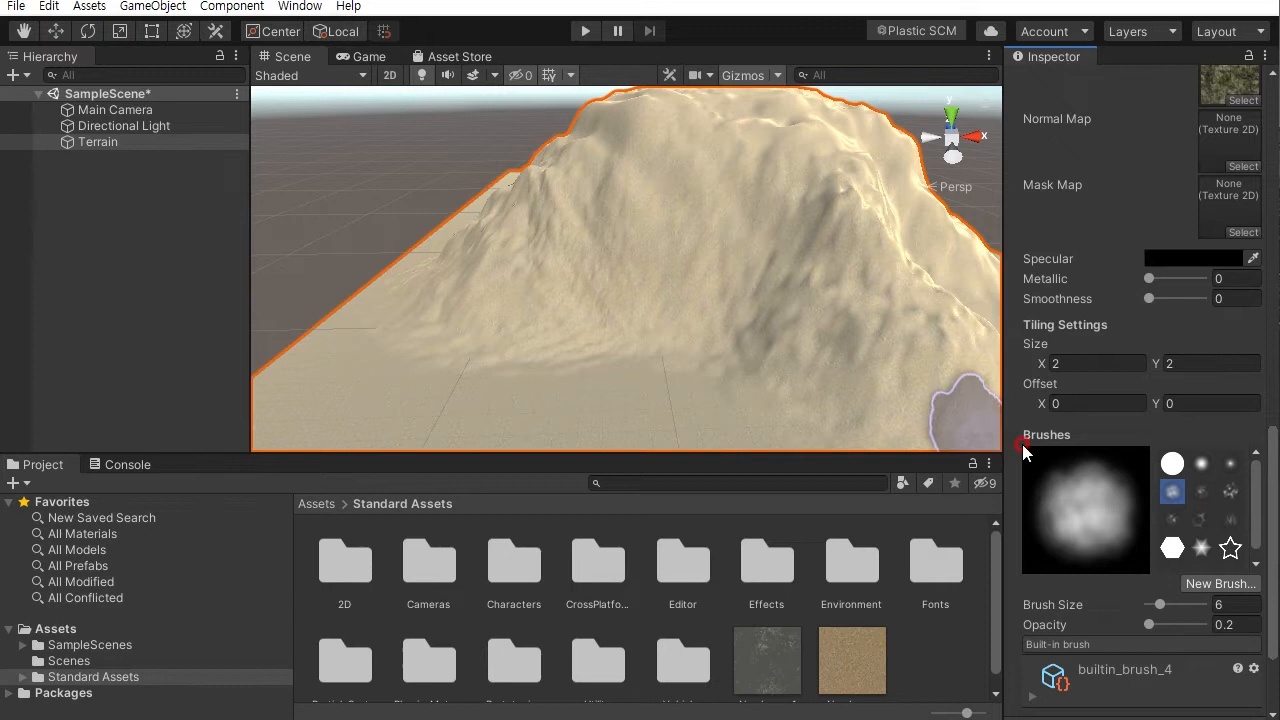
{"action": "left_click_drag", "start_coordinate": [1274, 512], "coordinate": [1272, 543]}
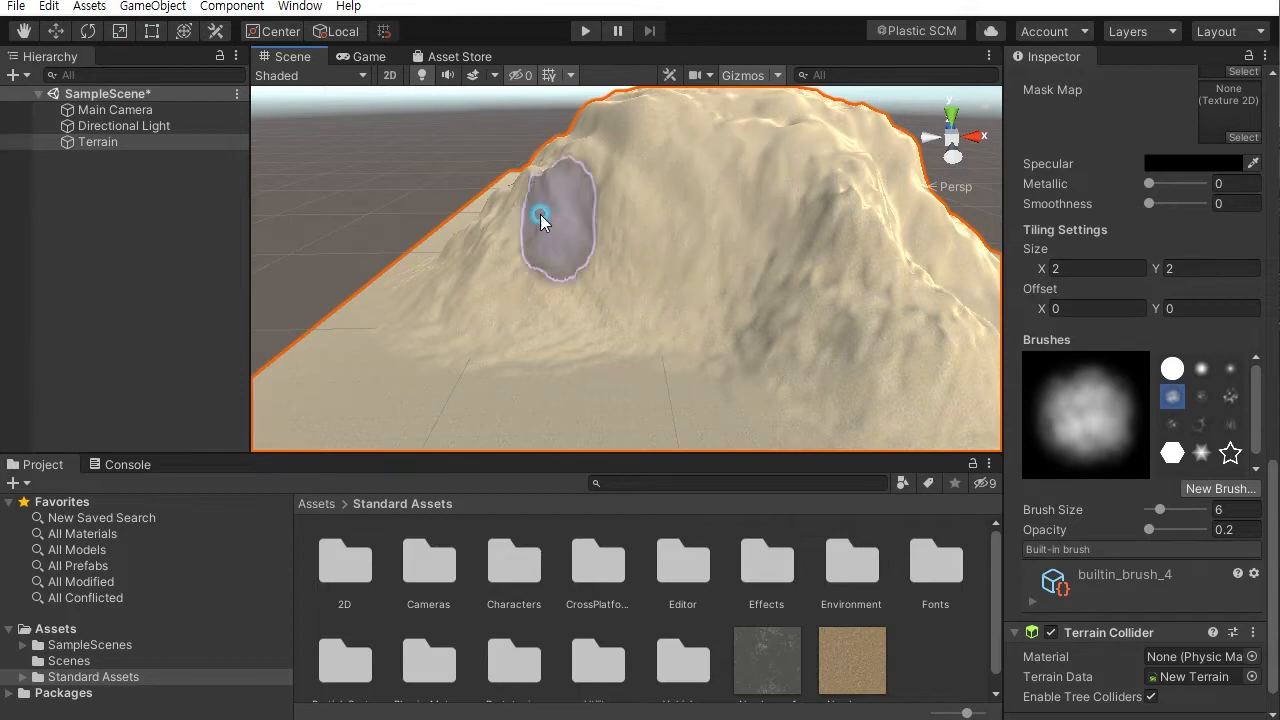
- Paint a cliff patch on the mountain at opacity 100, then undo it
{"action": "left_click_drag", "start_coordinate": [643, 286], "coordinate": [815, 386], "text": "alt"}
{"action": "right_click_drag", "start_coordinate": [817, 388], "coordinate": [989, 503], "text": "alt"}
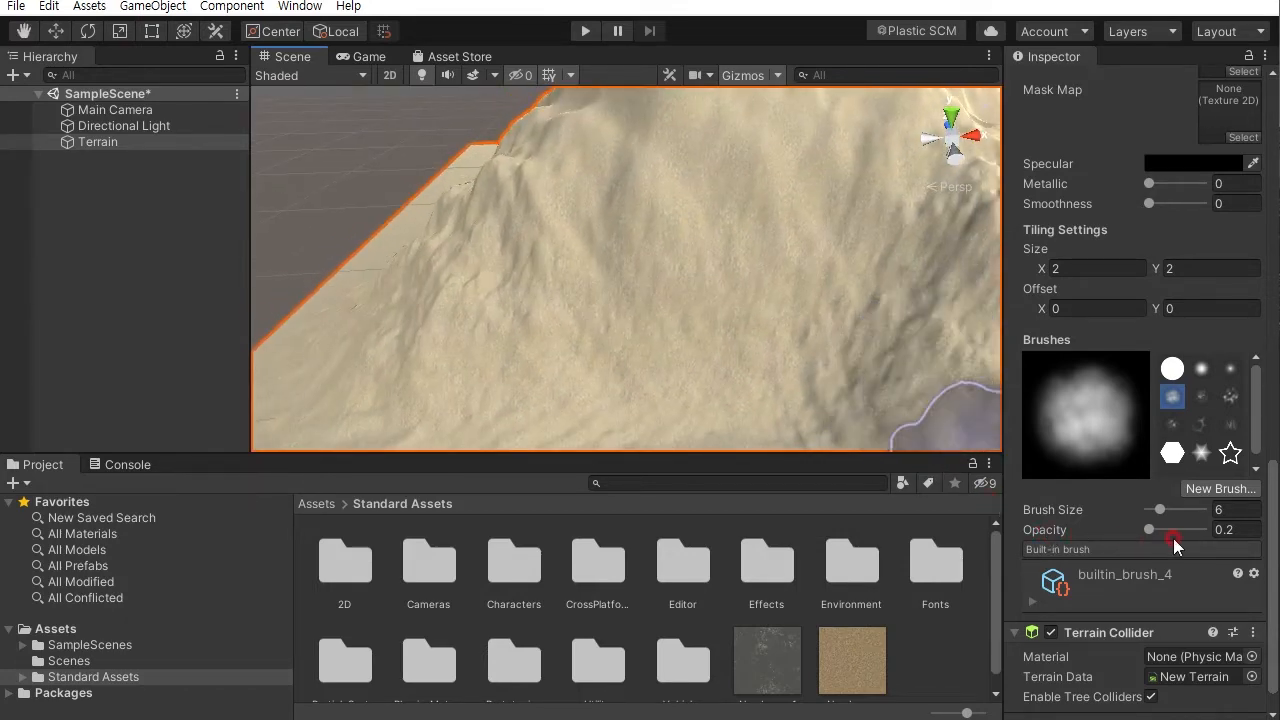
{"action": "left_click_drag", "start_coordinate": [1147, 531], "coordinate": [1240, 529]}
{"action": "mouse_move", "coordinate": [744, 182]}
{"action": "left_mouse_down"}
{"action": "mouse_move", "coordinate": [771, 194]}
{"action": "mouse_move", "coordinate": [620, 193]}
{"action": "left_mouse_up"}
{"action": "left_click_drag", "start_coordinate": [438, 296], "coordinate": [369, 283], "text": "alt"}
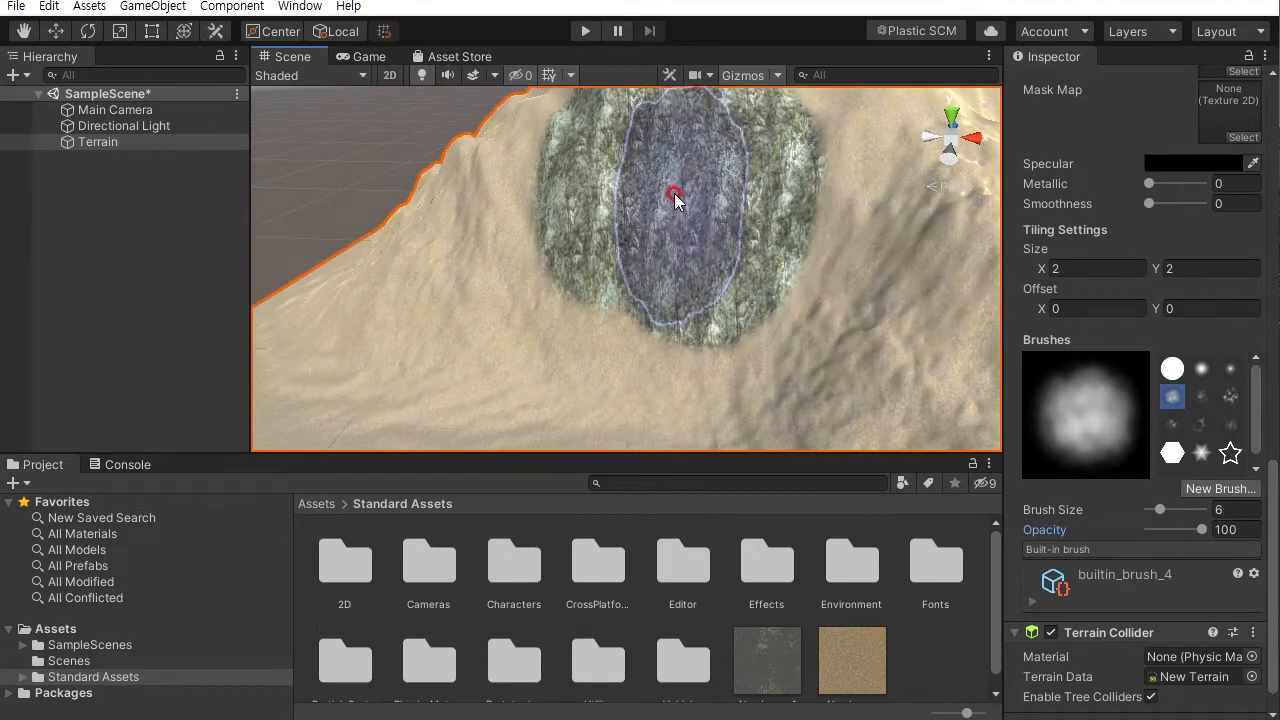
{"action": "scroll", "coordinate": [765, 188], "scroll_direction": "down", "scroll_amount": 3}
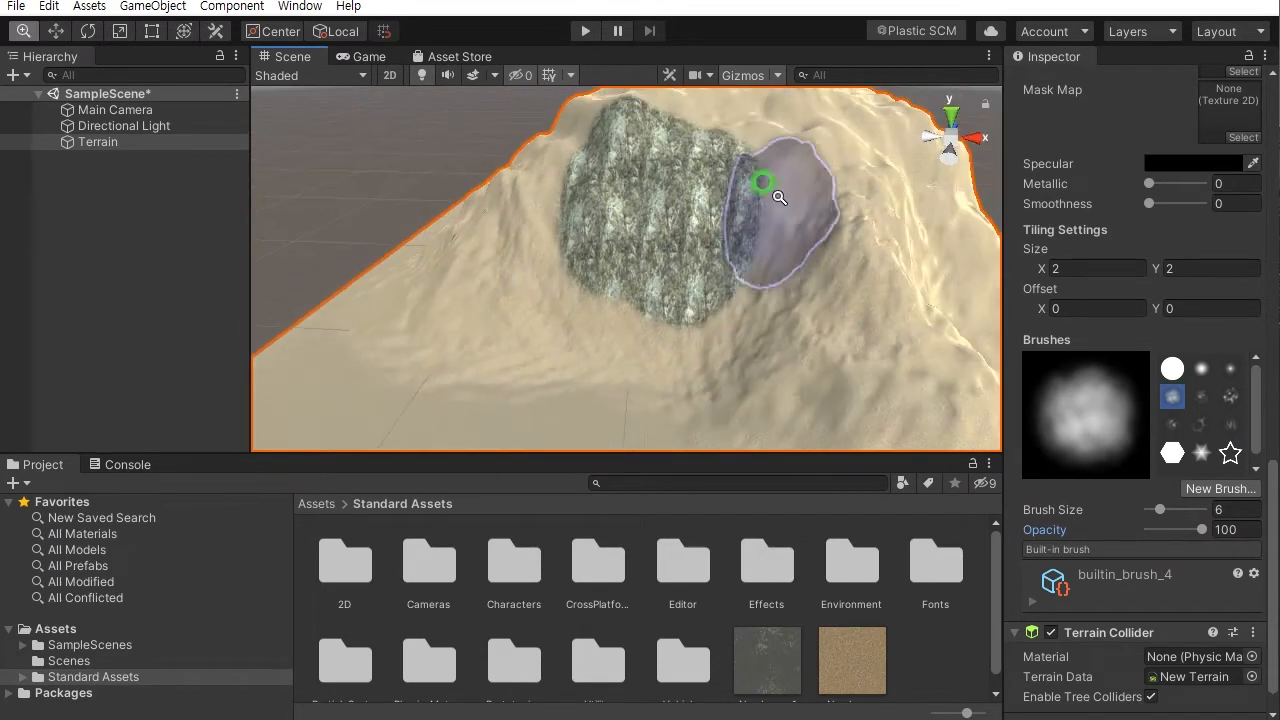
{"action": "key", "text": "ctrl+z"}
- Set the brush opacity to 50, paint a test cliff patch, and undo it
{"action": "right_click_drag", "start_coordinate": [764, 260], "coordinate": [669, 235]}
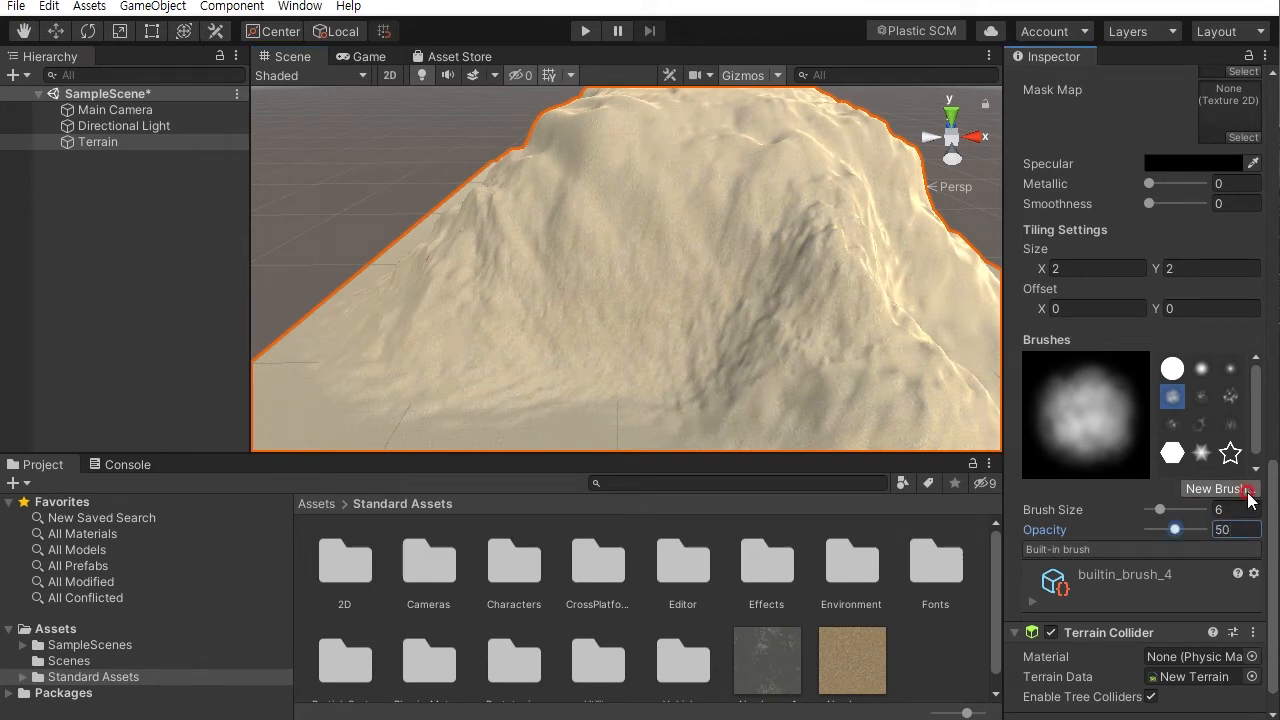
{"action": "mouse_move", "coordinate": [614, 250]}
{"action": "left_mouse_down"}
{"action": "mouse_move", "coordinate": [720, 251]}
{"action": "mouse_move", "coordinate": [791, 358]}
{"action": "mouse_move", "coordinate": [777, 286]}
{"action": "left_mouse_up"}
{"action": "mouse_move", "coordinate": [777, 286]}
{"action": "right_mouse_down", "text": "alt"}
{"action": "mouse_move", "coordinate": [939, 477]}
{"action": "mouse_move", "coordinate": [871, 314]}
{"action": "right_mouse_up", "text": "alt"}
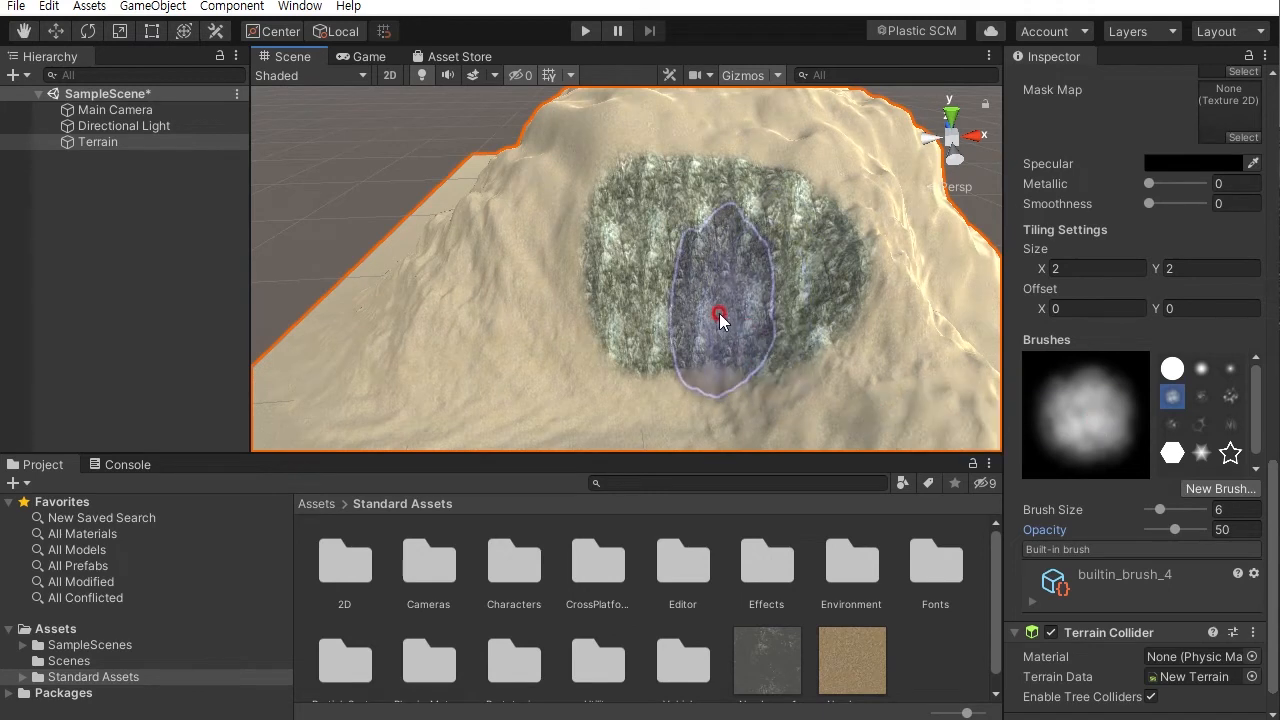
{"action": "key", "text": "ctrl+z"}
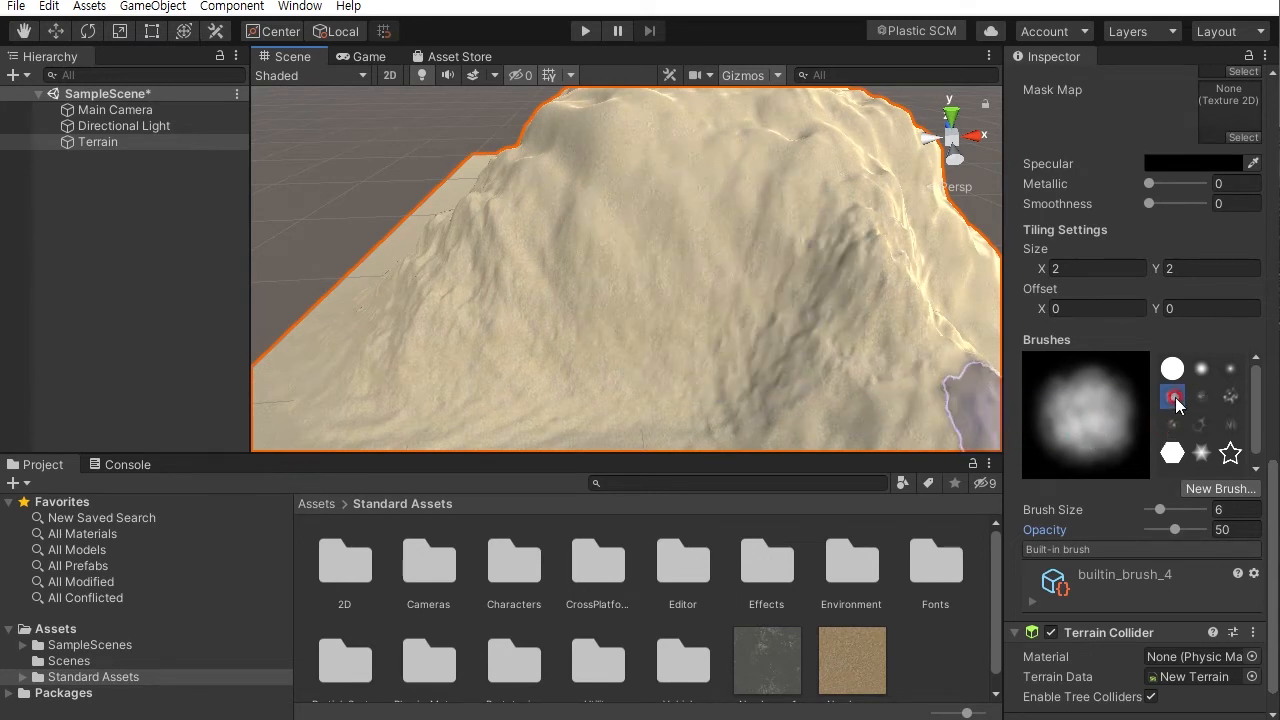
- Switch to the textured builtin_brush_5 and paint cliff texture onto the mountain's front face
{"action": "left_click", "coordinate": [1230, 398]}
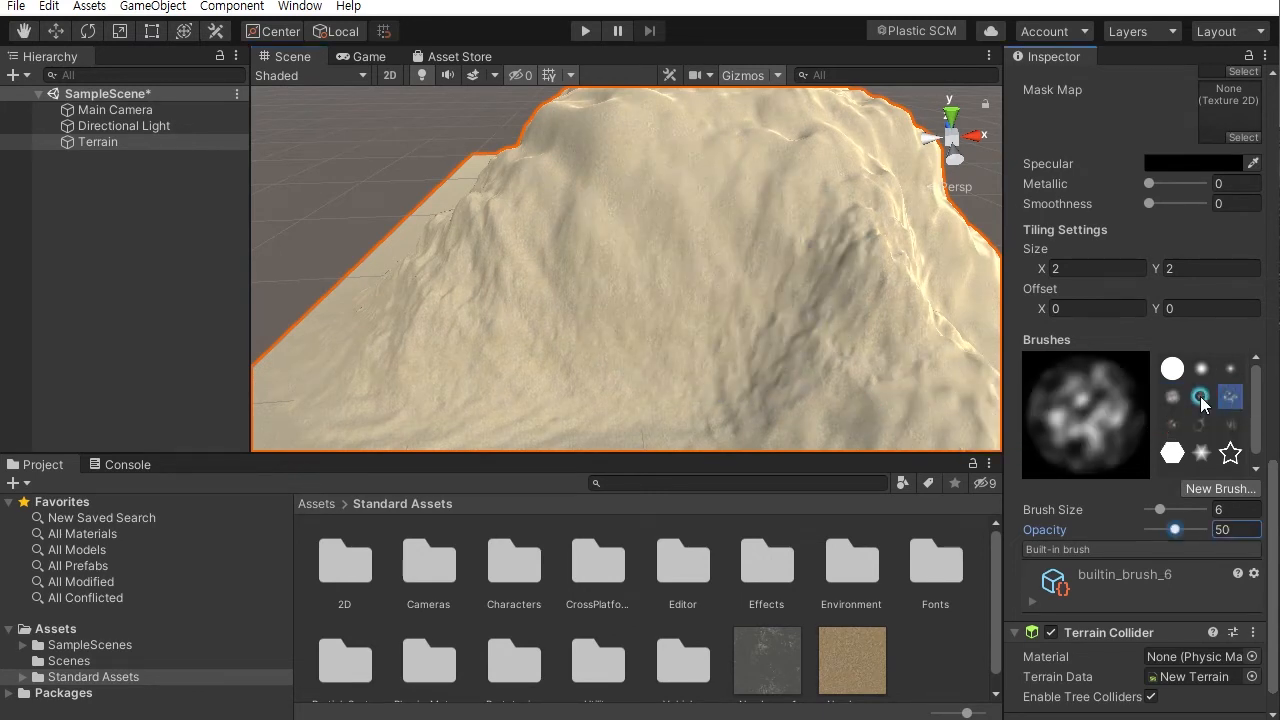
{"action": "left_click", "coordinate": [1201, 398]}
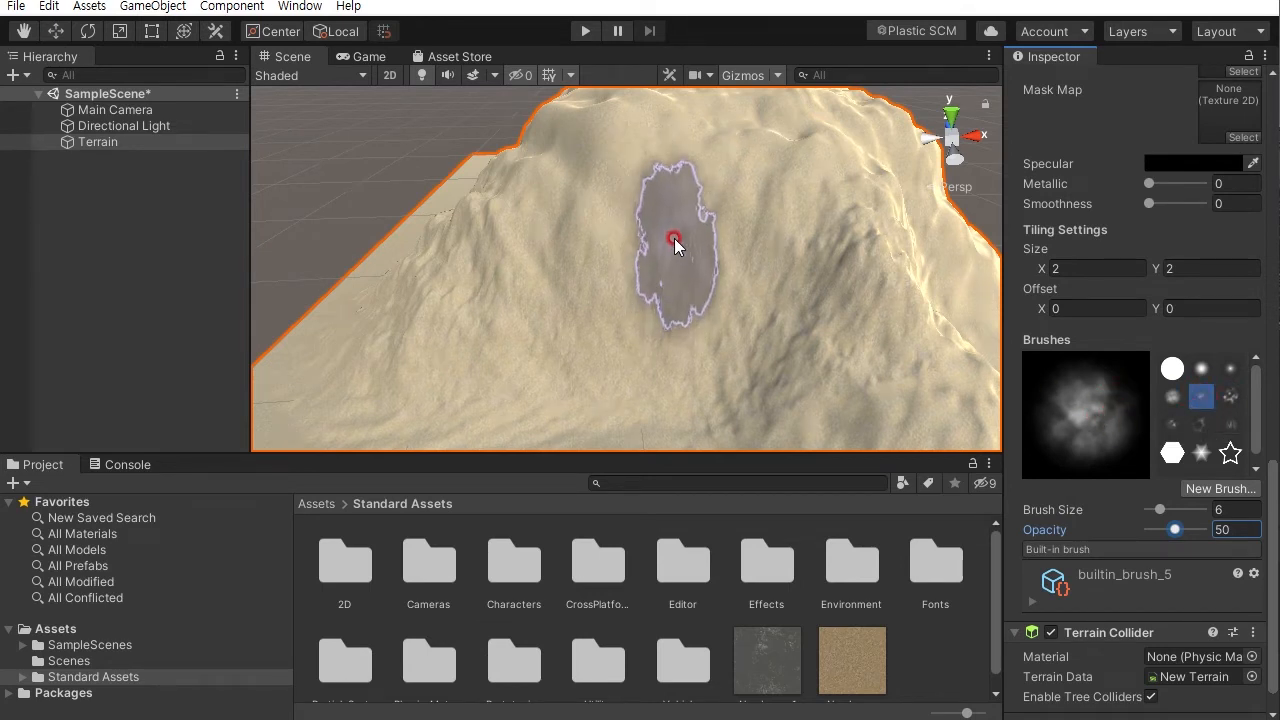
{"action": "mouse_move", "coordinate": [675, 238]}
{"action": "left_mouse_down"}
{"action": "mouse_move", "coordinate": [829, 251]}
{"action": "mouse_move", "coordinate": [697, 229]}
{"action": "mouse_move", "coordinate": [777, 229]}
{"action": "mouse_move", "coordinate": [795, 243]}
{"action": "mouse_move", "coordinate": [671, 163]}
{"action": "mouse_move", "coordinate": [603, 206]}
{"action": "mouse_move", "coordinate": [727, 277]}
{"action": "mouse_move", "coordinate": [523, 297]}
{"action": "mouse_move", "coordinate": [697, 334]}
{"action": "mouse_move", "coordinate": [694, 320]}
{"action": "mouse_move", "coordinate": [640, 345]}
{"action": "mouse_move", "coordinate": [537, 323]}
{"action": "mouse_move", "coordinate": [574, 271]}
{"action": "mouse_move", "coordinate": [630, 318]}
{"action": "mouse_move", "coordinate": [754, 327]}
{"action": "left_mouse_up"}
{"action": "left_click_drag", "start_coordinate": [619, 315], "coordinate": [759, 283], "text": "alt"}
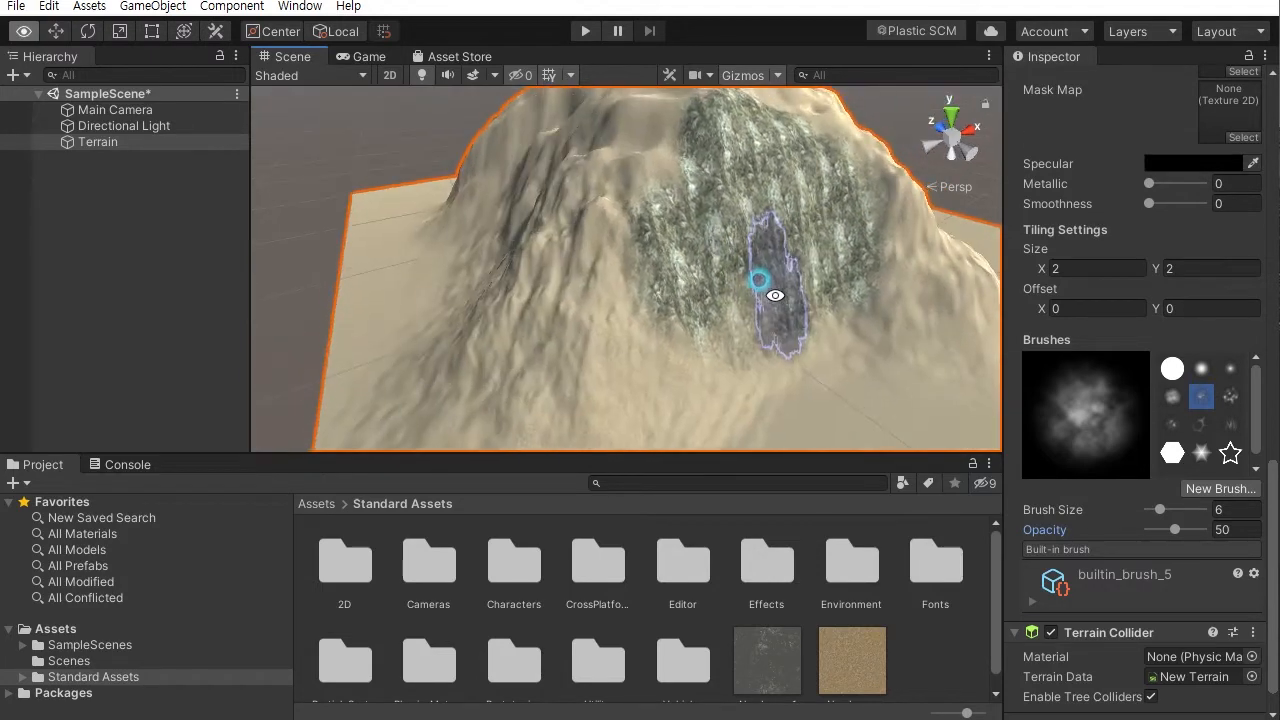
{"action": "mouse_move", "coordinate": [620, 316]}
{"action": "left_mouse_down"}
{"action": "mouse_move", "coordinate": [663, 357]}
{"action": "mouse_move", "coordinate": [569, 346]}
{"action": "mouse_move", "coordinate": [585, 265]}
{"action": "mouse_move", "coordinate": [752, 339]}
{"action": "mouse_move", "coordinate": [731, 337]}
{"action": "mouse_move", "coordinate": [694, 289]}
{"action": "mouse_move", "coordinate": [766, 200]}
{"action": "mouse_move", "coordinate": [663, 200]}
{"action": "mouse_move", "coordinate": [709, 274]}
{"action": "mouse_move", "coordinate": [695, 247]}
{"action": "mouse_move", "coordinate": [608, 194]}
{"action": "mouse_move", "coordinate": [737, 280]}
{"action": "mouse_move", "coordinate": [529, 302]}
{"action": "mouse_move", "coordinate": [528, 206]}
{"action": "mouse_move", "coordinate": [563, 257]}
{"action": "mouse_move", "coordinate": [611, 286]}
{"action": "mouse_move", "coordinate": [492, 298]}
{"action": "left_mouse_up"}
{"action": "mouse_move", "coordinate": [492, 298]}
{"action": "left_mouse_down", "text": "alt"}
{"action": "mouse_move", "coordinate": [783, 278]}
{"action": "mouse_move", "coordinate": [686, 218]}
{"action": "mouse_move", "coordinate": [632, 266]}
{"action": "mouse_move", "coordinate": [604, 243]}
{"action": "mouse_move", "coordinate": [553, 273]}
{"action": "left_mouse_up", "text": "alt"}
- Paint cliff texture over the mountain's slopes from several sides
{"action": "scroll", "coordinate": [628, 270], "scroll_direction": "down", "scroll_amount": 10, "text": "alt"}
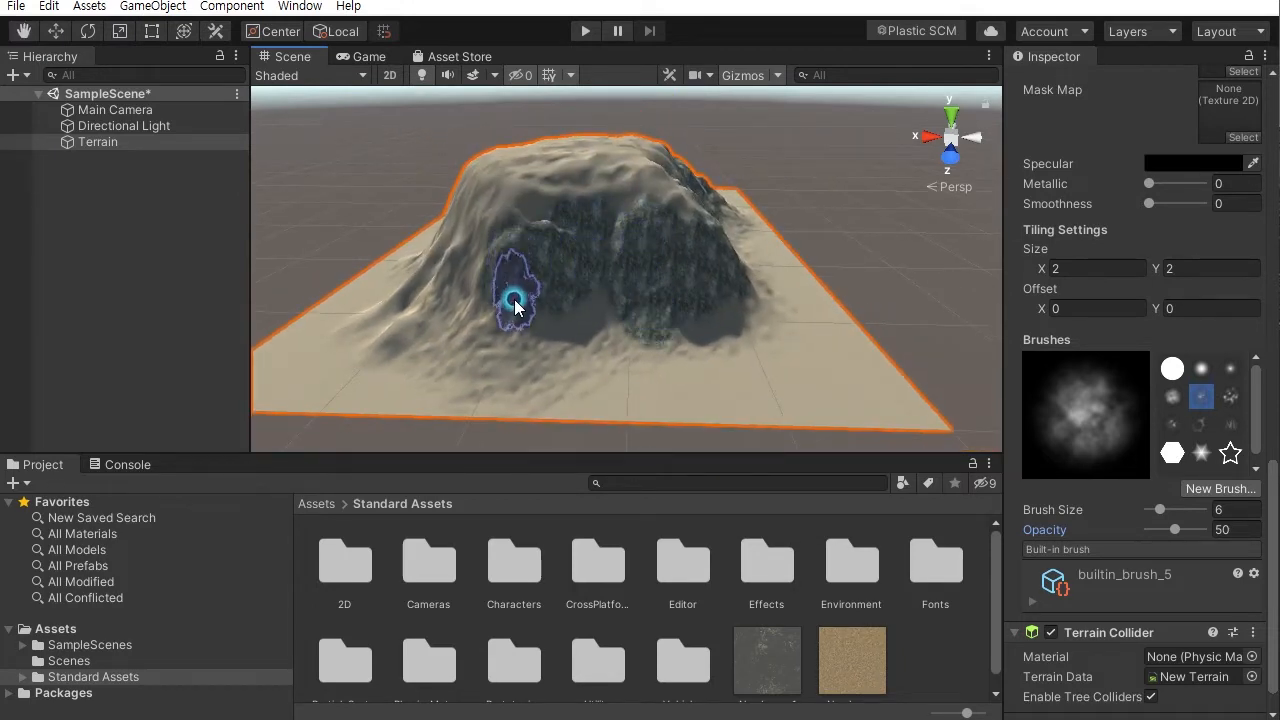
{"action": "left_click_drag", "start_coordinate": [491, 306], "coordinate": [671, 294], "text": "alt"}
{"action": "mouse_move", "coordinate": [534, 309]}
{"action": "left_mouse_down"}
{"action": "mouse_move", "coordinate": [517, 383]}
{"action": "mouse_move", "coordinate": [571, 283]}
{"action": "mouse_move", "coordinate": [730, 256]}
{"action": "left_mouse_up"}
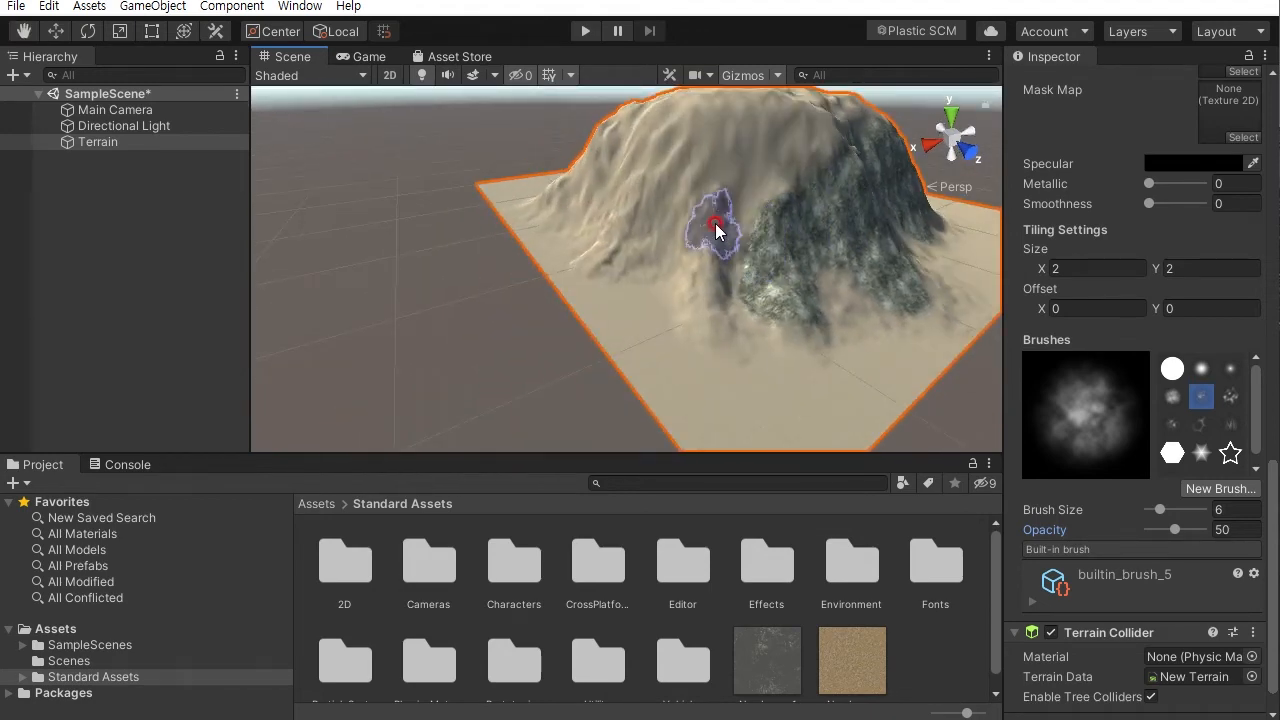
{"action": "mouse_move", "coordinate": [773, 203]}
{"action": "left_mouse_down", "text": "alt"}
{"action": "mouse_move", "coordinate": [783, 238]}
{"action": "mouse_move", "coordinate": [808, 232]}
{"action": "mouse_move", "coordinate": [705, 190]}
{"action": "left_mouse_up", "text": "alt"}
{"action": "left_click_drag", "start_coordinate": [585, 194], "coordinate": [762, 243], "text": "alt"}
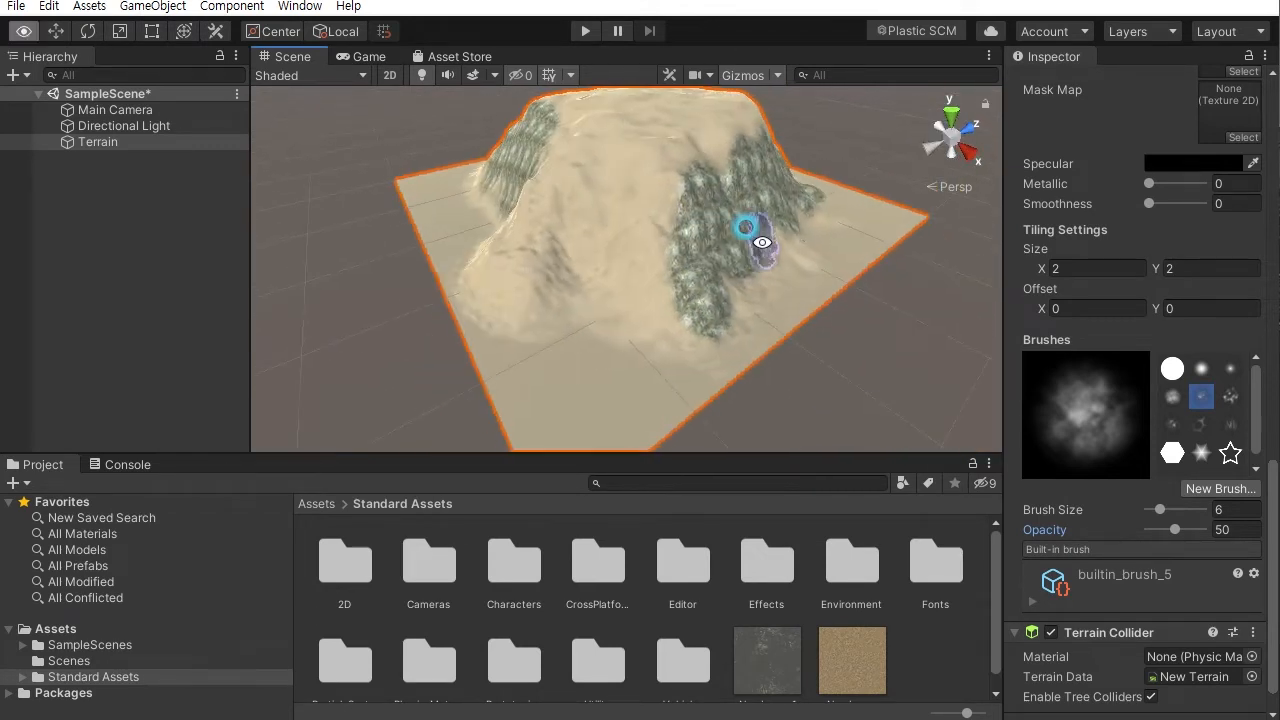
{"action": "mouse_move", "coordinate": [508, 281]}
{"action": "left_mouse_down", "text": "alt"}
{"action": "mouse_move", "coordinate": [650, 285]}
{"action": "mouse_move", "coordinate": [596, 298]}
{"action": "left_mouse_up", "text": "alt"}
{"action": "mouse_move", "coordinate": [622, 253]}
{"action": "left_mouse_down", "text": "alt"}
{"action": "mouse_move", "coordinate": [694, 323]}
{"action": "mouse_move", "coordinate": [646, 320]}
{"action": "left_mouse_up", "text": "alt"}
{"action": "middle_click_drag", "start_coordinate": [606, 334], "coordinate": [757, 250]}
{"action": "left_click_drag", "start_coordinate": [757, 250], "coordinate": [651, 257], "text": "alt"}
{"action": "mouse_move", "coordinate": [563, 320]}
{"action": "left_mouse_down", "text": "alt"}
{"action": "mouse_move", "coordinate": [874, 204]}
{"action": "mouse_move", "coordinate": [780, 306]}
{"action": "mouse_move", "coordinate": [766, 286]}
{"action": "left_mouse_up", "text": "alt"}
{"action": "mouse_move", "coordinate": [529, 373]}
{"action": "left_mouse_down"}
{"action": "mouse_move", "coordinate": [746, 346]}
{"action": "mouse_move", "coordinate": [709, 363]}
{"action": "mouse_move", "coordinate": [760, 261]}
{"action": "mouse_move", "coordinate": [586, 277]}
{"action": "mouse_move", "coordinate": [651, 337]}
{"action": "left_mouse_up"}
{"action": "mouse_move", "coordinate": [749, 251]}
{"action": "left_mouse_down", "text": "alt"}
{"action": "mouse_move", "coordinate": [669, 304]}
{"action": "mouse_move", "coordinate": [652, 251]}
{"action": "mouse_move", "coordinate": [443, 294]}
{"action": "left_mouse_up", "text": "alt"}
{"action": "mouse_move", "coordinate": [627, 217]}
{"action": "left_mouse_down", "text": "alt"}
{"action": "mouse_move", "coordinate": [680, 257]}
{"action": "mouse_move", "coordinate": [674, 229]}
{"action": "left_mouse_up", "text": "alt"}
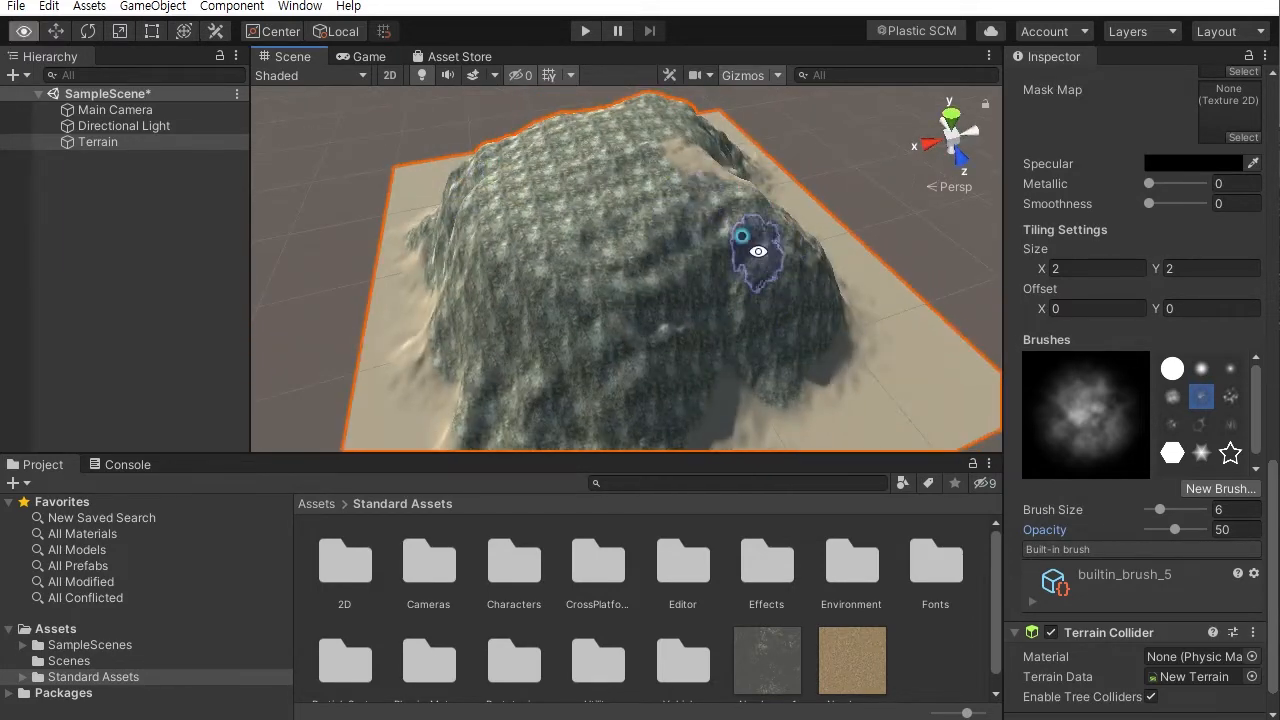
- Continue painting cliff texture across the upper mountain, leaving sand around its foot
{"action": "left_click_drag", "start_coordinate": [758, 251], "coordinate": [540, 270], "text": "alt"}
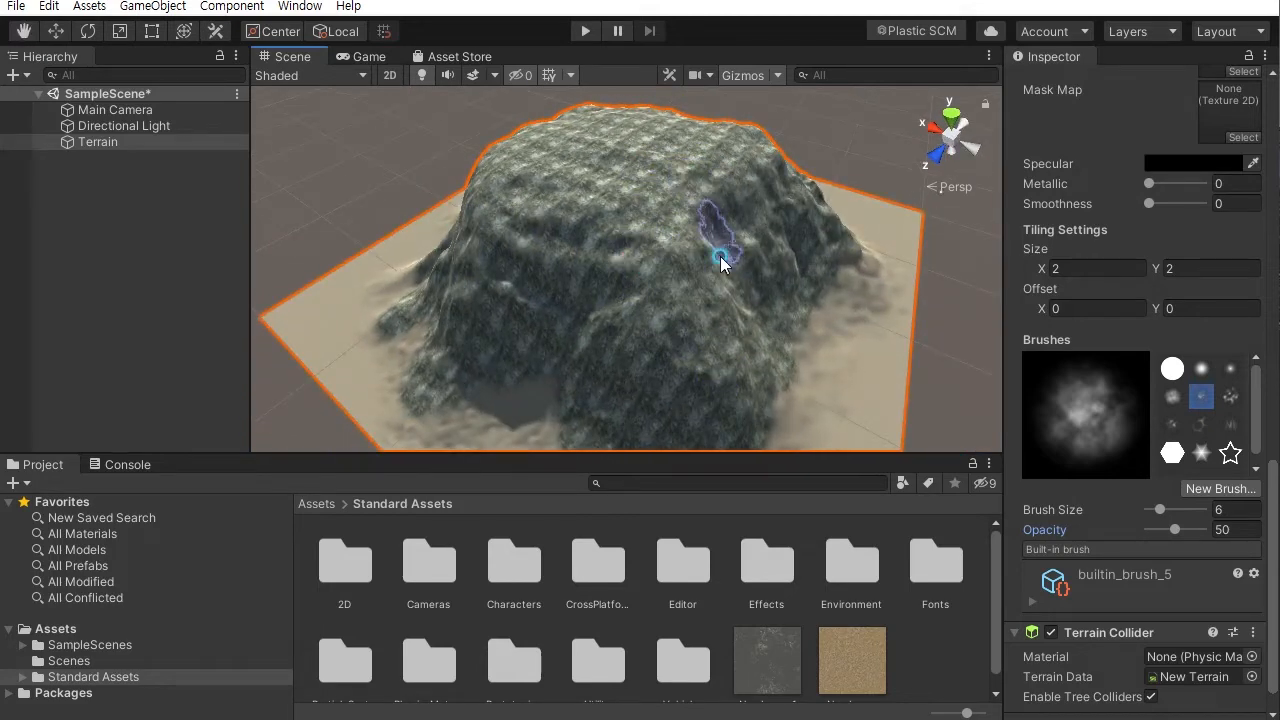
{"action": "left_click_drag", "start_coordinate": [720, 257], "coordinate": [622, 190], "text": "alt"}
{"action": "middle_click_drag", "start_coordinate": [632, 375], "coordinate": [638, 252]}
{"action": "mouse_move", "coordinate": [690, 240]}
{"action": "left_mouse_down", "text": "alt"}
{"action": "mouse_move", "coordinate": [815, 203]}
{"action": "mouse_move", "coordinate": [831, 181]}
{"action": "mouse_move", "coordinate": [666, 240]}
{"action": "mouse_move", "coordinate": [694, 240]}
{"action": "mouse_move", "coordinate": [737, 271]}
{"action": "mouse_move", "coordinate": [723, 272]}
{"action": "left_mouse_up", "text": "alt"}
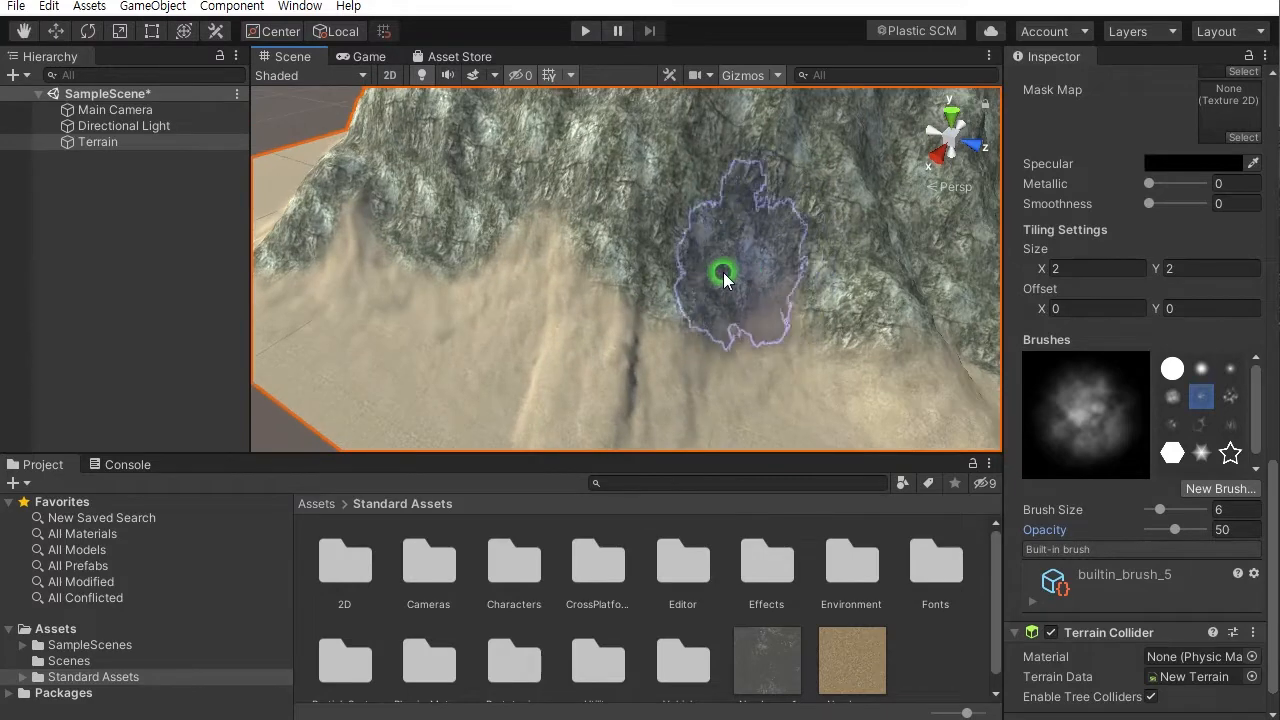
{"action": "left_click_drag", "start_coordinate": [669, 311], "coordinate": [606, 277], "text": "alt"}
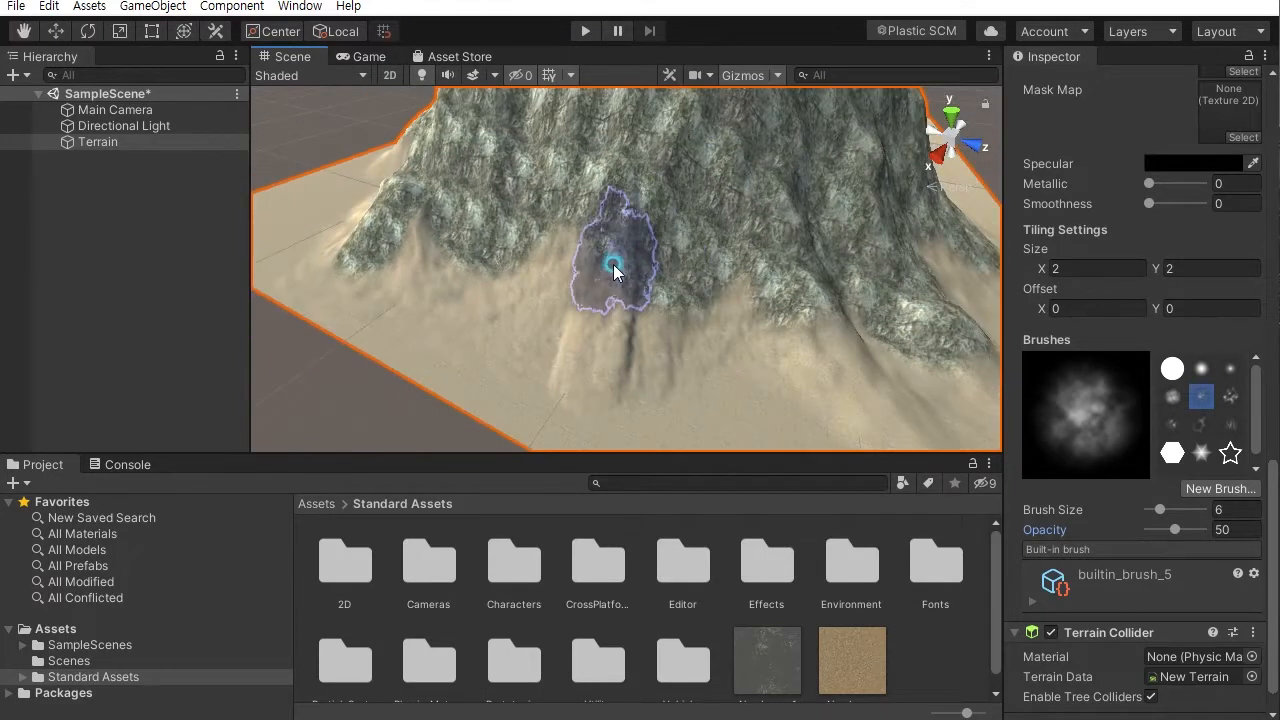
{"action": "left_click", "coordinate": [607, 314]}
{"action": "left_click", "coordinate": [604, 329]}
{"action": "left_click", "coordinate": [602, 351]}
{"action": "left_click", "coordinate": [685, 264]}
{"action": "mouse_move", "coordinate": [685, 264]}
{"action": "left_mouse_down"}
{"action": "mouse_move", "coordinate": [689, 286]}
{"action": "mouse_move", "coordinate": [723, 286]}
{"action": "mouse_move", "coordinate": [586, 249]}
{"action": "mouse_move", "coordinate": [550, 290]}
{"action": "mouse_move", "coordinate": [572, 268]}
{"action": "mouse_move", "coordinate": [738, 273]}
{"action": "left_mouse_up"}
{"action": "left_click", "coordinate": [526, 290]}
{"action": "left_click_drag", "start_coordinate": [744, 188], "coordinate": [735, 248]}
{"action": "mouse_move", "coordinate": [512, 268]}
{"action": "left_mouse_down", "text": "alt"}
{"action": "mouse_move", "coordinate": [654, 237]}
{"action": "mouse_move", "coordinate": [602, 215]}
{"action": "mouse_move", "coordinate": [667, 290]}
{"action": "left_mouse_up", "text": "alt"}
{"action": "left_click_drag", "start_coordinate": [667, 290], "coordinate": [768, 269], "text": "alt"}
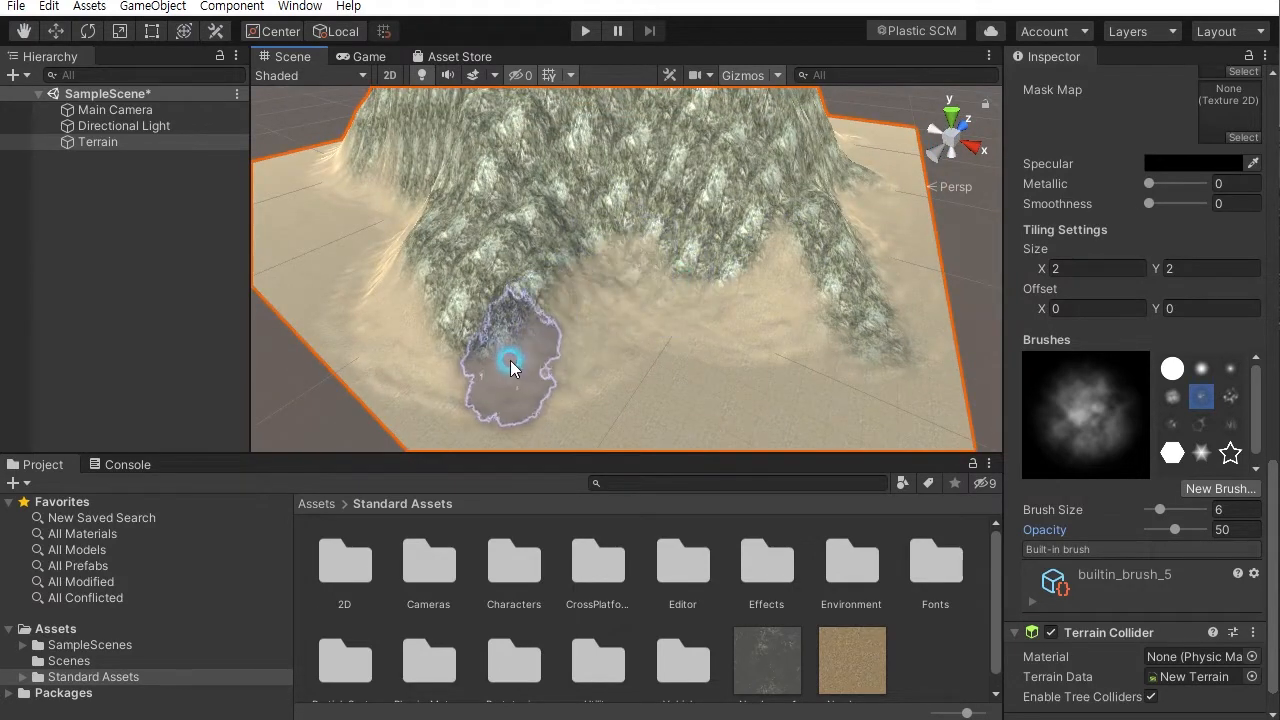
{"action": "mouse_move", "coordinate": [446, 298]}
{"action": "left_mouse_down", "text": "alt"}
{"action": "mouse_move", "coordinate": [463, 308]}
{"action": "mouse_move", "coordinate": [694, 280]}
{"action": "left_mouse_up", "text": "alt"}
{"action": "left_click_drag", "start_coordinate": [705, 268], "coordinate": [708, 250]}
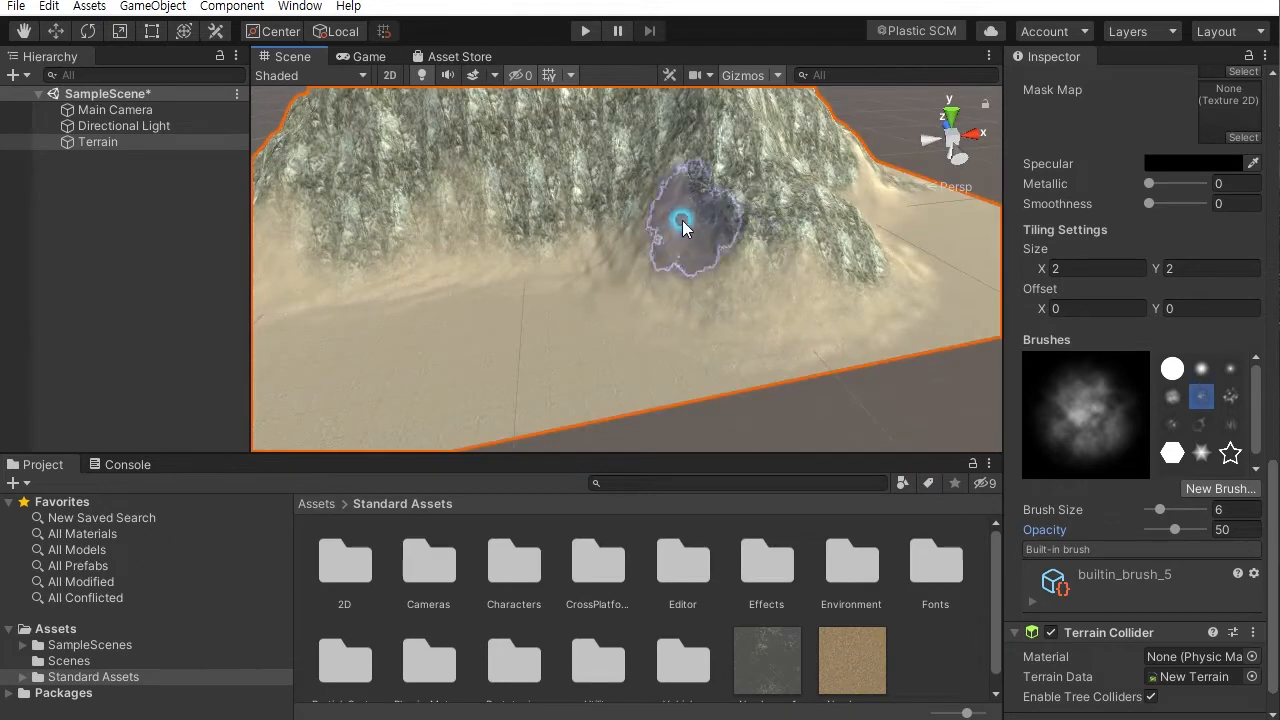
{"action": "mouse_move", "coordinate": [503, 251]}
{"action": "left_mouse_down", "text": "alt"}
{"action": "mouse_move", "coordinate": [646, 243]}
{"action": "mouse_move", "coordinate": [474, 270]}
{"action": "mouse_move", "coordinate": [571, 306]}
{"action": "mouse_move", "coordinate": [571, 266]}
{"action": "mouse_move", "coordinate": [689, 280]}
{"action": "left_mouse_up", "text": "alt"}
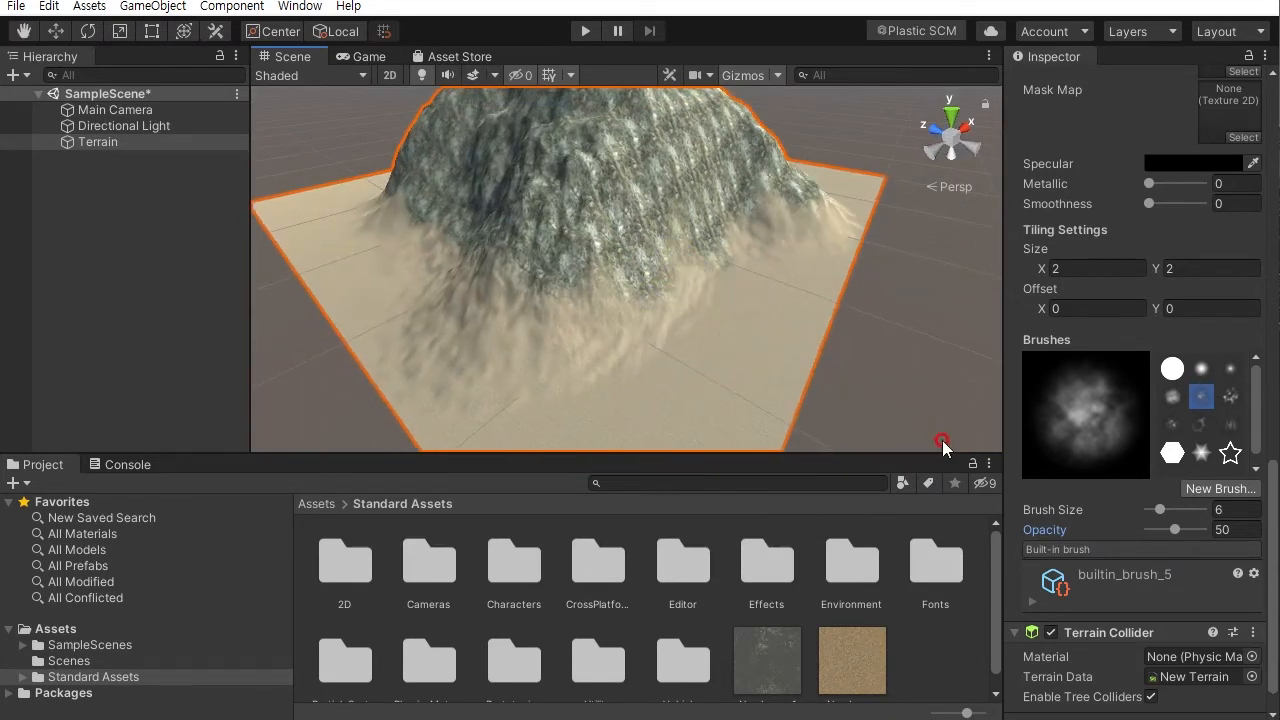
- Reduce the brush size to 2 and dab small cliff patches around the mountain's base
{"action": "left_click_drag", "start_coordinate": [1156, 509], "coordinate": [1154, 510]}
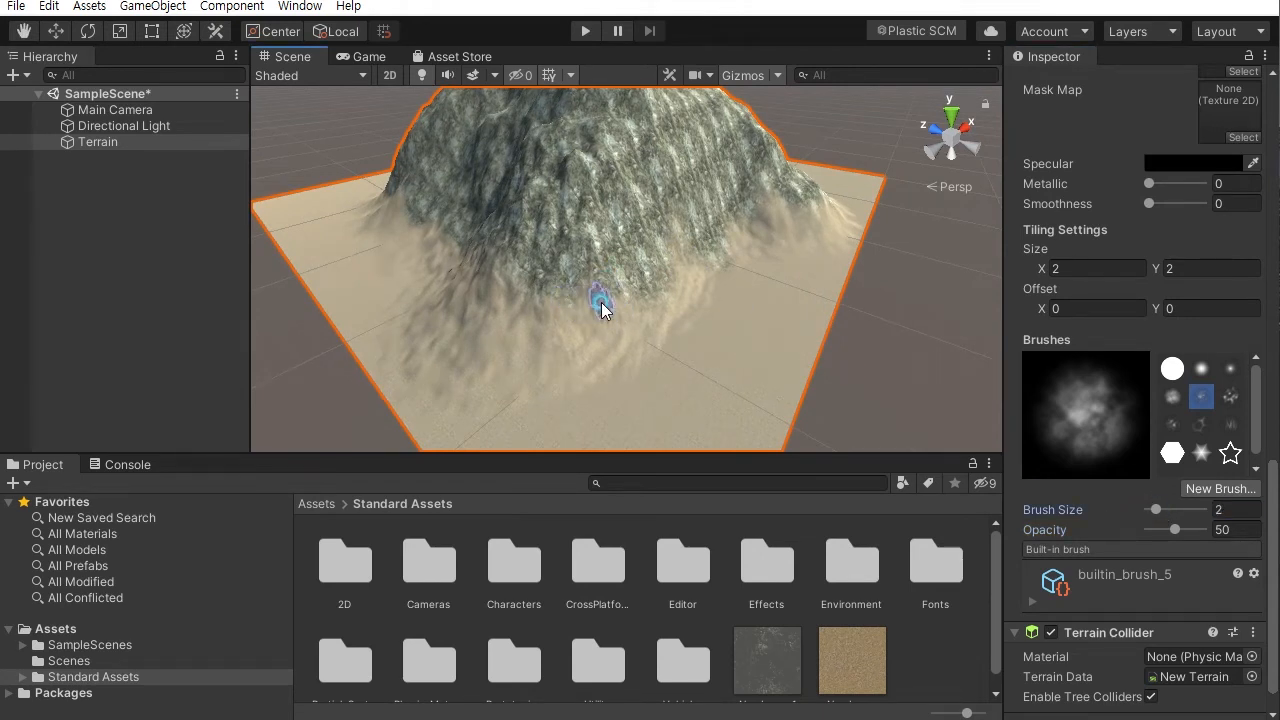
{"action": "mouse_move", "coordinate": [468, 355]}
{"action": "left_mouse_down", "text": "alt"}
{"action": "mouse_move", "coordinate": [508, 366]}
{"action": "mouse_move", "coordinate": [612, 300]}
{"action": "mouse_move", "coordinate": [655, 292]}
{"action": "left_mouse_up", "text": "alt"}
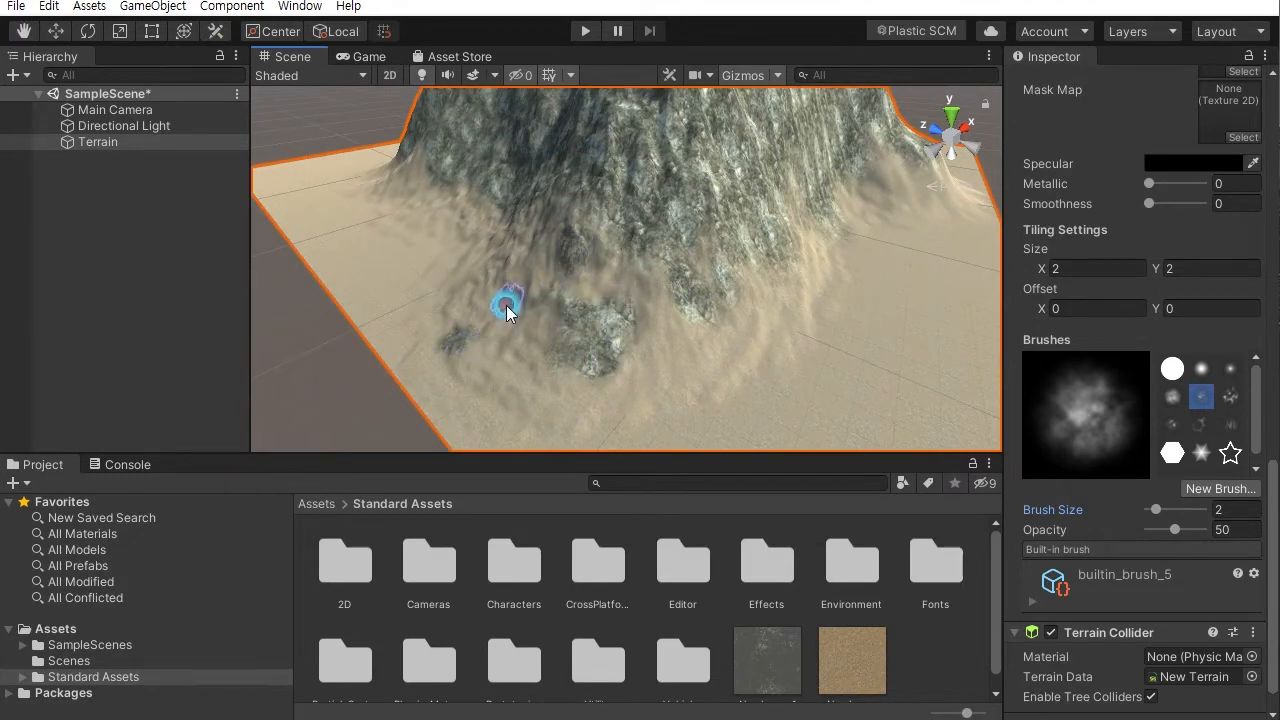
{"action": "left_click_drag", "start_coordinate": [526, 272], "coordinate": [800, 285], "text": "alt"}
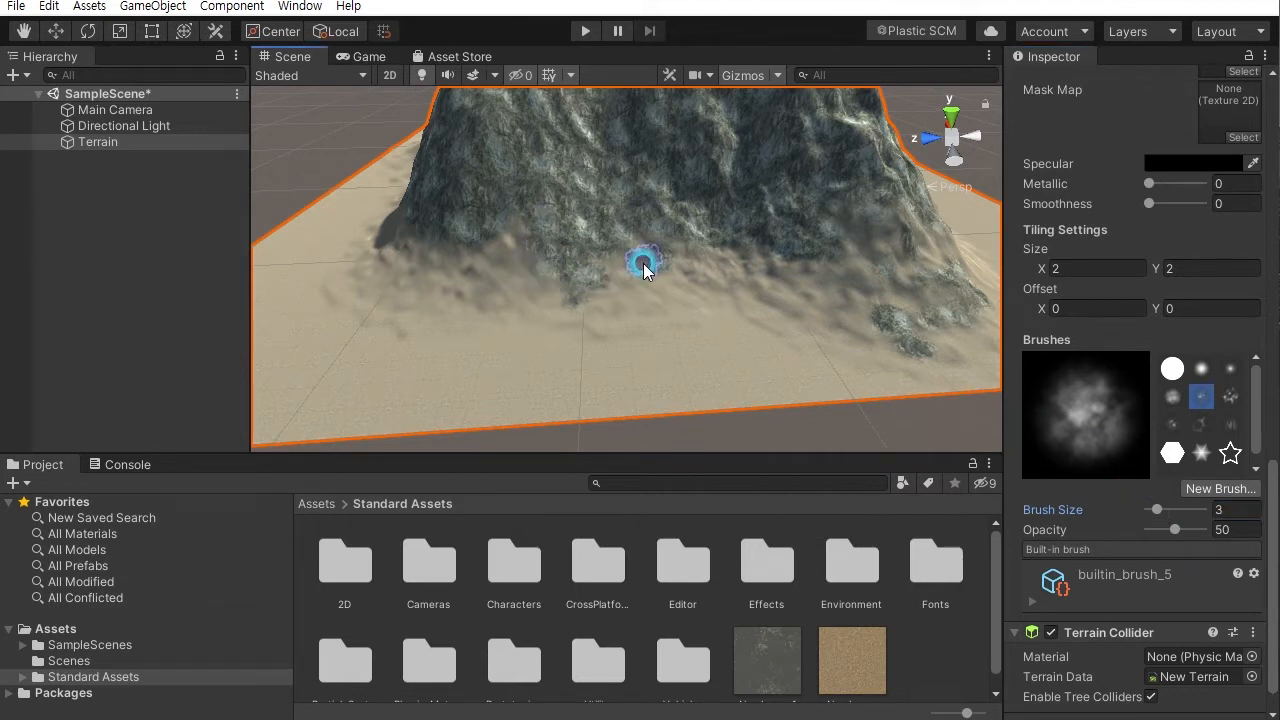
{"action": "left_click_drag", "start_coordinate": [458, 280], "coordinate": [684, 317], "text": "alt"}
{"action": "left_click", "coordinate": [674, 266]}
{"action": "left_click_drag", "start_coordinate": [760, 345], "coordinate": [669, 298], "text": "alt"}
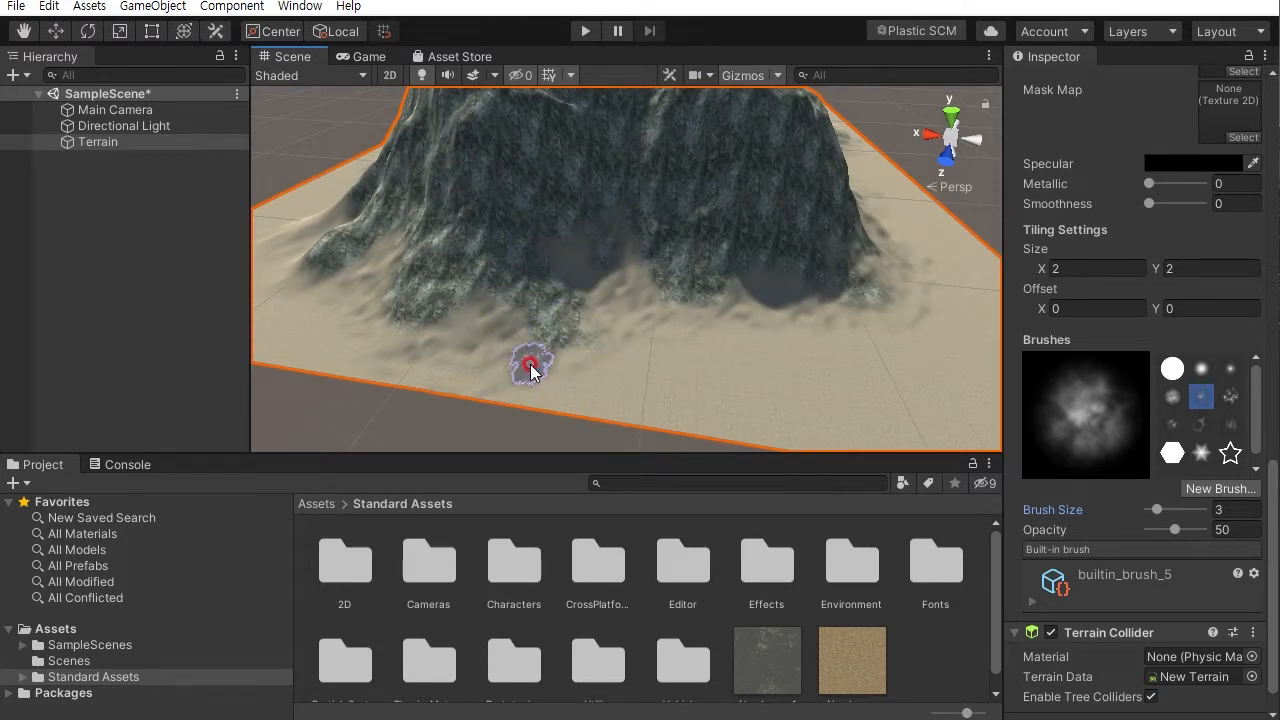
{"action": "left_click_drag", "start_coordinate": [358, 325], "coordinate": [656, 340], "text": "alt"}
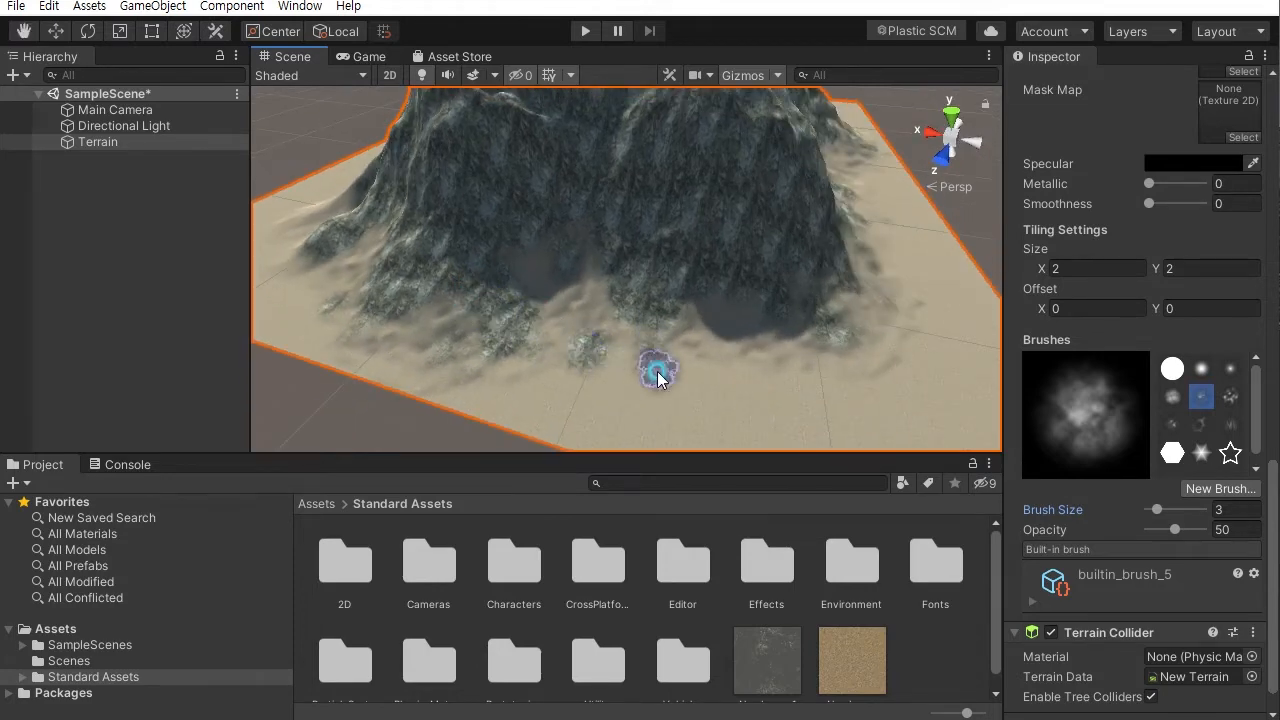
{"action": "left_click_drag", "start_coordinate": [450, 264], "coordinate": [582, 275], "text": "alt"}
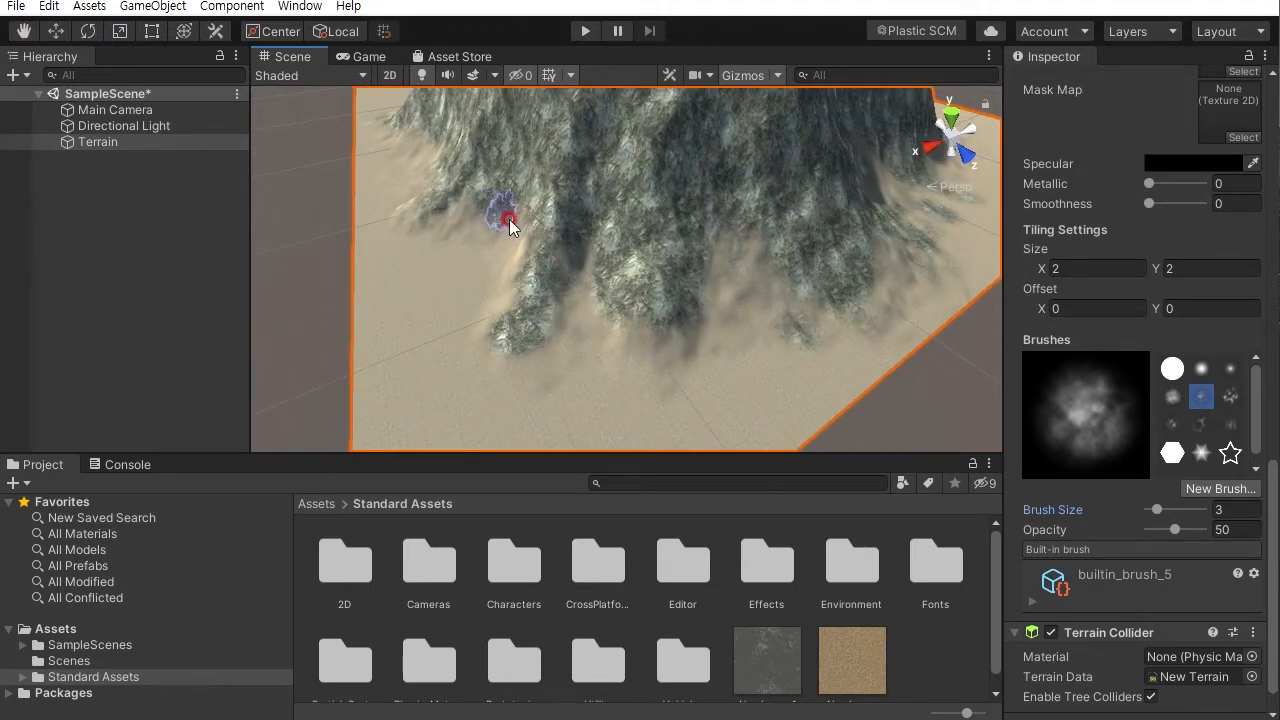
{"action": "mouse_move", "coordinate": [507, 388]}
{"action": "left_mouse_down"}
{"action": "mouse_move", "coordinate": [580, 342]}
{"action": "mouse_move", "coordinate": [837, 289]}
{"action": "mouse_move", "coordinate": [755, 250]}
{"action": "left_mouse_up"}
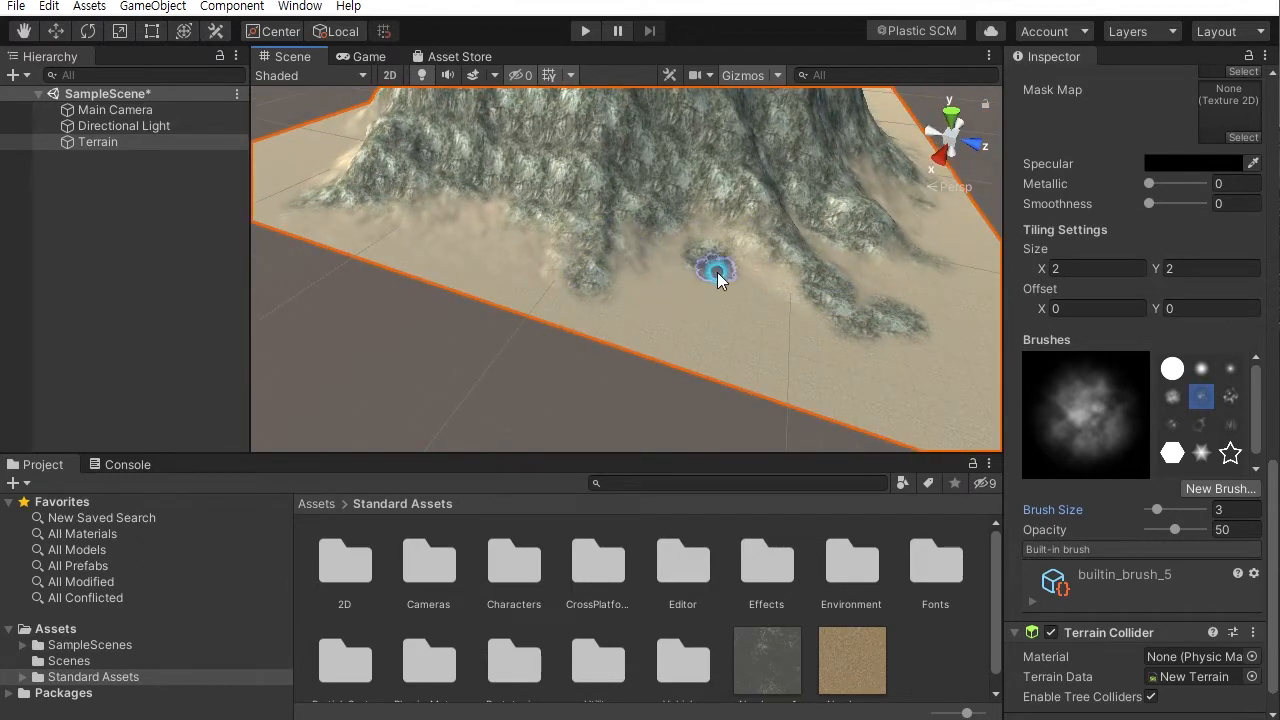
{"action": "mouse_move", "coordinate": [741, 277]}
{"action": "left_mouse_down", "text": "alt"}
{"action": "mouse_move", "coordinate": [811, 297]}
{"action": "mouse_move", "coordinate": [563, 317]}
{"action": "mouse_move", "coordinate": [443, 303]}
{"action": "mouse_move", "coordinate": [668, 328]}
{"action": "mouse_move", "coordinate": [623, 284]}
{"action": "mouse_move", "coordinate": [457, 337]}
{"action": "mouse_move", "coordinate": [410, 316]}
{"action": "mouse_move", "coordinate": [490, 303]}
{"action": "mouse_move", "coordinate": [352, 322]}
{"action": "left_mouse_up", "text": "alt"}
- Add more small cliff patches along the base from other angles
{"action": "scroll", "coordinate": [531, 396], "scroll_direction": "down", "scroll_amount": 5}
{"action": "mouse_move", "coordinate": [531, 328]}
{"action": "left_mouse_down", "text": "alt"}
{"action": "mouse_move", "coordinate": [797, 302]}
{"action": "mouse_move", "coordinate": [606, 334]}
{"action": "left_mouse_up", "text": "alt"}
{"action": "right_click_drag", "start_coordinate": [606, 334], "coordinate": [768, 503], "text": "alt"}
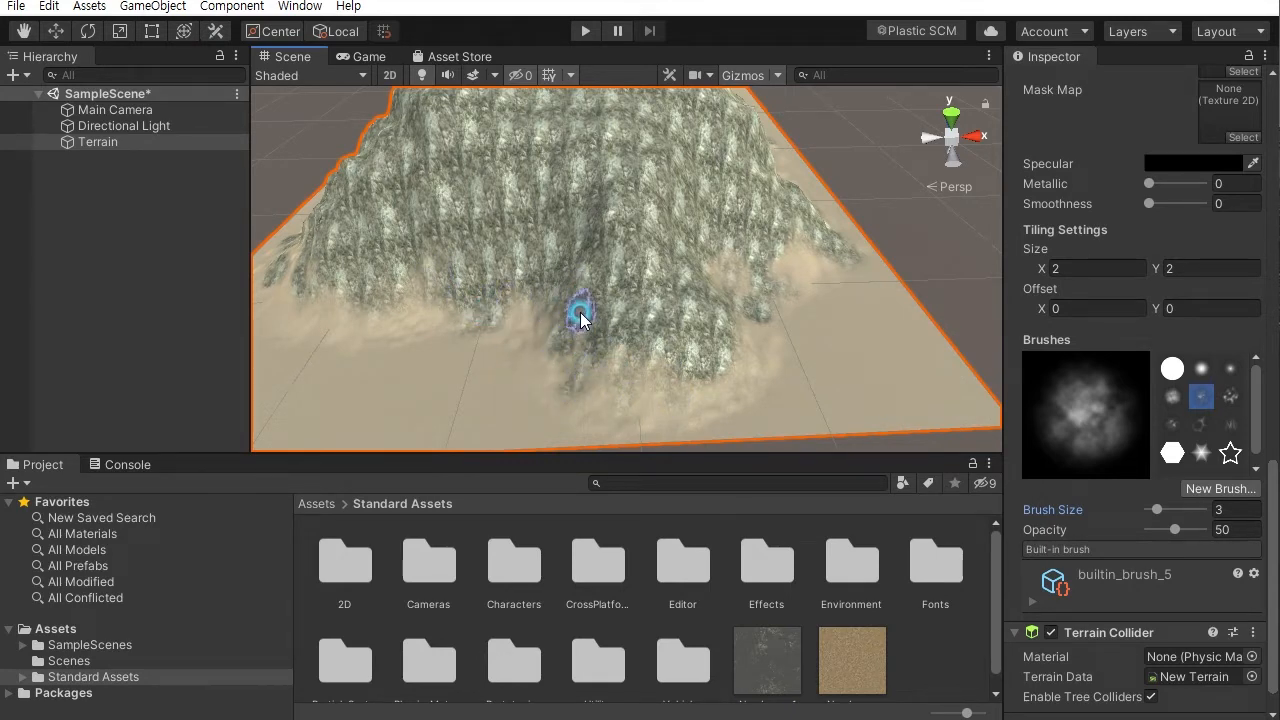
{"action": "left_click_drag", "start_coordinate": [382, 308], "coordinate": [568, 298], "text": "alt"}
{"action": "left_click", "coordinate": [455, 401]}
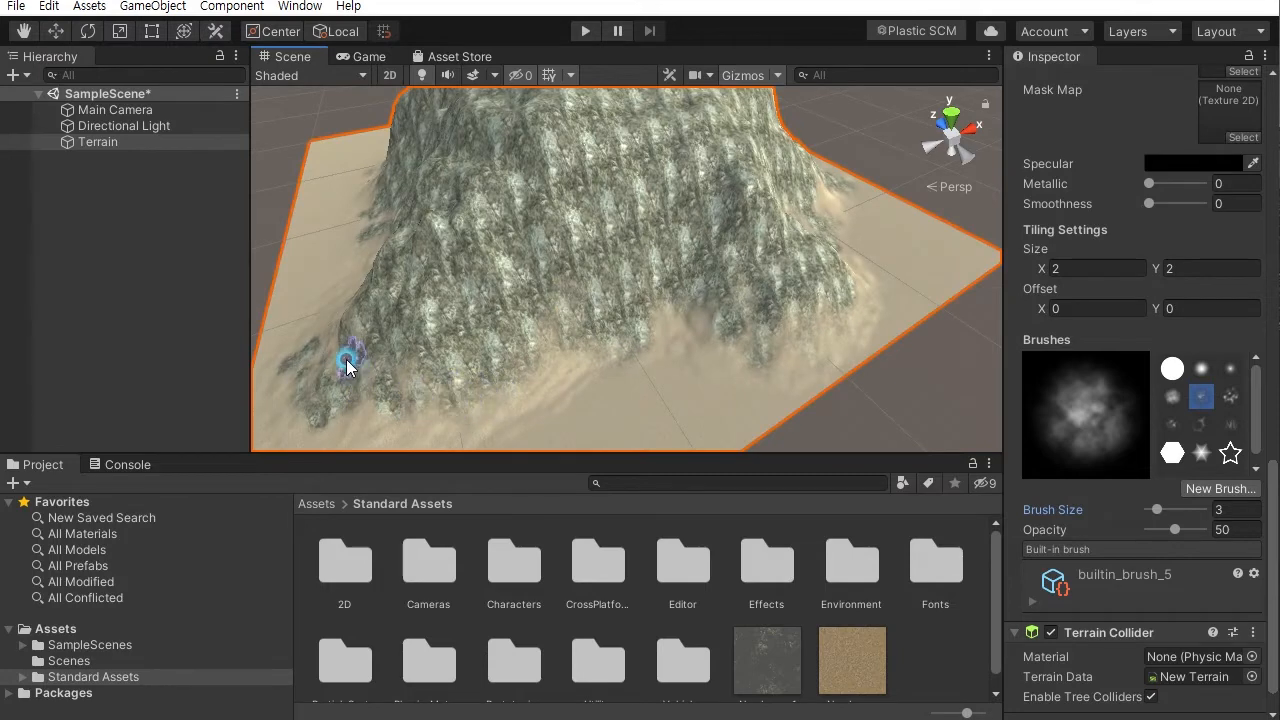
{"action": "scroll", "coordinate": [665, 352], "scroll_direction": "down", "scroll_amount": 5}
{"action": "left_click_drag", "start_coordinate": [663, 323], "coordinate": [809, 314], "text": "alt"}
{"action": "right_click_drag", "start_coordinate": [809, 314], "coordinate": [951, 497], "text": "alt"}
{"action": "mouse_move", "coordinate": [802, 316]}
{"action": "middle_mouse_down", "text": "alt"}
{"action": "mouse_move", "coordinate": [763, 331]}
{"action": "mouse_move", "coordinate": [787, 314]}
{"action": "middle_mouse_up", "text": "alt"}
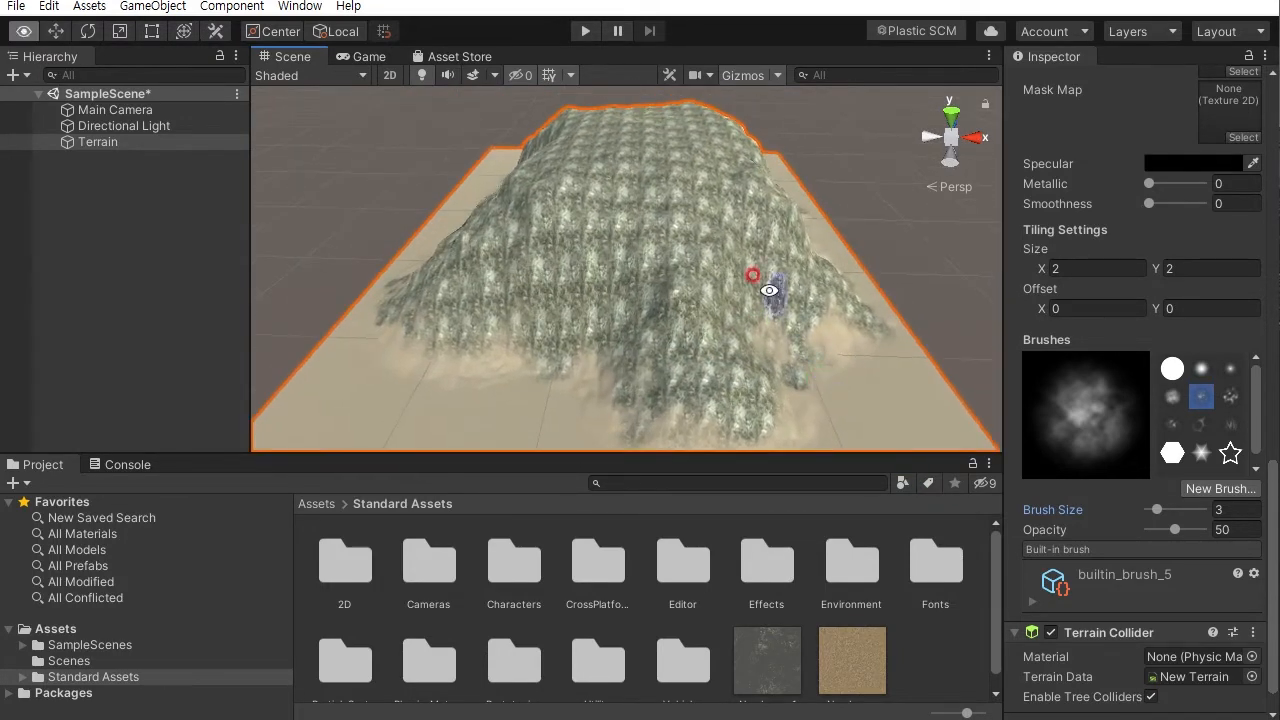
{"action": "left_click_drag", "start_coordinate": [561, 190], "coordinate": [553, 220], "text": "alt"}
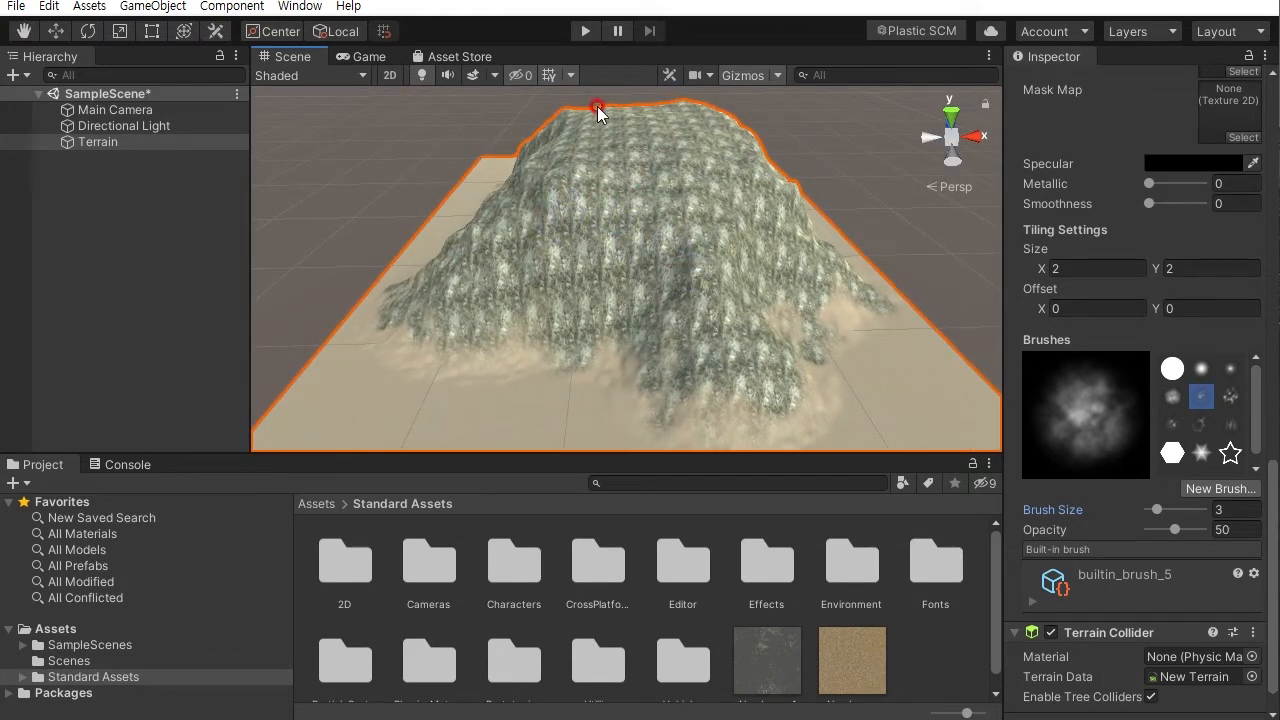
{"action": "left_click_drag", "start_coordinate": [1275, 481], "coordinate": [1256, 286]}
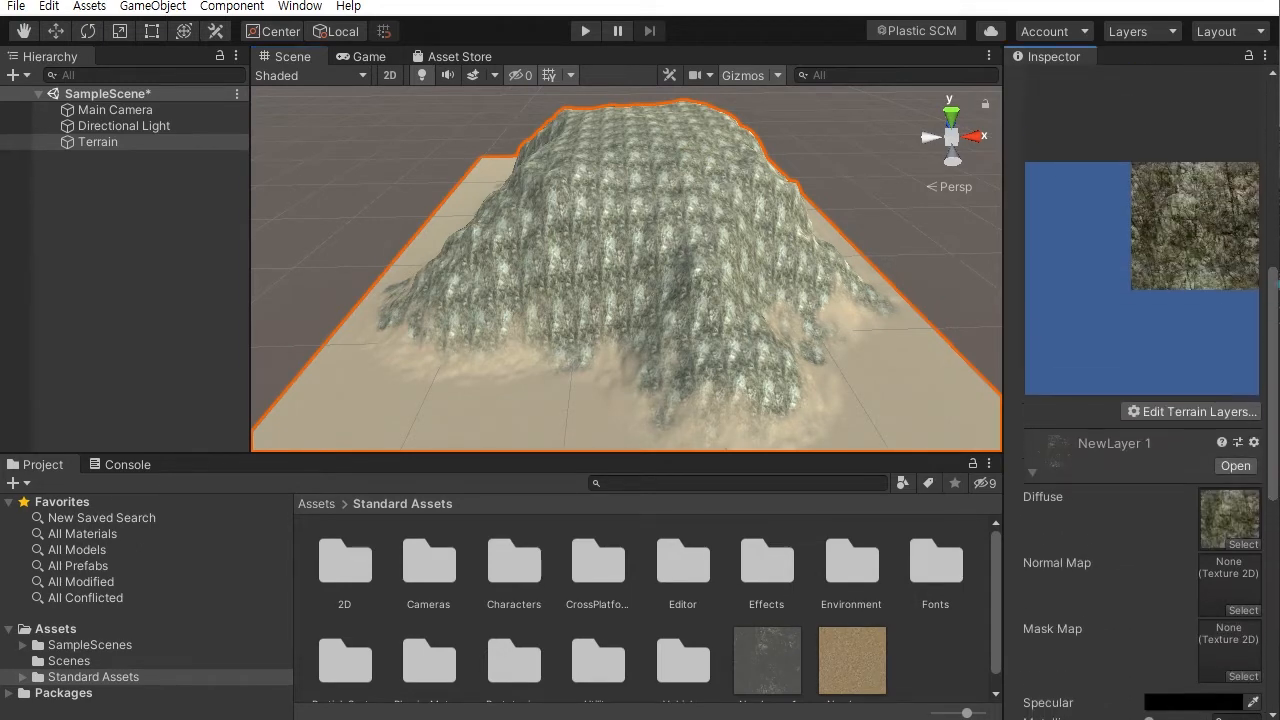
- Create a new terrain layer using the GrassRockyAlbedo texture
{"action": "left_click", "coordinate": [1187, 424]}
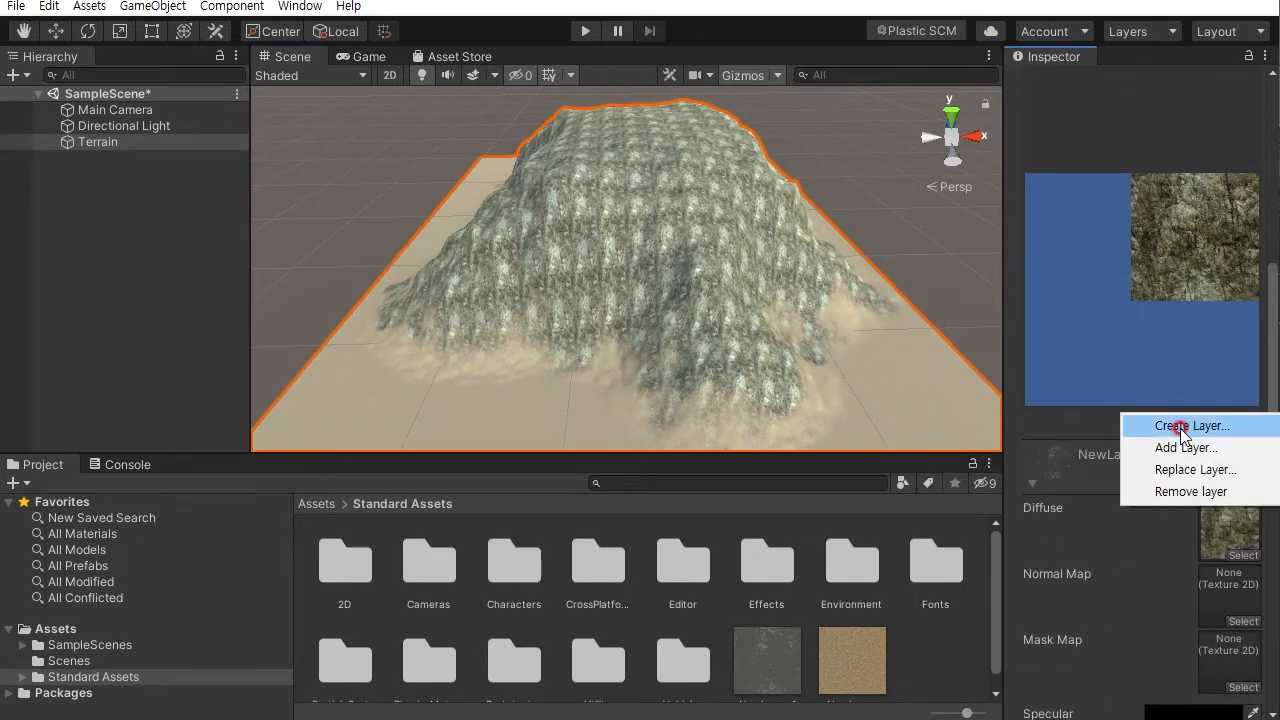
{"action": "left_click", "coordinate": [1184, 430]}
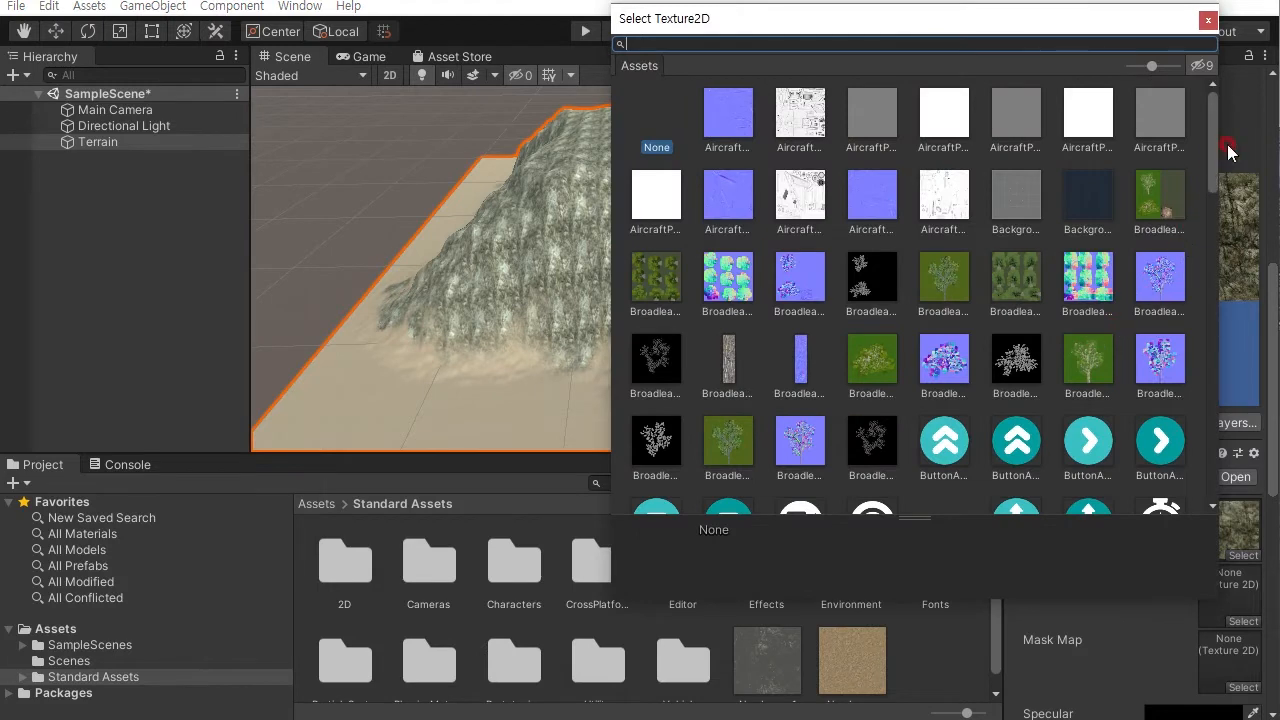
{"action": "left_click_drag", "start_coordinate": [1211, 148], "coordinate": [1218, 283]}
{"action": "left_click", "coordinate": [806, 348]}
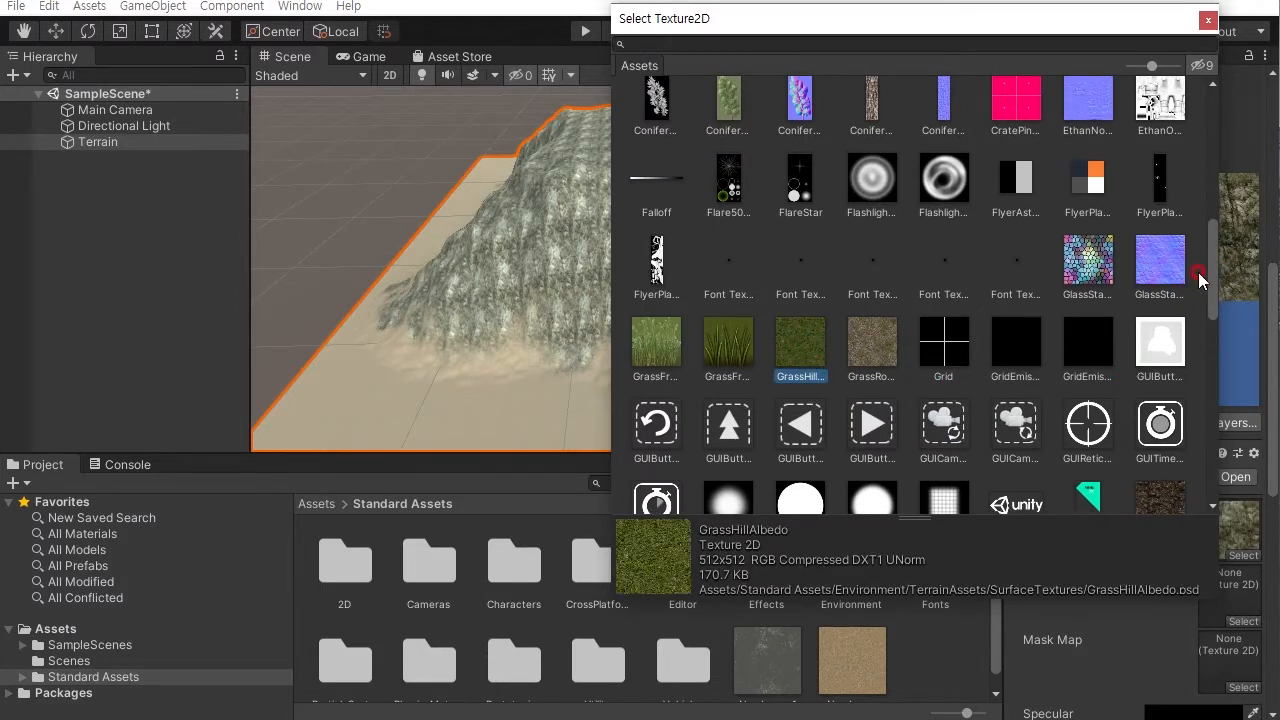
{"action": "scroll", "coordinate": [1200, 280], "scroll_direction": "down", "scroll_amount": 4}
{"action": "left_click", "coordinate": [881, 206]}
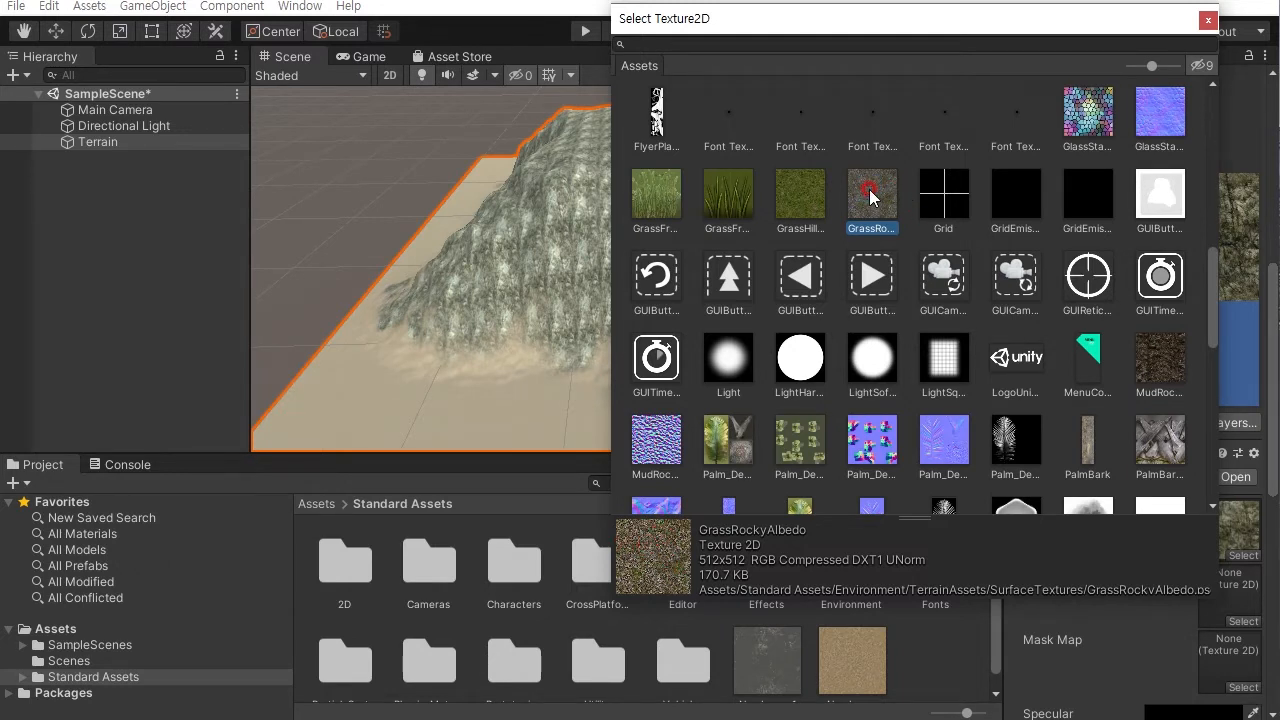
{"action": "left_click", "coordinate": [795, 202]}
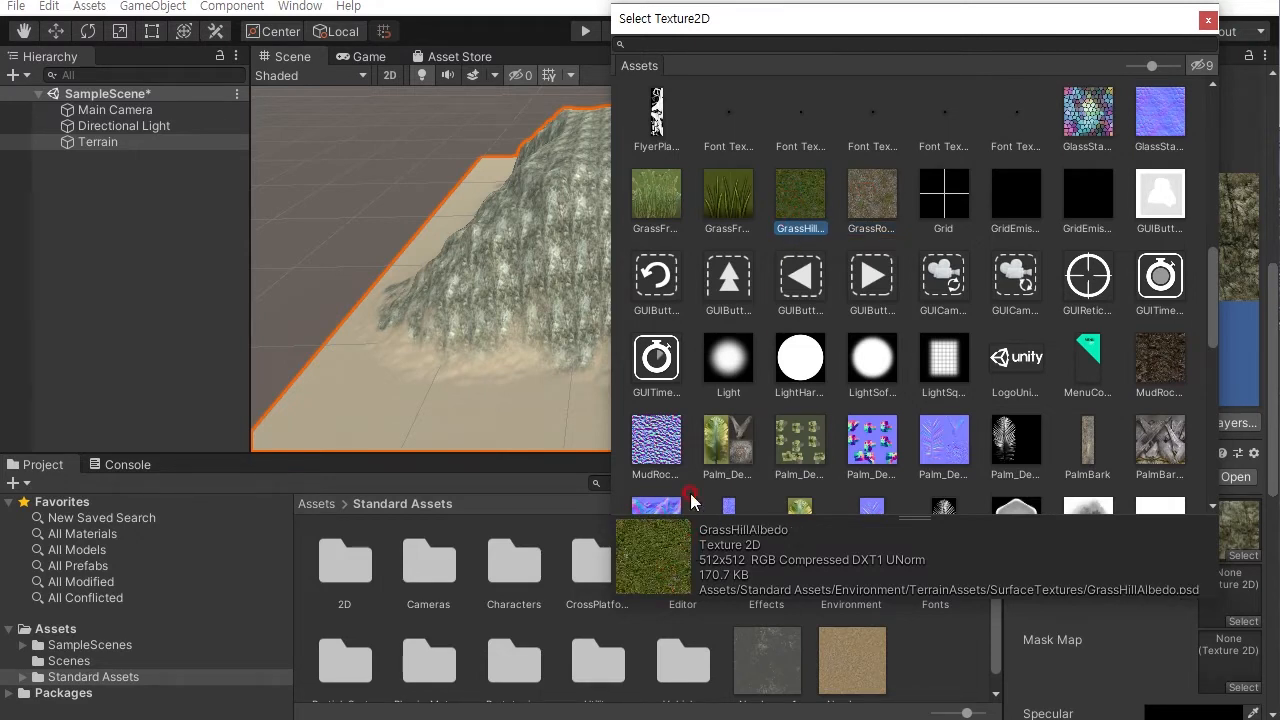
{"action": "left_click", "coordinate": [872, 205]}
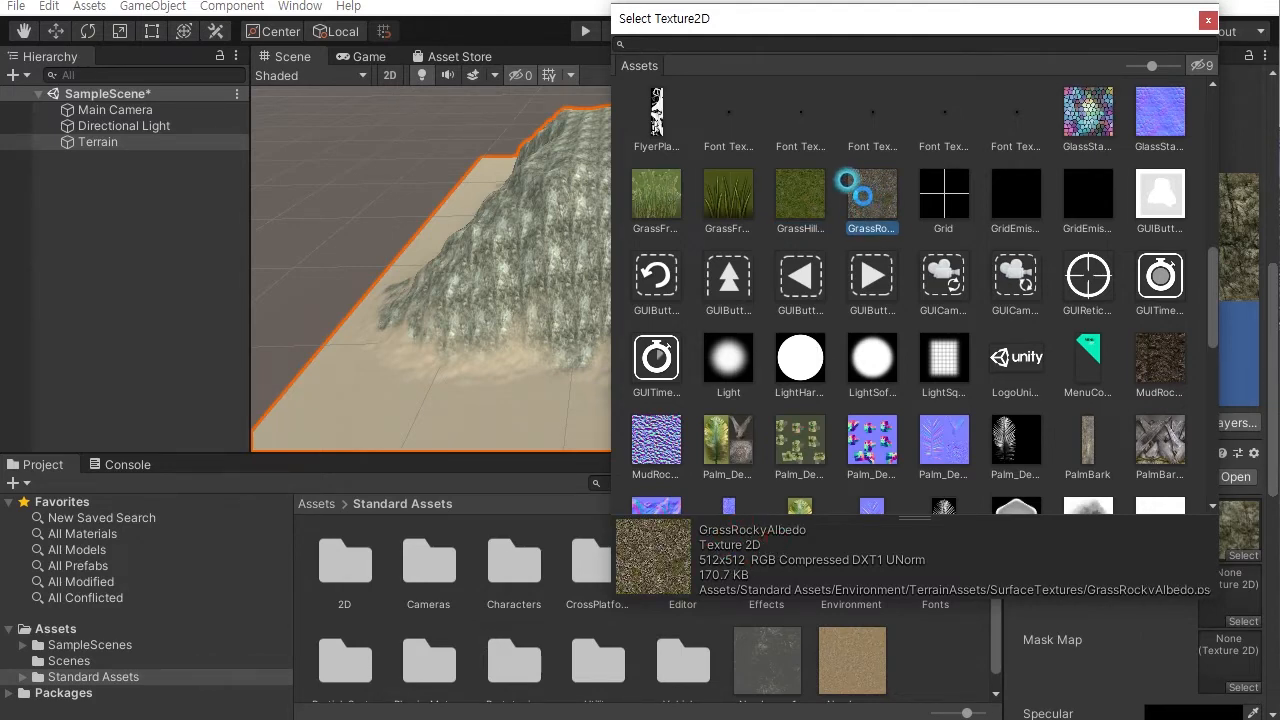
{"action": "double_click", "coordinate": [855, 190]}
- Select the GrassRocky layer and paint it over the mountain's slopes
{"action": "left_click_drag", "start_coordinate": [631, 227], "coordinate": [626, 260], "text": "alt"}
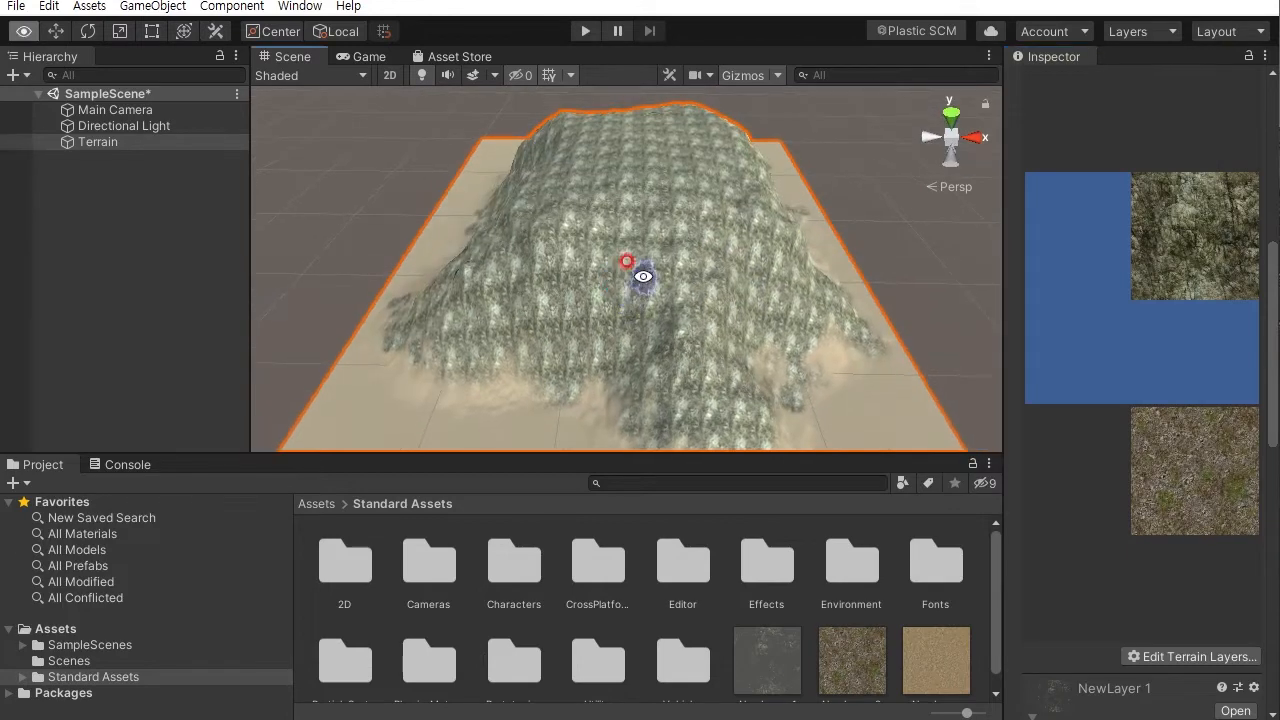
{"action": "right_click_drag", "start_coordinate": [626, 260], "coordinate": [717, 430], "text": "alt"}
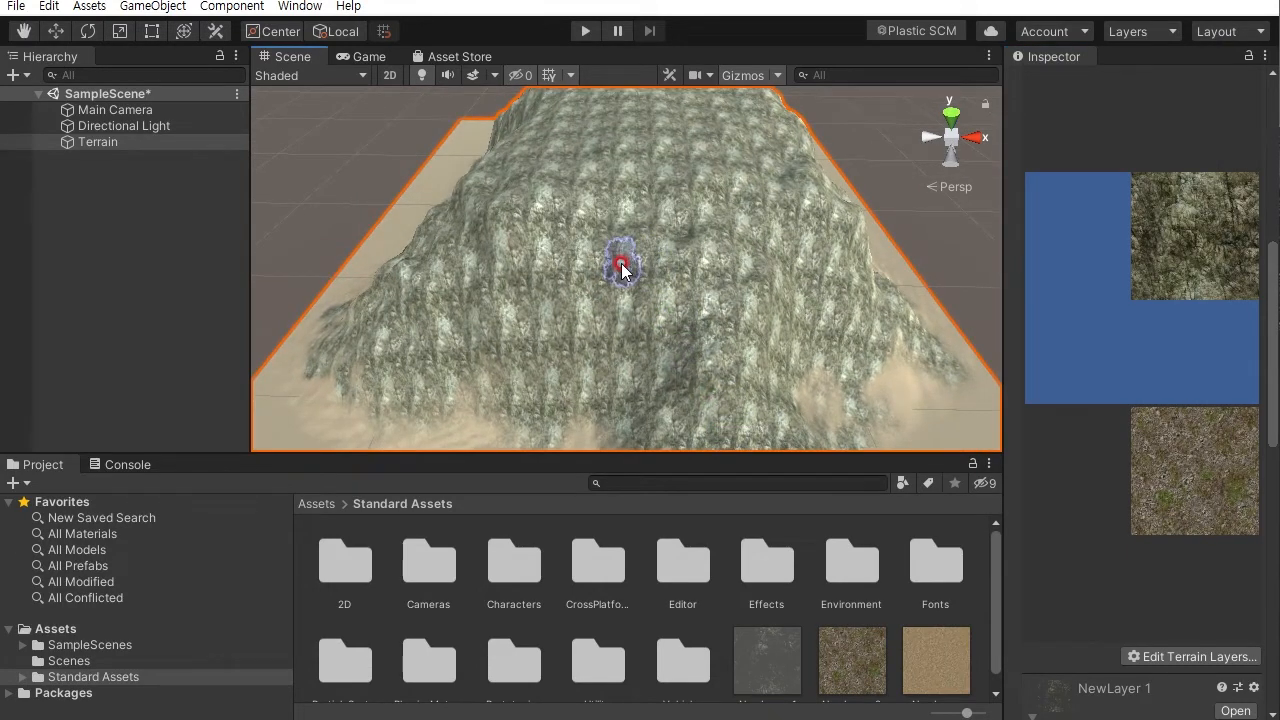
{"action": "mouse_move", "coordinate": [1271, 349]}
{"action": "left_mouse_down"}
{"action": "mouse_move", "coordinate": [1255, 460]}
{"action": "mouse_move", "coordinate": [1275, 540]}
{"action": "left_mouse_up"}
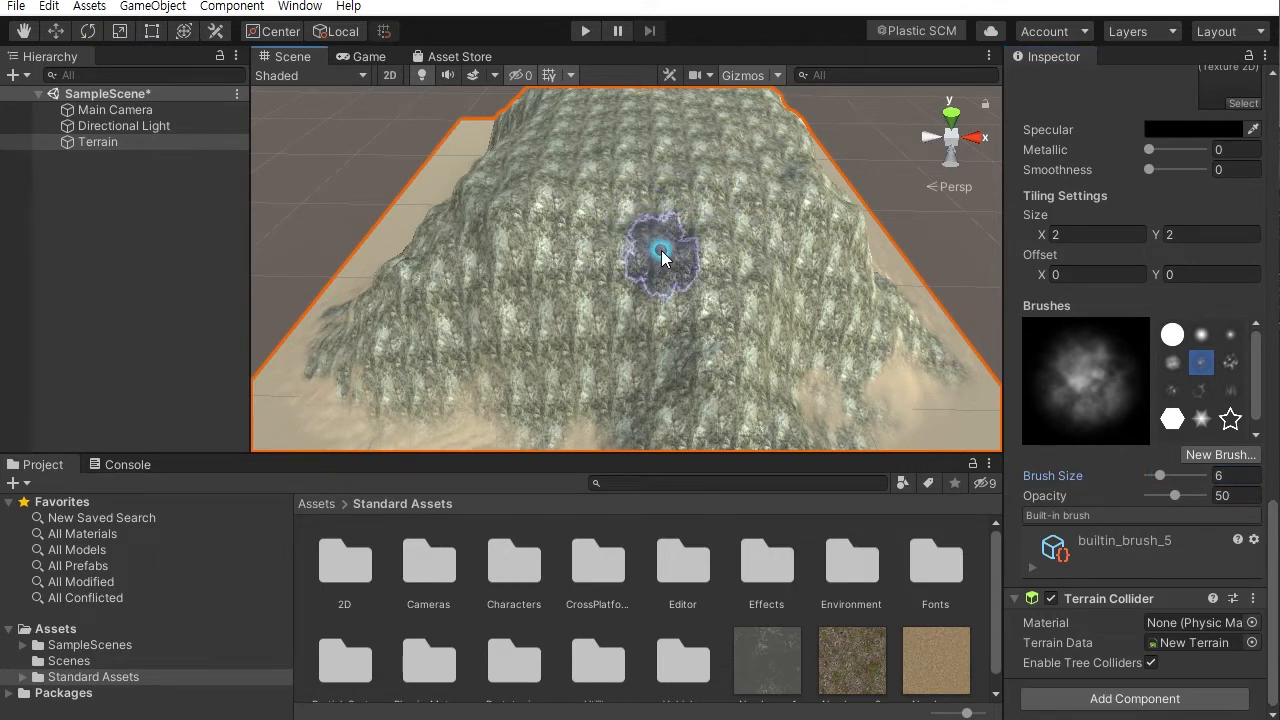
{"action": "left_click_drag", "start_coordinate": [682, 222], "coordinate": [672, 256], "text": "alt"}
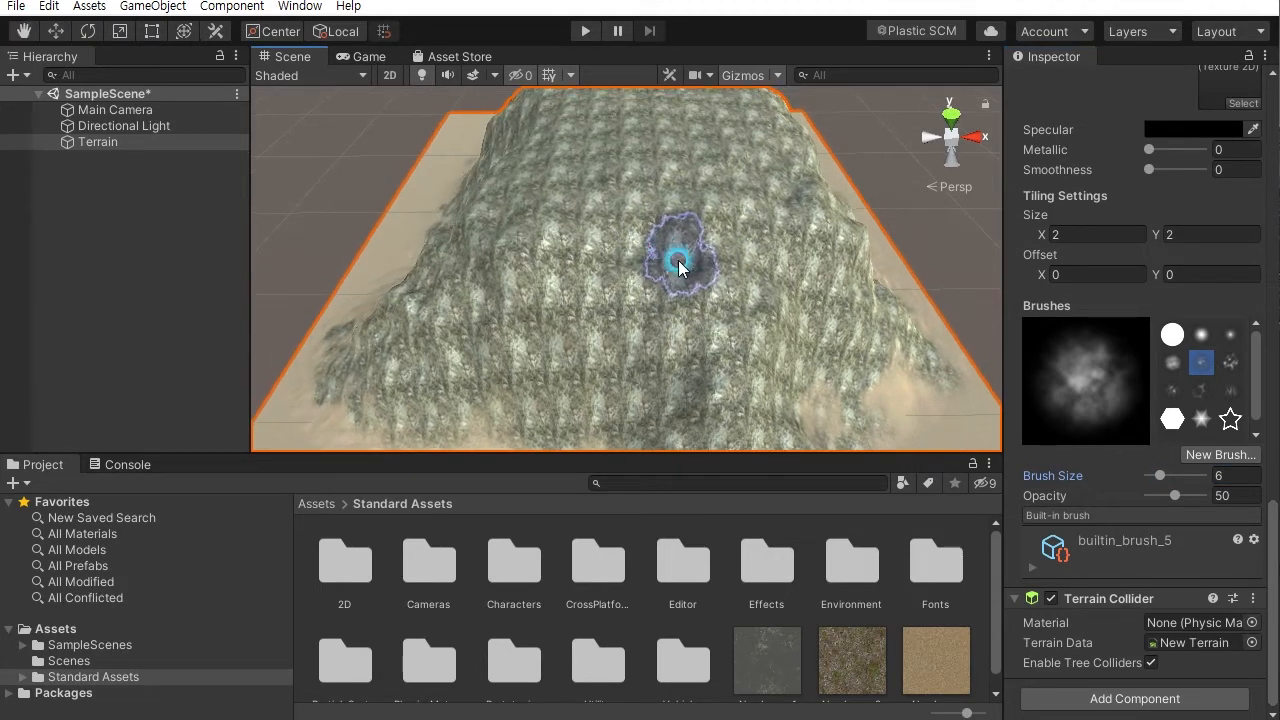
{"action": "left_click_drag", "start_coordinate": [1263, 520], "coordinate": [1268, 318]}
{"action": "left_click", "coordinate": [1222, 312]}
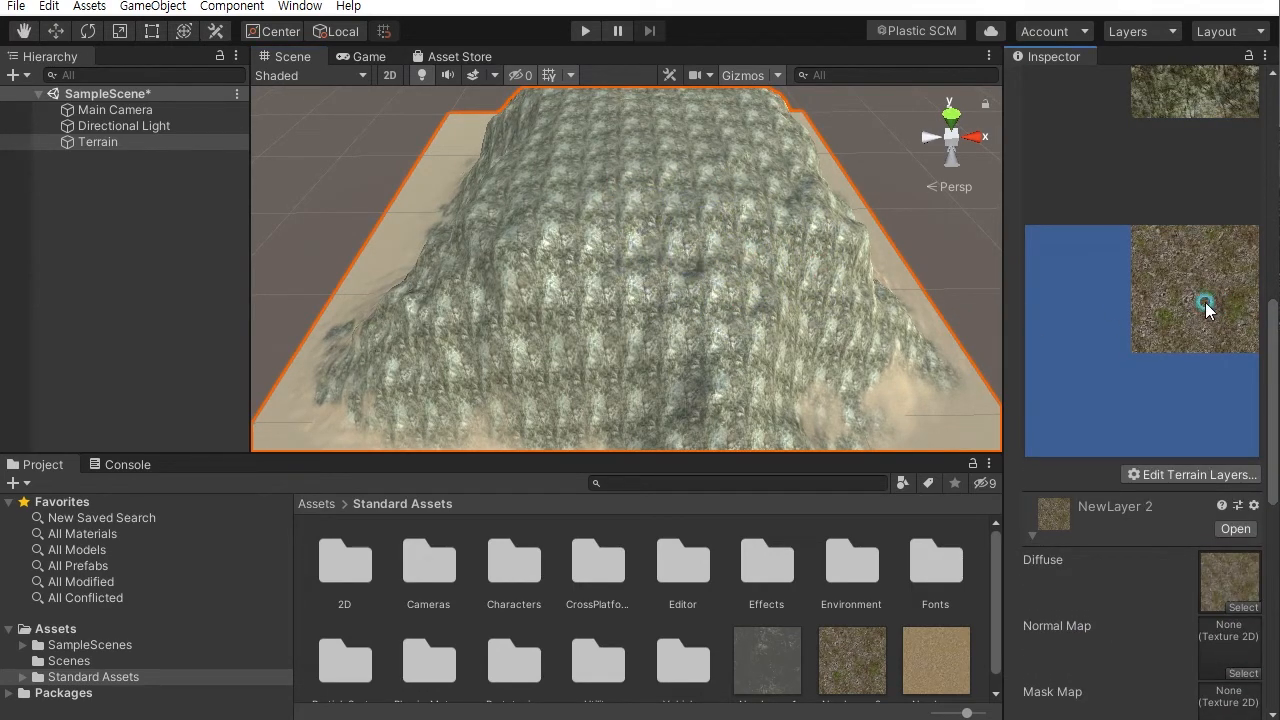
{"action": "mouse_move", "coordinate": [640, 243]}
{"action": "left_mouse_down"}
{"action": "mouse_move", "coordinate": [677, 214]}
{"action": "mouse_move", "coordinate": [691, 263]}
{"action": "mouse_move", "coordinate": [565, 210]}
{"action": "mouse_move", "coordinate": [571, 228]}
{"action": "mouse_move", "coordinate": [713, 310]}
{"action": "mouse_move", "coordinate": [560, 251]}
{"action": "mouse_move", "coordinate": [451, 286]}
{"action": "mouse_move", "coordinate": [490, 217]}
{"action": "mouse_move", "coordinate": [598, 226]}
{"action": "left_mouse_up"}
{"action": "left_click_drag", "start_coordinate": [603, 230], "coordinate": [838, 277], "text": "alt"}
{"action": "mouse_move", "coordinate": [680, 290]}
{"action": "left_mouse_down"}
{"action": "mouse_move", "coordinate": [625, 280]}
{"action": "mouse_move", "coordinate": [600, 249]}
{"action": "left_mouse_up"}
{"action": "right_click_drag", "start_coordinate": [643, 286], "coordinate": [674, 191], "text": "alt"}
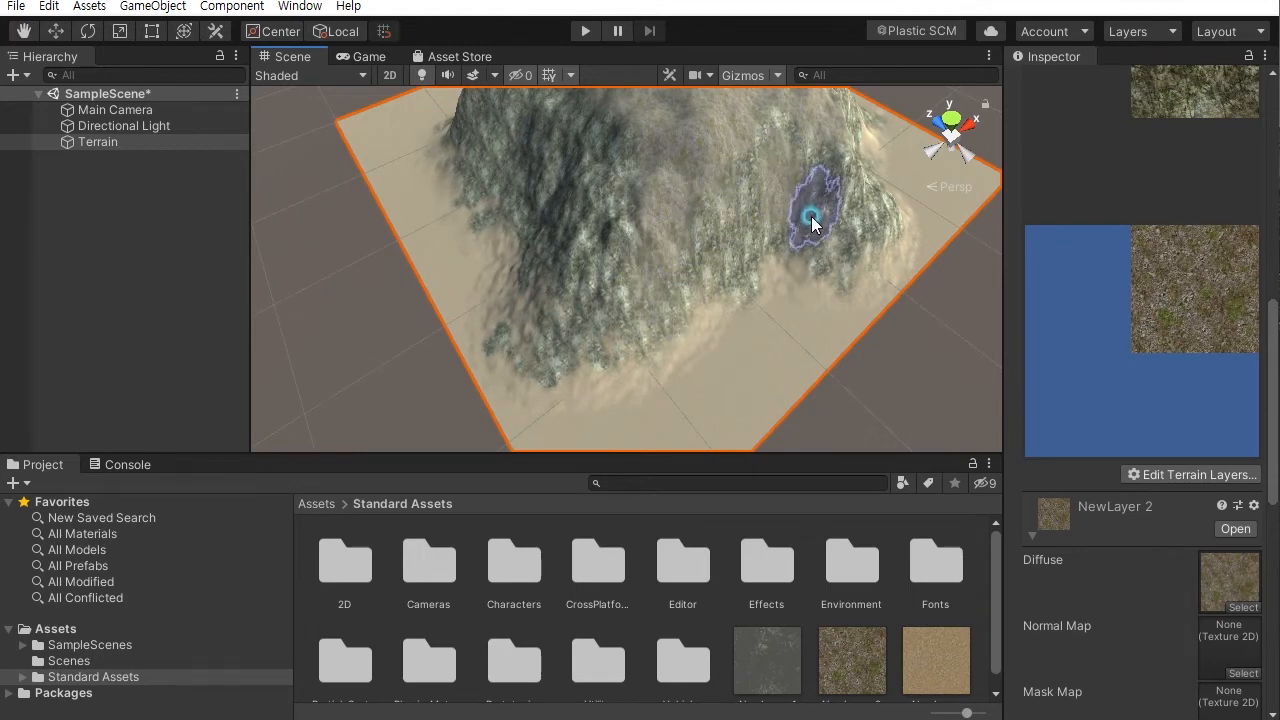
{"action": "mouse_move", "coordinate": [608, 200]}
{"action": "left_mouse_down", "text": "alt"}
{"action": "mouse_move", "coordinate": [771, 186]}
{"action": "mouse_move", "coordinate": [780, 234]}
{"action": "mouse_move", "coordinate": [760, 280]}
{"action": "mouse_move", "coordinate": [842, 299]}
{"action": "mouse_move", "coordinate": [712, 265]}
{"action": "mouse_move", "coordinate": [602, 291]}
{"action": "mouse_move", "coordinate": [611, 239]}
{"action": "mouse_move", "coordinate": [705, 226]}
{"action": "mouse_move", "coordinate": [683, 176]}
{"action": "mouse_move", "coordinate": [834, 209]}
{"action": "mouse_move", "coordinate": [659, 250]}
{"action": "left_mouse_up", "text": "alt"}
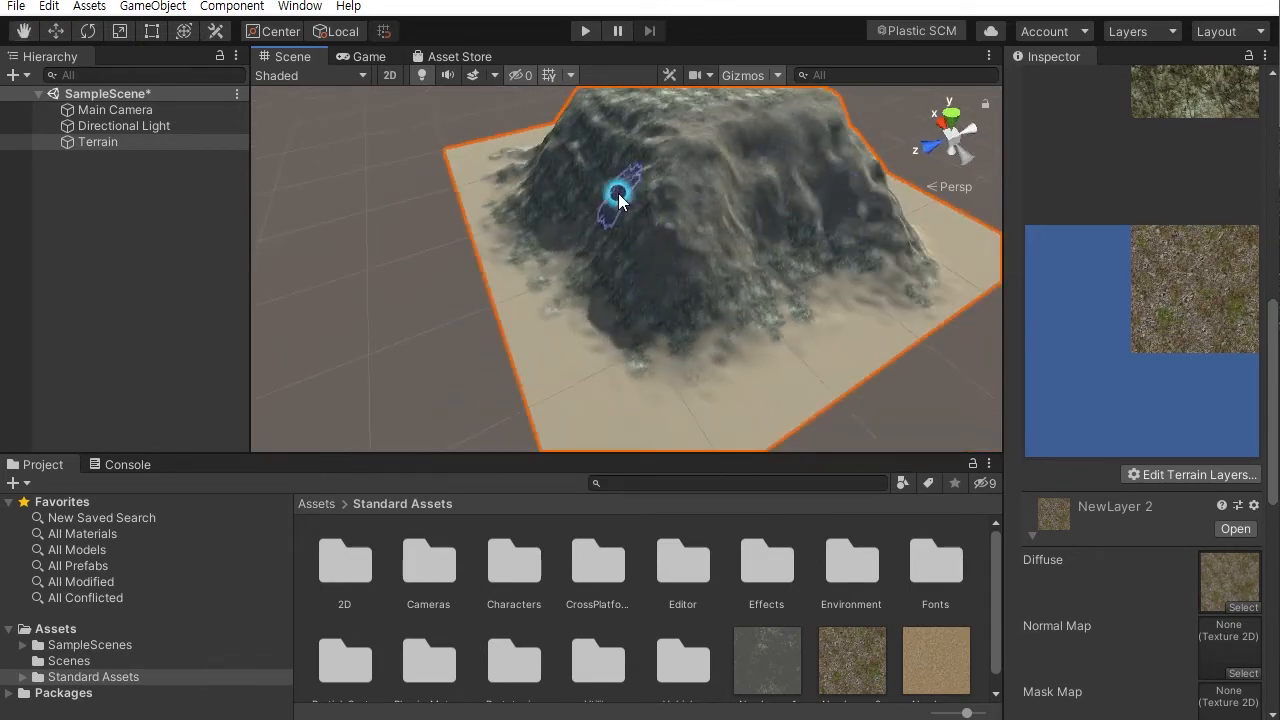
{"action": "left_click_drag", "start_coordinate": [647, 127], "coordinate": [675, 280], "text": "alt"}
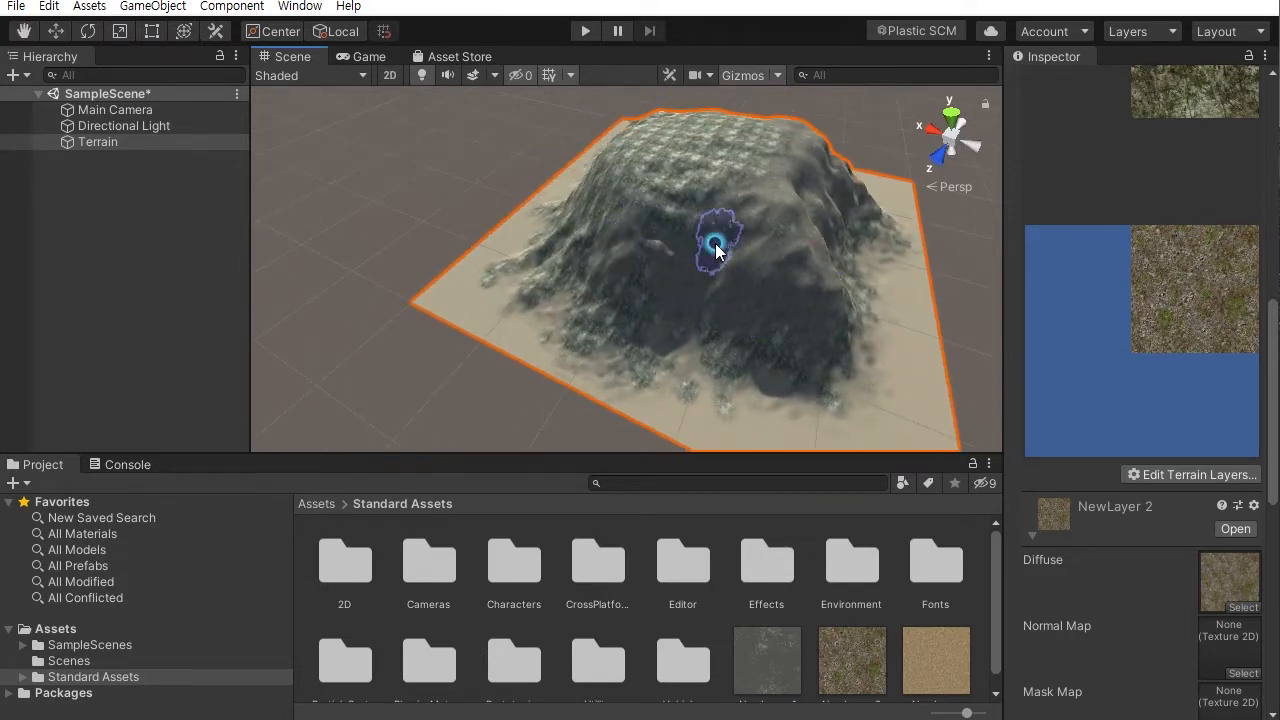
{"action": "left_click_drag", "start_coordinate": [686, 192], "coordinate": [744, 297], "text": "alt"}
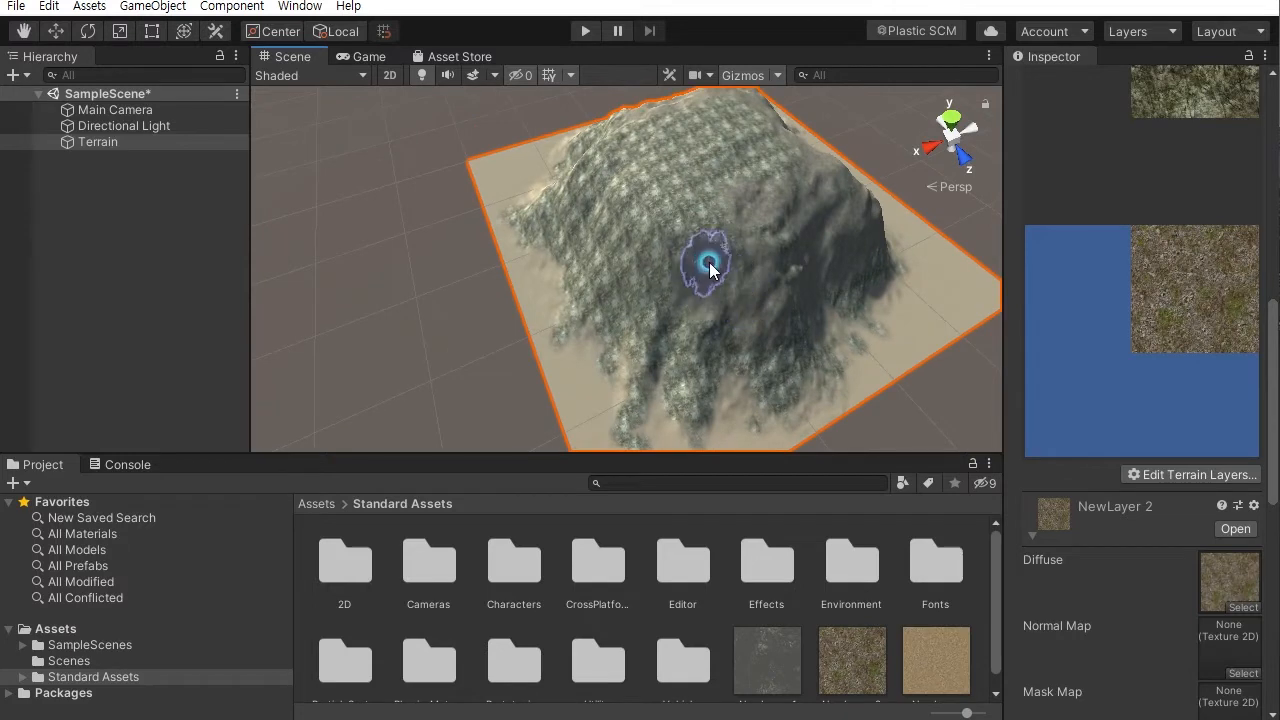
{"action": "mouse_move", "coordinate": [723, 257]}
{"action": "left_mouse_down", "text": "alt"}
{"action": "mouse_move", "coordinate": [720, 206]}
{"action": "mouse_move", "coordinate": [686, 257]}
{"action": "left_mouse_up", "text": "alt"}
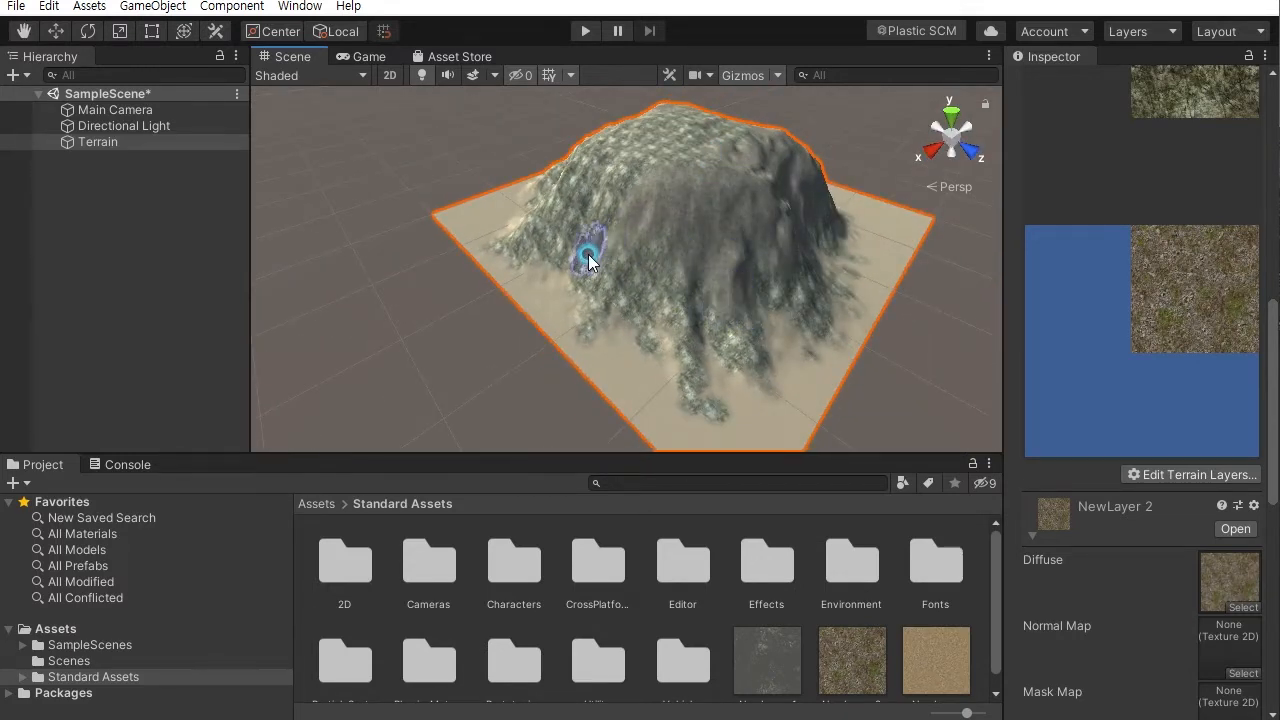
{"action": "left_click_drag", "start_coordinate": [588, 254], "coordinate": [800, 217], "text": "alt"}
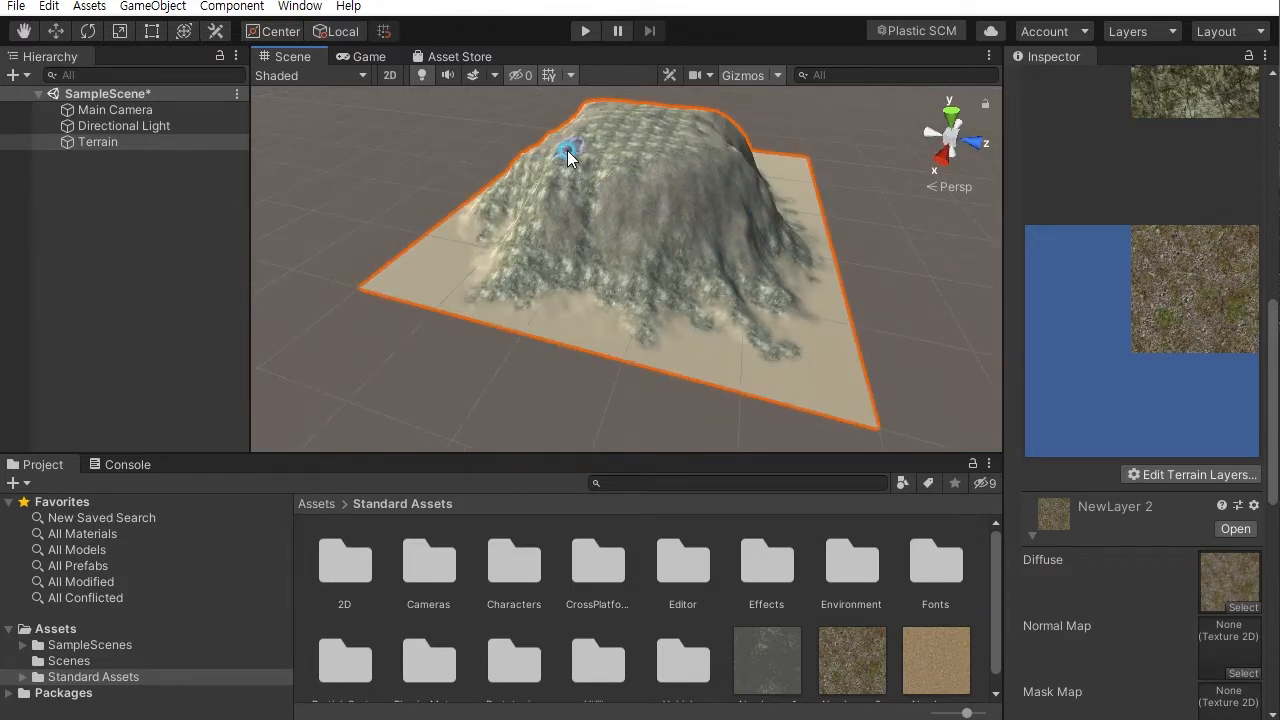
- Continue painting the GrassRocky layer across the mountain from other angles, blending it into the cliff texture
{"action": "left_click_drag", "start_coordinate": [648, 178], "coordinate": [654, 242], "text": "alt"}
{"action": "mouse_move", "coordinate": [634, 284]}
{"action": "left_mouse_down"}
{"action": "mouse_move", "coordinate": [517, 206]}
{"action": "mouse_move", "coordinate": [618, 121]}
{"action": "left_mouse_up"}
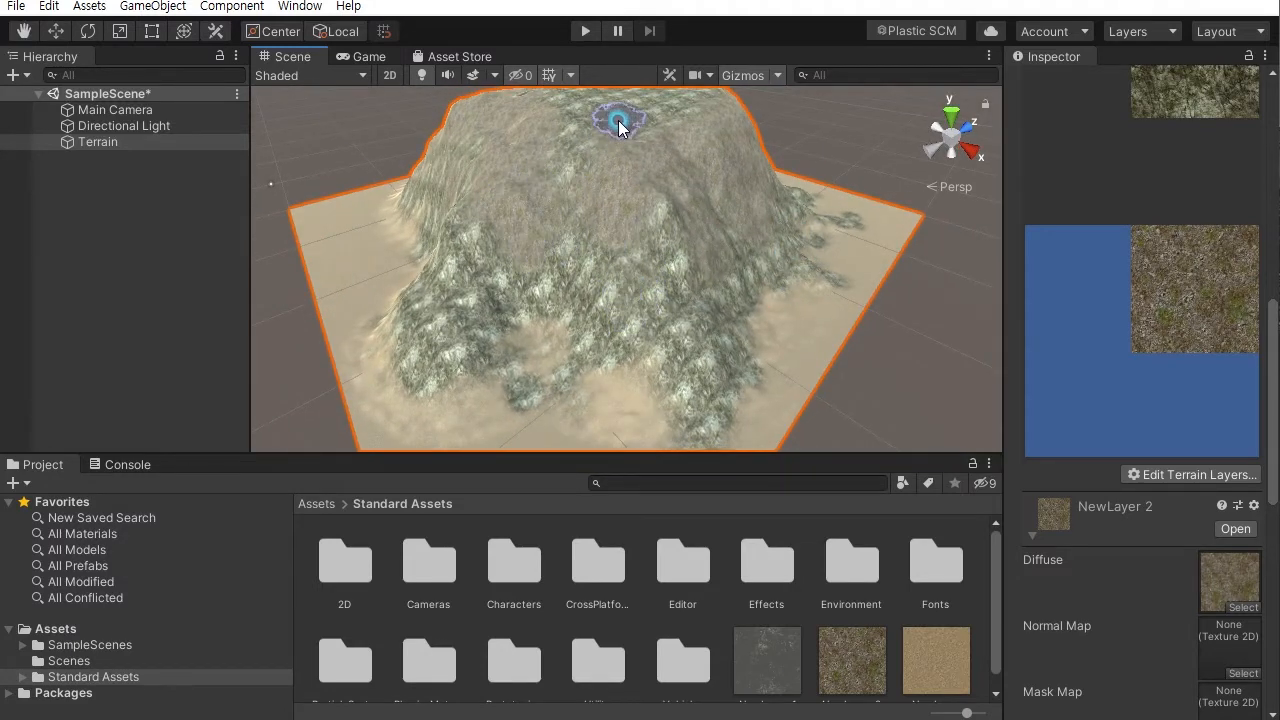
{"action": "left_click_drag", "start_coordinate": [571, 200], "coordinate": [606, 271], "text": "alt"}
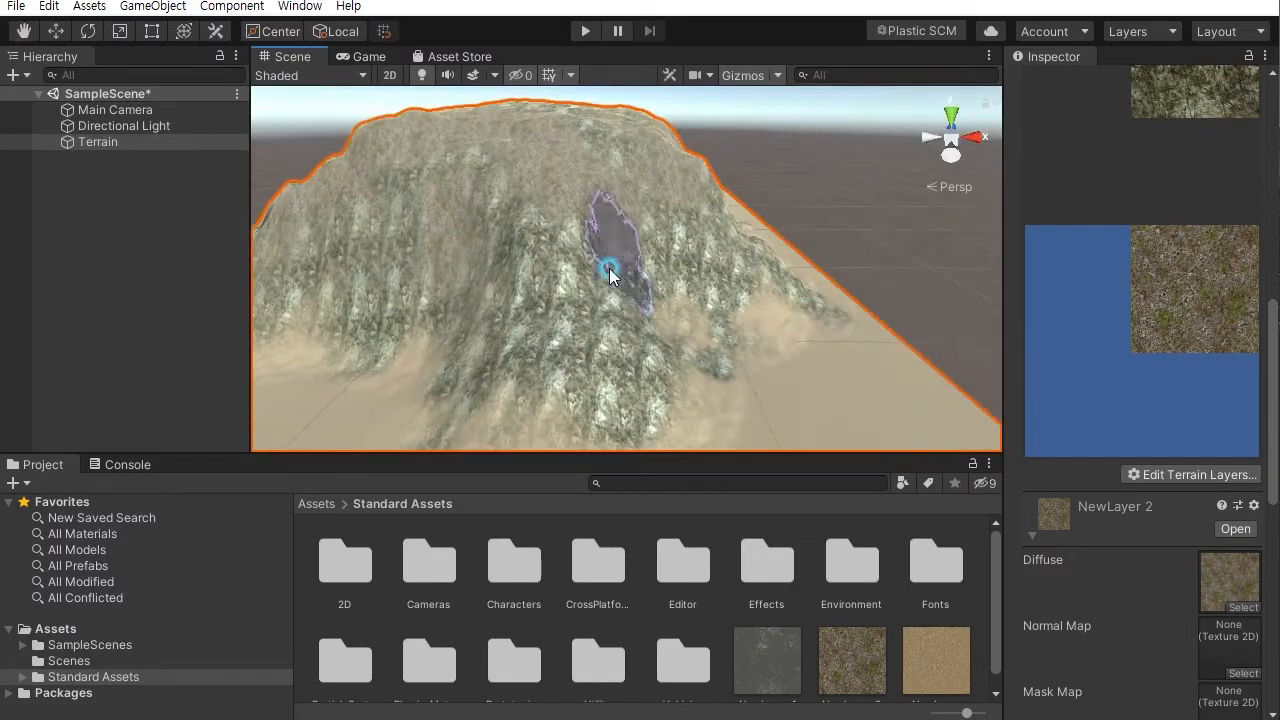
{"action": "mouse_move", "coordinate": [600, 366]}
{"action": "left_mouse_down", "text": "alt"}
{"action": "mouse_move", "coordinate": [571, 309]}
{"action": "mouse_move", "coordinate": [643, 280]}
{"action": "left_mouse_up", "text": "alt"}
{"action": "left_click_drag", "start_coordinate": [767, 297], "coordinate": [443, 306], "text": "alt"}
{"action": "left_click_drag", "start_coordinate": [686, 309], "coordinate": [750, 333], "text": "alt"}
{"action": "left_click_drag", "start_coordinate": [546, 363], "coordinate": [417, 387], "text": "alt"}
{"action": "mouse_move", "coordinate": [486, 343]}
{"action": "left_mouse_down", "text": "alt"}
{"action": "mouse_move", "coordinate": [400, 374]}
{"action": "mouse_move", "coordinate": [489, 372]}
{"action": "mouse_move", "coordinate": [694, 317]}
{"action": "mouse_move", "coordinate": [737, 297]}
{"action": "mouse_move", "coordinate": [560, 283]}
{"action": "mouse_move", "coordinate": [536, 306]}
{"action": "mouse_move", "coordinate": [737, 288]}
{"action": "mouse_move", "coordinate": [745, 238]}
{"action": "left_mouse_up", "text": "alt"}
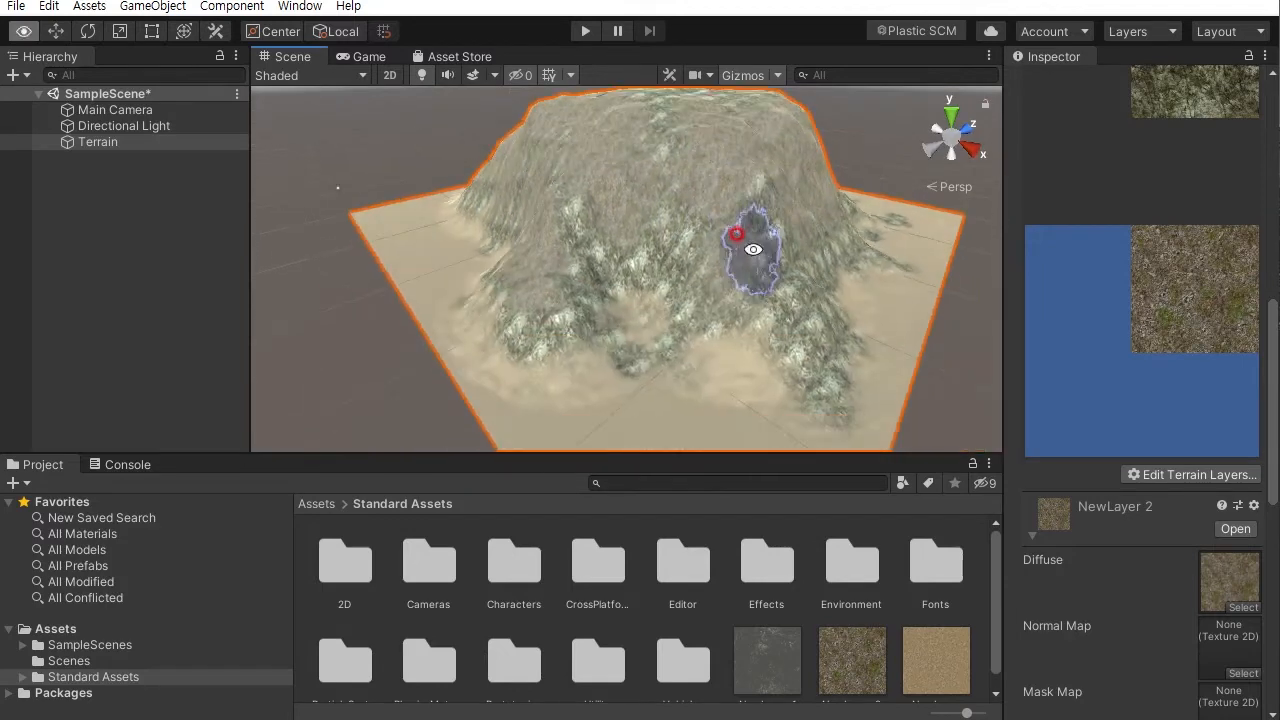
{"action": "left_click_drag", "start_coordinate": [886, 278], "coordinate": [631, 286], "text": "alt"}
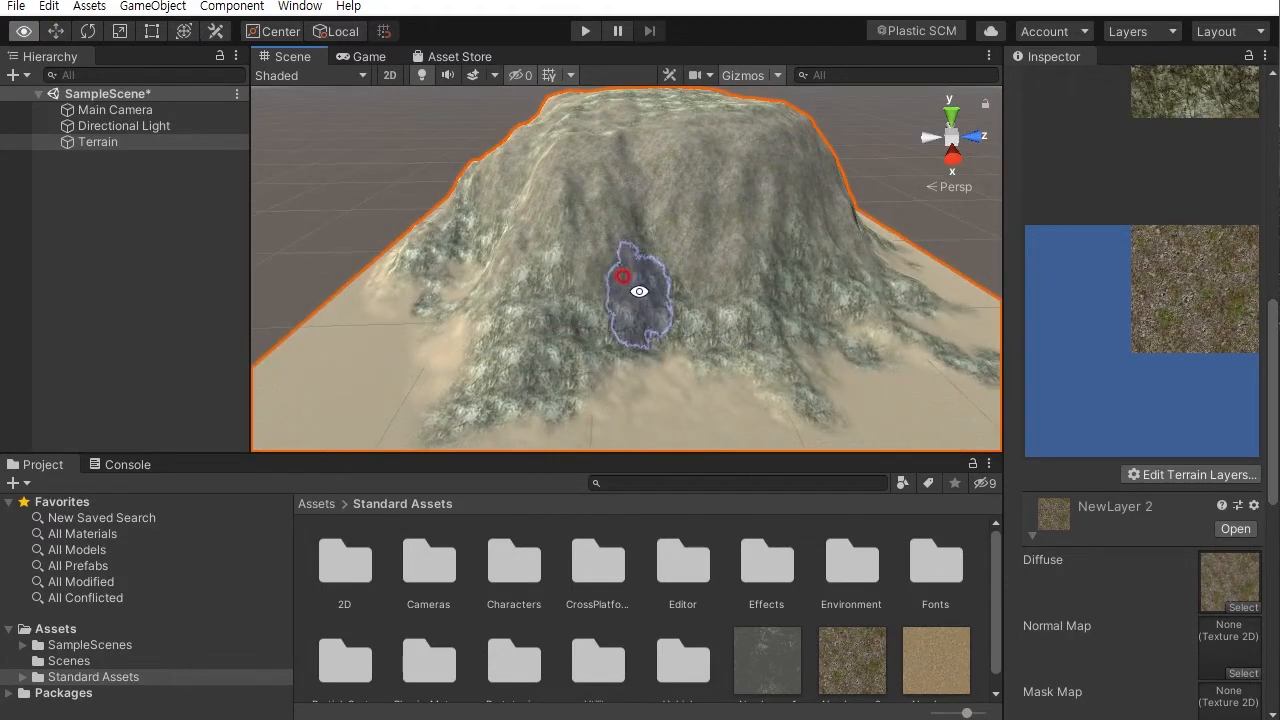
{"action": "mouse_move", "coordinate": [787, 314]}
{"action": "left_mouse_down", "text": "alt"}
{"action": "mouse_move", "coordinate": [846, 286]}
{"action": "mouse_move", "coordinate": [717, 383]}
{"action": "left_mouse_up", "text": "alt"}
{"action": "left_click_drag", "start_coordinate": [665, 163], "coordinate": [620, 277], "text": "alt"}
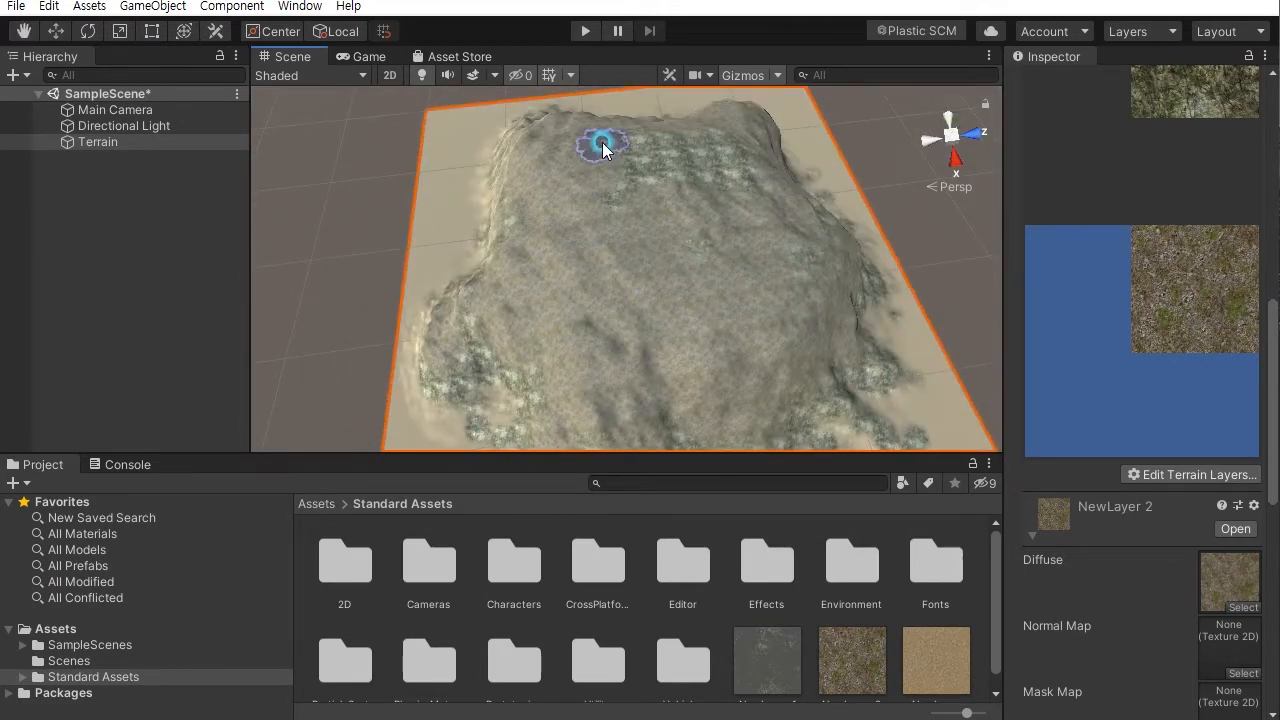
{"action": "left_click_drag", "start_coordinate": [820, 234], "coordinate": [660, 269], "text": "alt"}
{"action": "left_click_drag", "start_coordinate": [577, 337], "coordinate": [774, 240], "text": "alt"}
{"action": "right_click_drag", "start_coordinate": [774, 240], "coordinate": [893, 377], "text": "alt"}
{"action": "left_click_drag", "start_coordinate": [832, 316], "coordinate": [814, 362], "text": "alt"}
- Create a third terrain layer using the GrassHillAlbedo texture and select it for painting
{"action": "left_click", "coordinate": [1200, 475]}
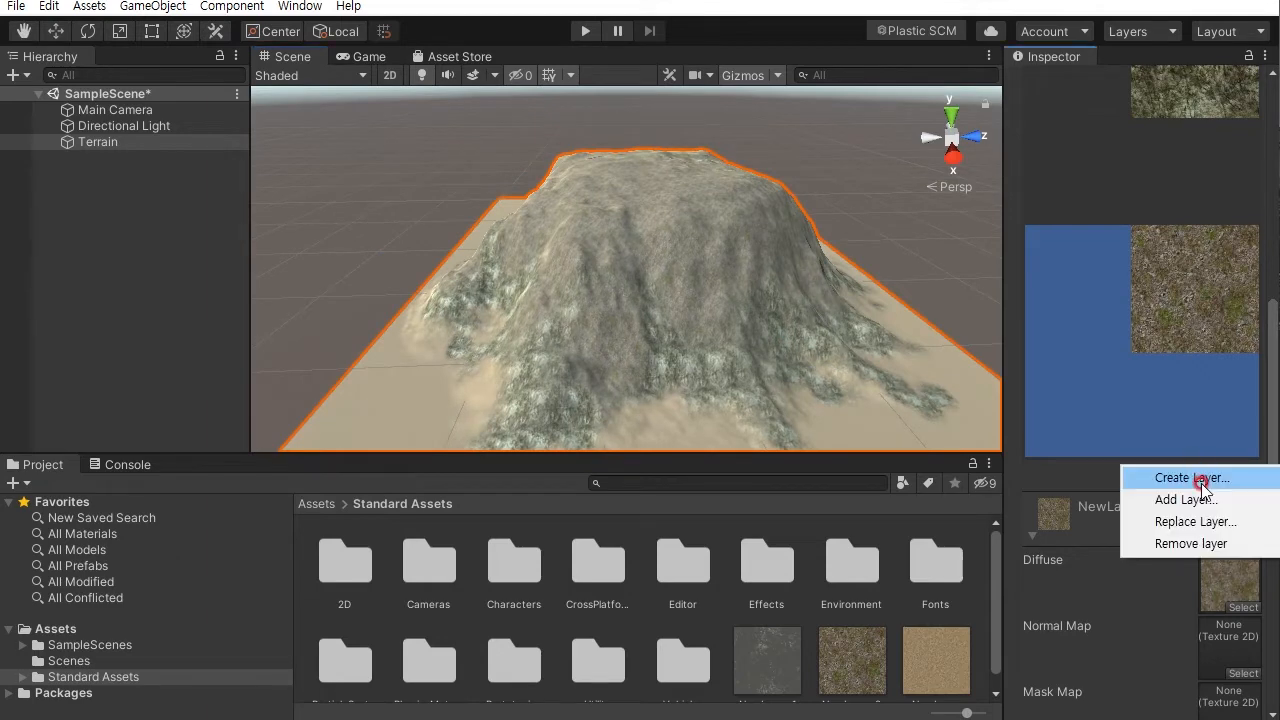
{"action": "left_click", "coordinate": [1186, 478]}
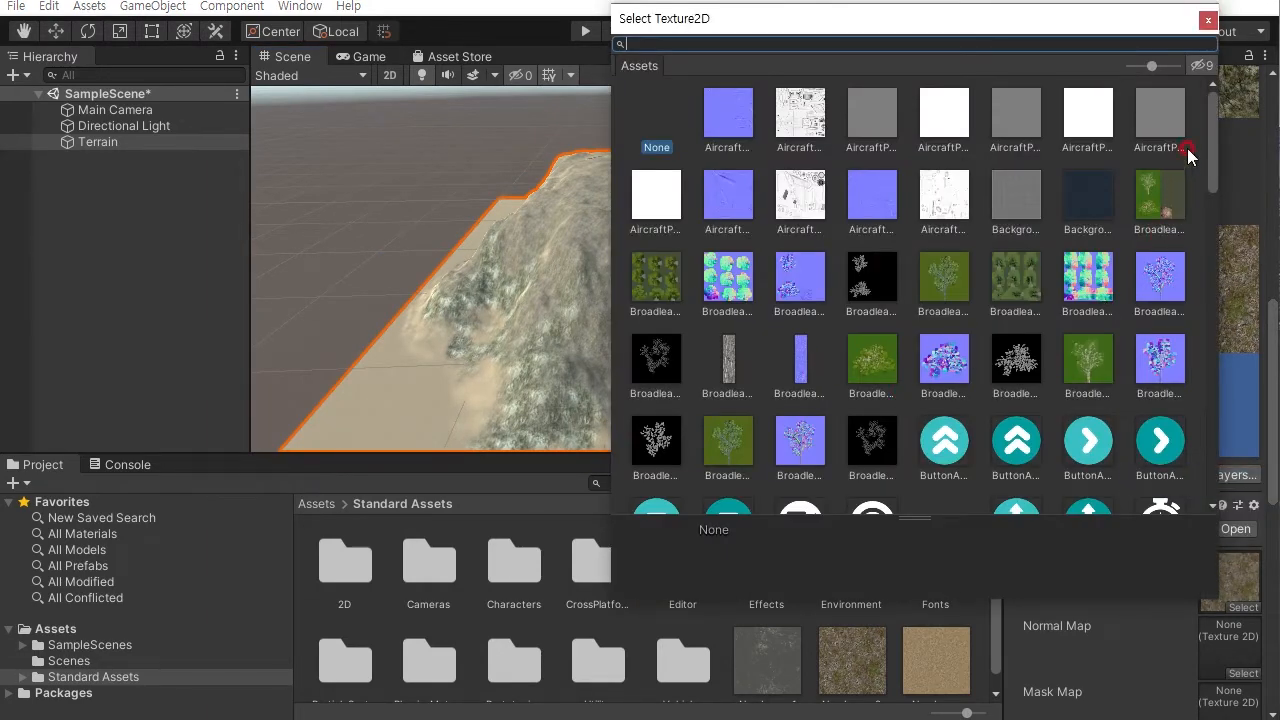
{"action": "left_click_drag", "start_coordinate": [1212, 146], "coordinate": [1222, 292]}
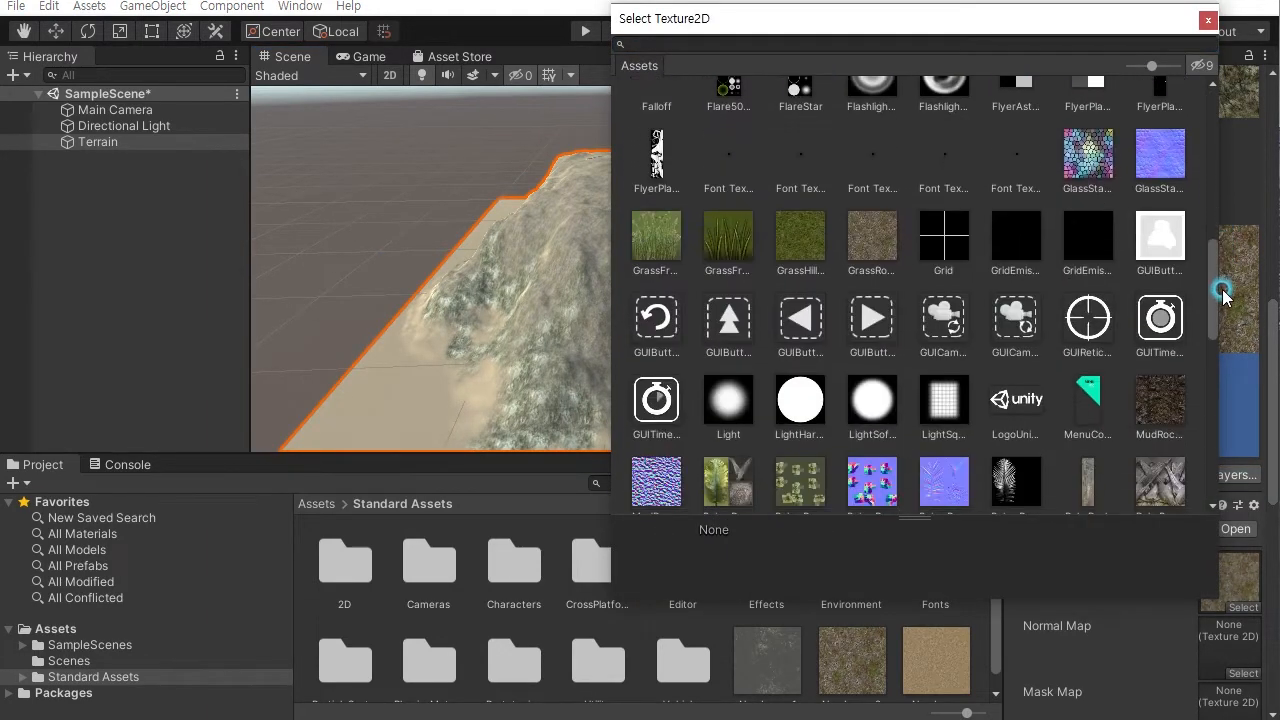
{"action": "left_click", "coordinate": [812, 252]}
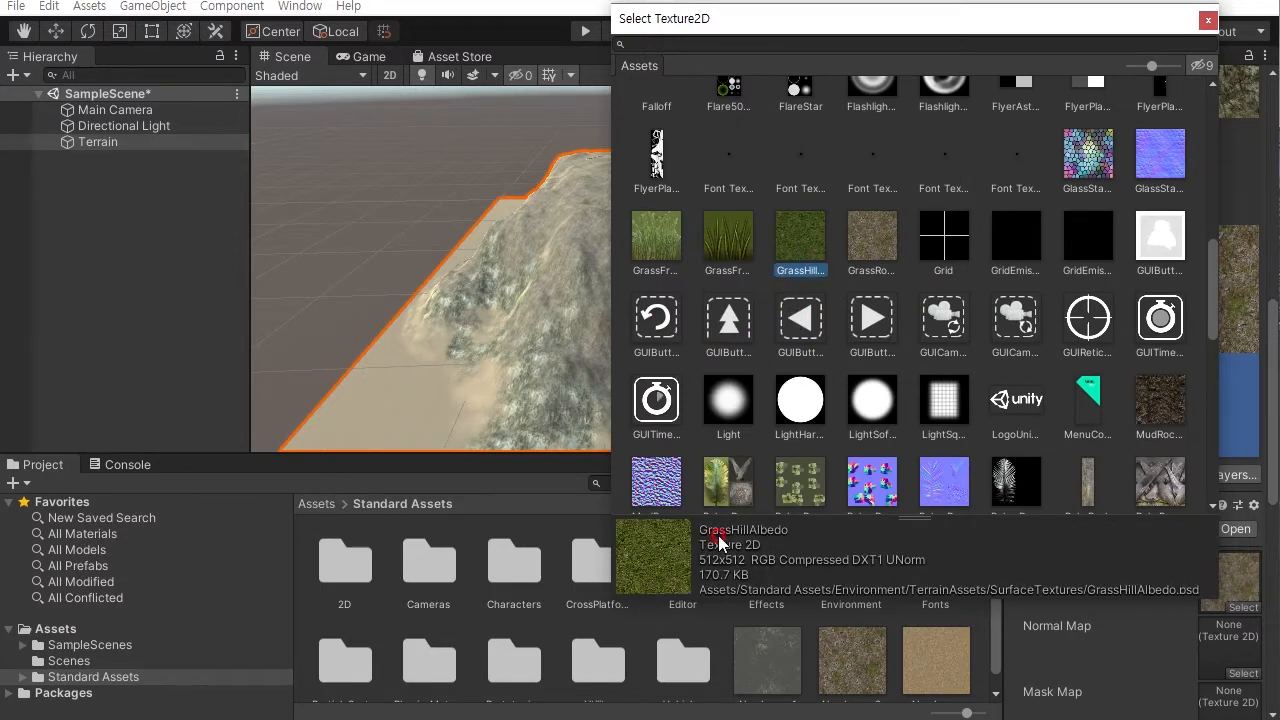
{"action": "double_click", "coordinate": [803, 235]}
{"action": "left_click", "coordinate": [1172, 540]}
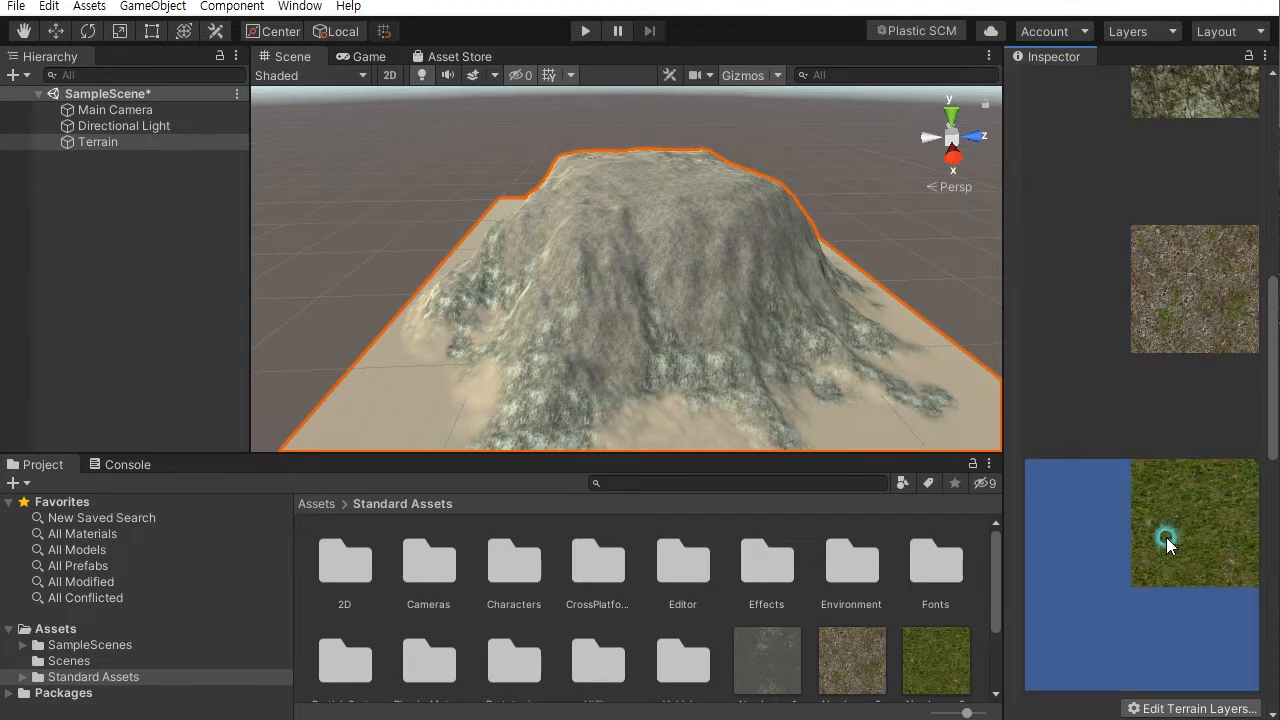
- Paint GrassHill grass patches across the top of the mountain
{"action": "scroll", "coordinate": [623, 277], "scroll_direction": "up", "scroll_amount": 5}
{"action": "left_click_drag", "start_coordinate": [687, 376], "coordinate": [569, 258], "text": "alt"}
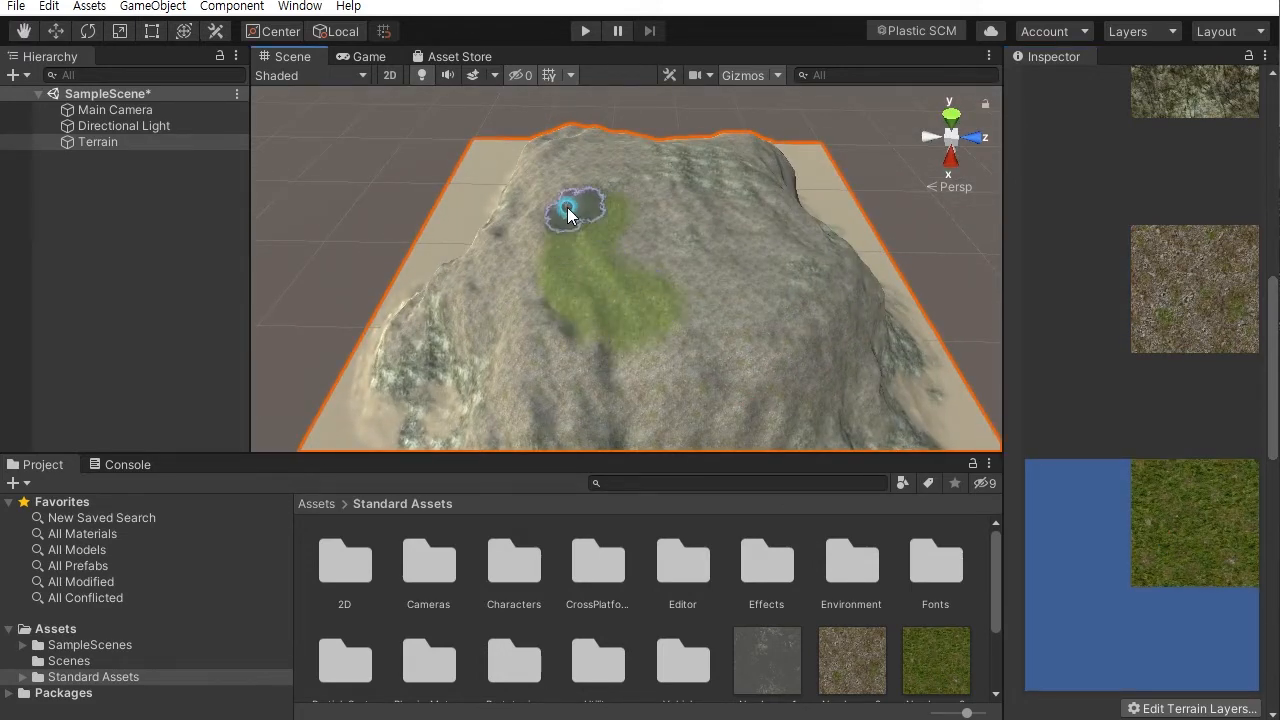
{"action": "mouse_move", "coordinate": [594, 297]}
{"action": "left_mouse_down", "text": "alt"}
{"action": "mouse_move", "coordinate": [614, 277]}
{"action": "mouse_move", "coordinate": [587, 266]}
{"action": "mouse_move", "coordinate": [677, 286]}
{"action": "mouse_move", "coordinate": [646, 209]}
{"action": "mouse_move", "coordinate": [749, 257]}
{"action": "mouse_move", "coordinate": [791, 218]}
{"action": "mouse_move", "coordinate": [651, 286]}
{"action": "left_mouse_up", "text": "alt"}
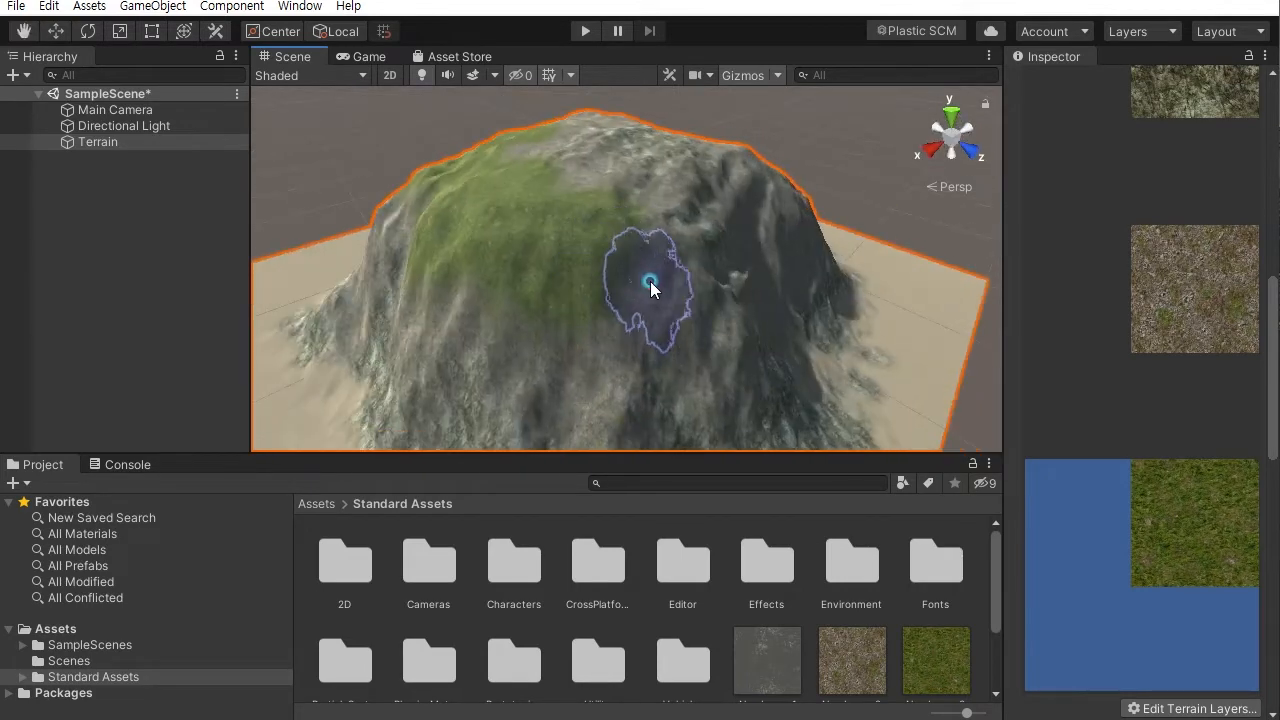
{"action": "left_click_drag", "start_coordinate": [736, 225], "coordinate": [517, 251], "text": "alt"}
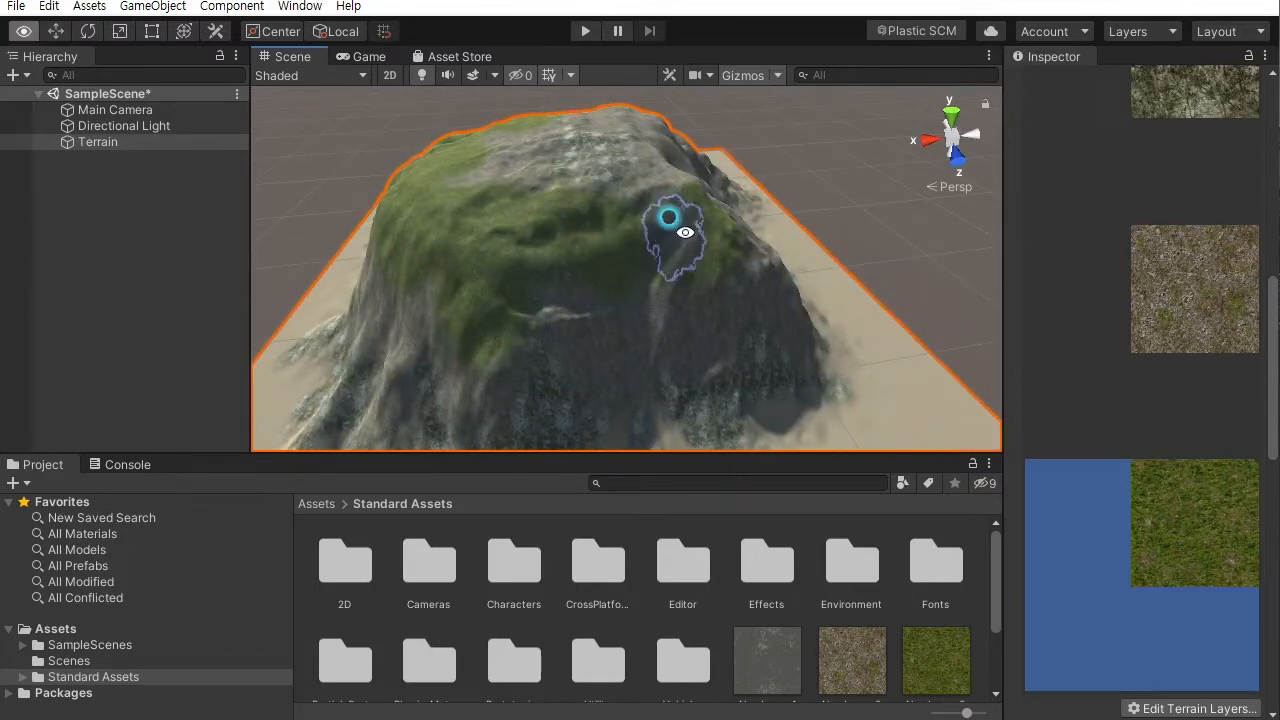
{"action": "left_click_drag", "start_coordinate": [666, 214], "coordinate": [449, 266], "text": "alt"}
{"action": "left_click_drag", "start_coordinate": [603, 166], "coordinate": [409, 240], "text": "alt"}
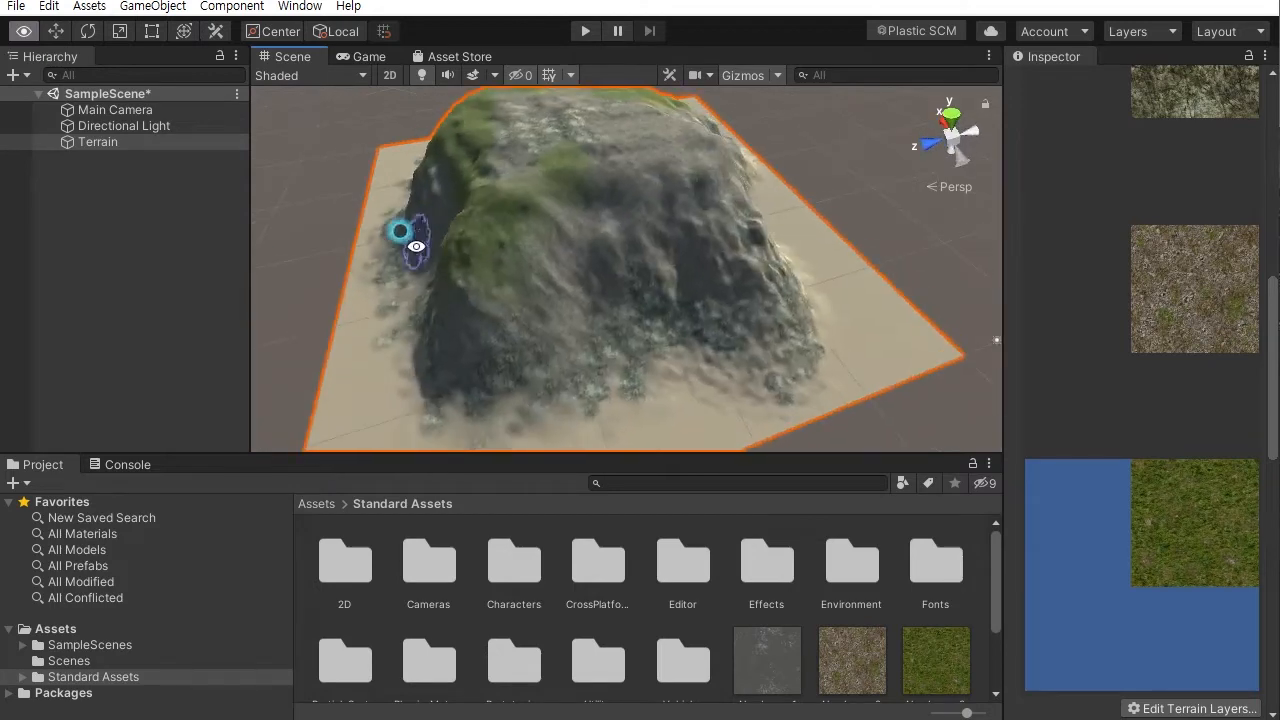
- Continue painting GrassHill grass over the upper slopes from several sides
{"action": "right_click_drag", "start_coordinate": [569, 174], "coordinate": [820, 389], "text": "alt"}
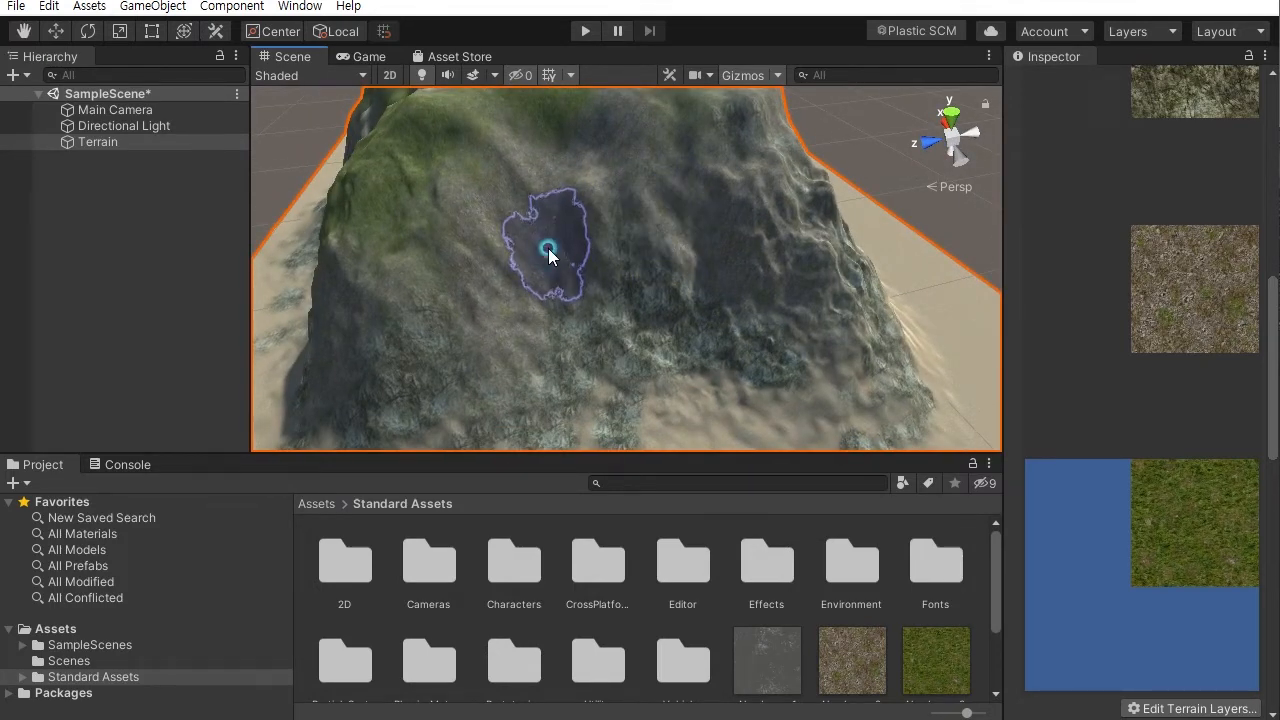
{"action": "left_click_drag", "start_coordinate": [843, 365], "coordinate": [754, 317], "text": "alt"}
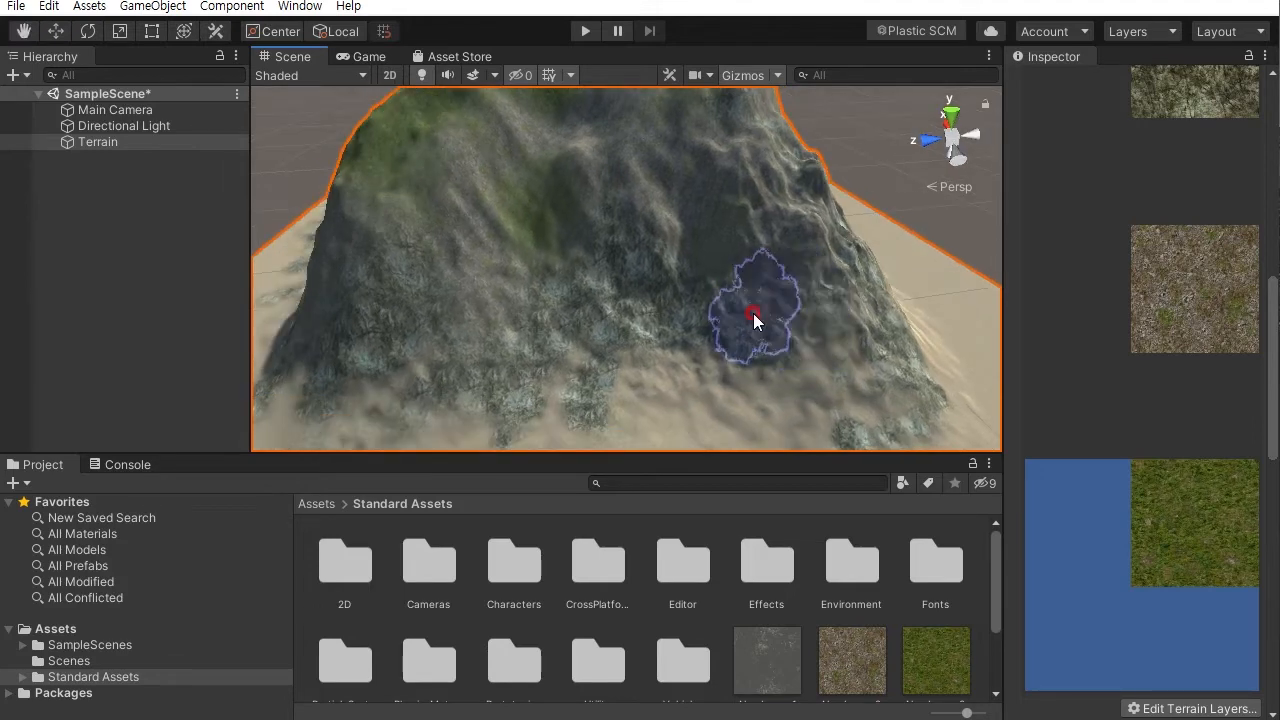
{"action": "mouse_move", "coordinate": [466, 363]}
{"action": "left_mouse_down", "text": "alt"}
{"action": "mouse_move", "coordinate": [700, 226]}
{"action": "mouse_move", "coordinate": [500, 329]}
{"action": "mouse_move", "coordinate": [749, 360]}
{"action": "mouse_move", "coordinate": [731, 360]}
{"action": "left_mouse_up", "text": "alt"}
{"action": "left_click_drag", "start_coordinate": [612, 316], "coordinate": [581, 284]}
{"action": "mouse_move", "coordinate": [476, 391]}
{"action": "left_mouse_down", "text": "alt"}
{"action": "mouse_move", "coordinate": [749, 286]}
{"action": "mouse_move", "coordinate": [714, 337]}
{"action": "left_mouse_up", "text": "alt"}
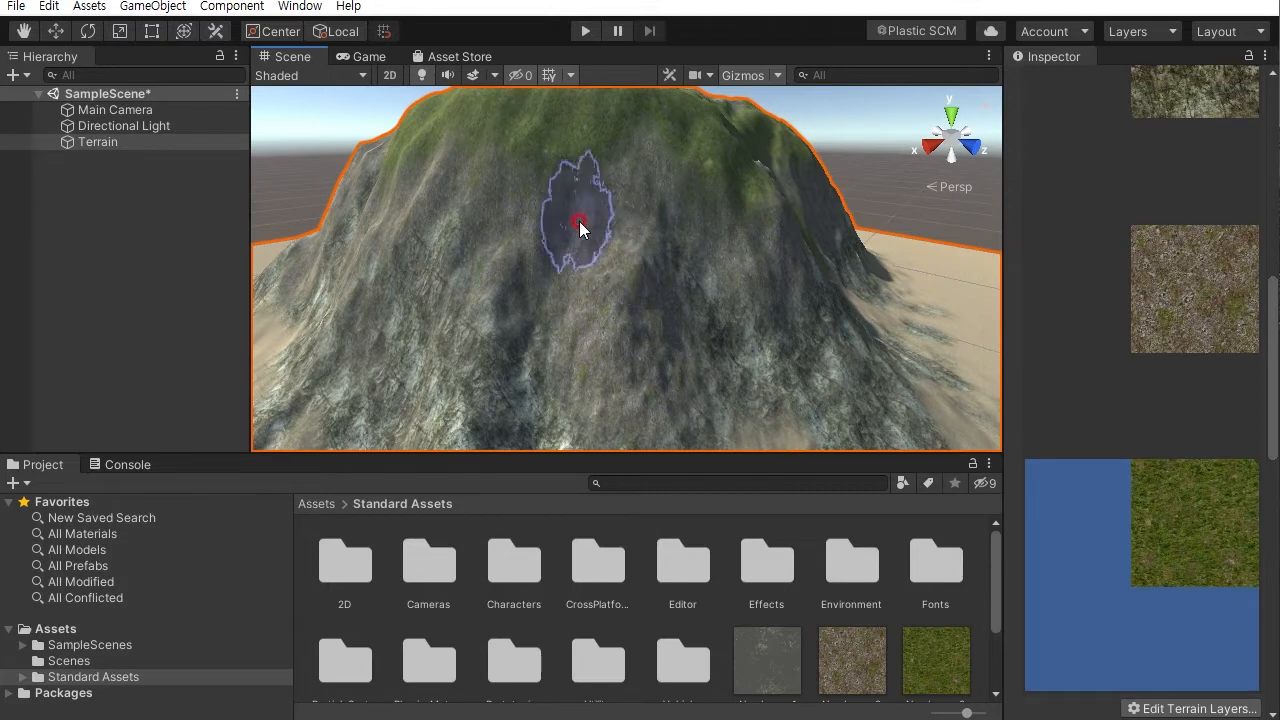
{"action": "mouse_move", "coordinate": [457, 234]}
{"action": "left_mouse_down", "text": "alt"}
{"action": "mouse_move", "coordinate": [569, 251]}
{"action": "mouse_move", "coordinate": [666, 306]}
{"action": "left_mouse_up", "text": "alt"}
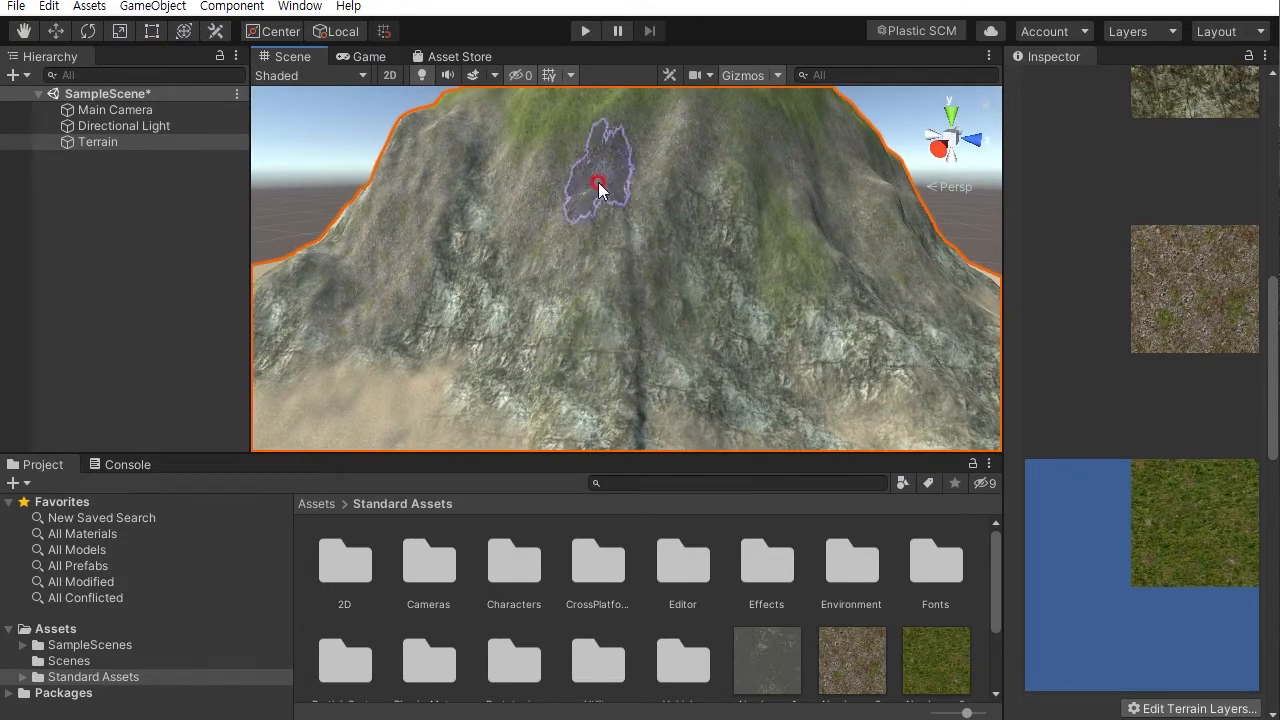
- Paint GrassHill grass patches across the mountain's steep central slopes and summit edges
{"action": "mouse_move", "coordinate": [412, 274]}
{"action": "left_mouse_down", "text": "alt"}
{"action": "mouse_move", "coordinate": [601, 310]}
{"action": "mouse_move", "coordinate": [646, 251]}
{"action": "mouse_move", "coordinate": [663, 293]}
{"action": "mouse_move", "coordinate": [791, 340]}
{"action": "left_mouse_up", "text": "alt"}
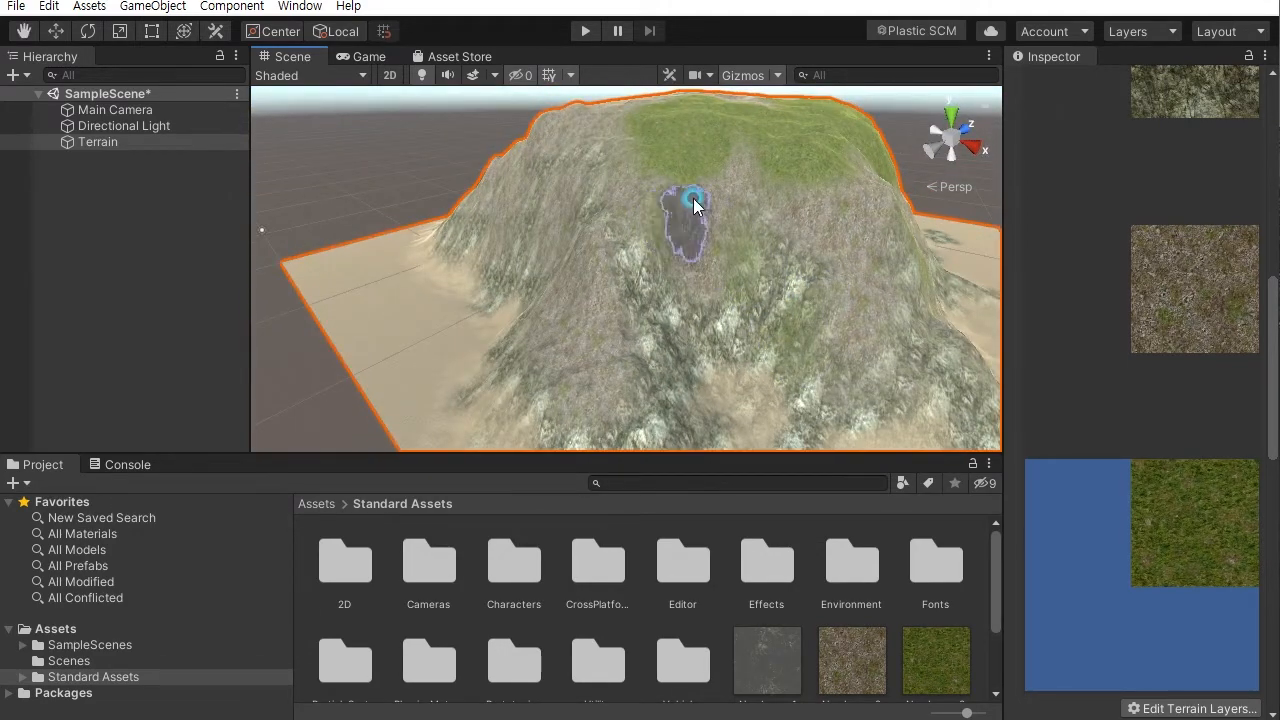
{"action": "mouse_move", "coordinate": [757, 163]}
{"action": "left_mouse_down", "text": "alt"}
{"action": "mouse_move", "coordinate": [580, 237]}
{"action": "mouse_move", "coordinate": [794, 294]}
{"action": "left_mouse_up", "text": "alt"}
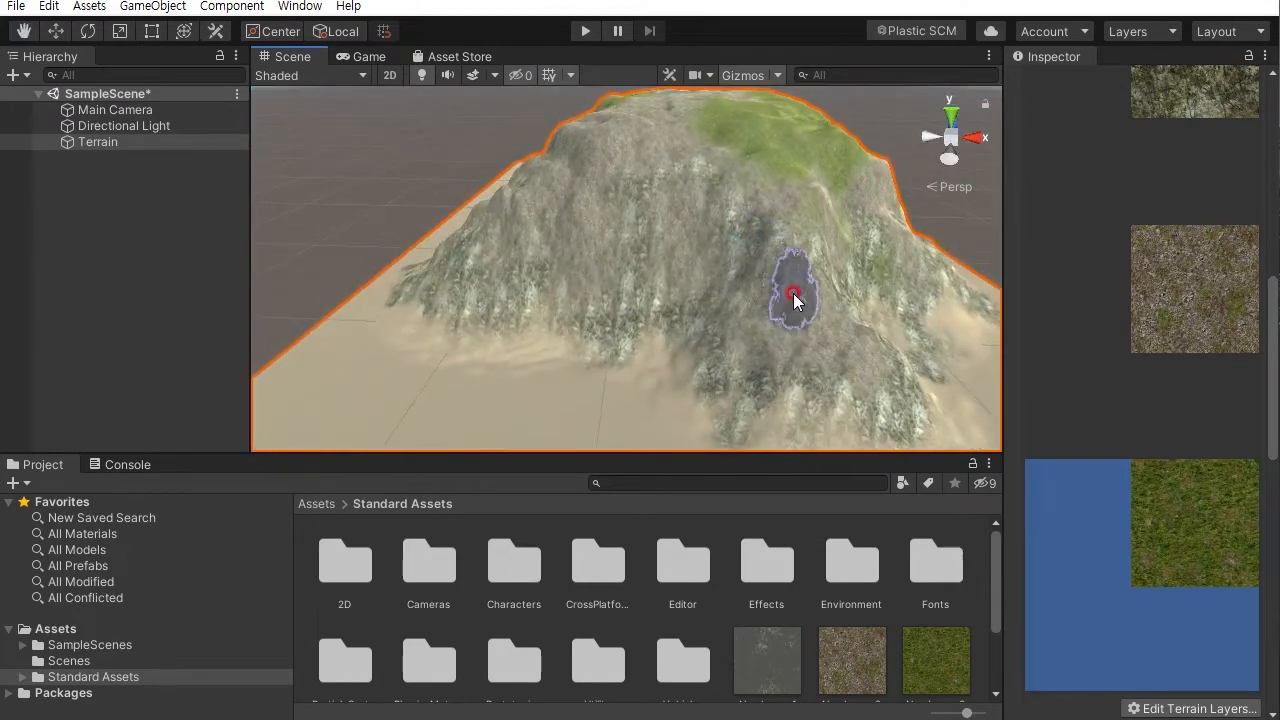
{"action": "mouse_move", "coordinate": [741, 243]}
{"action": "left_mouse_down"}
{"action": "mouse_move", "coordinate": [766, 183]}
{"action": "mouse_move", "coordinate": [594, 271]}
{"action": "mouse_move", "coordinate": [531, 214]}
{"action": "mouse_move", "coordinate": [604, 181]}
{"action": "mouse_move", "coordinate": [731, 266]}
{"action": "left_mouse_up"}
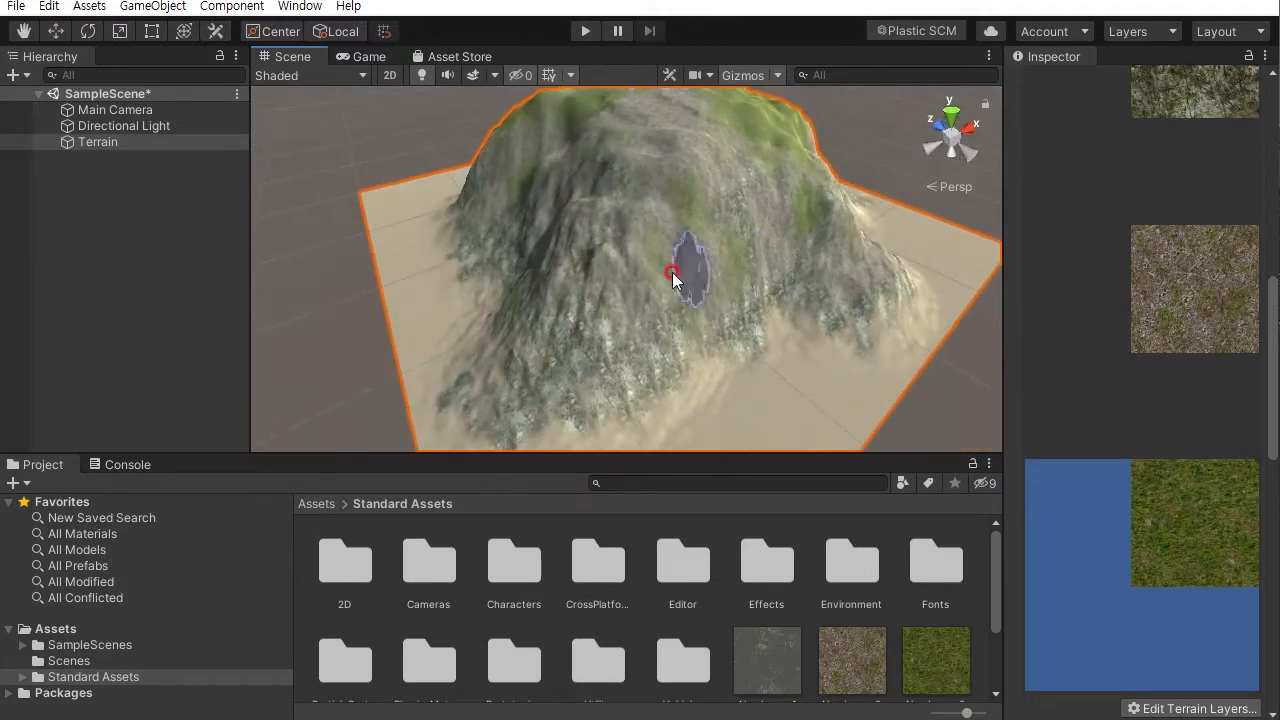
{"action": "mouse_move", "coordinate": [584, 226]}
{"action": "left_mouse_down", "text": "alt"}
{"action": "mouse_move", "coordinate": [786, 214]}
{"action": "mouse_move", "coordinate": [565, 200]}
{"action": "mouse_move", "coordinate": [600, 294]}
{"action": "mouse_move", "coordinate": [606, 177]}
{"action": "mouse_move", "coordinate": [686, 223]}
{"action": "mouse_move", "coordinate": [632, 187]}
{"action": "left_mouse_up", "text": "alt"}
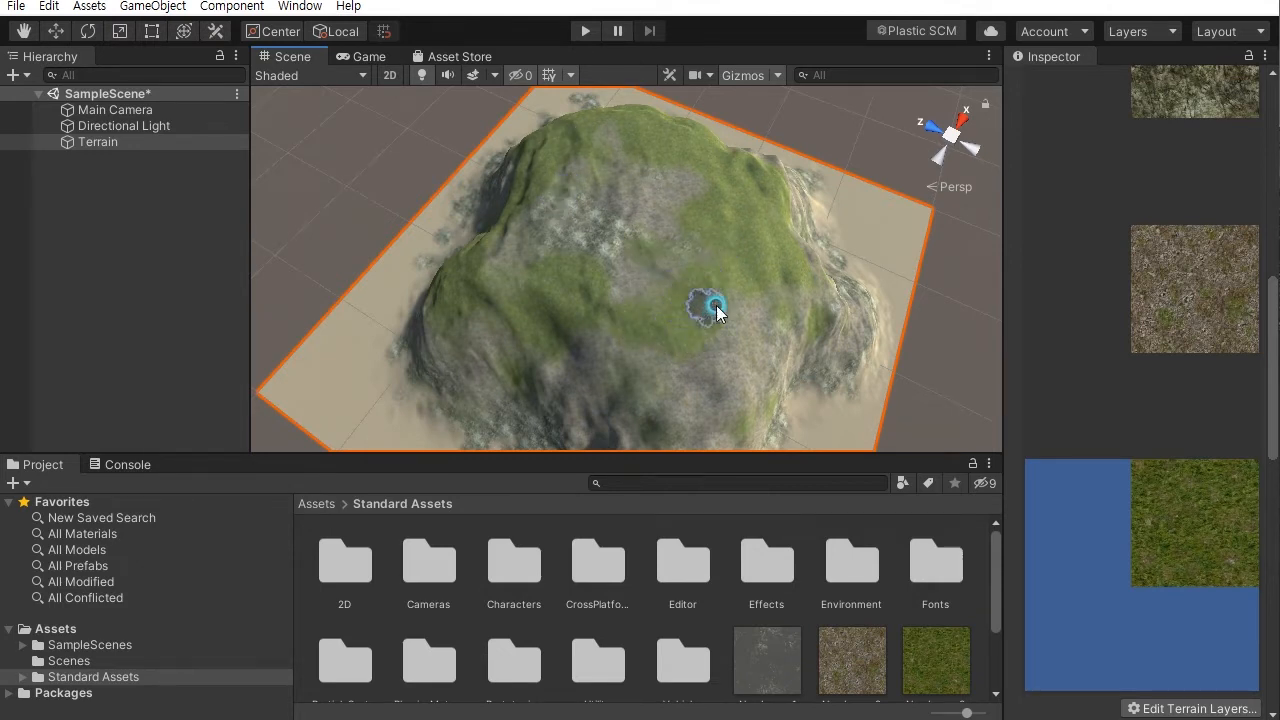
{"action": "mouse_move", "coordinate": [668, 345]}
{"action": "left_mouse_down", "text": "alt"}
{"action": "mouse_move", "coordinate": [623, 309]}
{"action": "mouse_move", "coordinate": [604, 340]}
{"action": "left_mouse_up", "text": "alt"}
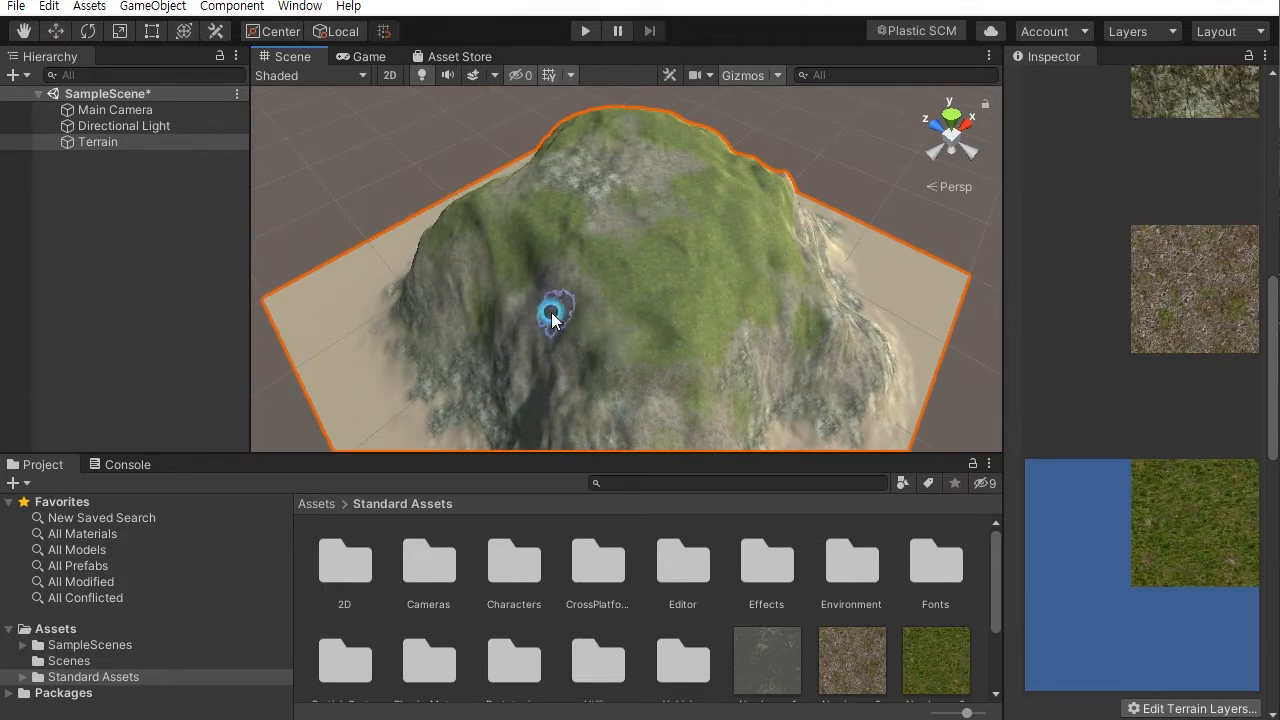
{"action": "left_click_drag", "start_coordinate": [595, 287], "coordinate": [338, 247], "text": "alt"}
{"action": "scroll", "coordinate": [590, 266], "scroll_direction": "up", "scroll_amount": 4}
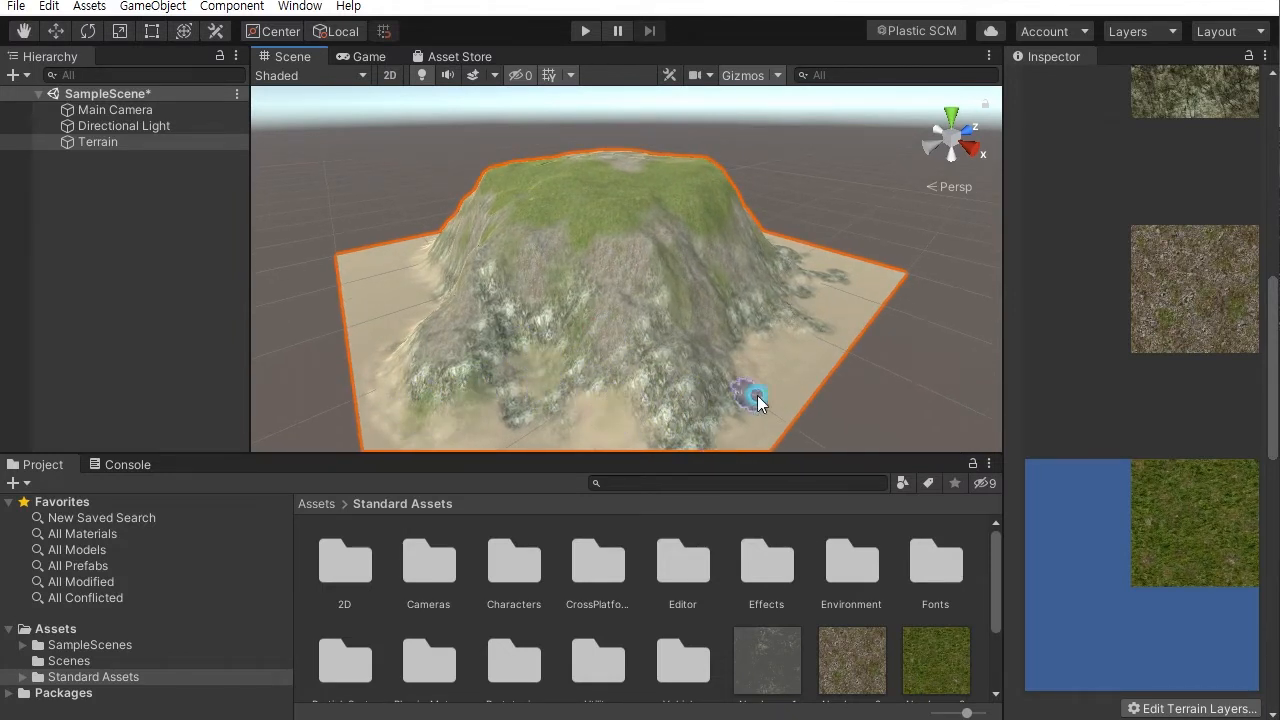
- Brush more GrassHill grass along the lower rocky slopes and ridges on the other sides of the mountain
{"action": "left_click_drag", "start_coordinate": [651, 337], "coordinate": [450, 345], "text": "alt"}
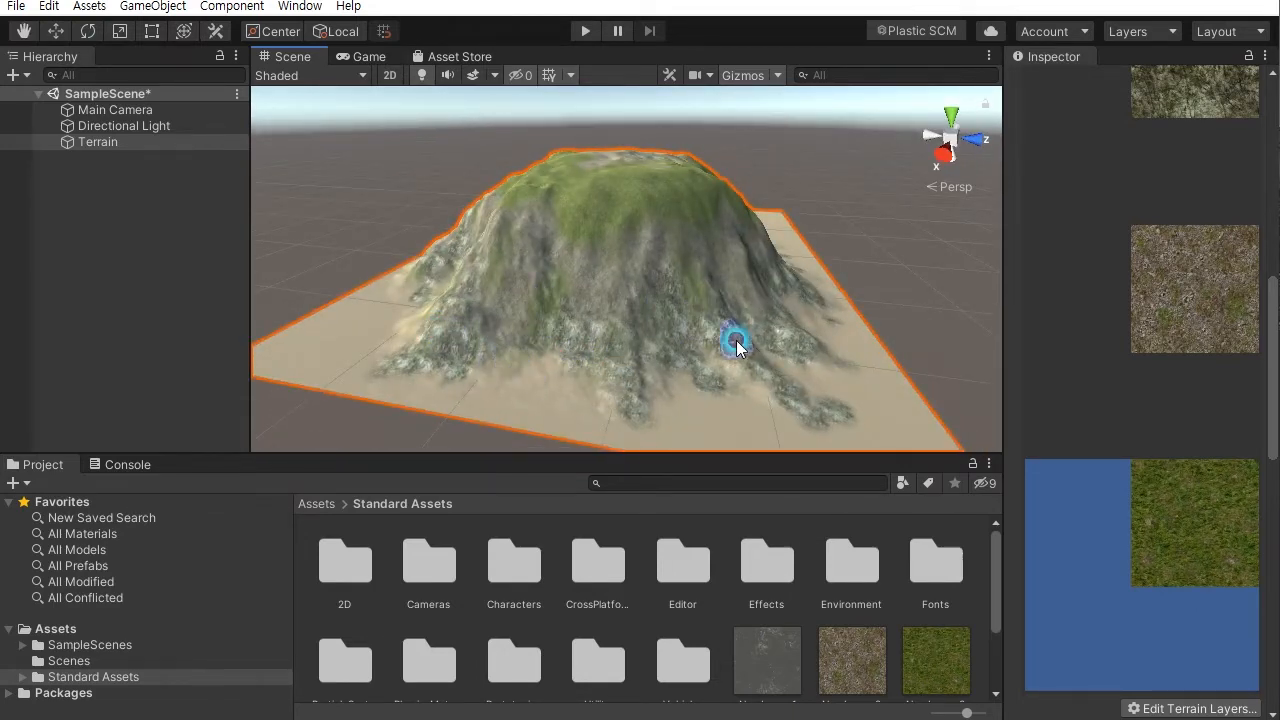
{"action": "left_click_drag", "start_coordinate": [811, 403], "coordinate": [509, 383], "text": "alt"}
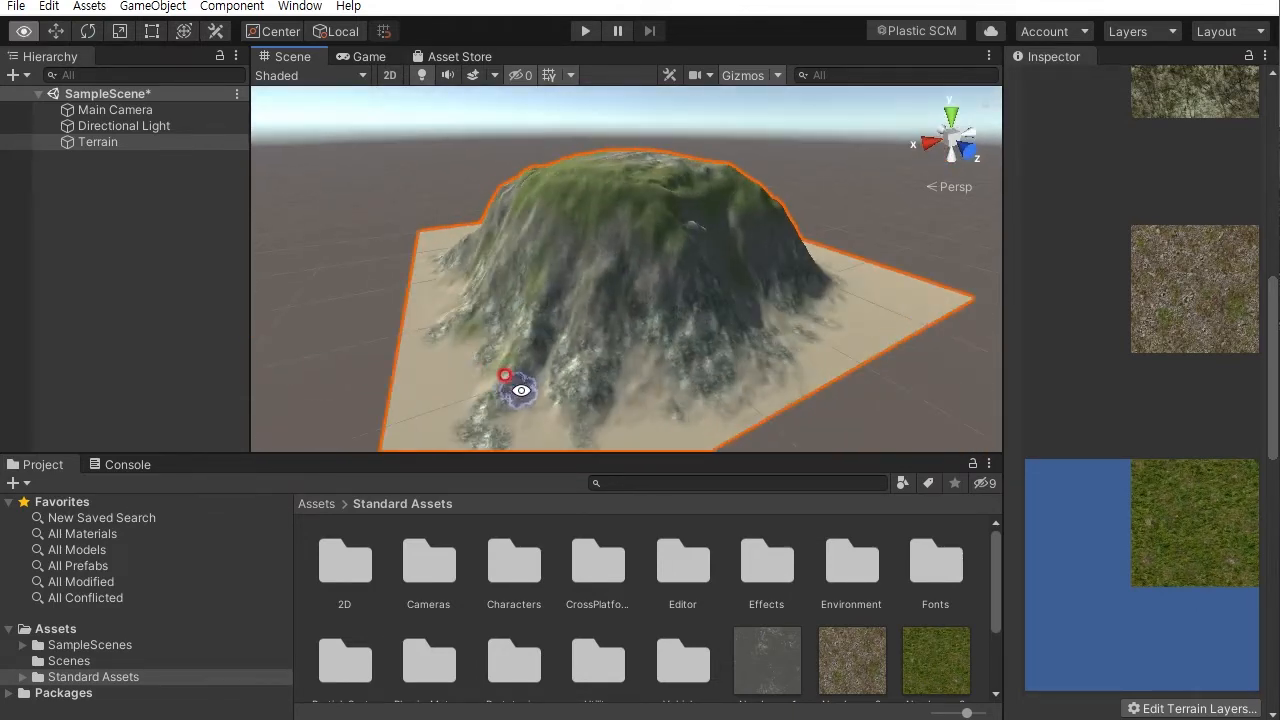
{"action": "mouse_move", "coordinate": [651, 354]}
{"action": "left_mouse_down", "text": "alt"}
{"action": "mouse_move", "coordinate": [691, 403]}
{"action": "mouse_move", "coordinate": [531, 403]}
{"action": "left_mouse_up", "text": "alt"}
{"action": "mouse_move", "coordinate": [638, 362]}
{"action": "left_mouse_down", "text": "alt"}
{"action": "mouse_move", "coordinate": [734, 374]}
{"action": "mouse_move", "coordinate": [477, 380]}
{"action": "left_mouse_up", "text": "alt"}
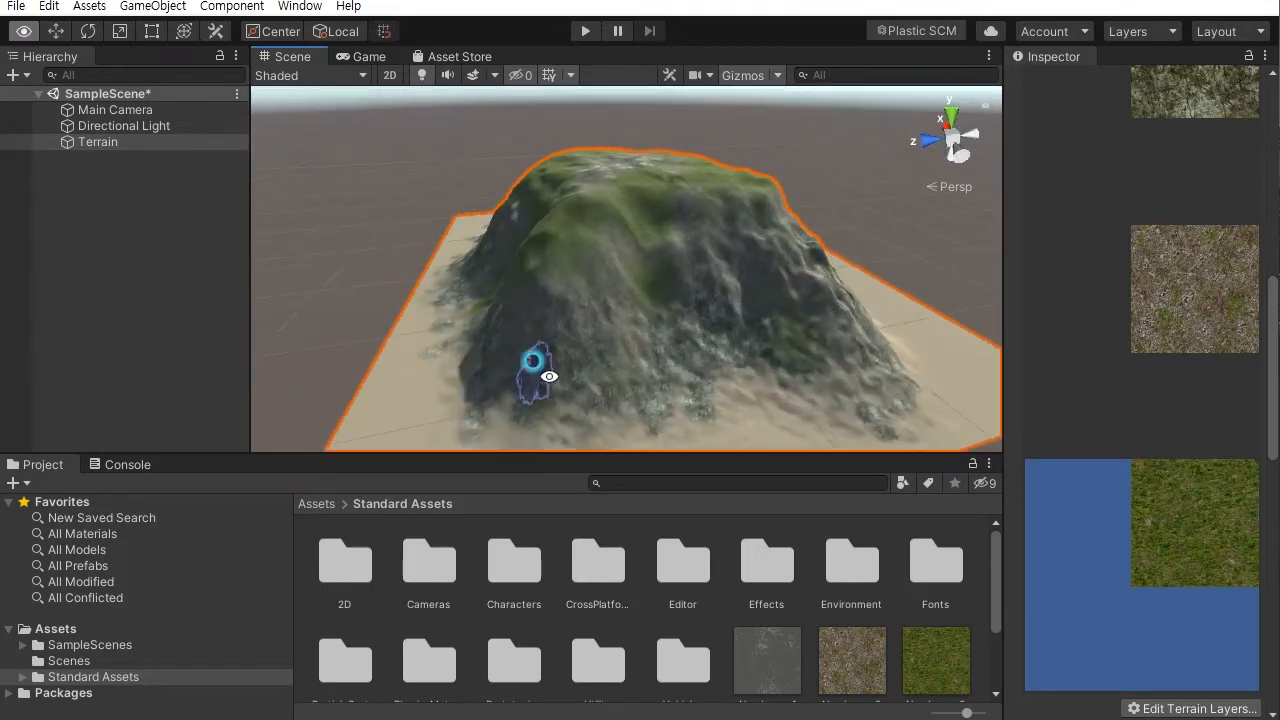
{"action": "mouse_move", "coordinate": [560, 403]}
{"action": "left_mouse_down", "text": "alt"}
{"action": "mouse_move", "coordinate": [726, 357]}
{"action": "mouse_move", "coordinate": [543, 371]}
{"action": "mouse_move", "coordinate": [646, 363]}
{"action": "mouse_move", "coordinate": [371, 271]}
{"action": "left_mouse_up", "text": "alt"}
{"action": "left_click_drag", "start_coordinate": [616, 284], "coordinate": [607, 233], "text": "alt"}
{"action": "right_click_drag", "start_coordinate": [636, 260], "coordinate": [868, 428], "text": "alt"}
{"action": "right_click_drag", "start_coordinate": [700, 297], "coordinate": [852, 396], "text": "alt"}
{"action": "left_click_drag", "start_coordinate": [765, 275], "coordinate": [577, 293], "text": "alt"}
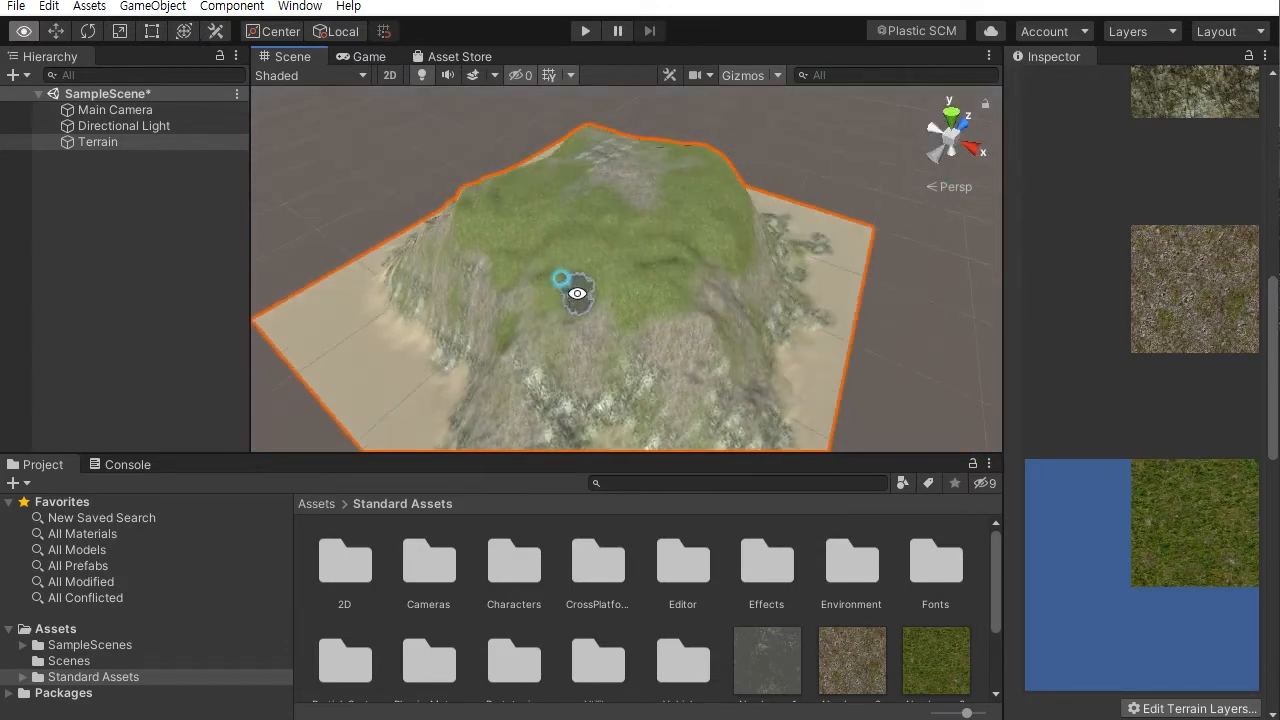
- Touch up the mountain's upper ridges and flanks with additional GrassHill grass strokes using Paint Texture
{"action": "right_click_drag", "start_coordinate": [646, 334], "coordinate": [606, 195], "text": "alt"}
{"action": "left_click_drag", "start_coordinate": [606, 195], "coordinate": [623, 103], "text": "alt"}
{"action": "right_click_drag", "start_coordinate": [623, 103], "coordinate": [697, 265], "text": "alt"}
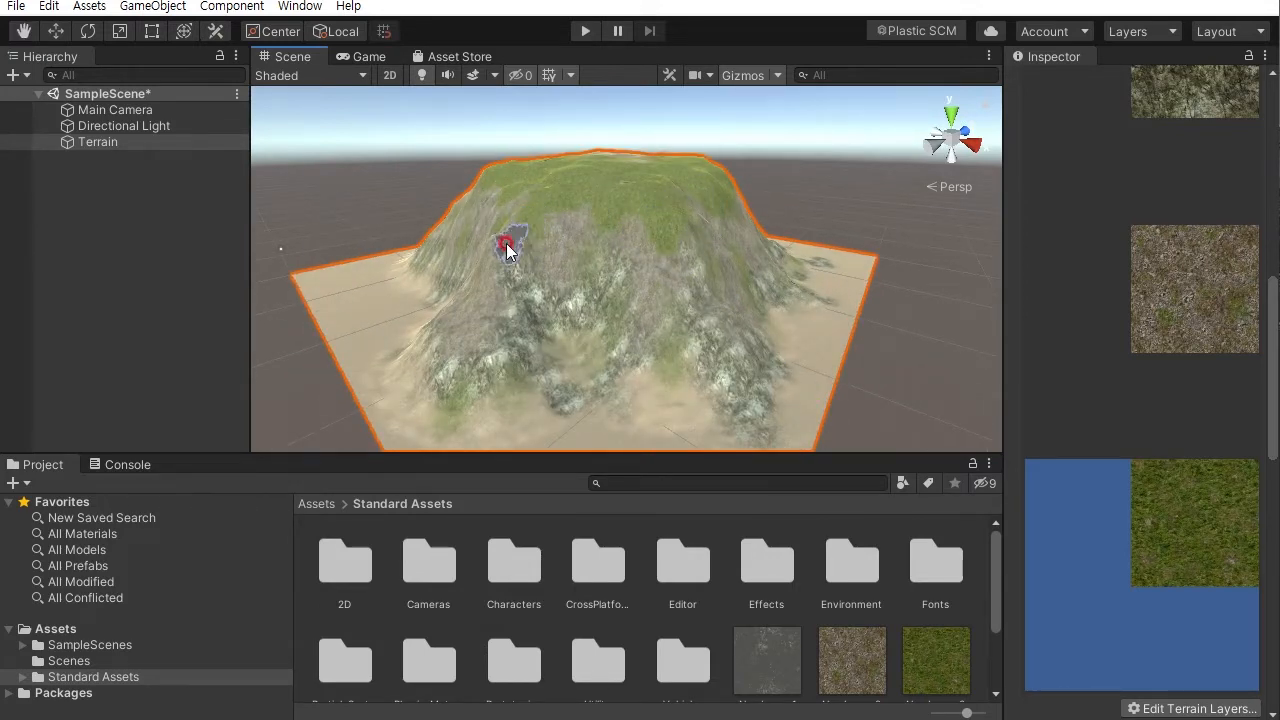
{"action": "left_click_drag", "start_coordinate": [509, 248], "coordinate": [628, 236], "text": "alt"}
{"action": "mouse_move", "coordinate": [560, 203]}
{"action": "left_mouse_down", "text": "alt"}
{"action": "mouse_move", "coordinate": [691, 217]}
{"action": "mouse_move", "coordinate": [917, 203]}
{"action": "left_mouse_up", "text": "alt"}
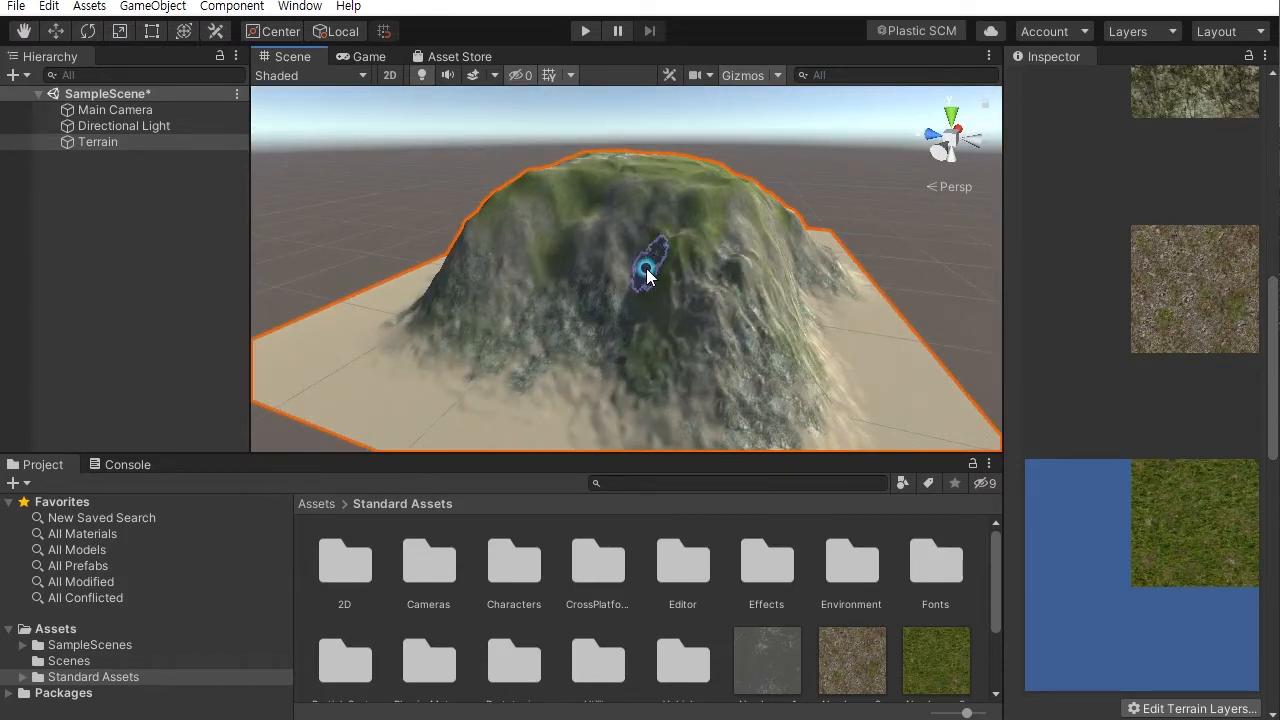
{"action": "mouse_move", "coordinate": [760, 371]}
{"action": "left_mouse_down", "text": "alt"}
{"action": "mouse_move", "coordinate": [423, 371]}
{"action": "mouse_move", "coordinate": [754, 377]}
{"action": "left_mouse_up", "text": "alt"}
{"action": "right_click_drag", "start_coordinate": [754, 377], "coordinate": [704, 209], "text": "alt"}
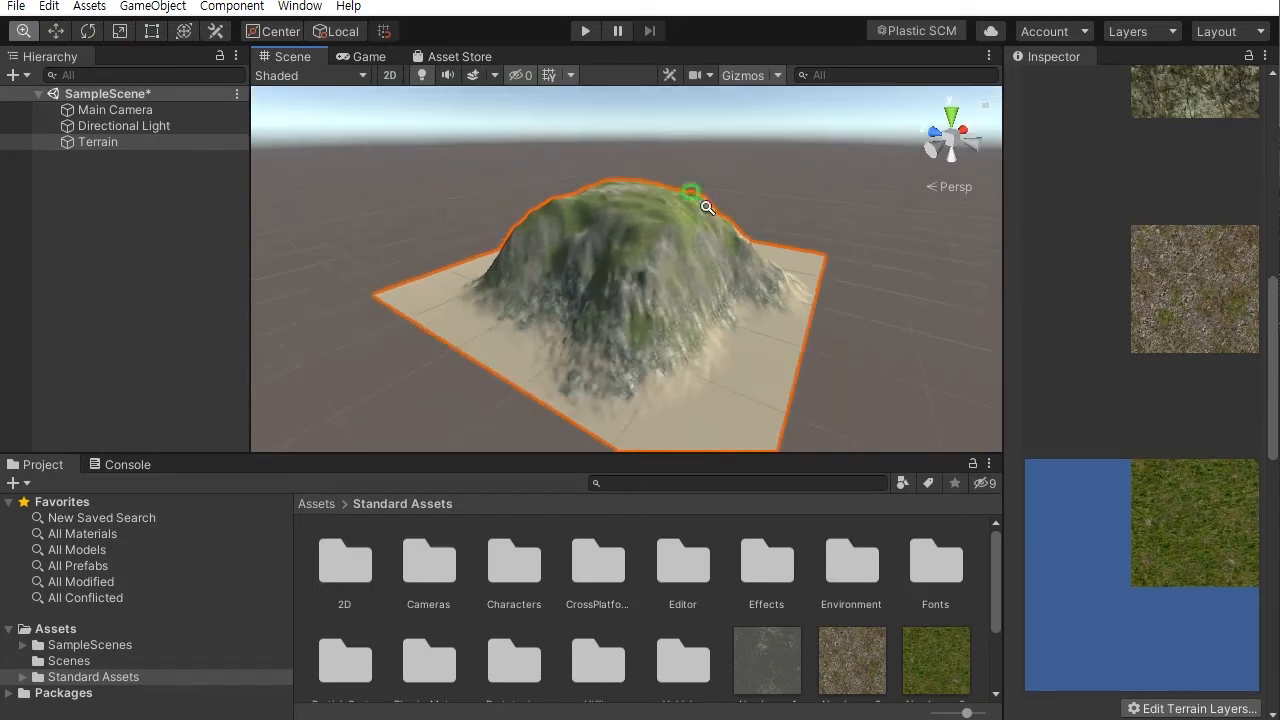
{"action": "left_click_drag", "start_coordinate": [704, 320], "coordinate": [396, 327], "text": "alt"}
{"action": "right_click_drag", "start_coordinate": [409, 320], "coordinate": [803, 363], "text": "alt"}
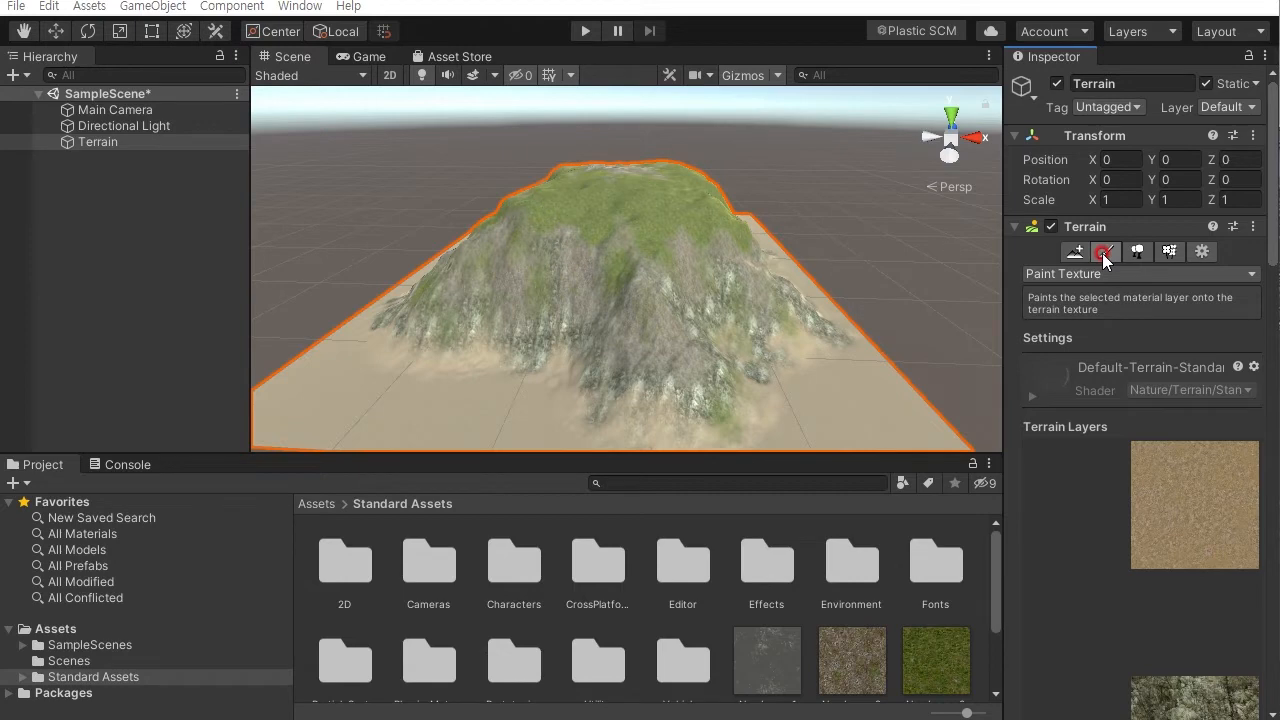
{"action": "mouse_move", "coordinate": [706, 358]}
{"action": "left_mouse_down", "text": "alt"}
{"action": "mouse_move", "coordinate": [600, 318]}
{"action": "mouse_move", "coordinate": [456, 322]}
{"action": "mouse_move", "coordinate": [917, 317]}
{"action": "mouse_move", "coordinate": [669, 366]}
{"action": "mouse_move", "coordinate": [633, 289]}
{"action": "mouse_move", "coordinate": [654, 294]}
{"action": "mouse_move", "coordinate": [674, 334]}
{"action": "mouse_move", "coordinate": [766, 306]}
{"action": "left_mouse_up", "text": "alt"}
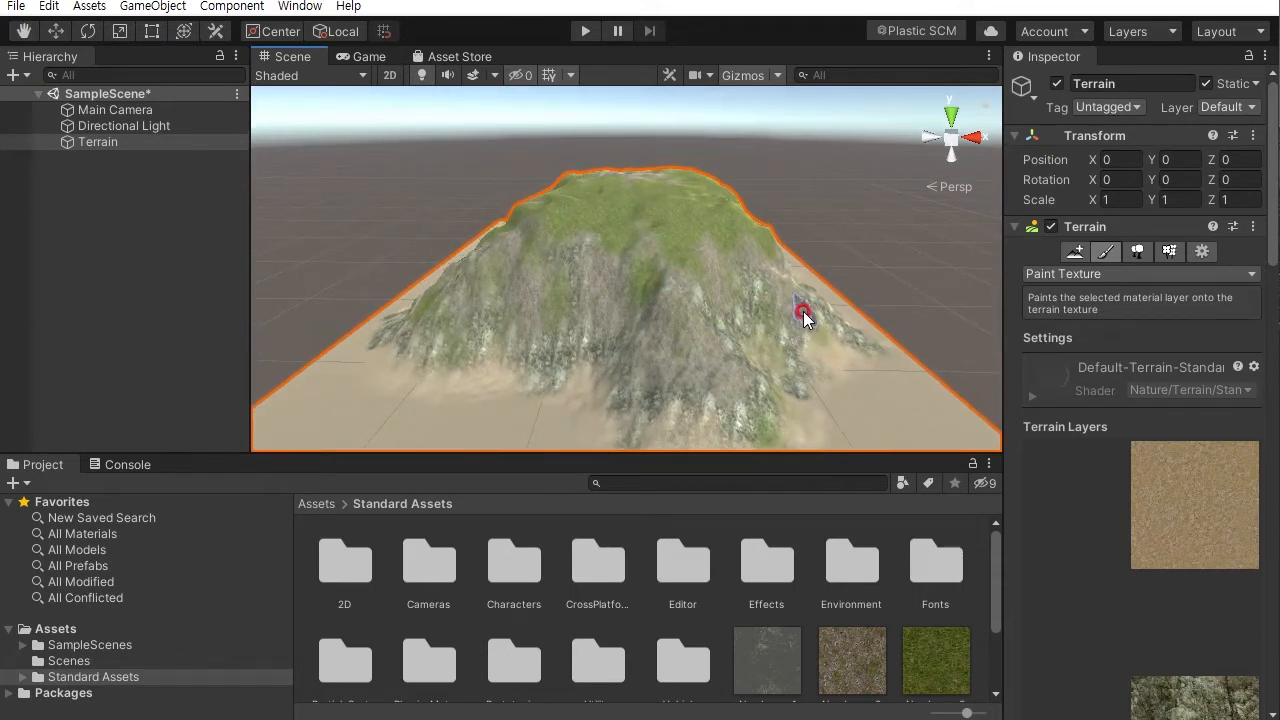
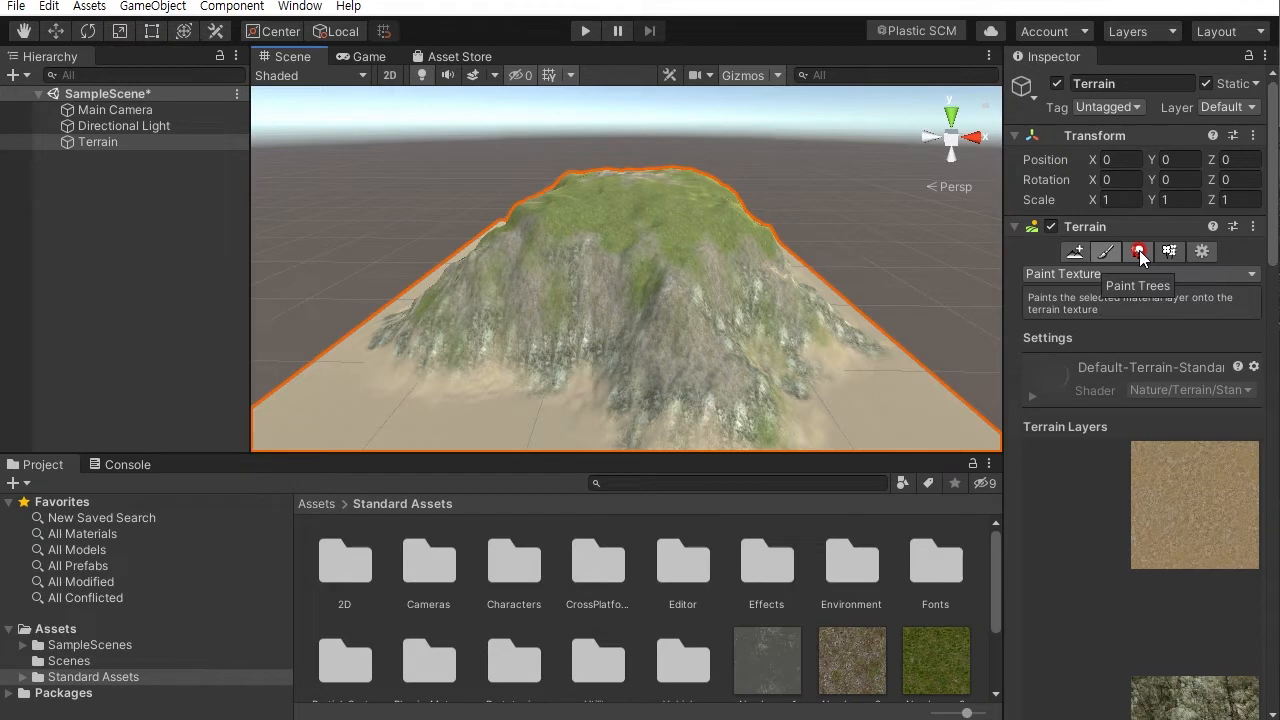
- Switch to the Paint Trees tool and open the tree prefab picker in the Add Tree dialog
{"action": "left_click", "coordinate": [1139, 250]}
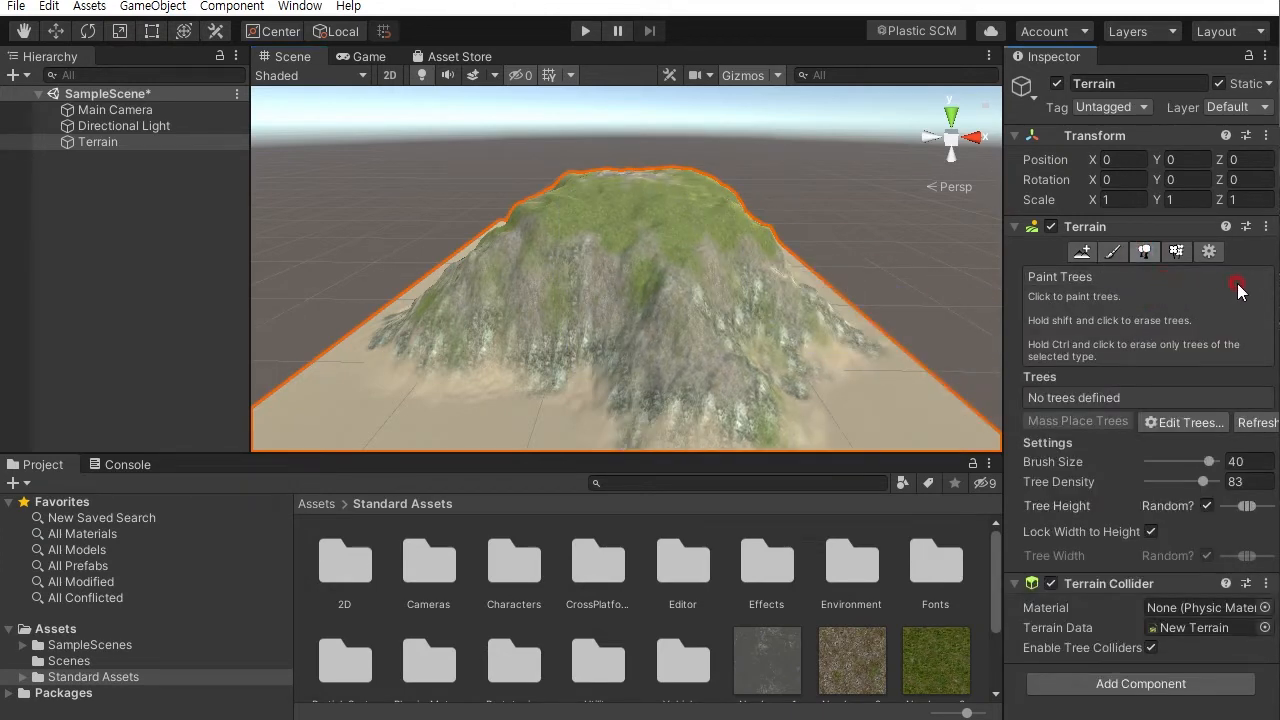
{"action": "left_click", "coordinate": [1181, 424]}
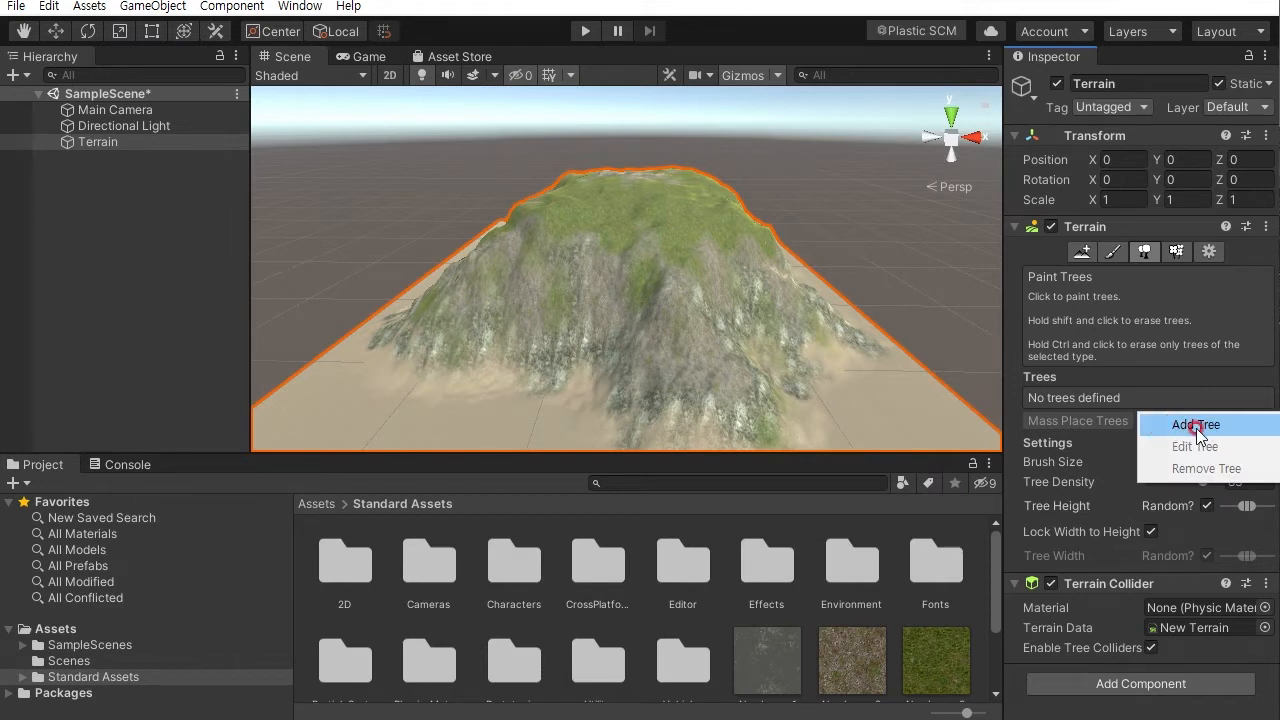
{"action": "left_click", "coordinate": [1195, 426]}
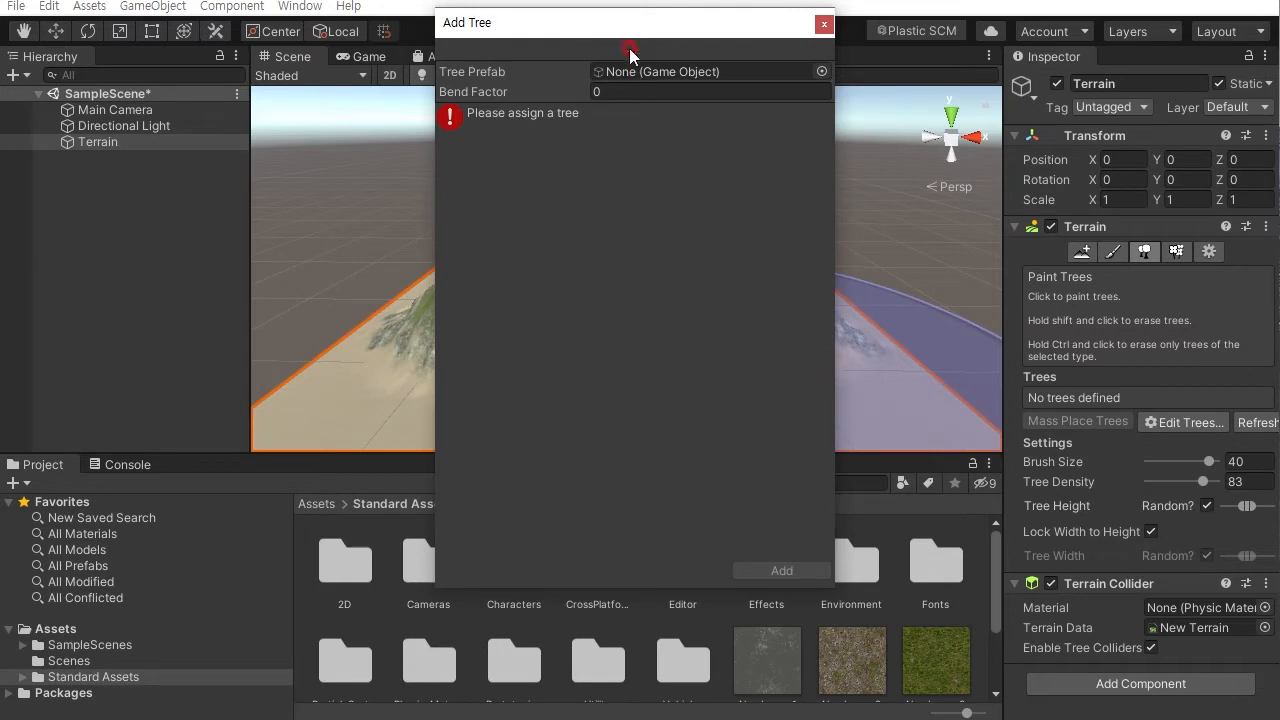
{"action": "left_click_drag", "start_coordinate": [638, 40], "coordinate": [665, 67]}
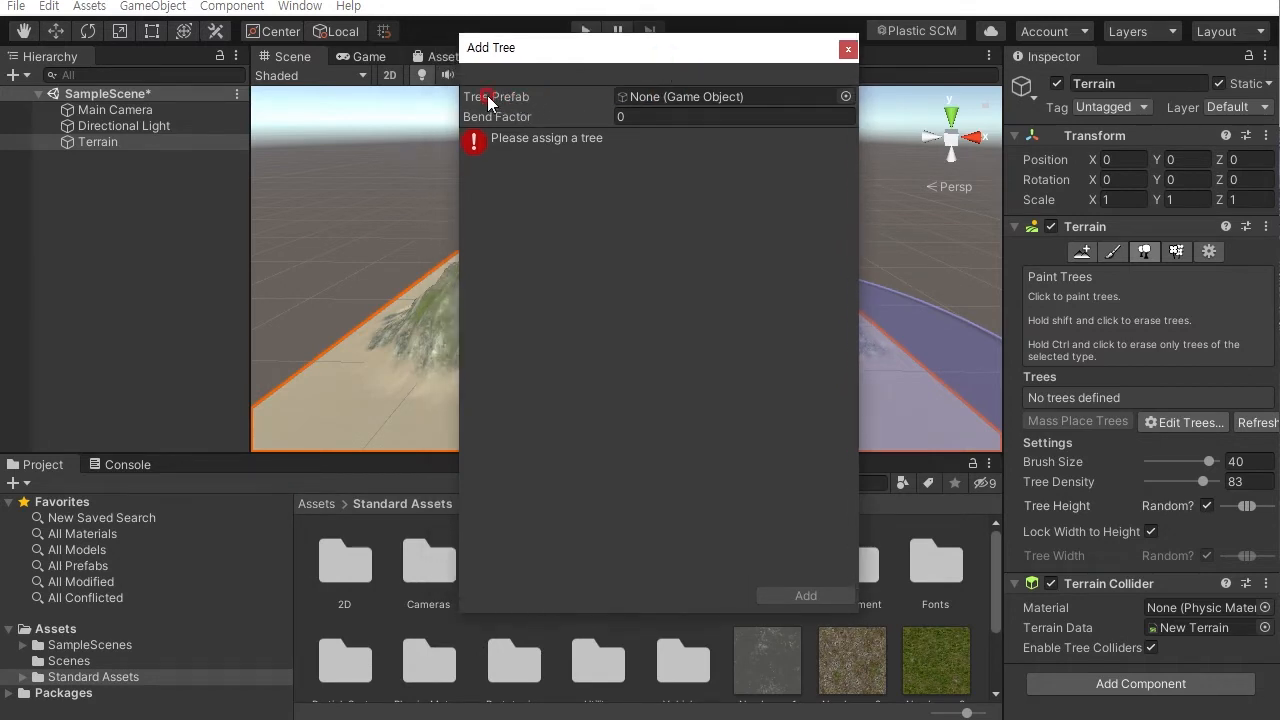
{"action": "left_click", "coordinate": [846, 95]}
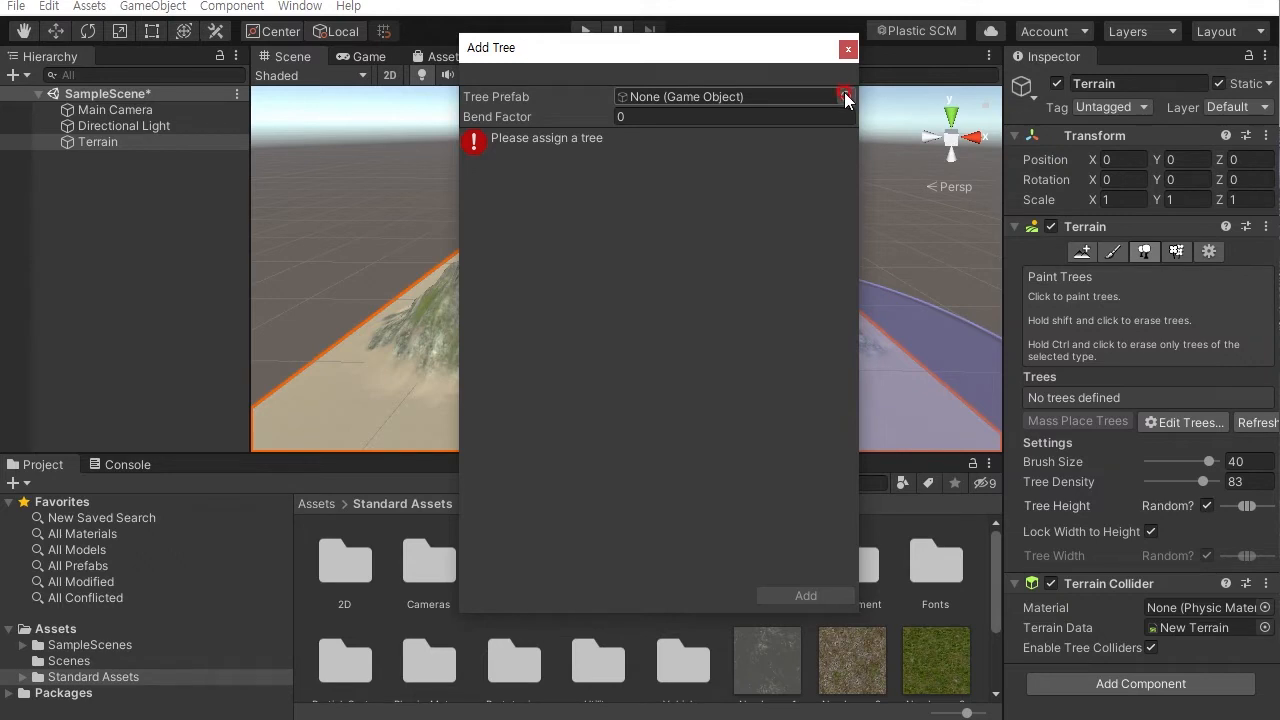
{"action": "left_click_drag", "start_coordinate": [833, 35], "coordinate": [791, 52]}
{"action": "right_click", "coordinate": [793, 352]}
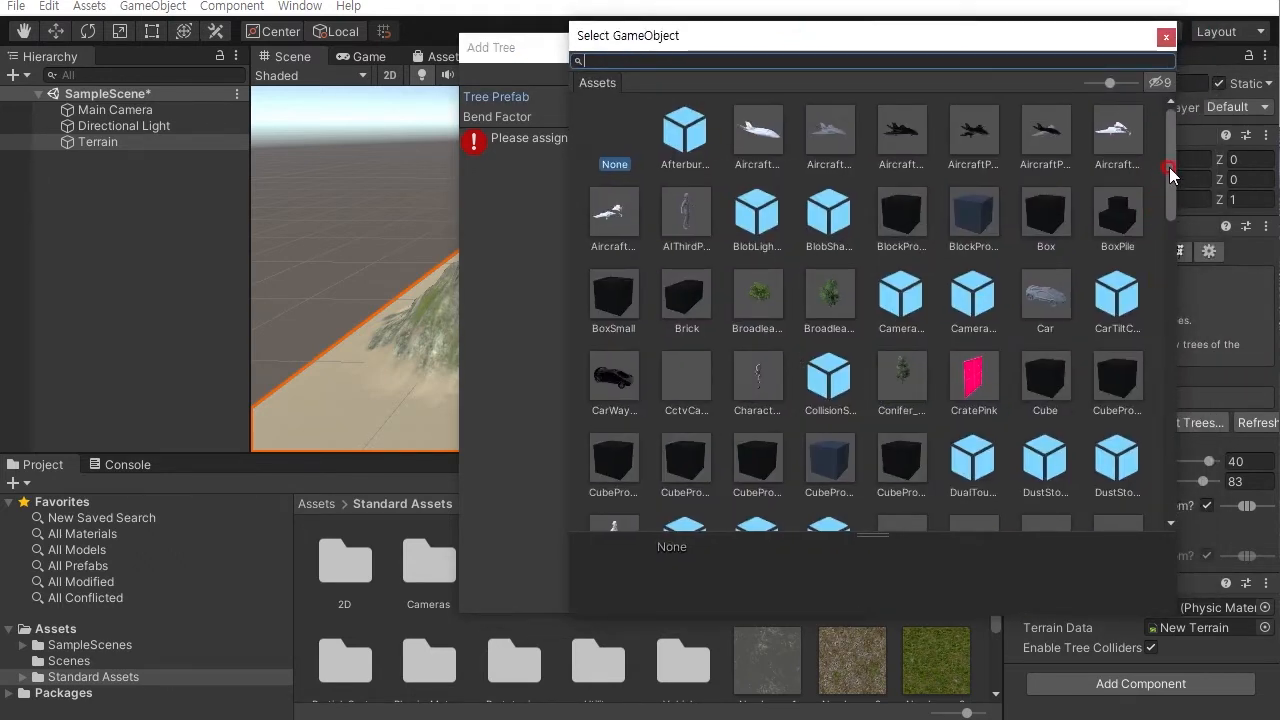
- Preview the Broadleaf and Conifer tree prefabs in the object picker
{"action": "left_click", "coordinate": [757, 293]}
{"action": "left_click", "coordinate": [834, 292]}
{"action": "left_click", "coordinate": [900, 377]}
{"action": "left_click", "coordinate": [768, 298]}
{"action": "left_click", "coordinate": [830, 295]}
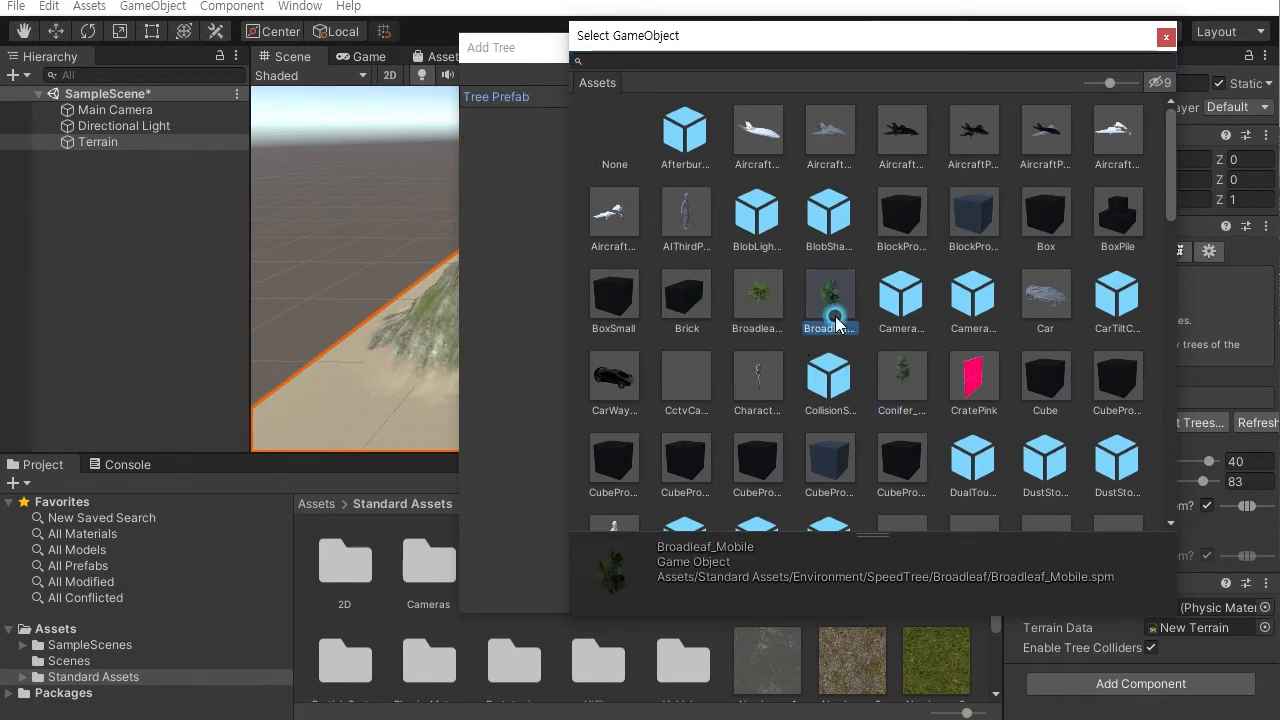
{"action": "left_click", "coordinate": [900, 377]}
{"action": "left_click", "coordinate": [757, 297]}
{"action": "left_click", "coordinate": [900, 377]}
{"action": "left_click", "coordinate": [757, 293]}
{"action": "left_click", "coordinate": [900, 383]}
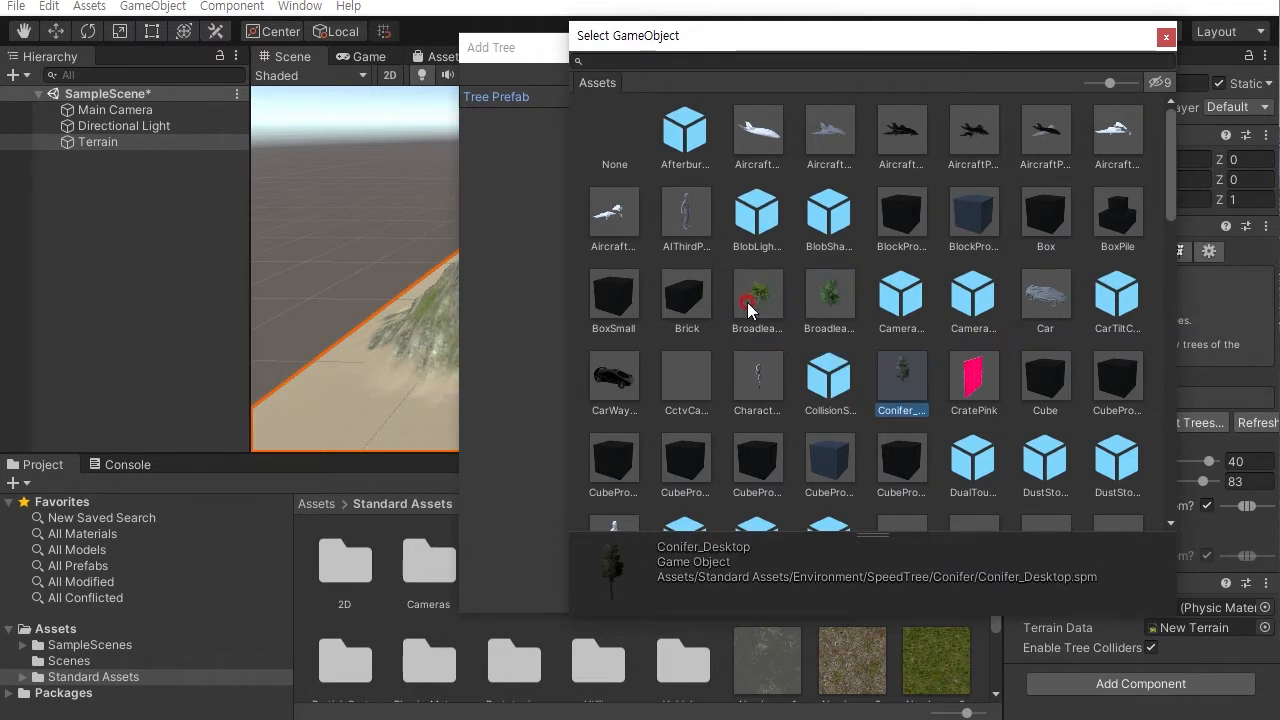
{"action": "left_click", "coordinate": [752, 298]}
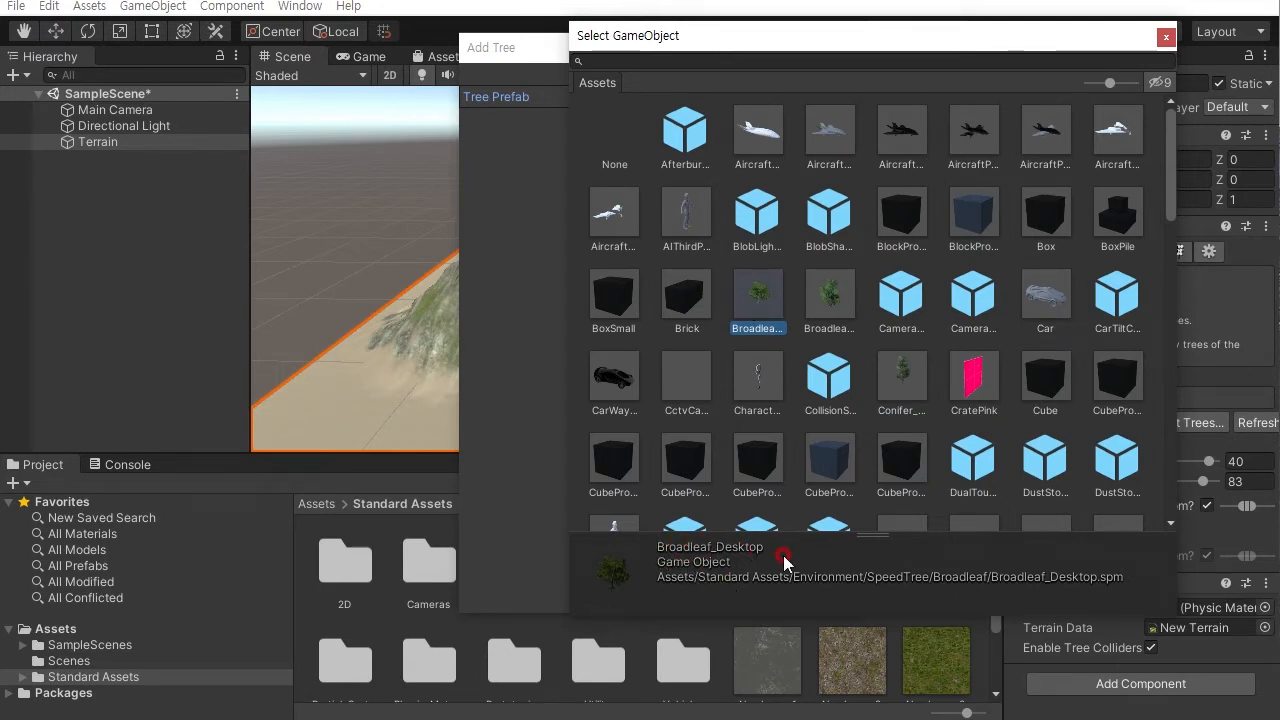
- Assign Broadleaf_Desktop as the tree prefab, add it, and select it in the tree list
{"action": "double_click", "coordinate": [760, 300]}
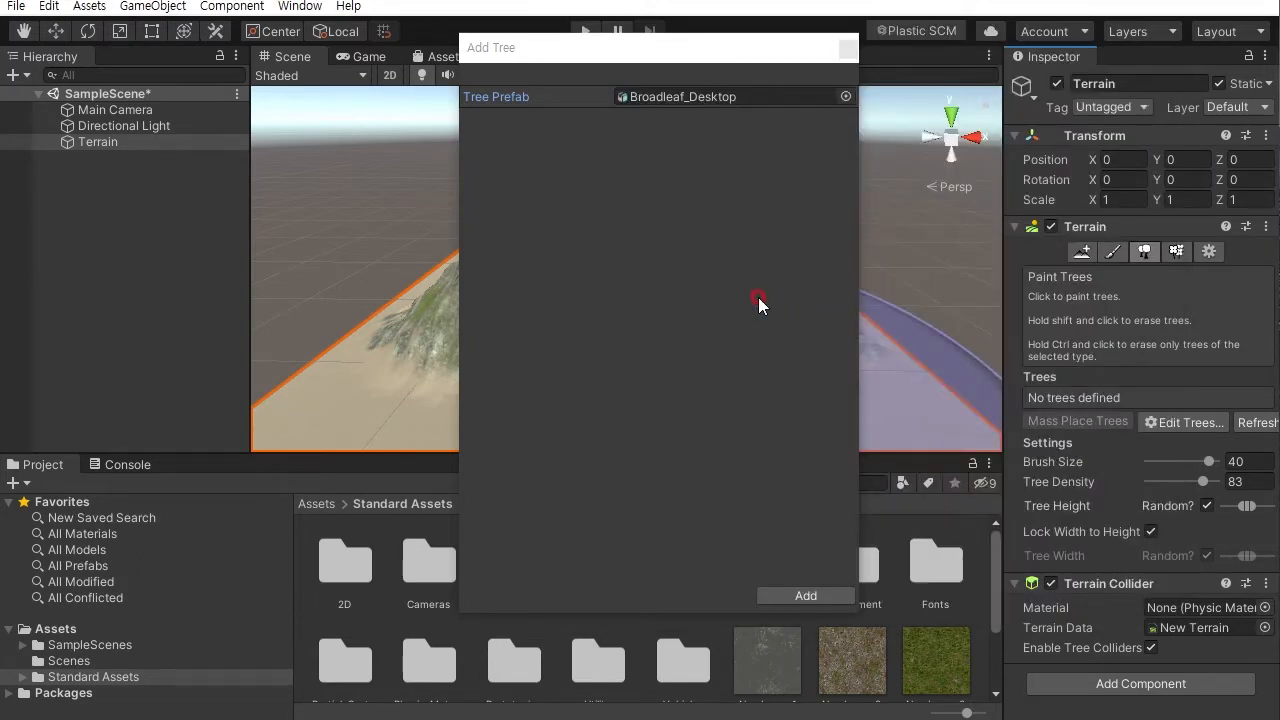
{"action": "left_click", "coordinate": [808, 597]}
{"action": "left_click", "coordinate": [1041, 442]}
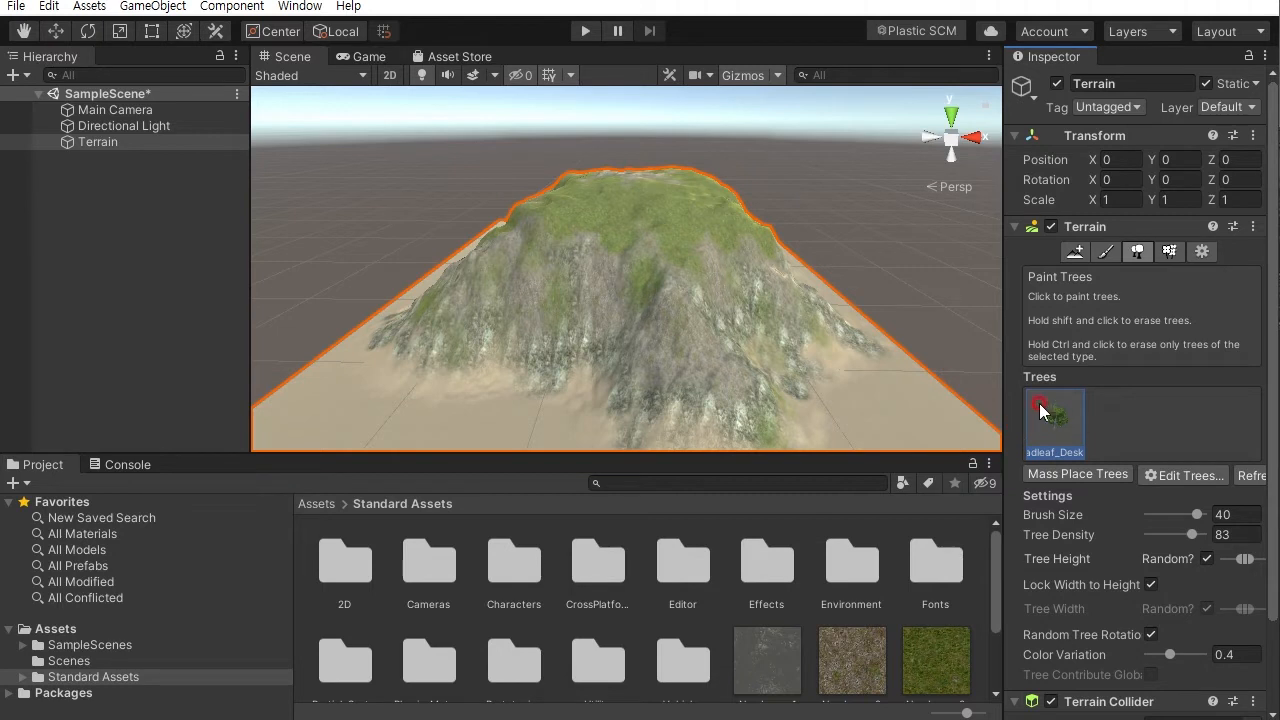
- Set the tree brush size to 4.1
{"action": "left_click_drag", "start_coordinate": [1276, 346], "coordinate": [1277, 431]}
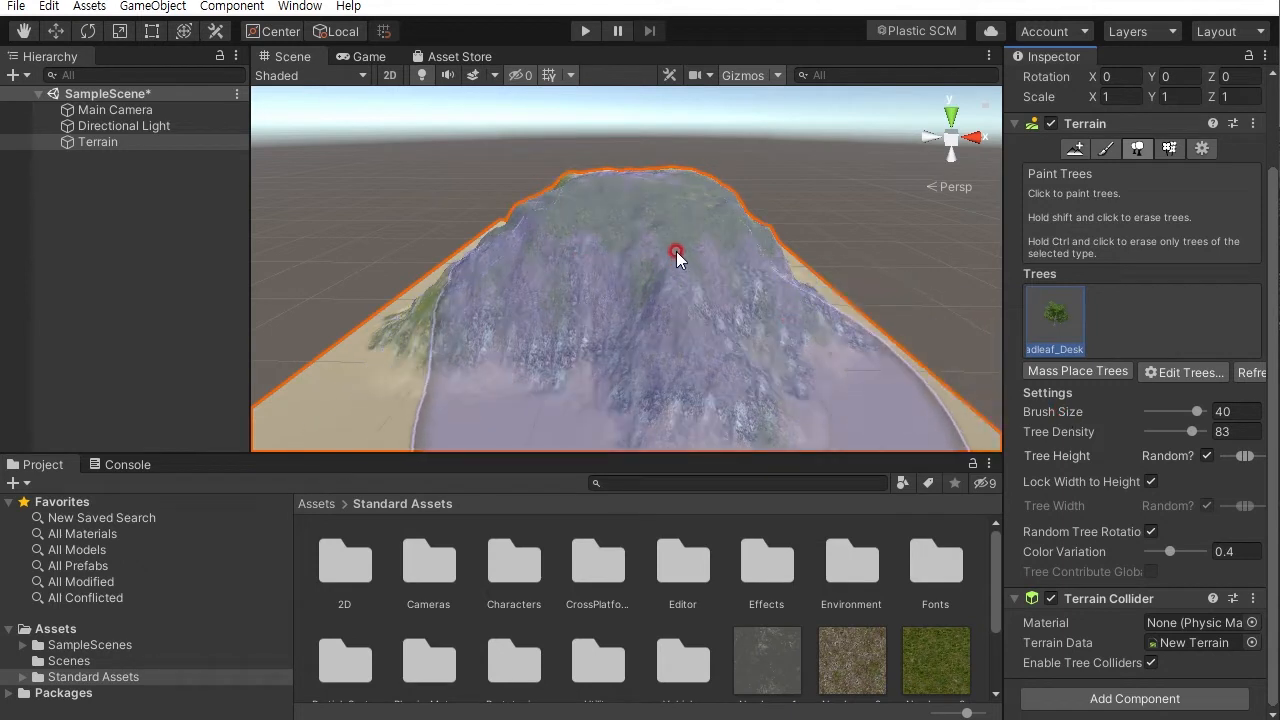
{"action": "mouse_move", "coordinate": [686, 234]}
{"action": "left_mouse_down"}
{"action": "mouse_move", "coordinate": [635, 279]}
{"action": "mouse_move", "coordinate": [591, 187]}
{"action": "mouse_move", "coordinate": [681, 259]}
{"action": "mouse_move", "coordinate": [639, 219]}
{"action": "left_mouse_up"}
{"action": "left_click", "coordinate": [1168, 412]}
{"action": "left_click_drag", "start_coordinate": [1201, 412], "coordinate": [1166, 412]}
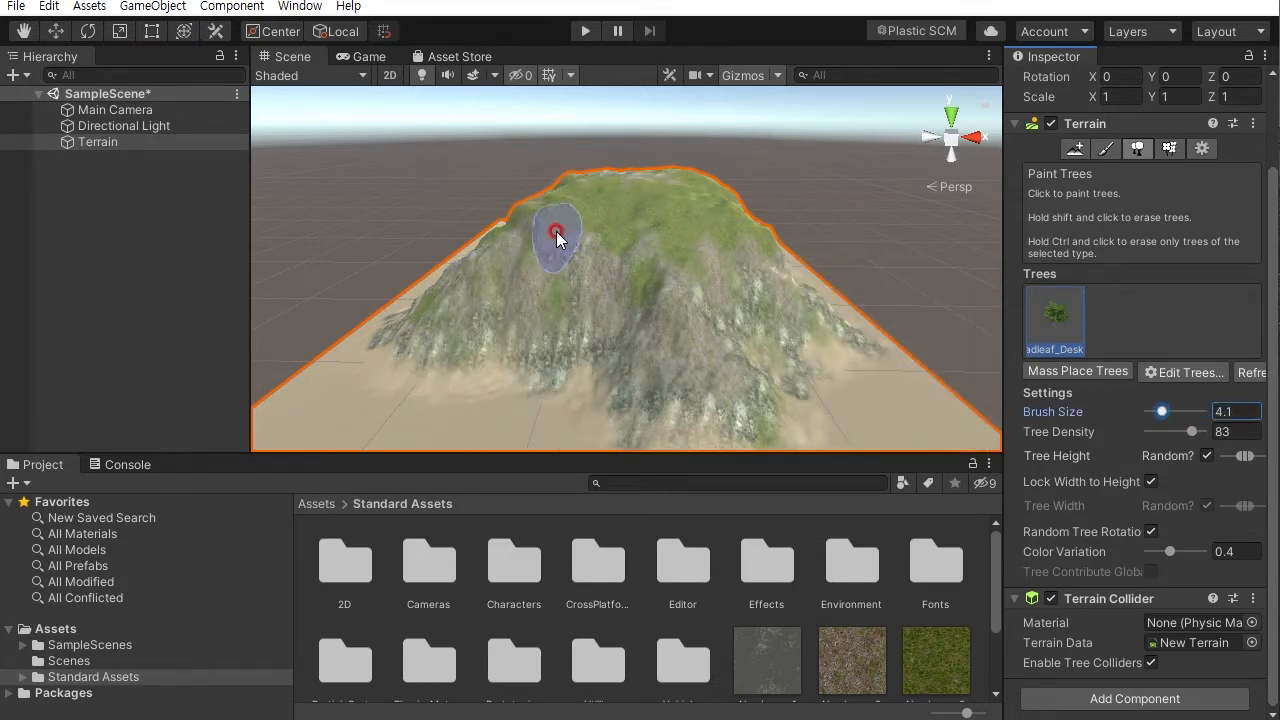
- Place a test Broadleaf tree near the mountain's summit, then erase it
{"action": "right_click_drag", "start_coordinate": [568, 224], "coordinate": [594, 314], "text": "alt"}
{"action": "left_click_drag", "start_coordinate": [594, 314], "coordinate": [627, 347], "text": "alt"}
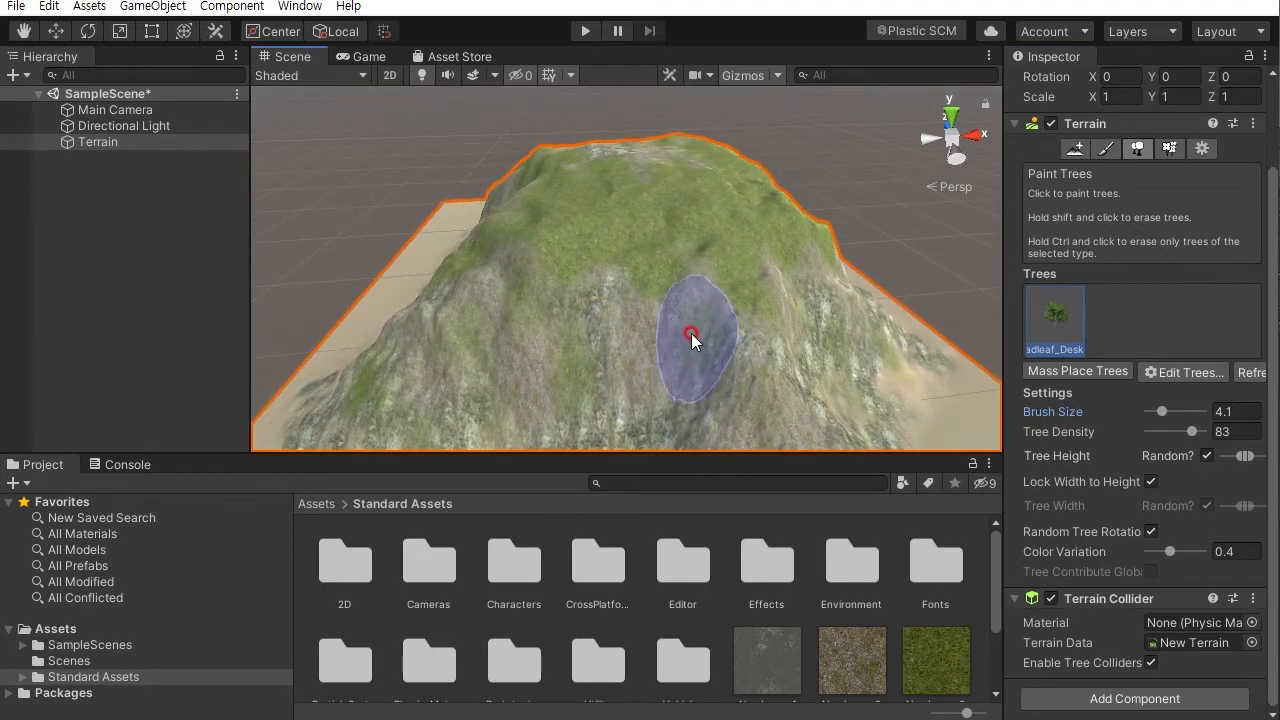
{"action": "left_click", "coordinate": [555, 233]}
{"action": "mouse_move", "coordinate": [586, 257]}
{"action": "right_mouse_down", "text": "alt"}
{"action": "mouse_move", "coordinate": [651, 246]}
{"action": "mouse_move", "coordinate": [628, 182]}
{"action": "mouse_move", "coordinate": [697, 266]}
{"action": "mouse_move", "coordinate": [668, 260]}
{"action": "right_mouse_up", "text": "alt"}
{"action": "middle_click_drag", "start_coordinate": [668, 260], "coordinate": [714, 263], "text": "alt"}
{"action": "left_click_drag", "start_coordinate": [714, 263], "coordinate": [434, 363], "text": "alt"}
{"action": "right_click_drag", "start_coordinate": [434, 363], "coordinate": [436, 259], "text": "alt"}
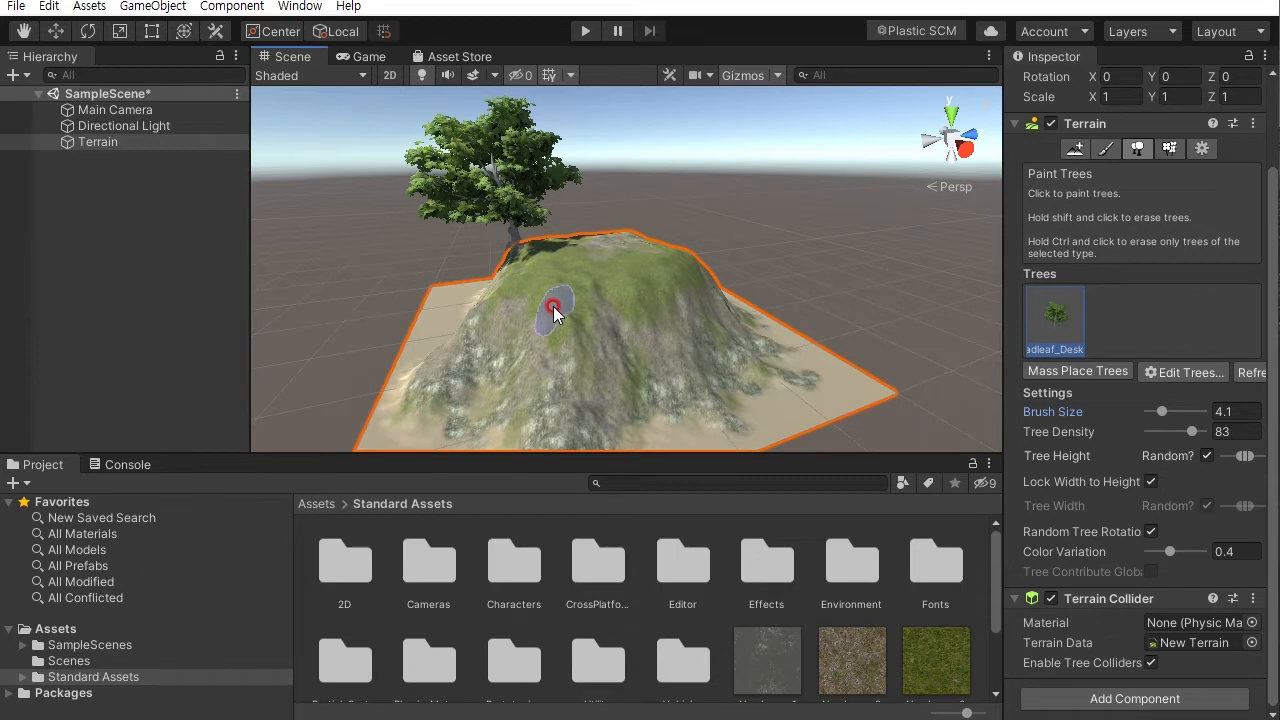
{"action": "left_click_drag", "start_coordinate": [608, 323], "coordinate": [537, 397], "text": "alt"}
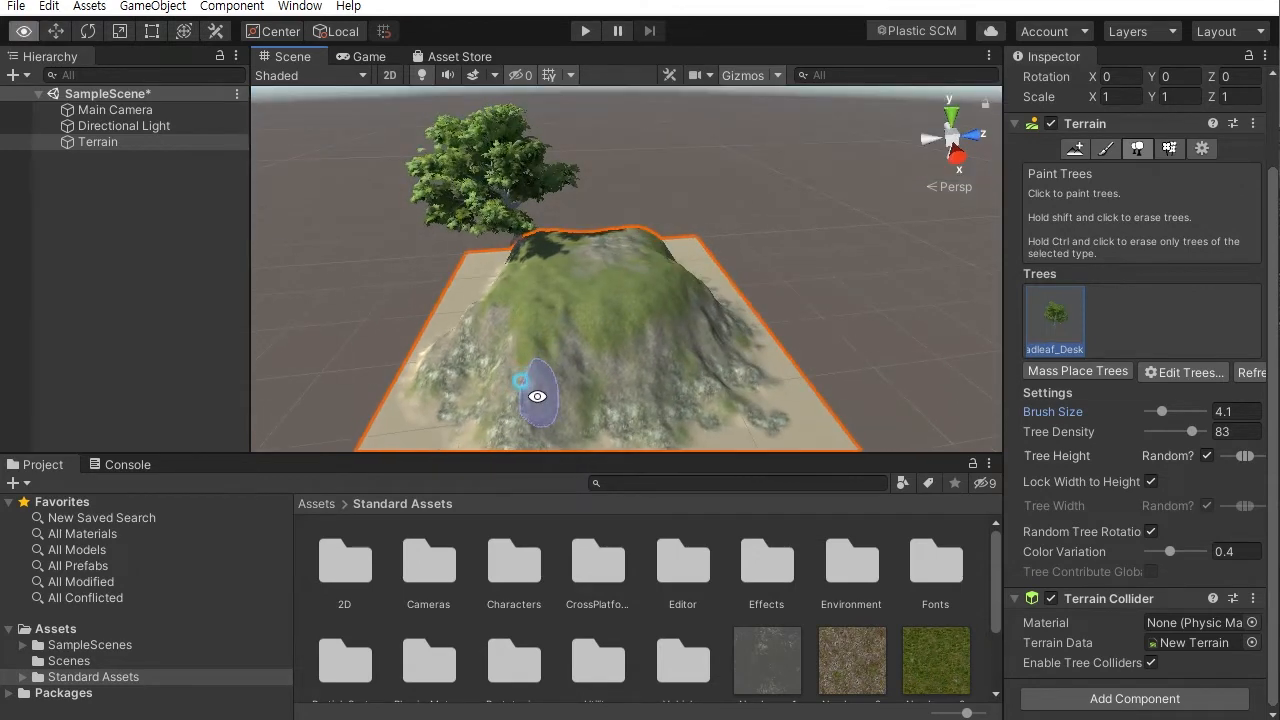
{"action": "right_click_drag", "start_coordinate": [537, 397], "coordinate": [558, 431], "text": "alt"}
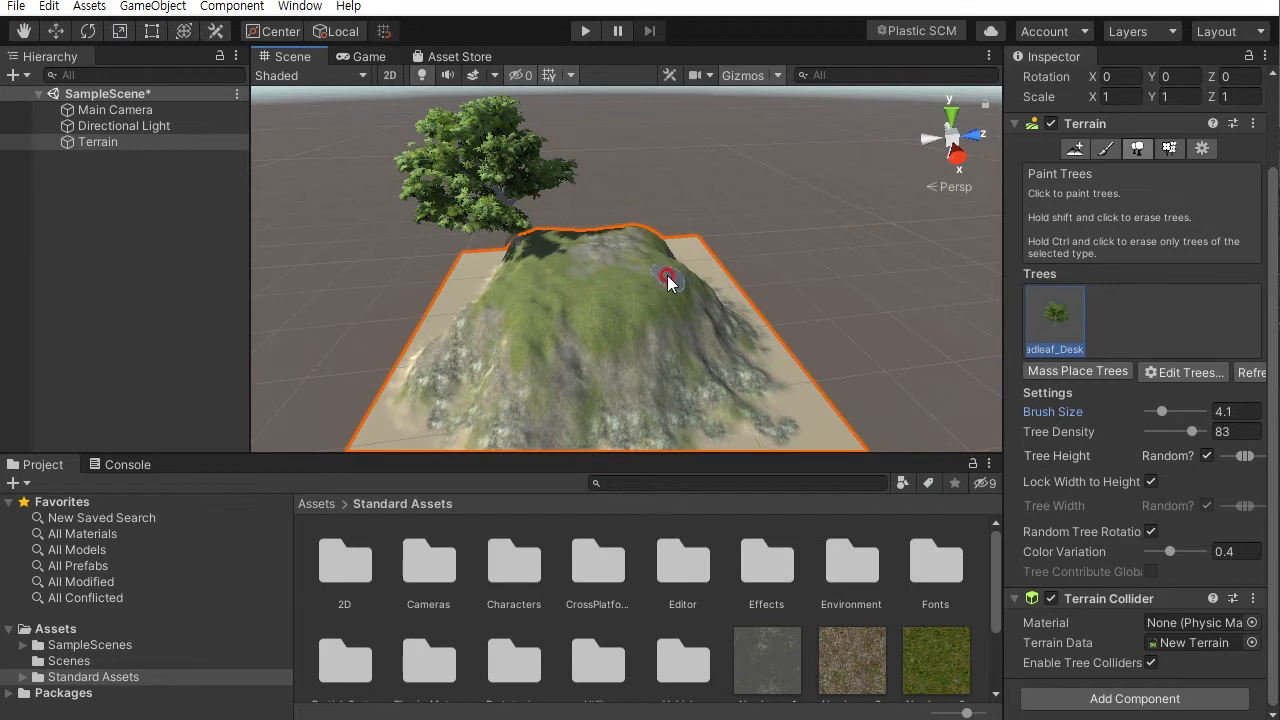
{"action": "left_click_drag", "start_coordinate": [537, 287], "coordinate": [492, 230], "text": "alt"}
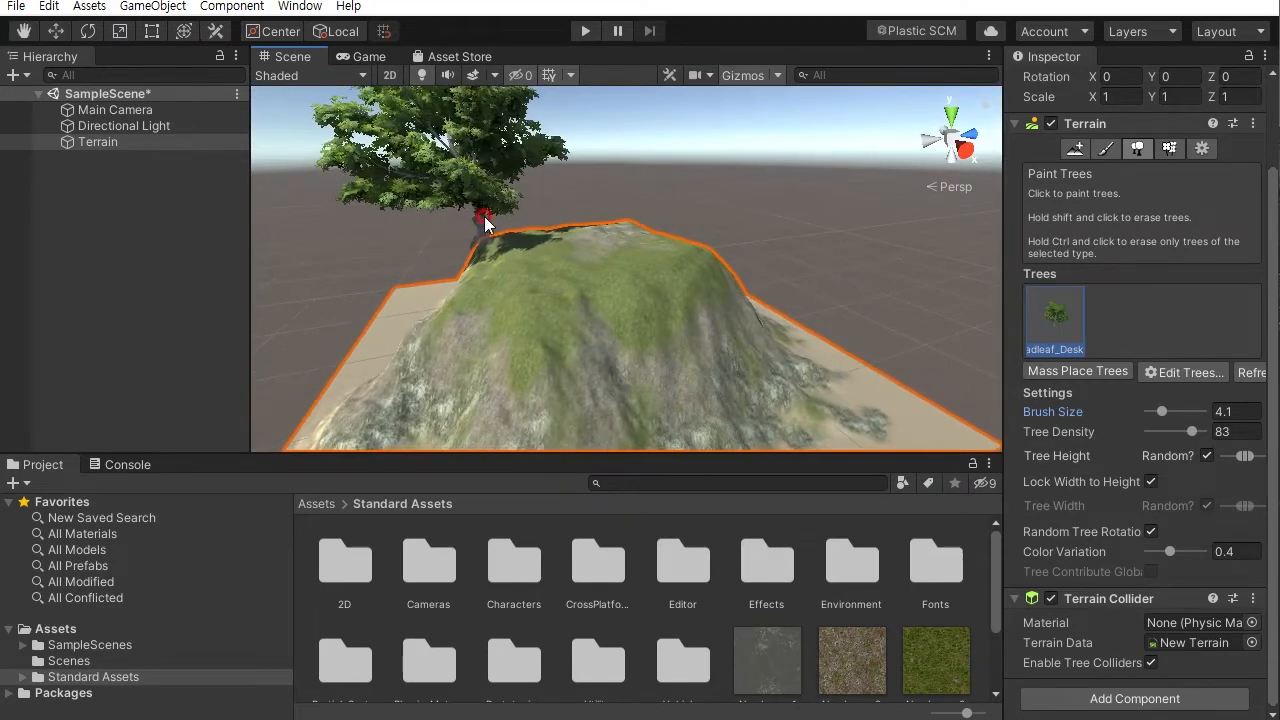
{"action": "left_click_drag", "start_coordinate": [606, 289], "coordinate": [601, 314], "text": "alt"}
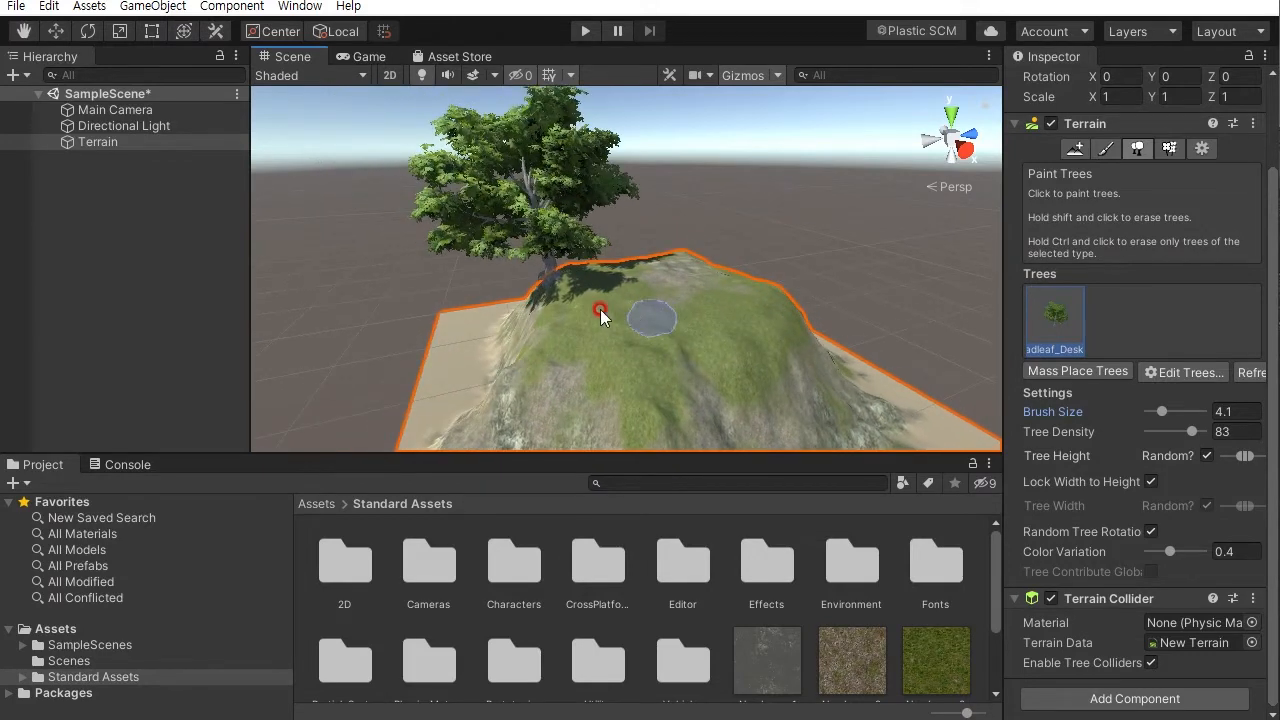
{"action": "left_click", "coordinate": [545, 258], "text": "shift"}
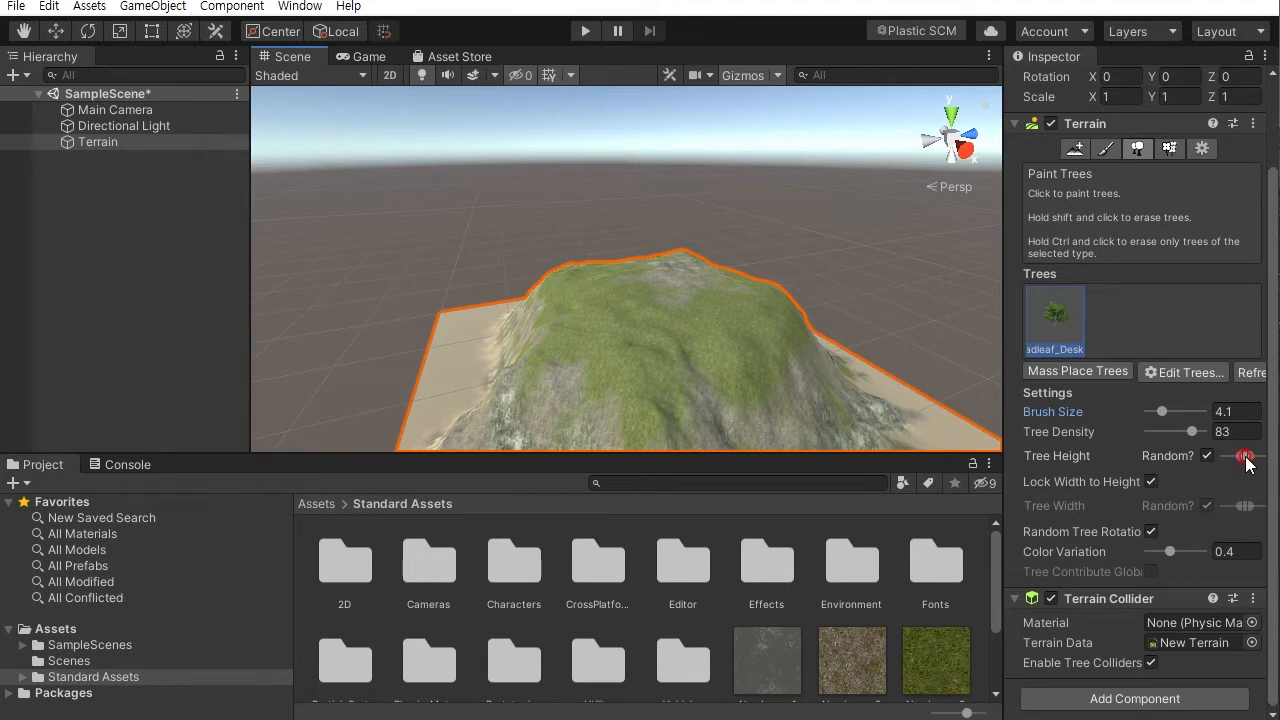
- Narrow the random tree height range and try placing a tree on the summit, then undo it
{"action": "mouse_move", "coordinate": [1246, 461]}
{"action": "left_mouse_down"}
{"action": "mouse_move", "coordinate": [1255, 468]}
{"action": "mouse_move", "coordinate": [1218, 466]}
{"action": "mouse_move", "coordinate": [1254, 467]}
{"action": "mouse_move", "coordinate": [1232, 467]}
{"action": "left_mouse_up"}
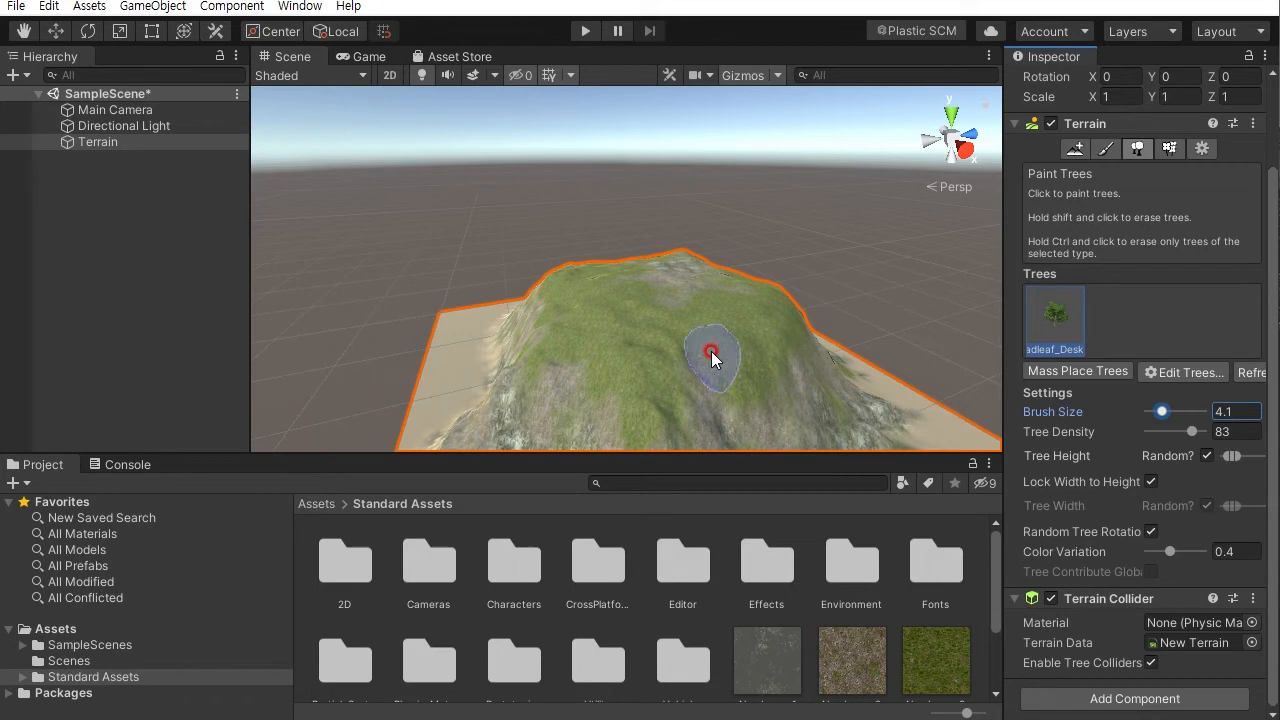
{"action": "left_click", "coordinate": [598, 316]}
{"action": "mouse_move", "coordinate": [700, 337]}
{"action": "left_mouse_down", "text": "alt"}
{"action": "mouse_move", "coordinate": [557, 309]}
{"action": "mouse_move", "coordinate": [658, 256]}
{"action": "mouse_move", "coordinate": [813, 270]}
{"action": "mouse_move", "coordinate": [777, 334]}
{"action": "left_mouse_up", "text": "alt"}
{"action": "right_click_drag", "start_coordinate": [777, 334], "coordinate": [925, 425], "text": "alt"}
{"action": "mouse_move", "coordinate": [866, 334]}
{"action": "left_mouse_down", "text": "alt"}
{"action": "mouse_move", "coordinate": [686, 346]}
{"action": "mouse_move", "coordinate": [638, 298]}
{"action": "mouse_move", "coordinate": [766, 317]}
{"action": "mouse_move", "coordinate": [909, 366]}
{"action": "mouse_move", "coordinate": [988, 324]}
{"action": "mouse_move", "coordinate": [806, 349]}
{"action": "mouse_move", "coordinate": [683, 343]}
{"action": "left_mouse_up", "text": "alt"}
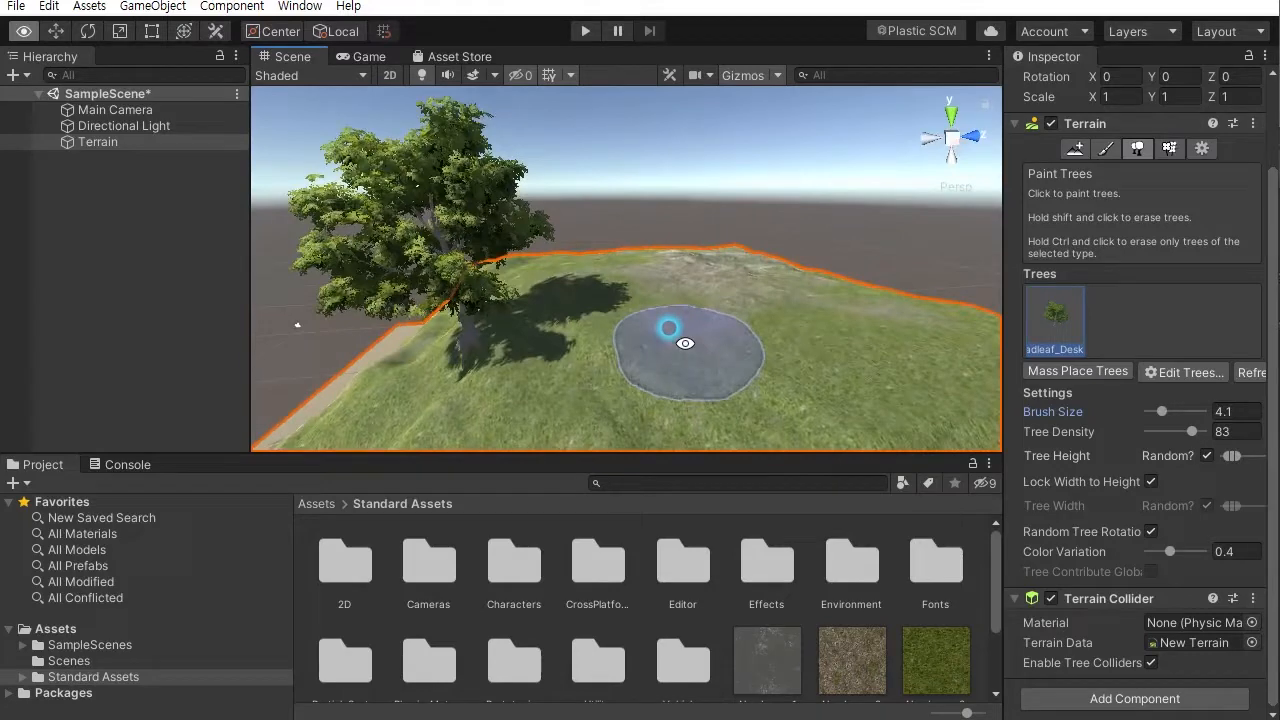
{"action": "scroll", "coordinate": [676, 331], "scroll_direction": "down", "scroll_amount": 3}
{"action": "middle_click_drag", "start_coordinate": [674, 329], "coordinate": [712, 270], "text": "alt"}
{"action": "left_click_drag", "start_coordinate": [712, 270], "coordinate": [889, 323], "text": "alt"}
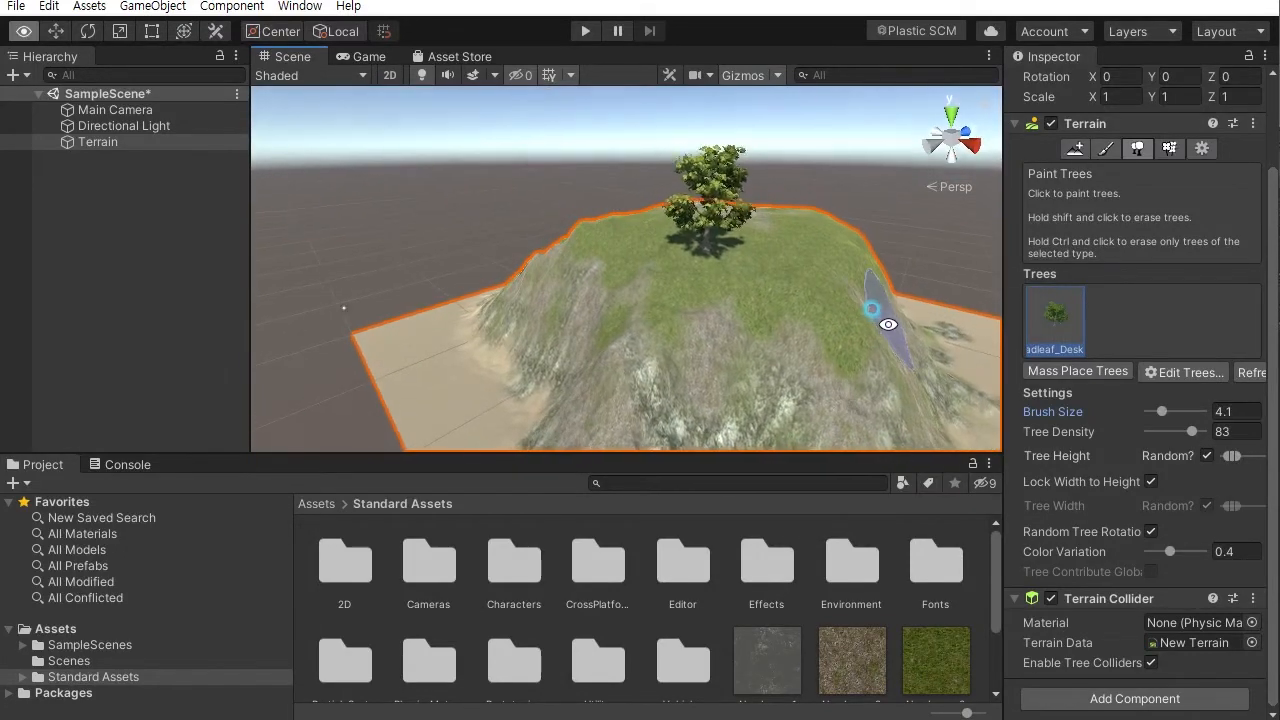
{"action": "key", "text": "ctrl+z"}
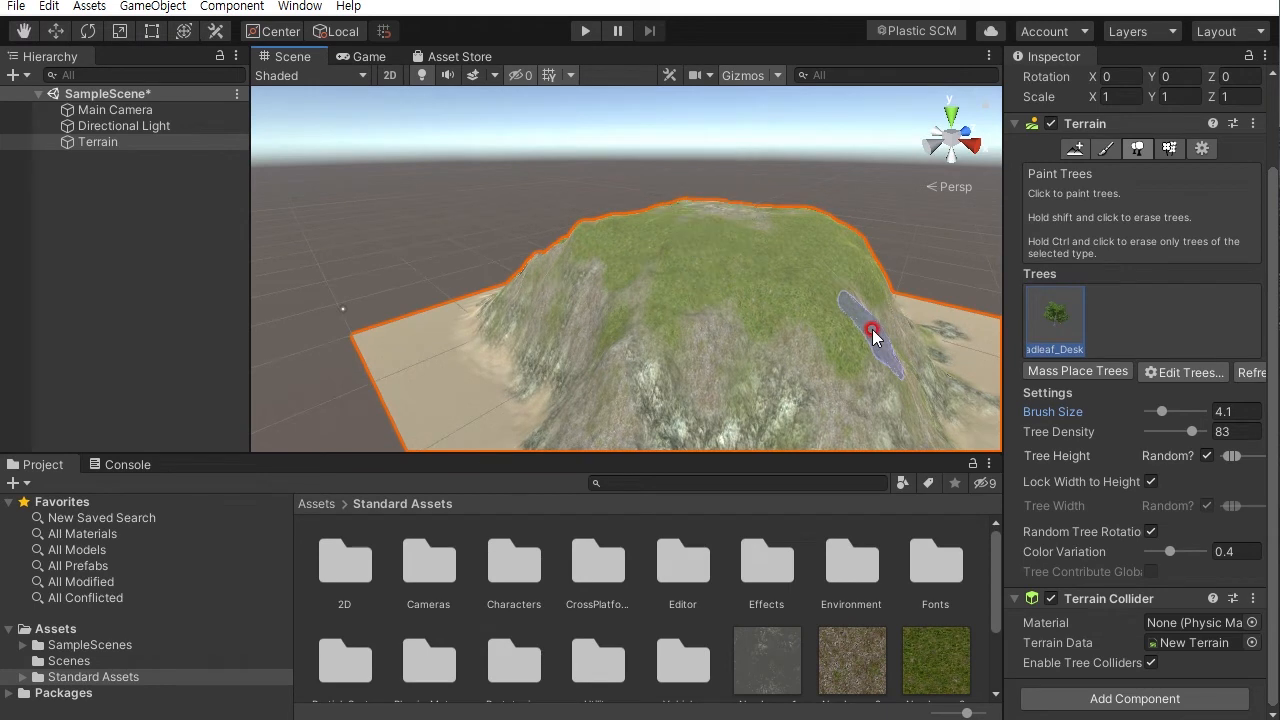
- Reduce the tree height range further and paint Broadleaf trees across the summit
{"action": "left_click", "coordinate": [1232, 459]}
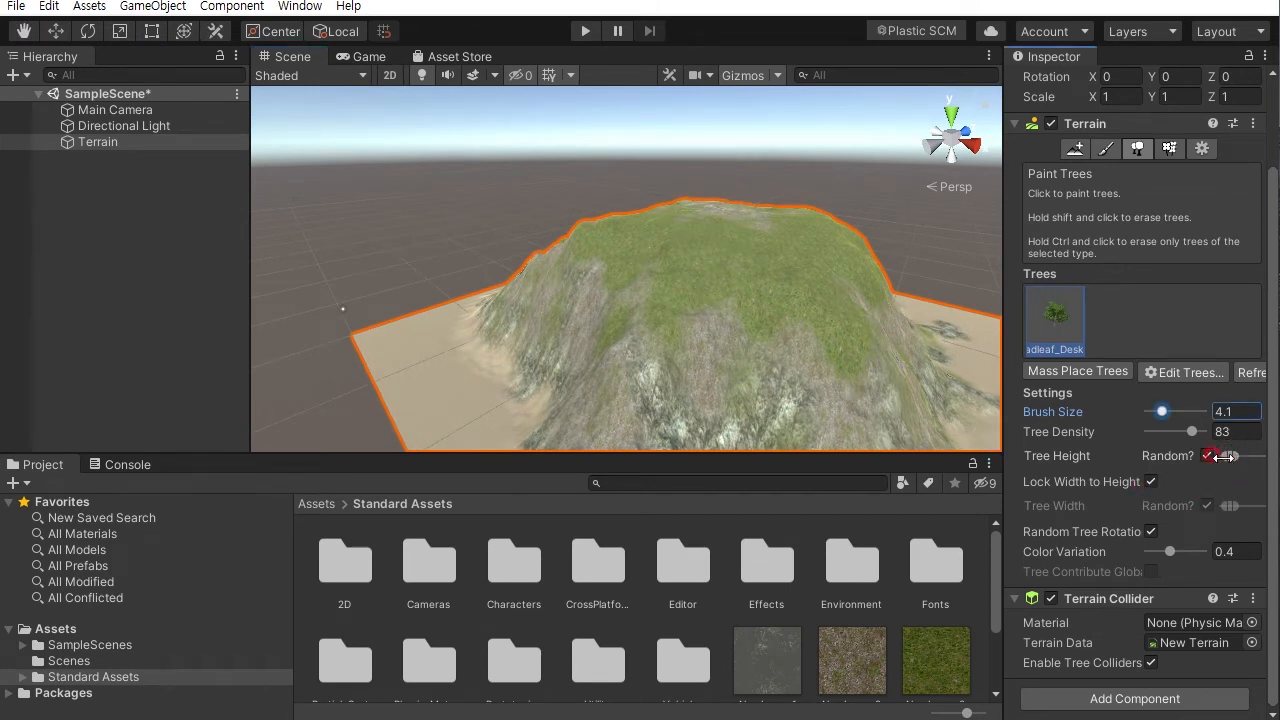
{"action": "left_click_drag", "start_coordinate": [650, 329], "coordinate": [790, 340], "text": "alt"}
{"action": "left_click_drag", "start_coordinate": [1001, 391], "coordinate": [982, 391]}
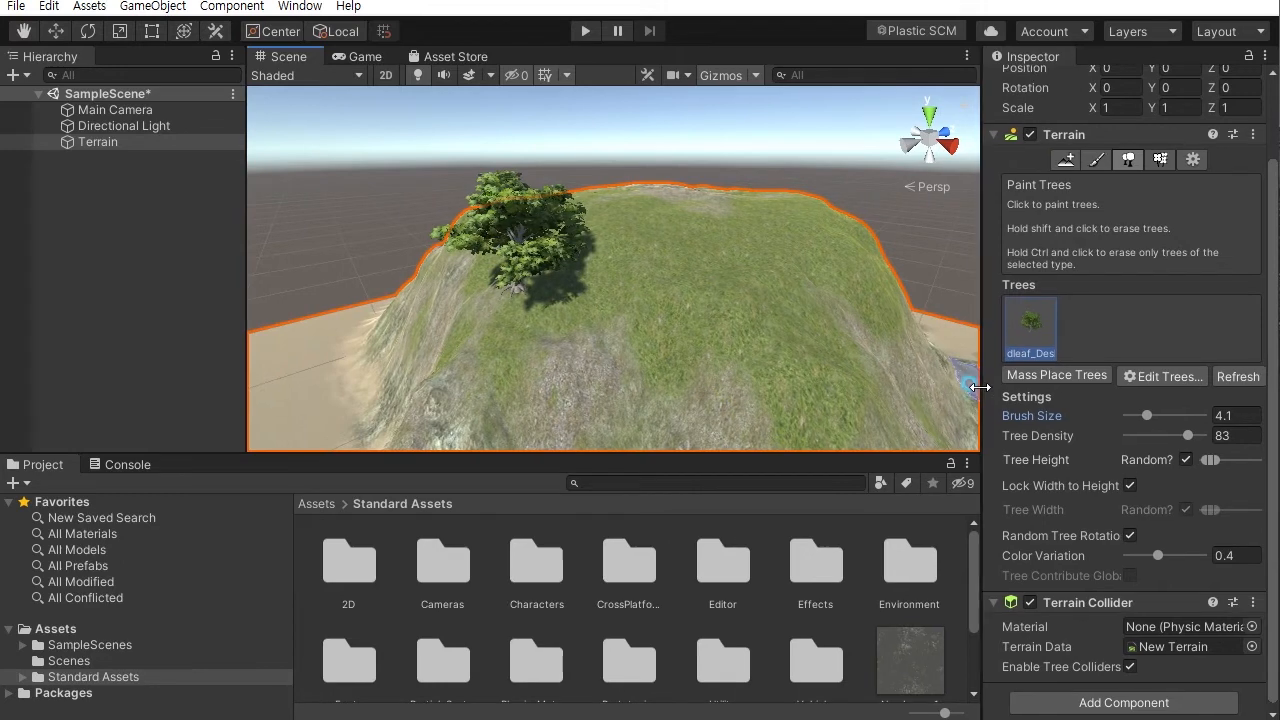
{"action": "left_click_drag", "start_coordinate": [651, 297], "coordinate": [868, 279], "text": "alt"}
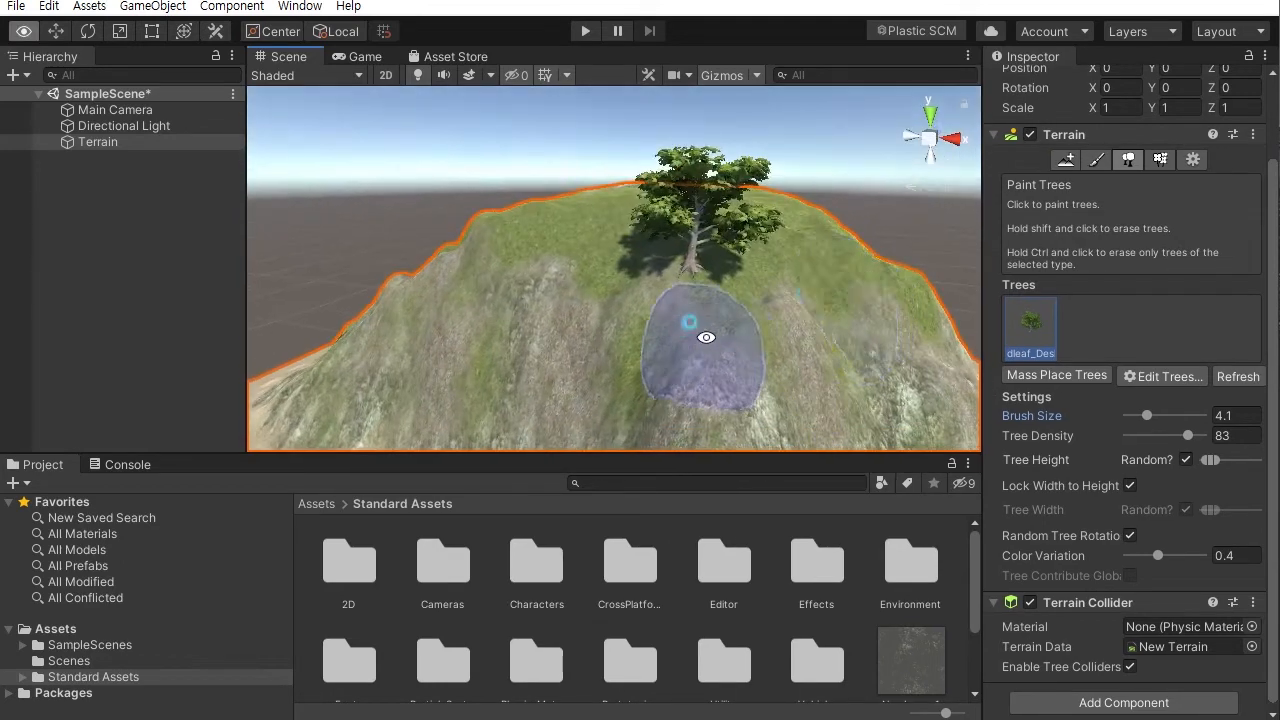
{"action": "left_click_drag", "start_coordinate": [698, 337], "coordinate": [786, 340], "text": "alt"}
{"action": "left_click", "coordinate": [657, 311]}
{"action": "left_click", "coordinate": [731, 343]}
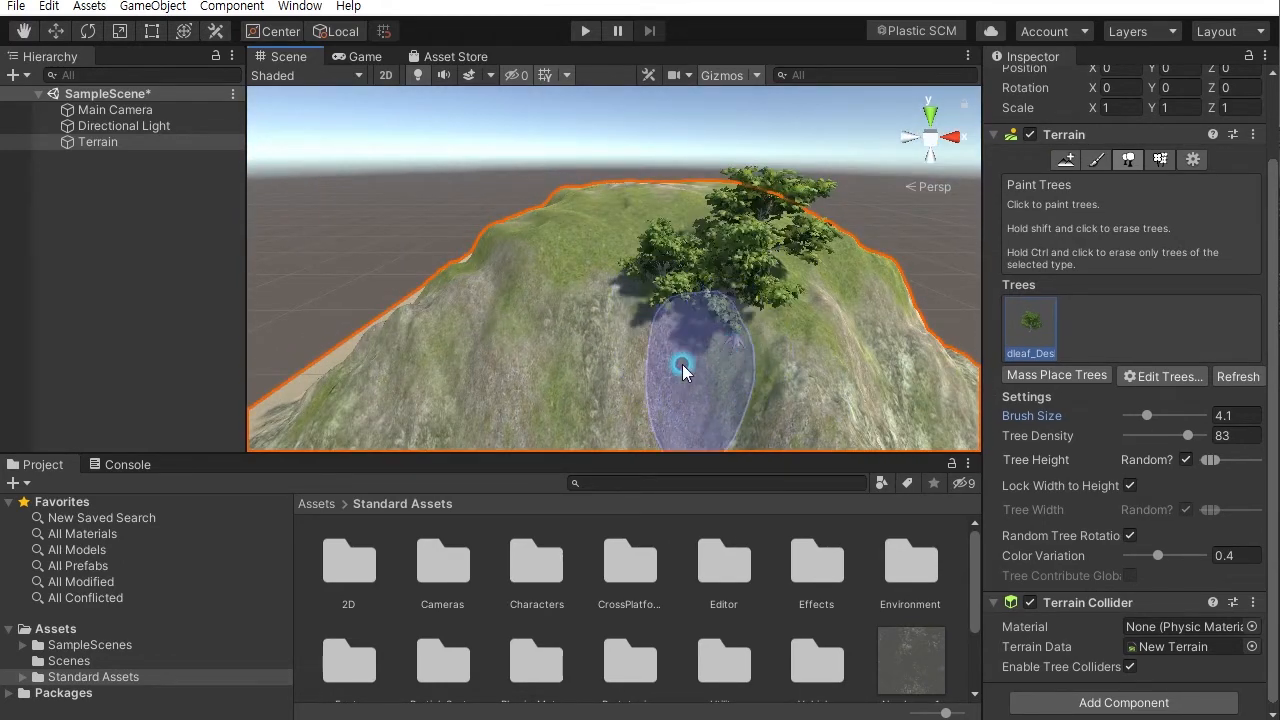
- Scatter more Broadleaf trees over the summit and upper slopes
{"action": "left_click", "coordinate": [574, 334]}
{"action": "left_click", "coordinate": [494, 272]}
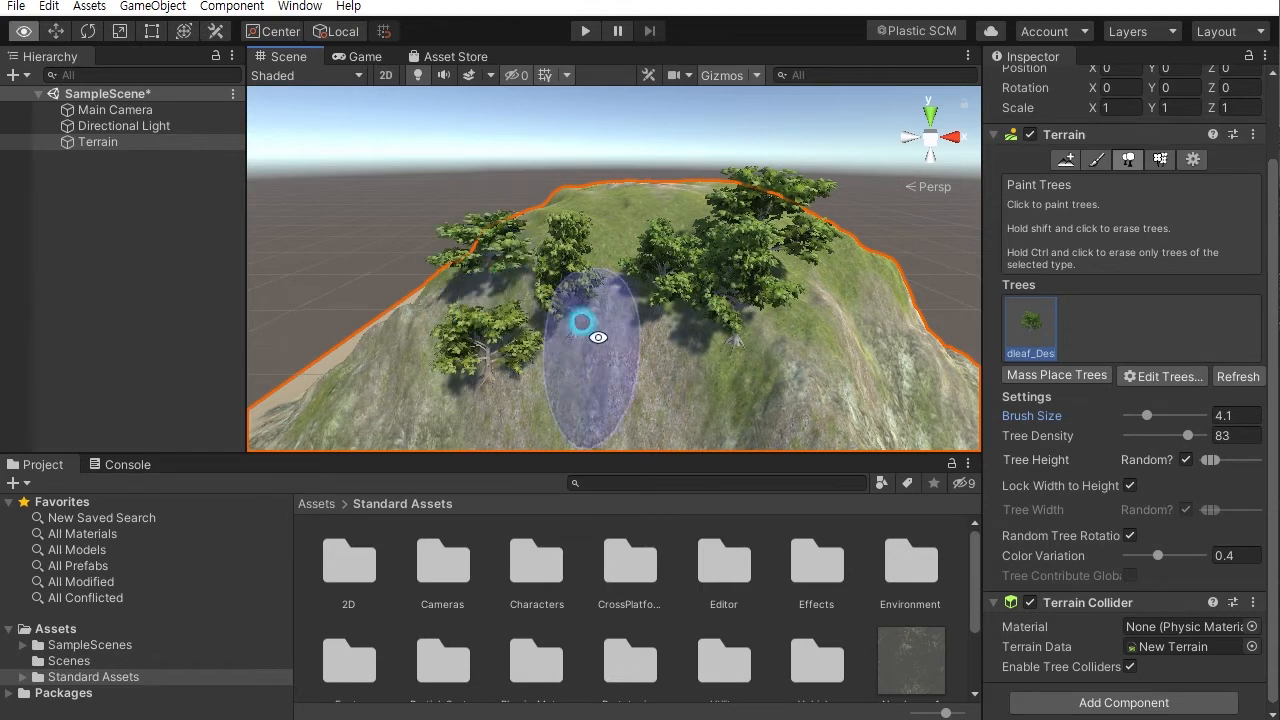
{"action": "left_click_drag", "start_coordinate": [549, 317], "coordinate": [864, 361], "text": "alt"}
{"action": "left_click", "coordinate": [591, 347]}
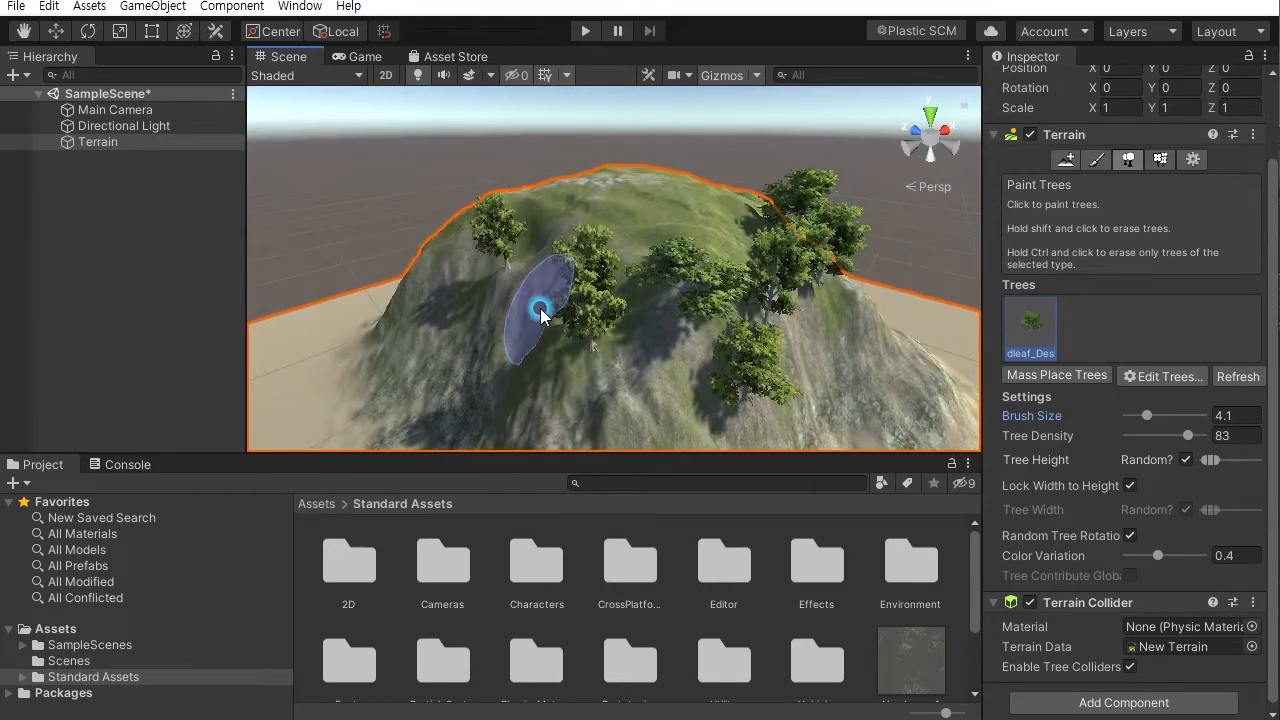
{"action": "left_click_drag", "start_coordinate": [531, 297], "coordinate": [731, 414], "text": "alt"}
{"action": "mouse_move", "coordinate": [543, 371]}
{"action": "left_mouse_down", "text": "alt"}
{"action": "mouse_move", "coordinate": [700, 300]}
{"action": "mouse_move", "coordinate": [560, 343]}
{"action": "left_mouse_up", "text": "alt"}
{"action": "left_click", "coordinate": [441, 289]}
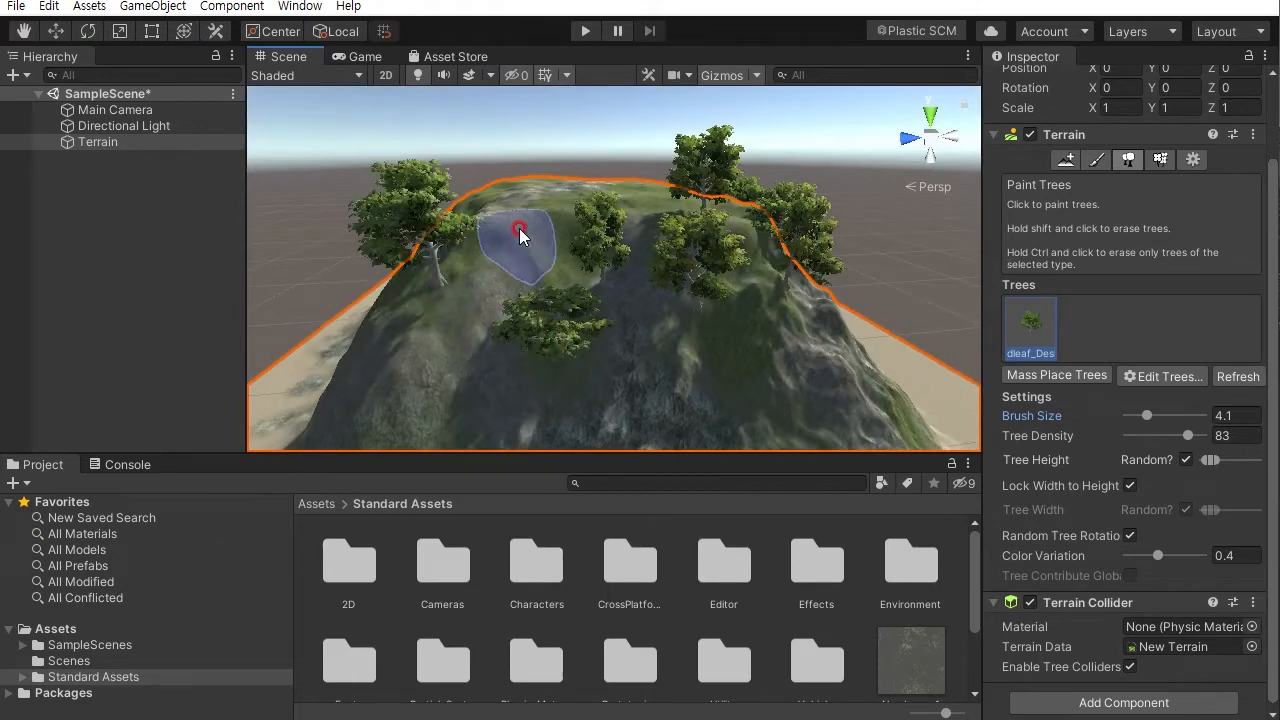
- Paint Broadleaf trees on the mountain's steep front and side slopes
{"action": "mouse_move", "coordinate": [443, 377]}
{"action": "left_mouse_down", "text": "alt"}
{"action": "mouse_move", "coordinate": [660, 354]}
{"action": "mouse_move", "coordinate": [566, 366]}
{"action": "left_mouse_up", "text": "alt"}
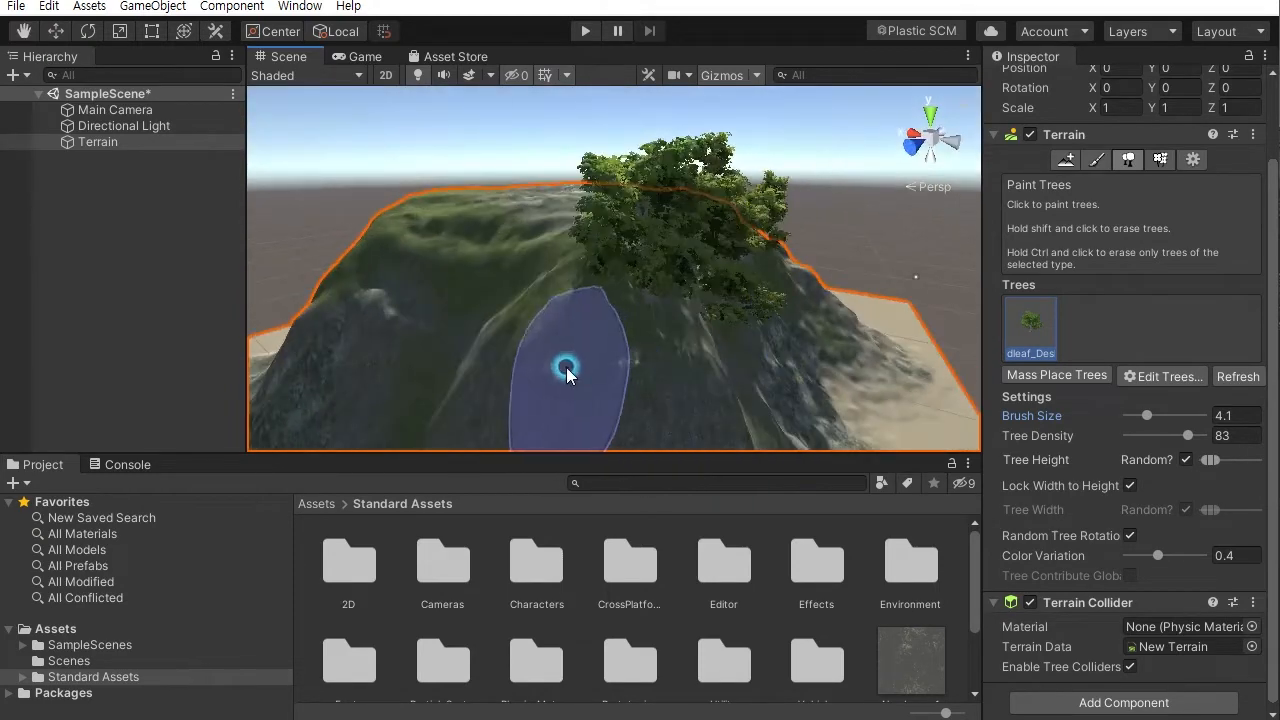
{"action": "mouse_move", "coordinate": [481, 262]}
{"action": "left_mouse_down", "text": "alt"}
{"action": "mouse_move", "coordinate": [528, 234]}
{"action": "mouse_move", "coordinate": [700, 286]}
{"action": "left_mouse_up", "text": "alt"}
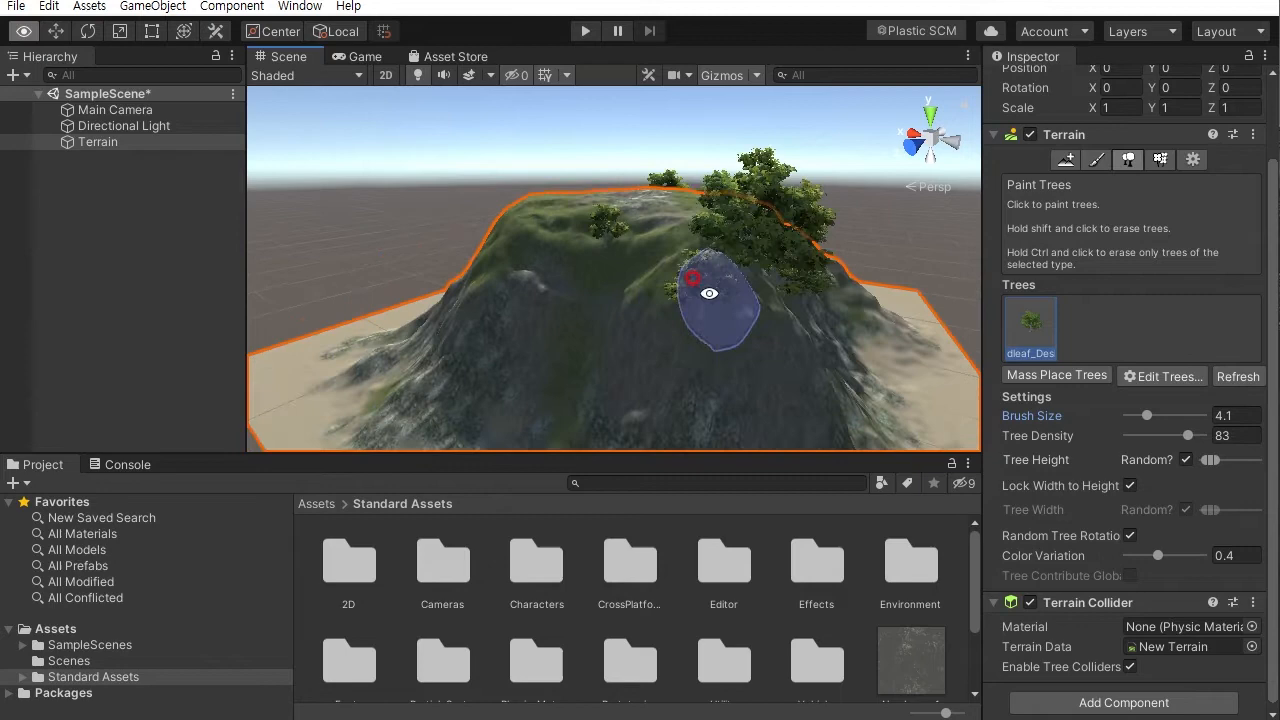
{"action": "mouse_move", "coordinate": [727, 346]}
{"action": "left_mouse_down", "text": "alt"}
{"action": "mouse_move", "coordinate": [728, 278]}
{"action": "mouse_move", "coordinate": [772, 261]}
{"action": "left_mouse_up", "text": "alt"}
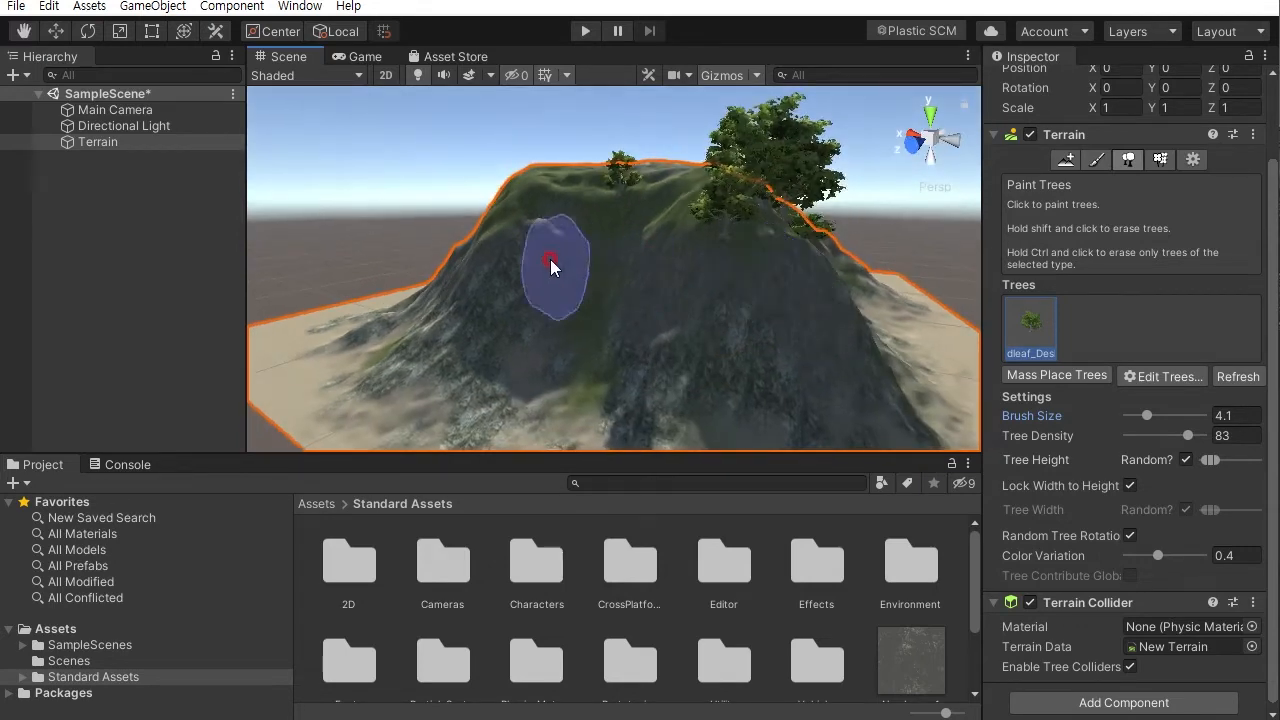
{"action": "left_click", "coordinate": [459, 324]}
{"action": "left_click", "coordinate": [594, 320]}
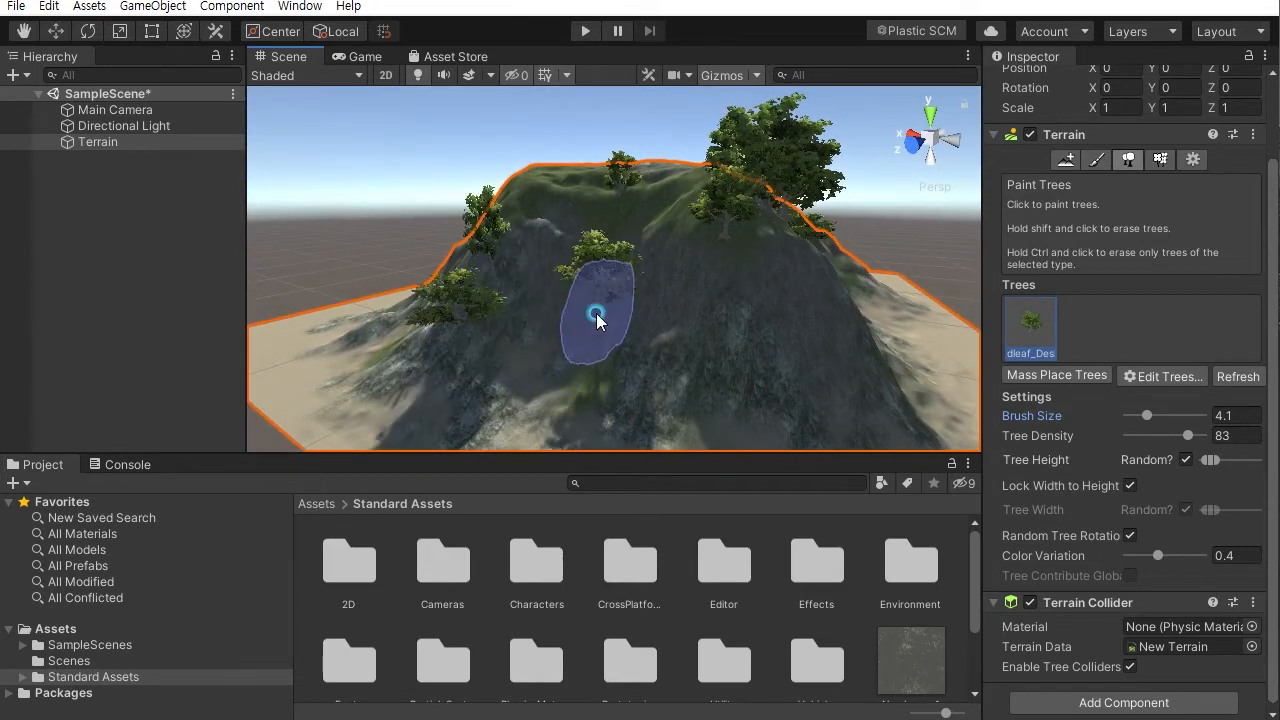
{"action": "left_click", "coordinate": [556, 246]}
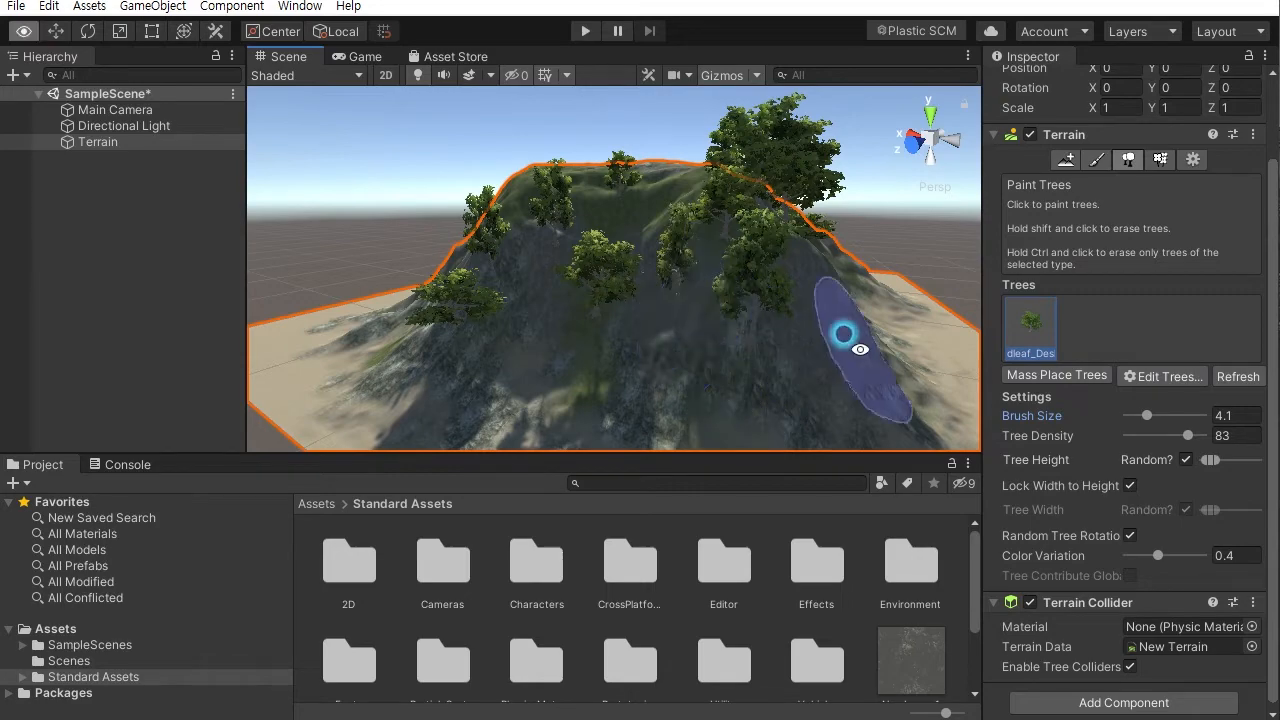
- Paint more Broadleaf trees across the summit and the upper slopes of the mountain
{"action": "left_click_drag", "start_coordinate": [843, 329], "coordinate": [583, 357], "text": "alt"}
{"action": "left_click_drag", "start_coordinate": [790, 376], "coordinate": [557, 371], "text": "alt"}
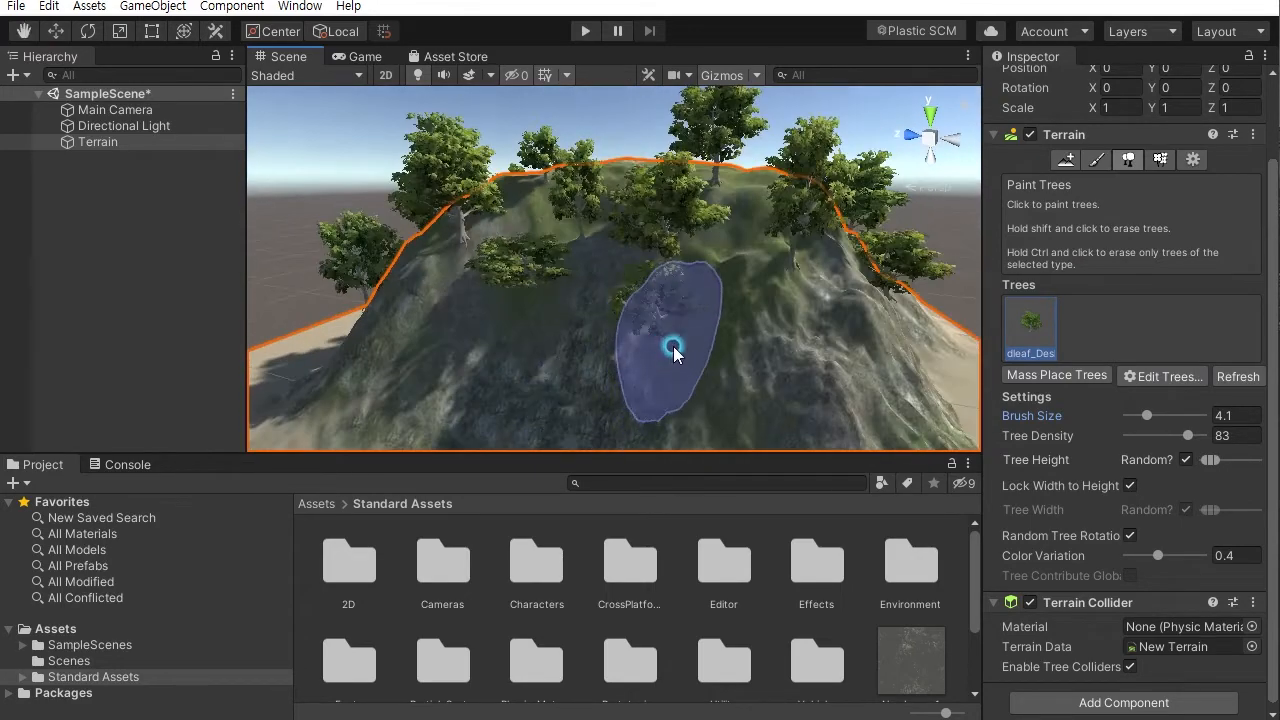
{"action": "left_click_drag", "start_coordinate": [823, 386], "coordinate": [631, 369], "text": "alt"}
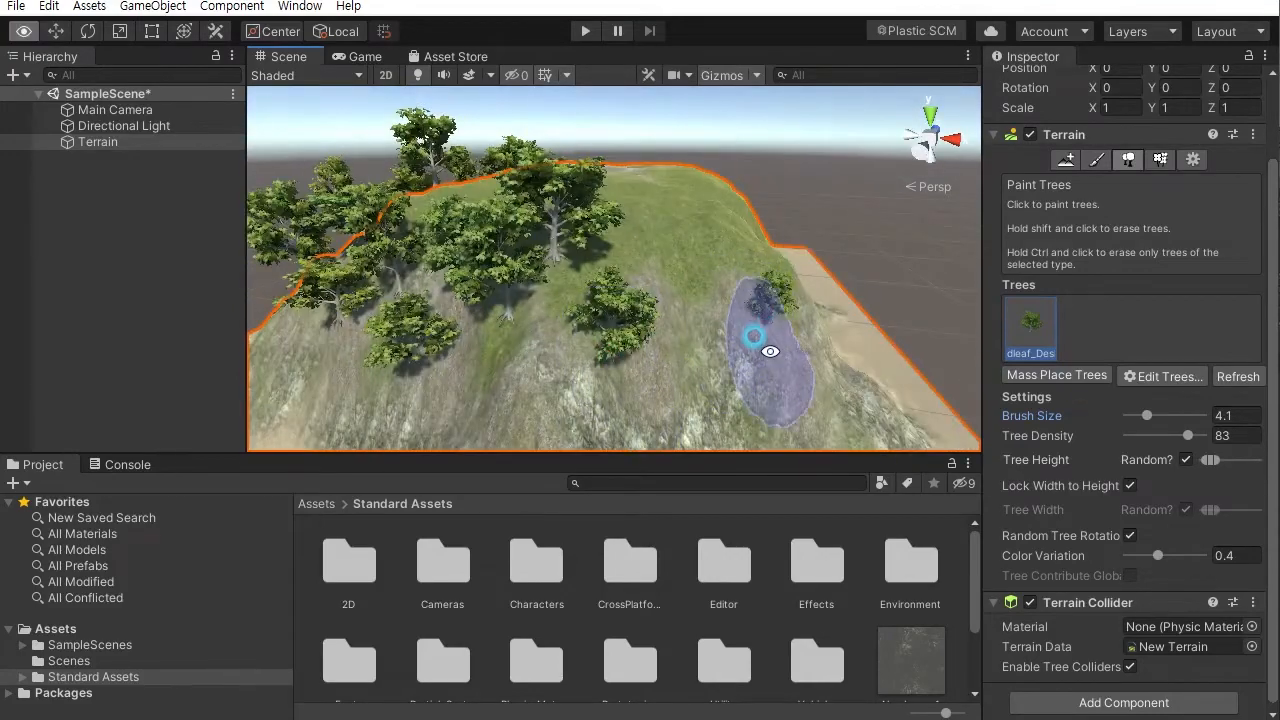
{"action": "left_click_drag", "start_coordinate": [770, 351], "coordinate": [423, 371], "text": "alt"}
{"action": "mouse_move", "coordinate": [566, 395]}
{"action": "left_mouse_down", "text": "alt"}
{"action": "mouse_move", "coordinate": [620, 403]}
{"action": "mouse_move", "coordinate": [572, 339]}
{"action": "left_mouse_up", "text": "alt"}
{"action": "left_click_drag", "start_coordinate": [722, 378], "coordinate": [860, 306], "text": "alt"}
{"action": "right_click_drag", "start_coordinate": [579, 306], "coordinate": [663, 360], "text": "alt"}
{"action": "mouse_move", "coordinate": [663, 360]}
{"action": "left_mouse_down", "text": "alt"}
{"action": "mouse_move", "coordinate": [720, 336]}
{"action": "mouse_move", "coordinate": [749, 277]}
{"action": "mouse_move", "coordinate": [829, 322]}
{"action": "left_mouse_up", "text": "alt"}
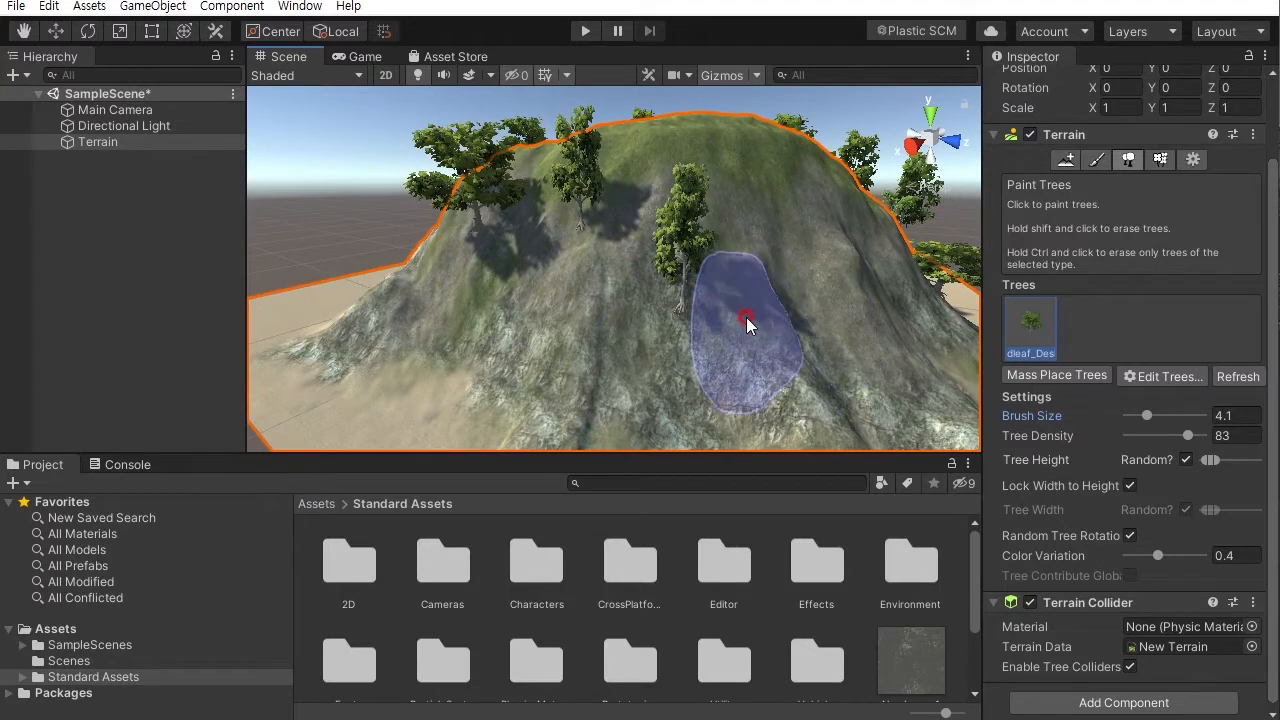
- Paint Broadleaf trees onto the bare rocky front slope below the summit
{"action": "left_click_drag", "start_coordinate": [700, 294], "coordinate": [664, 300], "text": "shift"}
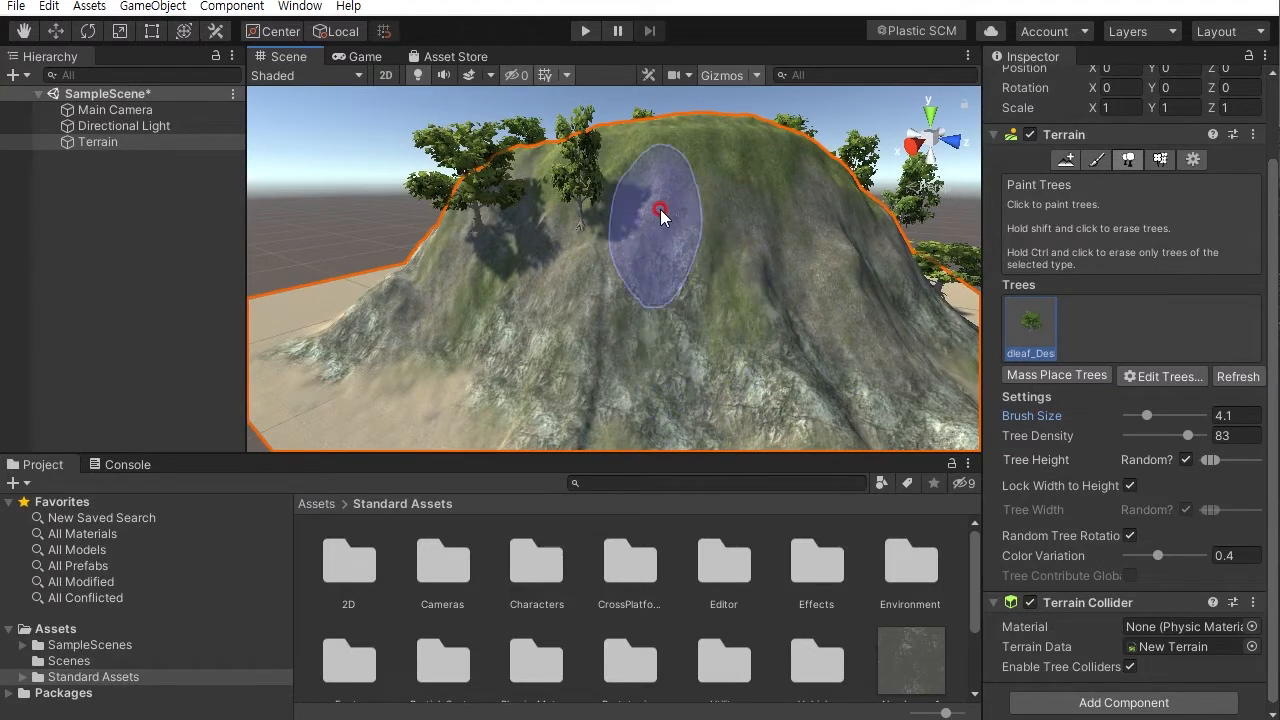
{"action": "left_click", "coordinate": [693, 294]}
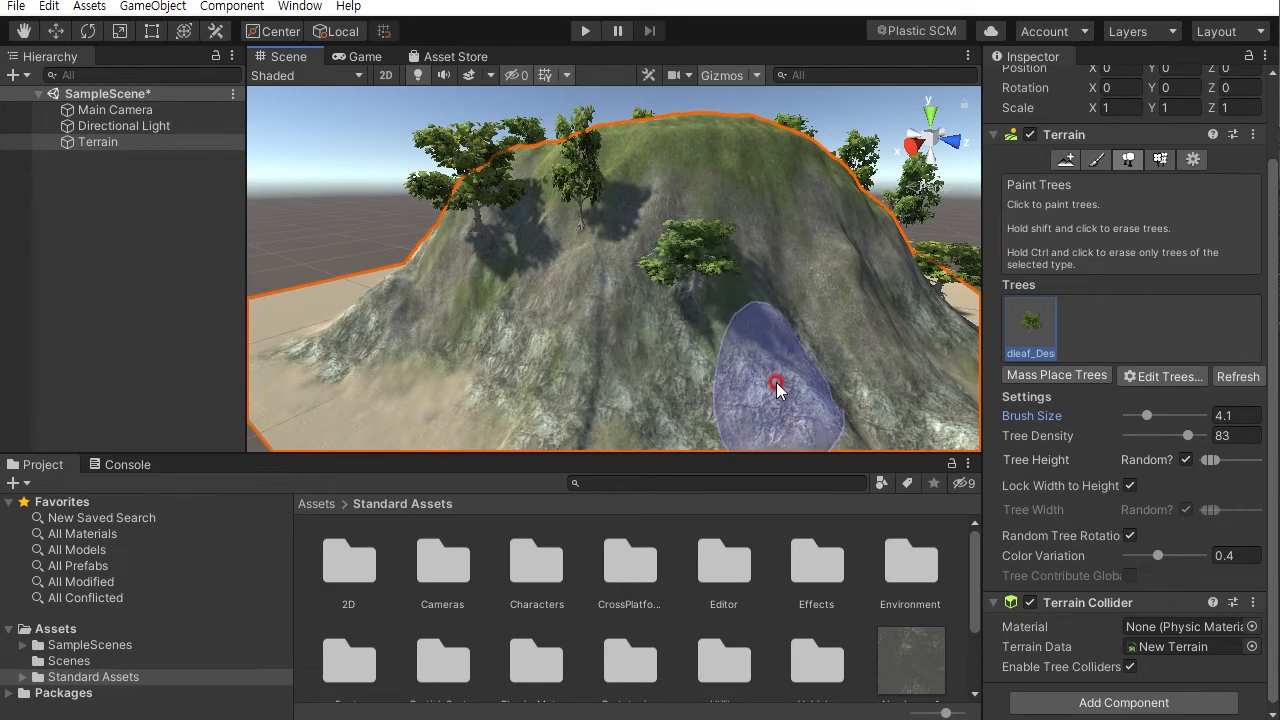
{"action": "left_click", "coordinate": [752, 278]}
{"action": "left_click_drag", "start_coordinate": [809, 350], "coordinate": [751, 372], "text": "alt"}
{"action": "mouse_move", "coordinate": [650, 328]}
{"action": "left_mouse_down", "text": "alt"}
{"action": "mouse_move", "coordinate": [714, 400]}
{"action": "mouse_move", "coordinate": [766, 409]}
{"action": "left_mouse_up", "text": "alt"}
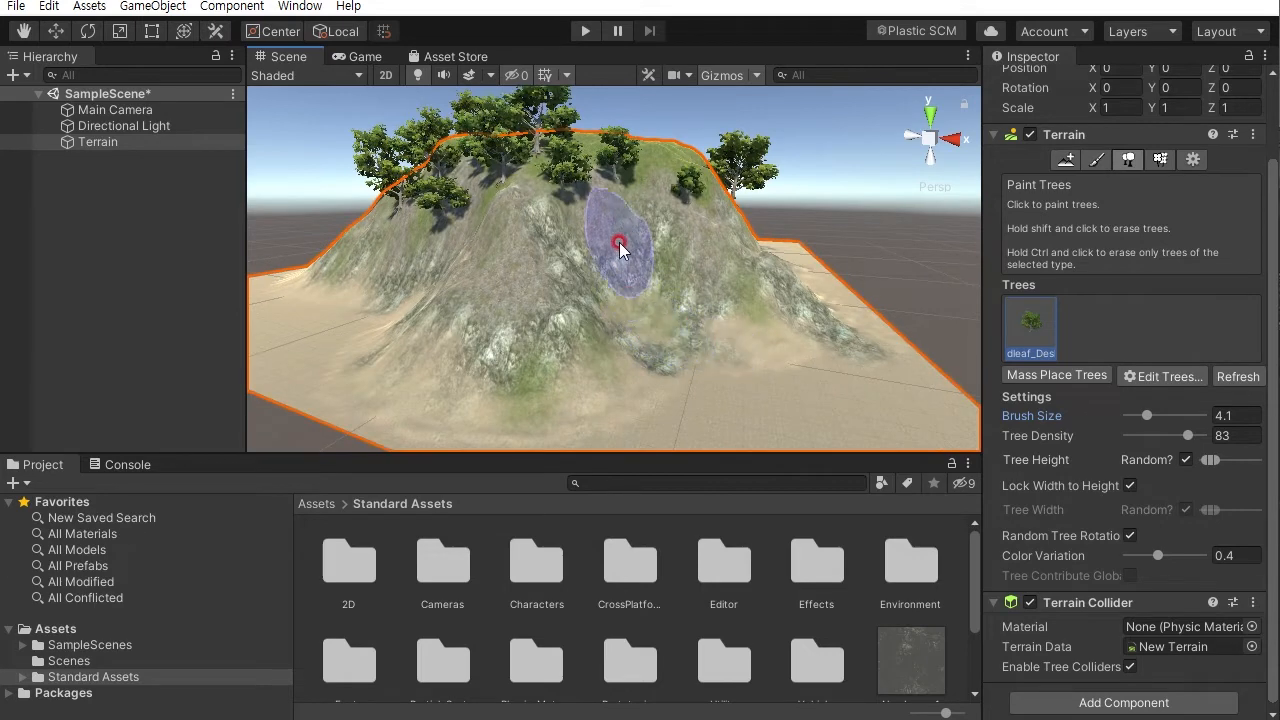
- Fill gaps on the upper slopes and summit edge with more Broadleaf trees
{"action": "left_click_drag", "start_coordinate": [609, 142], "coordinate": [588, 245], "text": "alt"}
{"action": "left_click", "coordinate": [573, 109]}
{"action": "mouse_move", "coordinate": [638, 280]}
{"action": "left_mouse_down", "text": "alt"}
{"action": "mouse_move", "coordinate": [714, 371]}
{"action": "mouse_move", "coordinate": [806, 297]}
{"action": "left_mouse_up", "text": "alt"}
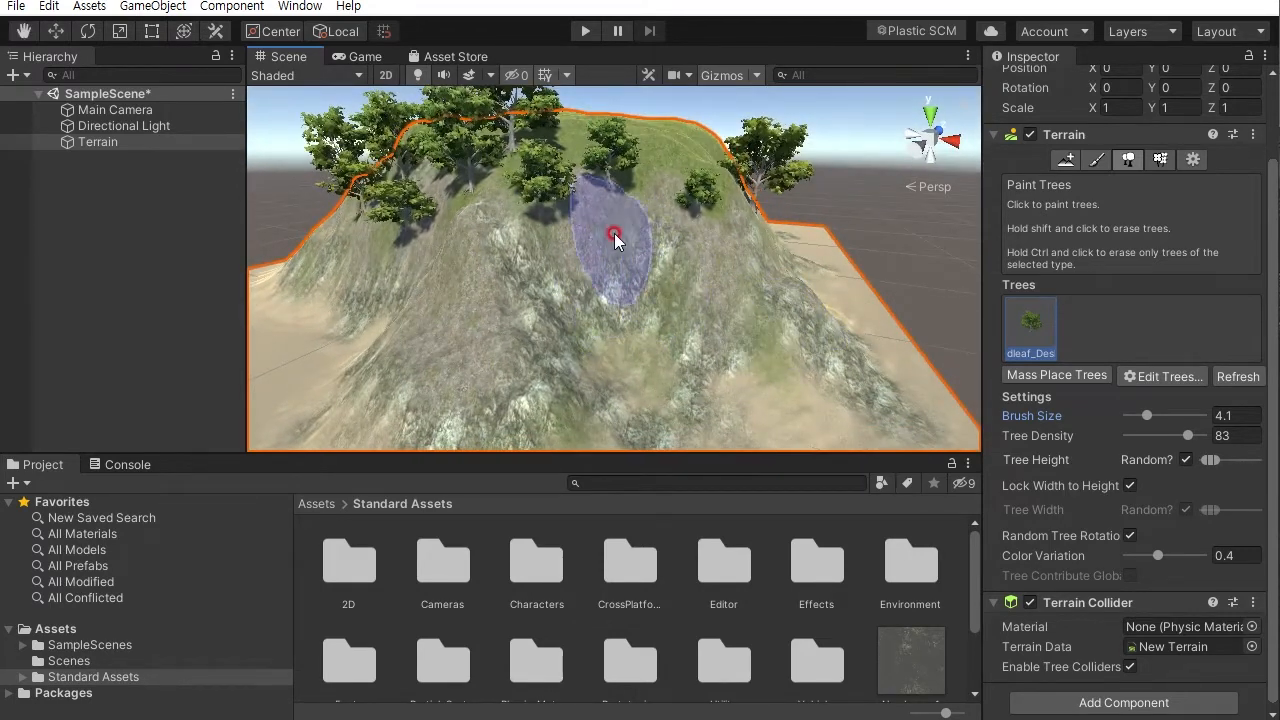
{"action": "mouse_move", "coordinate": [660, 243]}
{"action": "left_mouse_down", "text": "alt"}
{"action": "mouse_move", "coordinate": [651, 335]}
{"action": "mouse_move", "coordinate": [564, 207]}
{"action": "left_mouse_up", "text": "alt"}
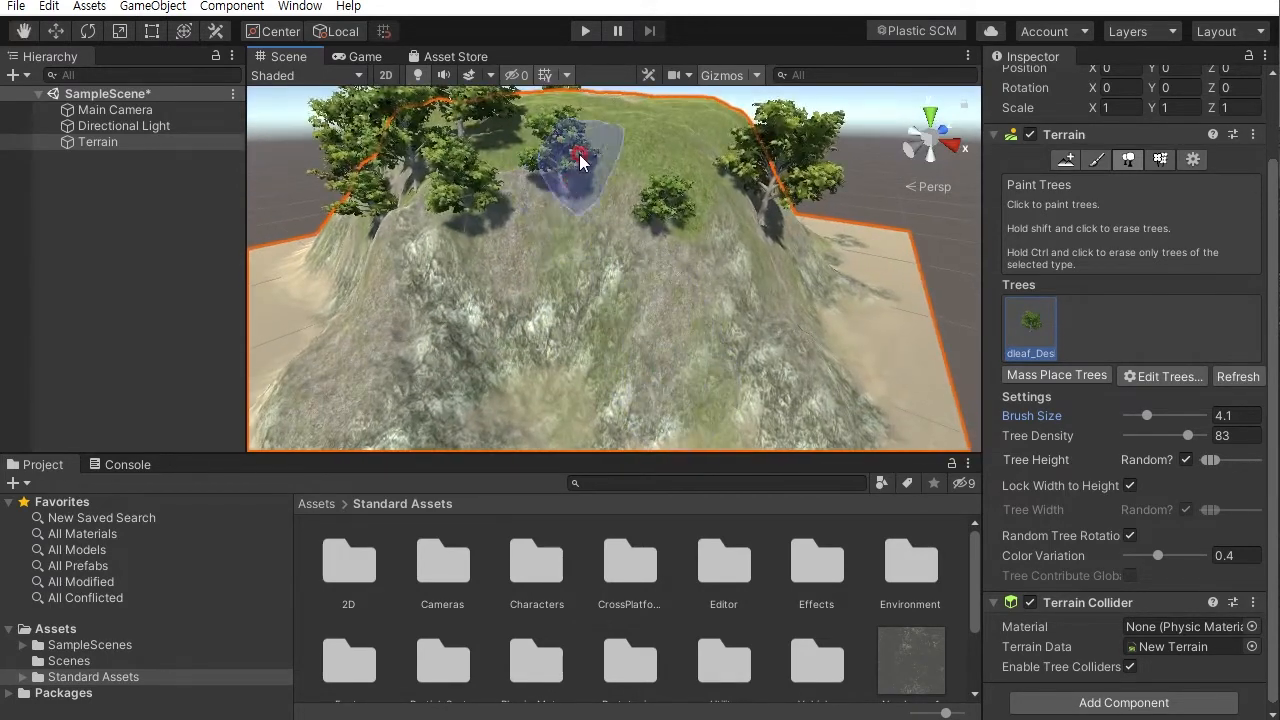
{"action": "mouse_move", "coordinate": [651, 271]}
{"action": "left_mouse_down", "text": "alt"}
{"action": "mouse_move", "coordinate": [720, 279]}
{"action": "mouse_move", "coordinate": [686, 288]}
{"action": "left_mouse_up", "text": "alt"}
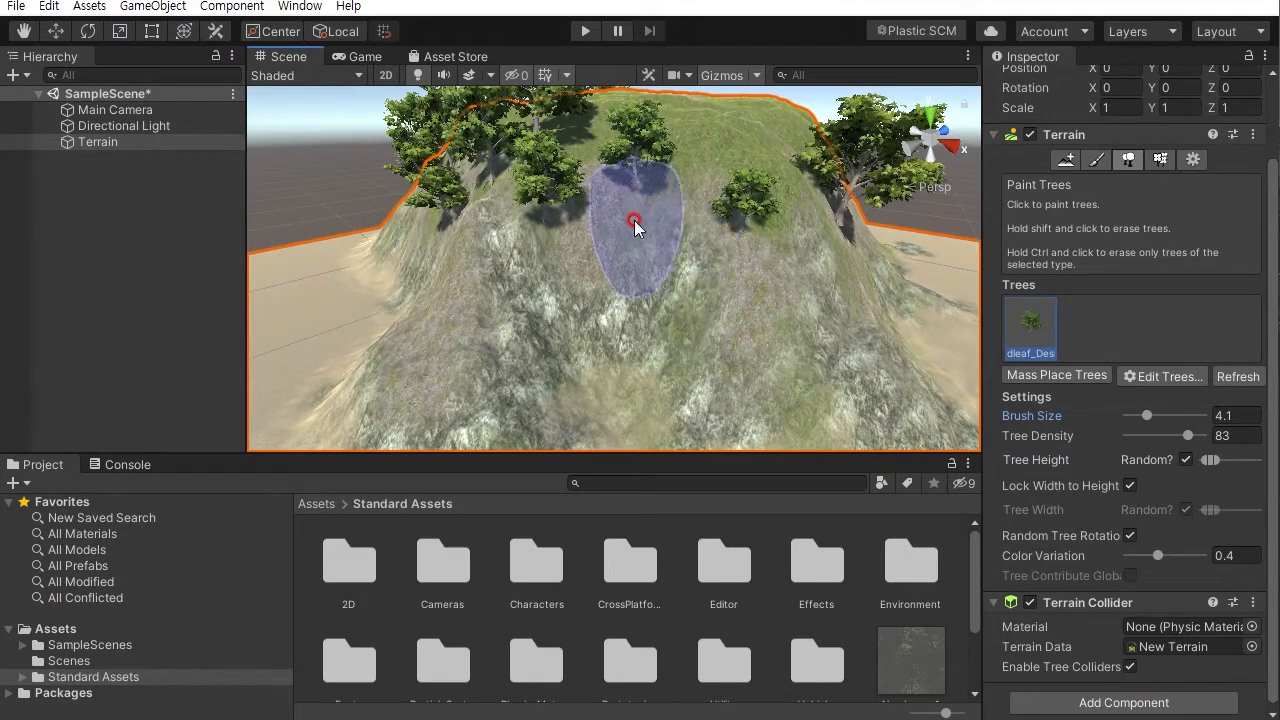
{"action": "mouse_move", "coordinate": [614, 288]}
{"action": "left_mouse_down", "text": "alt"}
{"action": "mouse_move", "coordinate": [598, 353]}
{"action": "mouse_move", "coordinate": [729, 319]}
{"action": "left_mouse_up", "text": "alt"}
{"action": "left_click", "coordinate": [724, 300]}
{"action": "left_click", "coordinate": [728, 381]}
{"action": "left_click_drag", "start_coordinate": [728, 381], "coordinate": [714, 371], "text": "alt"}
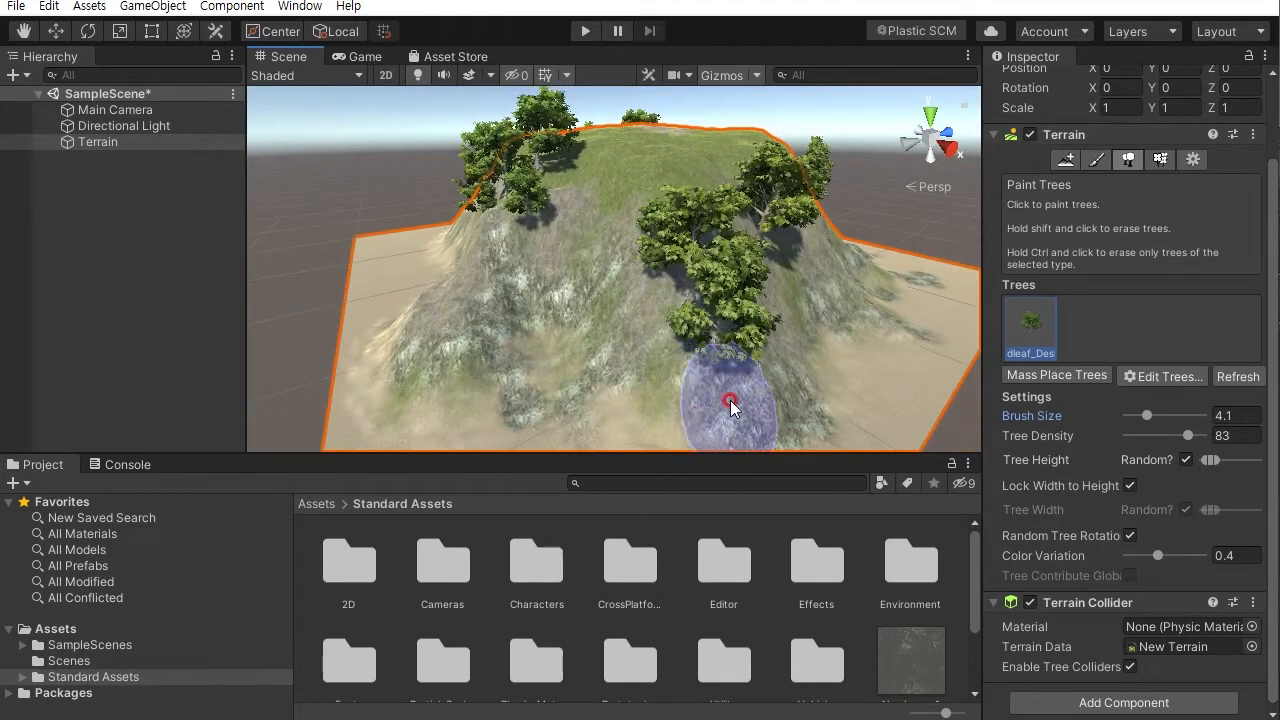
- Paint Broadleaf trees densely across the summit plateau and its surrounding slopes
{"action": "left_click_drag", "start_coordinate": [561, 312], "coordinate": [568, 364], "text": "alt"}
{"action": "mouse_move", "coordinate": [499, 336]}
{"action": "left_mouse_down"}
{"action": "mouse_move", "coordinate": [526, 296]}
{"action": "mouse_move", "coordinate": [590, 372]}
{"action": "mouse_move", "coordinate": [515, 395]}
{"action": "mouse_move", "coordinate": [571, 386]}
{"action": "mouse_move", "coordinate": [528, 266]}
{"action": "left_mouse_up"}
{"action": "mouse_move", "coordinate": [682, 342]}
{"action": "left_mouse_down", "text": "alt"}
{"action": "mouse_move", "coordinate": [534, 329]}
{"action": "mouse_move", "coordinate": [528, 290]}
{"action": "mouse_move", "coordinate": [710, 322]}
{"action": "left_mouse_up", "text": "alt"}
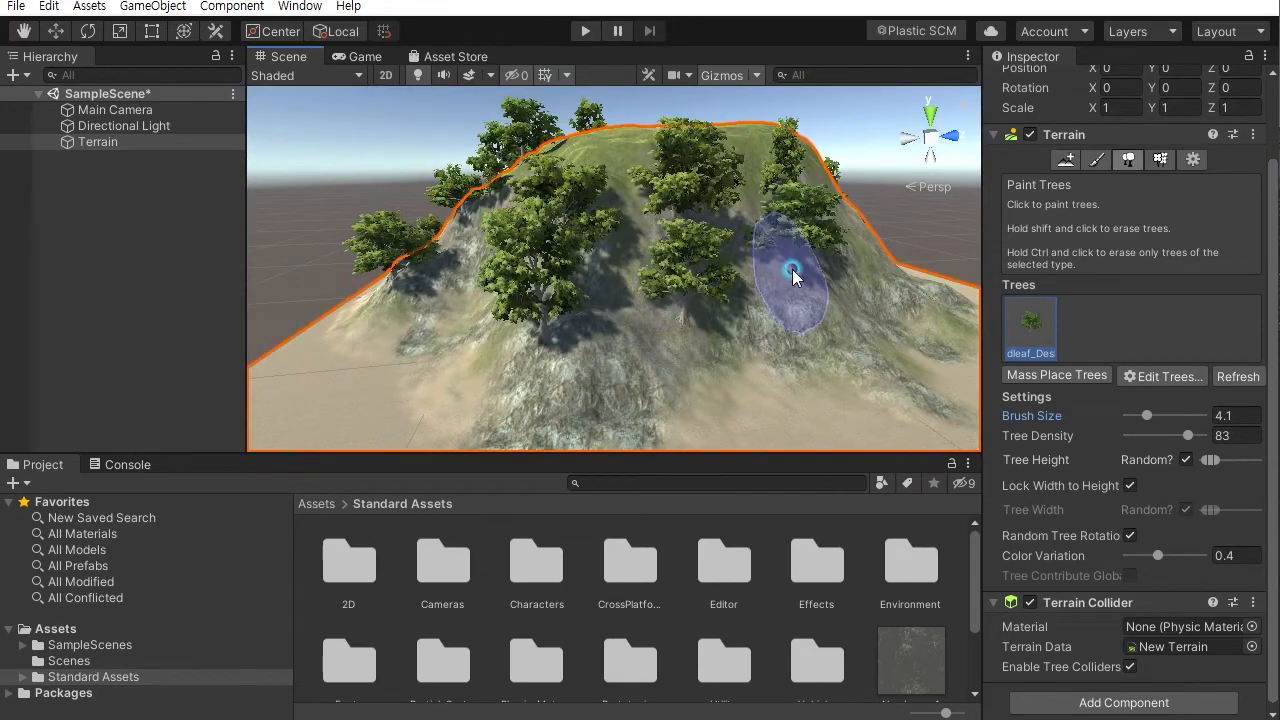
{"action": "left_click_drag", "start_coordinate": [792, 269], "coordinate": [897, 414], "text": "alt"}
{"action": "left_click_drag", "start_coordinate": [722, 201], "coordinate": [657, 222]}
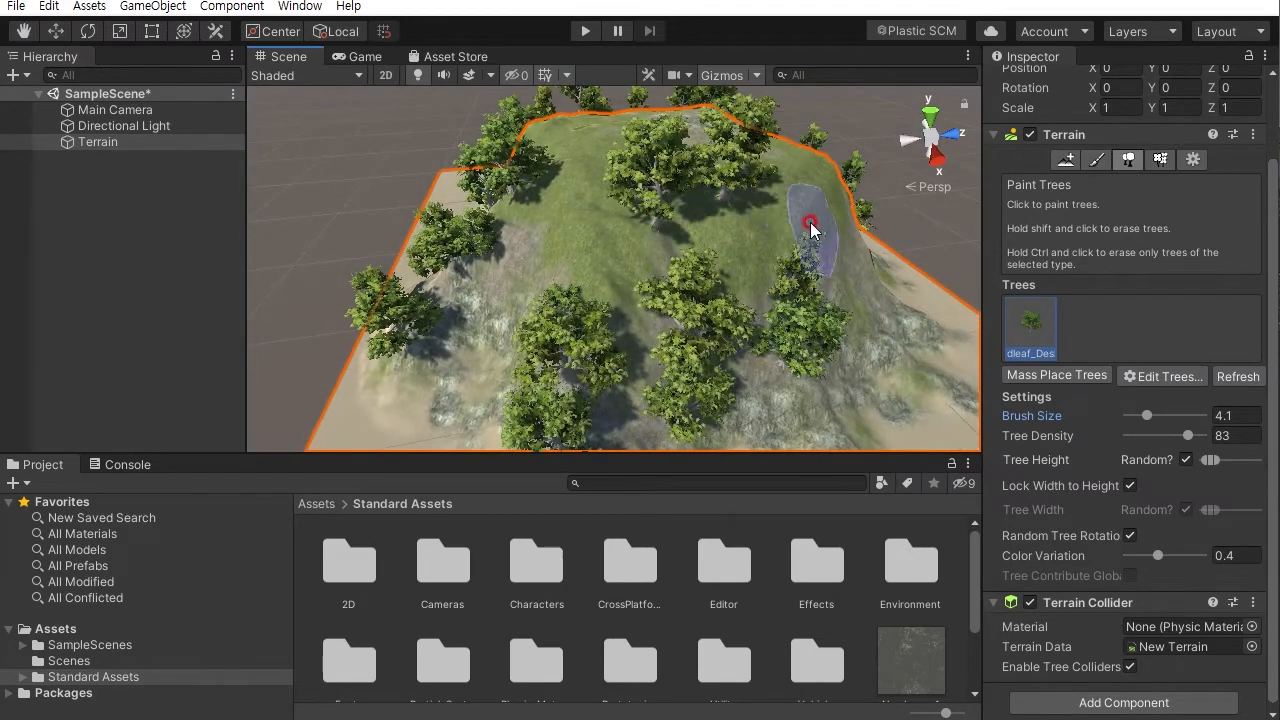
{"action": "left_click_drag", "start_coordinate": [812, 229], "coordinate": [714, 272], "text": "alt"}
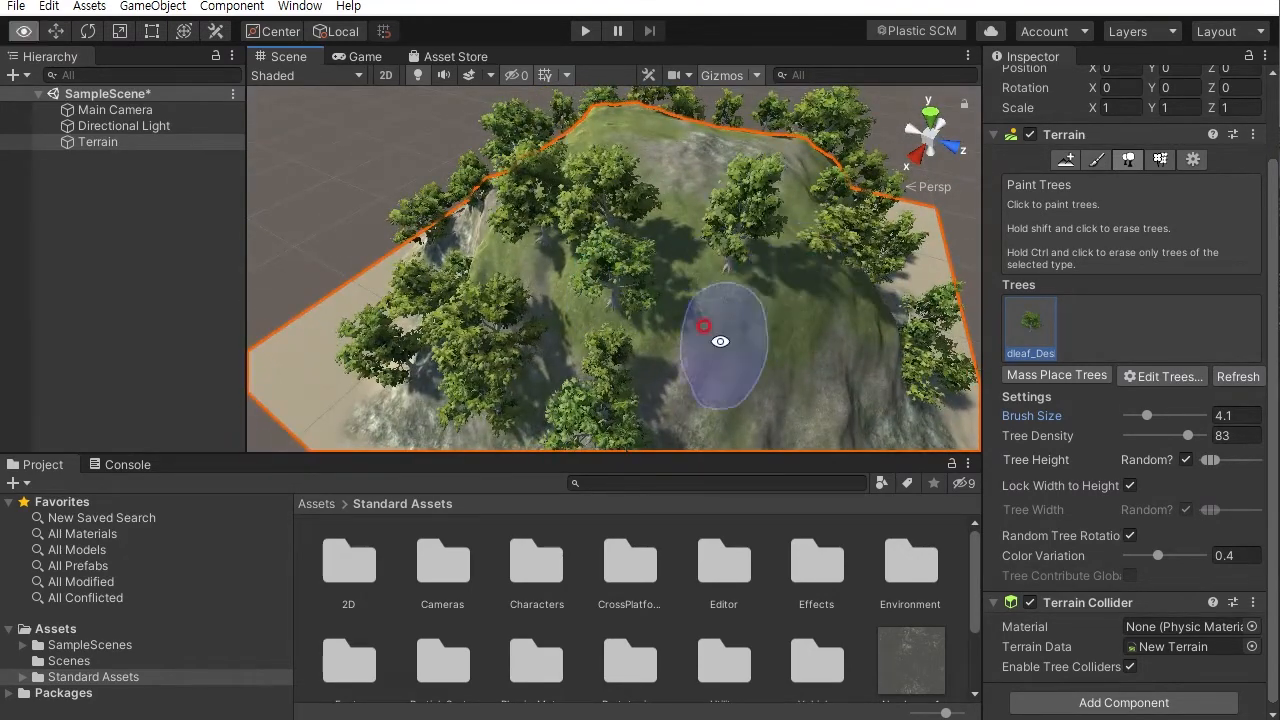
{"action": "left_click_drag", "start_coordinate": [720, 341], "coordinate": [625, 355], "text": "alt"}
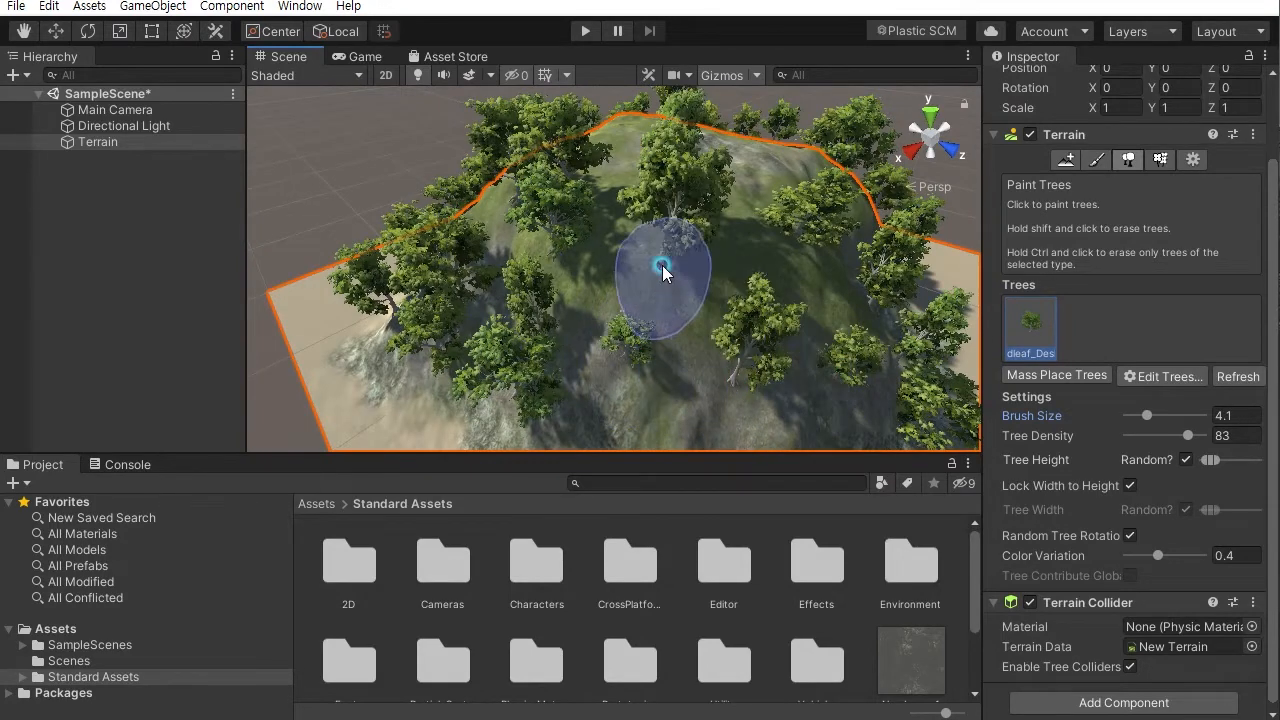
{"action": "mouse_move", "coordinate": [714, 314]}
{"action": "left_mouse_down", "text": "alt"}
{"action": "mouse_move", "coordinate": [642, 366]}
{"action": "mouse_move", "coordinate": [600, 280]}
{"action": "left_mouse_up", "text": "alt"}
{"action": "mouse_move", "coordinate": [697, 353]}
{"action": "left_mouse_down", "text": "alt"}
{"action": "mouse_move", "coordinate": [543, 371]}
{"action": "mouse_move", "coordinate": [607, 365]}
{"action": "mouse_move", "coordinate": [706, 157]}
{"action": "mouse_move", "coordinate": [514, 337]}
{"action": "left_mouse_up", "text": "alt"}
{"action": "left_click_drag", "start_coordinate": [638, 389], "coordinate": [585, 300], "text": "alt"}
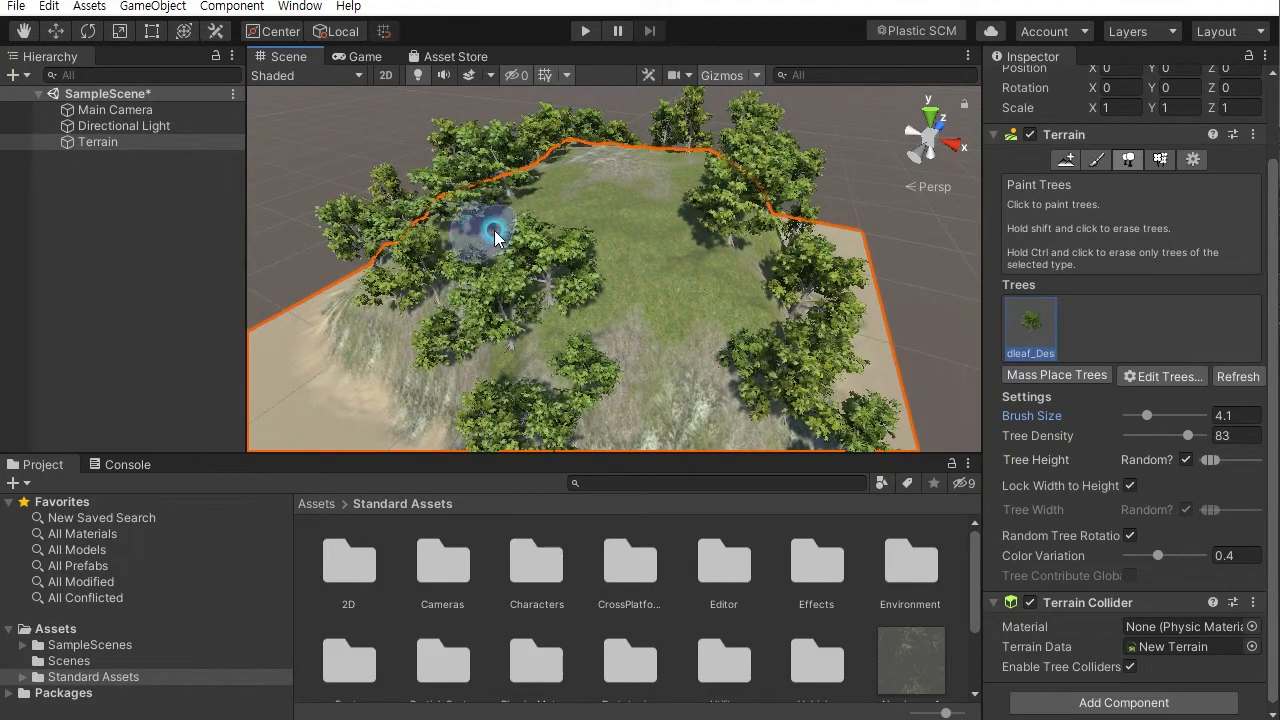
- Paint Broadleaf trees around the lower slopes and the edges of the mountain
{"action": "left_click_drag", "start_coordinate": [640, 334], "coordinate": [735, 255], "text": "alt"}
{"action": "right_click_drag", "start_coordinate": [735, 255], "coordinate": [788, 304], "text": "alt"}
{"action": "left_click_drag", "start_coordinate": [788, 304], "coordinate": [772, 245], "text": "alt"}
{"action": "left_click", "coordinate": [760, 374]}
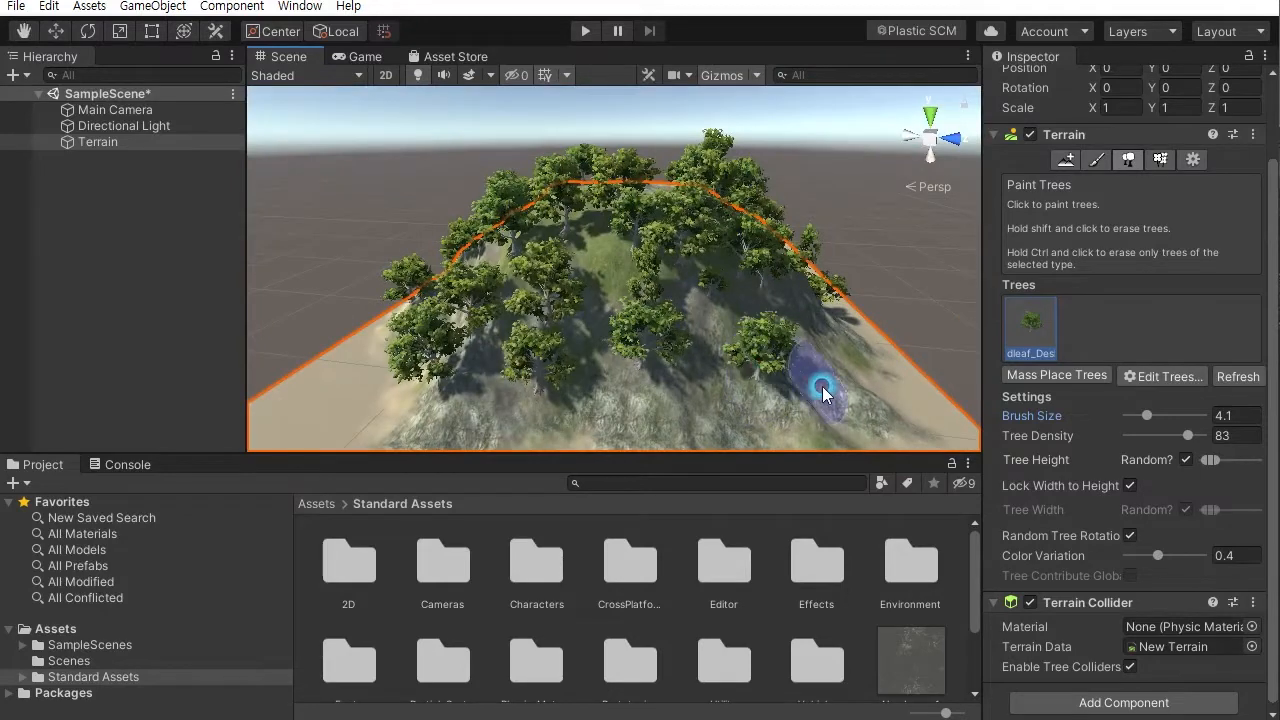
{"action": "mouse_move", "coordinate": [775, 415]}
{"action": "left_mouse_down", "text": "alt"}
{"action": "mouse_move", "coordinate": [694, 229]}
{"action": "mouse_move", "coordinate": [530, 310]}
{"action": "left_mouse_up", "text": "alt"}
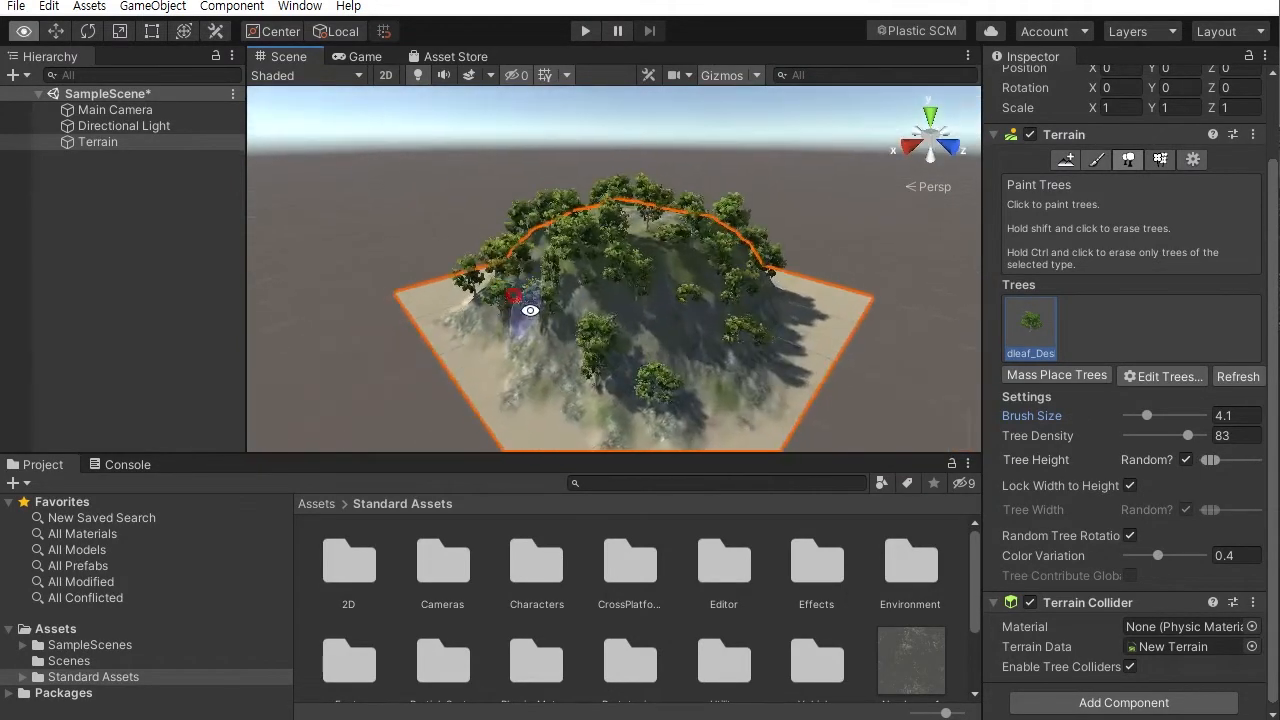
{"action": "left_click_drag", "start_coordinate": [692, 356], "coordinate": [558, 299], "text": "alt"}
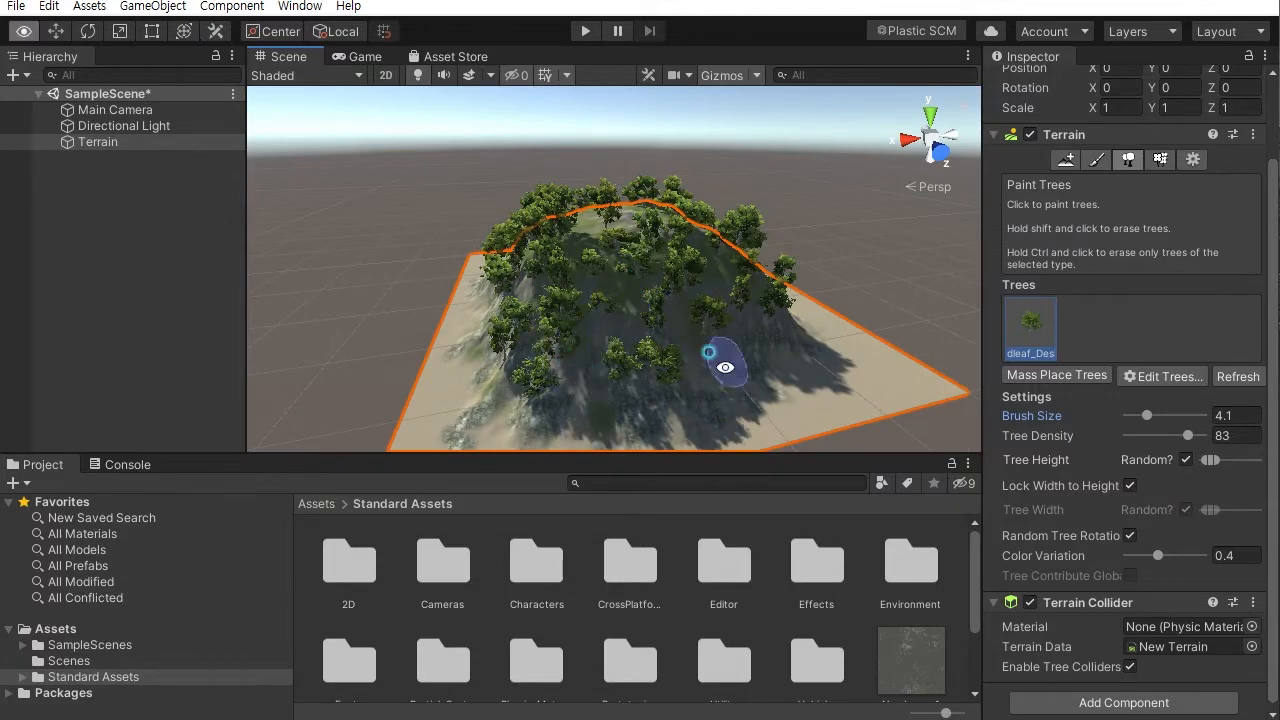
{"action": "left_click_drag", "start_coordinate": [725, 367], "coordinate": [600, 372], "text": "alt"}
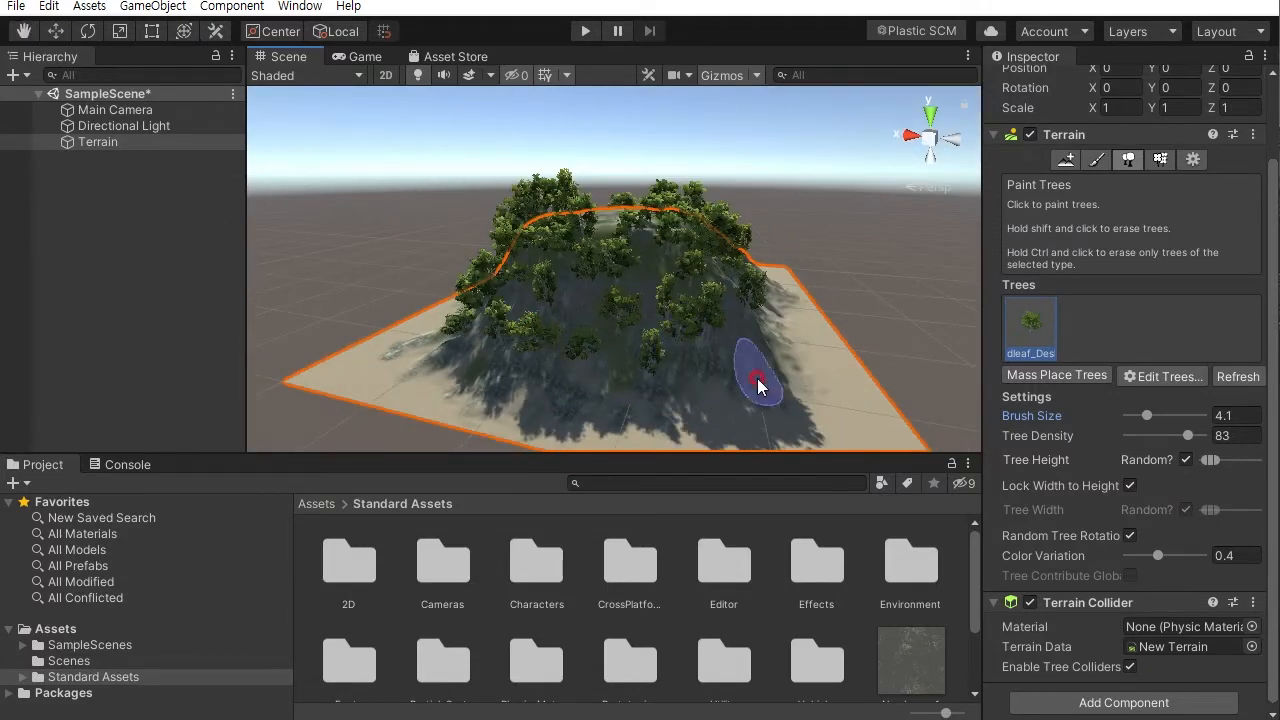
- Add Broadleaf trees to the remaining bare patches on the mountain's side slopes
{"action": "left_click_drag", "start_coordinate": [716, 420], "coordinate": [441, 373], "text": "alt"}
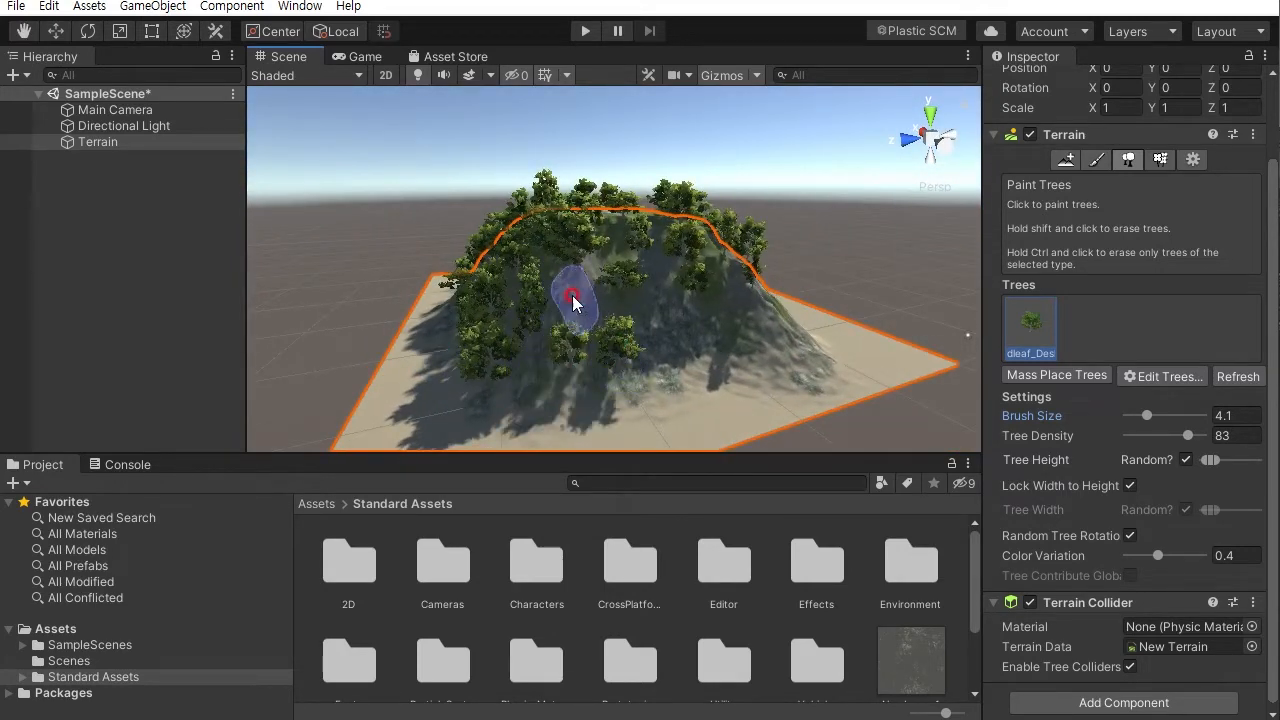
{"action": "left_click_drag", "start_coordinate": [647, 333], "coordinate": [580, 348], "text": "alt"}
{"action": "mouse_move", "coordinate": [681, 370]}
{"action": "left_mouse_down", "text": "alt"}
{"action": "mouse_move", "coordinate": [420, 374]}
{"action": "mouse_move", "coordinate": [906, 357]}
{"action": "mouse_move", "coordinate": [704, 337]}
{"action": "mouse_move", "coordinate": [280, 366]}
{"action": "mouse_move", "coordinate": [641, 343]}
{"action": "mouse_move", "coordinate": [547, 424]}
{"action": "left_mouse_up", "text": "alt"}
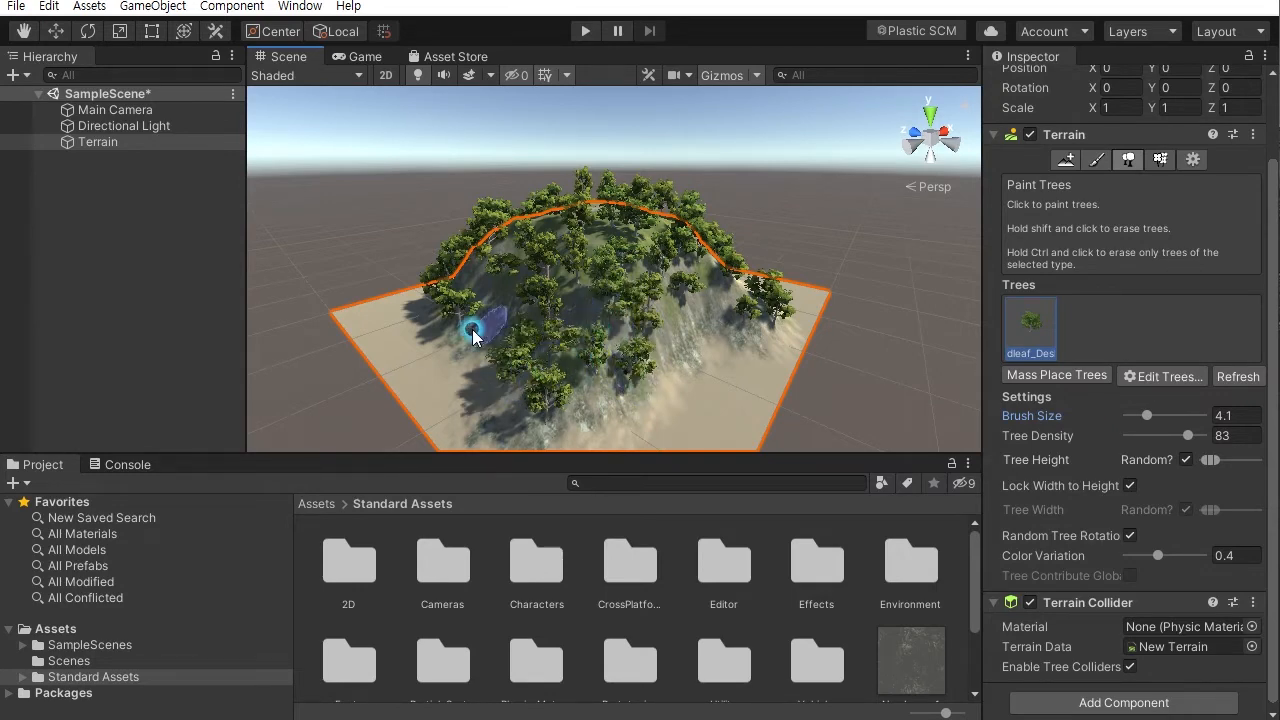
{"action": "left_click_drag", "start_coordinate": [557, 337], "coordinate": [677, 331], "text": "alt"}
{"action": "left_click_drag", "start_coordinate": [586, 346], "coordinate": [829, 314], "text": "alt"}
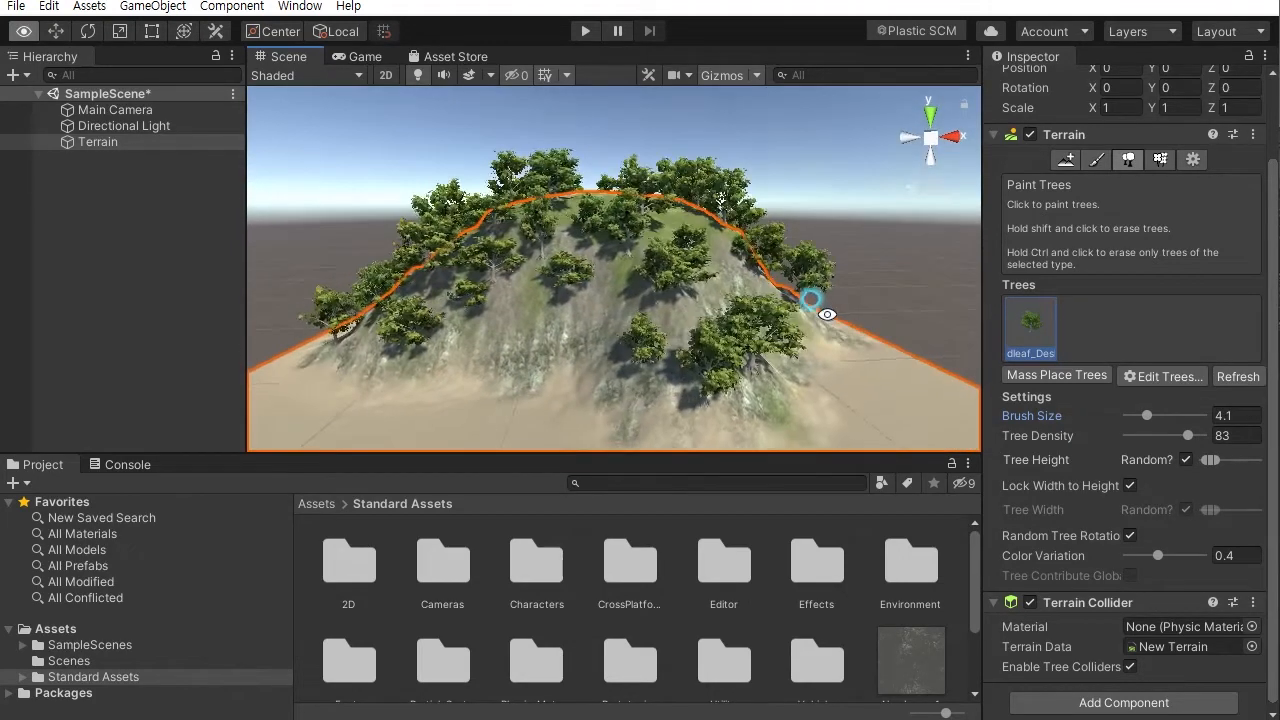
{"action": "right_click_drag", "start_coordinate": [813, 299], "coordinate": [840, 325]}
{"action": "right_click_drag", "start_coordinate": [717, 351], "coordinate": [745, 362]}
{"action": "left_click", "coordinate": [947, 413]}
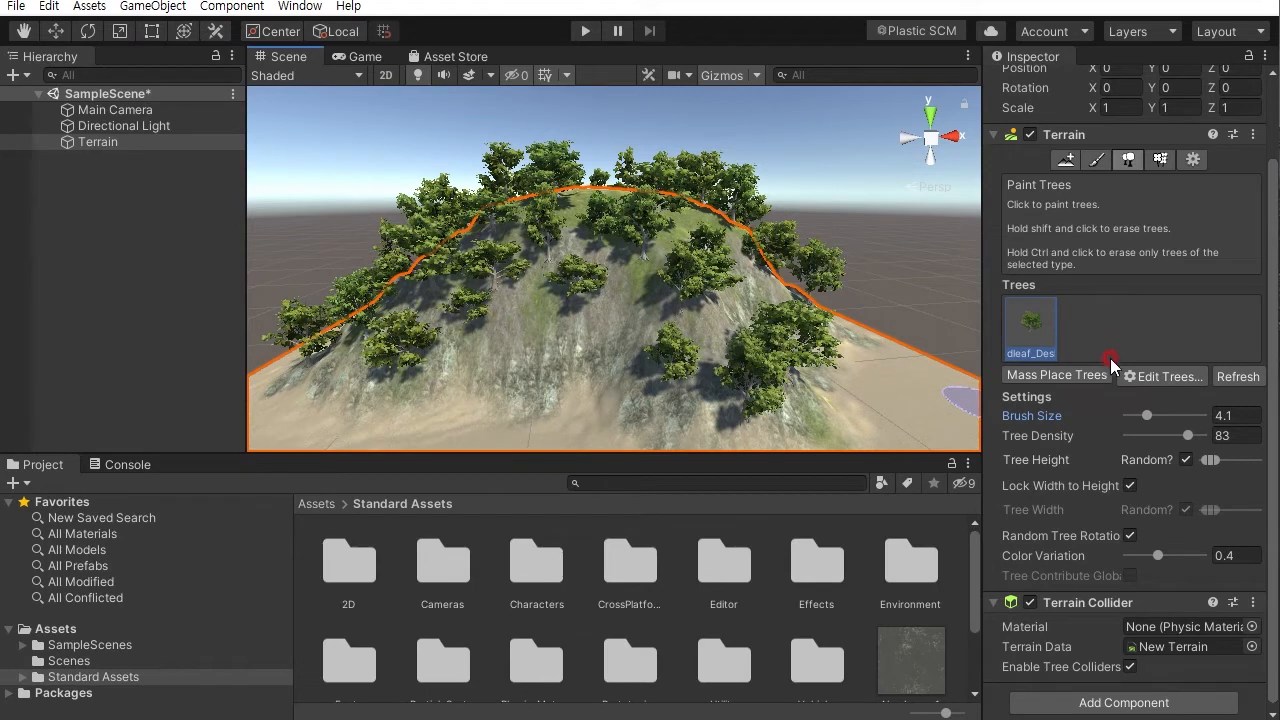
- Add Conifer_Desktop as a second tree prototype for painting
{"action": "left_click", "coordinate": [1169, 376]}
{"action": "left_click", "coordinate": [1169, 380]}
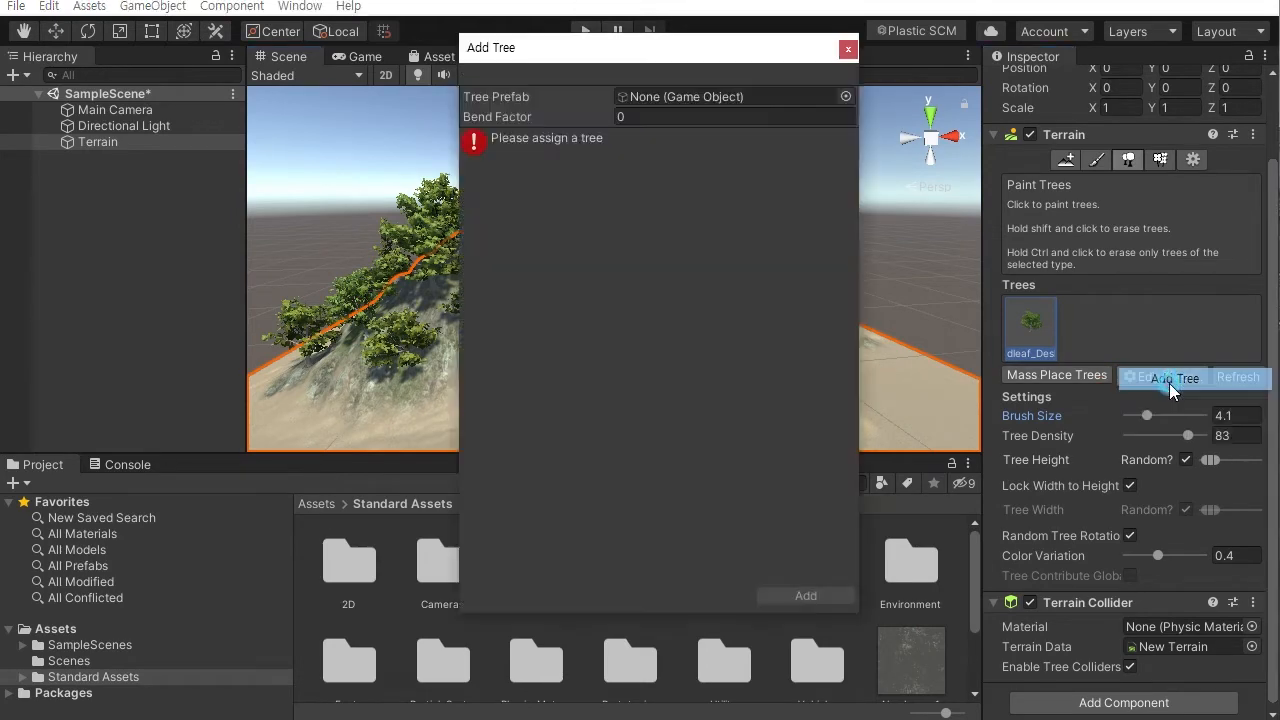
{"action": "left_click", "coordinate": [848, 98]}
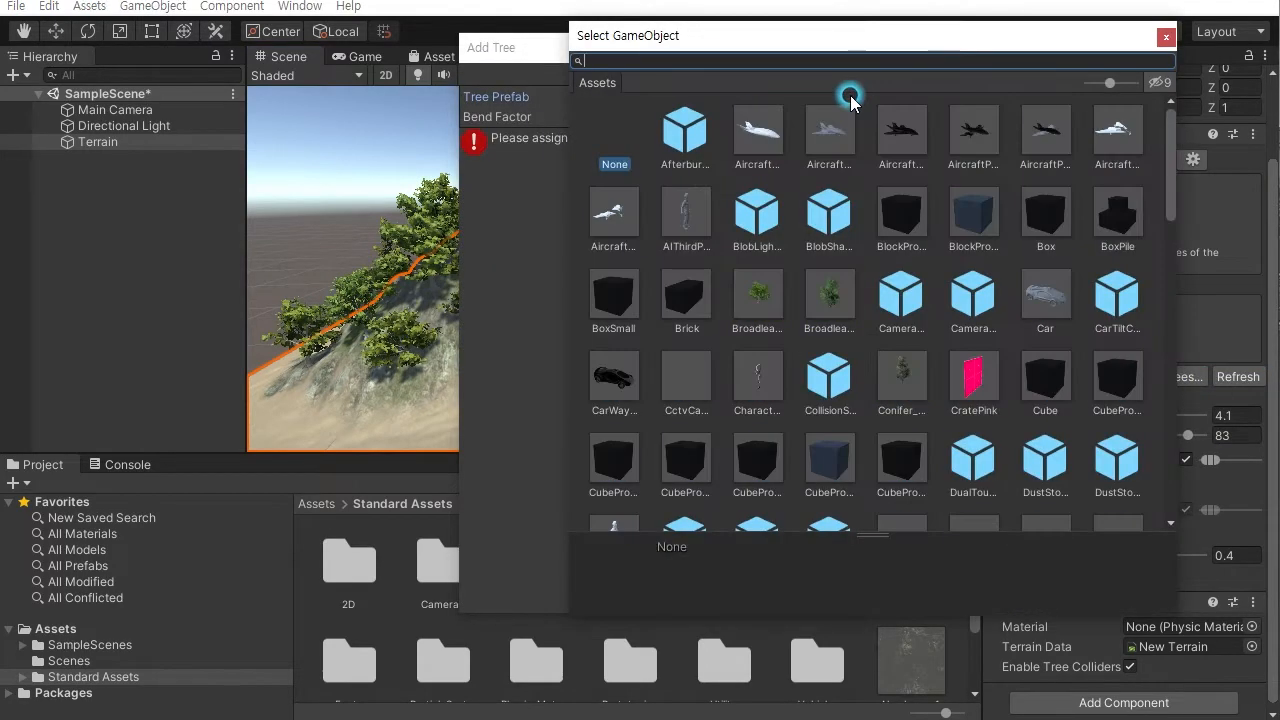
{"action": "left_click", "coordinate": [903, 380]}
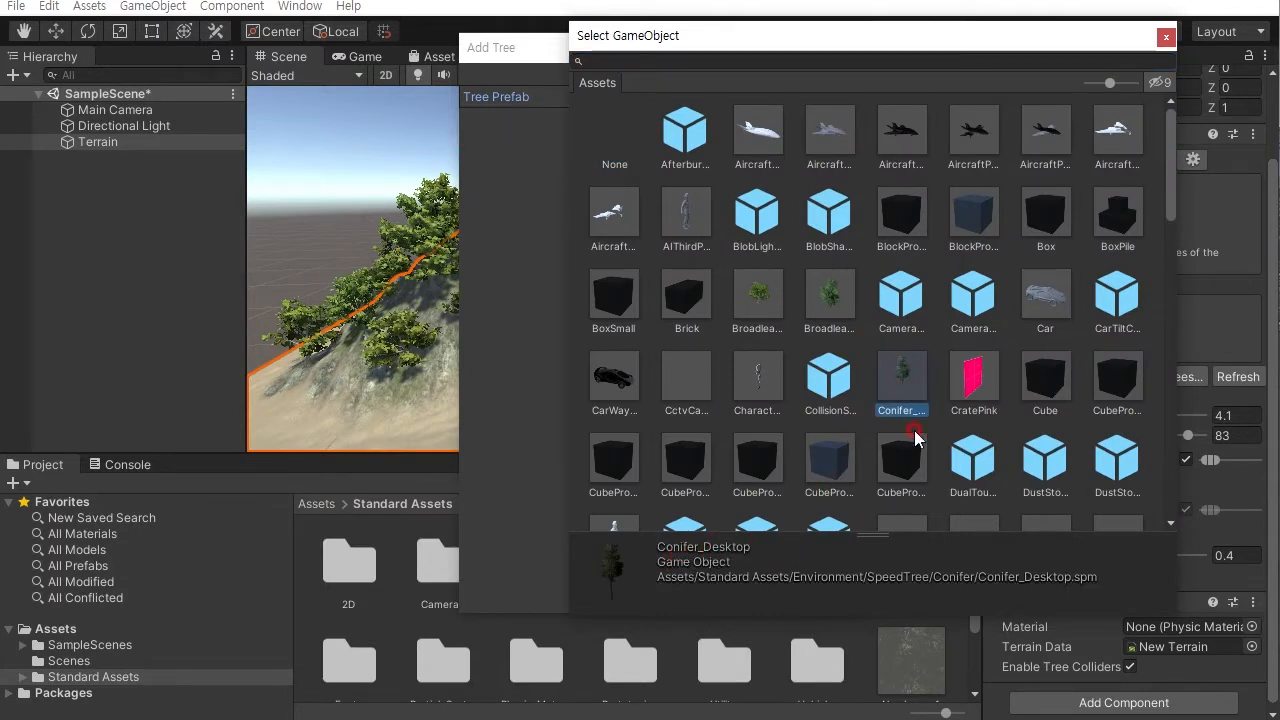
{"action": "double_click", "coordinate": [902, 384]}
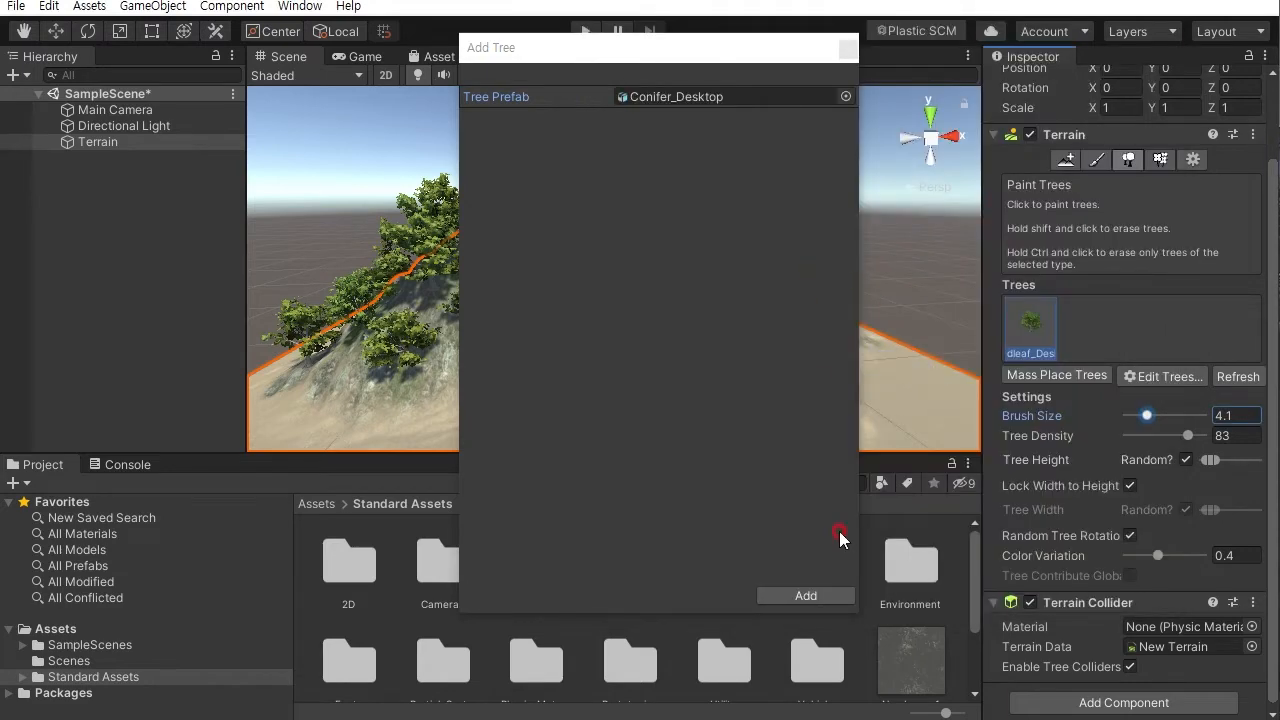
{"action": "left_click", "coordinate": [810, 596]}
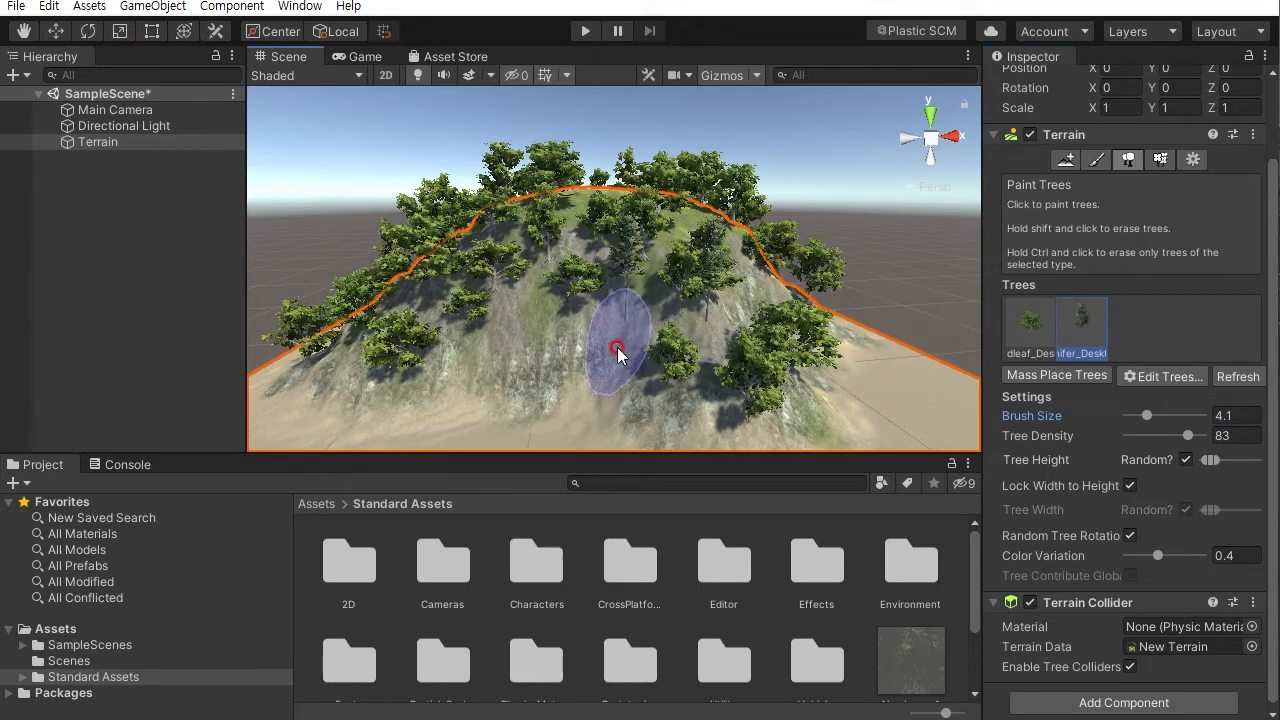
- Paint Conifer_Desktop trees across the mountain's front slope
{"action": "mouse_move", "coordinate": [619, 337]}
{"action": "left_mouse_down"}
{"action": "mouse_move", "coordinate": [600, 348]}
{"action": "mouse_move", "coordinate": [623, 362]}
{"action": "left_mouse_up"}
{"action": "right_click_drag", "start_coordinate": [531, 347], "coordinate": [783, 434], "text": "alt"}
{"action": "middle_click_drag", "start_coordinate": [783, 434], "coordinate": [834, 334], "text": "alt"}
{"action": "left_click_drag", "start_coordinate": [834, 334], "coordinate": [782, 266], "text": "alt"}
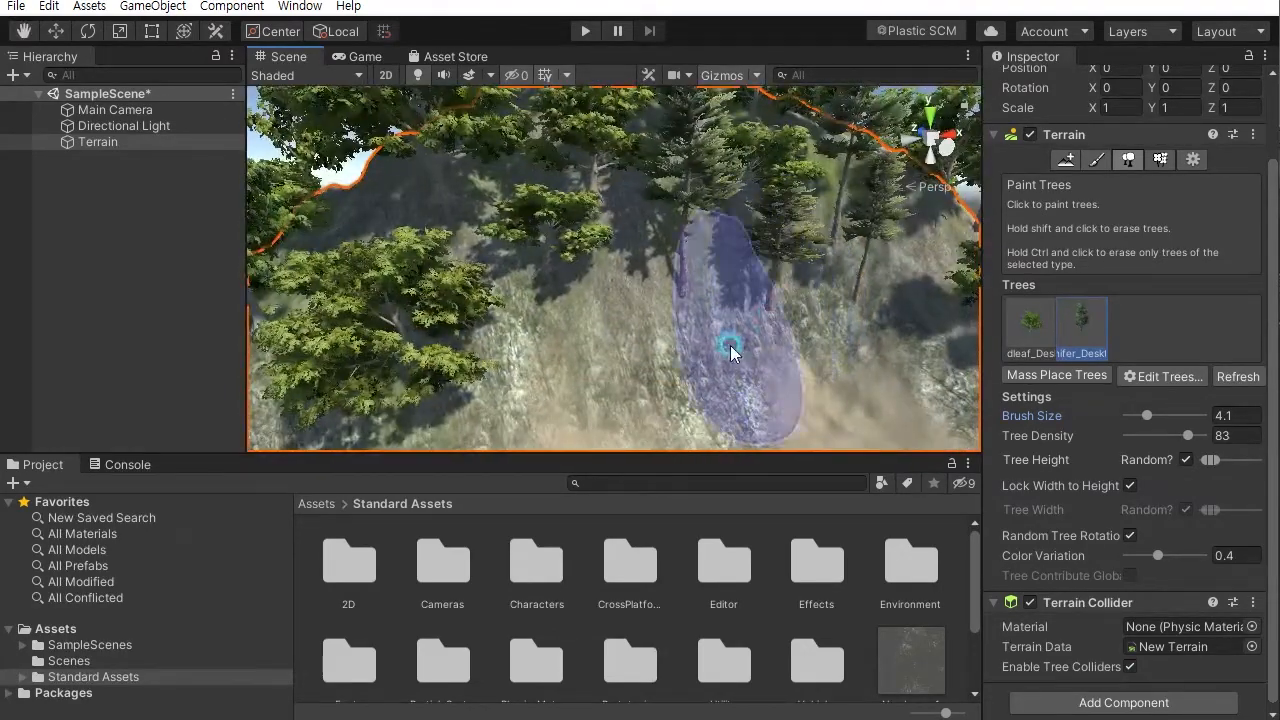
{"action": "left_click", "coordinate": [720, 346]}
{"action": "left_click", "coordinate": [609, 386]}
{"action": "left_click", "coordinate": [596, 392]}
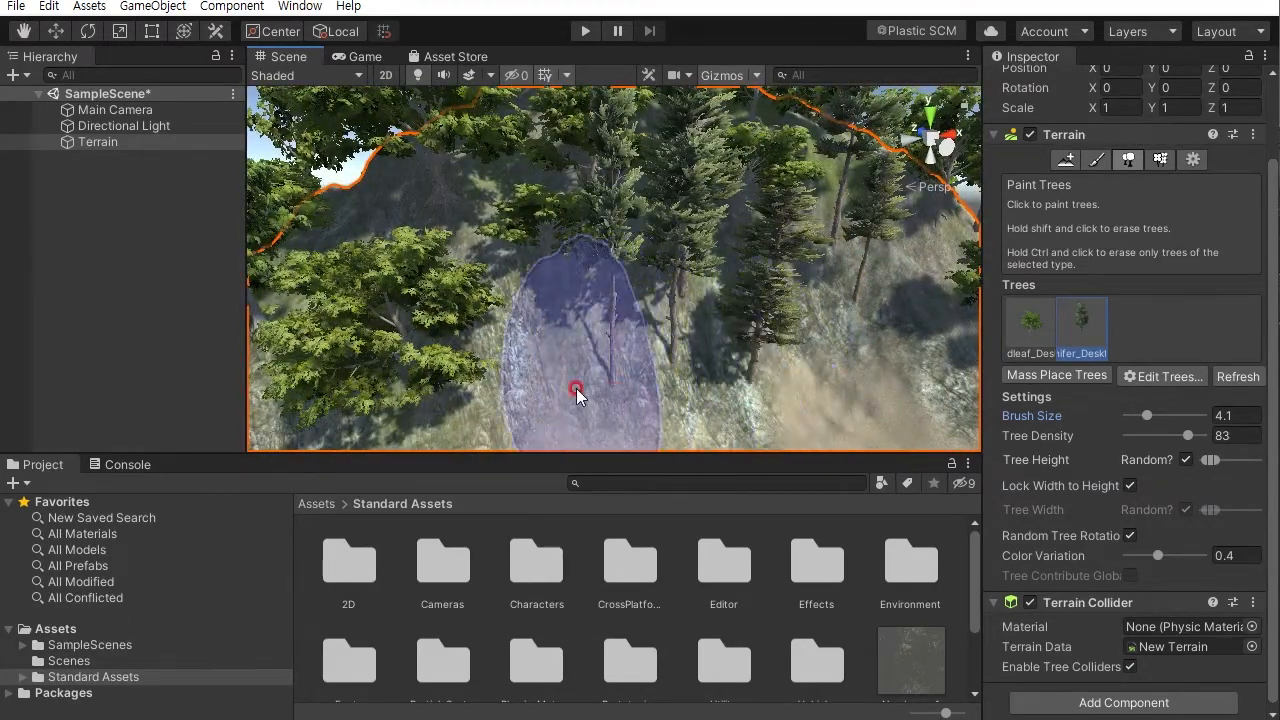
- Paint more Conifer_Desktop trees across the summit and the surrounding slopes
{"action": "scroll", "coordinate": [543, 365], "scroll_direction": "down", "scroll_amount": 10}
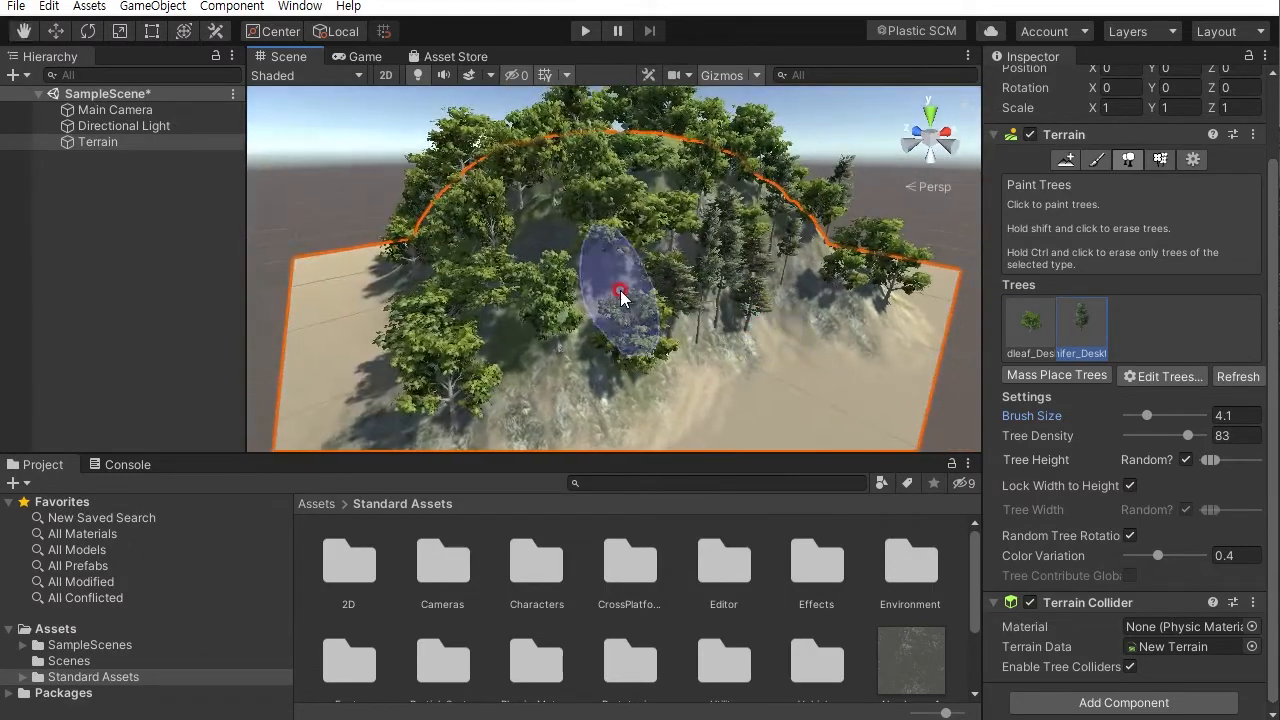
{"action": "mouse_move", "coordinate": [591, 318]}
{"action": "left_mouse_down"}
{"action": "mouse_move", "coordinate": [560, 391]}
{"action": "mouse_move", "coordinate": [514, 366]}
{"action": "mouse_move", "coordinate": [536, 323]}
{"action": "mouse_move", "coordinate": [815, 268]}
{"action": "left_mouse_up"}
{"action": "mouse_move", "coordinate": [732, 376]}
{"action": "left_mouse_down"}
{"action": "mouse_move", "coordinate": [800, 400]}
{"action": "mouse_move", "coordinate": [748, 397]}
{"action": "mouse_move", "coordinate": [569, 284]}
{"action": "mouse_move", "coordinate": [563, 326]}
{"action": "mouse_move", "coordinate": [627, 362]}
{"action": "left_mouse_up"}
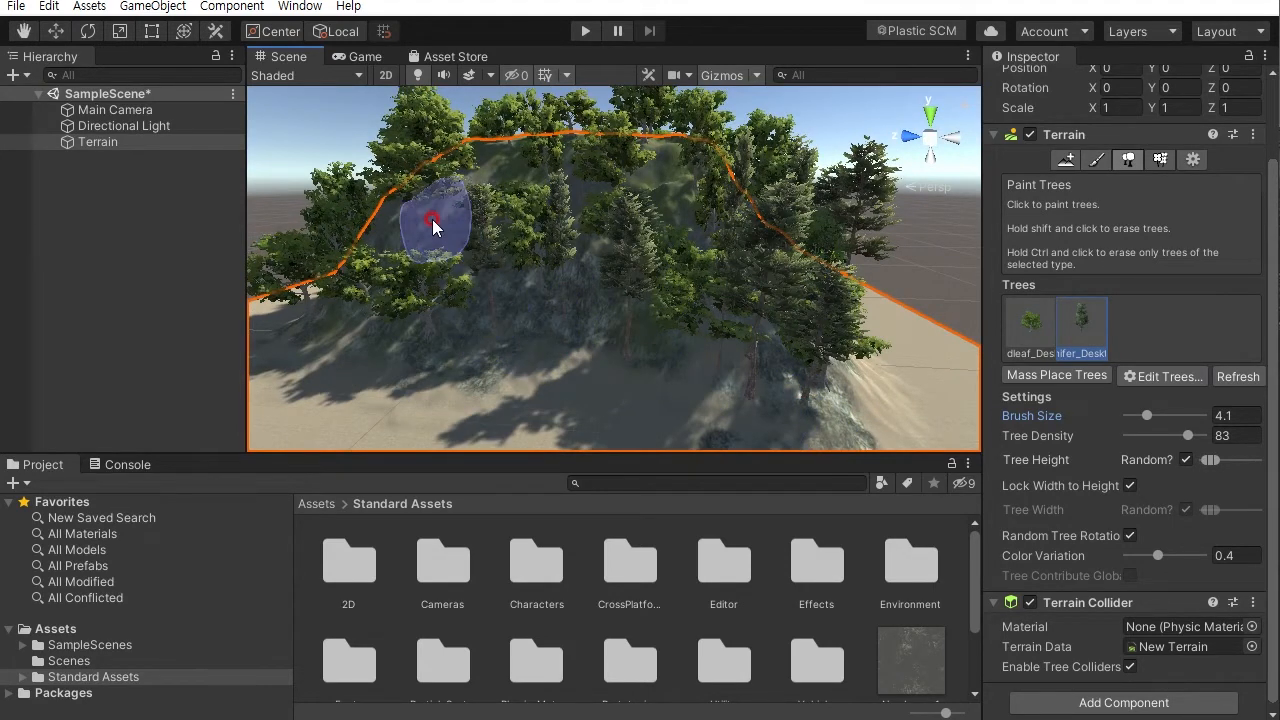
{"action": "left_click_drag", "start_coordinate": [452, 250], "coordinate": [435, 318], "text": "alt"}
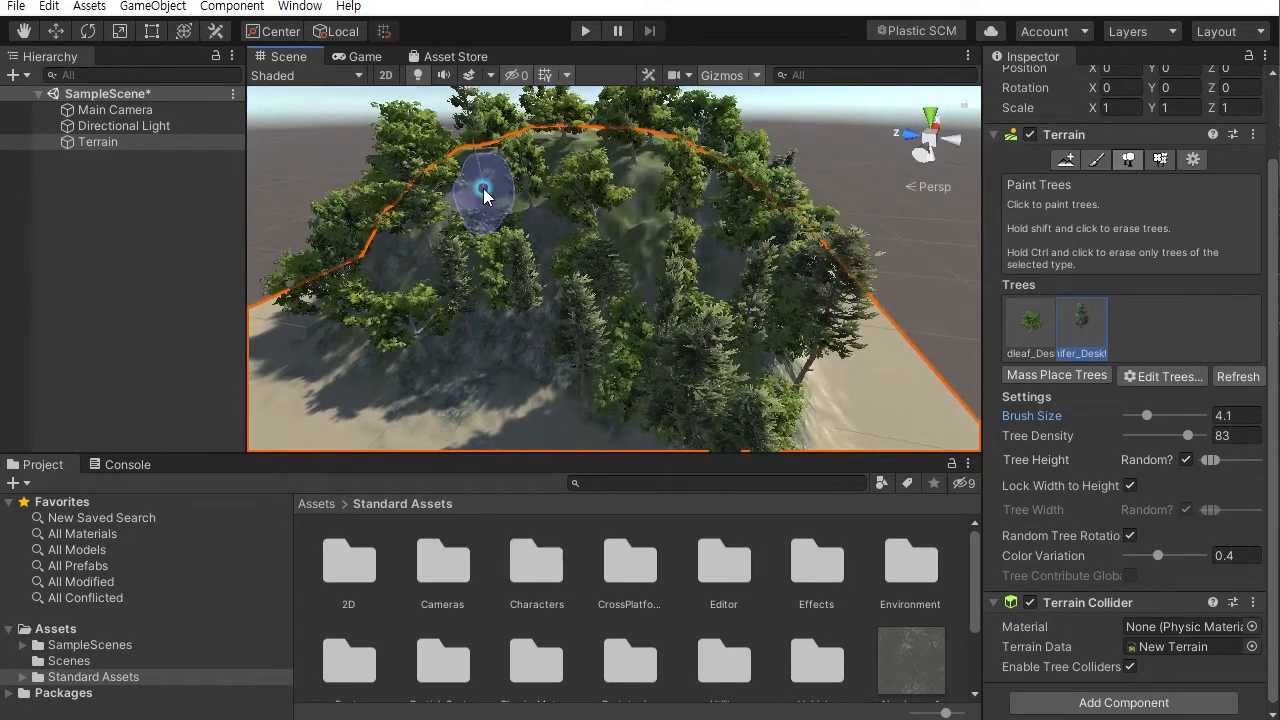
{"action": "left_click_drag", "start_coordinate": [648, 243], "coordinate": [631, 218]}
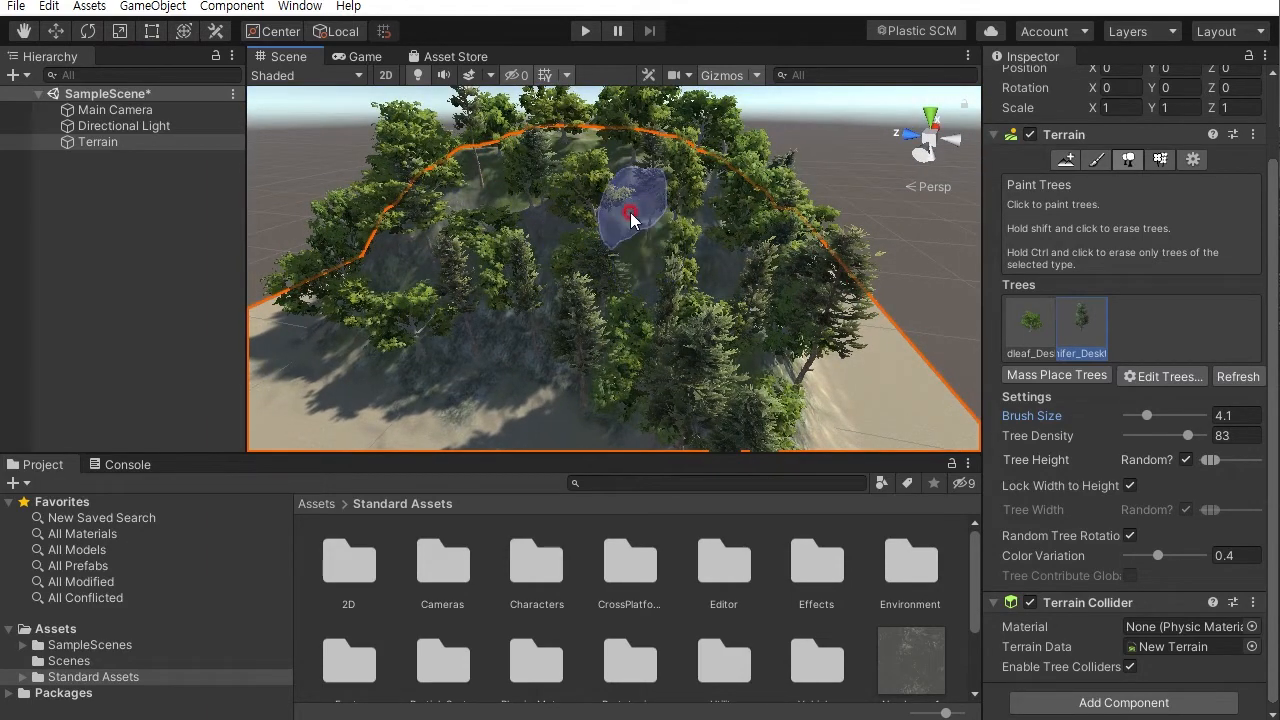
{"action": "left_click_drag", "start_coordinate": [486, 257], "coordinate": [714, 223], "text": "alt"}
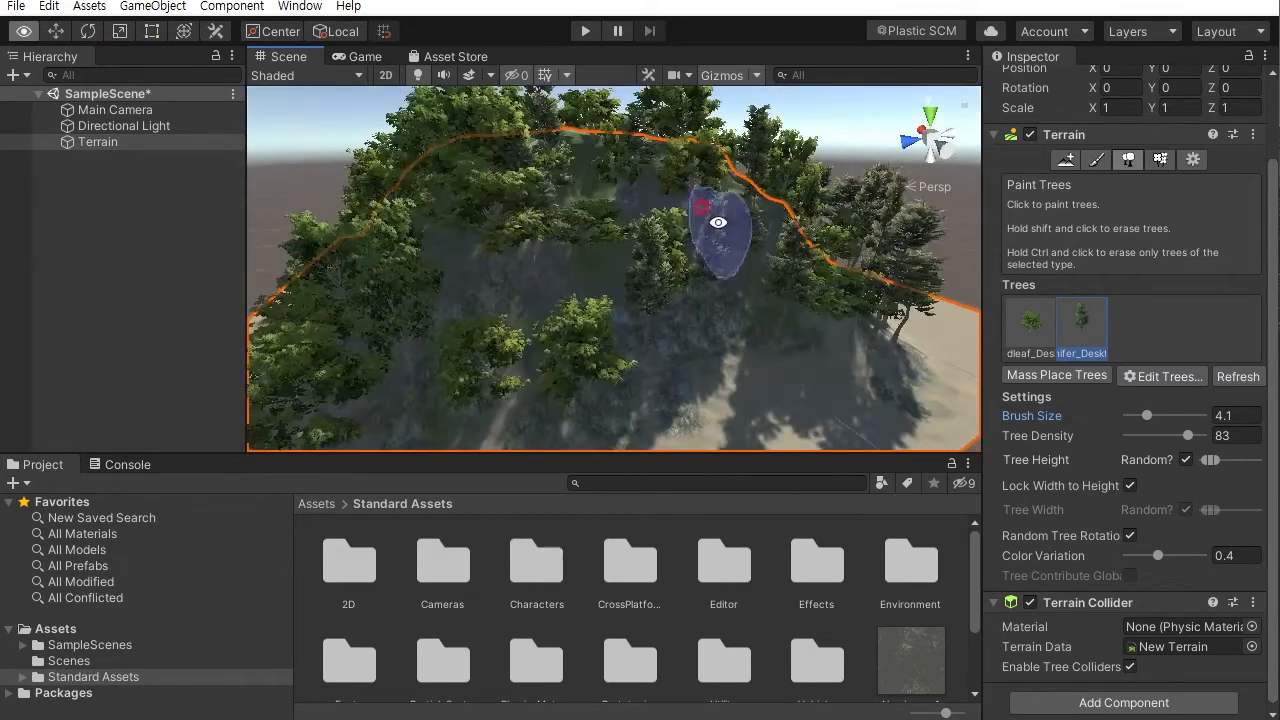
- Paint Conifer_Desktop trees onto the bare patches of the mountain's front slope
{"action": "left_click", "coordinate": [600, 291]}
{"action": "left_click", "coordinate": [467, 342]}
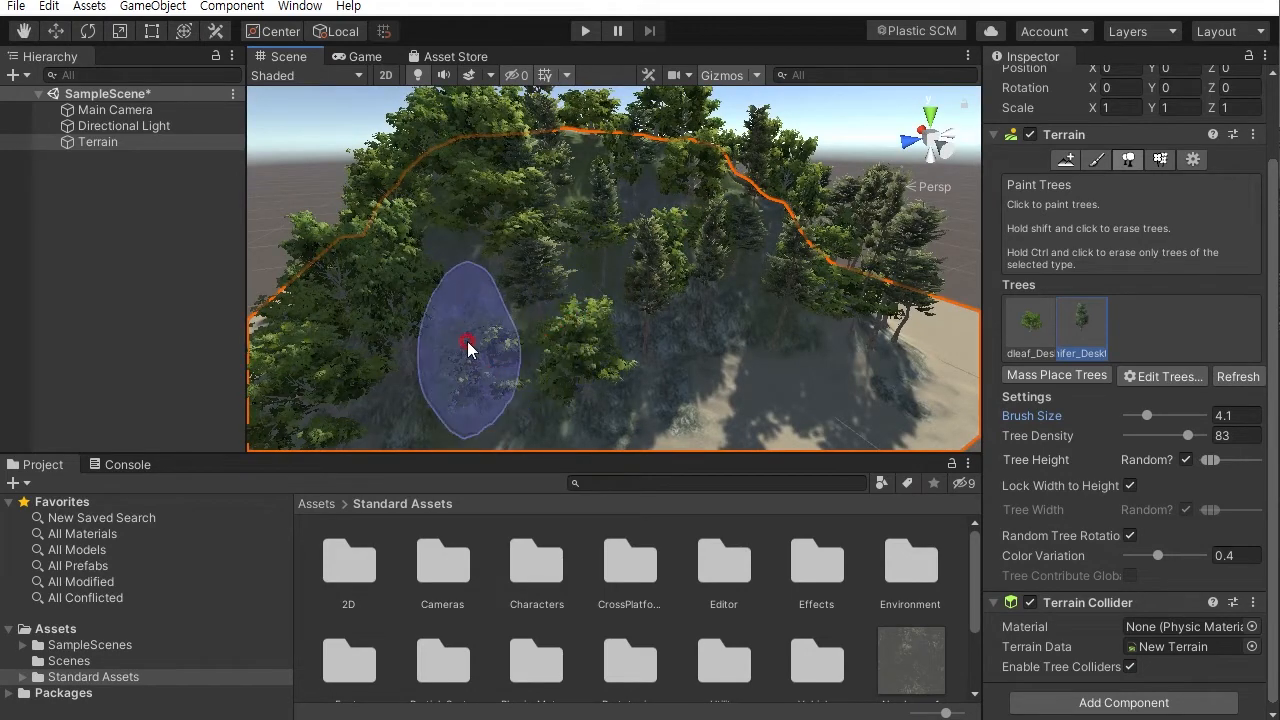
{"action": "left_click_drag", "start_coordinate": [457, 344], "coordinate": [432, 393]}
{"action": "left_click_drag", "start_coordinate": [574, 294], "coordinate": [668, 251], "text": "alt"}
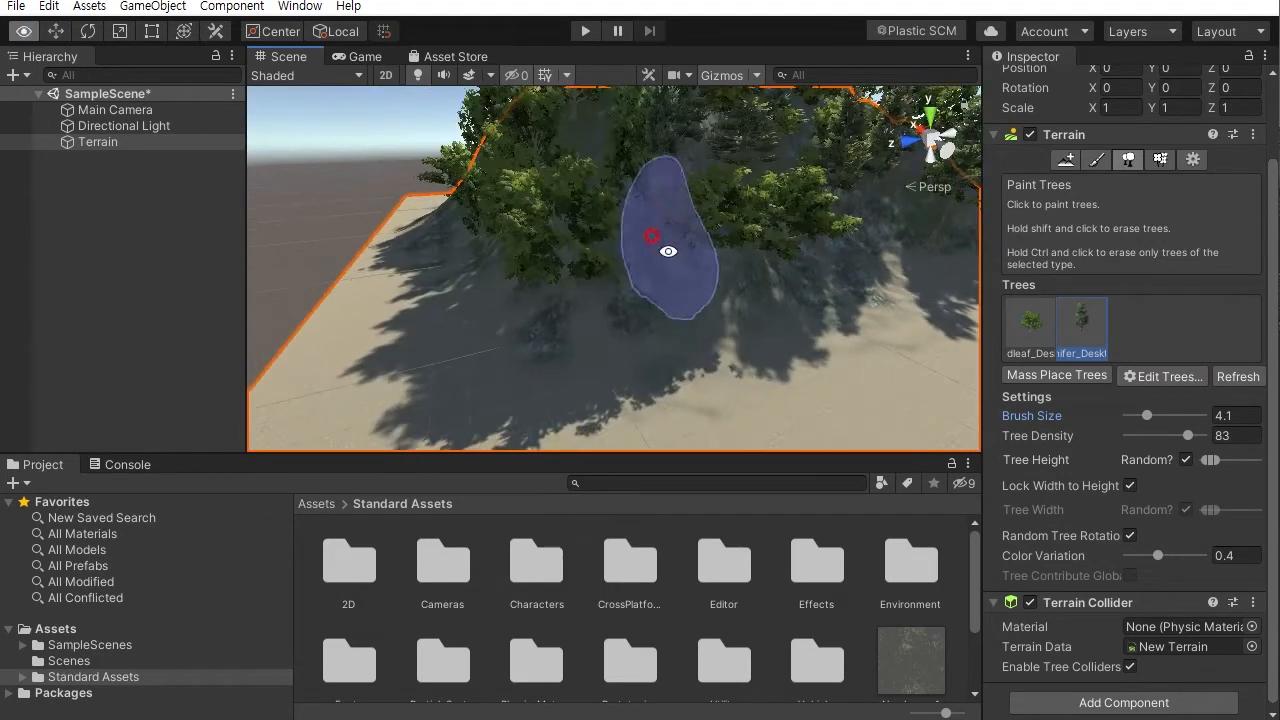
{"action": "left_click_drag", "start_coordinate": [738, 306], "coordinate": [759, 240], "text": "alt"}
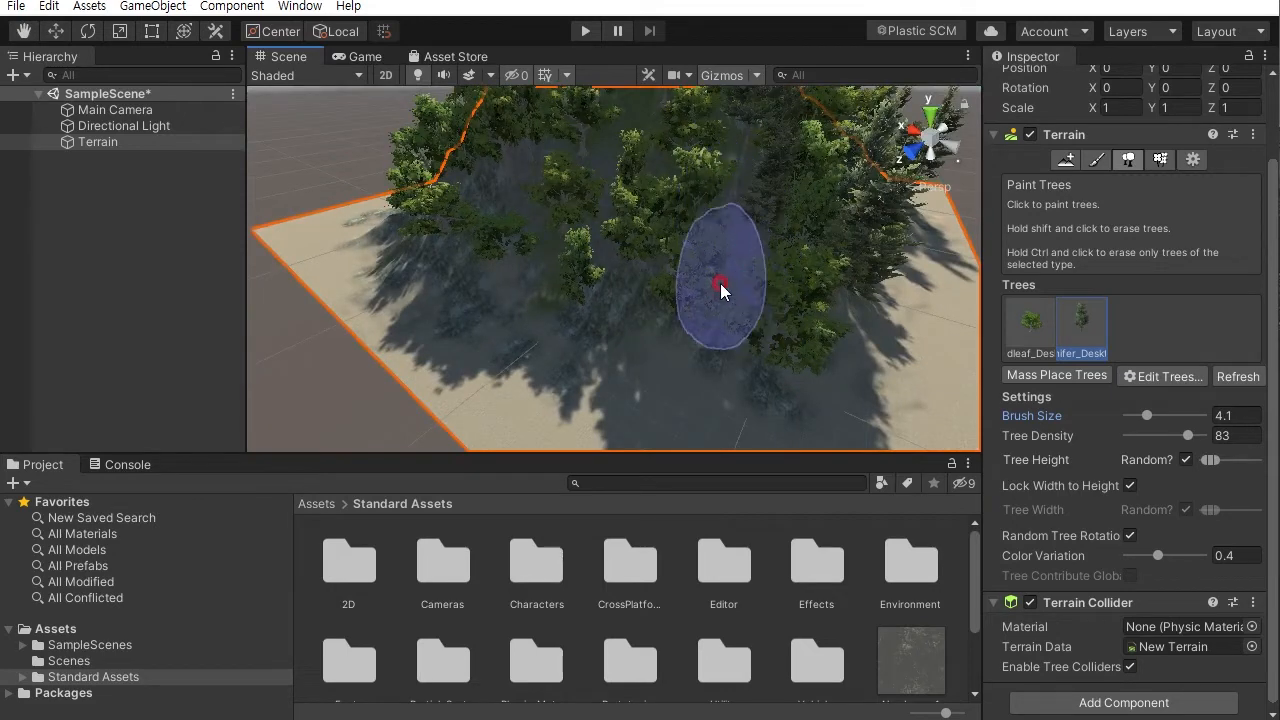
{"action": "mouse_move", "coordinate": [571, 229]}
{"action": "left_mouse_down", "text": "alt"}
{"action": "mouse_move", "coordinate": [690, 181]}
{"action": "mouse_move", "coordinate": [563, 294]}
{"action": "left_mouse_up", "text": "alt"}
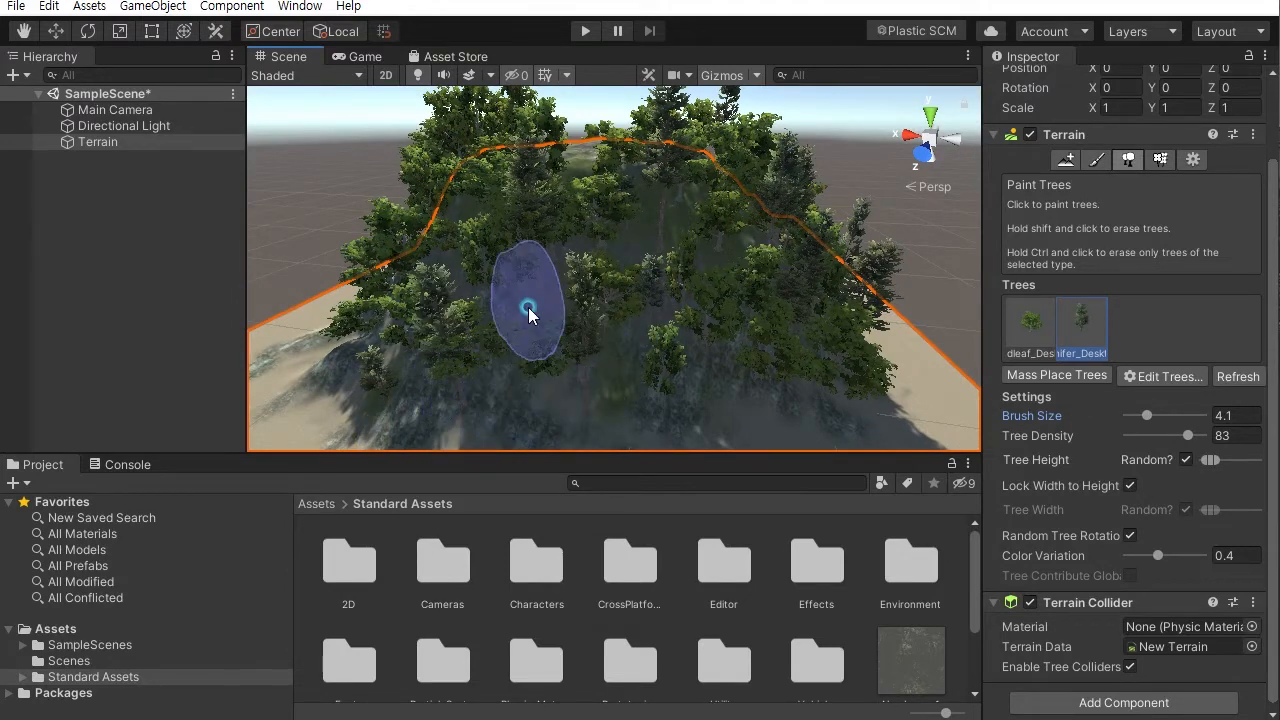
{"action": "mouse_move", "coordinate": [534, 314]}
{"action": "left_mouse_down", "text": "alt"}
{"action": "mouse_move", "coordinate": [669, 263]}
{"action": "mouse_move", "coordinate": [660, 327]}
{"action": "left_mouse_up", "text": "alt"}
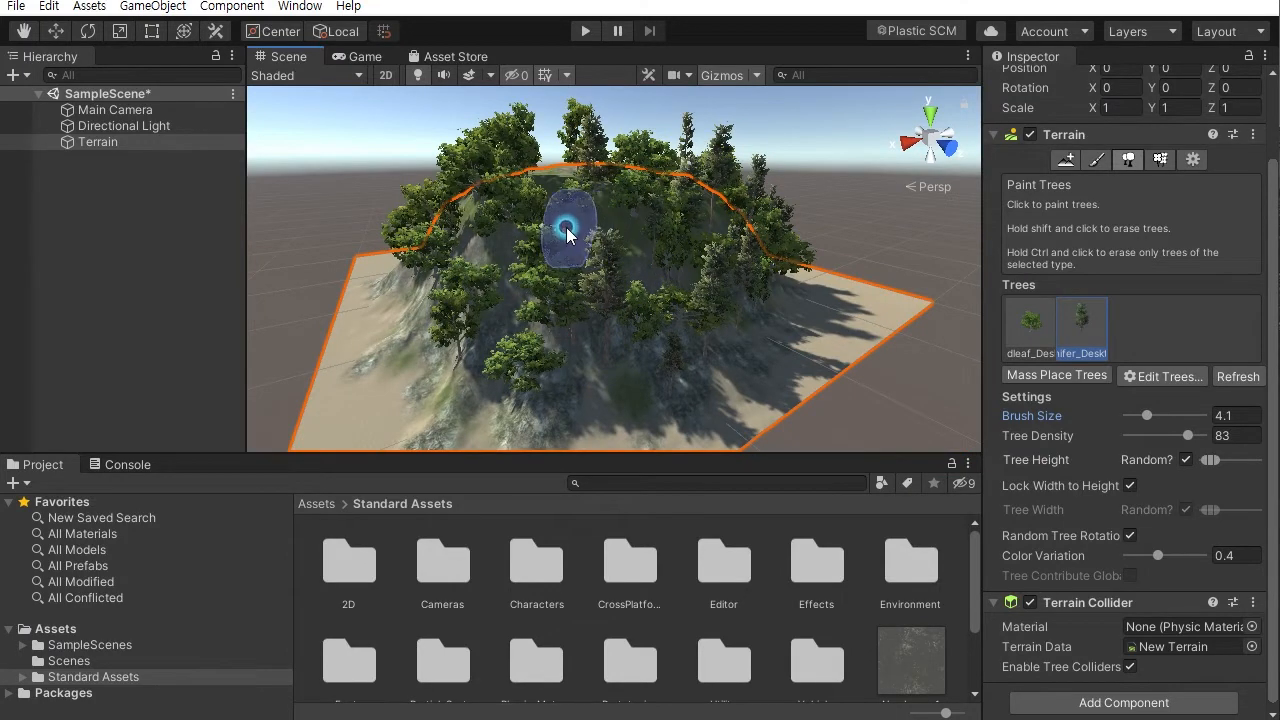
- Paint Conifer_Desktop trees along the summit ridge and down the lower left slope
{"action": "left_click", "coordinate": [556, 173]}
{"action": "left_click", "coordinate": [490, 315]}
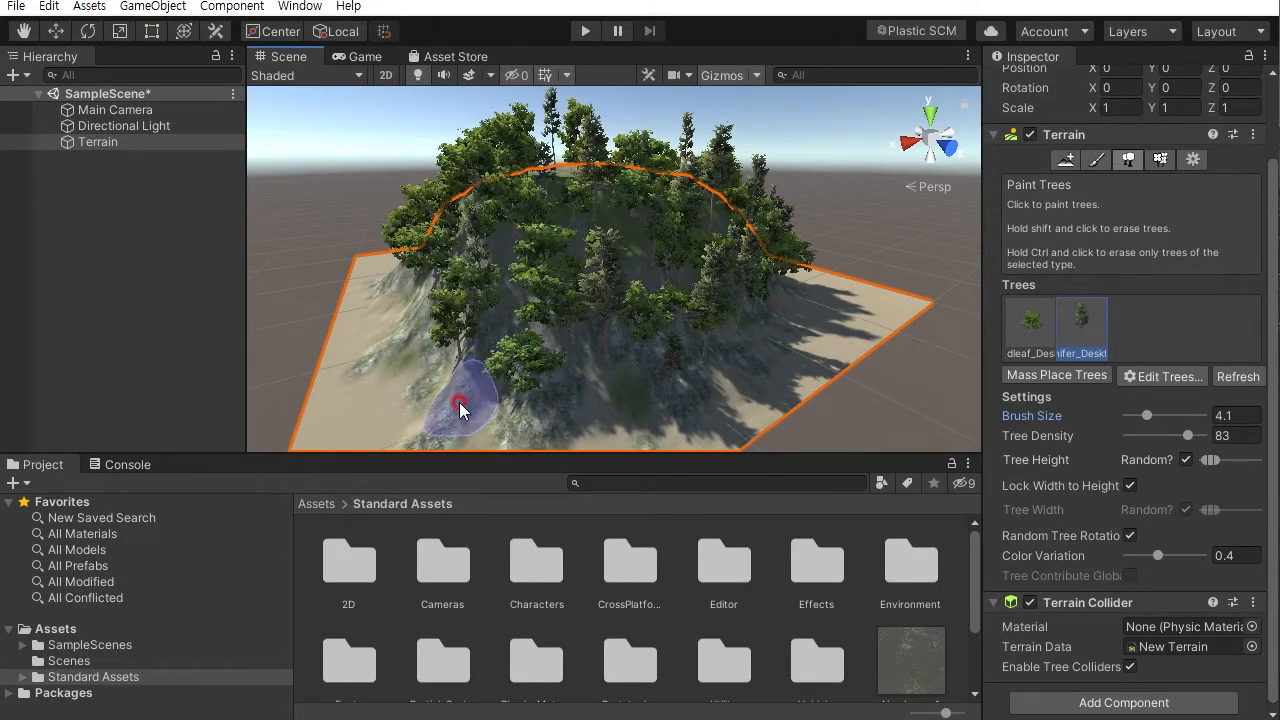
{"action": "mouse_move", "coordinate": [529, 414]}
{"action": "left_mouse_down", "text": "alt"}
{"action": "mouse_move", "coordinate": [538, 283]}
{"action": "mouse_move", "coordinate": [643, 310]}
{"action": "left_mouse_up", "text": "alt"}
{"action": "left_click", "coordinate": [631, 373]}
{"action": "left_click", "coordinate": [557, 403]}
{"action": "left_click", "coordinate": [563, 423]}
{"action": "left_click", "coordinate": [497, 249]}
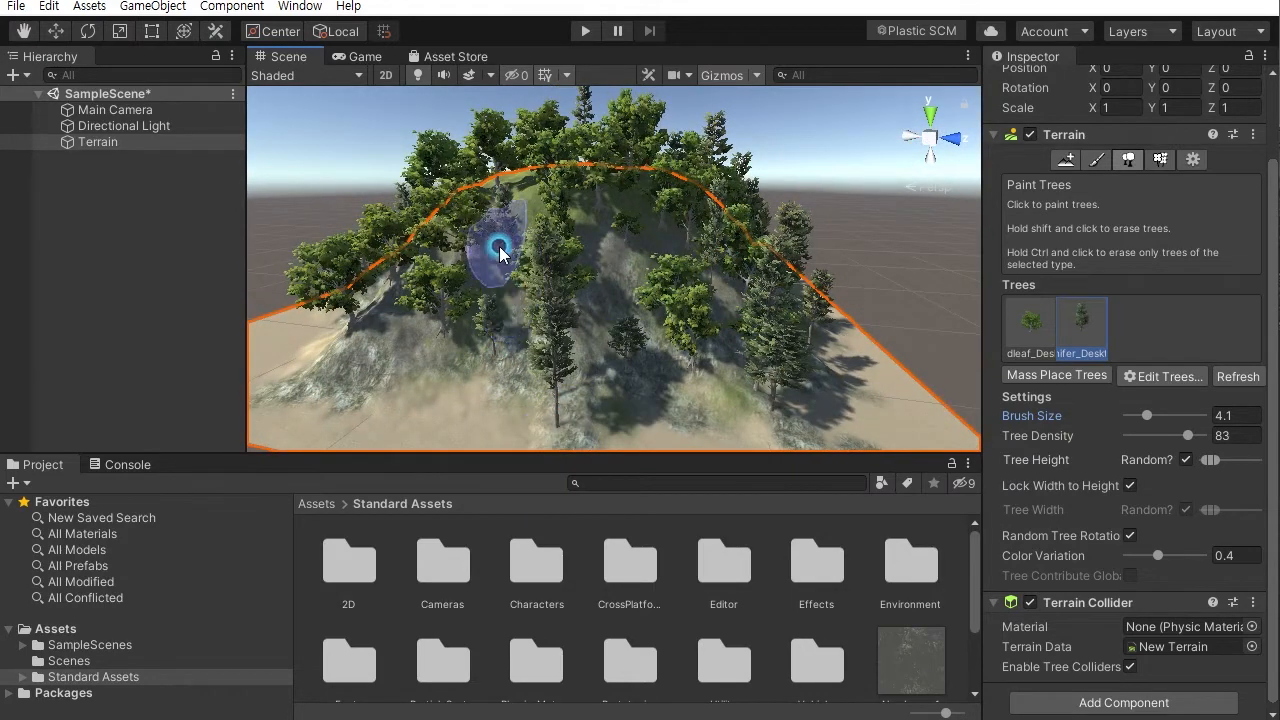
{"action": "left_click", "coordinate": [603, 259]}
{"action": "left_click", "coordinate": [599, 318]}
{"action": "mouse_move", "coordinate": [523, 357]}
{"action": "left_mouse_down", "text": "alt"}
{"action": "mouse_move", "coordinate": [560, 366]}
{"action": "mouse_move", "coordinate": [563, 306]}
{"action": "mouse_move", "coordinate": [586, 277]}
{"action": "mouse_move", "coordinate": [737, 271]}
{"action": "mouse_move", "coordinate": [745, 306]}
{"action": "mouse_move", "coordinate": [560, 222]}
{"action": "left_mouse_up", "text": "alt"}
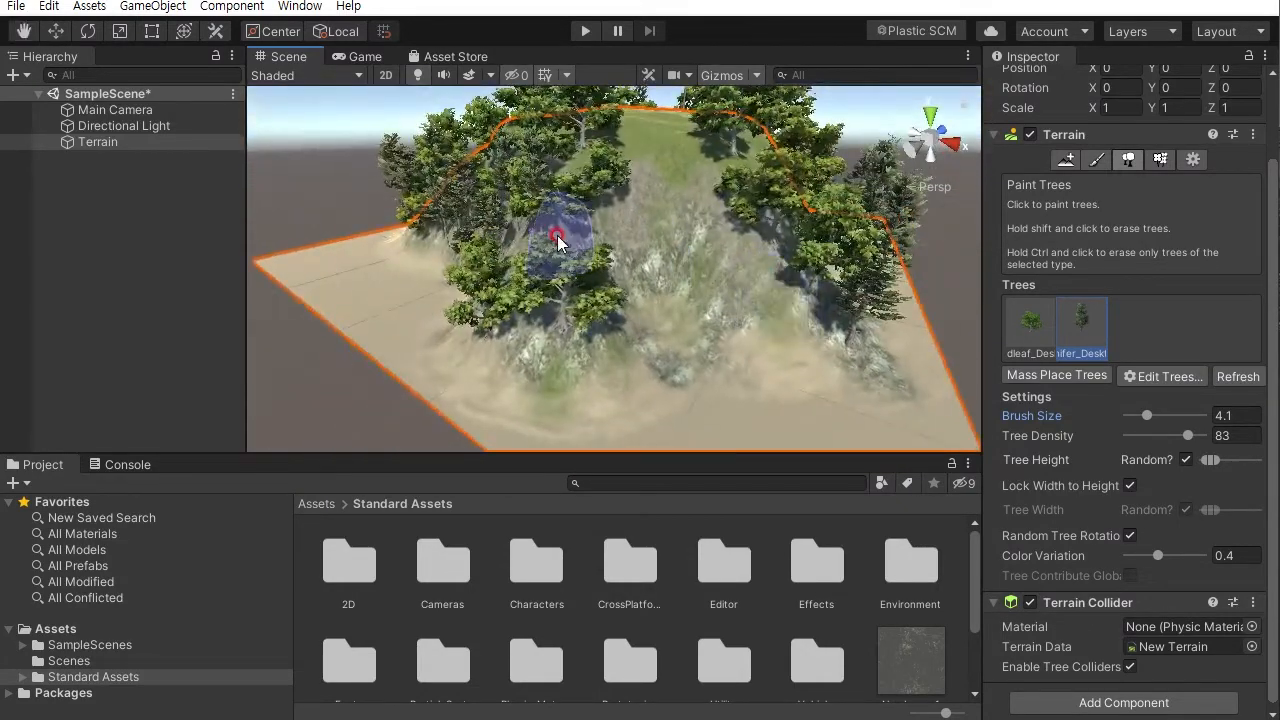
{"action": "mouse_move", "coordinate": [531, 376]}
{"action": "left_mouse_down"}
{"action": "mouse_move", "coordinate": [608, 251]}
{"action": "mouse_move", "coordinate": [597, 234]}
{"action": "mouse_move", "coordinate": [527, 261]}
{"action": "mouse_move", "coordinate": [563, 363]}
{"action": "left_mouse_up"}
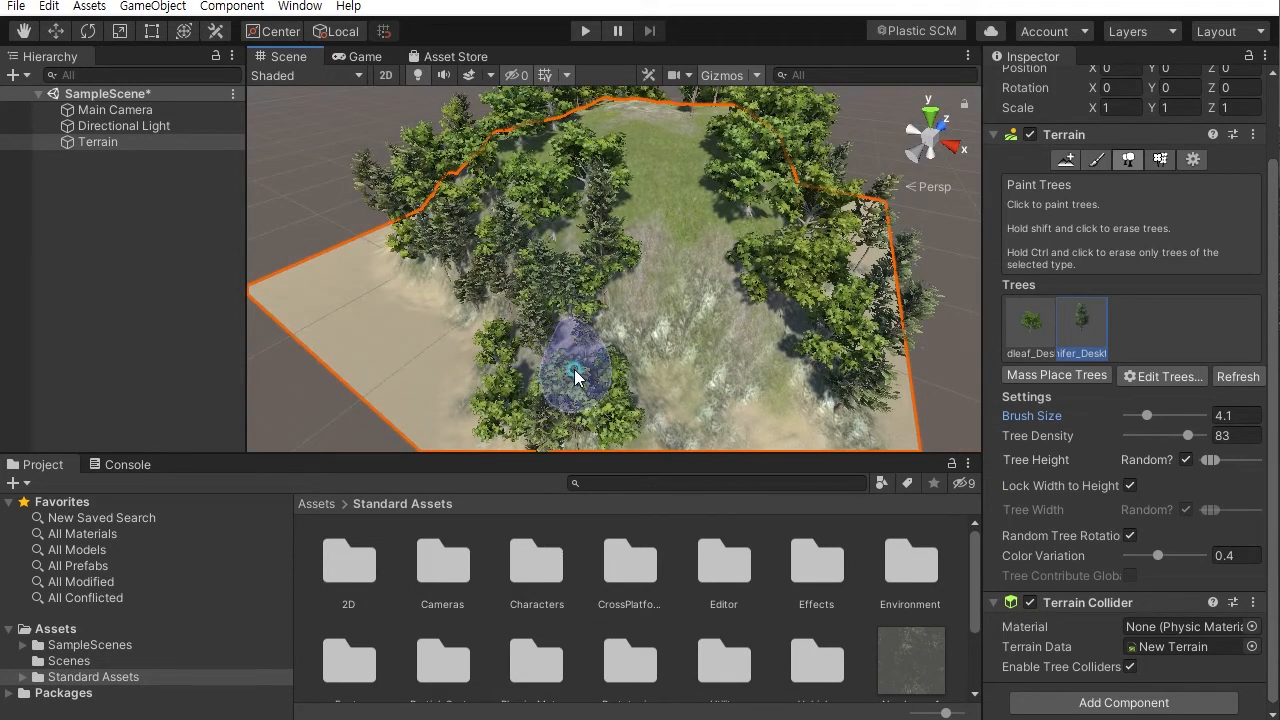
- Paint Conifer_Desktop trees across the grassy hilltop and the back slopes of the mountain
{"action": "mouse_move", "coordinate": [557, 363]}
{"action": "left_mouse_down", "text": "alt"}
{"action": "mouse_move", "coordinate": [651, 372]}
{"action": "mouse_move", "coordinate": [657, 309]}
{"action": "mouse_move", "coordinate": [537, 214]}
{"action": "left_mouse_up", "text": "alt"}
{"action": "left_click_drag", "start_coordinate": [628, 157], "coordinate": [450, 226], "text": "alt"}
{"action": "scroll", "coordinate": [600, 290], "scroll_direction": "up", "scroll_amount": 2}
{"action": "mouse_move", "coordinate": [615, 290]}
{"action": "middle_mouse_down"}
{"action": "mouse_move", "coordinate": [636, 324]}
{"action": "mouse_move", "coordinate": [631, 258]}
{"action": "mouse_move", "coordinate": [621, 346]}
{"action": "middle_mouse_up"}
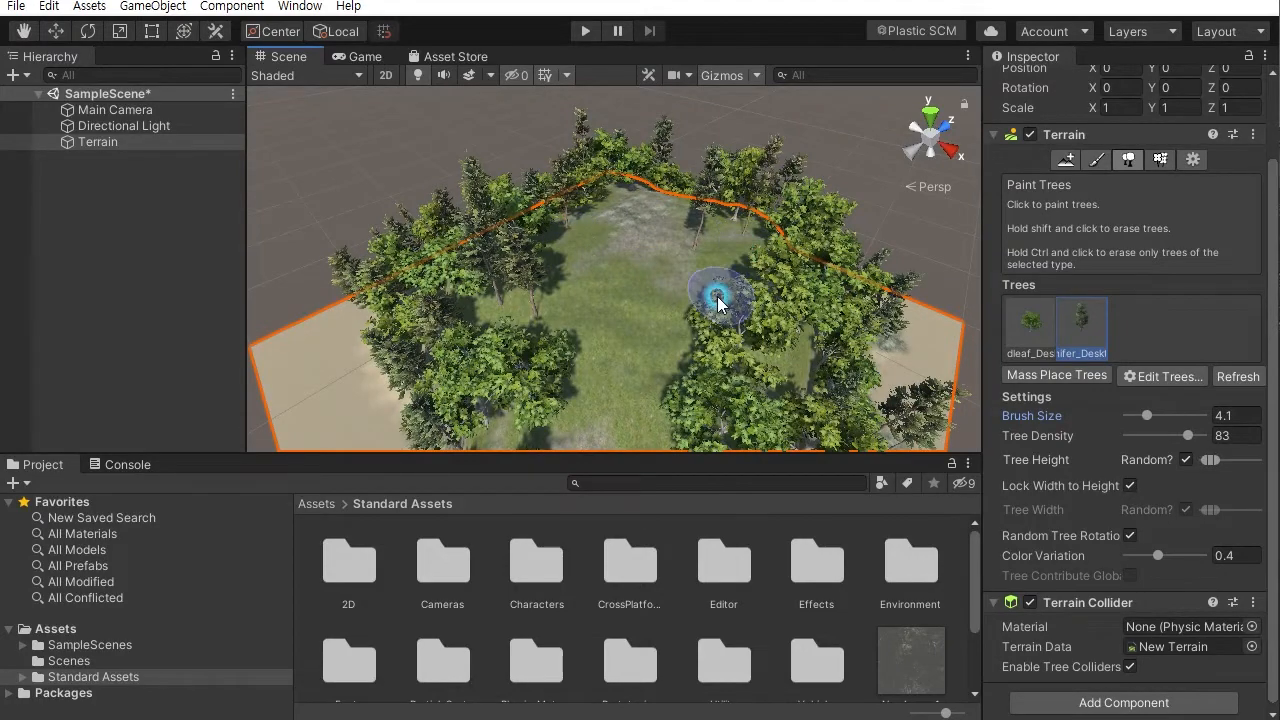
{"action": "mouse_move", "coordinate": [726, 266]}
{"action": "left_mouse_down", "text": "alt"}
{"action": "mouse_move", "coordinate": [602, 320]}
{"action": "mouse_move", "coordinate": [523, 400]}
{"action": "mouse_move", "coordinate": [697, 221]}
{"action": "left_mouse_up", "text": "alt"}
{"action": "left_click", "coordinate": [485, 346]}
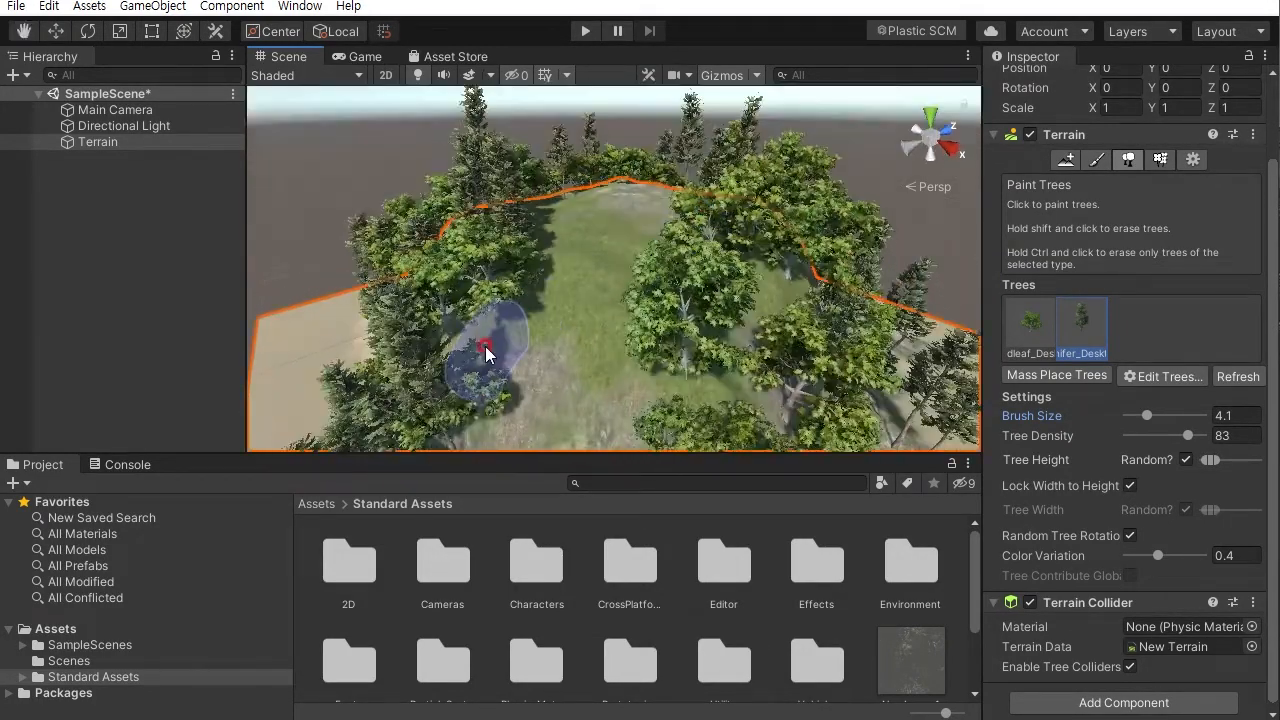
{"action": "mouse_move", "coordinate": [511, 366]}
{"action": "left_mouse_down", "text": "alt"}
{"action": "mouse_move", "coordinate": [714, 177]}
{"action": "mouse_move", "coordinate": [648, 280]}
{"action": "left_mouse_up", "text": "alt"}
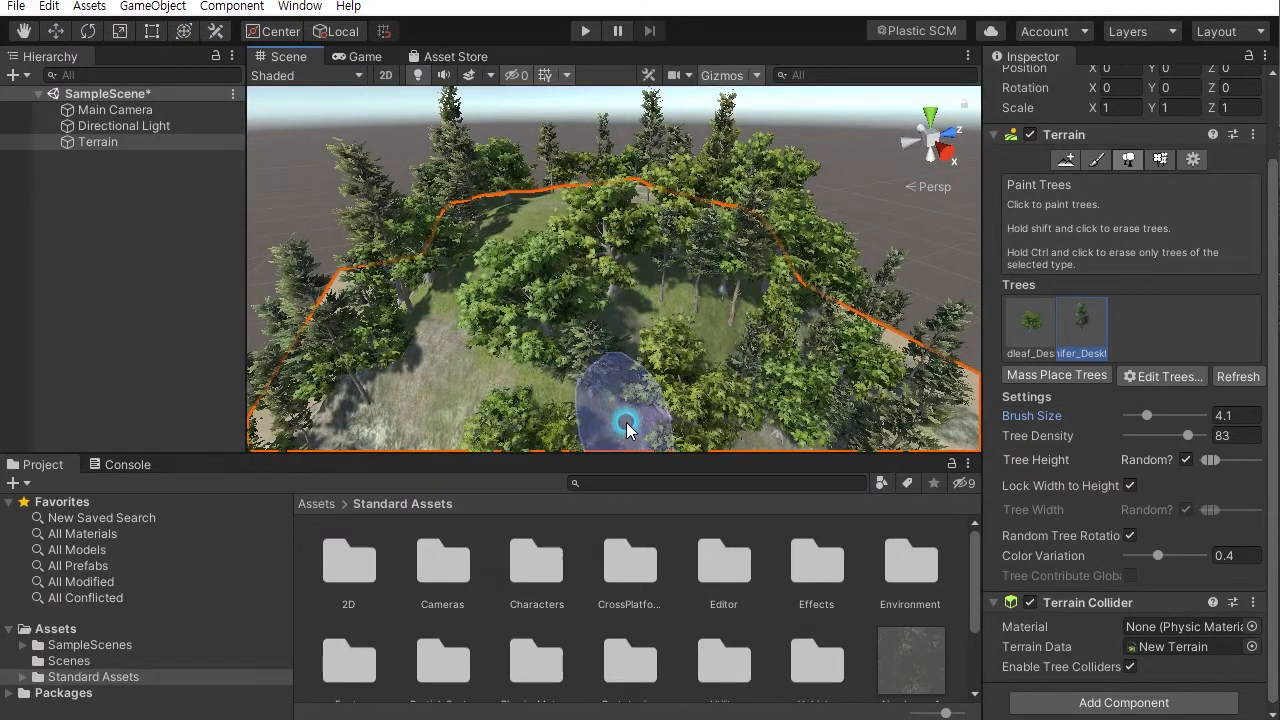
{"action": "right_click_drag", "start_coordinate": [626, 366], "coordinate": [647, 204], "text": "alt"}
{"action": "left_click_drag", "start_coordinate": [647, 204], "coordinate": [732, 110], "text": "alt"}
{"action": "right_click_drag", "start_coordinate": [732, 110], "coordinate": [662, 285], "text": "alt"}
{"action": "left_click_drag", "start_coordinate": [662, 285], "coordinate": [530, 335], "text": "alt"}
{"action": "left_click_drag", "start_coordinate": [740, 328], "coordinate": [494, 357], "text": "alt"}
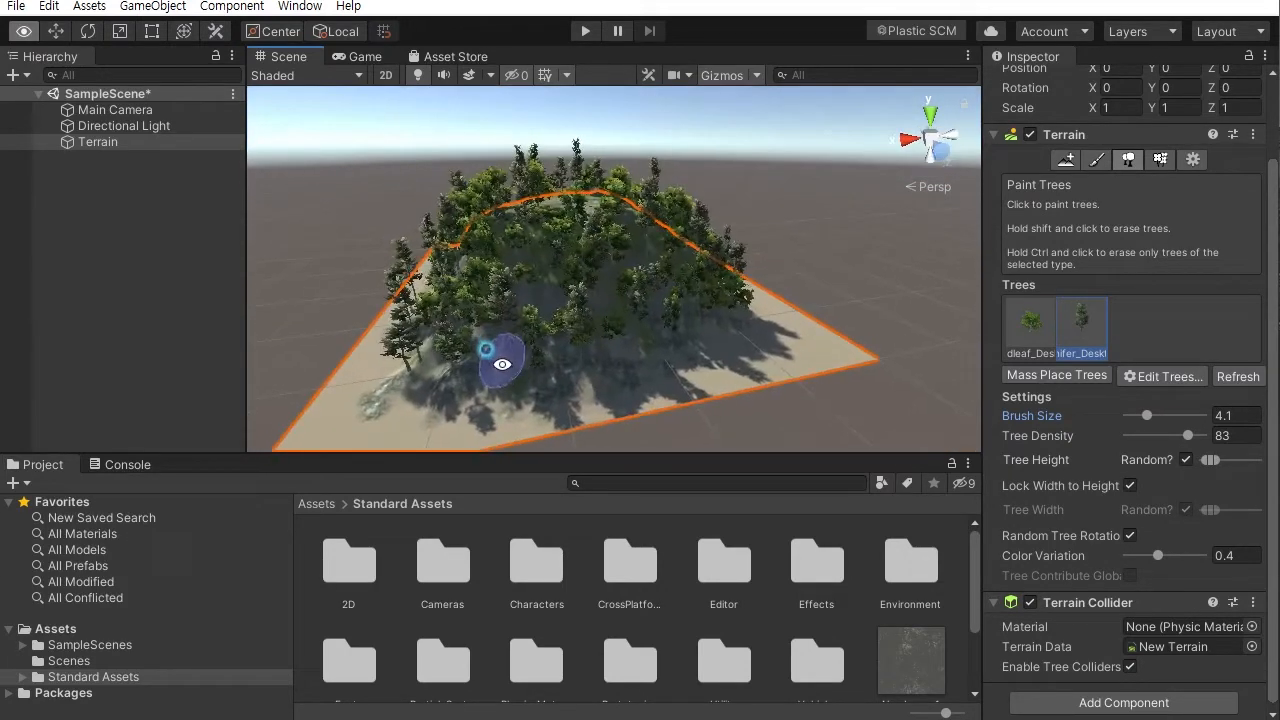
{"action": "left_click_drag", "start_coordinate": [571, 229], "coordinate": [573, 325], "text": "alt"}
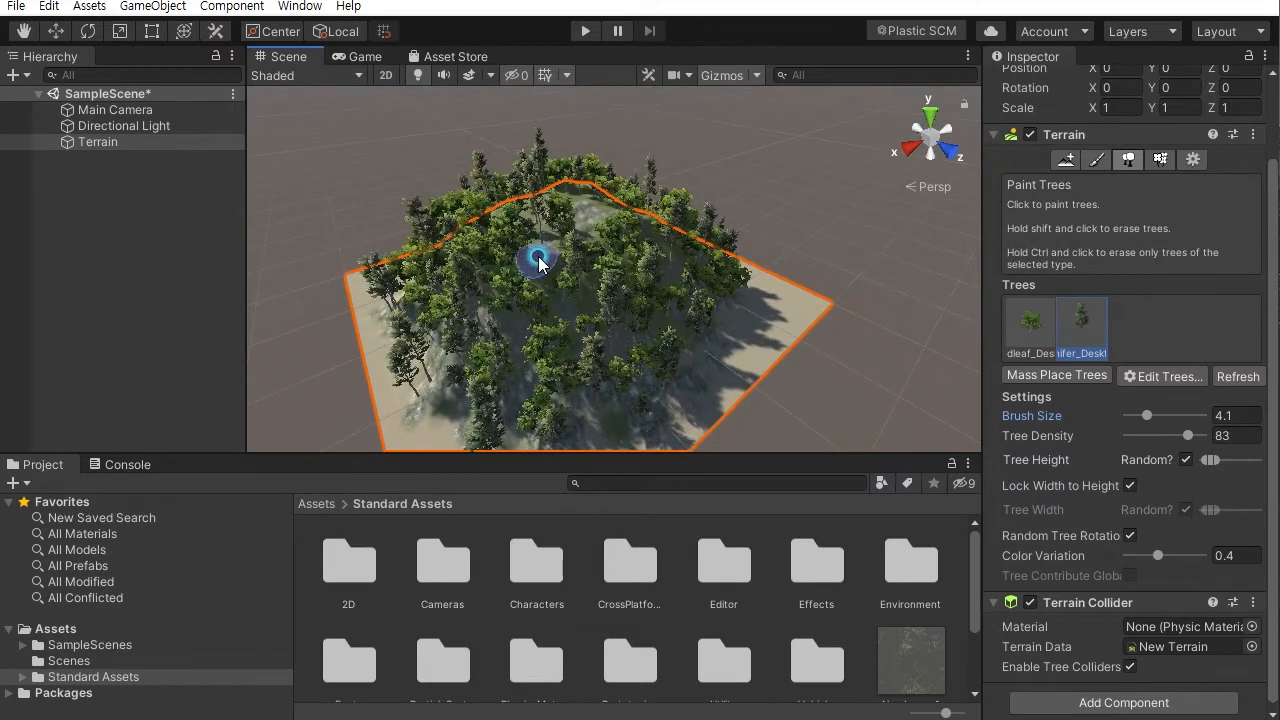
- Add Conifer_Desktop trees to the remaining open ground around the summit
{"action": "mouse_move", "coordinate": [618, 268]}
{"action": "left_mouse_down", "text": "alt"}
{"action": "mouse_move", "coordinate": [443, 349]}
{"action": "mouse_move", "coordinate": [500, 249]}
{"action": "mouse_move", "coordinate": [680, 246]}
{"action": "mouse_move", "coordinate": [638, 262]}
{"action": "left_mouse_up", "text": "alt"}
{"action": "scroll", "coordinate": [638, 262], "scroll_direction": "up", "scroll_amount": 4}
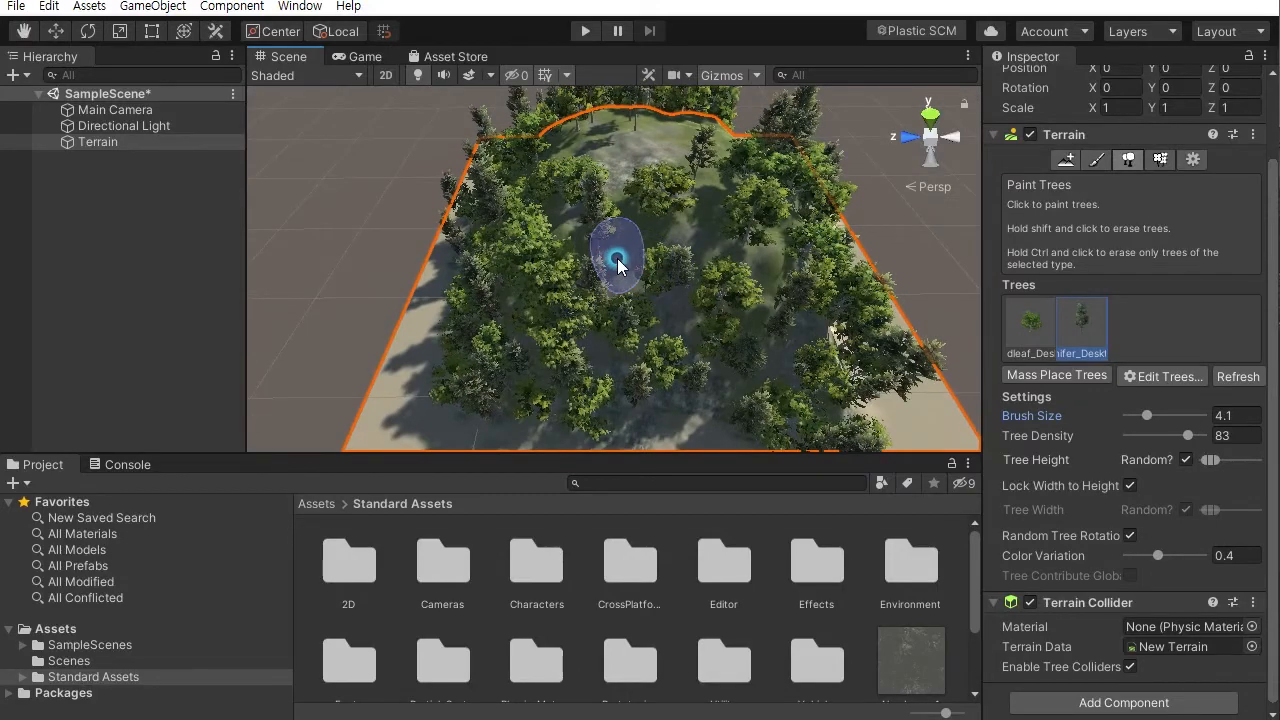
{"action": "left_click_drag", "start_coordinate": [763, 278], "coordinate": [571, 266], "text": "alt"}
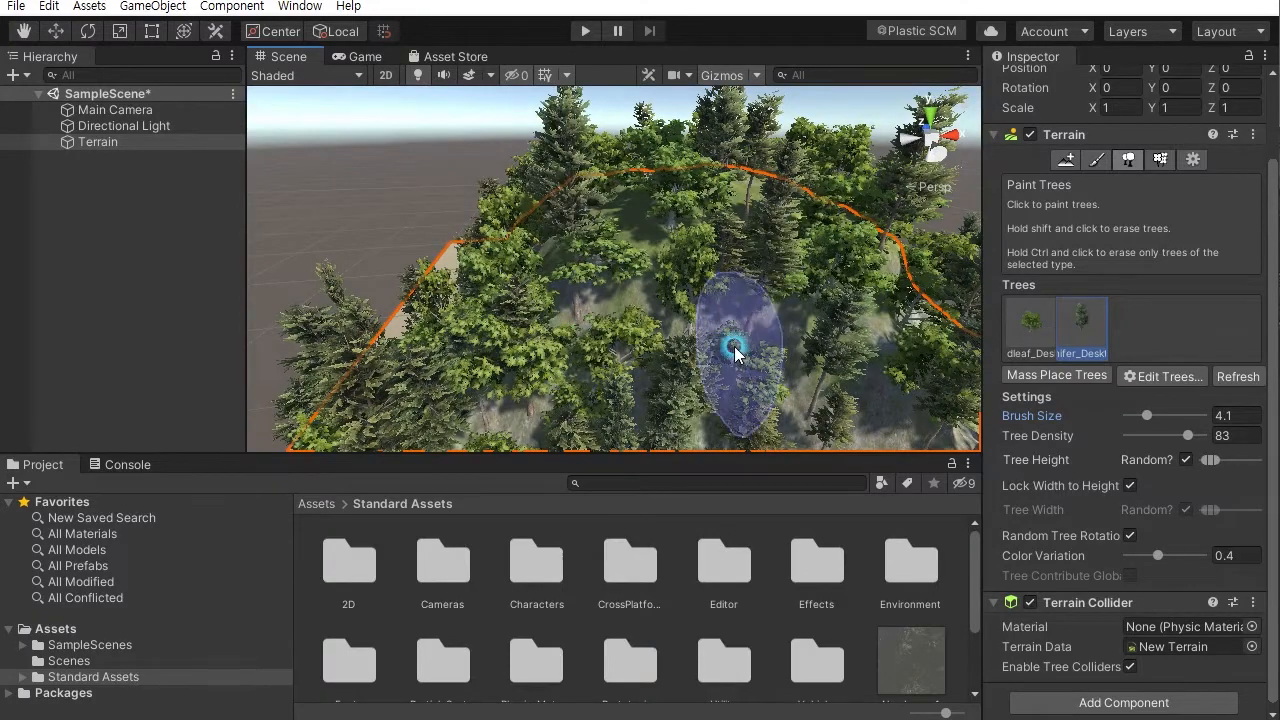
{"action": "scroll", "coordinate": [741, 345], "scroll_direction": "down", "scroll_amount": 3}
{"action": "left_click_drag", "start_coordinate": [686, 291], "coordinate": [394, 257], "text": "alt"}
{"action": "scroll", "coordinate": [588, 266], "scroll_direction": "down", "scroll_amount": 3}
{"action": "left_click_drag", "start_coordinate": [588, 266], "coordinate": [694, 289], "text": "alt"}
{"action": "right_click_drag", "start_coordinate": [775, 502], "coordinate": [914, 558], "text": "alt"}
{"action": "left_click", "coordinate": [705, 297]}
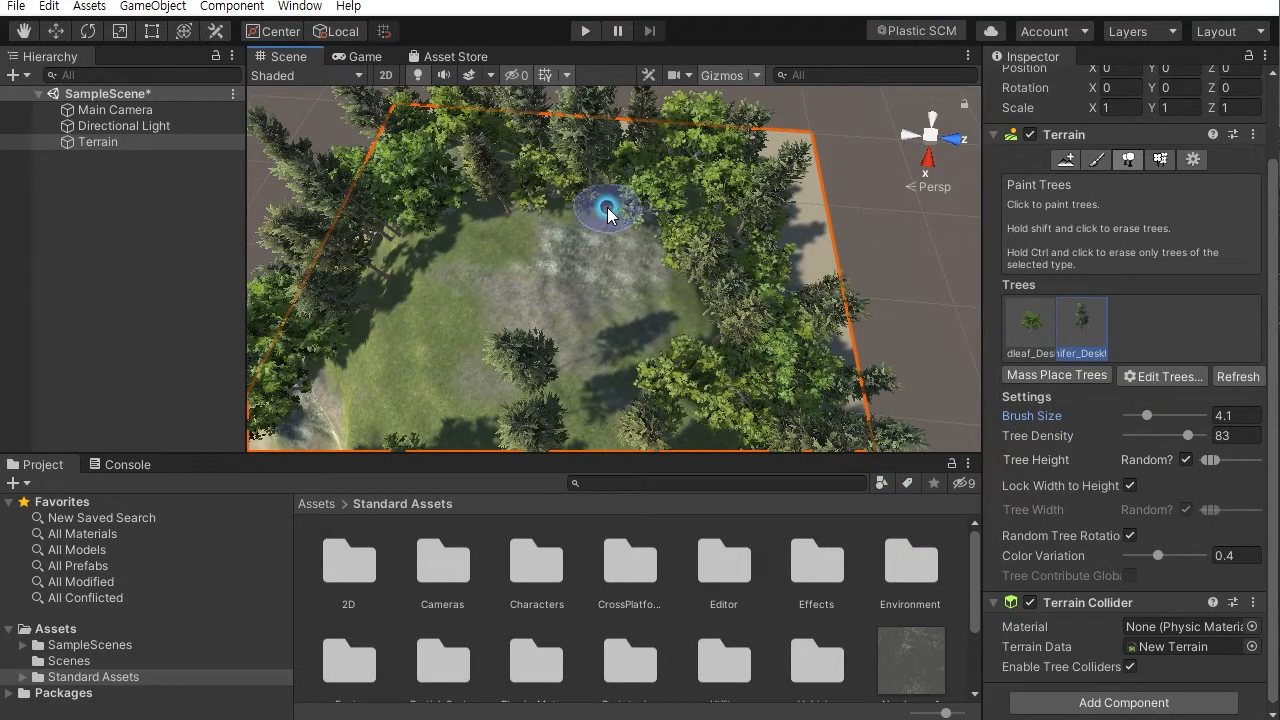
- Fill the gaps on the mountain's right slope with more Conifer_Desktop trees
{"action": "left_click_drag", "start_coordinate": [620, 218], "coordinate": [690, 215], "text": "alt"}
{"action": "right_click_drag", "start_coordinate": [690, 215], "coordinate": [660, 270], "text": "alt"}
{"action": "left_click_drag", "start_coordinate": [660, 270], "coordinate": [730, 161], "text": "alt"}
{"action": "right_click_drag", "start_coordinate": [730, 161], "coordinate": [703, 198], "text": "alt"}
{"action": "left_click_drag", "start_coordinate": [703, 198], "coordinate": [798, 211], "text": "alt"}
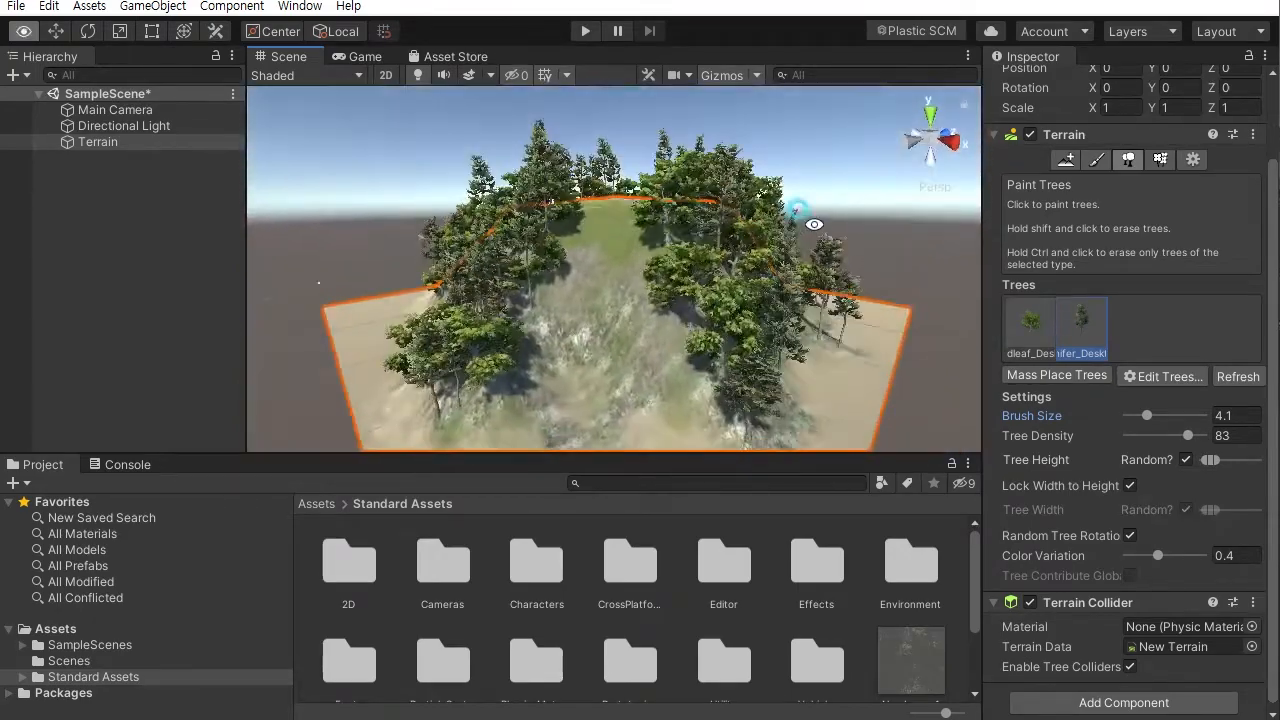
{"action": "right_click_drag", "start_coordinate": [798, 211], "coordinate": [859, 386], "text": "alt"}
{"action": "mouse_move", "coordinate": [720, 297]}
{"action": "left_mouse_down", "text": "alt"}
{"action": "mouse_move", "coordinate": [851, 284]}
{"action": "mouse_move", "coordinate": [745, 294]}
{"action": "left_mouse_up", "text": "alt"}
{"action": "right_click_drag", "start_coordinate": [745, 294], "coordinate": [721, 189], "text": "alt"}
{"action": "left_click_drag", "start_coordinate": [738, 285], "coordinate": [760, 320], "text": "alt"}
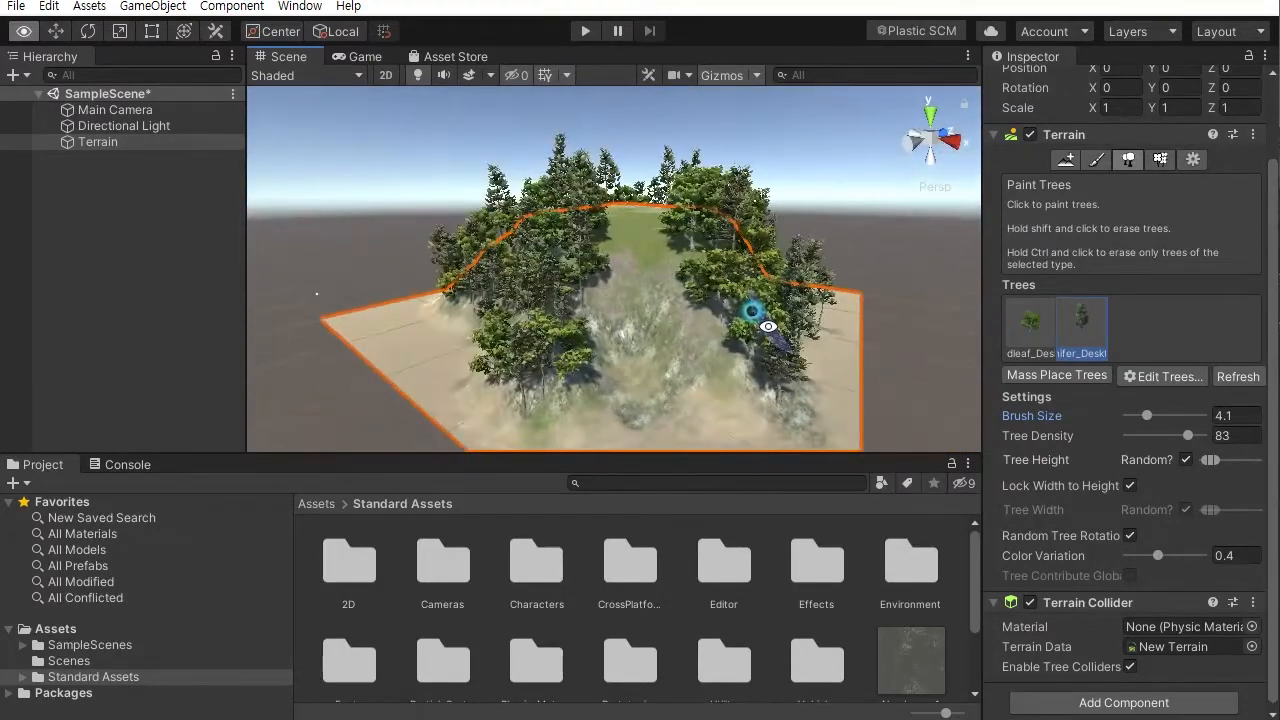
{"action": "right_click_drag", "start_coordinate": [760, 320], "coordinate": [784, 392], "text": "alt"}
{"action": "left_click_drag", "start_coordinate": [735, 335], "coordinate": [681, 338], "text": "alt"}
{"action": "mouse_move", "coordinate": [681, 338]}
{"action": "right_mouse_down", "text": "alt"}
{"action": "mouse_move", "coordinate": [736, 363]}
{"action": "mouse_move", "coordinate": [757, 351]}
{"action": "mouse_move", "coordinate": [729, 357]}
{"action": "mouse_move", "coordinate": [790, 375]}
{"action": "right_mouse_up", "text": "alt"}
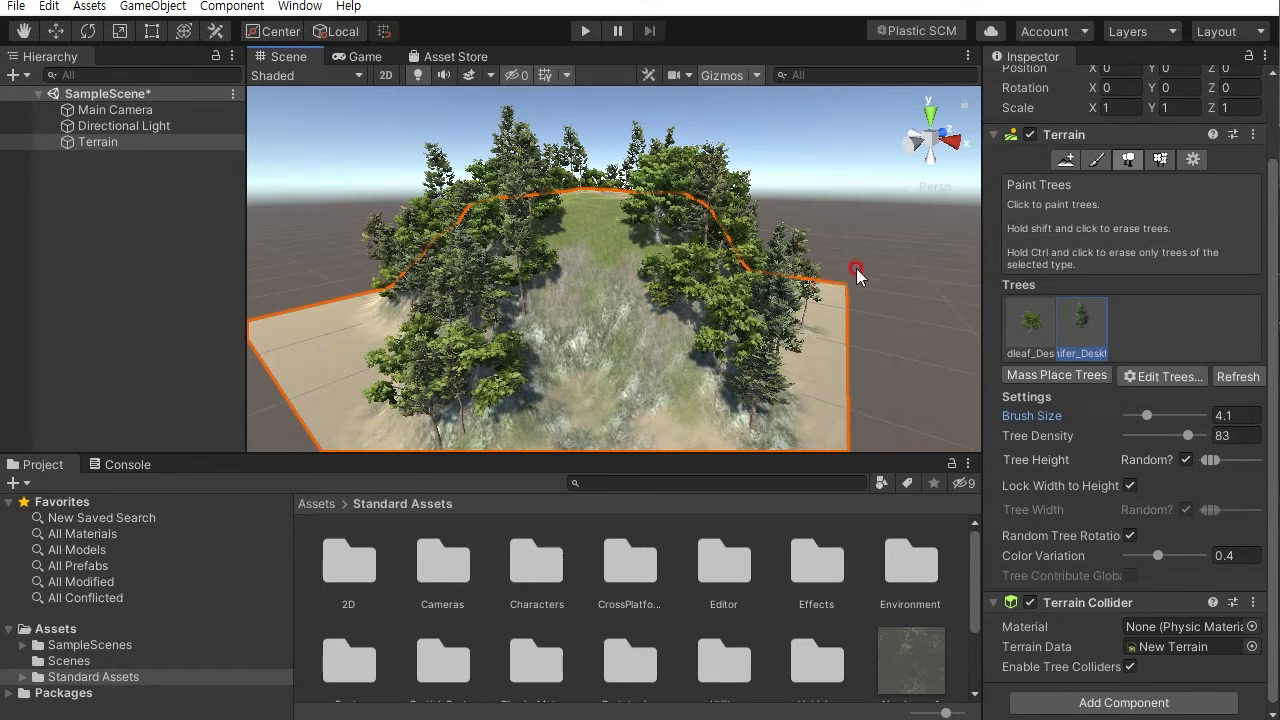
- Deselect the terrain and save the scene
{"action": "left_click", "coordinate": [900, 251]}
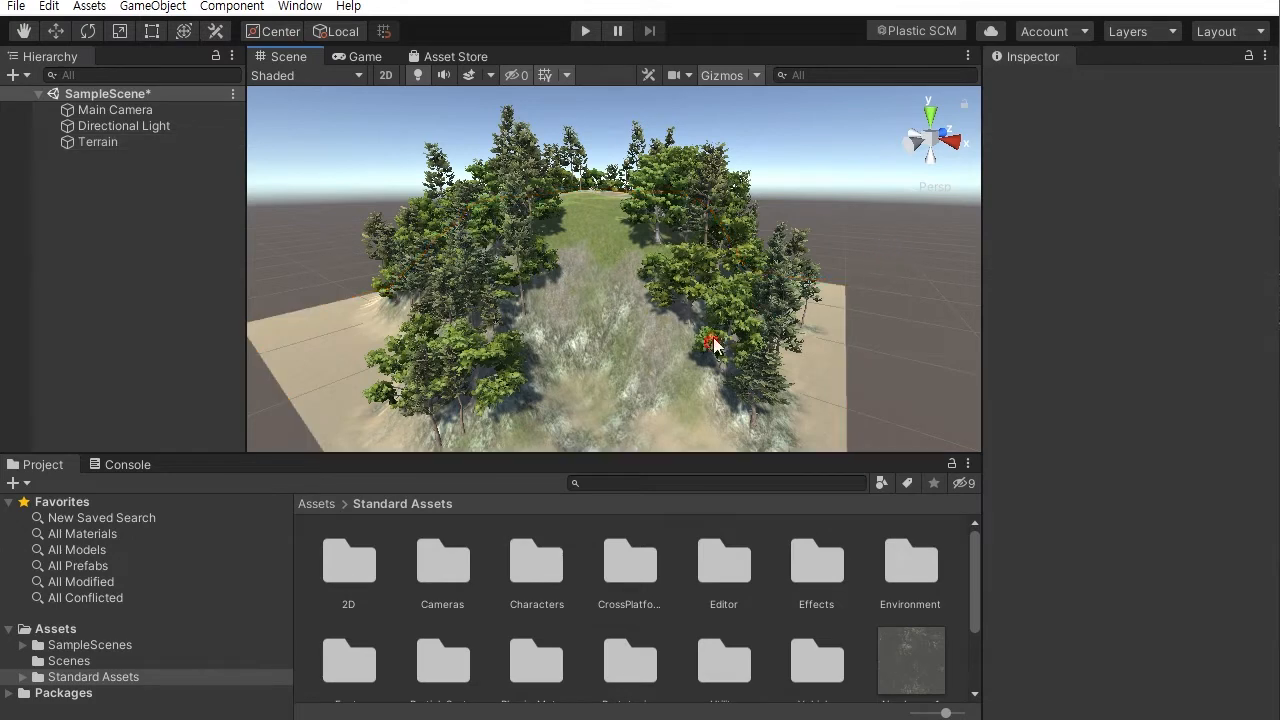
{"action": "left_click", "coordinate": [16, 6]}
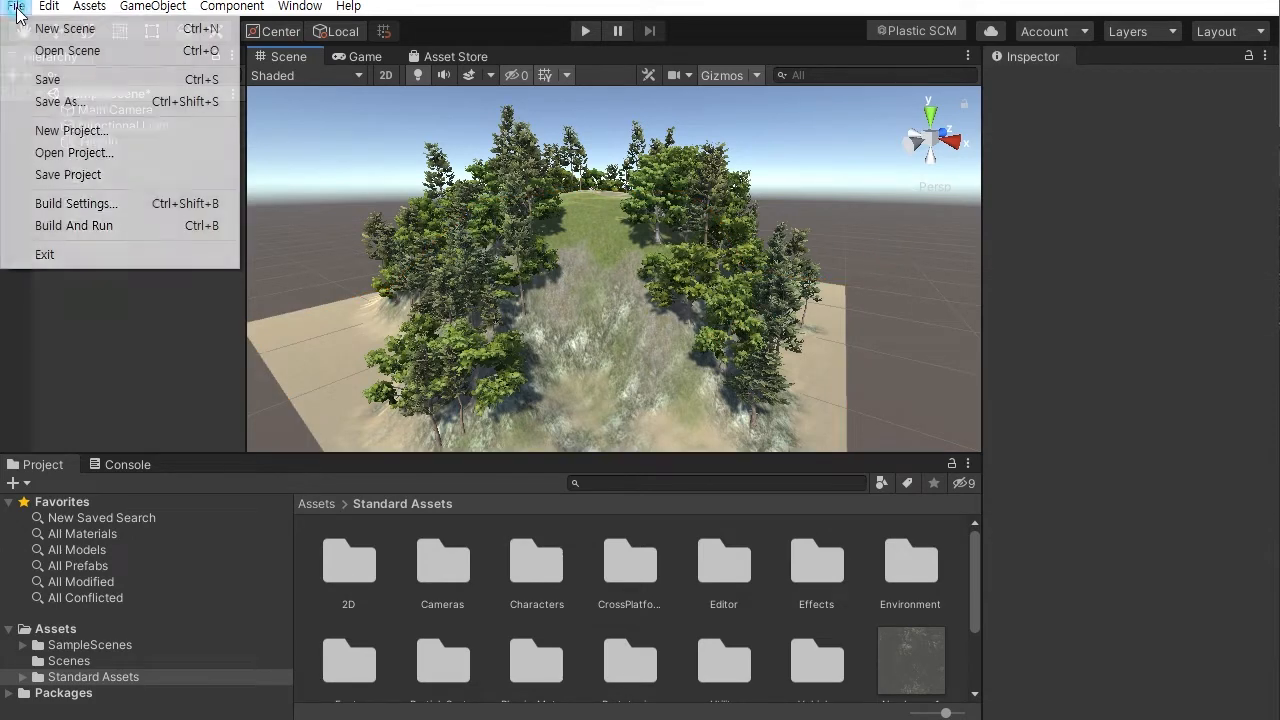
{"action": "left_click", "coordinate": [50, 80]}
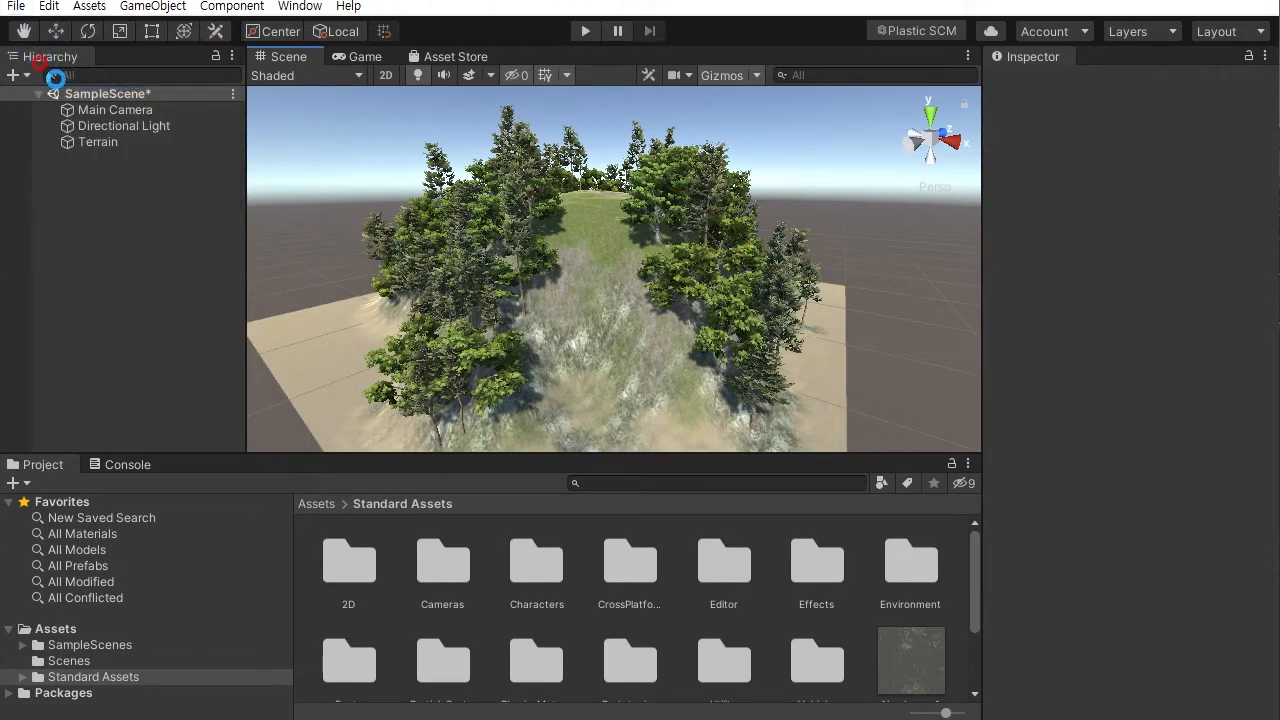
{"action": "left_click", "coordinate": [55, 76]}
{"action": "left_click", "coordinate": [361, 186]}
- Switch to File Explorer and locate the DETAILED - Medieval Village Demo.unitypackage file
{"action": "key", "text": "alt+Tab"}
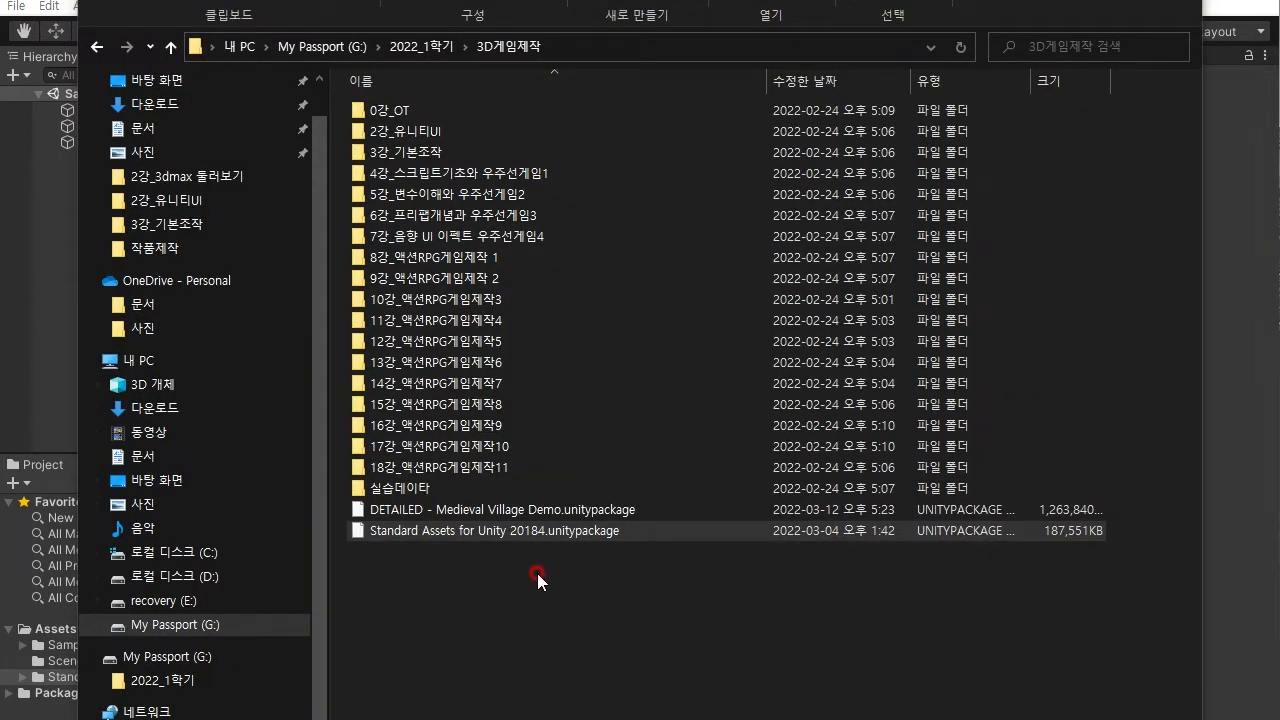
{"action": "left_click", "coordinate": [389, 509]}
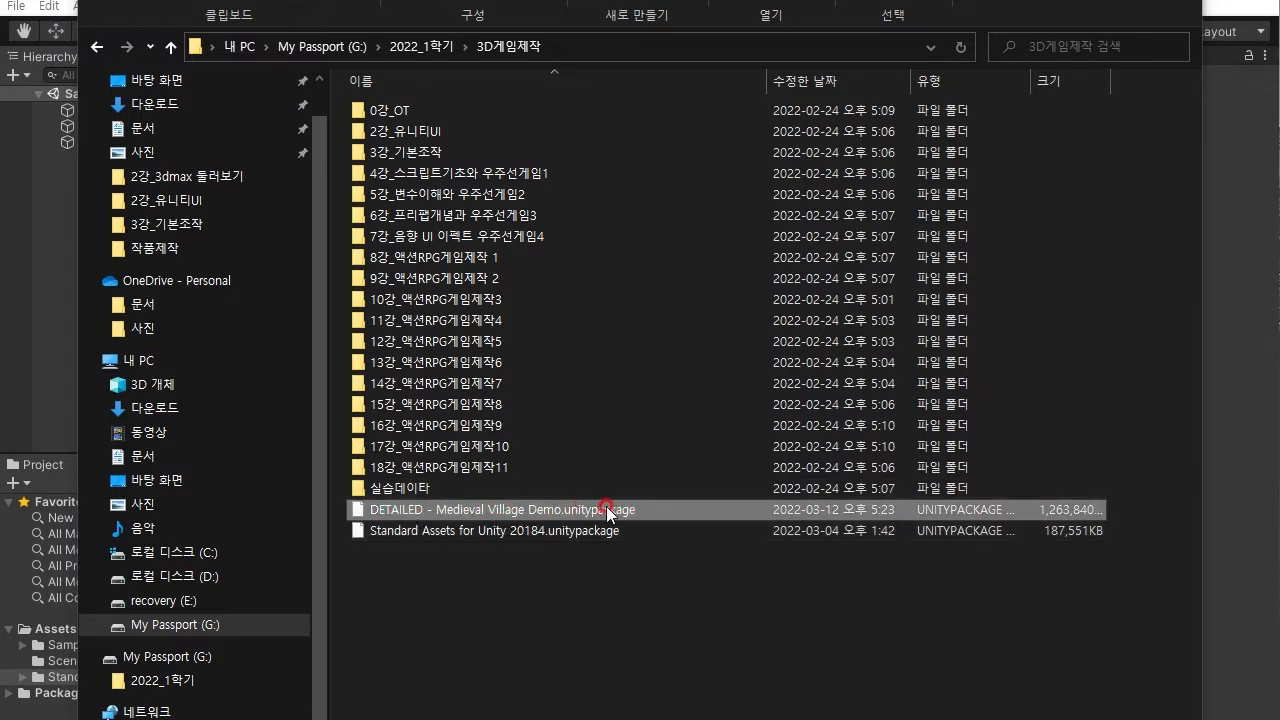
{"action": "left_click", "coordinate": [526, 526], "text": "shift"}
{"action": "left_click", "coordinate": [468, 512]}
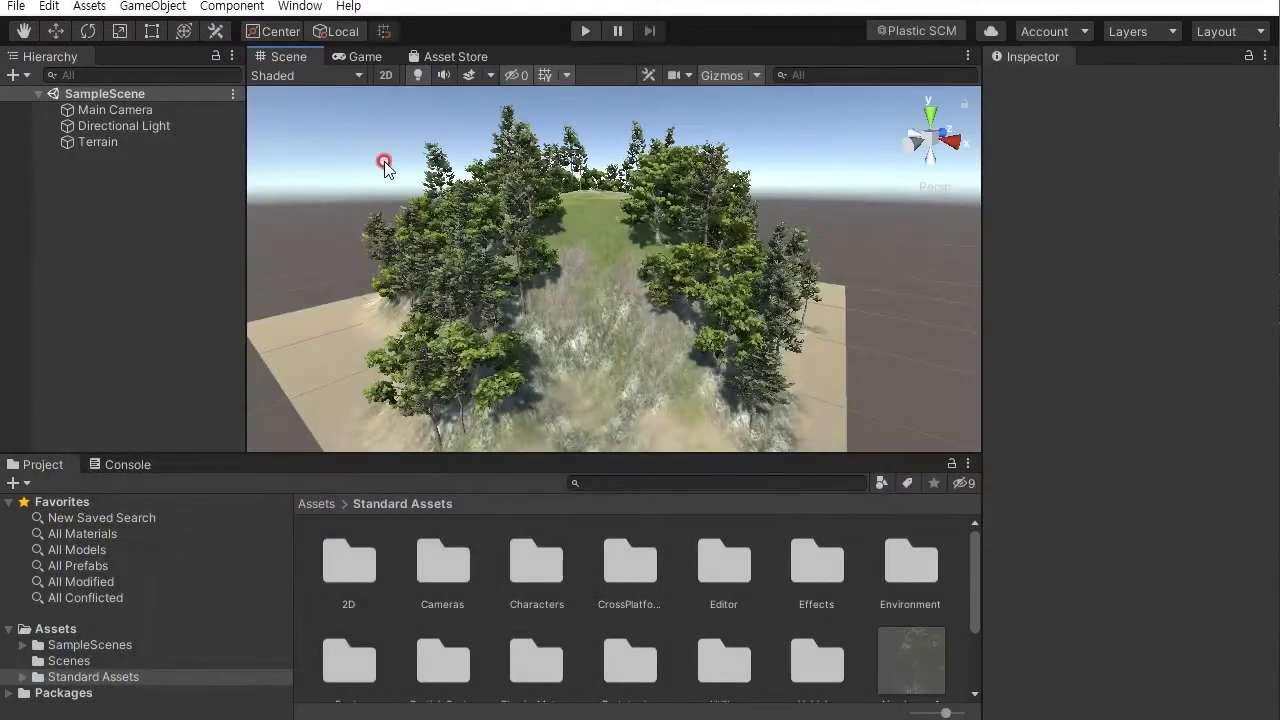
- Import the custom package DETAILED - Medieval Village Demo.unitypackage with all its assets
{"action": "left_click", "coordinate": [89, 6]}
{"action": "mouse_move", "coordinate": [151, 248]}
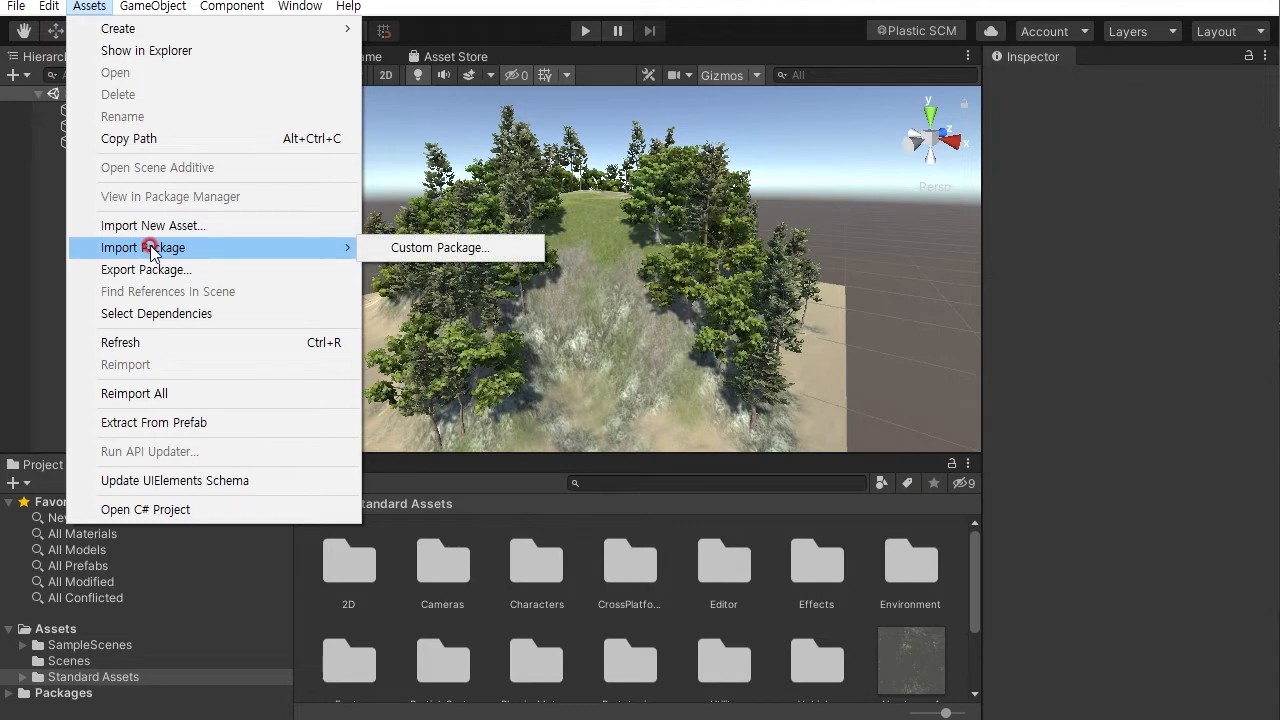
{"action": "left_click", "coordinate": [399, 248]}
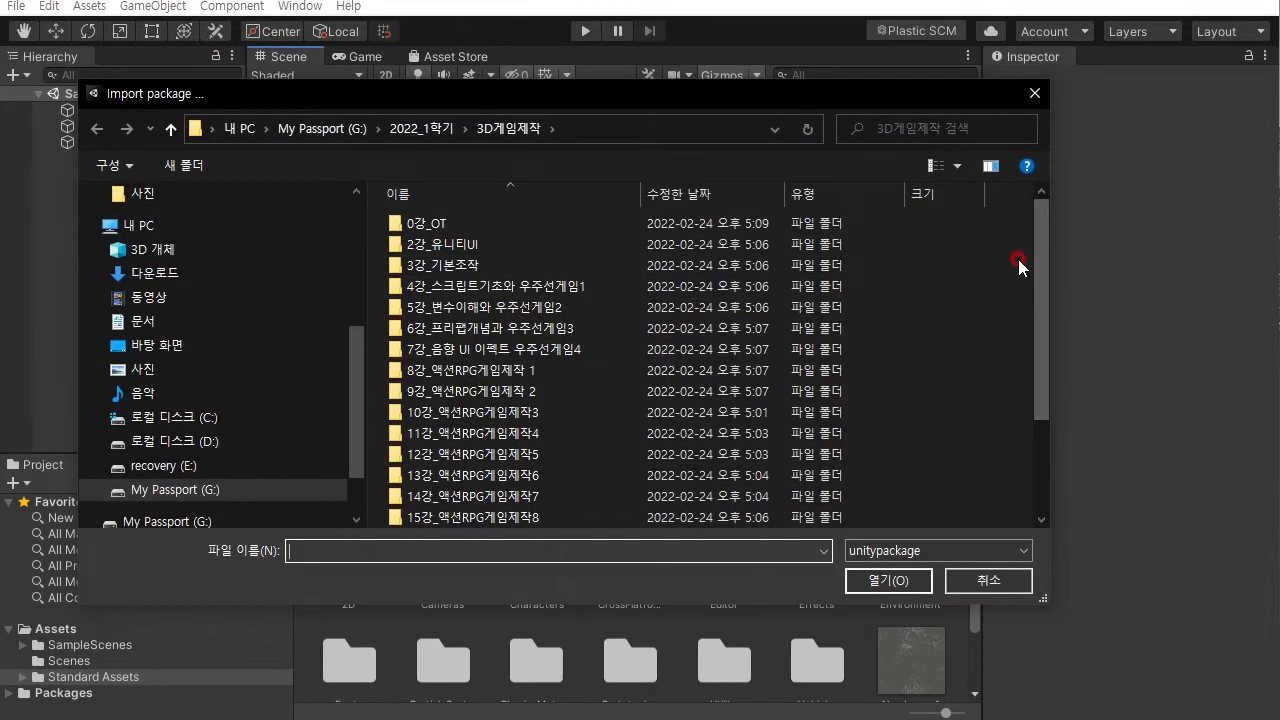
{"action": "scroll", "coordinate": [1034, 318], "scroll_direction": "down", "scroll_amount": 2}
{"action": "left_click", "coordinate": [526, 497]}
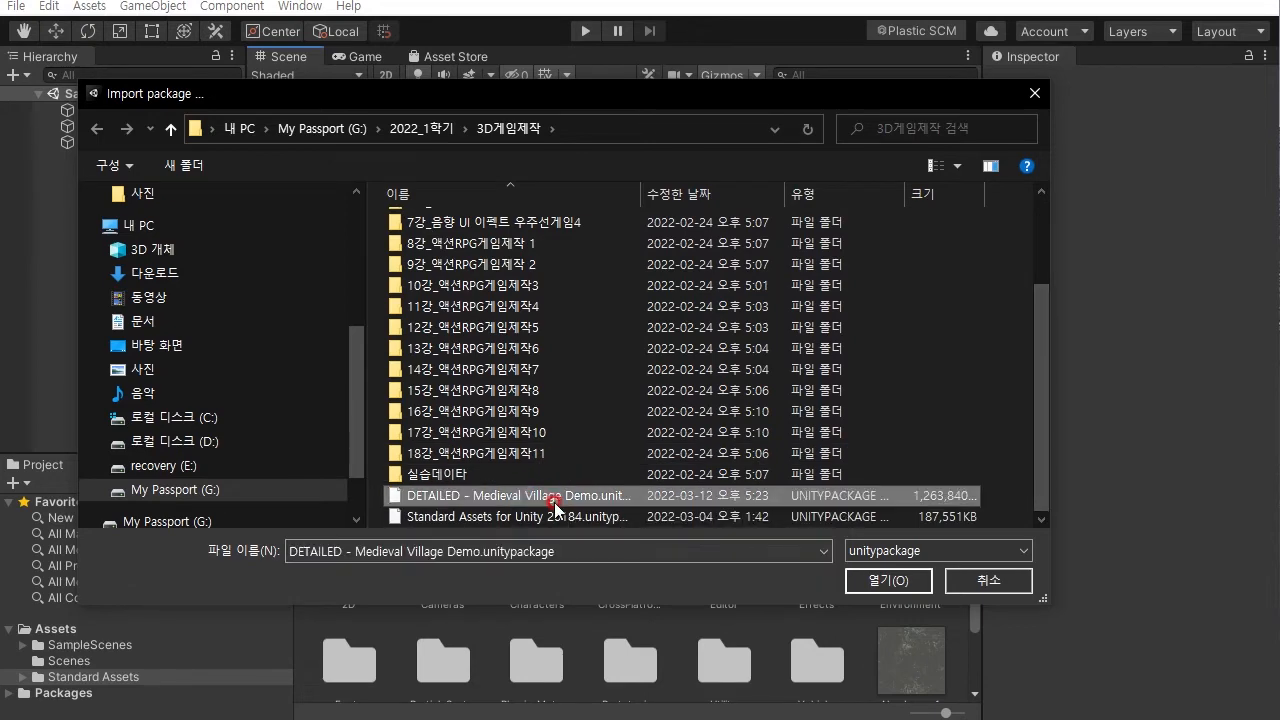
{"action": "left_click", "coordinate": [886, 581]}
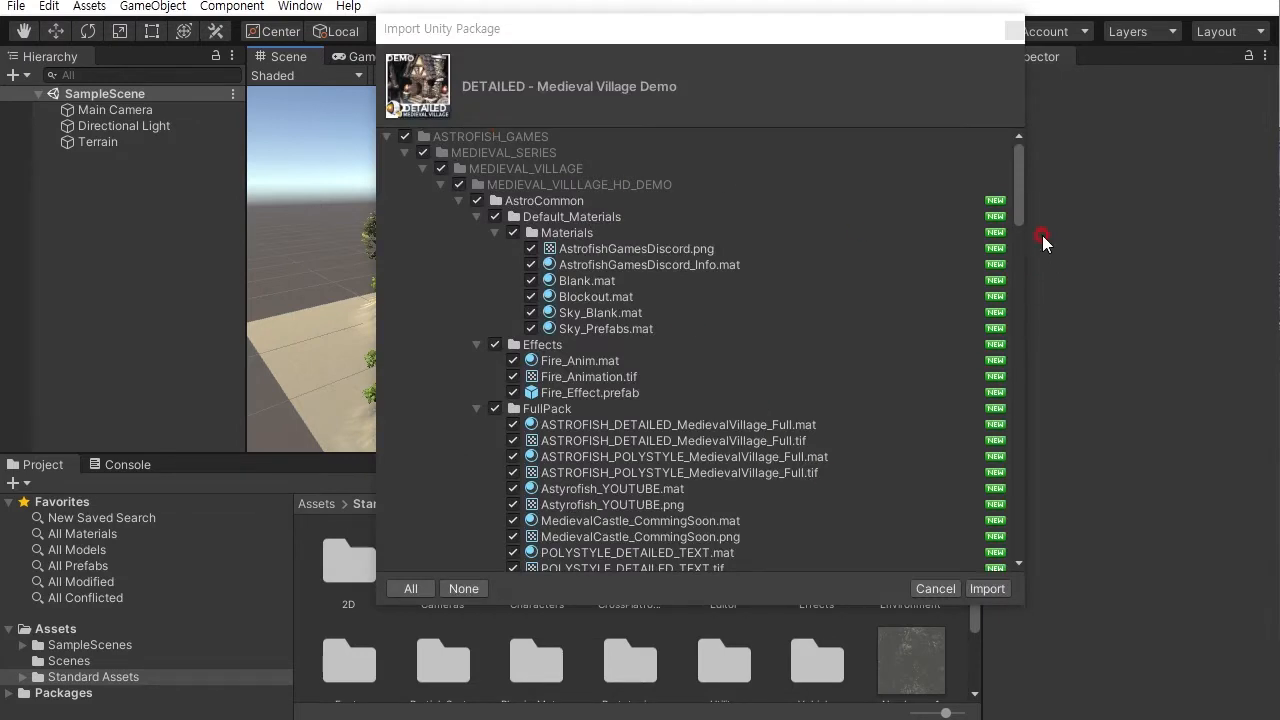
{"action": "left_click_drag", "start_coordinate": [1018, 196], "coordinate": [1018, 240]}
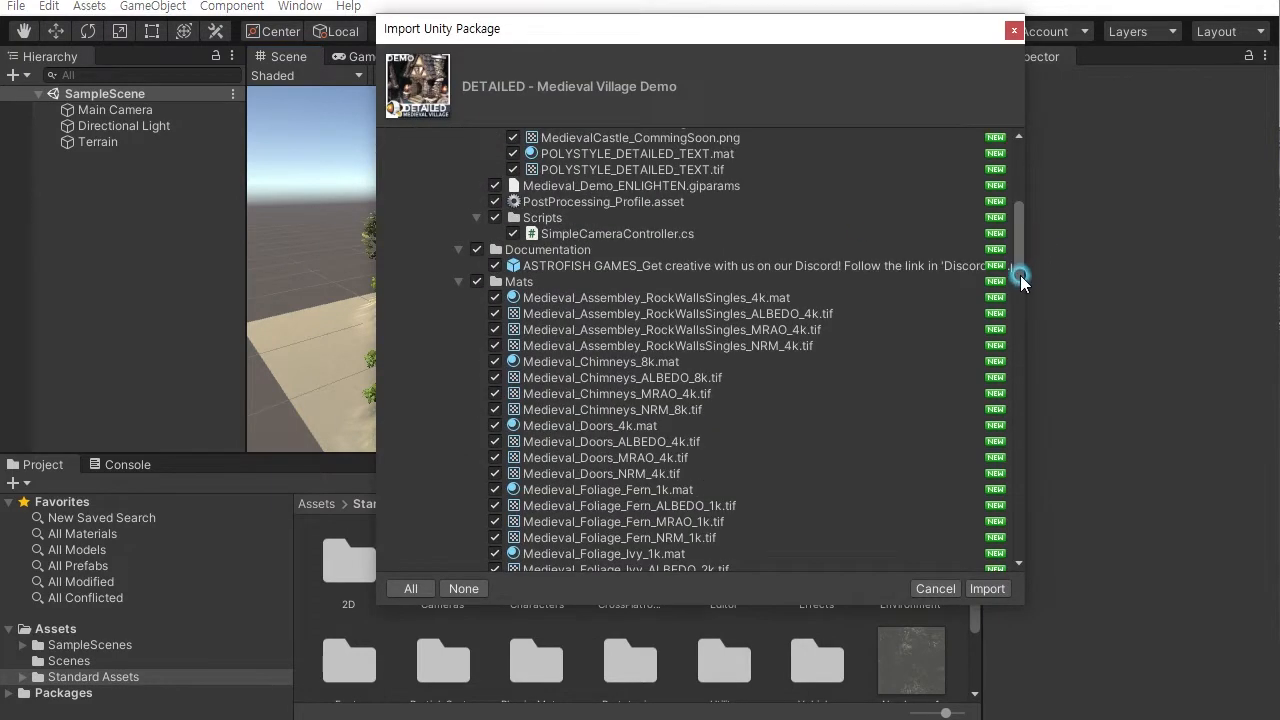
{"action": "left_click", "coordinate": [992, 589]}
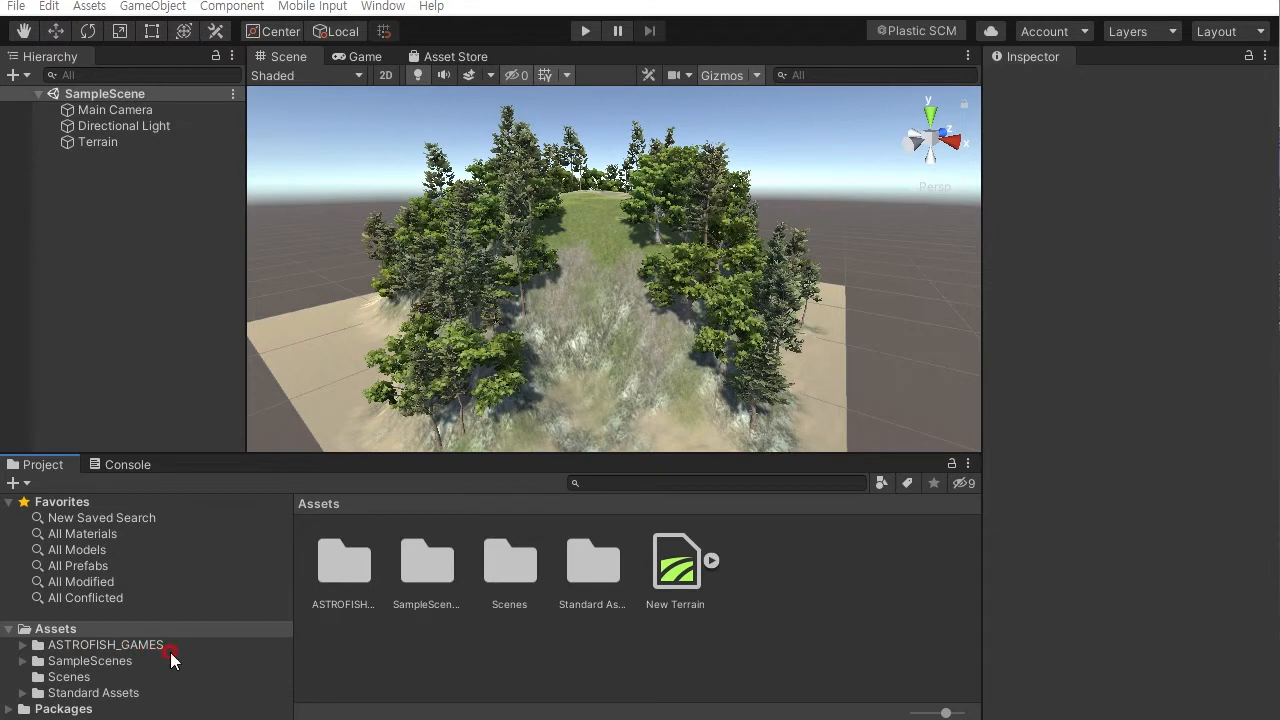
- Browse into the ASTROFISH_GAMES, MEDIEVAL_SERIES and MEDIEVAL_VILLAGE asset folders
{"action": "left_click", "coordinate": [118, 645]}
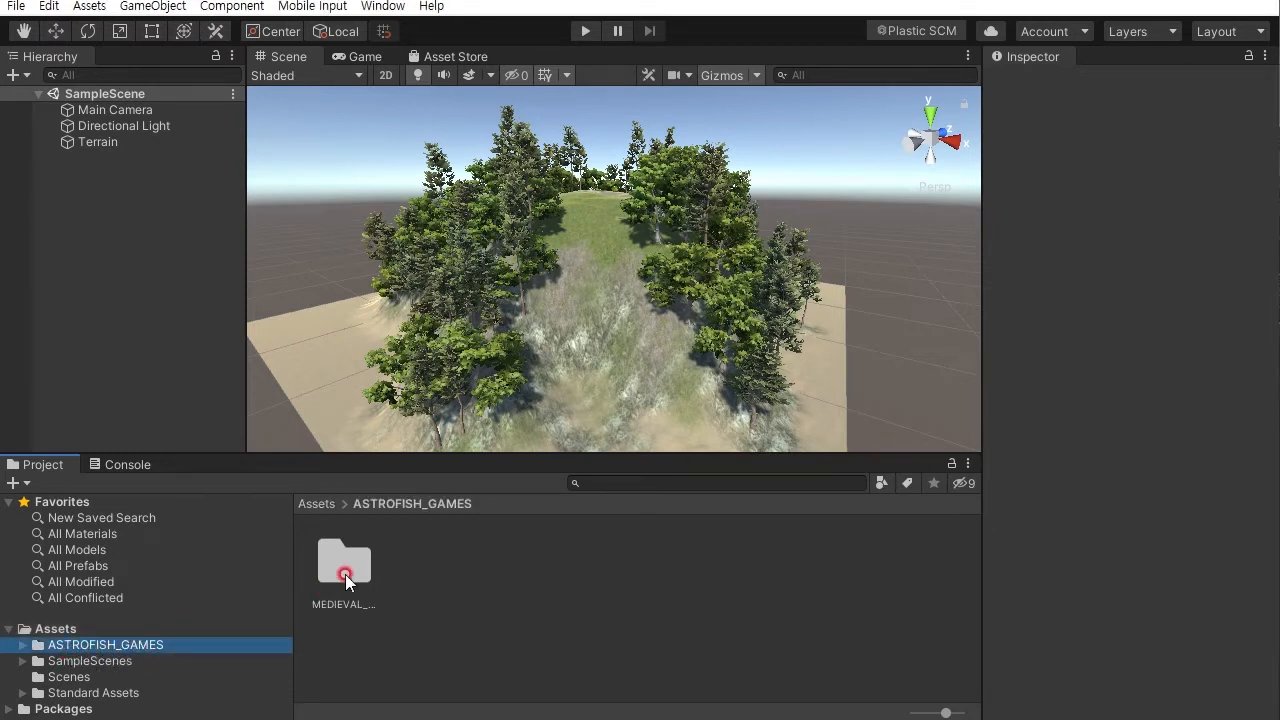
{"action": "double_click", "coordinate": [345, 574]}
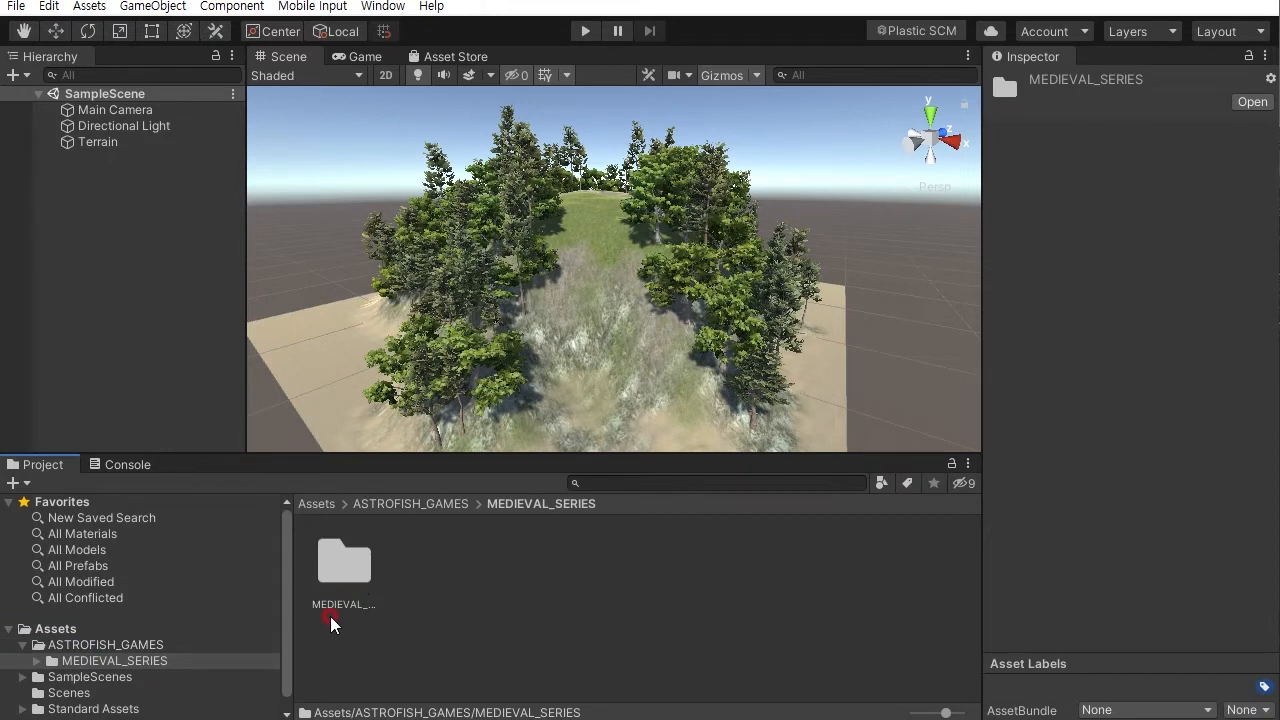
{"action": "double_click", "coordinate": [353, 574]}
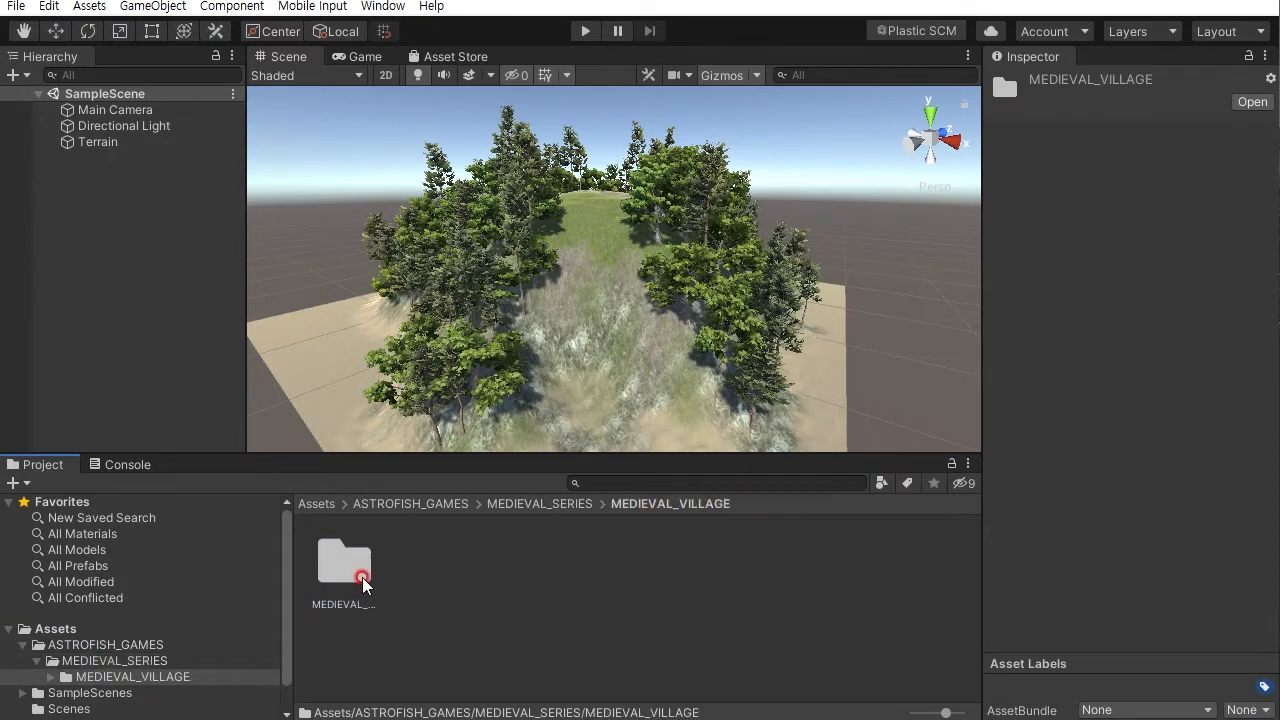
- Open the Prfbs folder inside MEDIEVAL_VILLLAGE_HD_DEMO and place the Building prefab on top of the hill
{"action": "double_click", "coordinate": [350, 571]}
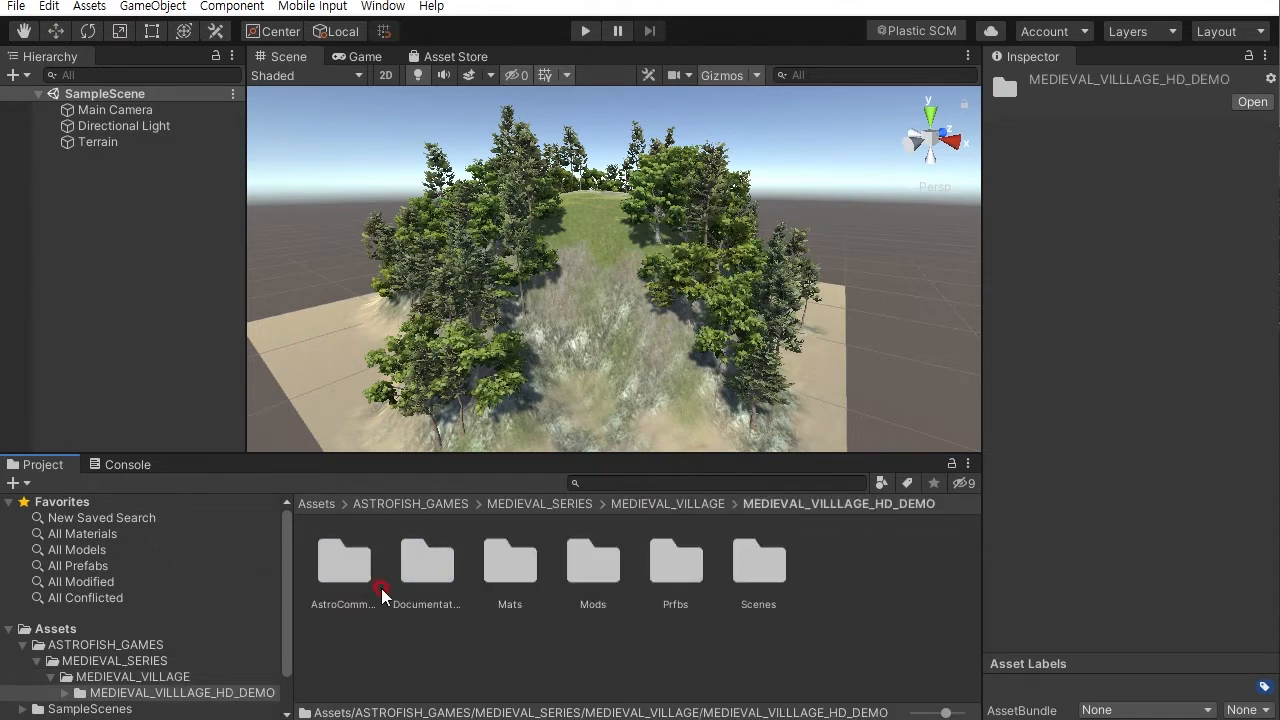
{"action": "double_click", "coordinate": [678, 567]}
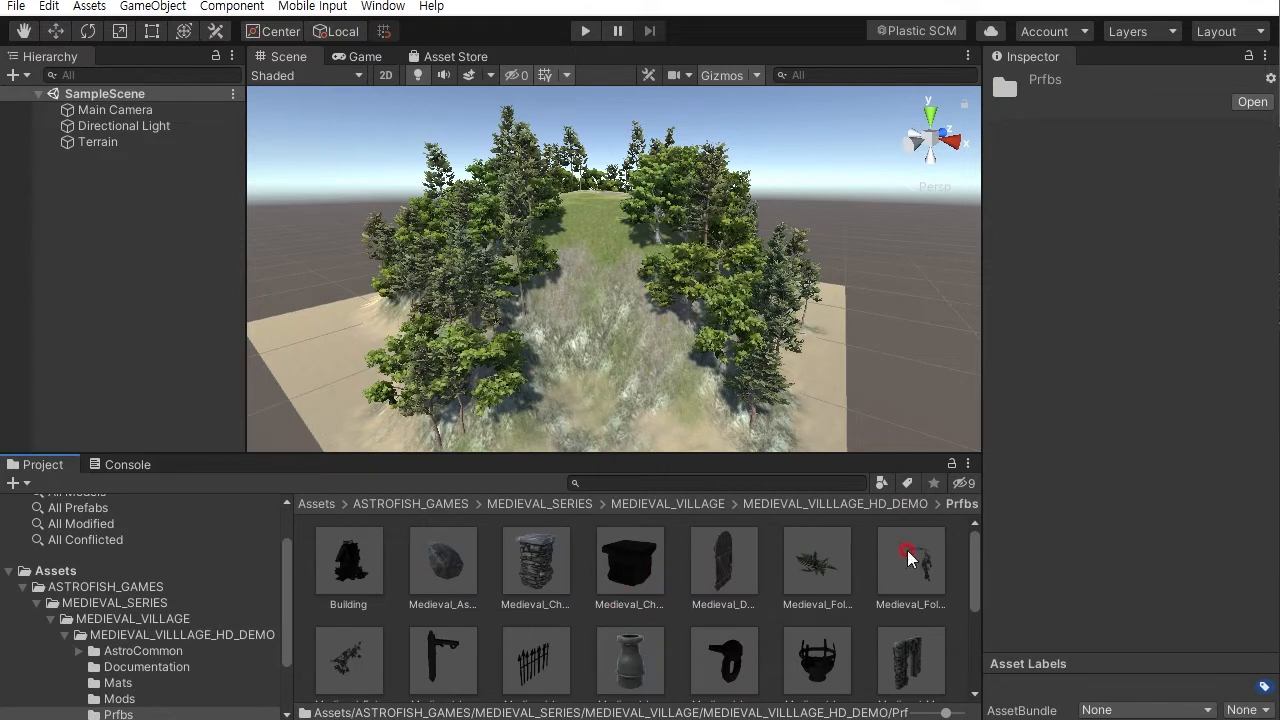
{"action": "mouse_move", "coordinate": [971, 549]}
{"action": "left_mouse_down"}
{"action": "mouse_move", "coordinate": [977, 594]}
{"action": "mouse_move", "coordinate": [987, 550]}
{"action": "left_mouse_up"}
{"action": "left_click", "coordinate": [348, 570]}
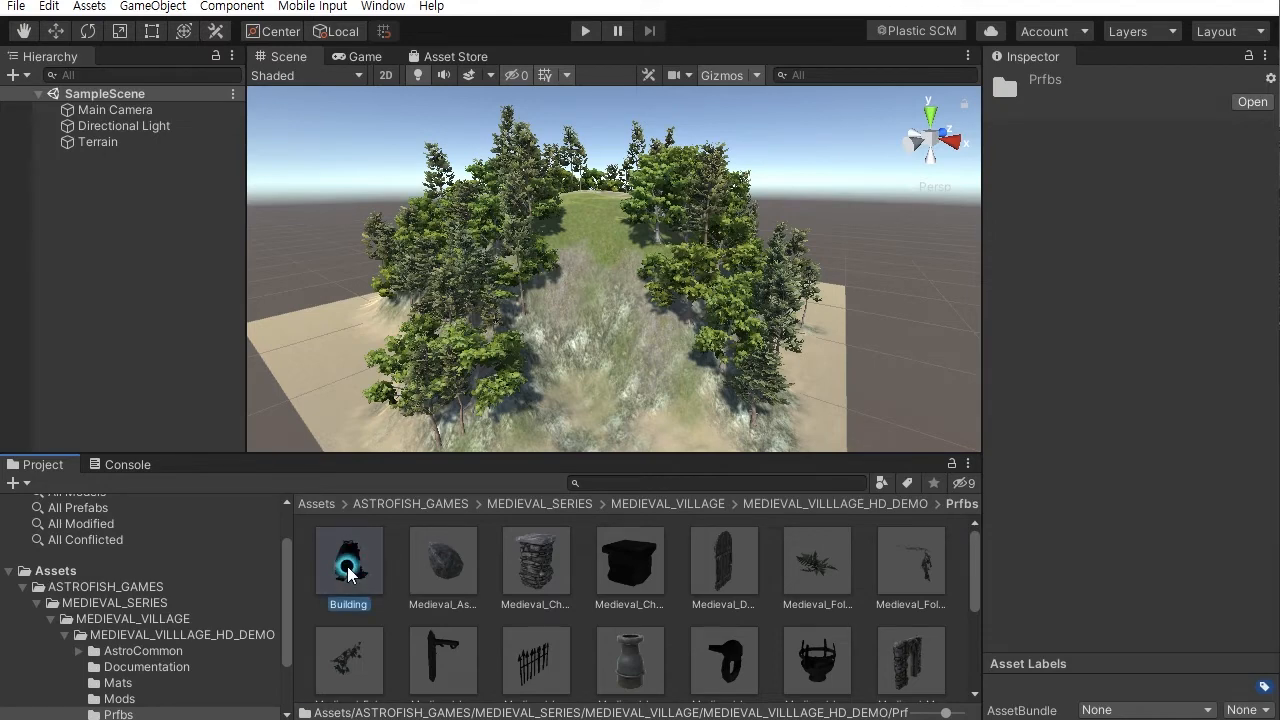
{"action": "left_click", "coordinate": [333, 570]}
{"action": "left_click_drag", "start_coordinate": [486, 530], "coordinate": [603, 194]}
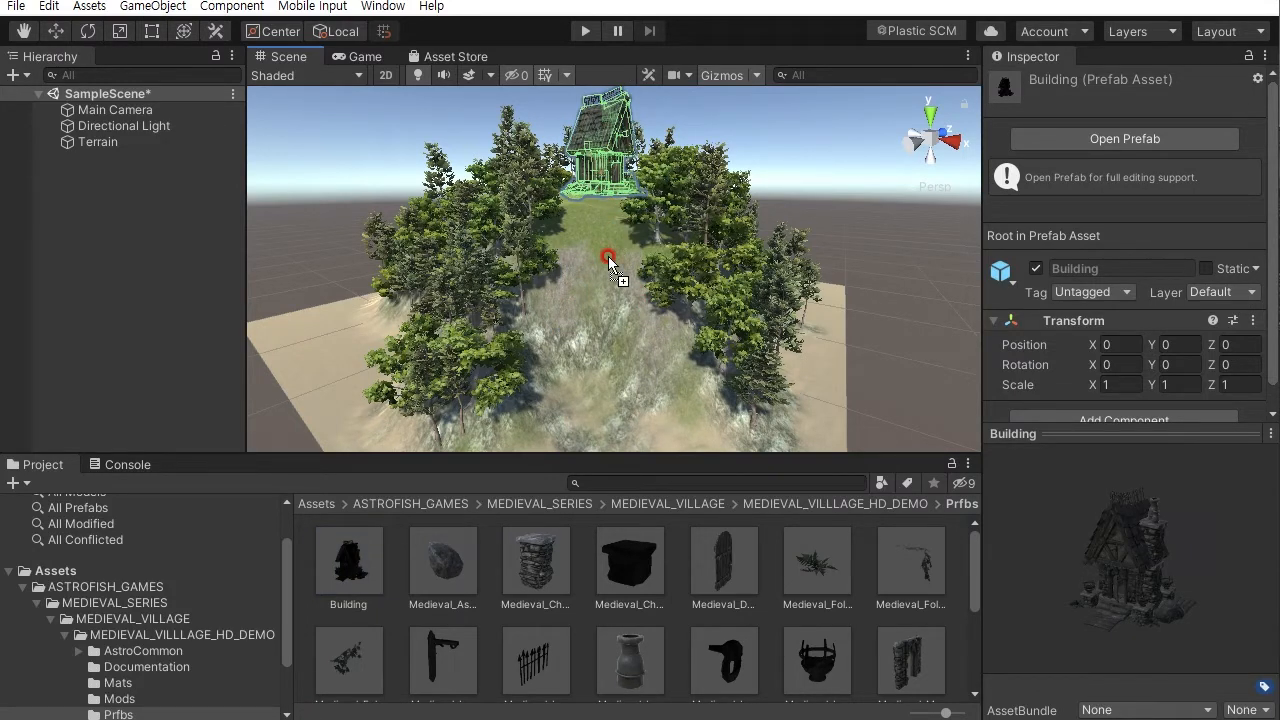
- Select the Building and rotate it to about 58 degrees around its vertical axis
{"action": "left_click_drag", "start_coordinate": [608, 256], "coordinate": [608, 256]}
{"action": "left_click_drag", "start_coordinate": [526, 299], "coordinate": [499, 318], "text": "alt"}
{"action": "scroll", "coordinate": [545, 250], "scroll_direction": "up", "scroll_amount": 4}
{"action": "left_click_drag", "start_coordinate": [540, 265], "coordinate": [640, 383], "text": "alt"}
{"action": "left_click", "coordinate": [776, 226]}
{"action": "left_click_drag", "start_coordinate": [776, 226], "coordinate": [580, 277], "text": "alt"}
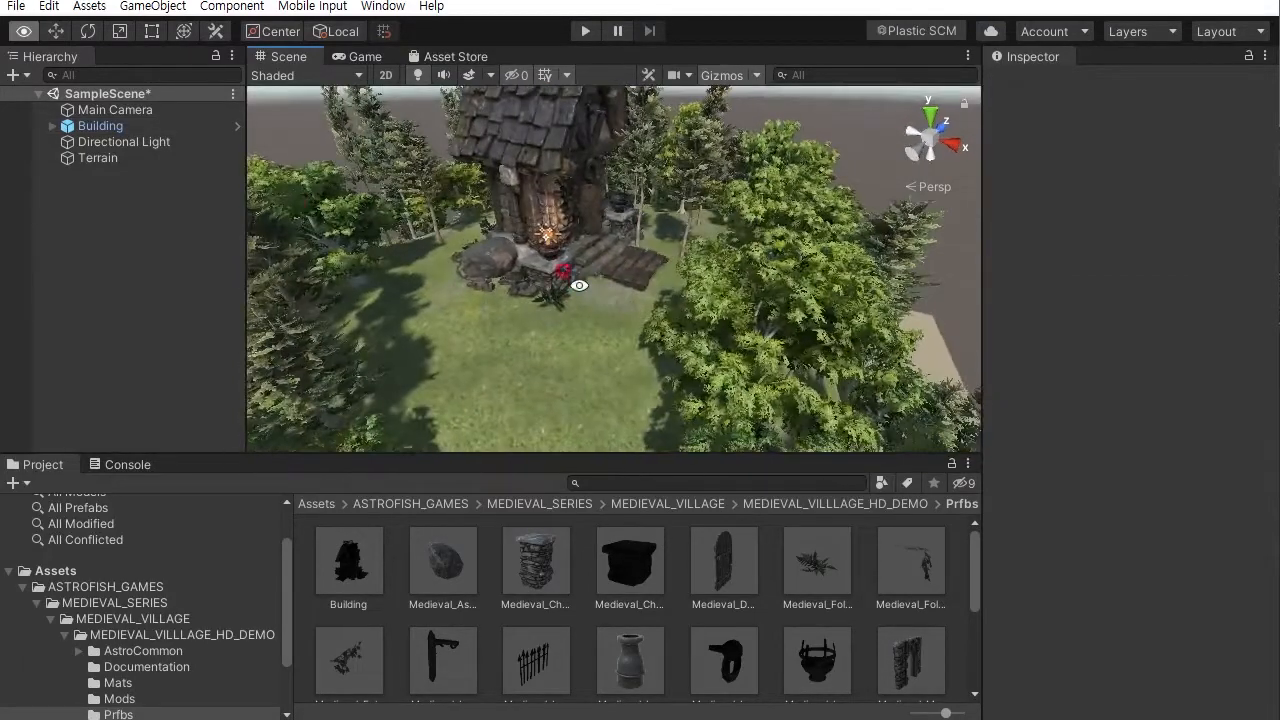
{"action": "left_click", "coordinate": [121, 128]}
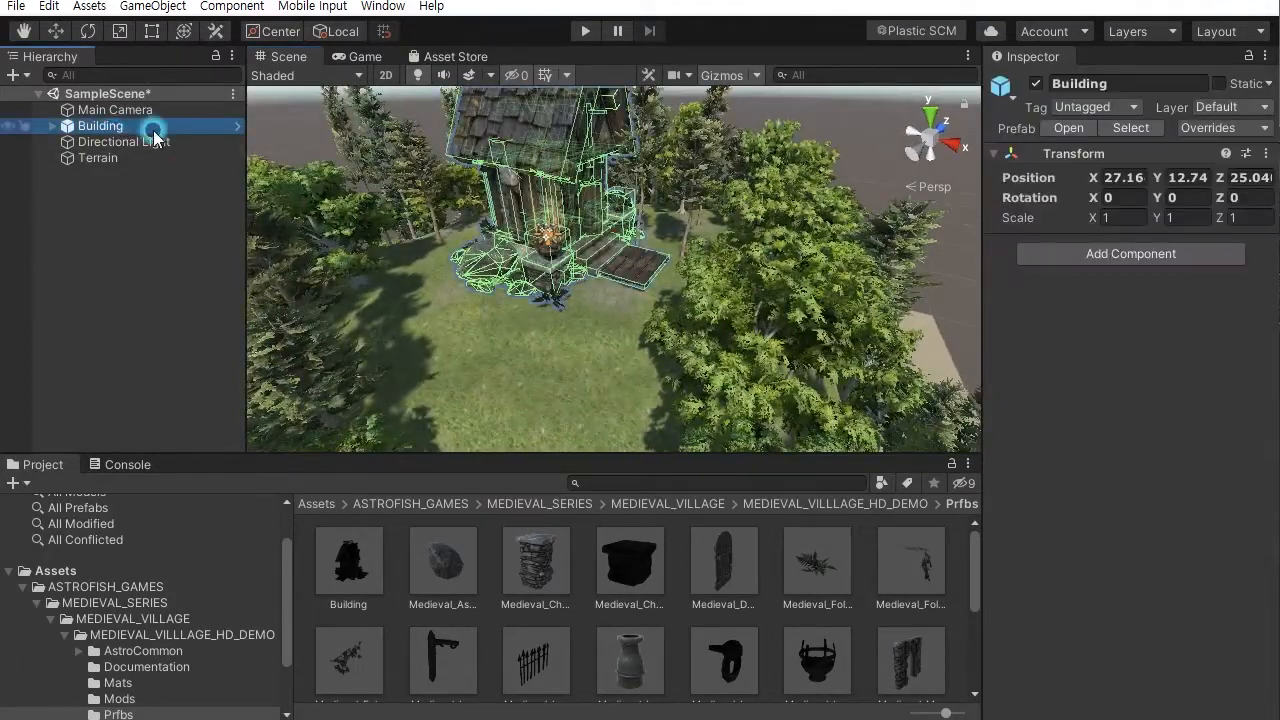
{"action": "left_click", "coordinate": [97, 36]}
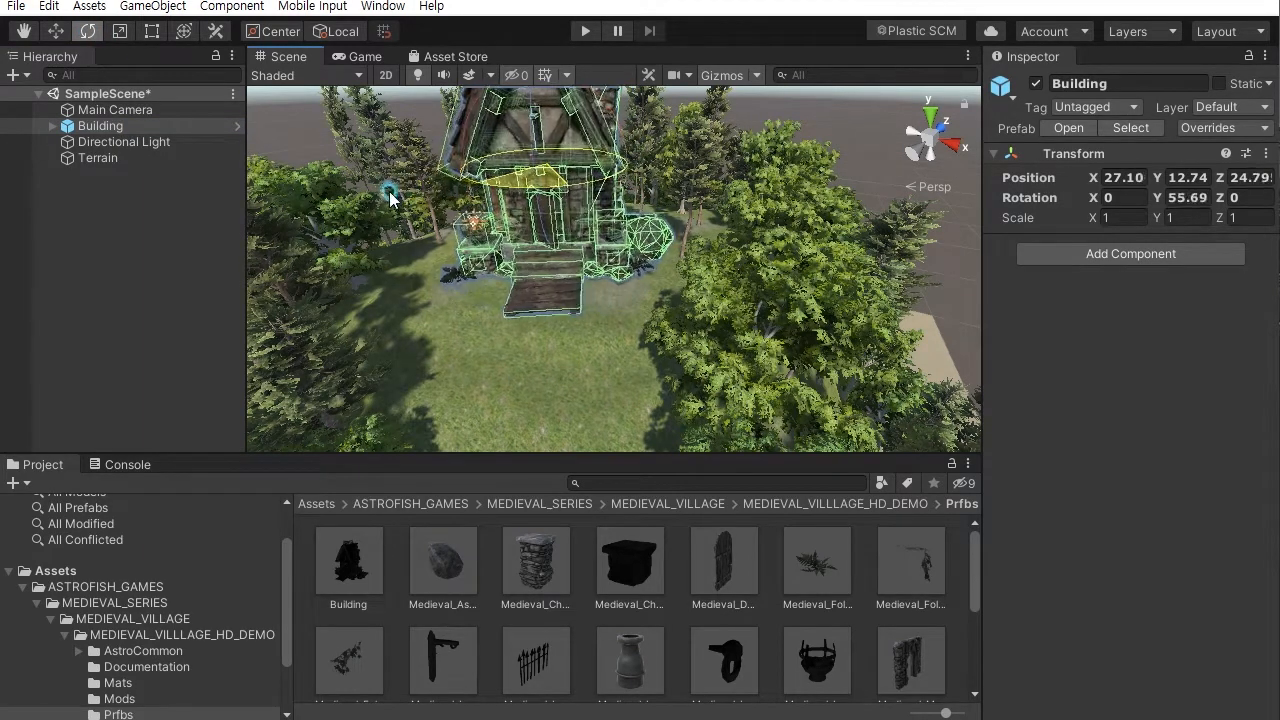
{"action": "left_click_drag", "start_coordinate": [507, 262], "coordinate": [892, 414], "text": "alt"}
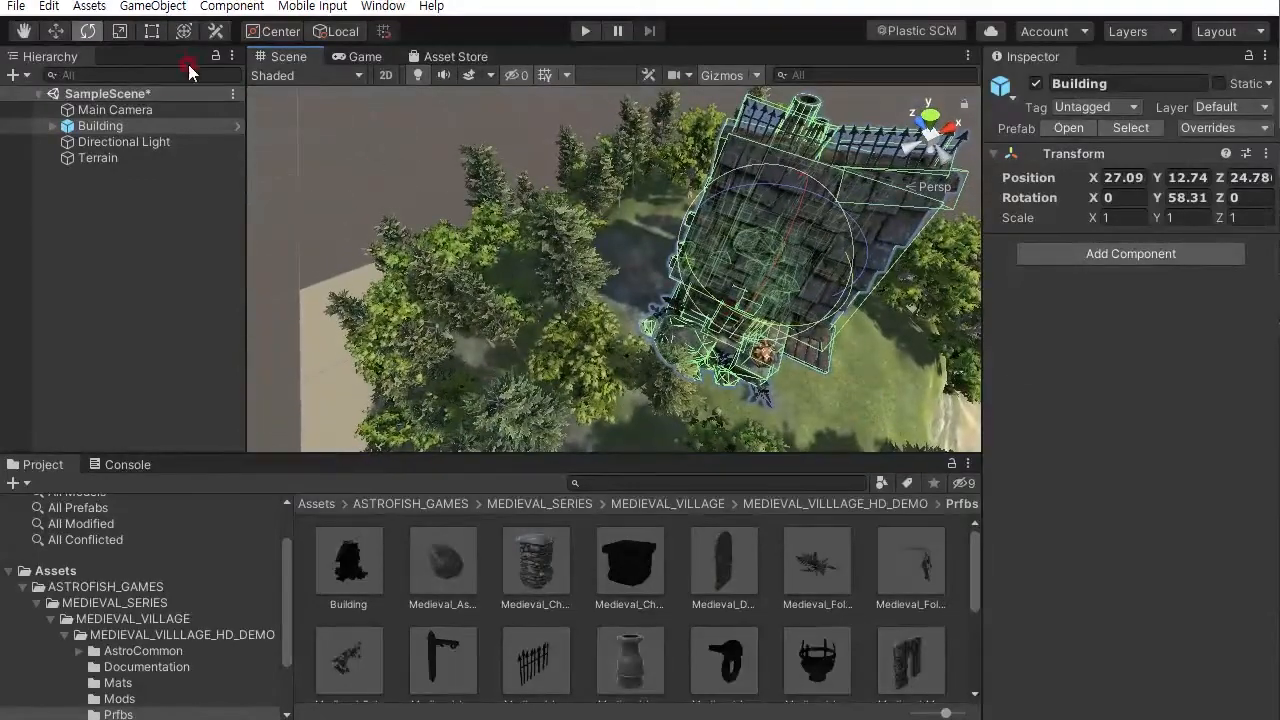
- Move the Building slightly to settle it on the hilltop, then deselect it
{"action": "left_click", "coordinate": [58, 32]}
{"action": "left_click_drag", "start_coordinate": [847, 285], "coordinate": [768, 247]}
{"action": "left_click_drag", "start_coordinate": [849, 323], "coordinate": [505, 228], "text": "alt"}
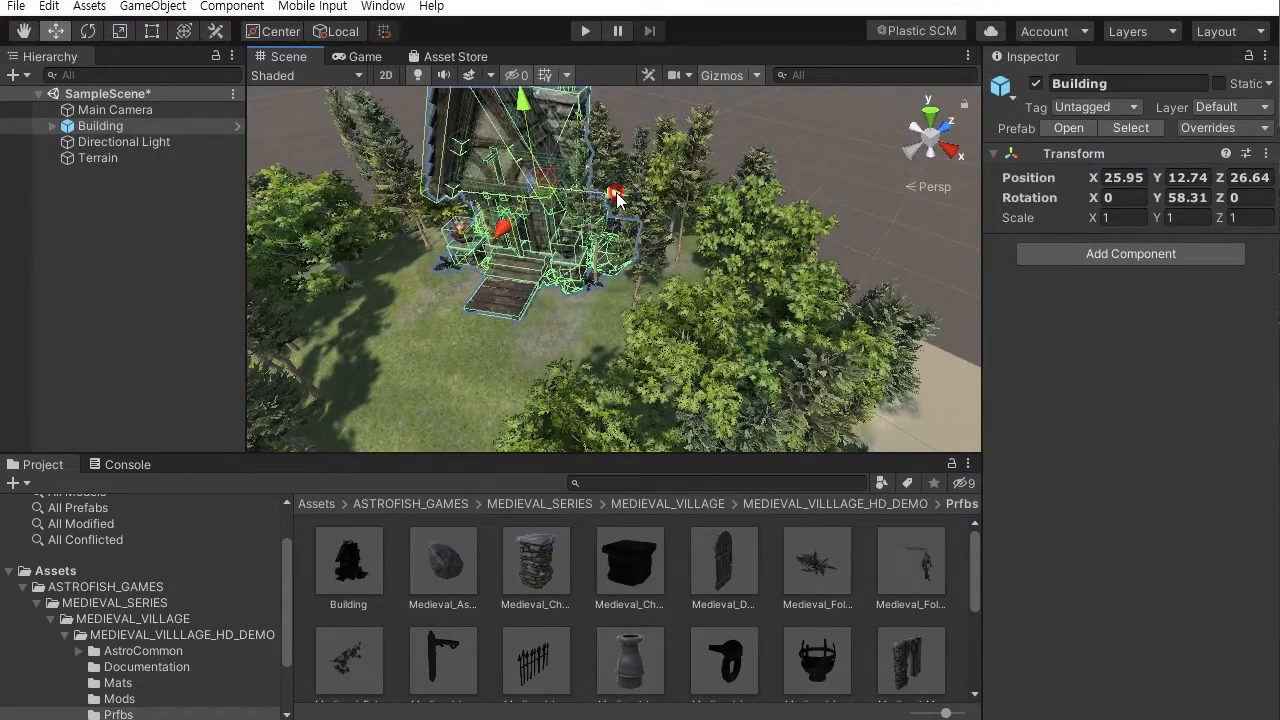
{"action": "mouse_move", "coordinate": [616, 193]}
{"action": "left_mouse_down"}
{"action": "mouse_move", "coordinate": [600, 192]}
{"action": "mouse_move", "coordinate": [686, 177]}
{"action": "mouse_move", "coordinate": [640, 208]}
{"action": "mouse_move", "coordinate": [599, 178]}
{"action": "left_mouse_up"}
{"action": "left_click", "coordinate": [699, 171]}
{"action": "scroll", "coordinate": [690, 212], "scroll_direction": "up", "scroll_amount": 4}
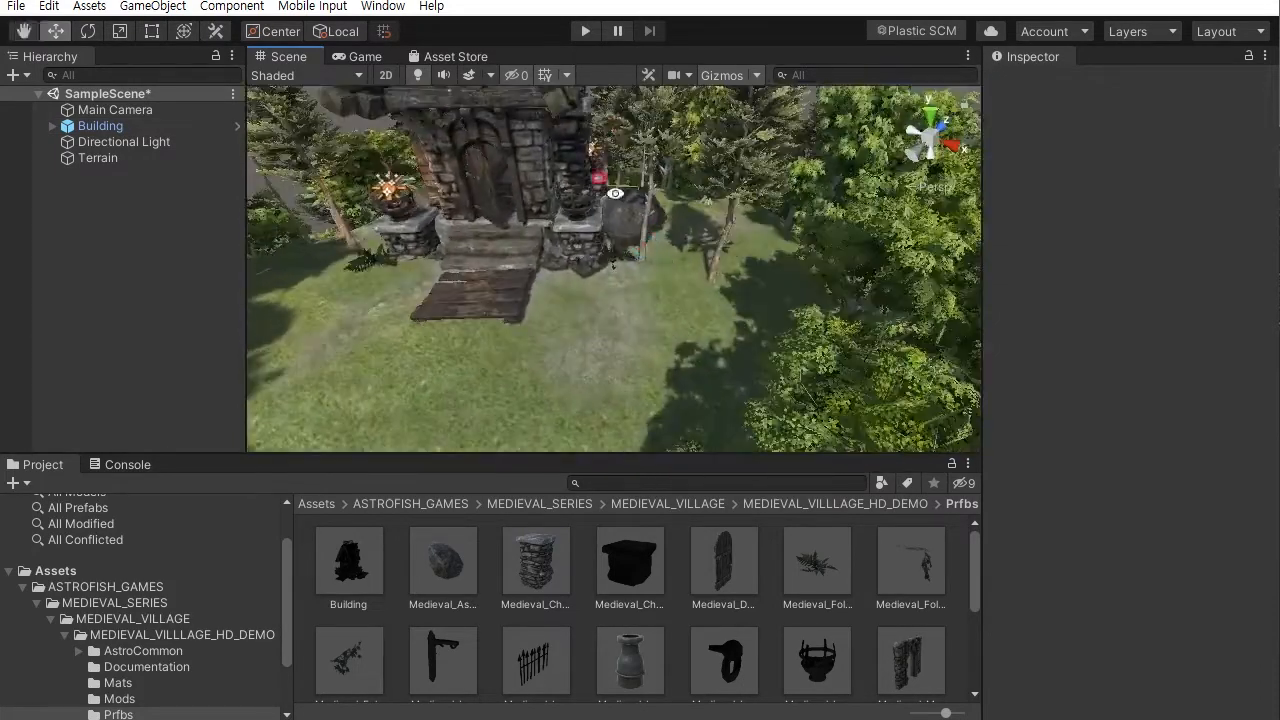
- Select the terrain, choose the conifer tree in Paint Trees, and paint trees around the Building
{"action": "left_click", "coordinate": [90, 158]}
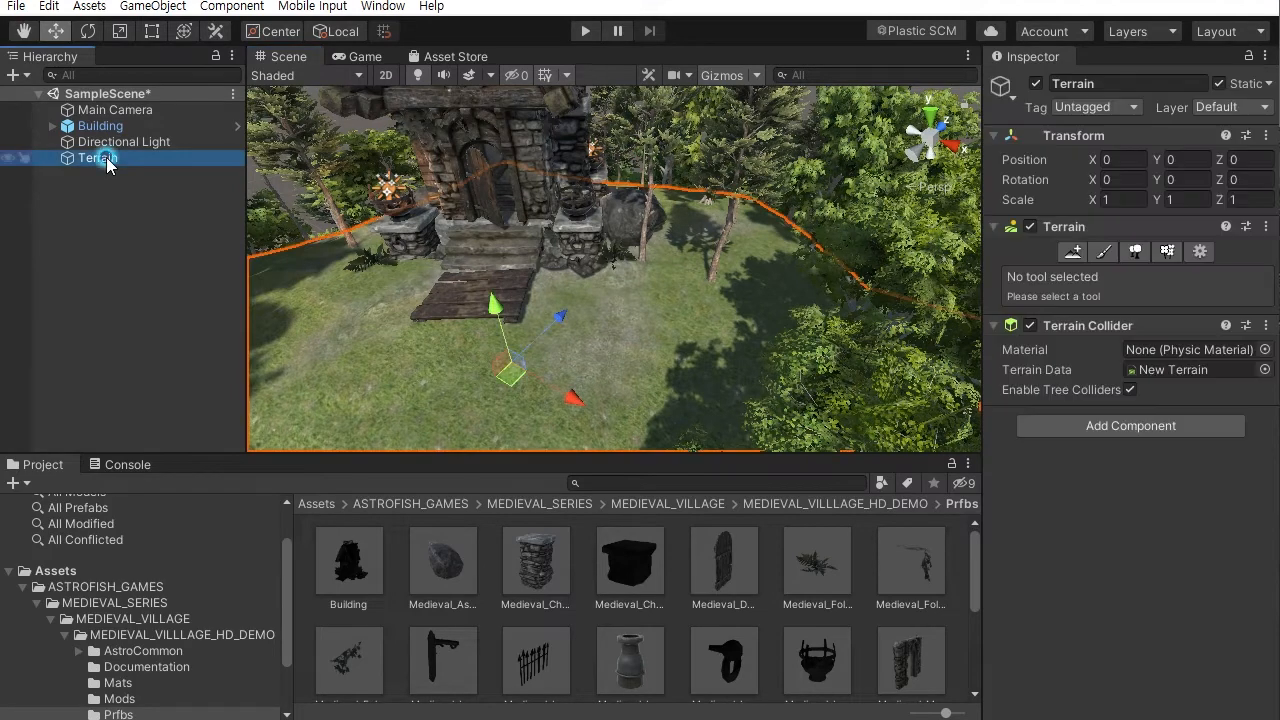
{"action": "left_click", "coordinate": [1134, 253]}
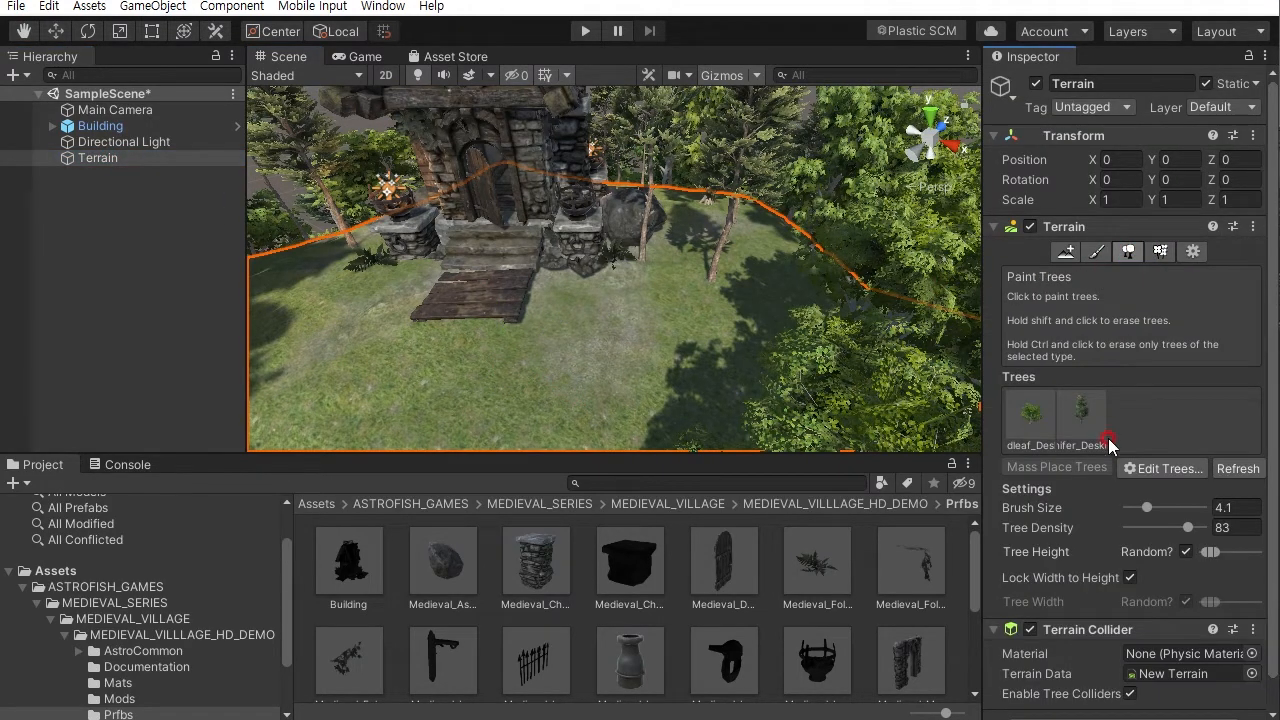
{"action": "left_click", "coordinate": [1082, 420]}
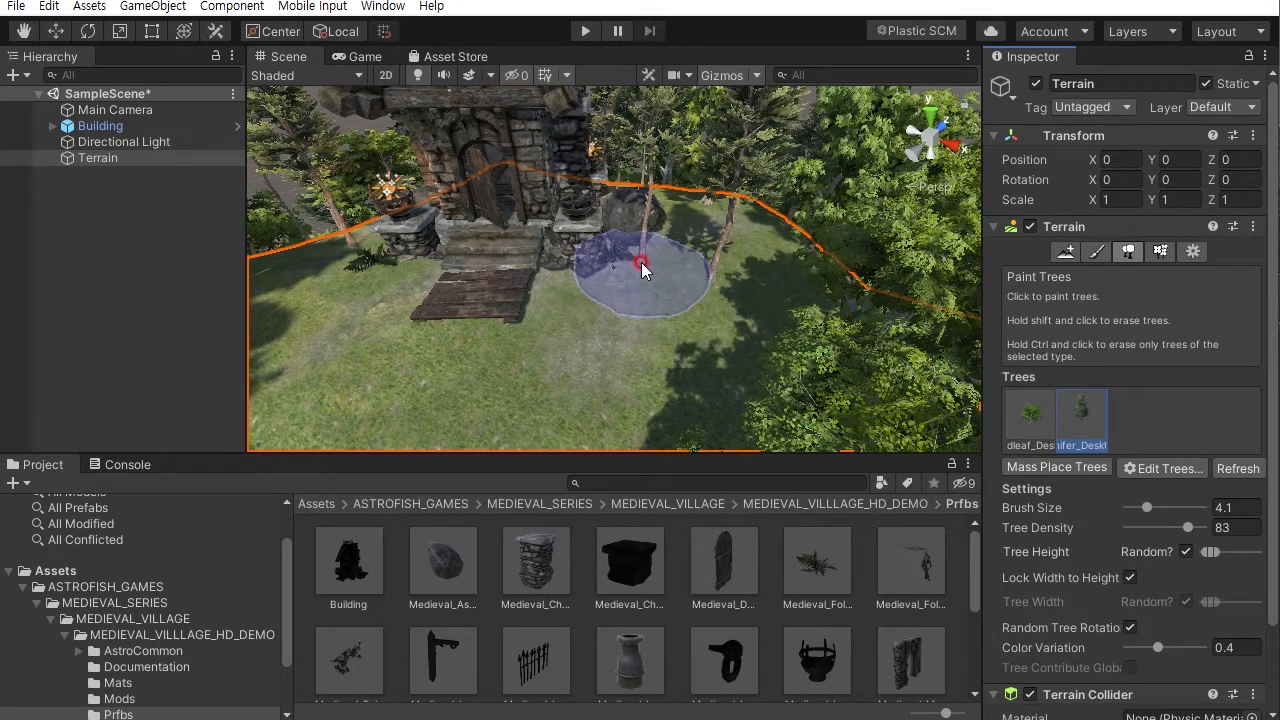
{"action": "left_click_drag", "start_coordinate": [640, 258], "coordinate": [619, 444], "text": "alt"}
{"action": "left_click_drag", "start_coordinate": [634, 288], "coordinate": [680, 292], "text": "alt"}
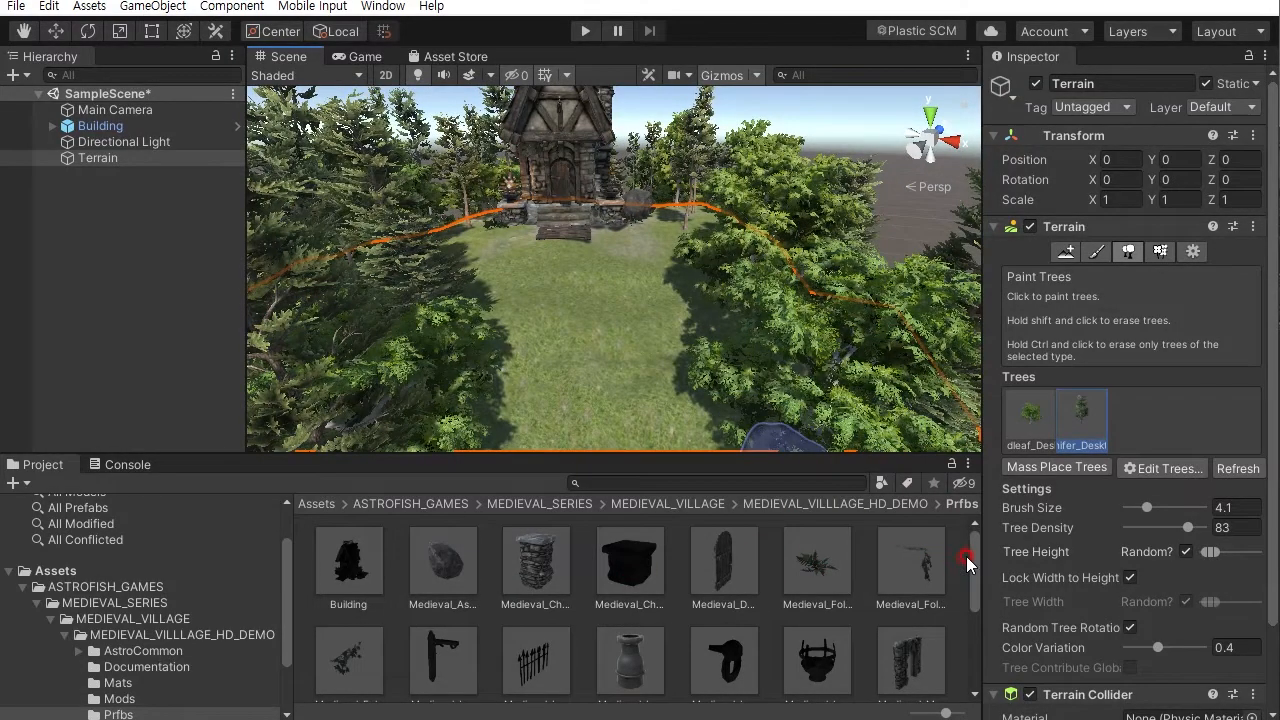
- Browse the Prfbs folder and preview the Medieval_Masonary_StepsPlatform and Building prefabs
{"action": "left_click_drag", "start_coordinate": [974, 554], "coordinate": [971, 615]}
{"action": "left_click_drag", "start_coordinate": [633, 337], "coordinate": [583, 194], "text": "alt"}
{"action": "scroll", "coordinate": [632, 262], "scroll_direction": "up", "scroll_amount": 5}
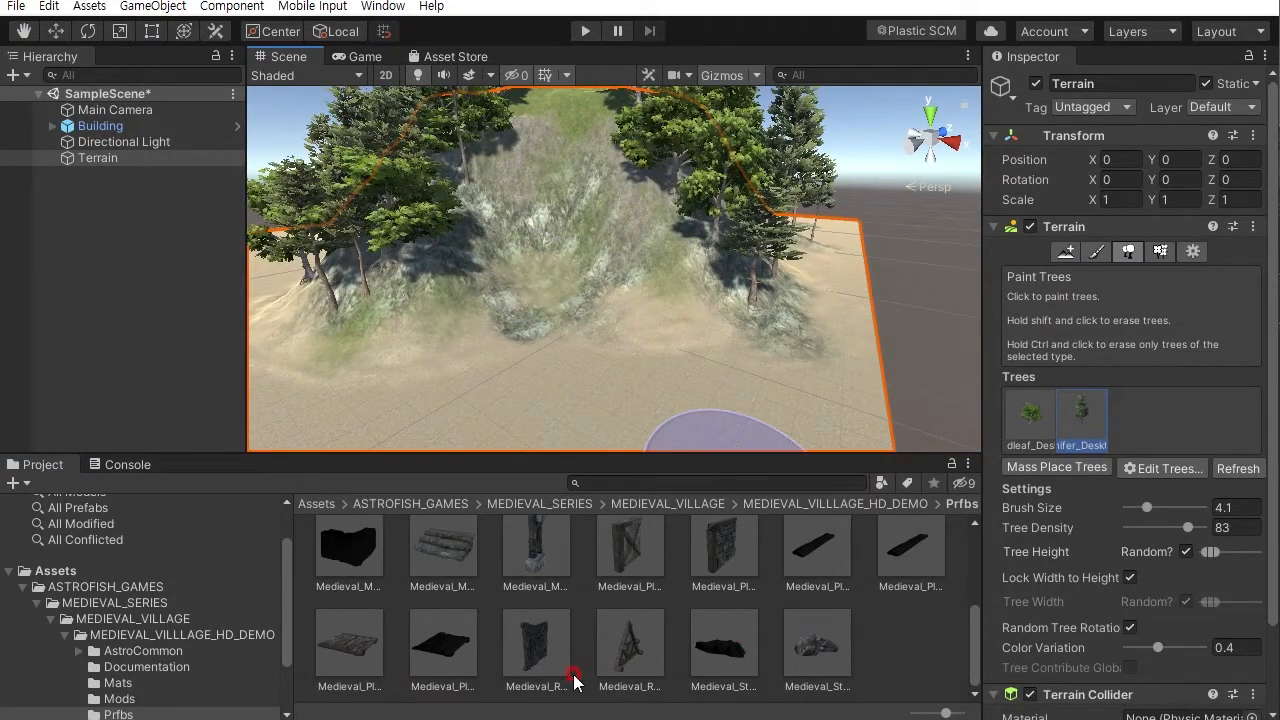
{"action": "left_click_drag", "start_coordinate": [975, 650], "coordinate": [980, 612]}
{"action": "left_click", "coordinate": [443, 655]}
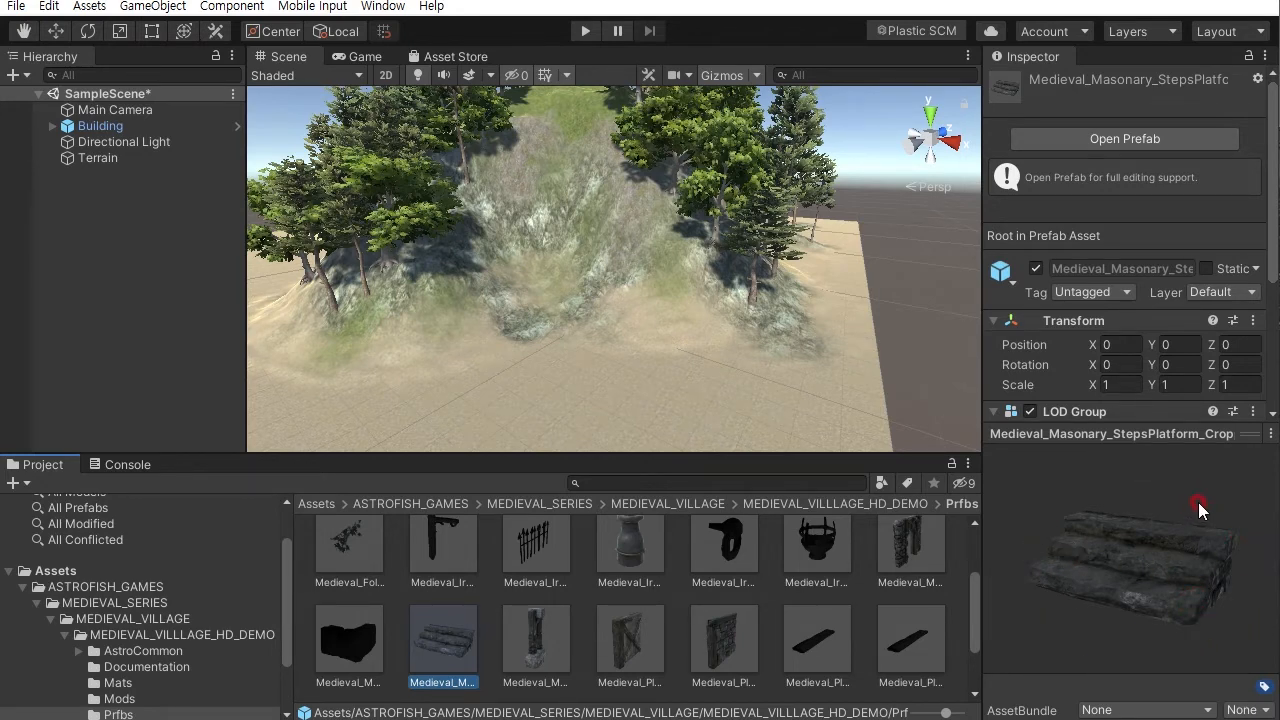
{"action": "left_click_drag", "start_coordinate": [1140, 512], "coordinate": [972, 530]}
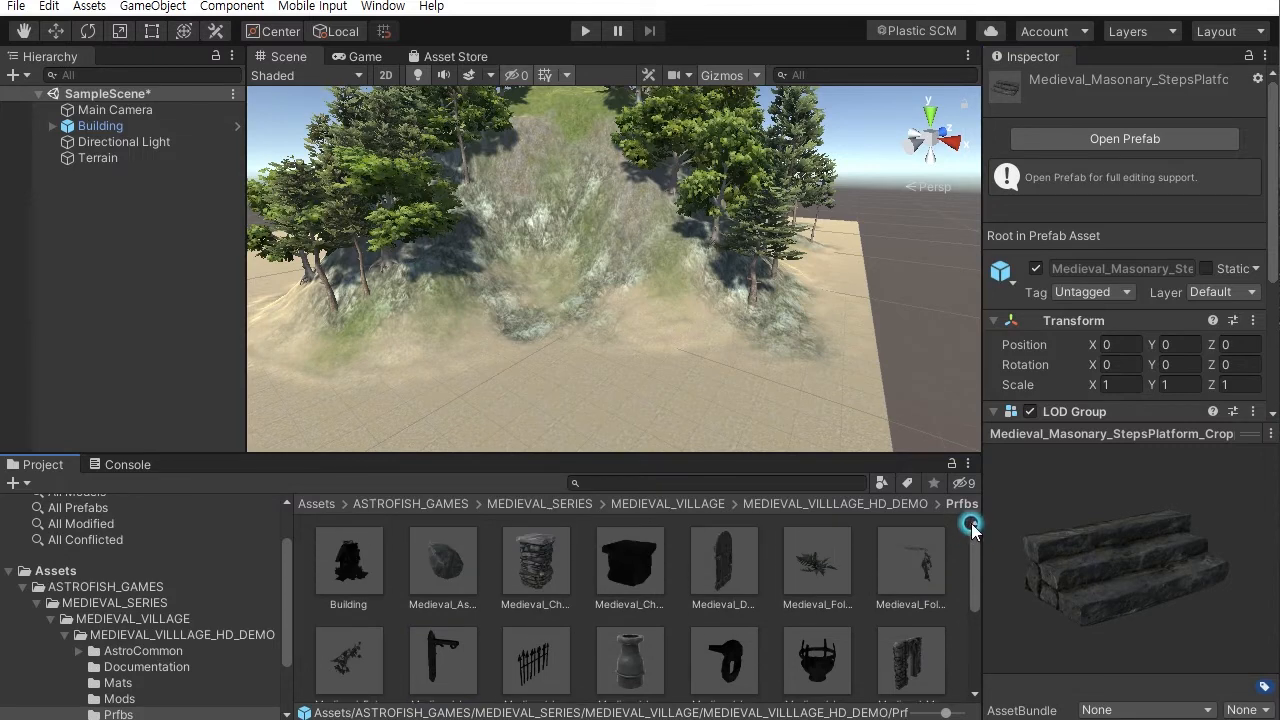
{"action": "left_click", "coordinate": [345, 568]}
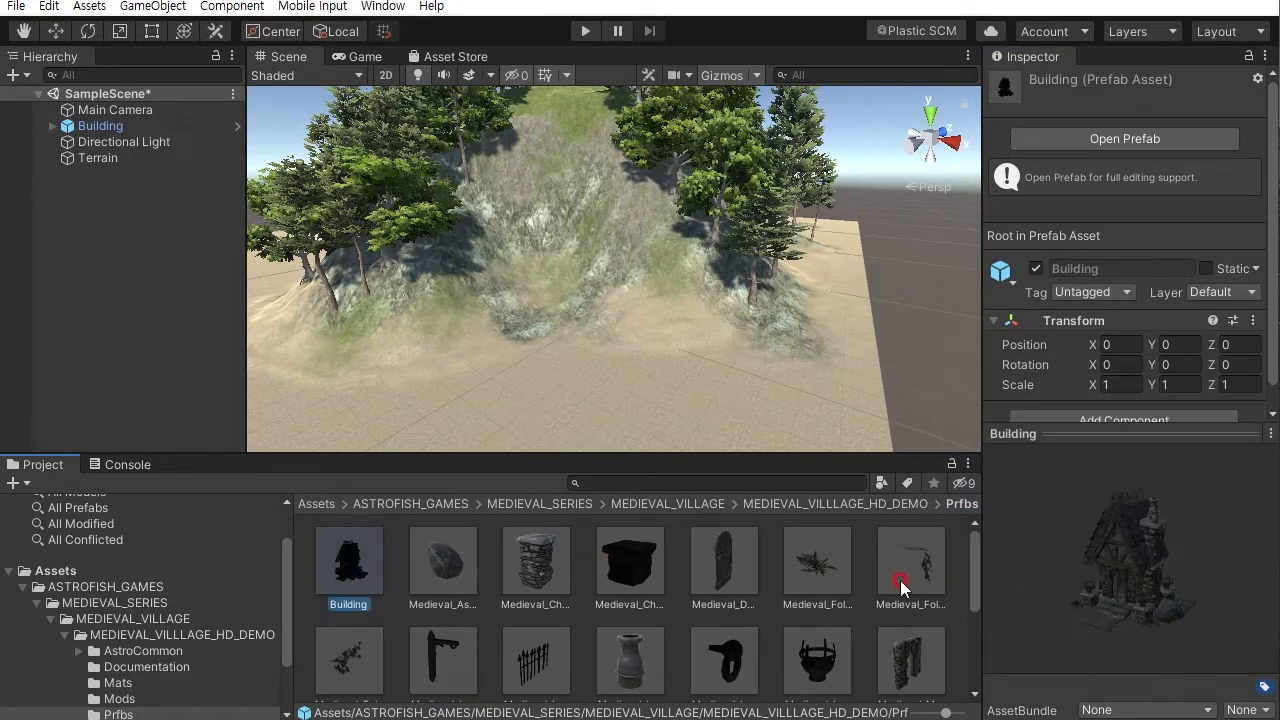
{"action": "left_click_drag", "start_coordinate": [1176, 622], "coordinate": [1129, 587]}
- Place a Medieval_Masonary_StepsPlatform prefab on the slope below the Building
{"action": "left_click_drag", "start_coordinate": [970, 568], "coordinate": [968, 612]}
{"action": "left_click", "coordinate": [445, 640]}
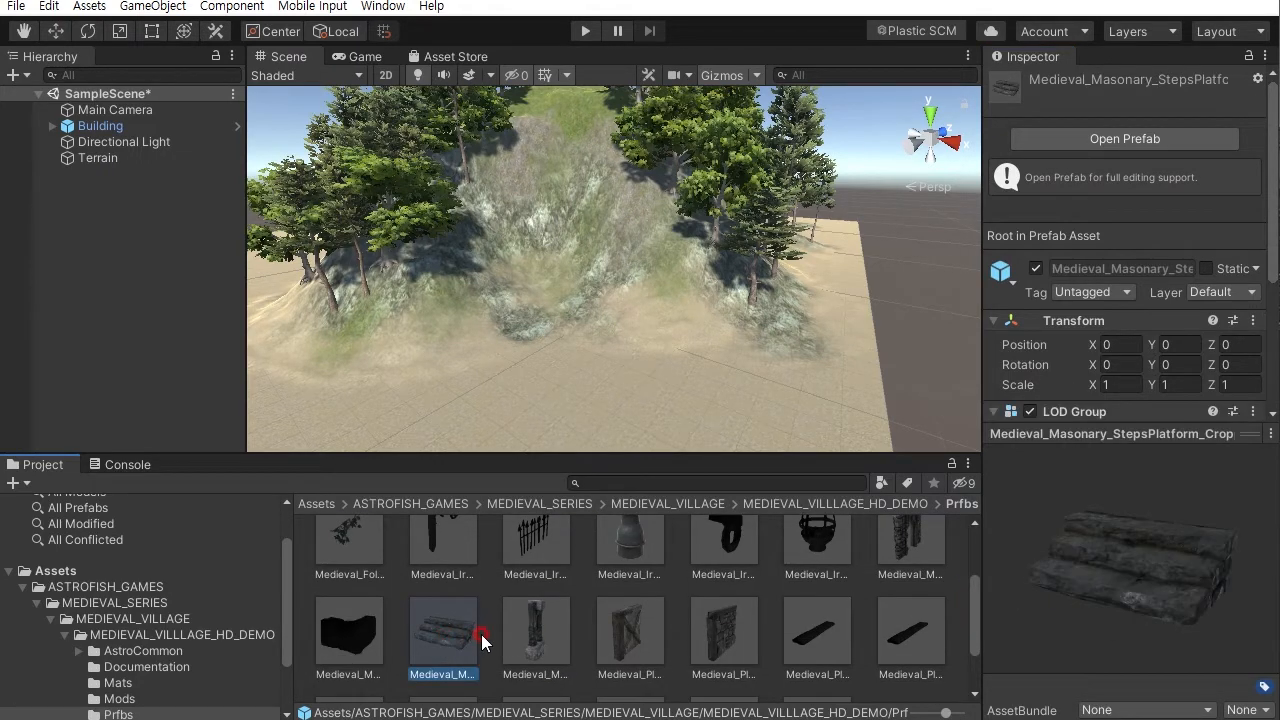
{"action": "left_click_drag", "start_coordinate": [440, 645], "coordinate": [556, 445]}
{"action": "mouse_move", "coordinate": [537, 318]}
{"action": "left_mouse_down"}
{"action": "mouse_move", "coordinate": [536, 295]}
{"action": "mouse_move", "coordinate": [527, 318]}
{"action": "left_mouse_up"}
{"action": "left_click_drag", "start_coordinate": [585, 363], "coordinate": [640, 410], "text": "alt"}
{"action": "right_click_drag", "start_coordinate": [640, 410], "coordinate": [626, 360], "text": "alt"}
{"action": "middle_click_drag", "start_coordinate": [626, 360], "coordinate": [697, 367], "text": "alt"}
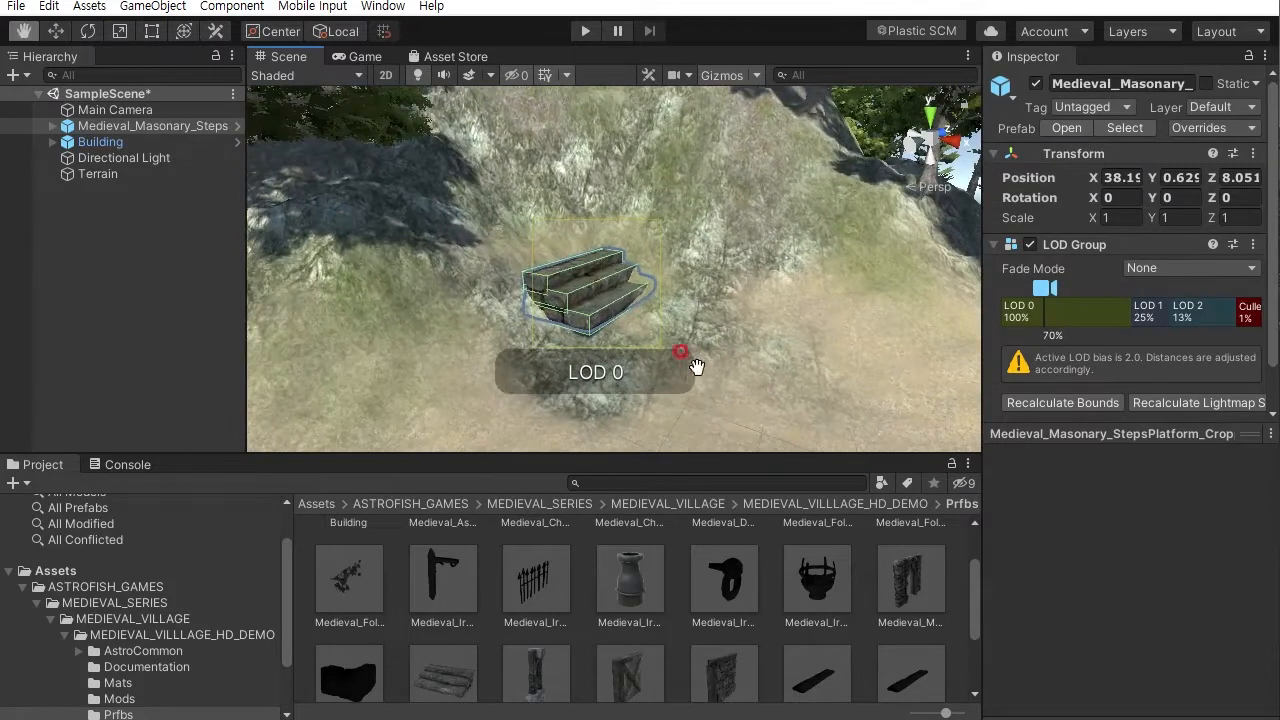
- Rotate the steps to about 38 degrees around the vertical axis and deselect them
{"action": "left_click", "coordinate": [88, 31]}
{"action": "left_click_drag", "start_coordinate": [597, 320], "coordinate": [514, 320]}
{"action": "left_click_drag", "start_coordinate": [638, 342], "coordinate": [606, 320], "text": "alt"}
{"action": "scroll", "coordinate": [606, 320], "scroll_direction": "down", "scroll_amount": 6}
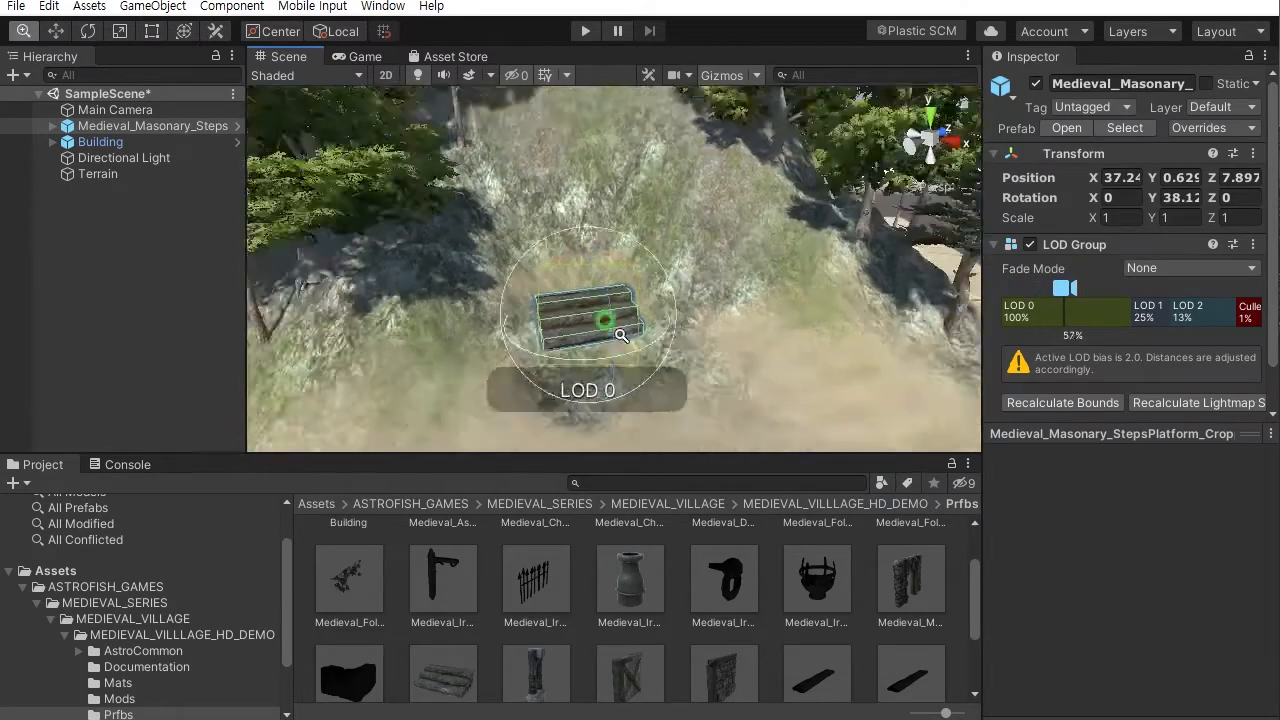
{"action": "left_click", "coordinate": [883, 271]}
{"action": "left_click_drag", "start_coordinate": [883, 271], "coordinate": [524, 257], "text": "alt"}
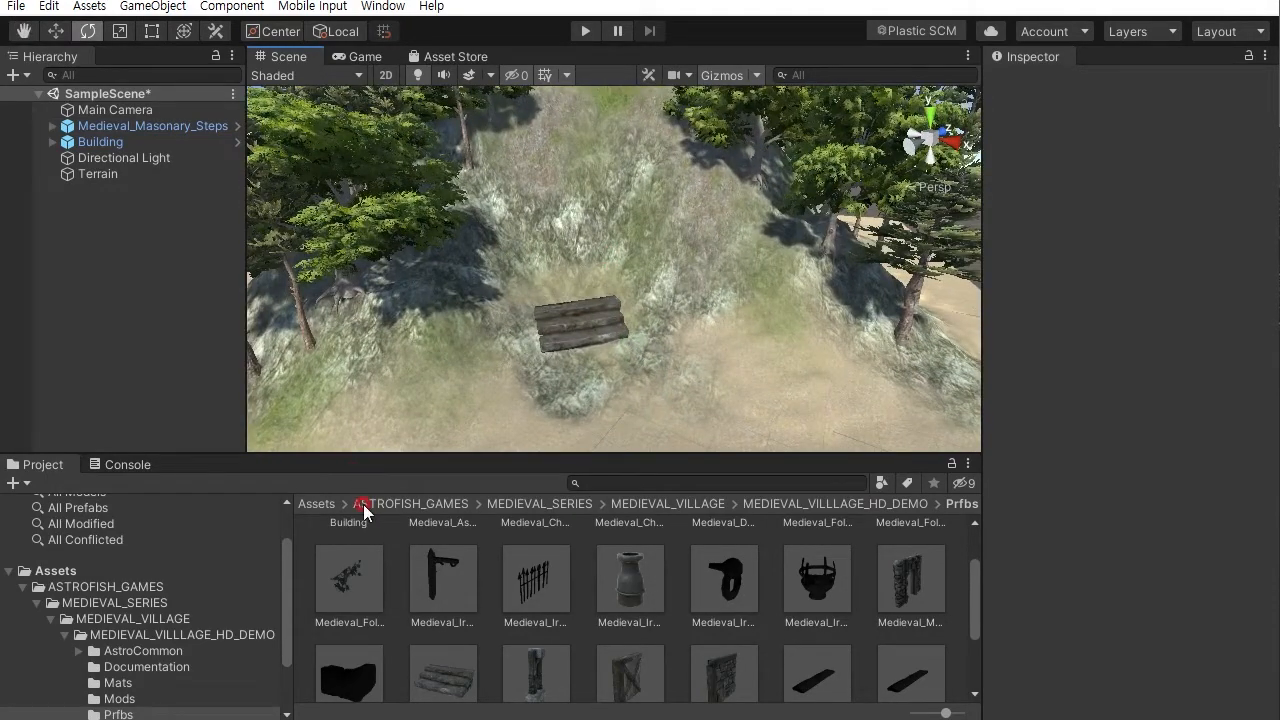
- Add a second steps prefab, rotate it about 38 degrees, and move it just above the first steps
{"action": "left_click_drag", "start_coordinate": [468, 680], "coordinate": [611, 388]}
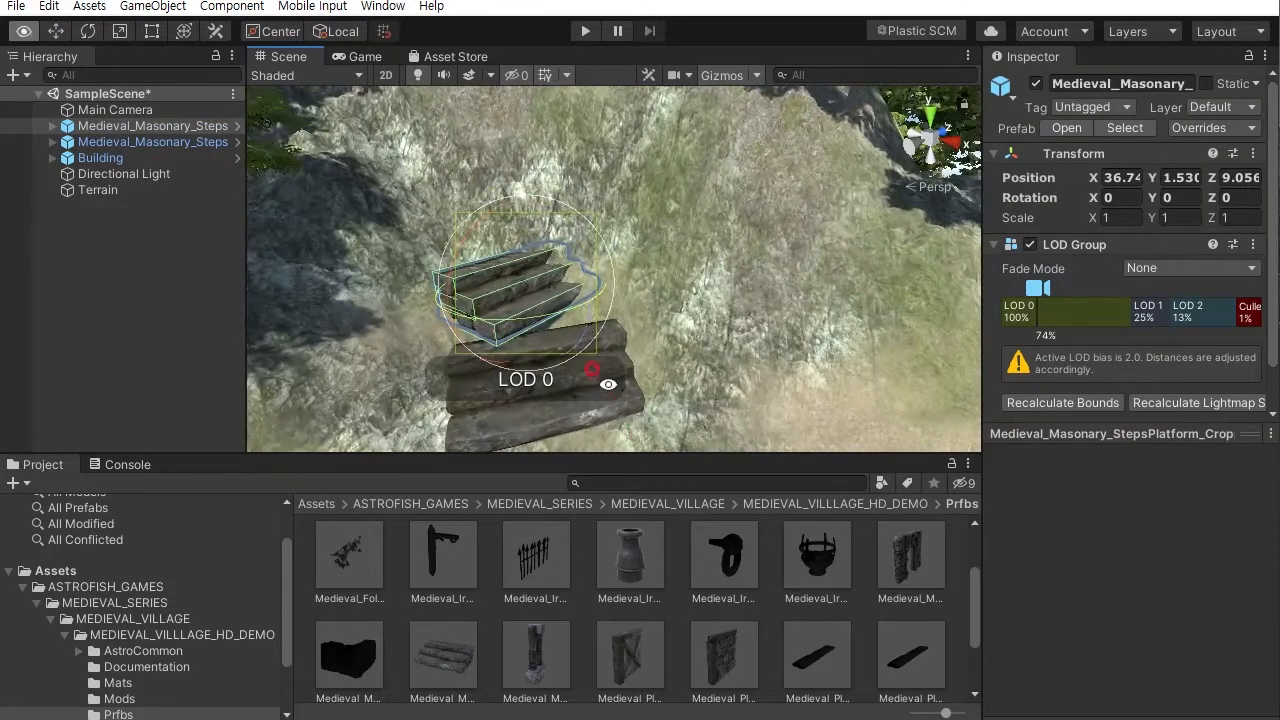
{"action": "left_click_drag", "start_coordinate": [577, 309], "coordinate": [475, 320]}
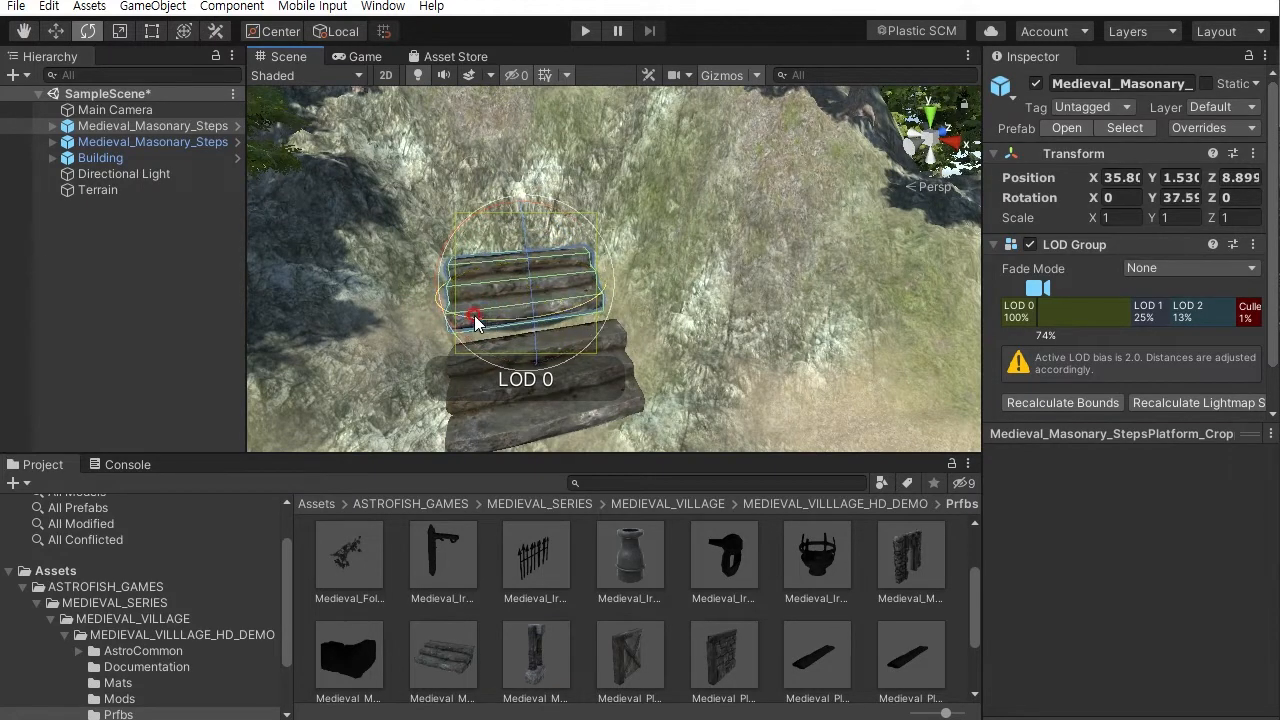
{"action": "left_click", "coordinate": [56, 32]}
{"action": "left_click_drag", "start_coordinate": [518, 207], "coordinate": [519, 218]}
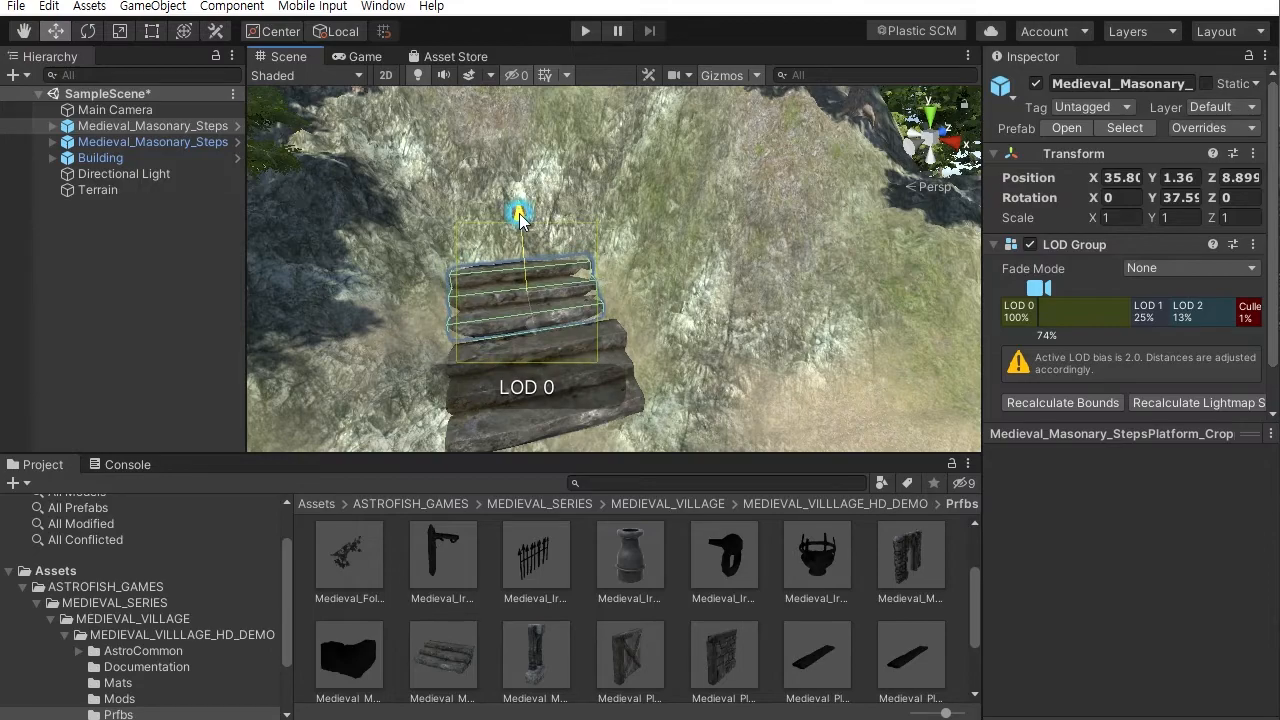
{"action": "mouse_move", "coordinate": [495, 323]}
{"action": "left_mouse_down", "text": "alt"}
{"action": "mouse_move", "coordinate": [531, 328]}
{"action": "mouse_move", "coordinate": [502, 313]}
{"action": "left_mouse_up", "text": "alt"}
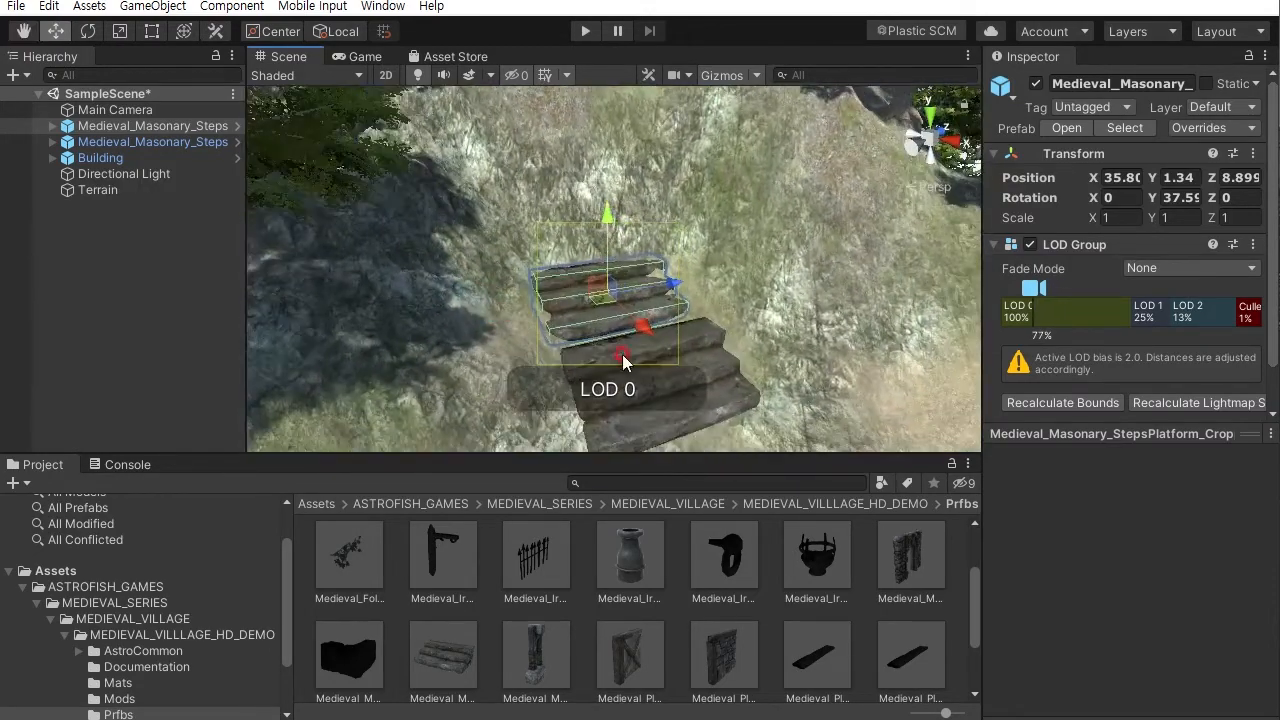
{"action": "left_click_drag", "start_coordinate": [642, 328], "coordinate": [586, 284]}
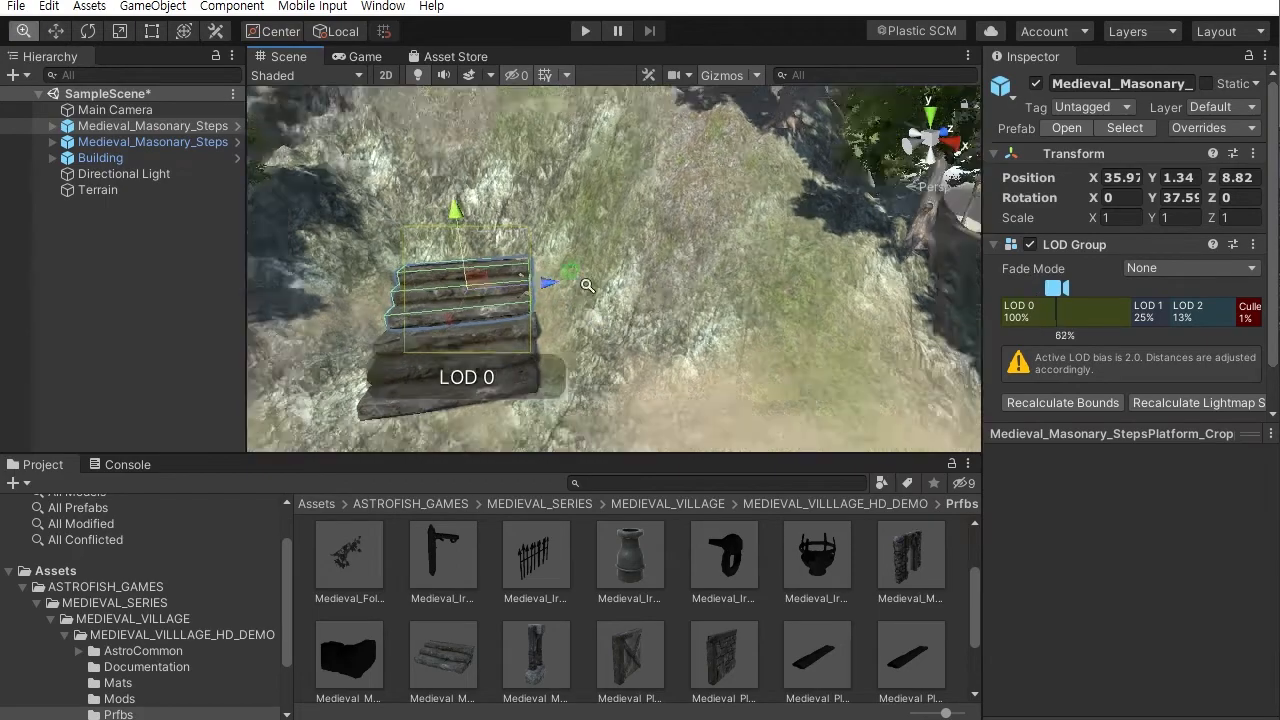
- Orbit around the slope to inspect the placed steps from several angles
{"action": "scroll", "coordinate": [588, 284], "scroll_direction": "down", "scroll_amount": 5}
{"action": "left_click", "coordinate": [928, 270]}
{"action": "left_click_drag", "start_coordinate": [694, 308], "coordinate": [639, 277], "text": "alt"}
{"action": "scroll", "coordinate": [682, 409], "scroll_direction": "up", "scroll_amount": 5}
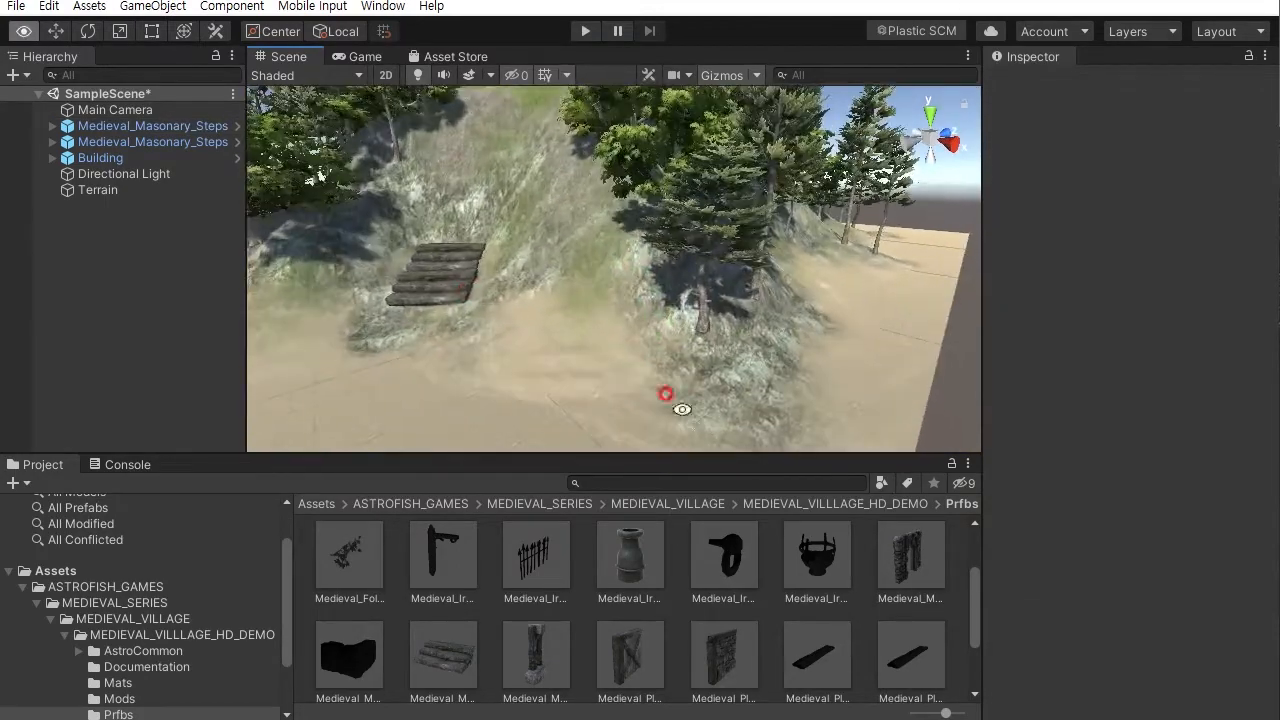
{"action": "left_click_drag", "start_coordinate": [488, 277], "coordinate": [591, 317], "text": "alt"}
{"action": "mouse_move", "coordinate": [591, 317]}
{"action": "middle_mouse_down", "text": "alt"}
{"action": "mouse_move", "coordinate": [603, 323]}
{"action": "mouse_move", "coordinate": [597, 297]}
{"action": "middle_mouse_up", "text": "alt"}
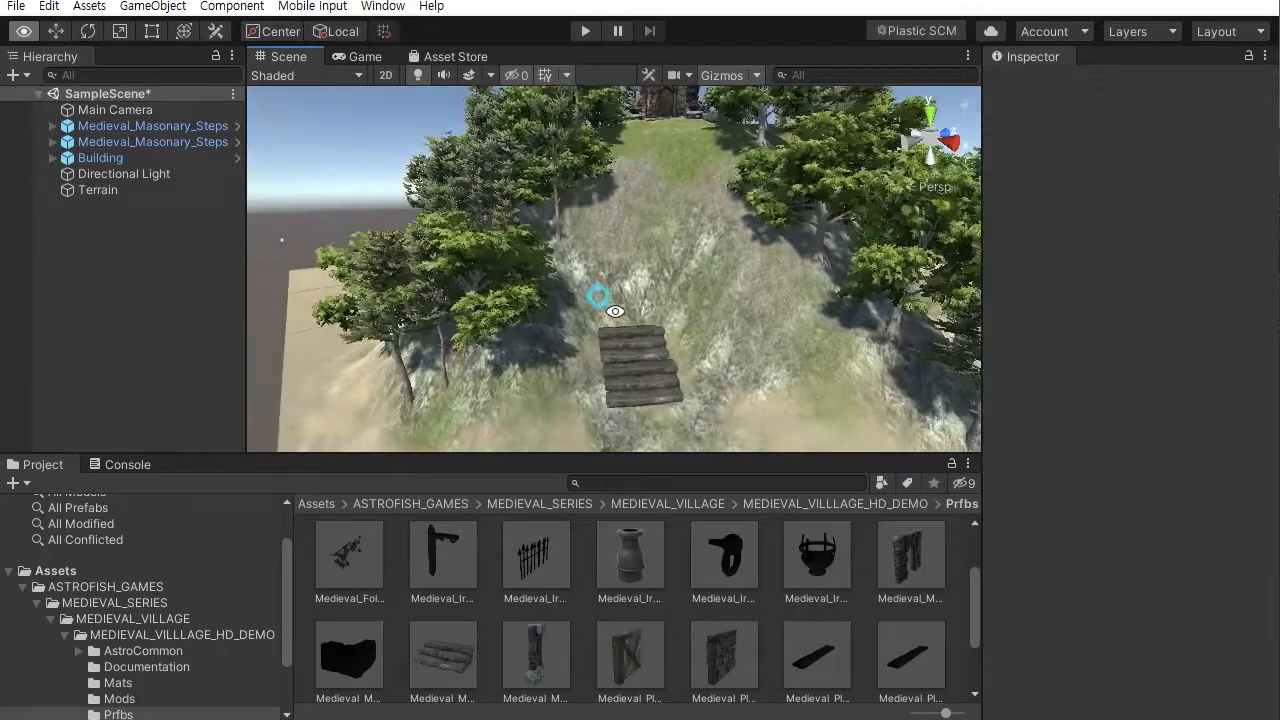
{"action": "right_click_drag", "start_coordinate": [597, 297], "coordinate": [691, 377], "text": "alt"}
{"action": "middle_click_drag", "start_coordinate": [707, 391], "coordinate": [643, 309]}
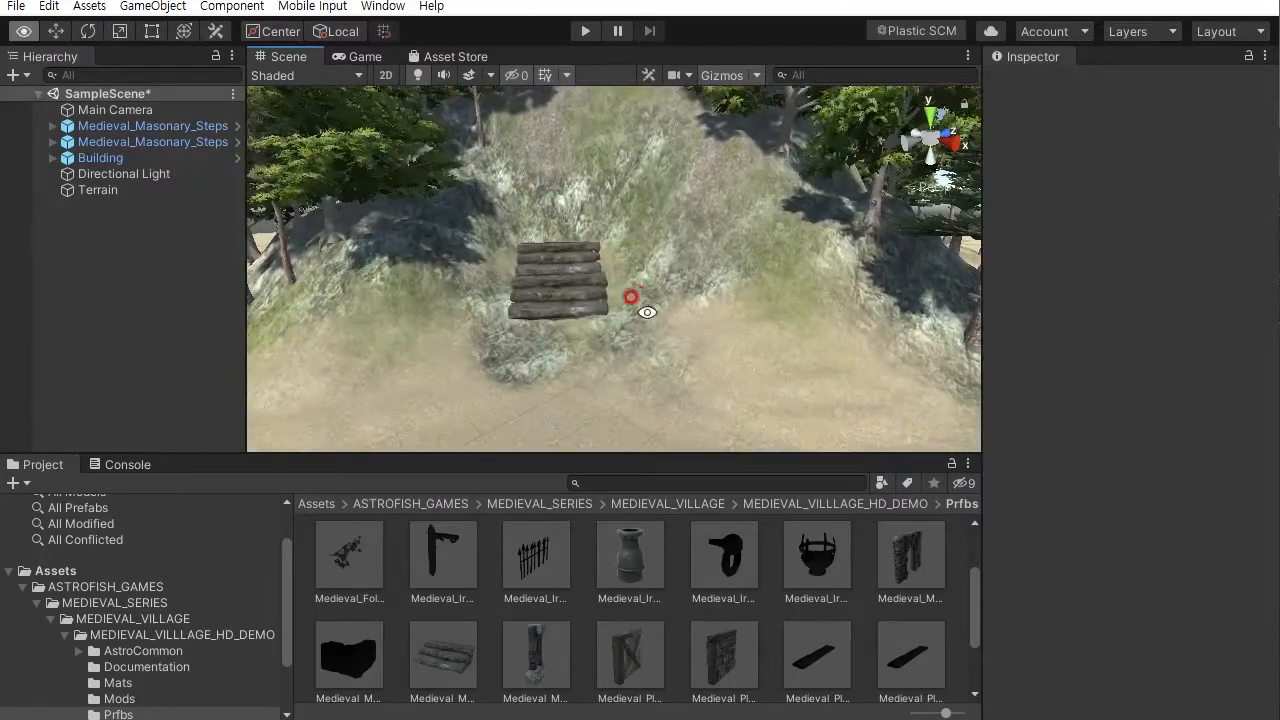
- Add a third Medieval_Masonary_StepsPlatform above the others and rotate it to follow the slope
{"action": "key", "text": "w"}
{"action": "left_click_drag", "start_coordinate": [444, 668], "coordinate": [555, 245]}
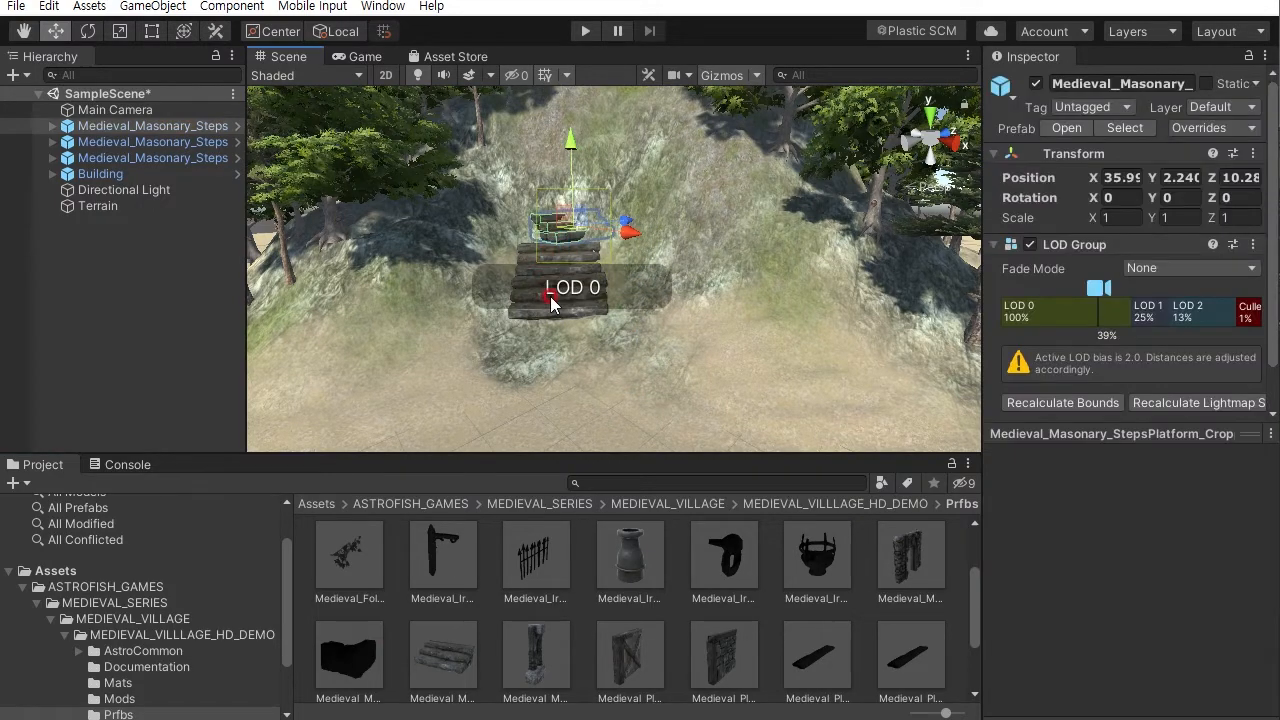
{"action": "scroll", "coordinate": [647, 434], "scroll_direction": "up", "scroll_amount": 5}
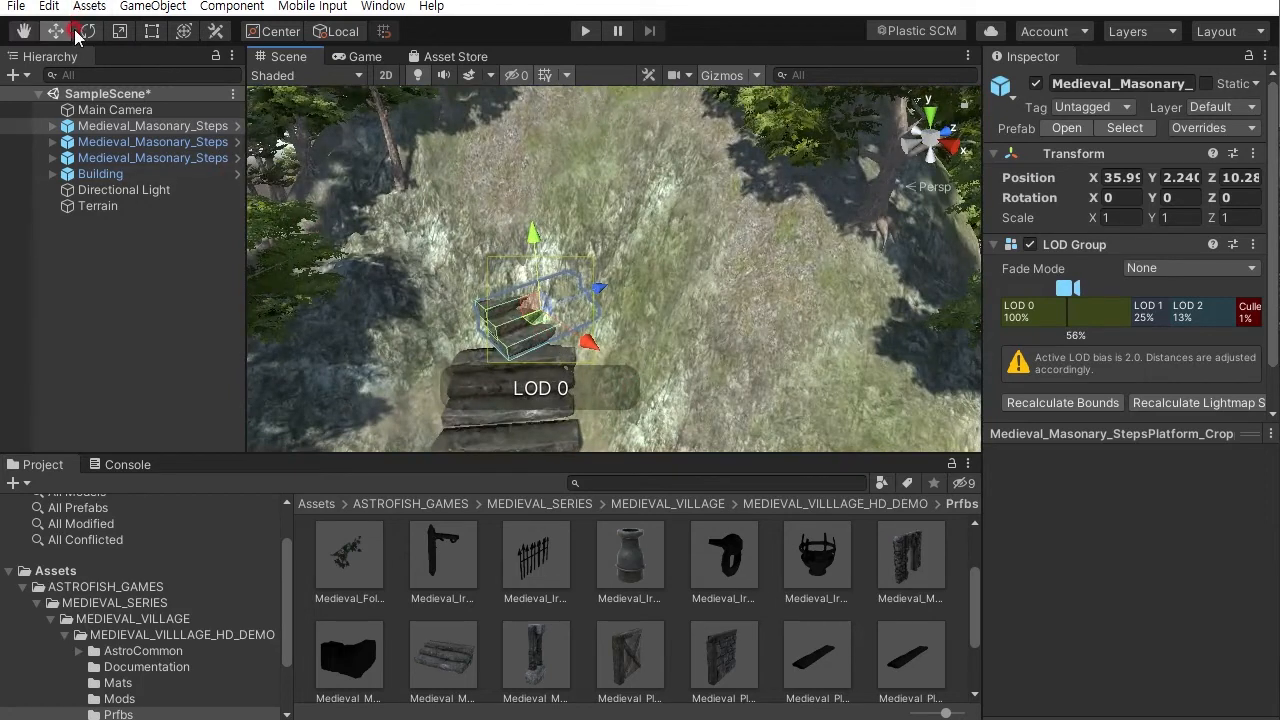
{"action": "left_click", "coordinate": [88, 31]}
{"action": "left_click_drag", "start_coordinate": [572, 358], "coordinate": [414, 340]}
- Adjust the positions of the three steps pieces so they form a continuous staircase up the hill
{"action": "left_click", "coordinate": [54, 33]}
{"action": "left_click_drag", "start_coordinate": [516, 360], "coordinate": [508, 368]}
{"action": "left_click_drag", "start_coordinate": [476, 424], "coordinate": [455, 412], "text": "alt"}
{"action": "mouse_move", "coordinate": [497, 360]}
{"action": "middle_mouse_down"}
{"action": "mouse_move", "coordinate": [535, 290]}
{"action": "mouse_move", "coordinate": [486, 337]}
{"action": "mouse_move", "coordinate": [496, 375]}
{"action": "middle_mouse_up"}
{"action": "left_click", "coordinate": [485, 385]}
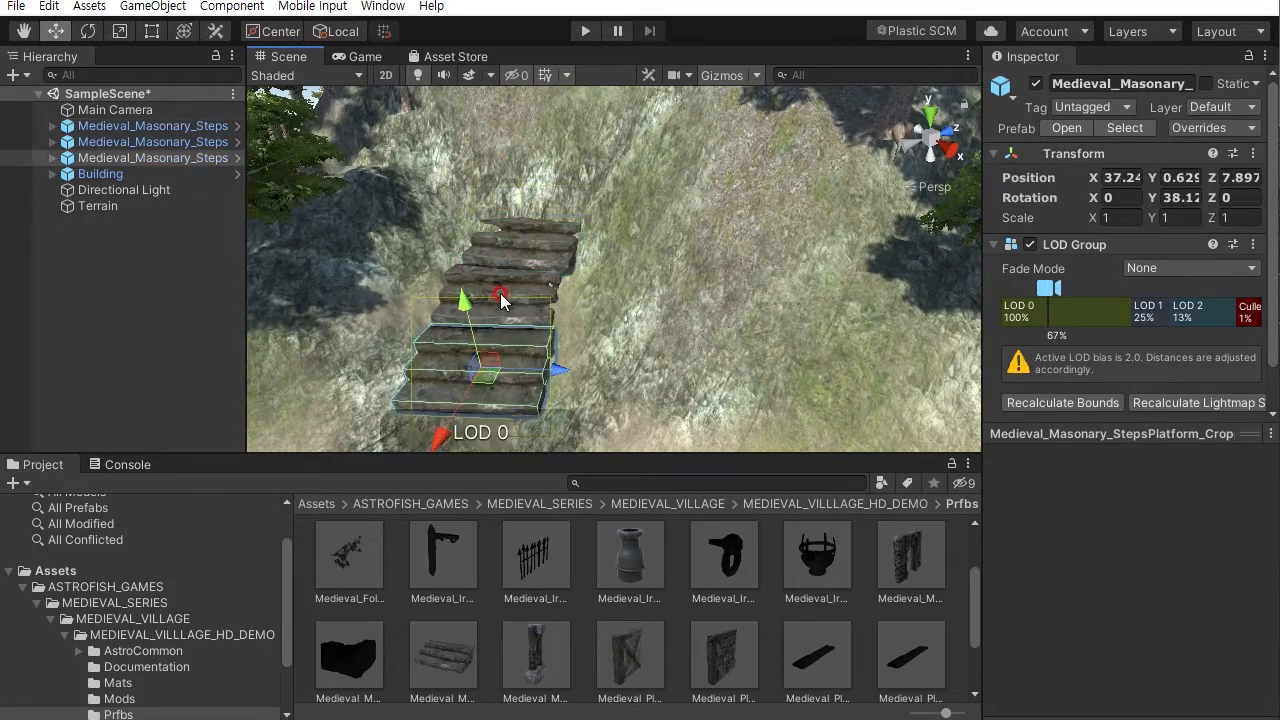
{"action": "left_click", "coordinate": [500, 305]}
{"action": "left_click_drag", "start_coordinate": [467, 344], "coordinate": [465, 352]}
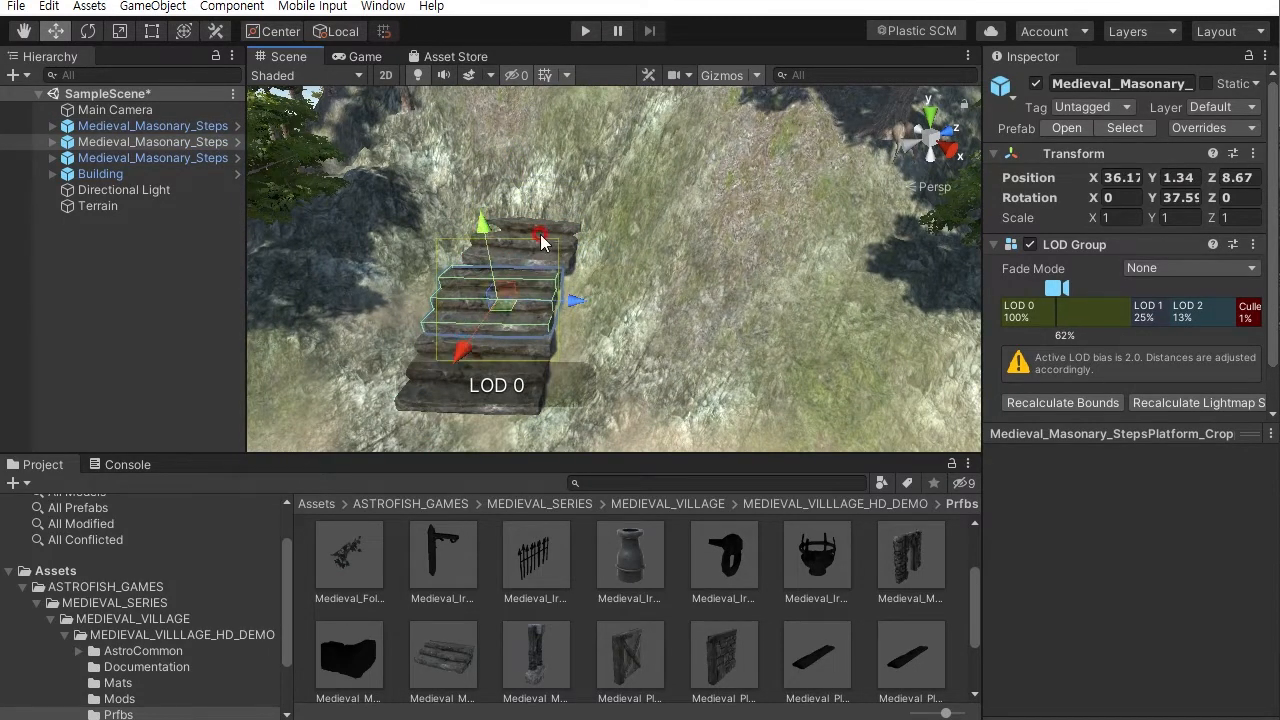
{"action": "left_click", "coordinate": [543, 228]}
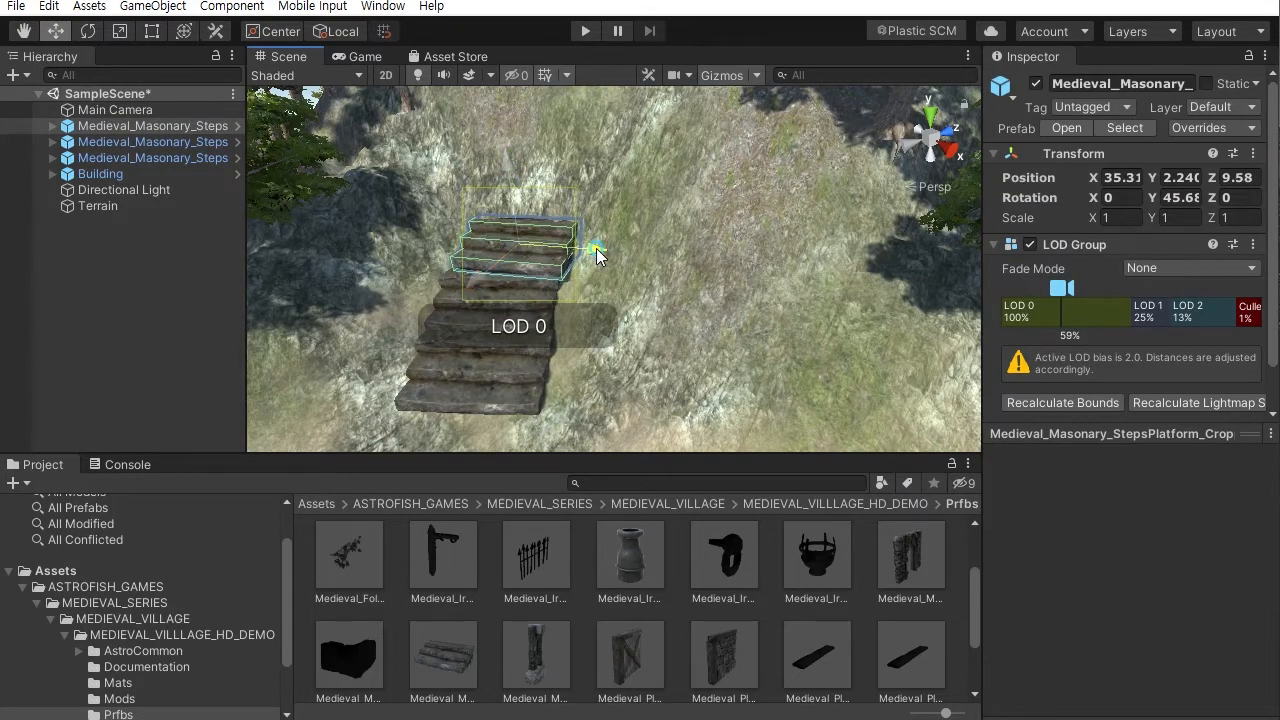
- Orbit around the hill to inspect the finished staircase from several angles
{"action": "right_click_drag", "start_coordinate": [592, 348], "coordinate": [316, 210], "text": "alt"}
{"action": "left_click", "coordinate": [332, 221]}
{"action": "left_click_drag", "start_coordinate": [332, 221], "coordinate": [463, 234], "text": "alt"}
{"action": "left_click_drag", "start_coordinate": [502, 168], "coordinate": [524, 198], "text": "alt"}
{"action": "right_click_drag", "start_coordinate": [524, 198], "coordinate": [574, 221], "text": "alt"}
{"action": "left_click_drag", "start_coordinate": [574, 221], "coordinate": [669, 277], "text": "alt"}
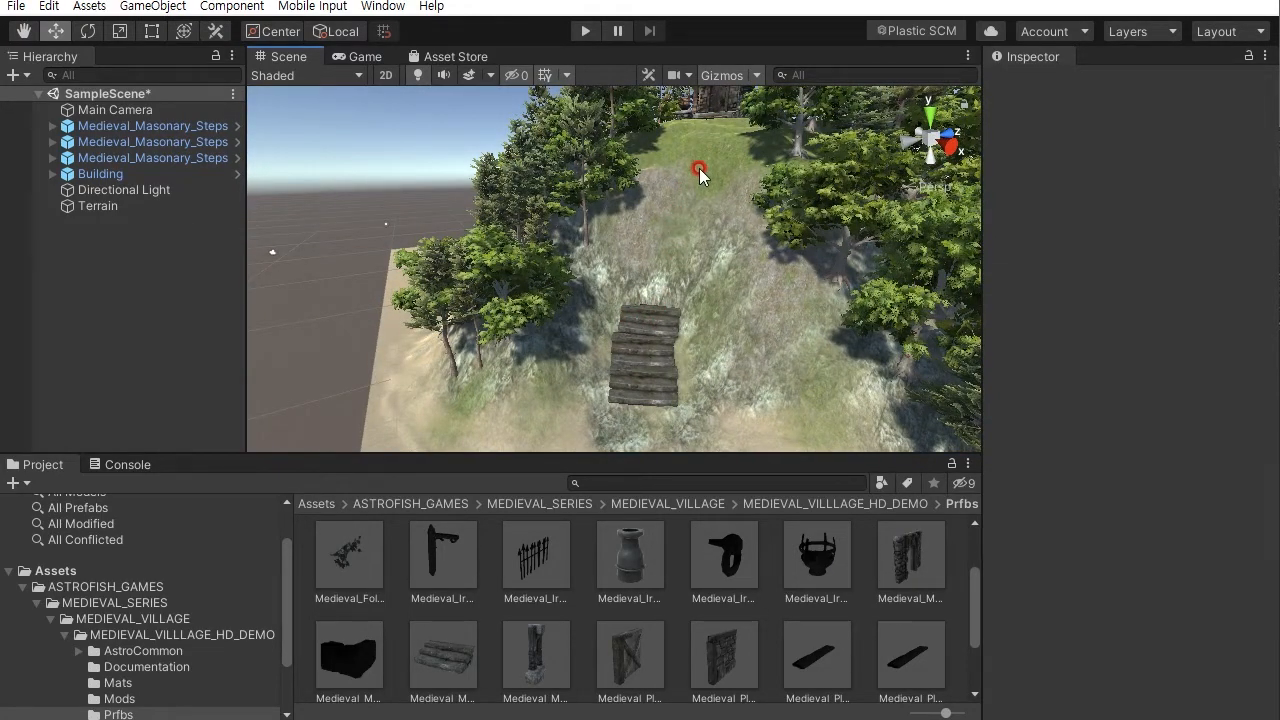
{"action": "left_click_drag", "start_coordinate": [637, 331], "coordinate": [643, 303], "text": "alt"}
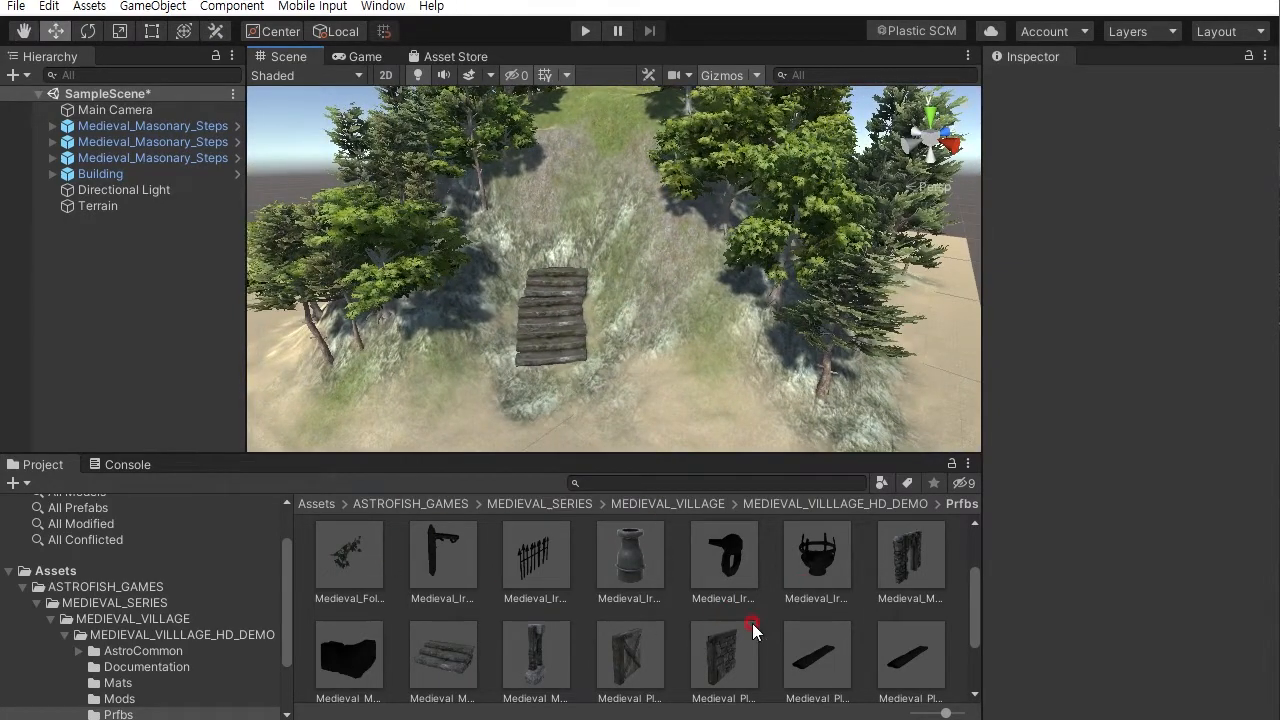
{"action": "left_click_drag", "start_coordinate": [565, 304], "coordinate": [695, 293], "text": "alt"}
{"action": "left_click", "coordinate": [669, 314]}
{"action": "scroll", "coordinate": [720, 322], "scroll_direction": "down", "scroll_amount": 8}
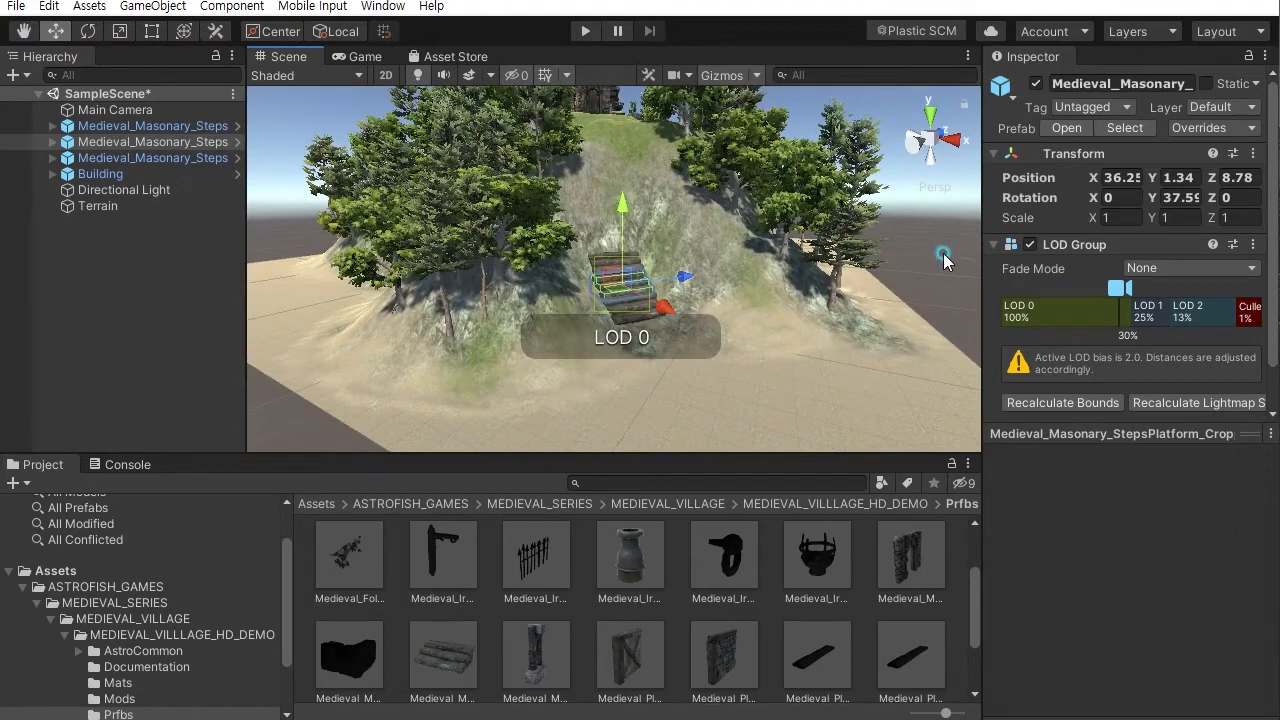
{"action": "left_click", "coordinate": [705, 314]}
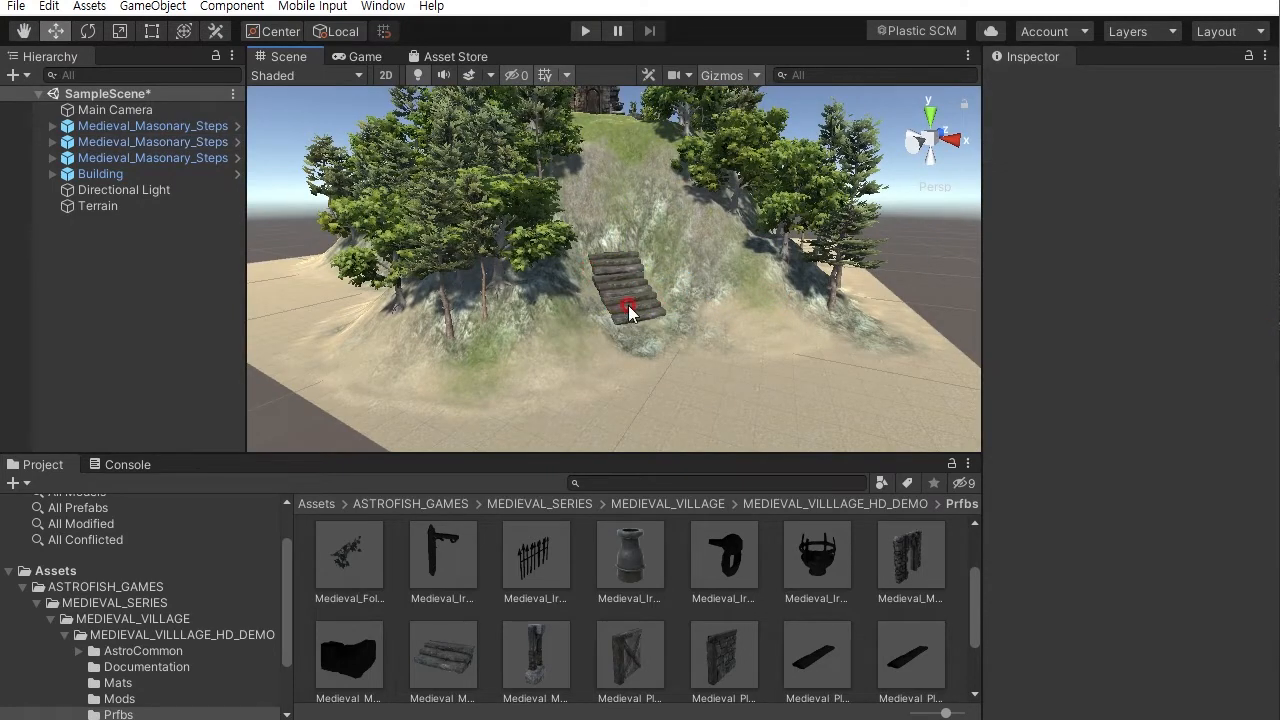
{"action": "left_click_drag", "start_coordinate": [579, 281], "coordinate": [493, 280], "text": "alt"}
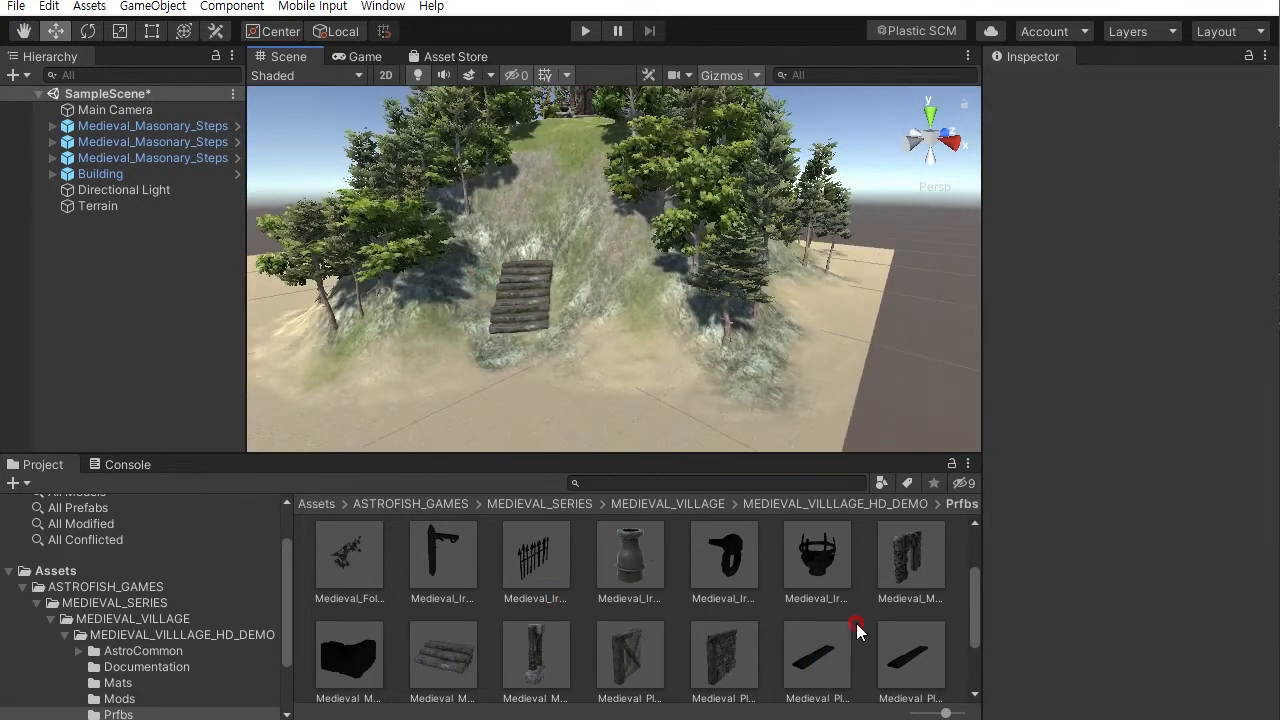
{"action": "left_click_drag", "start_coordinate": [582, 165], "coordinate": [795, 420], "text": "alt"}
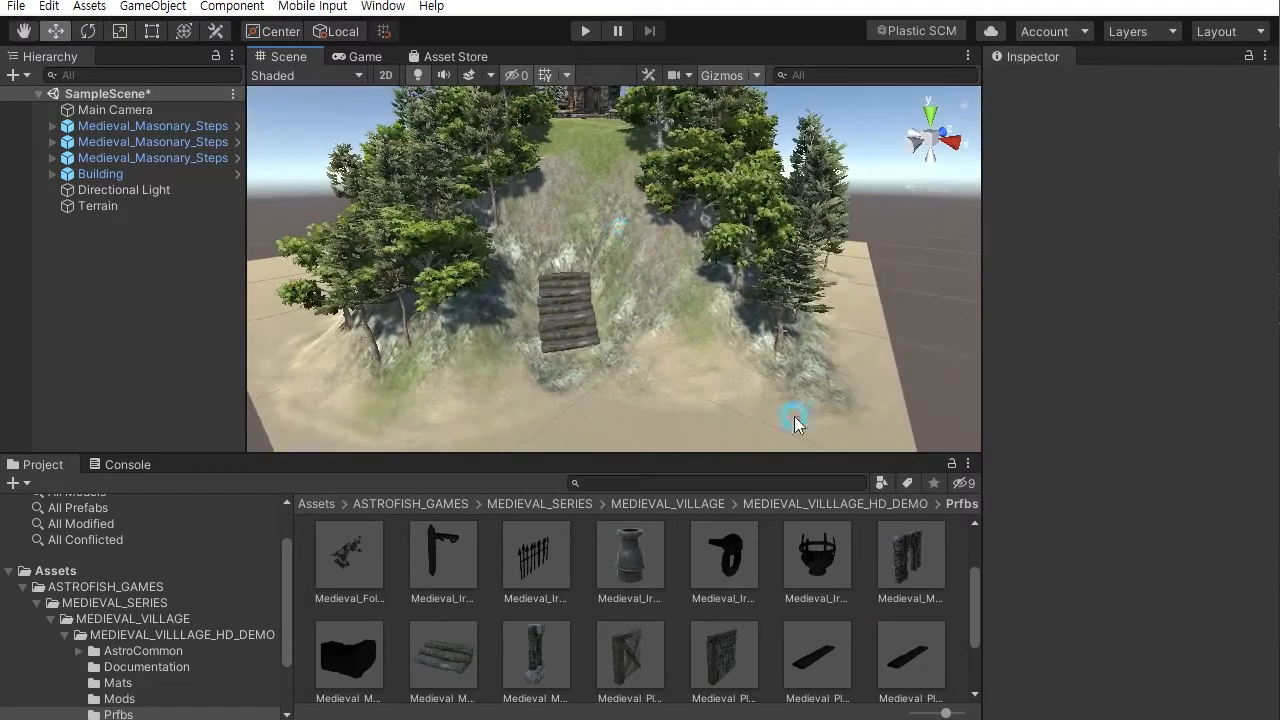
- Place a Medieval_Masonary_DoorOrnate prefab on the hill at the top of the staircase
{"action": "left_click", "coordinate": [914, 570]}
{"action": "left_click_drag", "start_coordinate": [1163, 612], "coordinate": [1088, 615]}
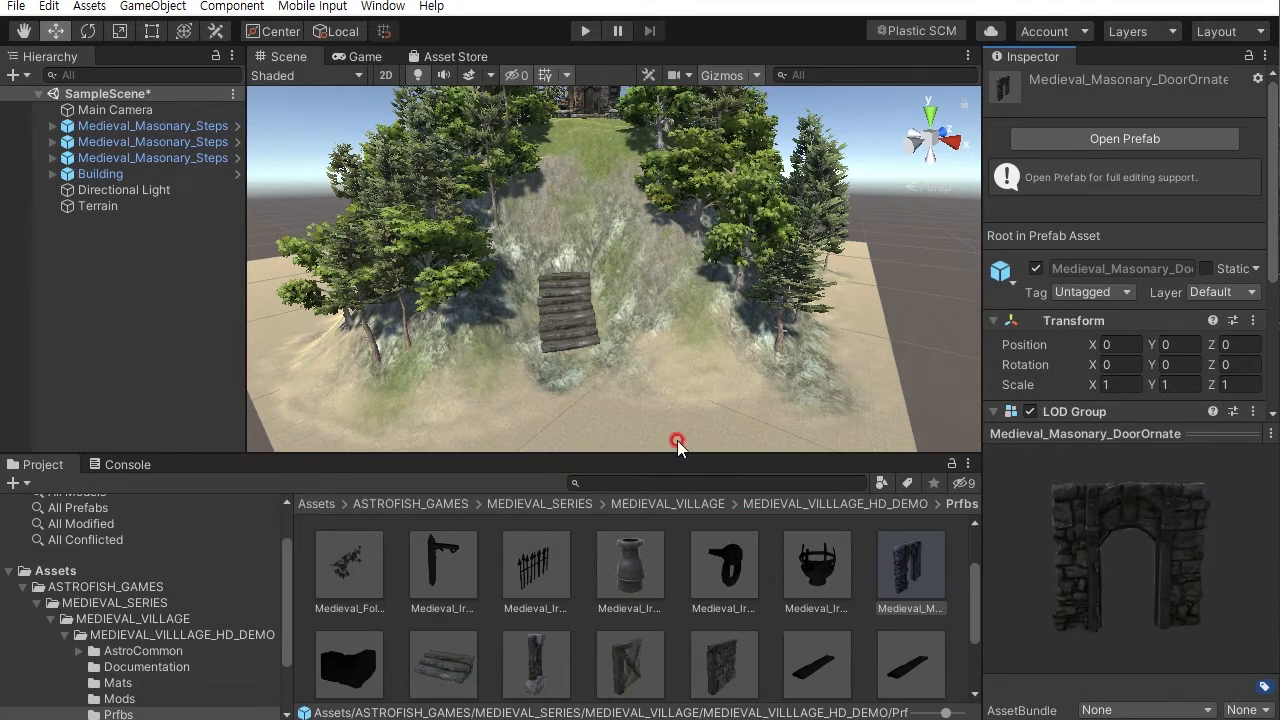
{"action": "left_click_drag", "start_coordinate": [908, 570], "coordinate": [688, 299]}
- Rotate the archway about 155 degrees and scale it up to about 2.5
{"action": "left_click", "coordinate": [89, 31]}
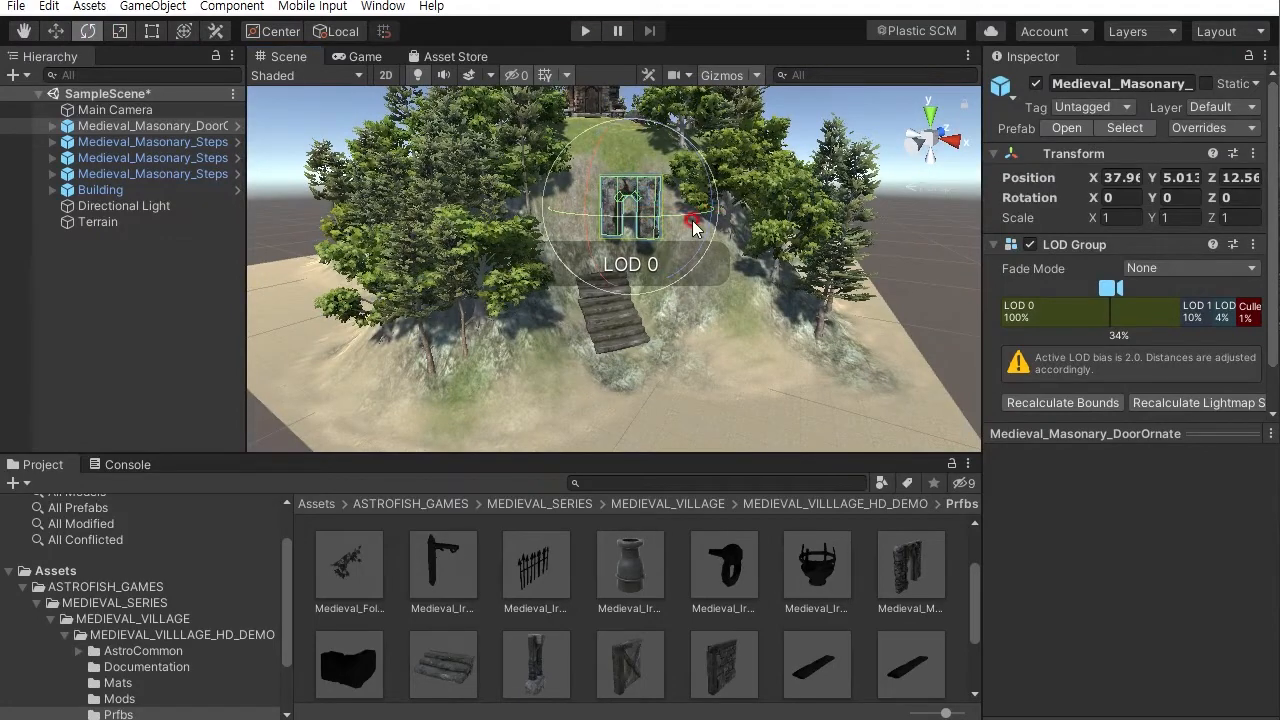
{"action": "left_click_drag", "start_coordinate": [690, 217], "coordinate": [316, 155]}
{"action": "left_click", "coordinate": [121, 31]}
{"action": "left_click_drag", "start_coordinate": [632, 196], "coordinate": [556, 33]}
- Move the archway onto the top steps and turn it to about 143 degrees so it frames the stairs
{"action": "left_click_drag", "start_coordinate": [702, 266], "coordinate": [689, 240], "text": "alt"}
{"action": "right_click_drag", "start_coordinate": [689, 240], "coordinate": [660, 180], "text": "alt"}
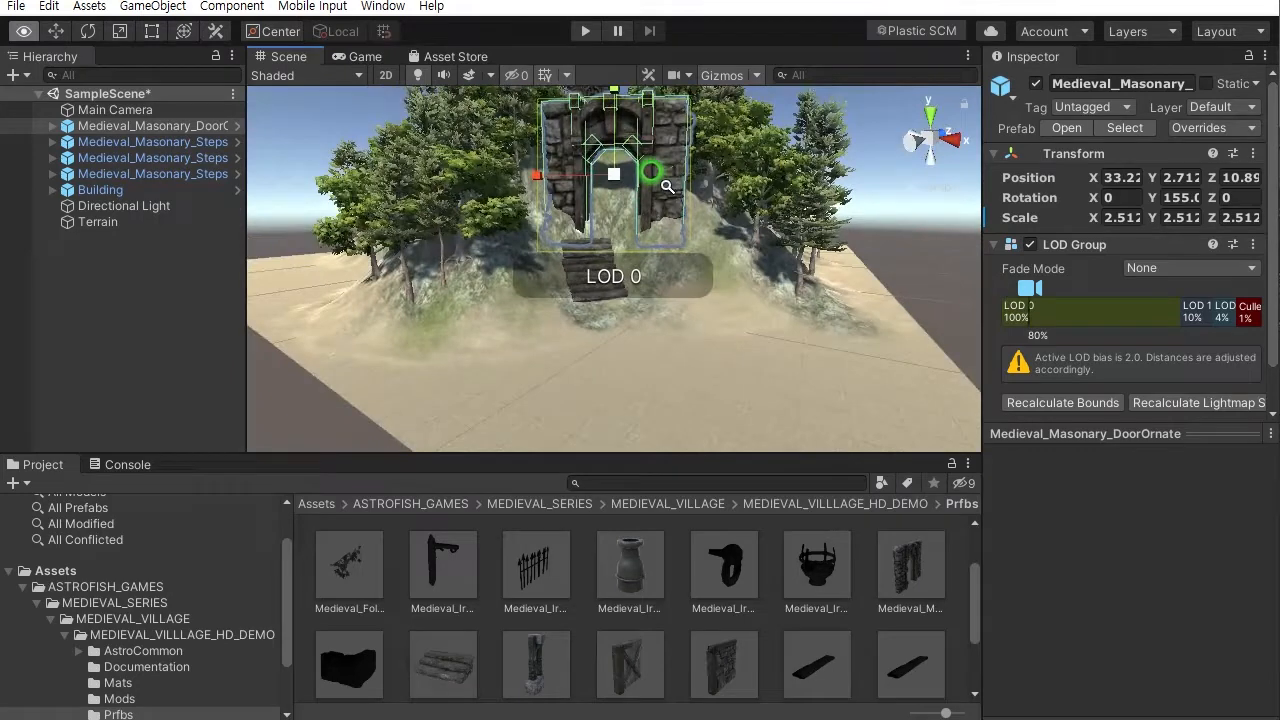
{"action": "left_click_drag", "start_coordinate": [696, 226], "coordinate": [698, 233], "text": "alt"}
{"action": "right_click_drag", "start_coordinate": [660, 226], "coordinate": [684, 266], "text": "alt"}
{"action": "left_click_drag", "start_coordinate": [684, 266], "coordinate": [686, 277], "text": "alt"}
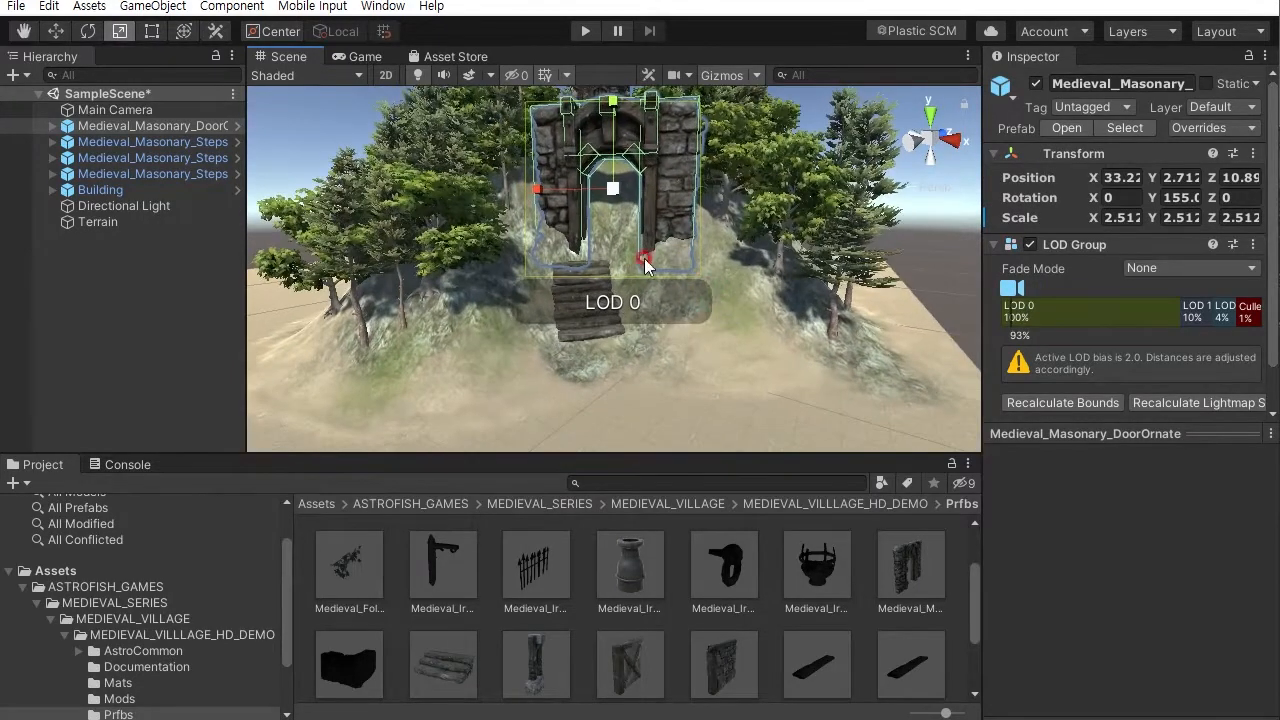
{"action": "left_click", "coordinate": [57, 35]}
{"action": "left_click_drag", "start_coordinate": [453, 222], "coordinate": [449, 269], "text": "alt"}
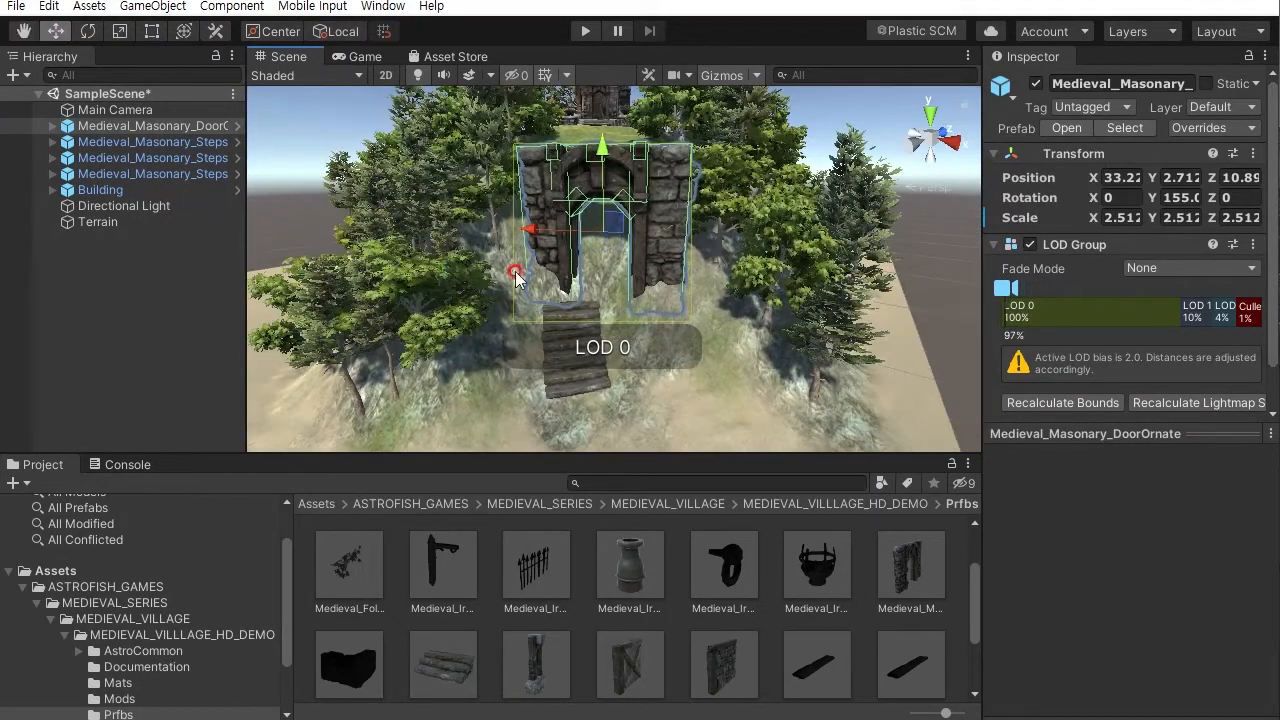
{"action": "left_click_drag", "start_coordinate": [509, 230], "coordinate": [477, 314], "text": "alt"}
{"action": "left_click_drag", "start_coordinate": [552, 331], "coordinate": [590, 318], "text": "alt"}
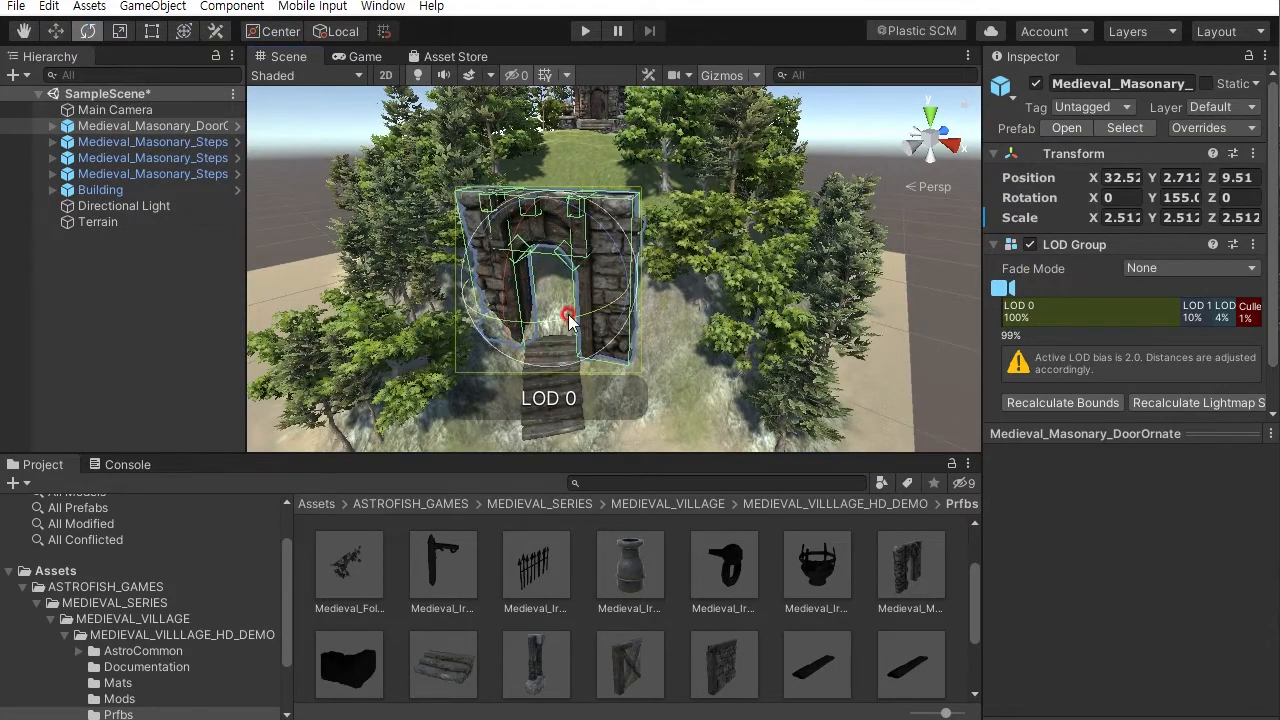
{"action": "left_click_drag", "start_coordinate": [609, 311], "coordinate": [674, 316], "text": "alt"}
{"action": "scroll", "coordinate": [674, 316], "scroll_direction": "up", "scroll_amount": 2}
{"action": "middle_click_drag", "start_coordinate": [686, 292], "coordinate": [696, 379]}
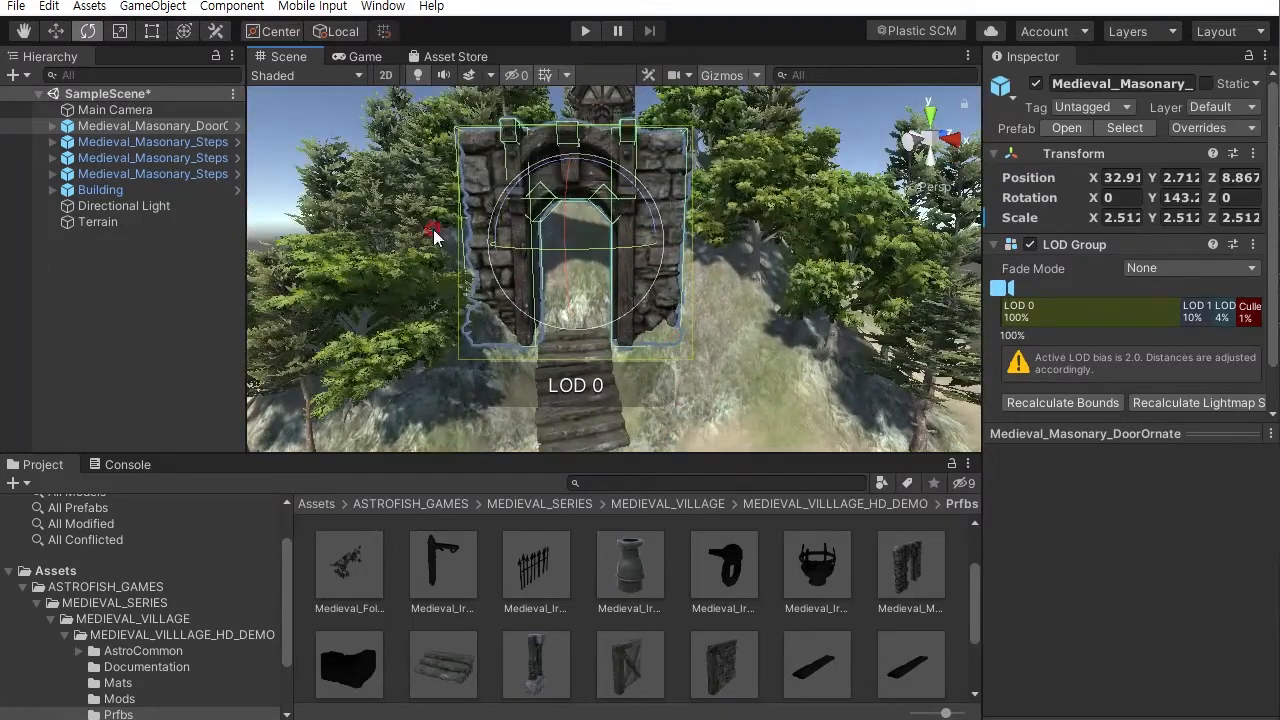
- Scale the archway to about 2.9 wide and 2.66 high and deep
{"action": "left_click", "coordinate": [119, 33]}
{"action": "left_click_drag", "start_coordinate": [577, 250], "coordinate": [490, 247]}
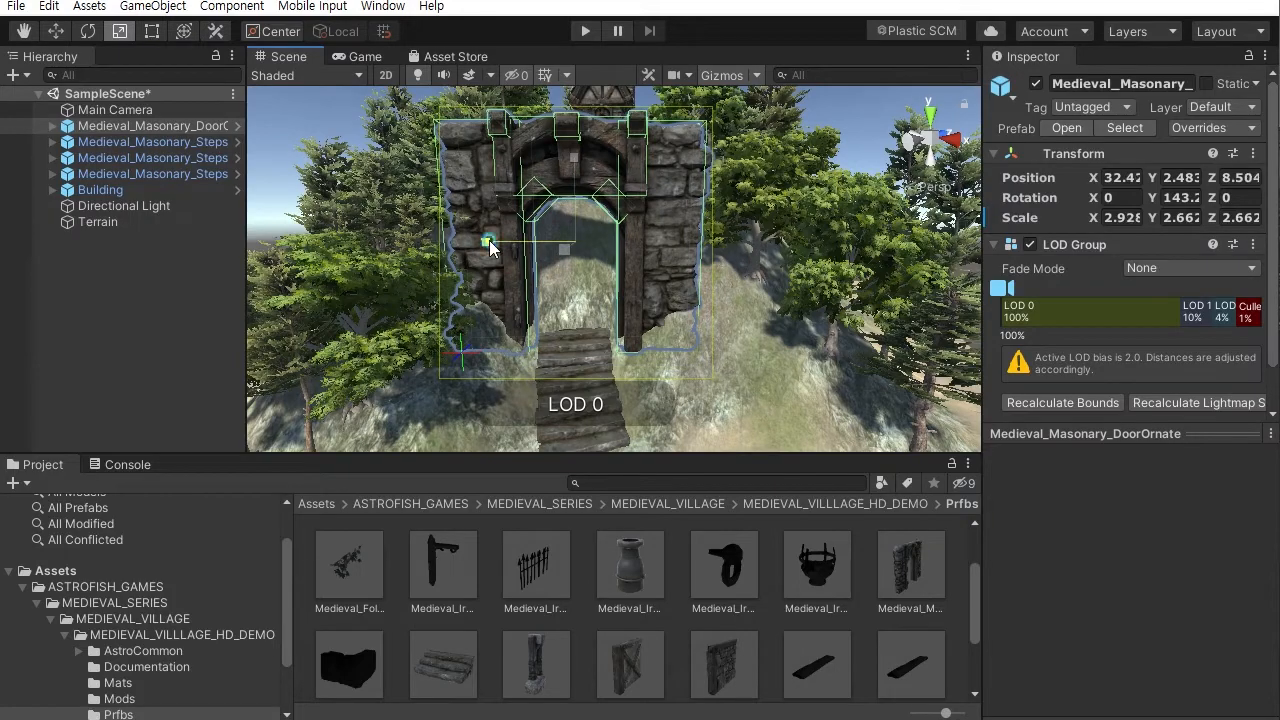
{"action": "left_click", "coordinate": [297, 210]}
- Orbit and zoom around the hill to inspect the archway, stairs and building
{"action": "scroll", "coordinate": [598, 240], "scroll_direction": "down", "scroll_amount": 5}
{"action": "left_click_drag", "start_coordinate": [598, 240], "coordinate": [757, 247], "text": "alt"}
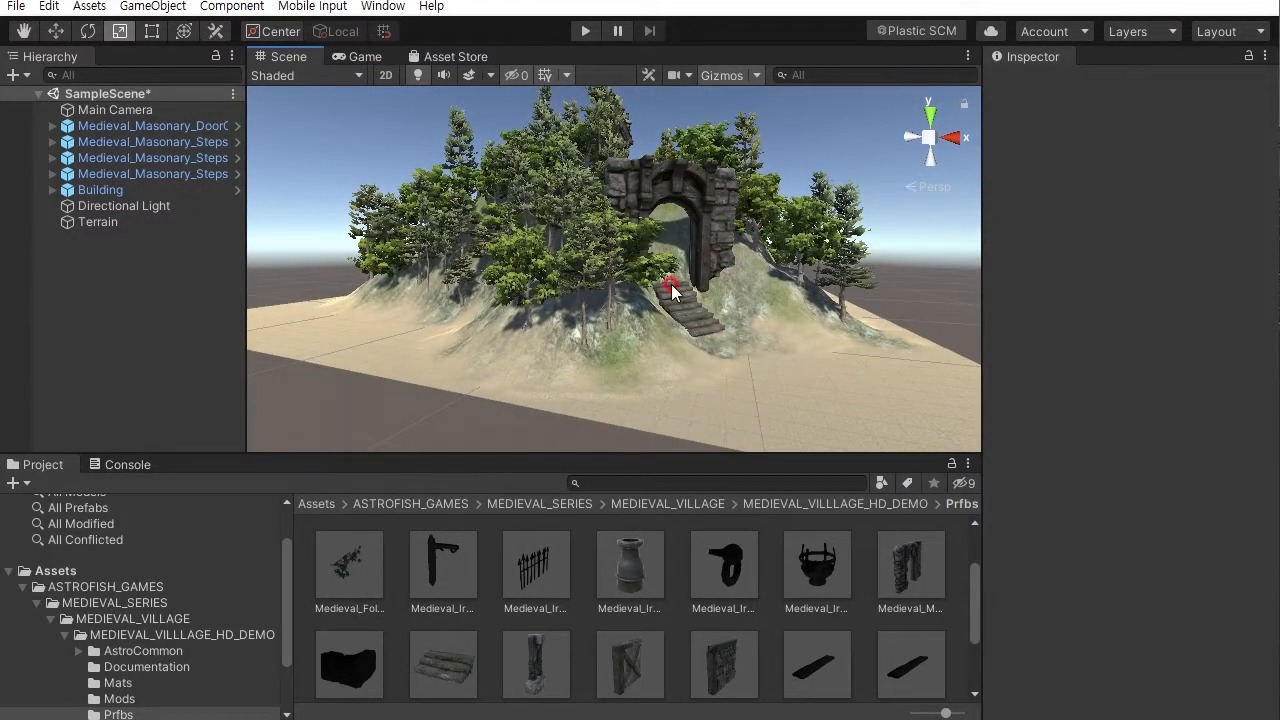
{"action": "left_click_drag", "start_coordinate": [705, 295], "coordinate": [495, 334], "text": "alt"}
{"action": "left_click_drag", "start_coordinate": [505, 279], "coordinate": [568, 305], "text": "alt"}
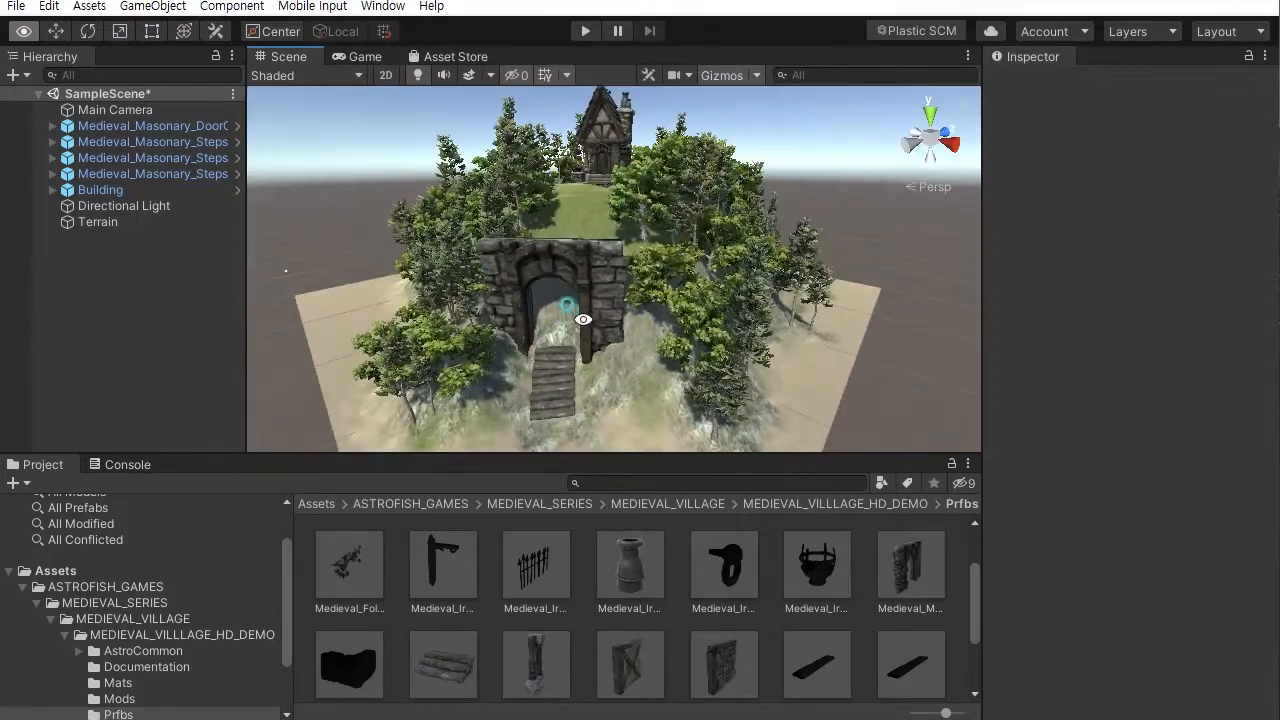
{"action": "left_click_drag", "start_coordinate": [588, 199], "coordinate": [822, 272], "text": "alt"}
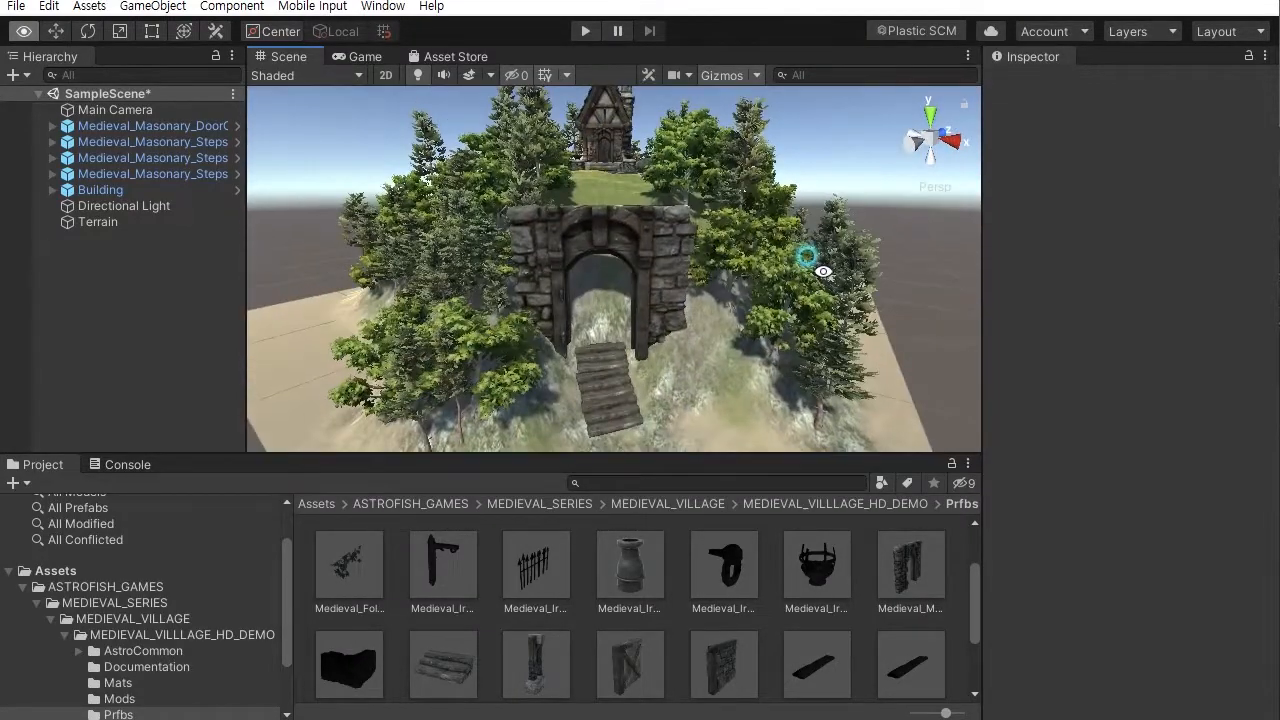
{"action": "left_click_drag", "start_coordinate": [588, 361], "coordinate": [763, 338], "text": "alt"}
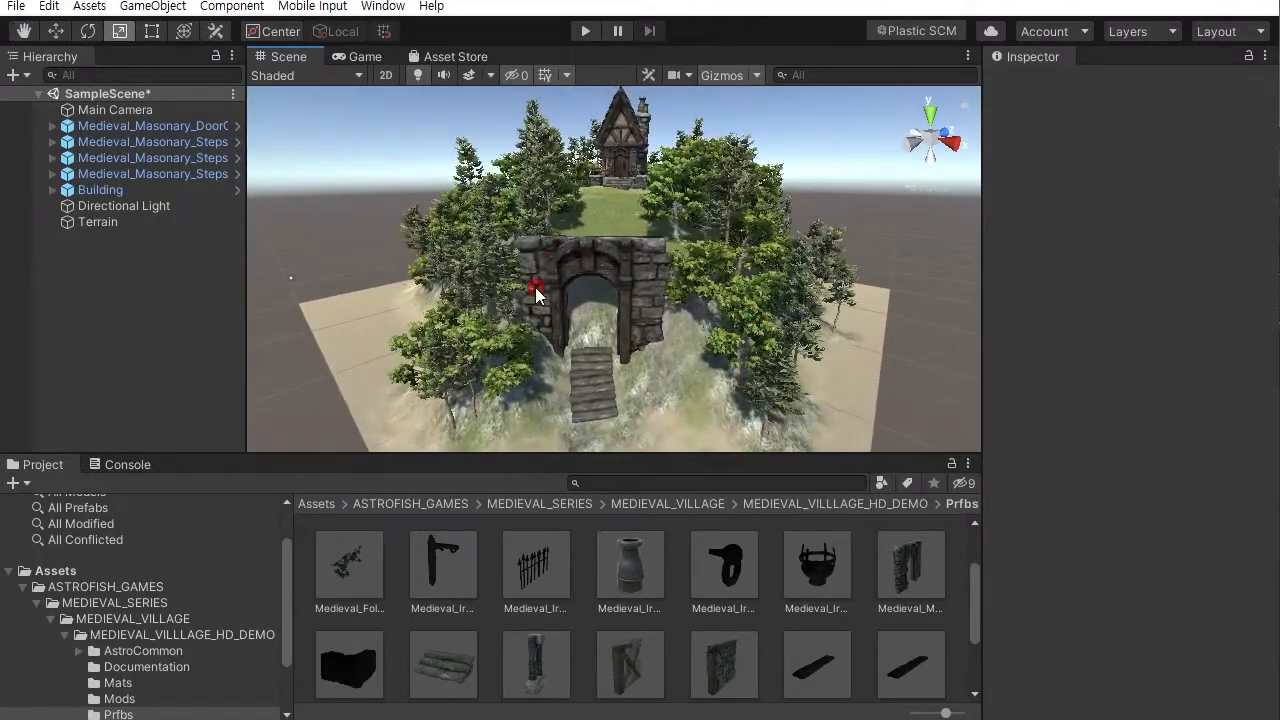
{"action": "left_click_drag", "start_coordinate": [573, 352], "coordinate": [620, 277], "text": "alt"}
{"action": "scroll", "coordinate": [640, 279], "scroll_direction": "up", "scroll_amount": 5}
{"action": "left_click_drag", "start_coordinate": [691, 294], "coordinate": [663, 374], "text": "alt"}
{"action": "scroll", "coordinate": [663, 372], "scroll_direction": "up", "scroll_amount": 6}
{"action": "left_click_drag", "start_coordinate": [663, 300], "coordinate": [748, 322], "text": "alt"}
- Place a Medieval_IronFixtures_ArowRailing_Long prefab beside the building and rotate it about 106 degrees
{"action": "left_click", "coordinate": [534, 570]}
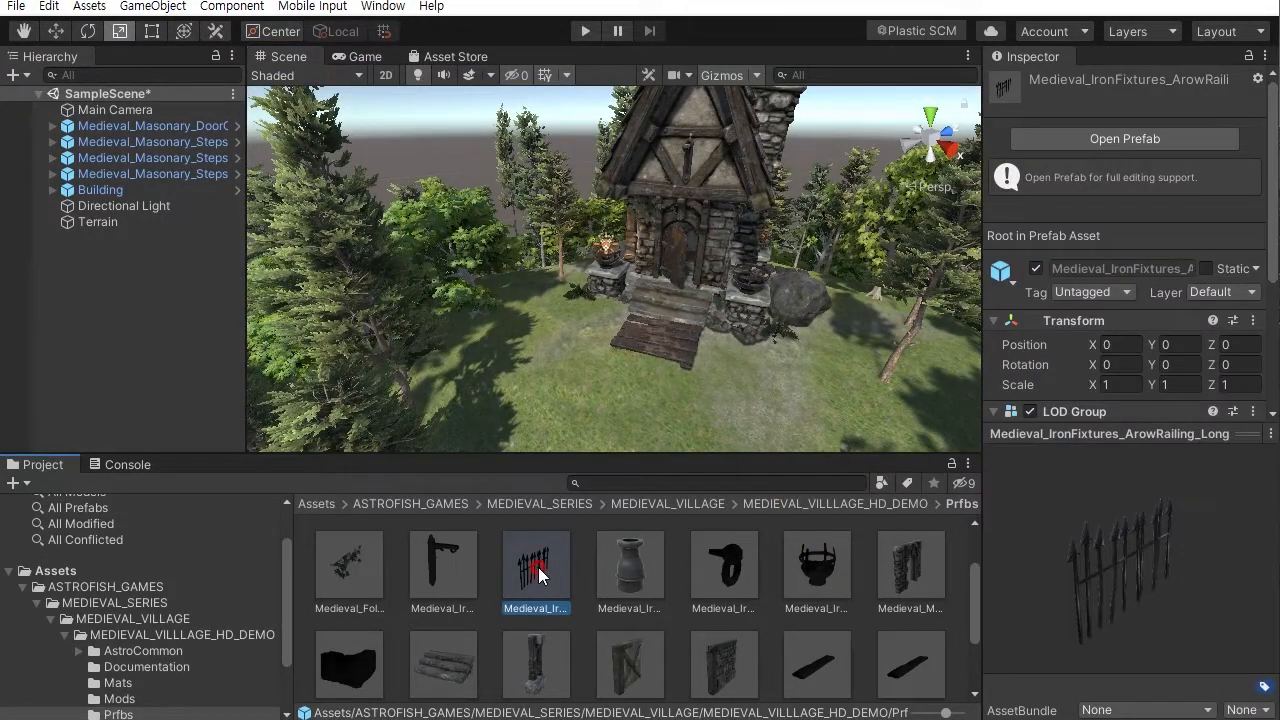
{"action": "left_click_drag", "start_coordinate": [1191, 598], "coordinate": [1061, 582]}
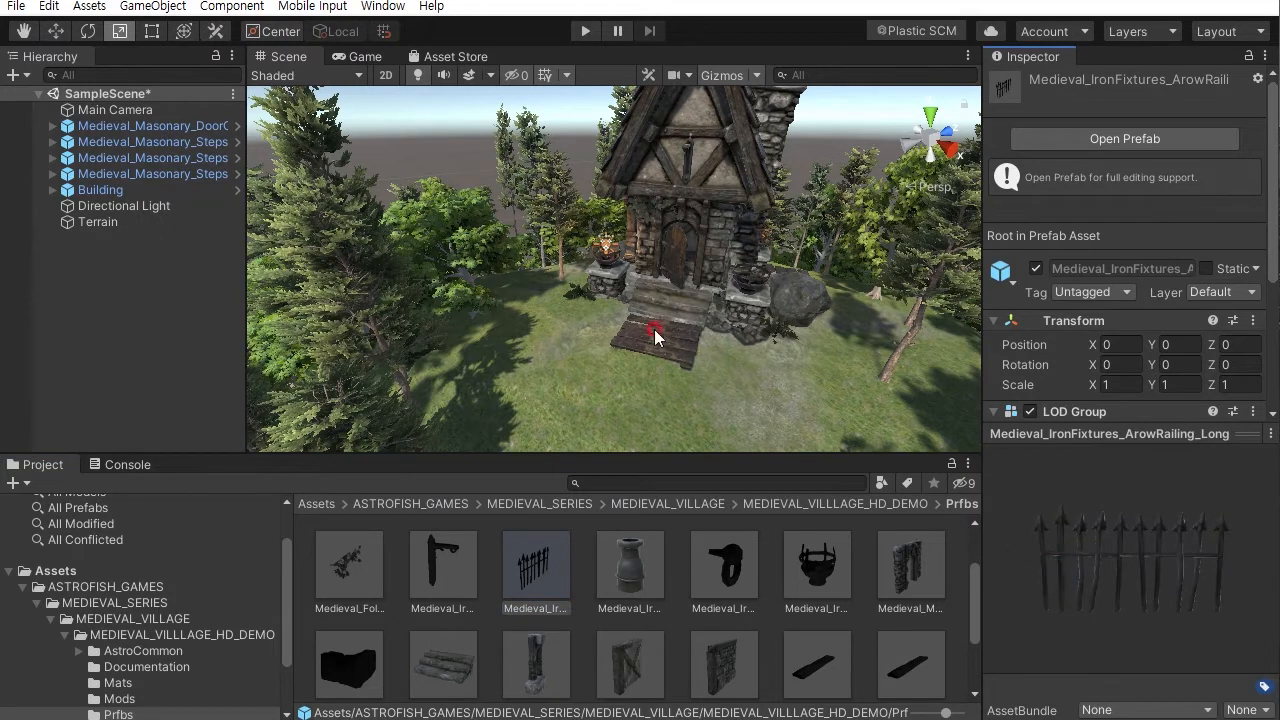
{"action": "left_click_drag", "start_coordinate": [534, 580], "coordinate": [553, 289]}
{"action": "scroll", "coordinate": [628, 332], "scroll_direction": "up", "scroll_amount": 5}
{"action": "right_click_drag", "start_coordinate": [628, 332], "coordinate": [754, 431]}
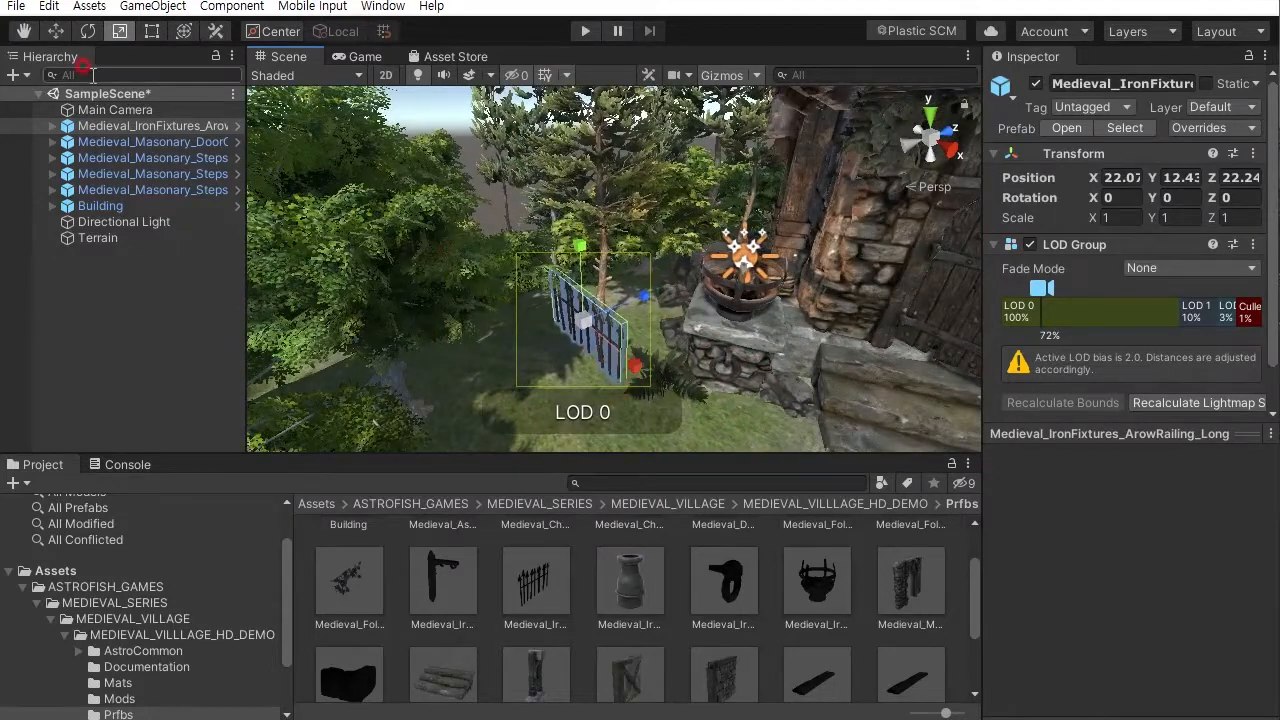
{"action": "key", "text": "e"}
{"action": "left_click_drag", "start_coordinate": [619, 372], "coordinate": [561, 364]}
{"action": "right_click_drag", "start_coordinate": [561, 364], "coordinate": [505, 205]}
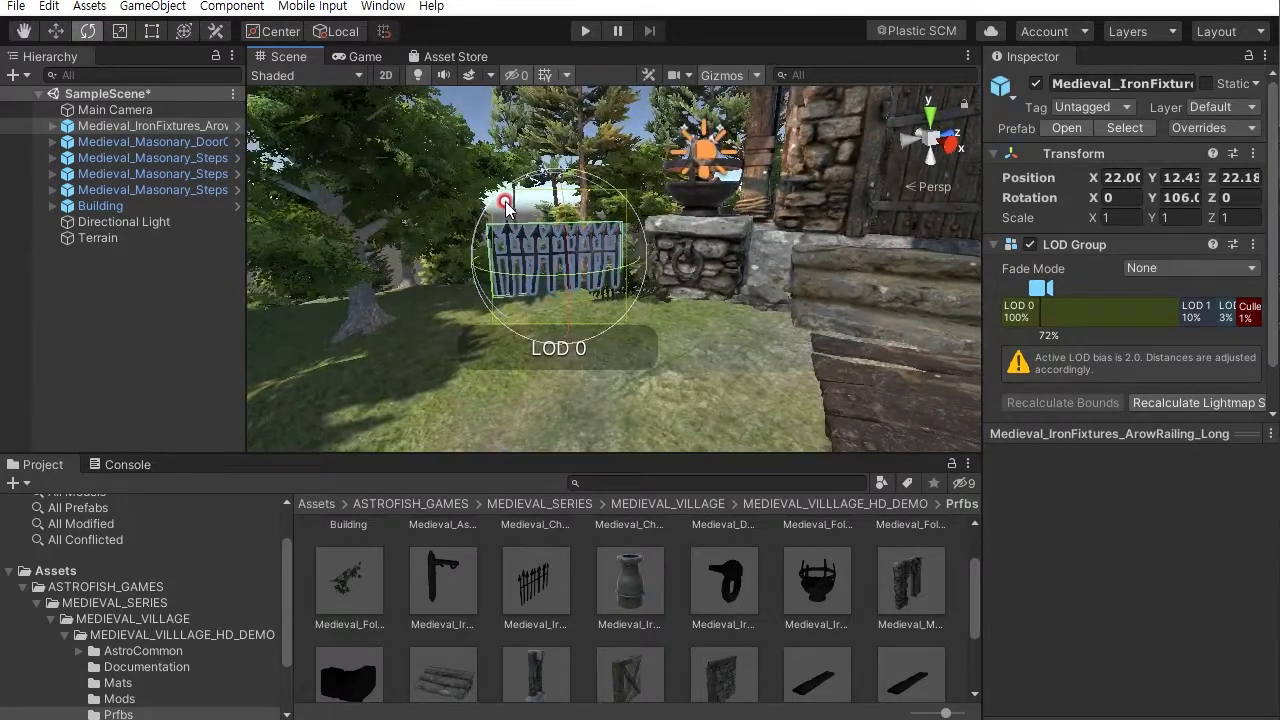
- Tilt the railing about -6 degrees so it follows the ground
{"action": "right_click_drag", "start_coordinate": [528, 335], "coordinate": [570, 342]}
{"action": "left_click_drag", "start_coordinate": [531, 319], "coordinate": [537, 323]}
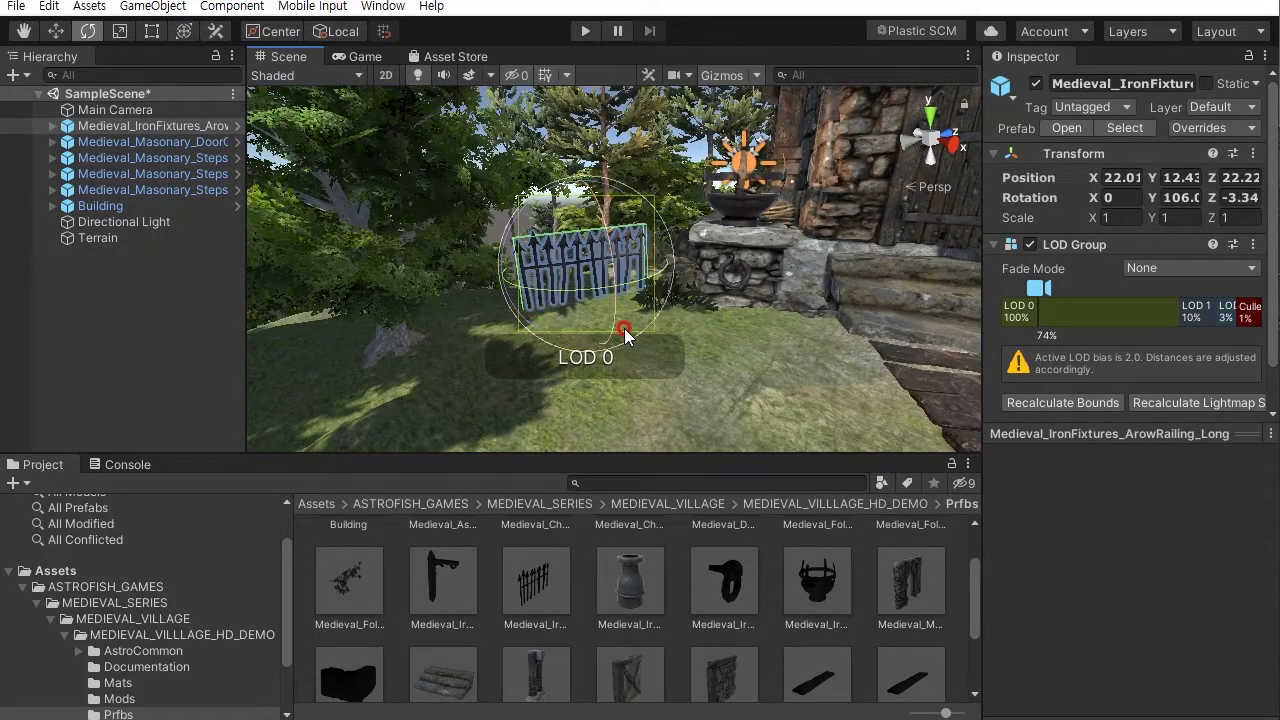
{"action": "left_click_drag", "start_coordinate": [531, 329], "coordinate": [537, 332]}
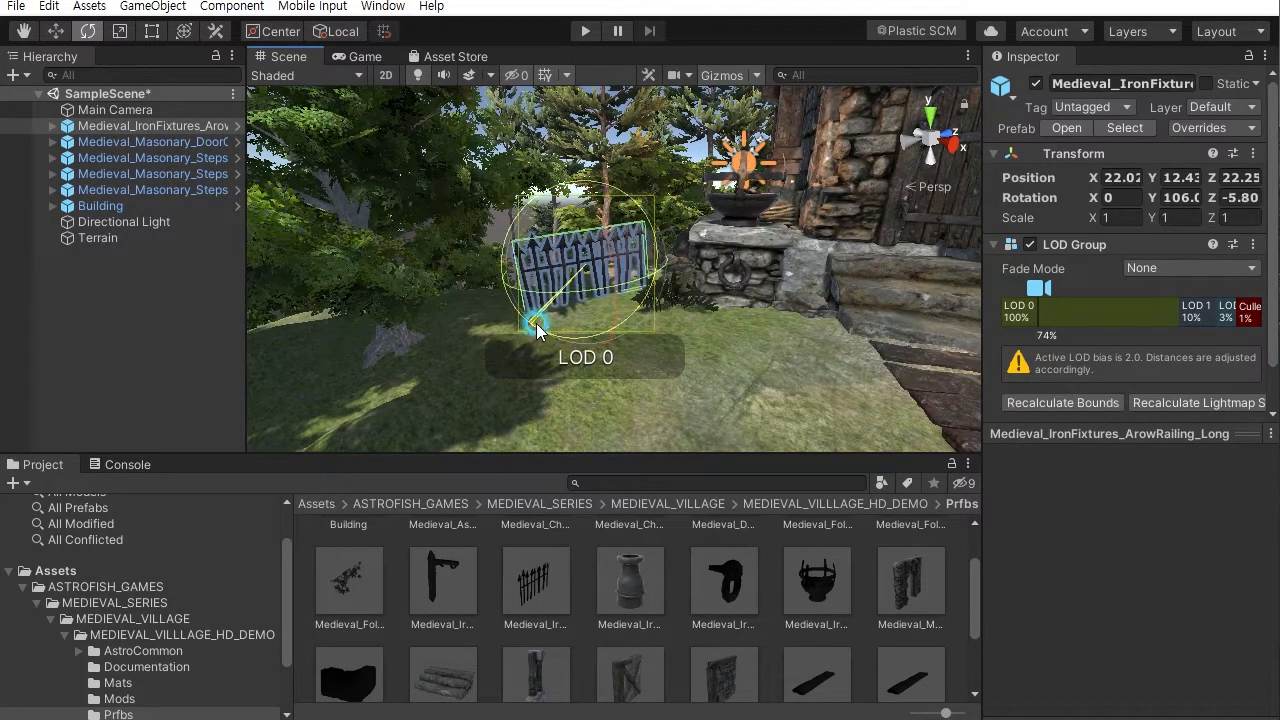
{"action": "right_click_drag", "start_coordinate": [543, 330], "coordinate": [640, 335]}
- Readjust the railing's tilt to about -4.6 degrees to sit on the slope
{"action": "right_click_drag", "start_coordinate": [735, 322], "coordinate": [643, 150]}
{"action": "left_click", "coordinate": [643, 148]}
{"action": "right_click_drag", "start_coordinate": [678, 288], "coordinate": [728, 468]}
{"action": "middle_click_drag", "start_coordinate": [683, 390], "coordinate": [673, 305]}
{"action": "right_click_drag", "start_coordinate": [673, 305], "coordinate": [780, 482], "text": "alt"}
{"action": "right_click_drag", "start_coordinate": [714, 364], "coordinate": [572, 231]}
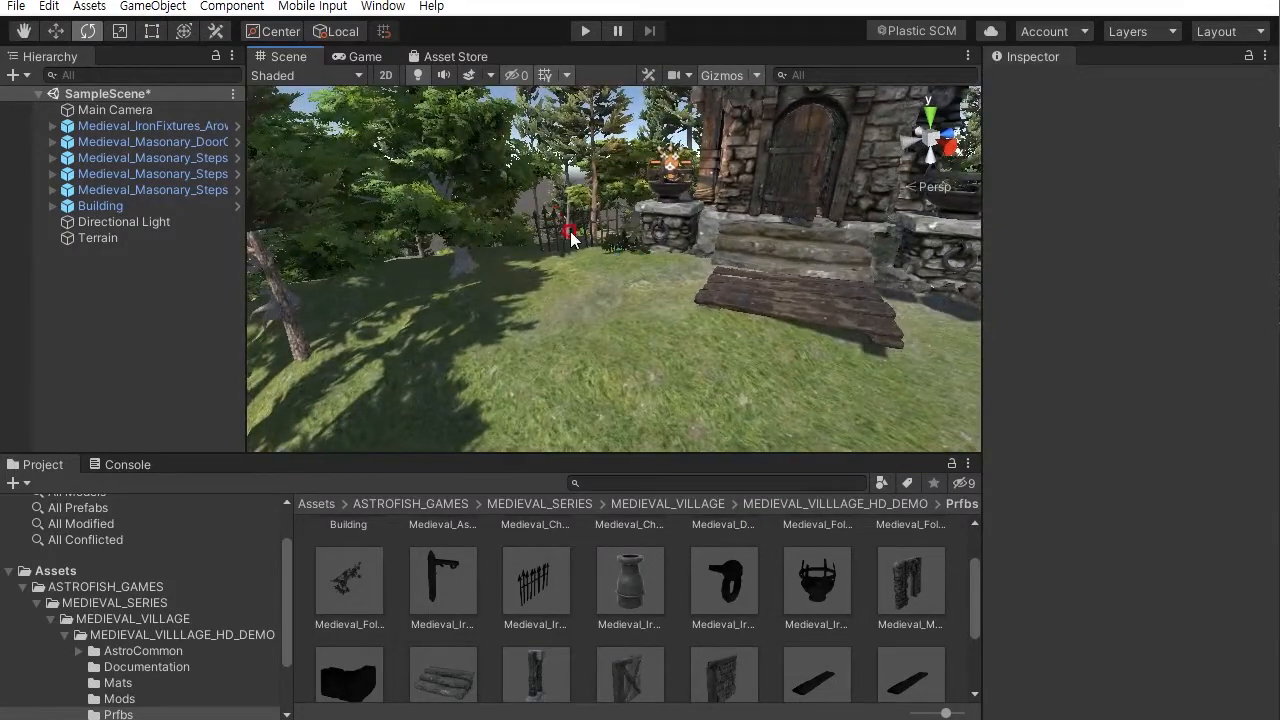
{"action": "left_click", "coordinate": [569, 243]}
{"action": "left_click_drag", "start_coordinate": [578, 249], "coordinate": [575, 286], "text": "alt"}
{"action": "right_click_drag", "start_coordinate": [580, 300], "coordinate": [697, 486], "text": "alt"}
{"action": "middle_click_drag", "start_coordinate": [625, 320], "coordinate": [654, 347]}
{"action": "left_click_drag", "start_coordinate": [654, 347], "coordinate": [638, 359], "text": "alt"}
{"action": "right_click_drag", "start_coordinate": [638, 359], "coordinate": [664, 365], "text": "alt"}
{"action": "middle_click_drag", "start_coordinate": [664, 365], "coordinate": [672, 369]}
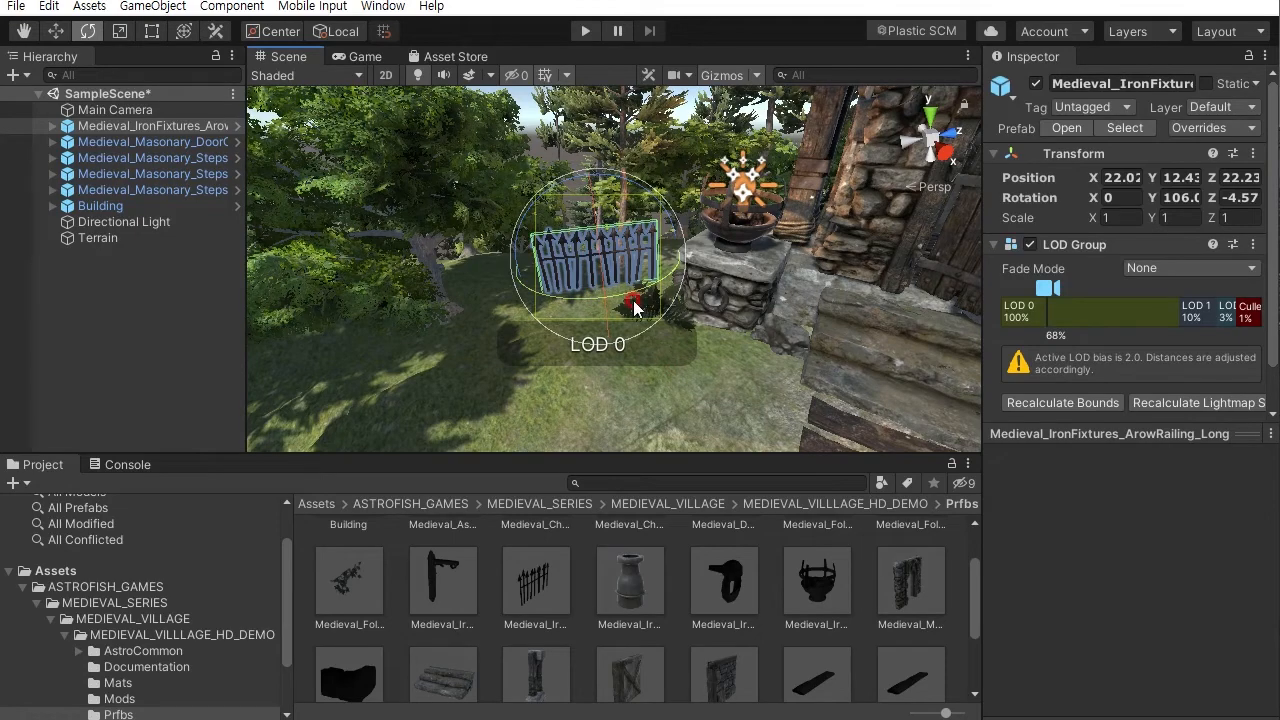
{"action": "left_click_drag", "start_coordinate": [643, 428], "coordinate": [659, 375], "text": "alt"}
{"action": "left_click", "coordinate": [529, 148]}
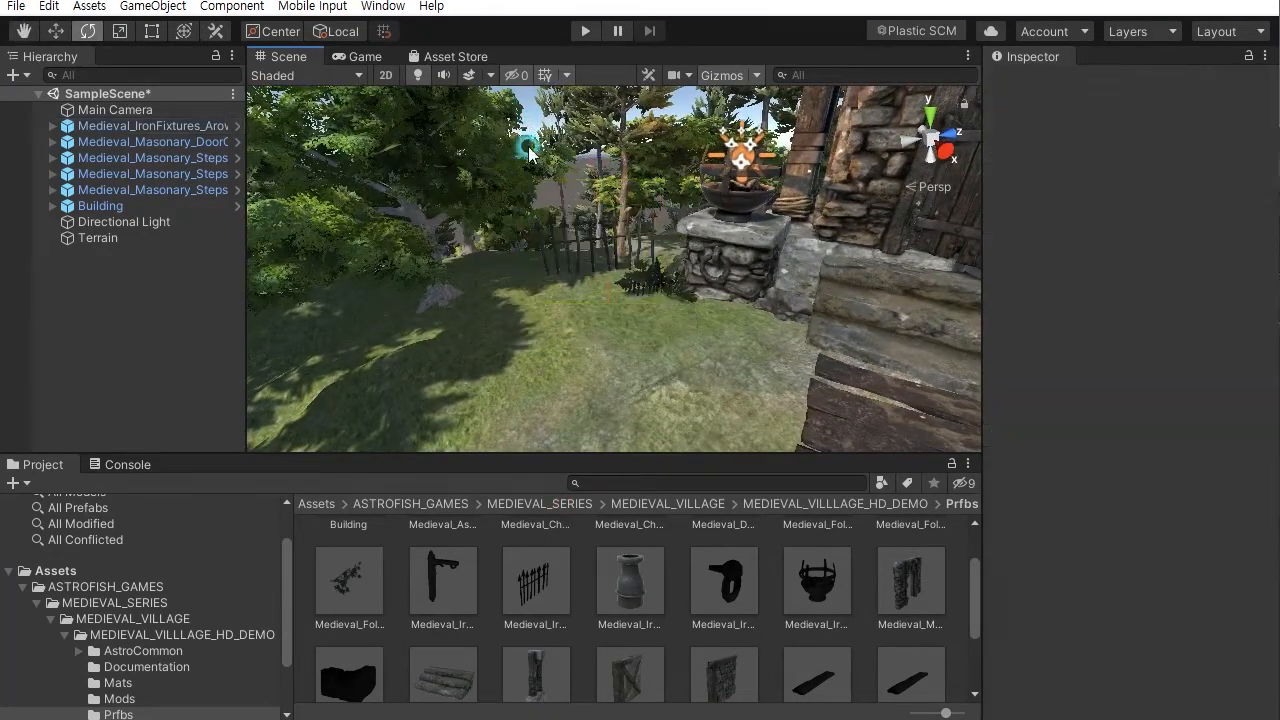
- Add a second ArowRailing_Long, turn it about 70 degrees and move it into line with the first
{"action": "left_click_drag", "start_coordinate": [522, 600], "coordinate": [434, 305]}
{"action": "left_click_drag", "start_coordinate": [541, 312], "coordinate": [543, 345], "text": "alt"}
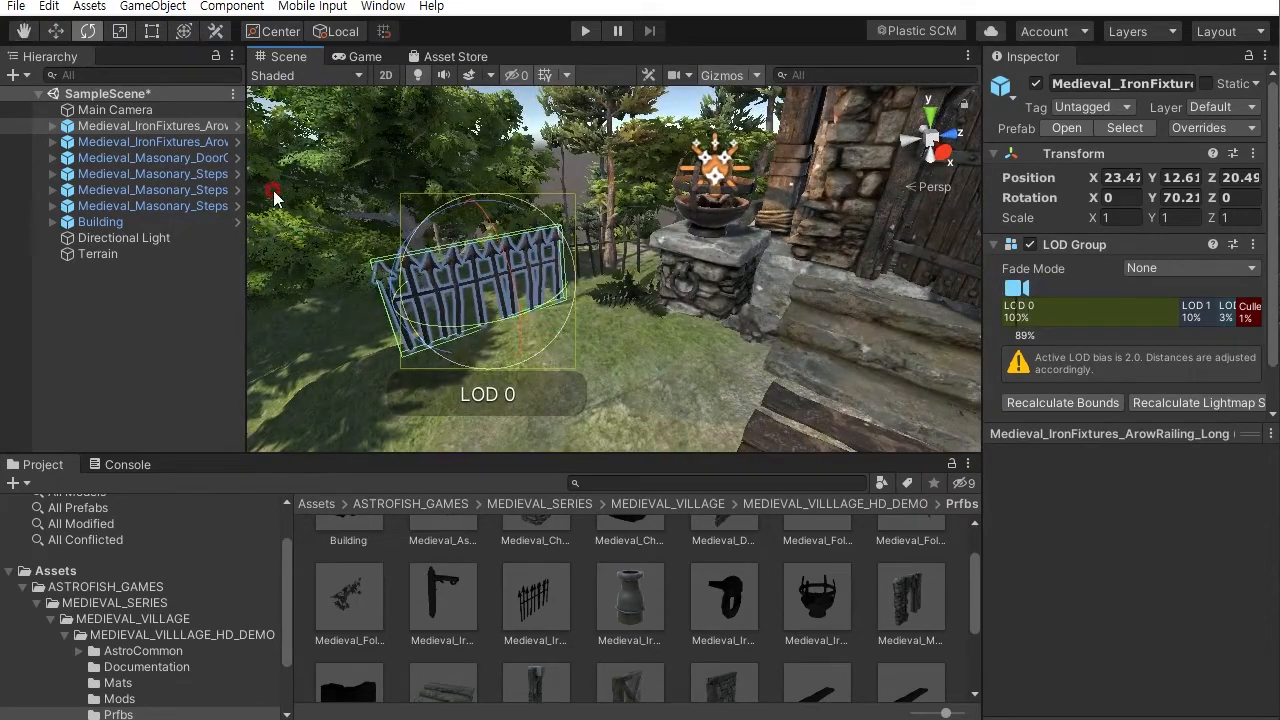
{"action": "left_click", "coordinate": [46, 29]}
{"action": "left_click_drag", "start_coordinate": [517, 312], "coordinate": [464, 228]}
{"action": "right_click_drag", "start_coordinate": [515, 206], "coordinate": [477, 243]}
{"action": "left_click_drag", "start_coordinate": [431, 201], "coordinate": [424, 188]}
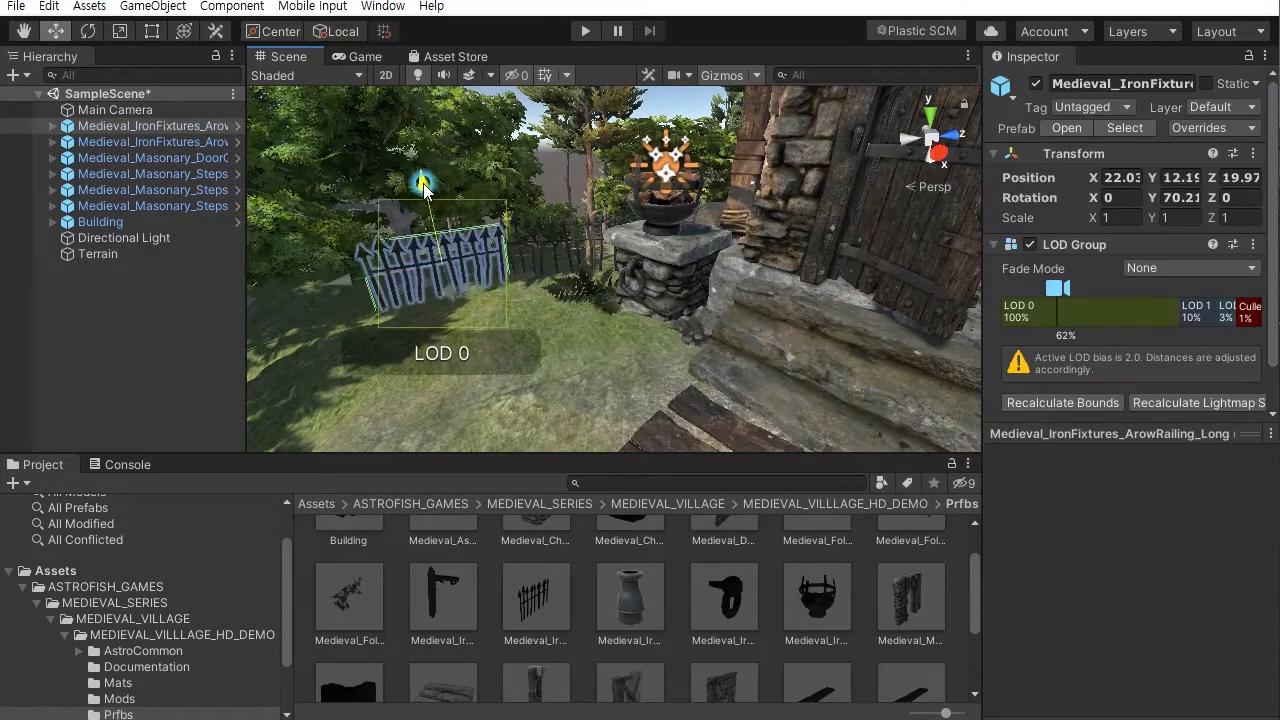
- Tilt the second railing about -6 degrees to match the ground
{"action": "left_click", "coordinate": [88, 32]}
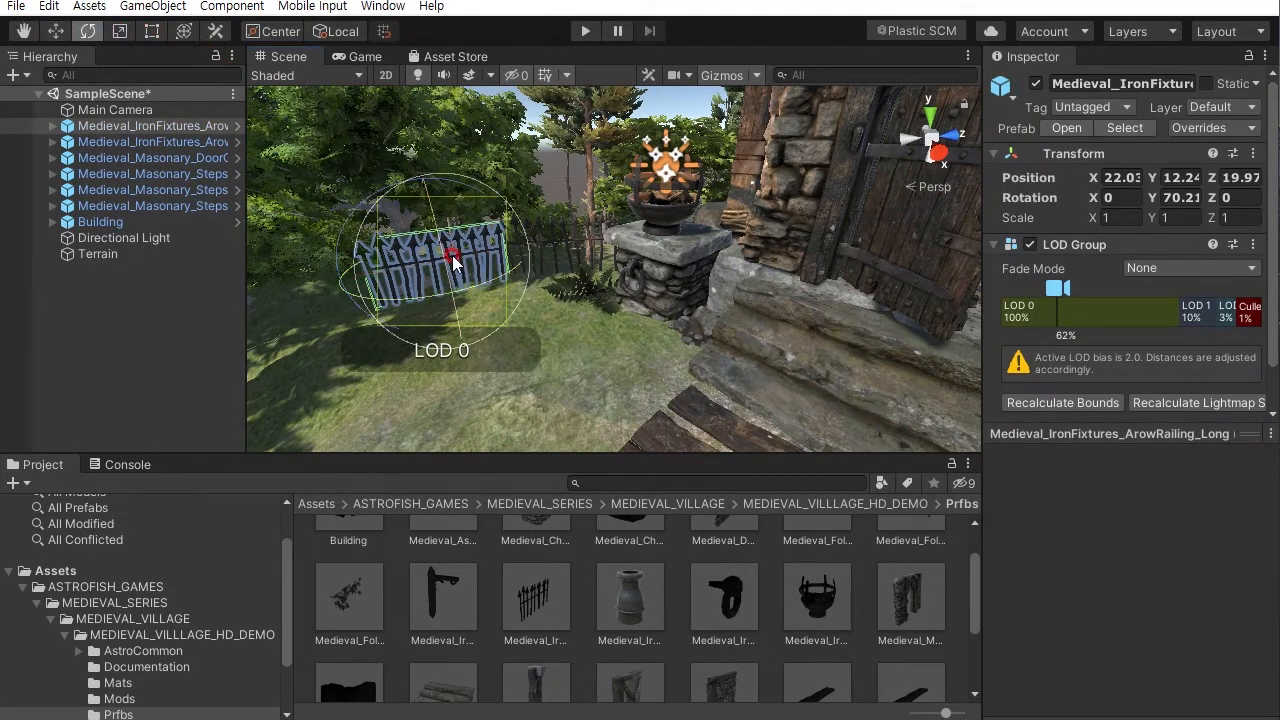
{"action": "left_click_drag", "start_coordinate": [363, 206], "coordinate": [355, 218]}
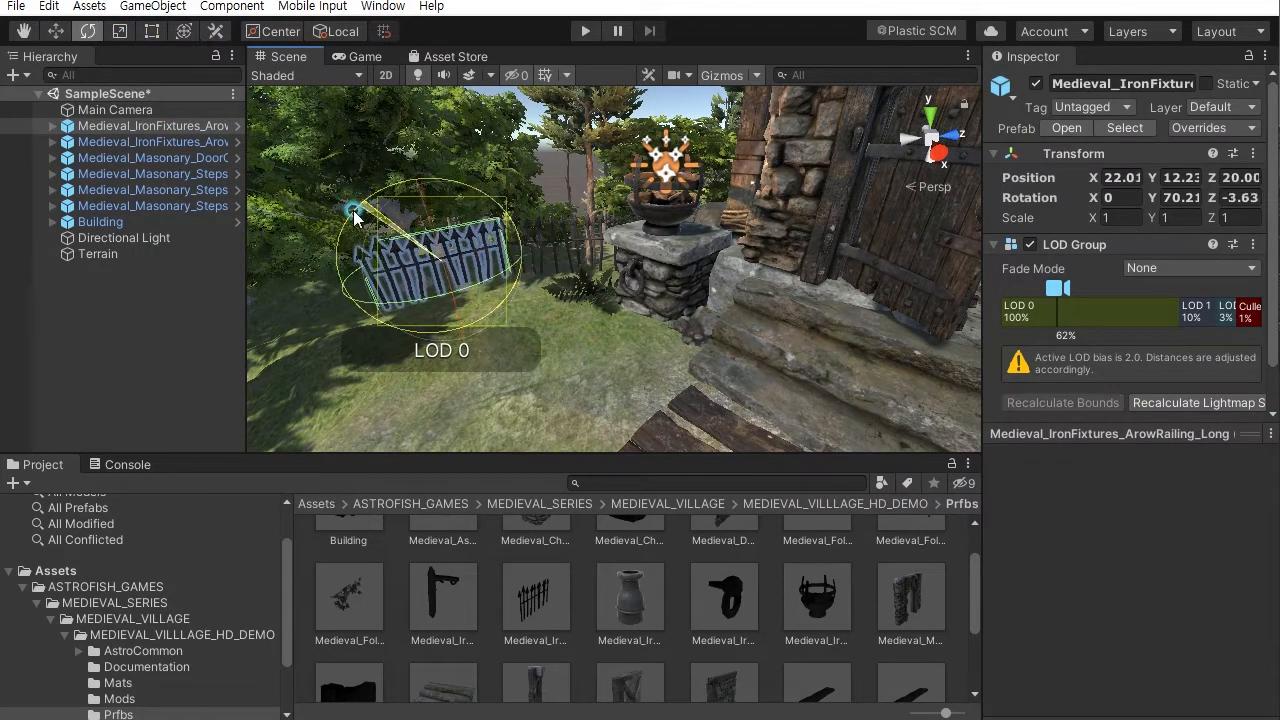
{"action": "left_click", "coordinate": [554, 175]}
- Add a third ArowRailing_Long on the slope past the building and tilt it to follow the ground
{"action": "key", "text": "s"}
{"action": "right_click_drag", "start_coordinate": [554, 175], "coordinate": [595, 256]}
{"action": "left_click_drag", "start_coordinate": [606, 246], "coordinate": [620, 205], "text": "alt"}
{"action": "right_click_drag", "start_coordinate": [620, 205], "coordinate": [580, 608], "text": "alt"}
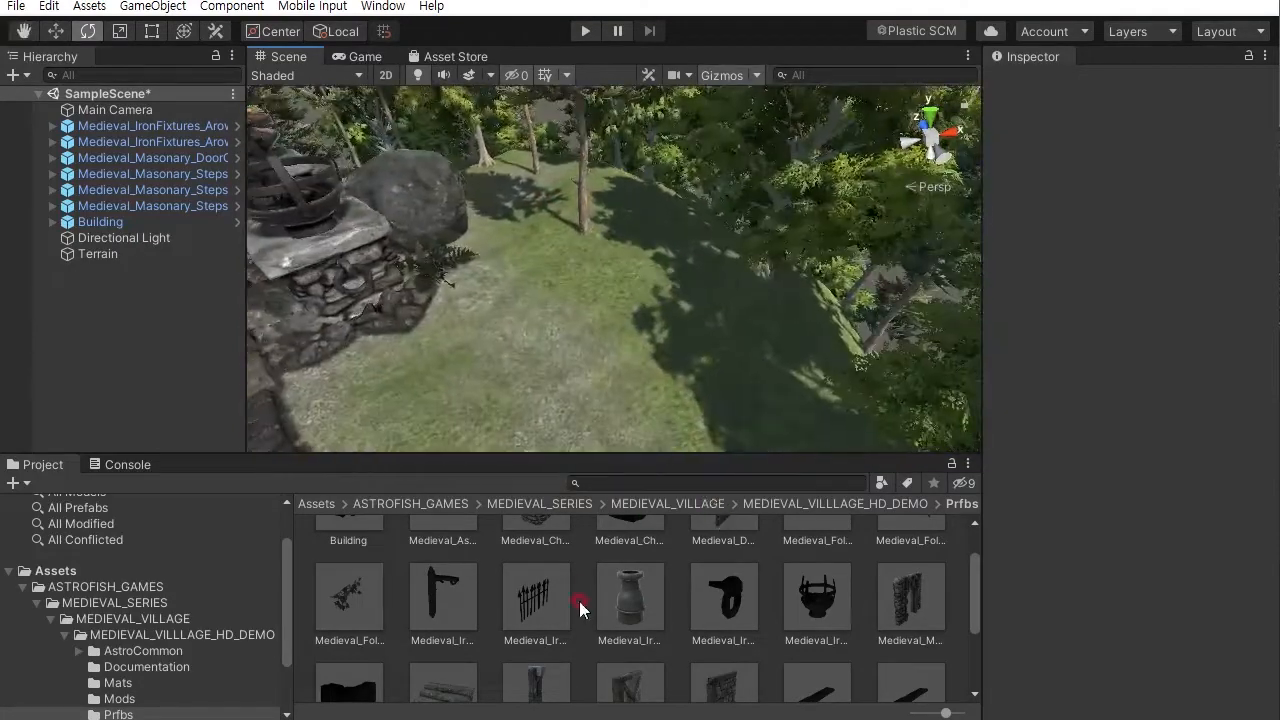
{"action": "left_click_drag", "start_coordinate": [536, 580], "coordinate": [584, 257]}
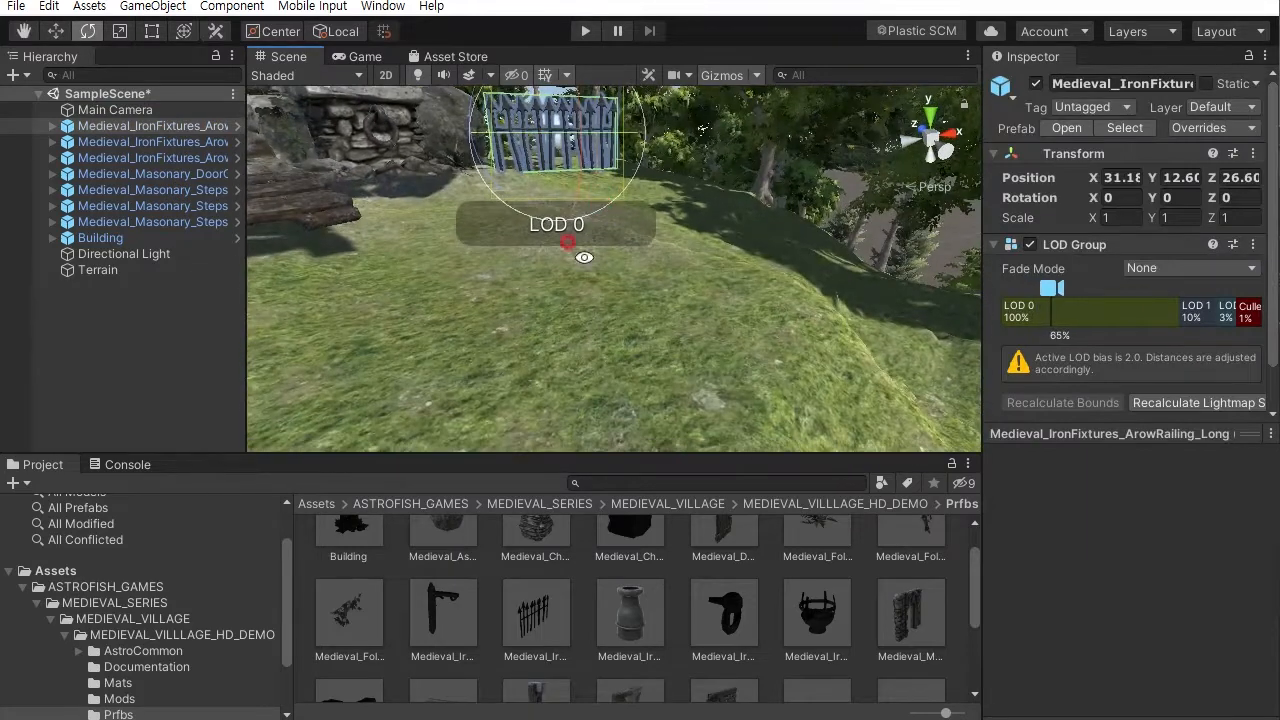
{"action": "left_click_drag", "start_coordinate": [655, 159], "coordinate": [624, 168], "text": "alt"}
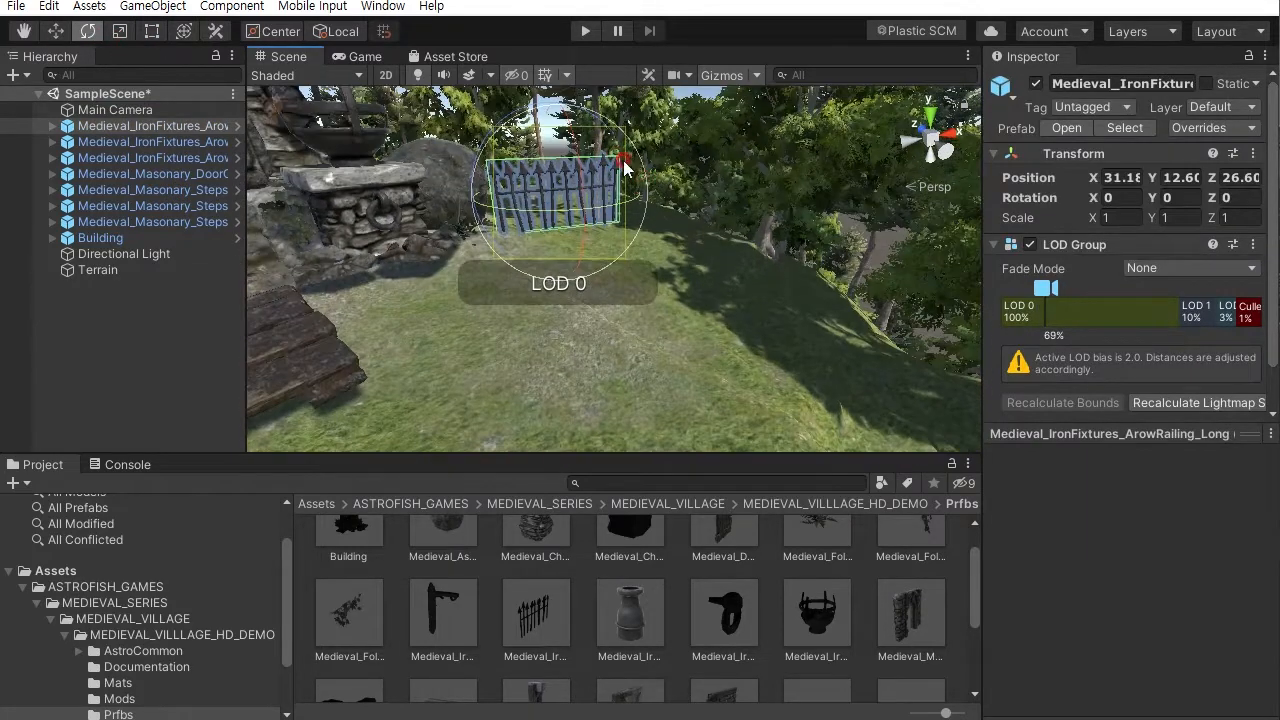
{"action": "left_click_drag", "start_coordinate": [590, 118], "coordinate": [887, 262]}
{"action": "left_click", "coordinate": [58, 29]}
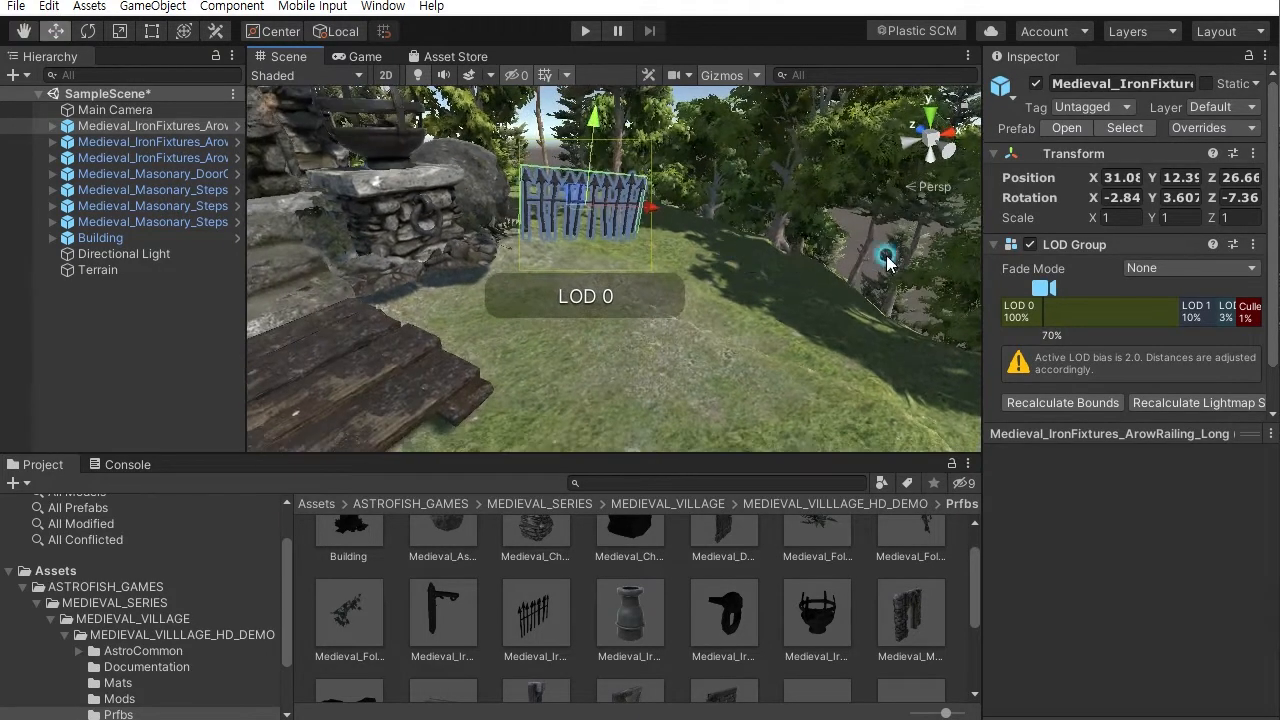
- Add a fourth ArowRailing_Long beside the fence, turn it about 39 degrees and tilt it about -4 degrees
{"action": "left_click", "coordinate": [657, 254]}
{"action": "left_click_drag", "start_coordinate": [657, 254], "coordinate": [633, 303], "text": "alt"}
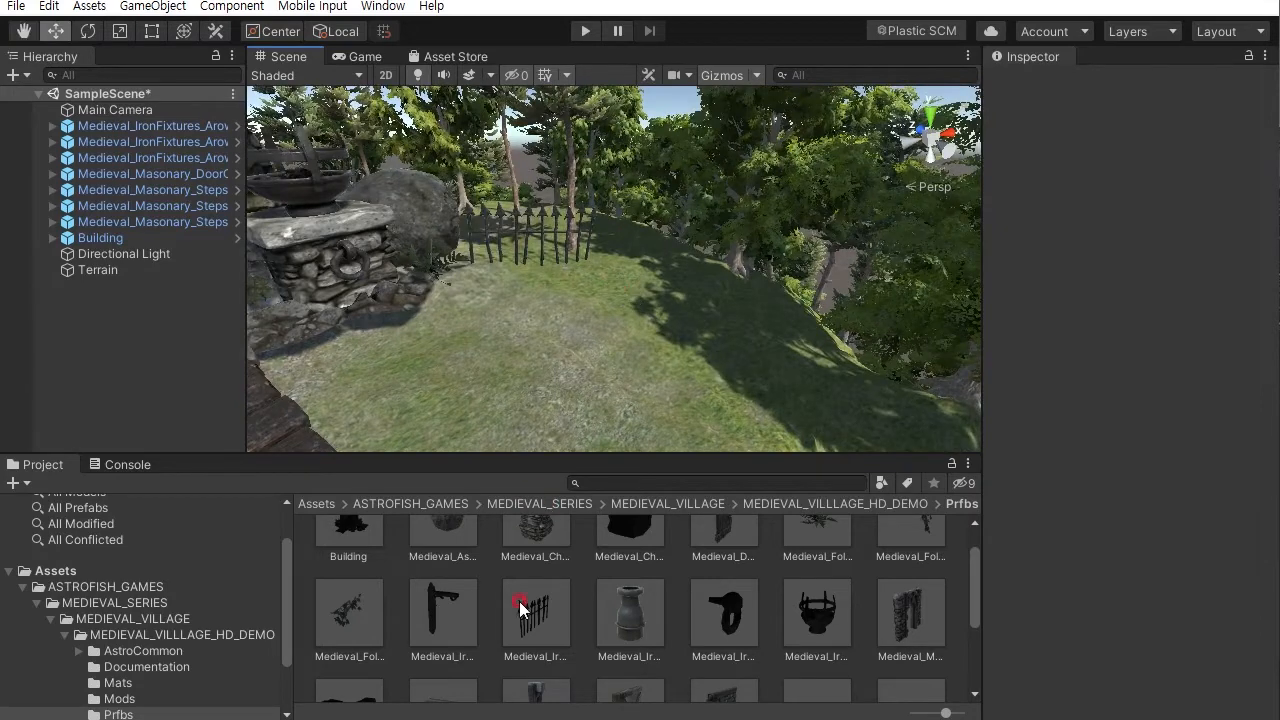
{"action": "left_click_drag", "start_coordinate": [552, 585], "coordinate": [638, 305]}
{"action": "left_click", "coordinate": [88, 31]}
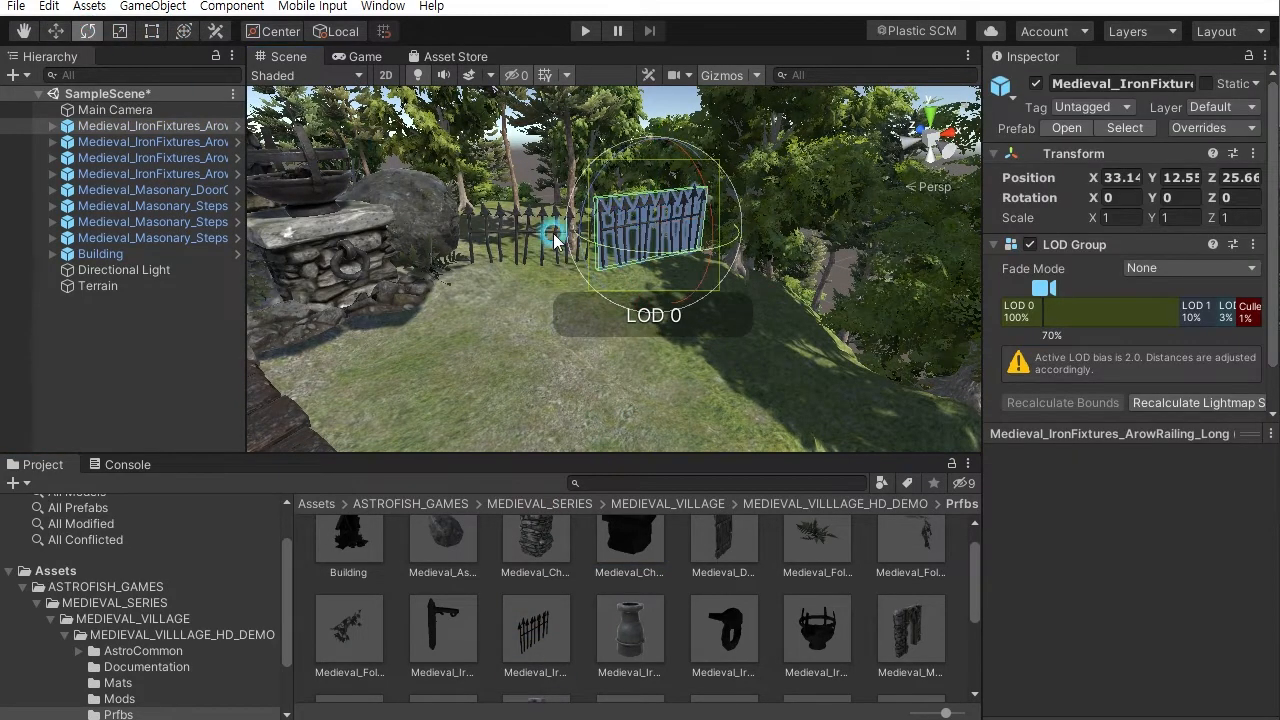
{"action": "left_click_drag", "start_coordinate": [697, 262], "coordinate": [600, 240]}
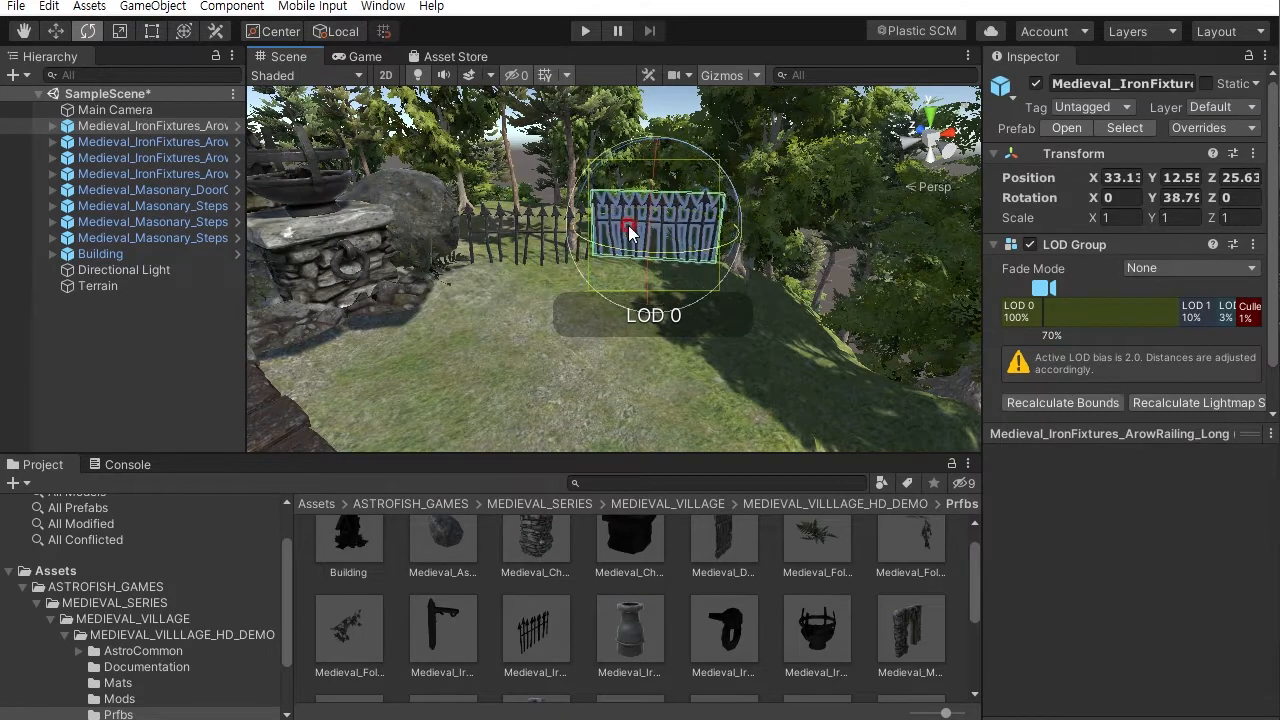
{"action": "left_click_drag", "start_coordinate": [713, 165], "coordinate": [720, 178]}
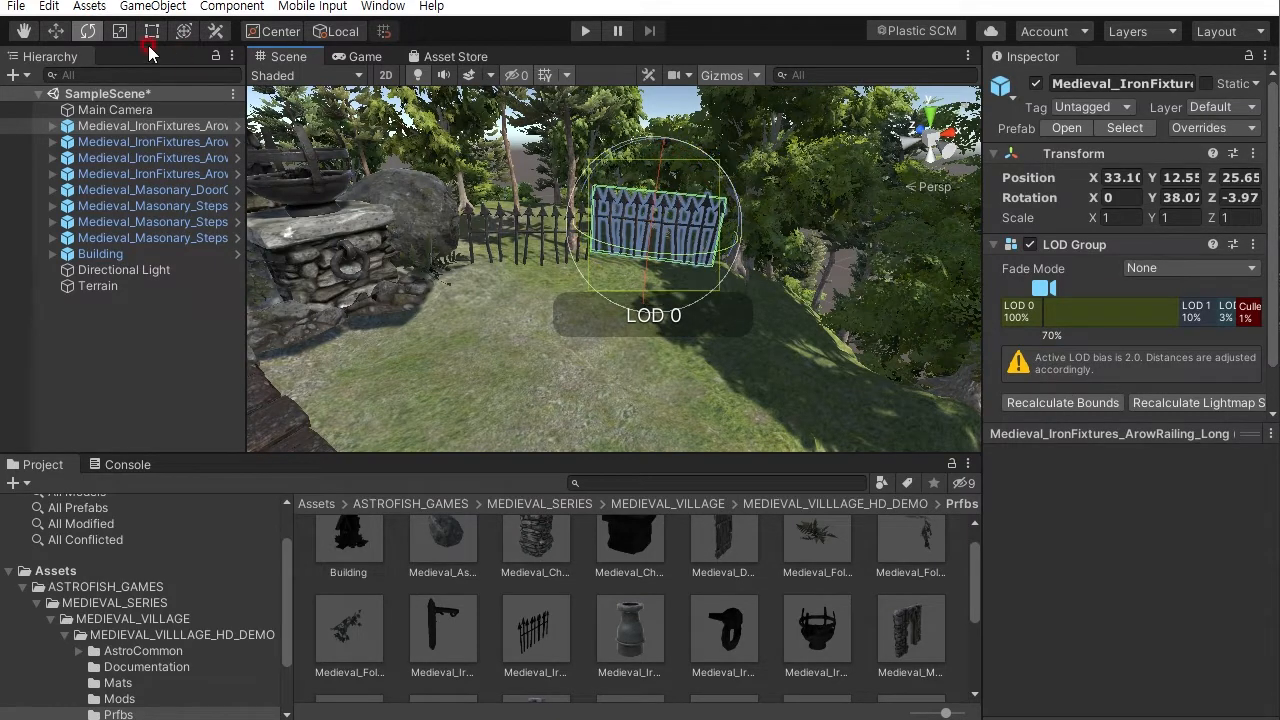
- Zoom out and orbit to examine the whole island terrain scene
{"action": "left_click", "coordinate": [55, 32]}
{"action": "left_click_drag", "start_coordinate": [660, 140], "coordinate": [465, 367]}
{"action": "left_click", "coordinate": [656, 101]}
{"action": "scroll", "coordinate": [712, 190], "scroll_direction": "down", "scroll_amount": 4}
{"action": "middle_click_drag", "start_coordinate": [465, 367], "coordinate": [659, 316], "text": "alt"}
{"action": "left_click_drag", "start_coordinate": [659, 316], "coordinate": [555, 350], "text": "alt"}
{"action": "right_click_drag", "start_coordinate": [555, 350], "coordinate": [560, 271], "text": "alt"}
{"action": "left_click_drag", "start_coordinate": [560, 271], "coordinate": [614, 289], "text": "alt"}
{"action": "mouse_move", "coordinate": [614, 289]}
{"action": "right_mouse_down", "text": "alt"}
{"action": "mouse_move", "coordinate": [591, 223]}
{"action": "mouse_move", "coordinate": [619, 268]}
{"action": "right_mouse_up", "text": "alt"}
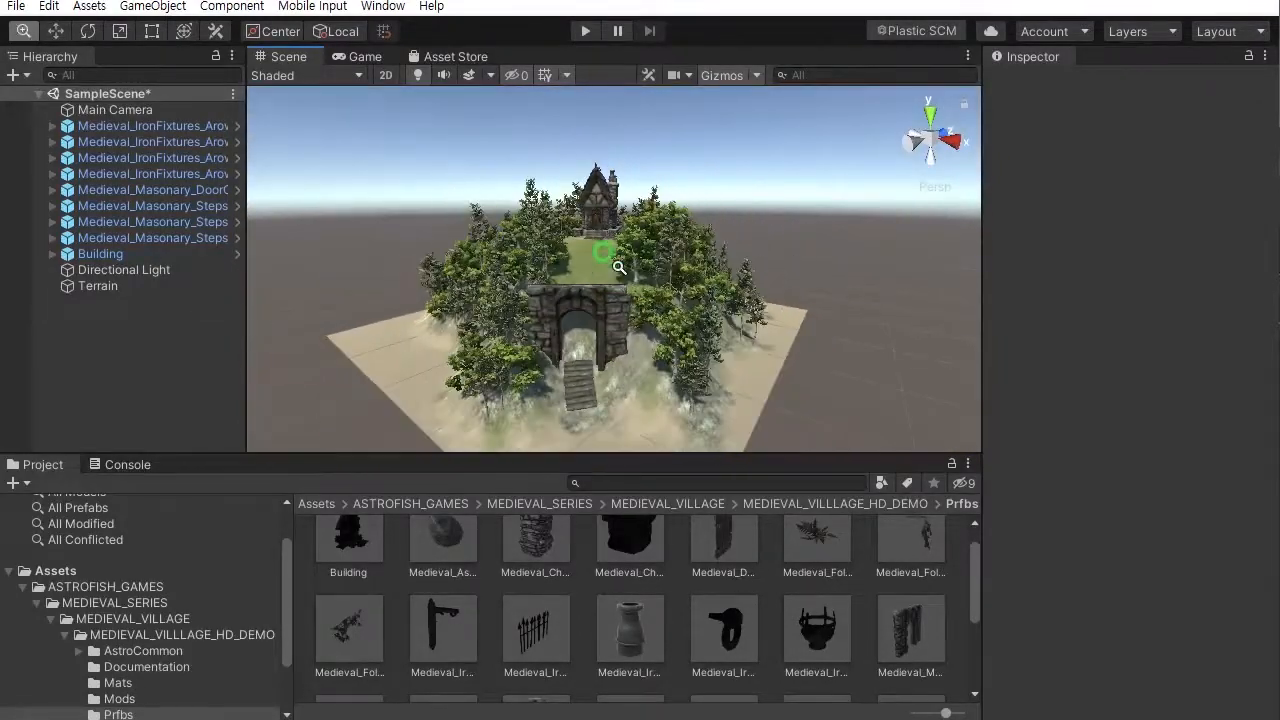
{"action": "left_click_drag", "start_coordinate": [976, 578], "coordinate": [939, 460]}
{"action": "left_click_drag", "start_coordinate": [843, 374], "coordinate": [765, 397], "text": "alt"}
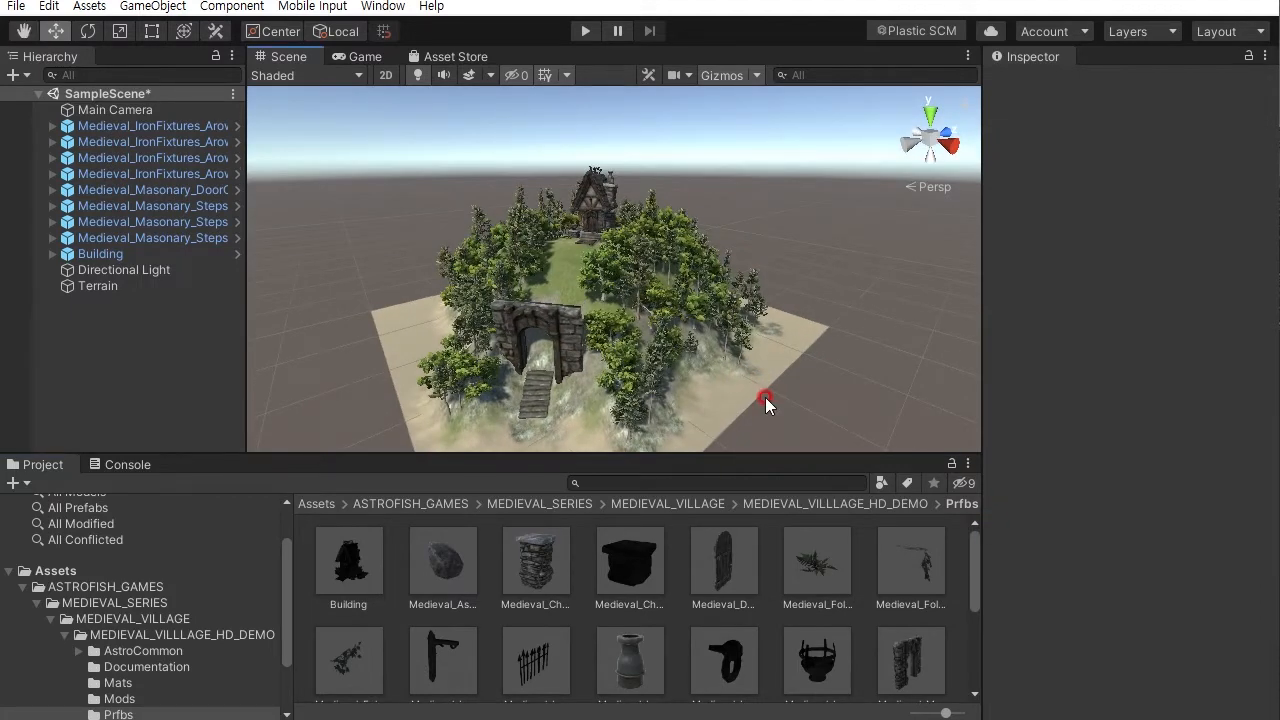
{"action": "left_click_drag", "start_coordinate": [609, 334], "coordinate": [757, 313], "text": "alt"}
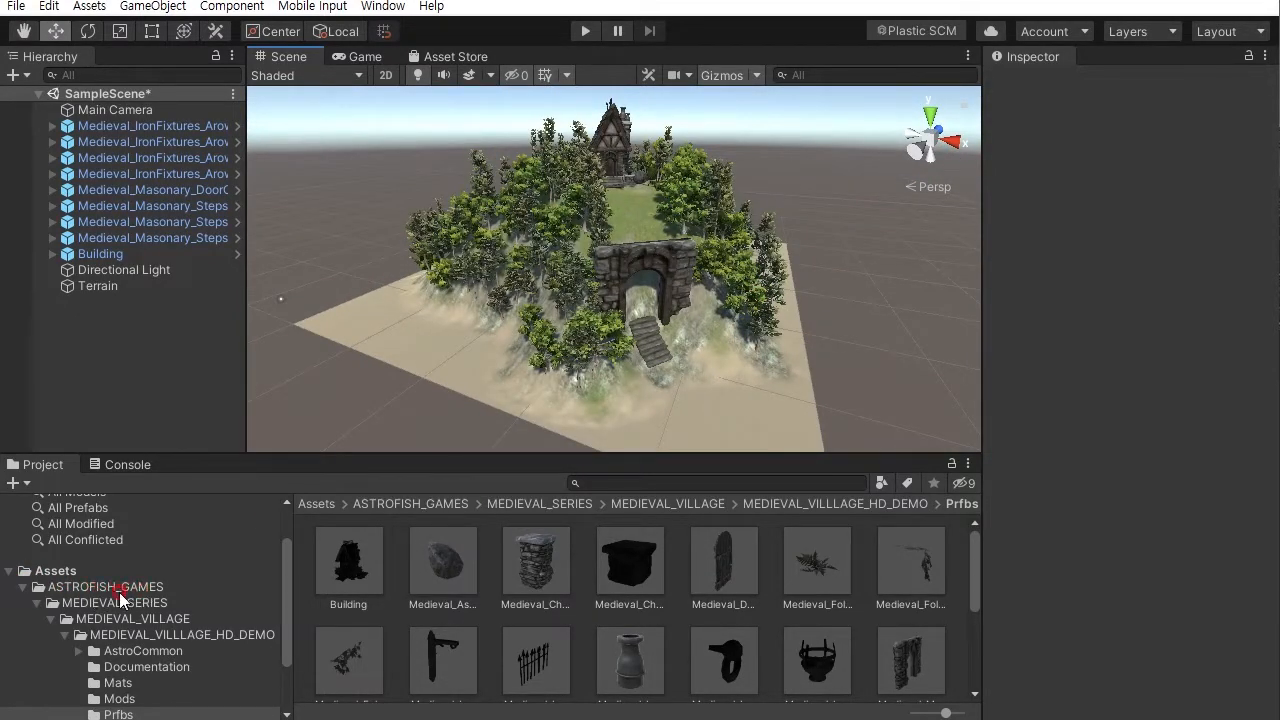
- Add the Water4Advanced prefab from Standard Assets' Environment/Water/Water4/Prefabs folder into the scene
{"action": "left_click", "coordinate": [23, 590]}
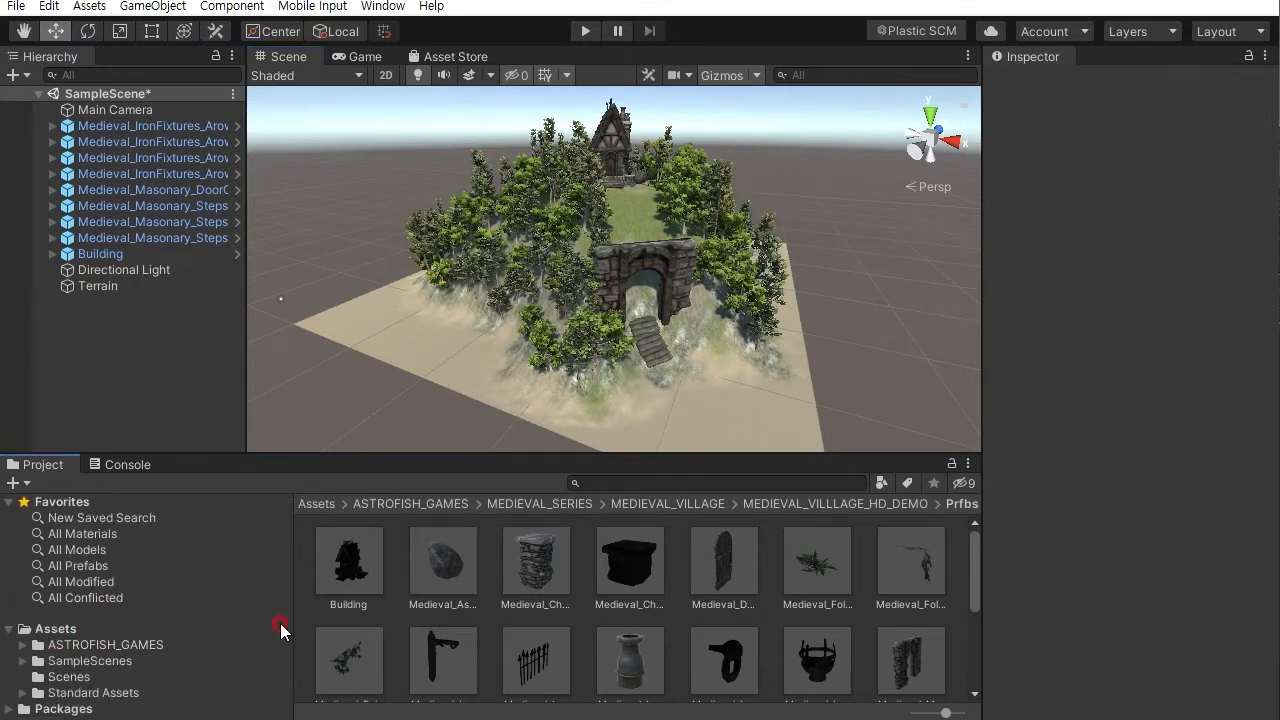
{"action": "left_click", "coordinate": [118, 694]}
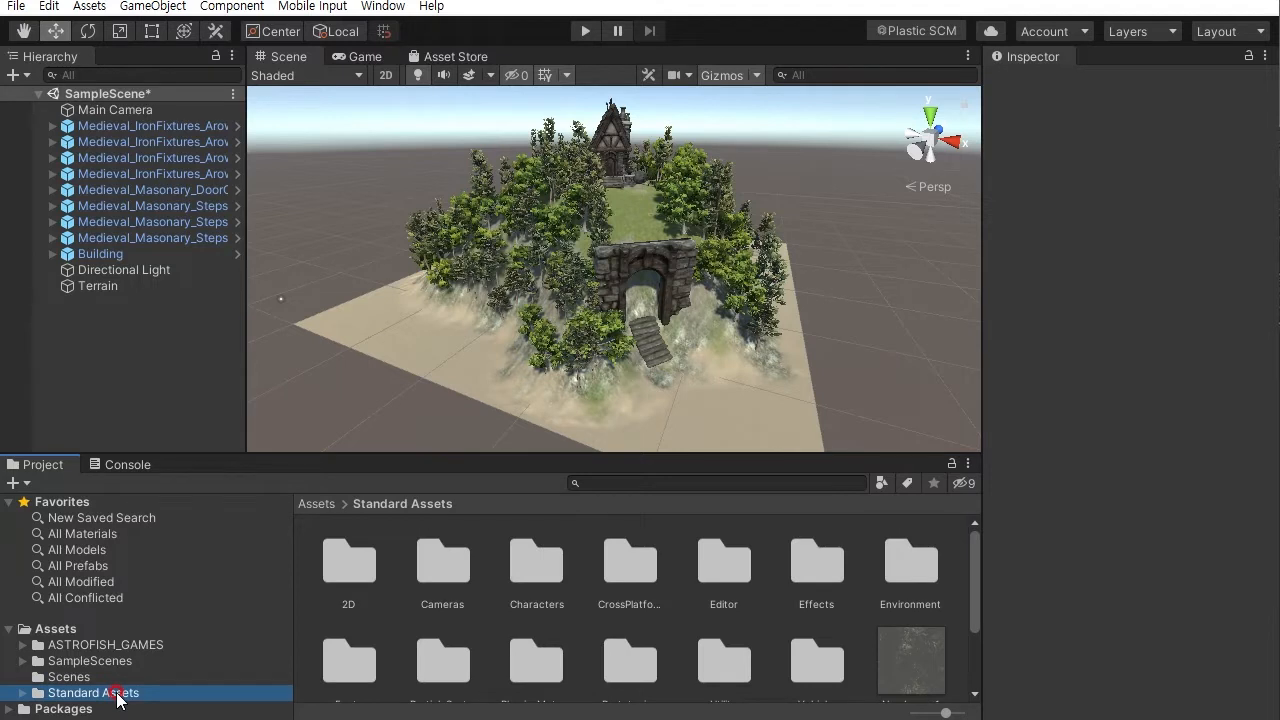
{"action": "mouse_move", "coordinate": [975, 560]}
{"action": "left_mouse_down"}
{"action": "mouse_move", "coordinate": [975, 573]}
{"action": "mouse_move", "coordinate": [977, 560]}
{"action": "left_mouse_up"}
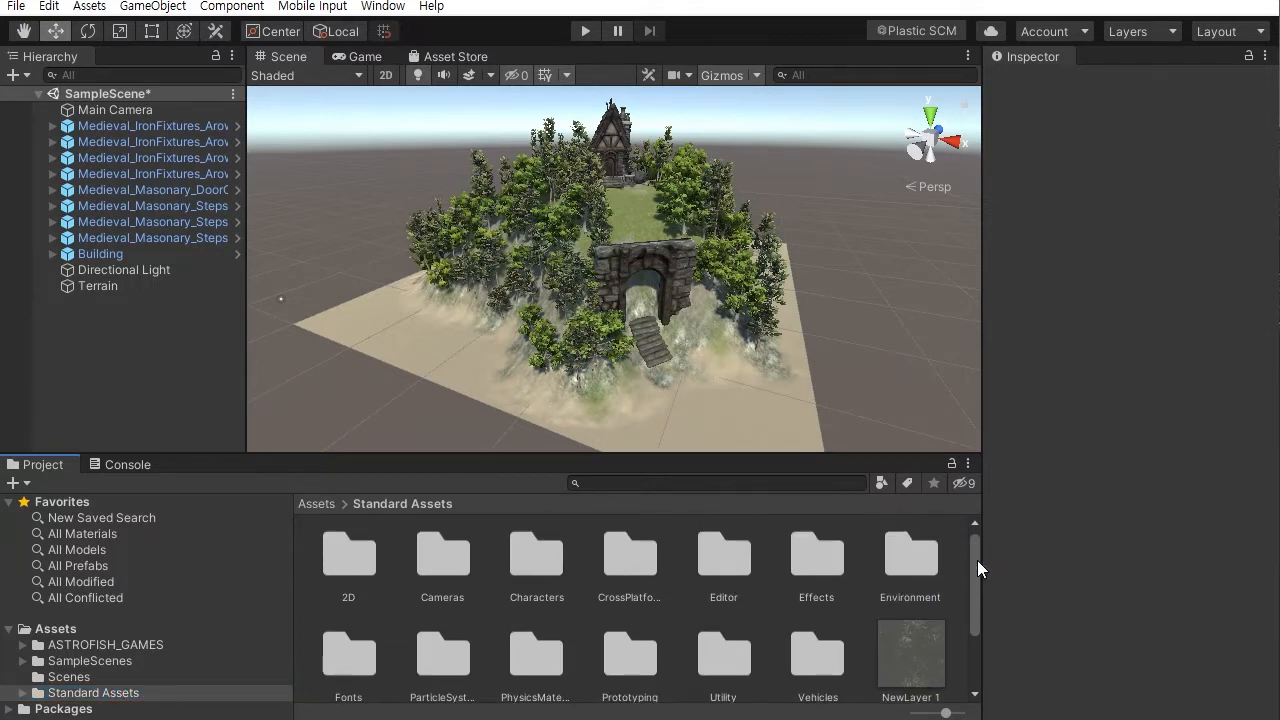
{"action": "double_click", "coordinate": [917, 563]}
{"action": "double_click", "coordinate": [497, 572]}
{"action": "double_click", "coordinate": [420, 572]}
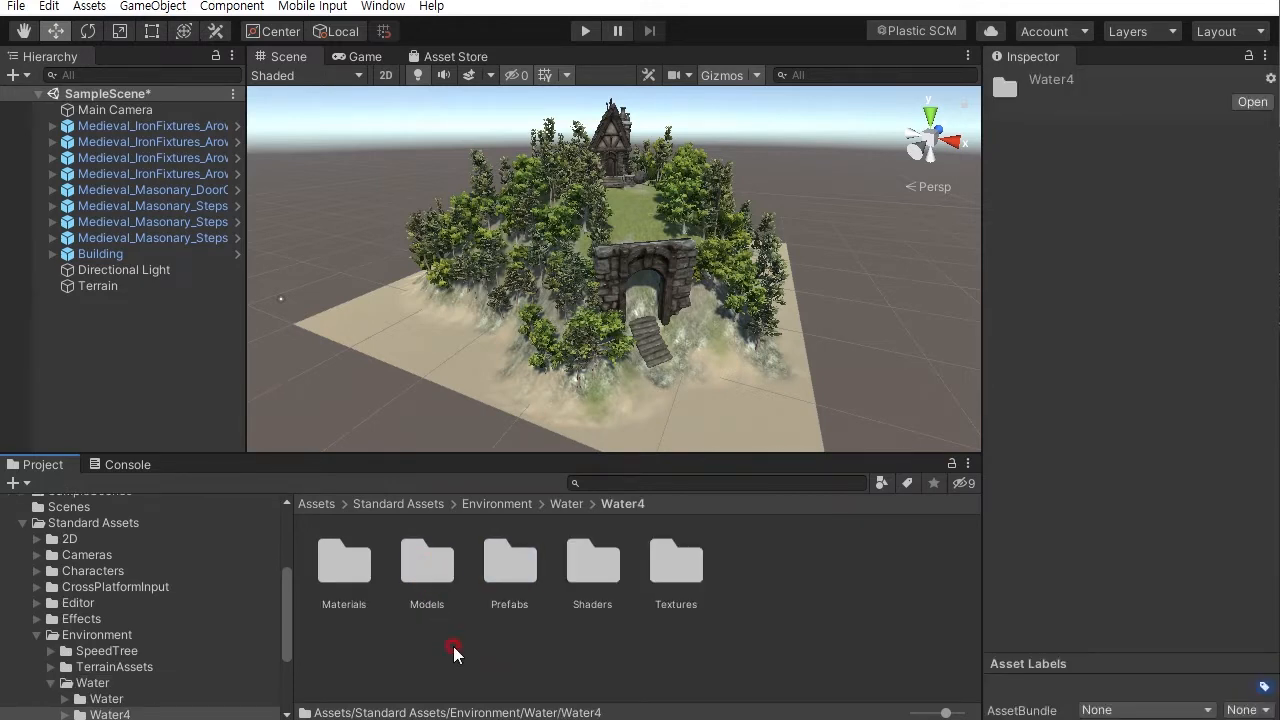
{"action": "double_click", "coordinate": [503, 567]}
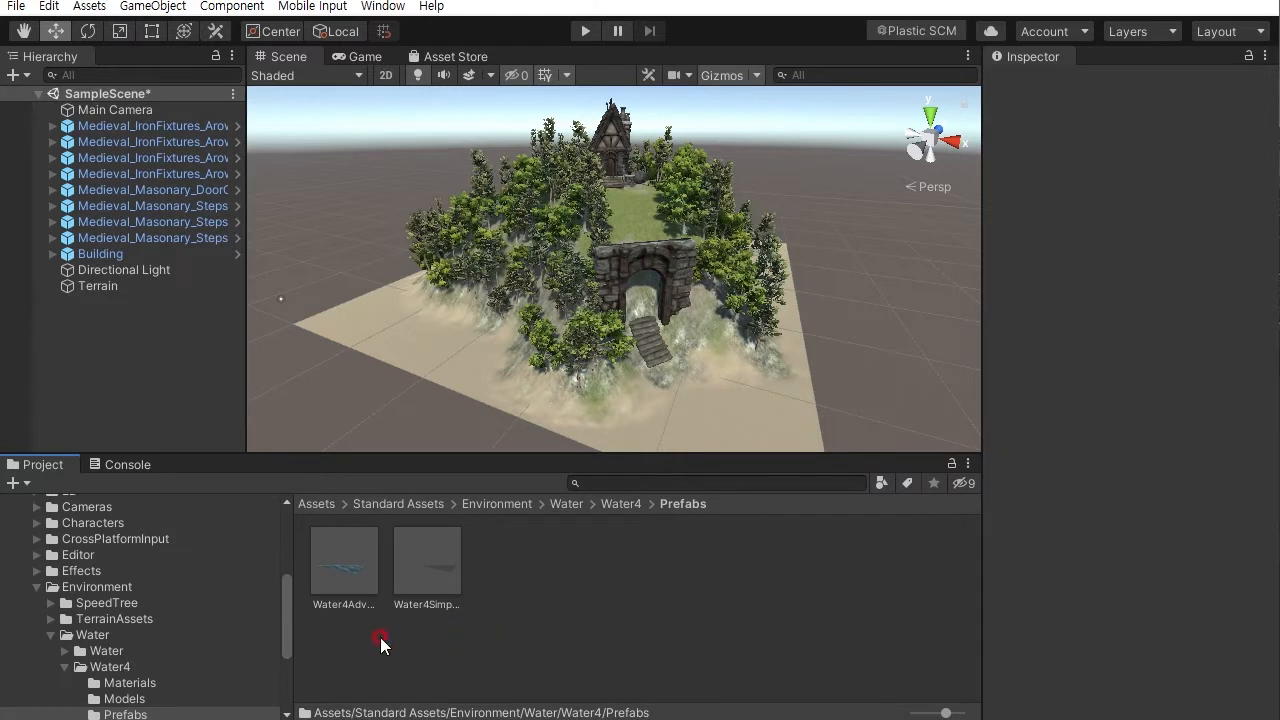
{"action": "left_click", "coordinate": [344, 592]}
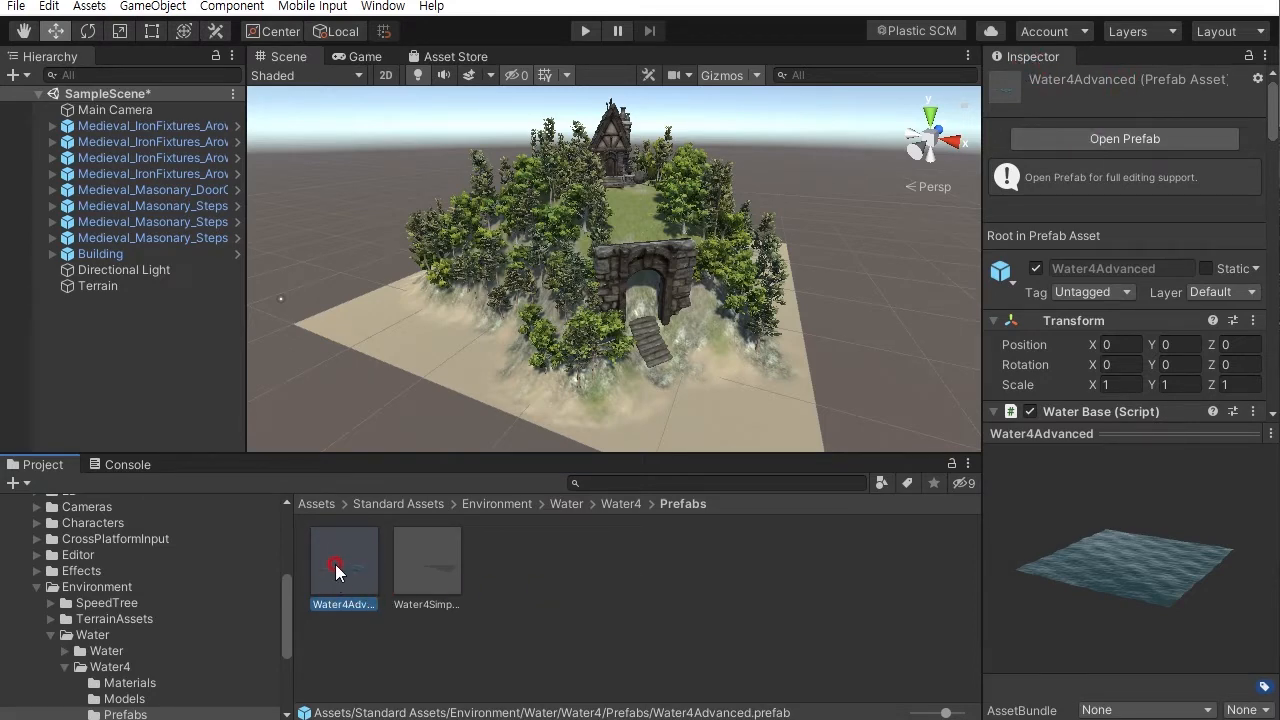
{"action": "left_click_drag", "start_coordinate": [804, 386], "coordinate": [695, 371], "text": "alt"}
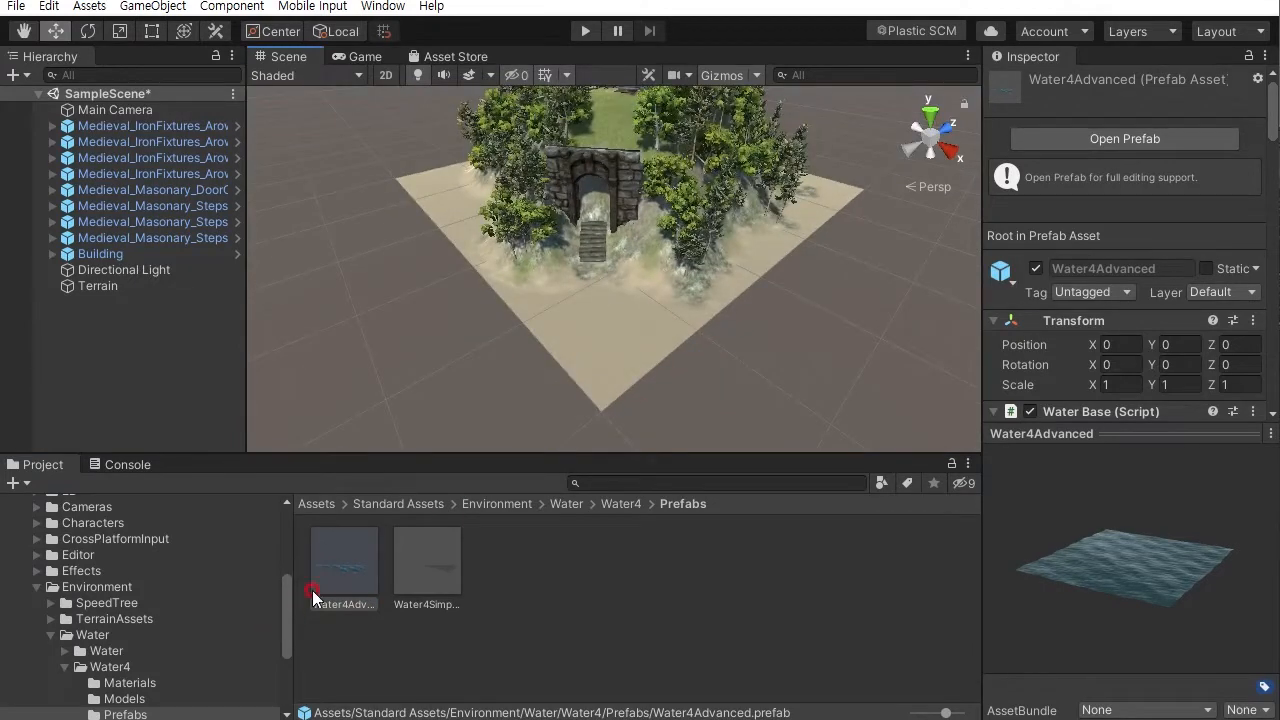
{"action": "left_click_drag", "start_coordinate": [337, 574], "coordinate": [466, 371]}
- Move the water plane around the island and set its height to about 1.4
{"action": "left_click_drag", "start_coordinate": [570, 367], "coordinate": [593, 289]}
{"action": "left_click_drag", "start_coordinate": [651, 222], "coordinate": [723, 157]}
{"action": "scroll", "coordinate": [704, 202], "scroll_direction": "up", "scroll_amount": 3, "text": "alt"}
{"action": "scroll", "coordinate": [717, 257], "scroll_direction": "up", "scroll_amount": 2, "text": "alt"}
{"action": "left_click_drag", "start_coordinate": [717, 257], "coordinate": [717, 275], "text": "alt"}
{"action": "middle_click_drag", "start_coordinate": [717, 225], "coordinate": [717, 259]}
{"action": "right_click_drag", "start_coordinate": [717, 259], "coordinate": [785, 432], "text": "alt"}
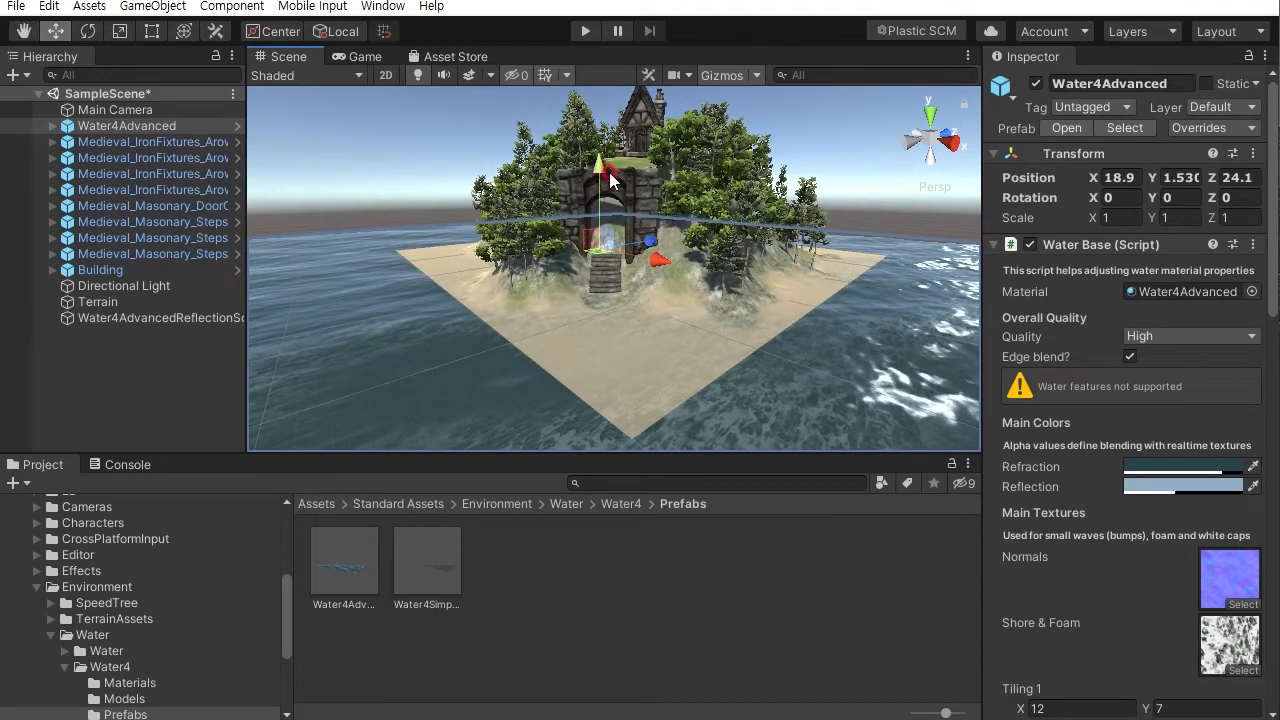
{"action": "left_click_drag", "start_coordinate": [598, 174], "coordinate": [598, 168]}
{"action": "left_click_drag", "start_coordinate": [600, 240], "coordinate": [740, 325], "text": "alt"}
{"action": "right_click_drag", "start_coordinate": [740, 325], "coordinate": [838, 475], "text": "alt"}
{"action": "left_click_drag", "start_coordinate": [783, 311], "coordinate": [798, 290], "text": "alt"}
{"action": "mouse_move", "coordinate": [798, 290]}
{"action": "right_mouse_down", "text": "alt"}
{"action": "mouse_move", "coordinate": [822, 345]}
{"action": "mouse_move", "coordinate": [802, 313]}
{"action": "right_mouse_up", "text": "alt"}
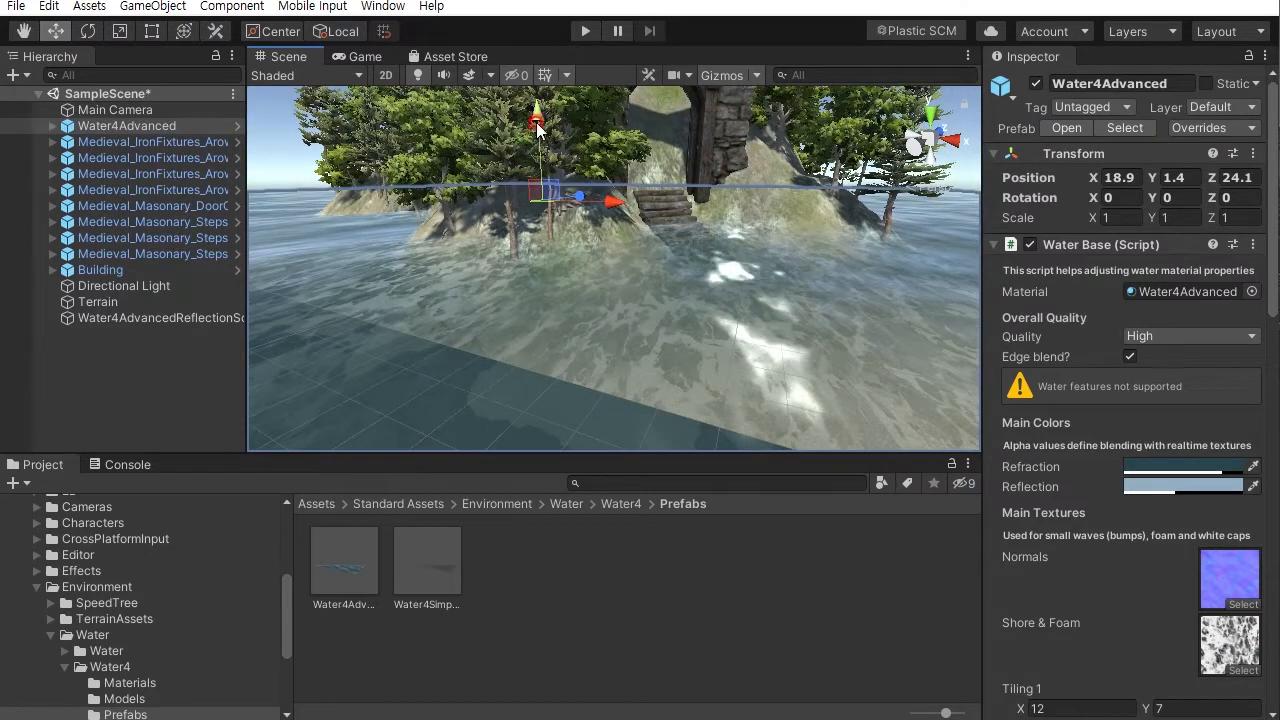
{"action": "left_click_drag", "start_coordinate": [537, 117], "coordinate": [537, 120]}
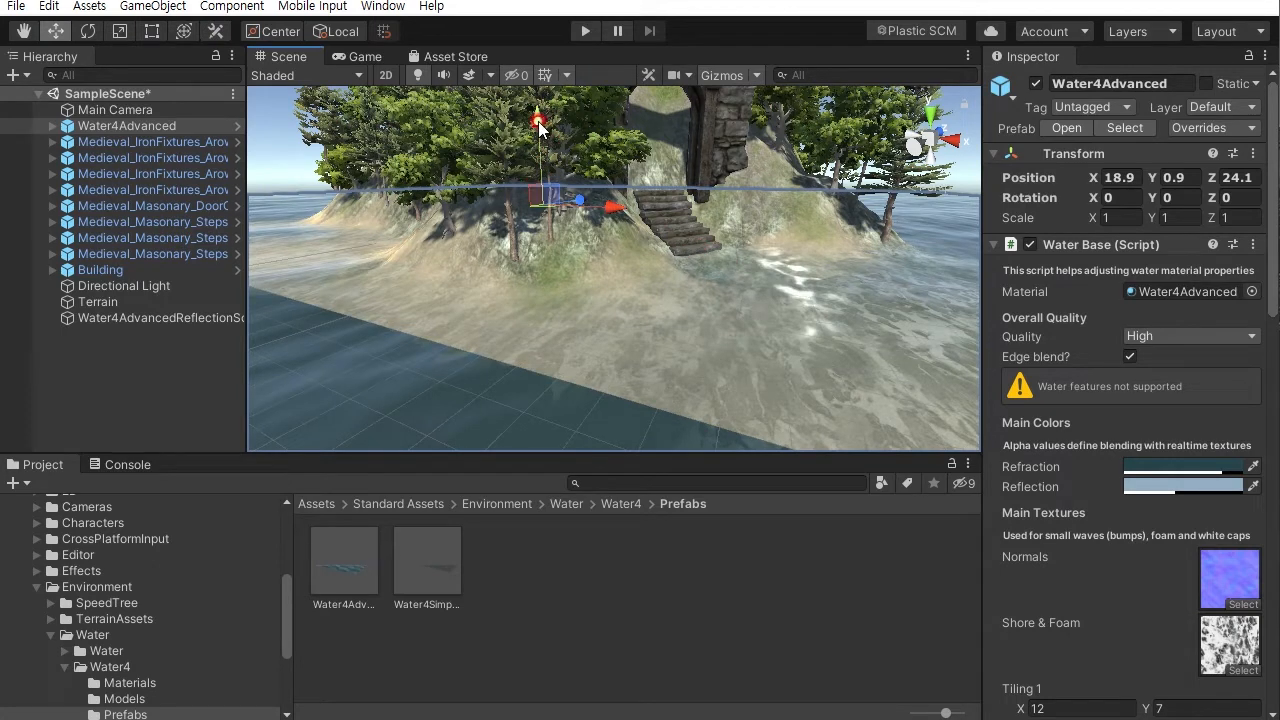
{"action": "left_click_drag", "start_coordinate": [538, 122], "coordinate": [538, 117]}
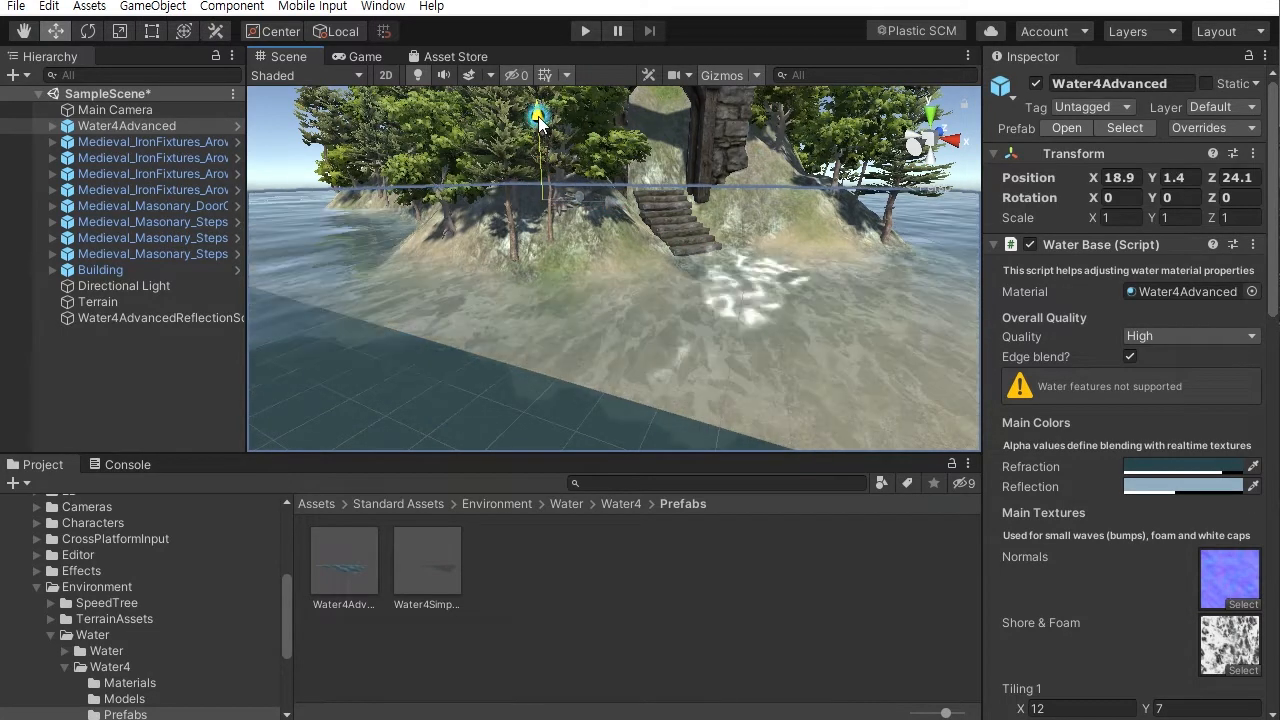
- Preview the scene in Play mode from the Game view, then stop playing
{"action": "left_click", "coordinate": [957, 168]}
{"action": "left_click_drag", "start_coordinate": [748, 205], "coordinate": [731, 300], "text": "alt"}
{"action": "right_click_drag", "start_coordinate": [731, 300], "coordinate": [676, 119], "text": "alt"}
{"action": "right_click_drag", "start_coordinate": [714, 273], "coordinate": [700, 175], "text": "alt"}
{"action": "left_click_drag", "start_coordinate": [668, 248], "coordinate": [669, 341], "text": "alt"}
{"action": "left_click_drag", "start_coordinate": [650, 284], "coordinate": [731, 271], "text": "alt"}
{"action": "scroll", "coordinate": [768, 376], "scroll_direction": "up", "scroll_amount": 5, "text": "alt"}
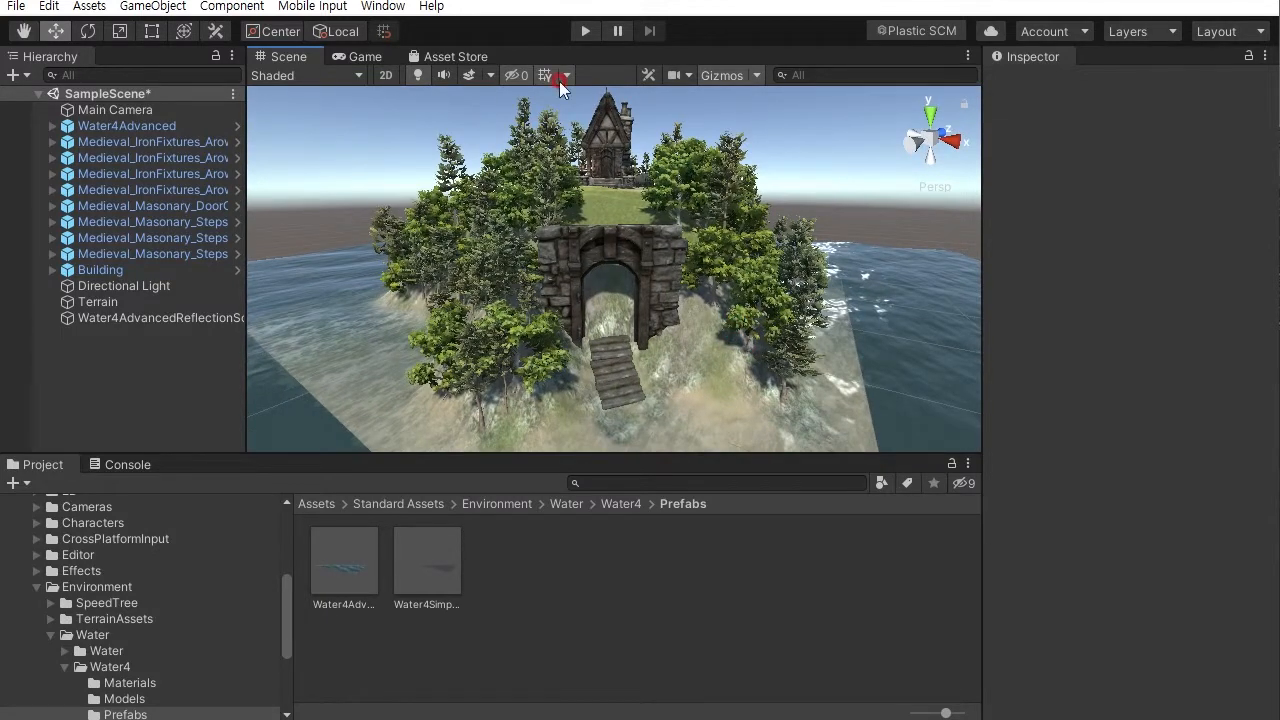
{"action": "left_click", "coordinate": [583, 31]}
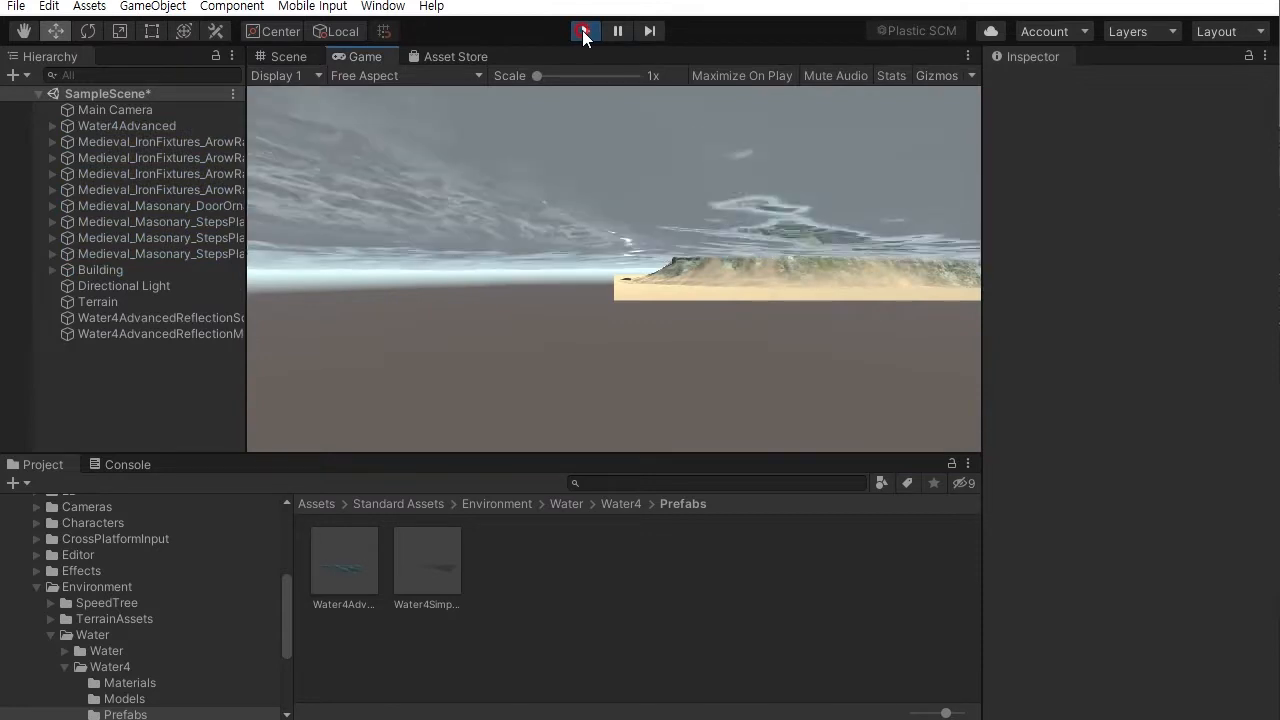
{"action": "left_click", "coordinate": [661, 326]}
{"action": "mouse_move", "coordinate": [660, 326]}
{"action": "left_mouse_down"}
{"action": "mouse_move", "coordinate": [643, 277]}
{"action": "mouse_move", "coordinate": [674, 229]}
{"action": "mouse_move", "coordinate": [726, 243]}
{"action": "mouse_move", "coordinate": [633, 254]}
{"action": "mouse_move", "coordinate": [785, 287]}
{"action": "mouse_move", "coordinate": [839, 228]}
{"action": "mouse_move", "coordinate": [652, 268]}
{"action": "mouse_move", "coordinate": [786, 236]}
{"action": "mouse_move", "coordinate": [655, 122]}
{"action": "left_mouse_up"}
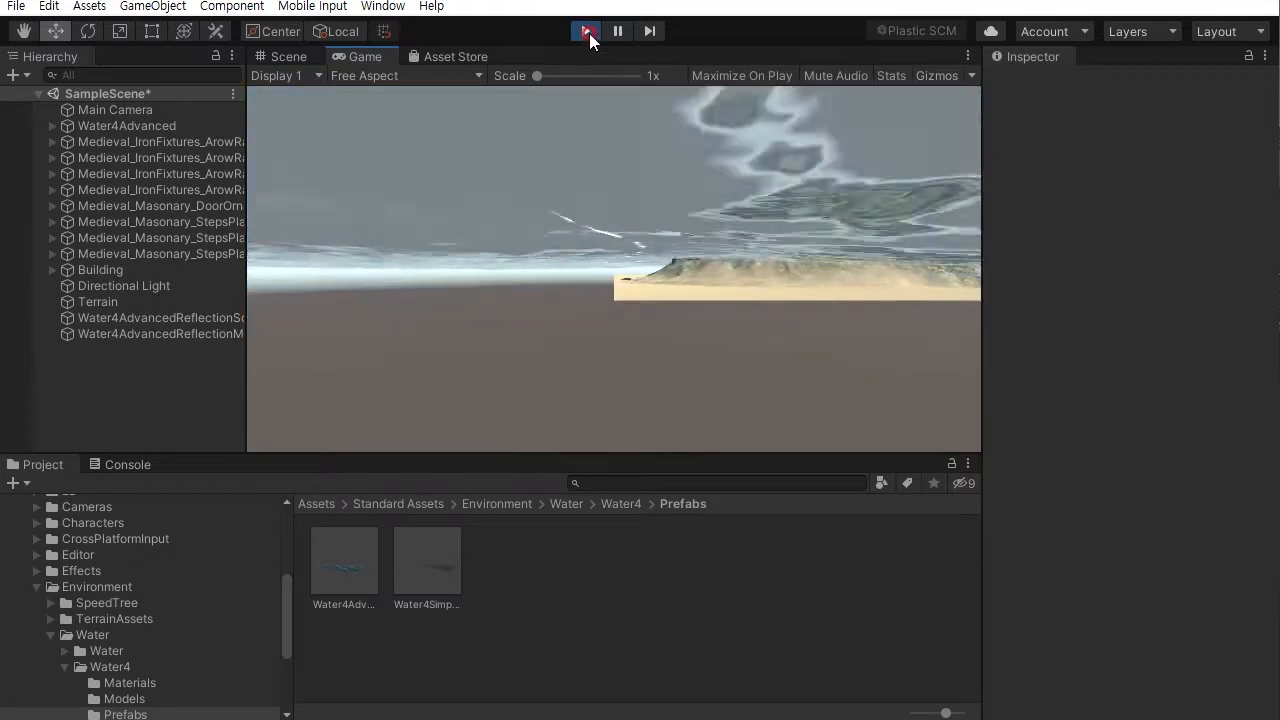
{"action": "left_click", "coordinate": [587, 31]}
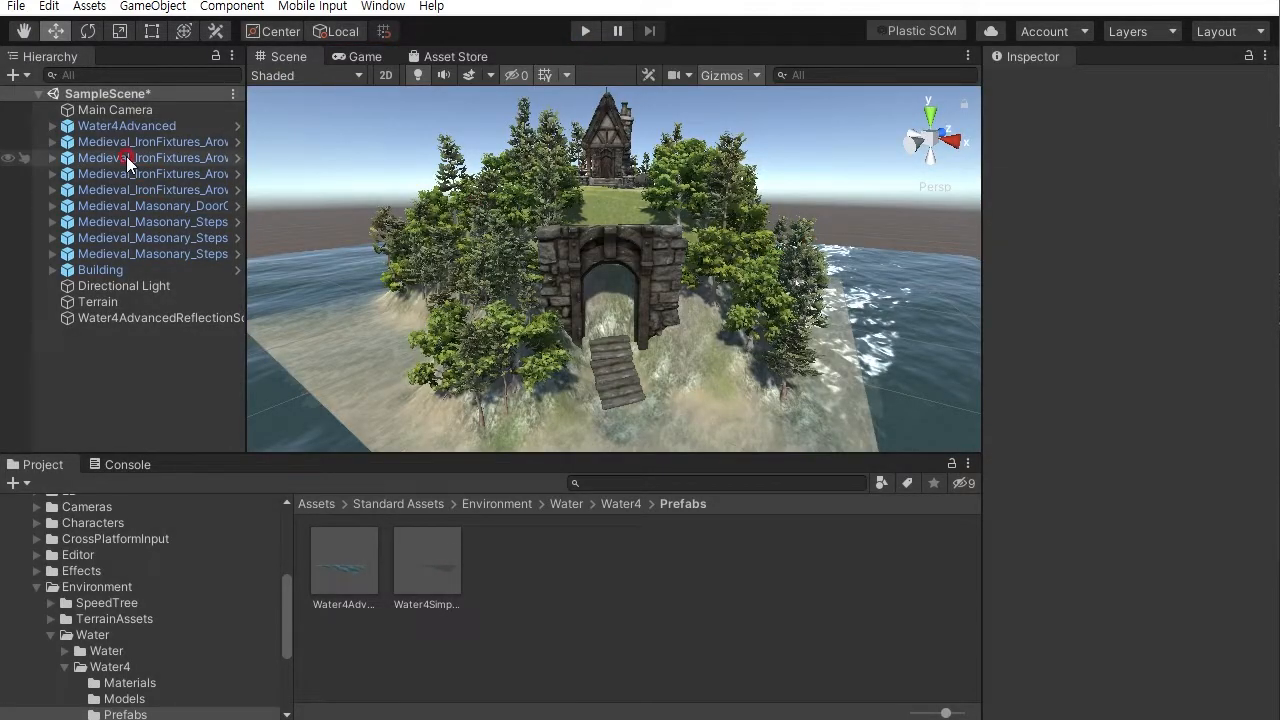
- Turn the Main Camera about -39 degrees and move it to face the island
{"action": "left_click", "coordinate": [126, 111]}
{"action": "scroll", "coordinate": [740, 297], "scroll_direction": "down", "scroll_amount": 10}
{"action": "left_click_drag", "start_coordinate": [755, 311], "coordinate": [558, 381], "text": "alt"}
{"action": "key", "text": "e"}
{"action": "right_click_drag", "start_coordinate": [648, 382], "coordinate": [608, 300], "text": "alt"}
{"action": "left_click_drag", "start_coordinate": [561, 436], "coordinate": [940, 378]}
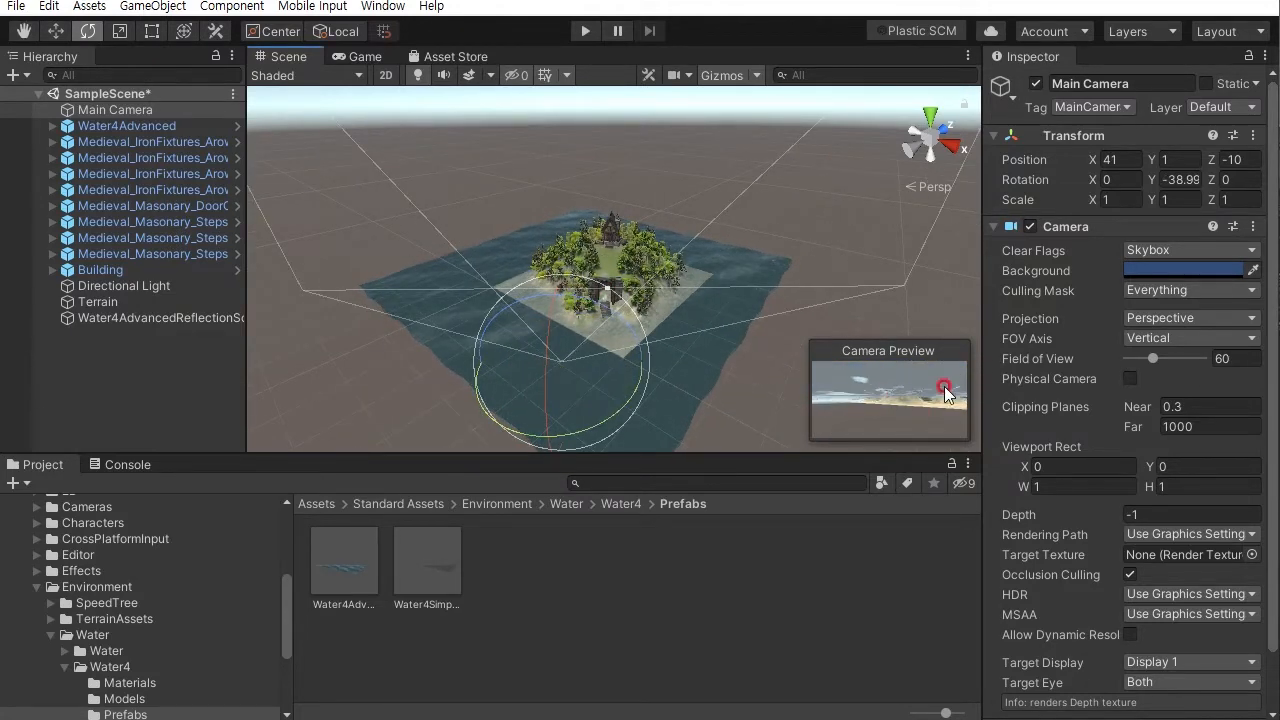
{"action": "left_click_drag", "start_coordinate": [662, 382], "coordinate": [693, 360], "text": "alt"}
- Raise the Main Camera to a height of about 12 and tilt it down about 14.7 degrees
{"action": "left_click", "coordinate": [50, 31]}
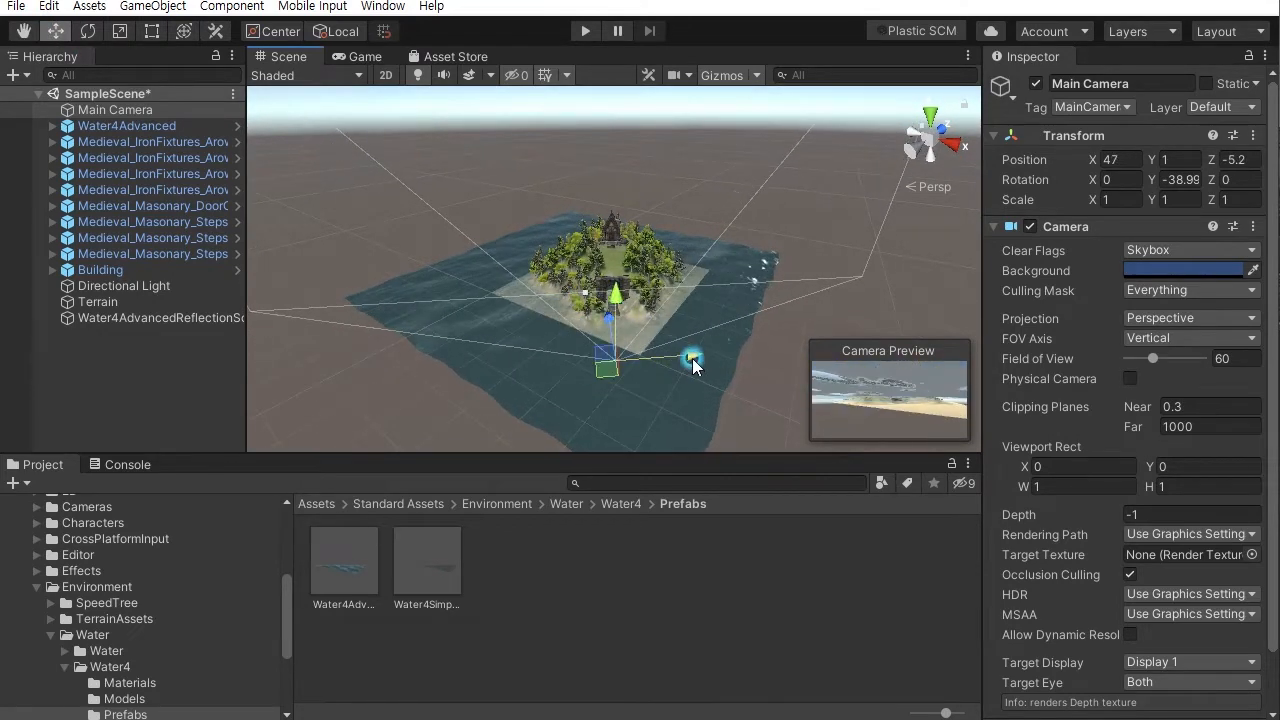
{"action": "left_click_drag", "start_coordinate": [616, 296], "coordinate": [615, 236]}
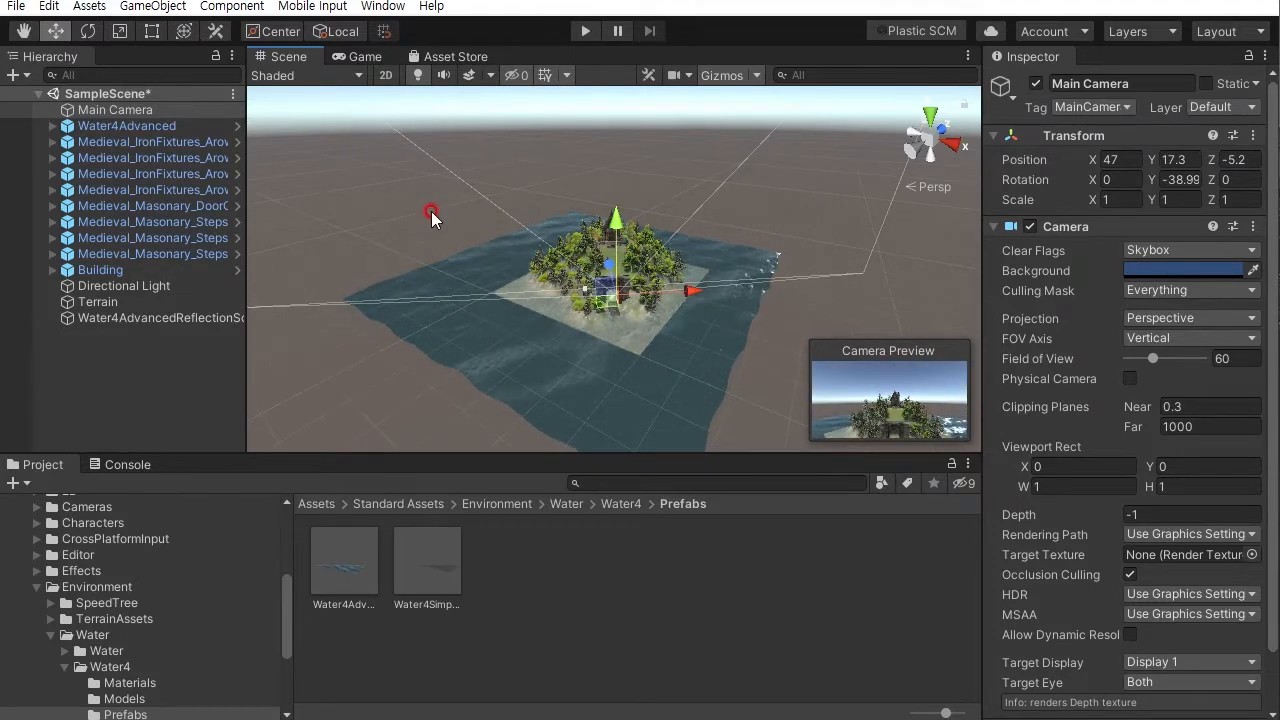
{"action": "left_click", "coordinate": [87, 31]}
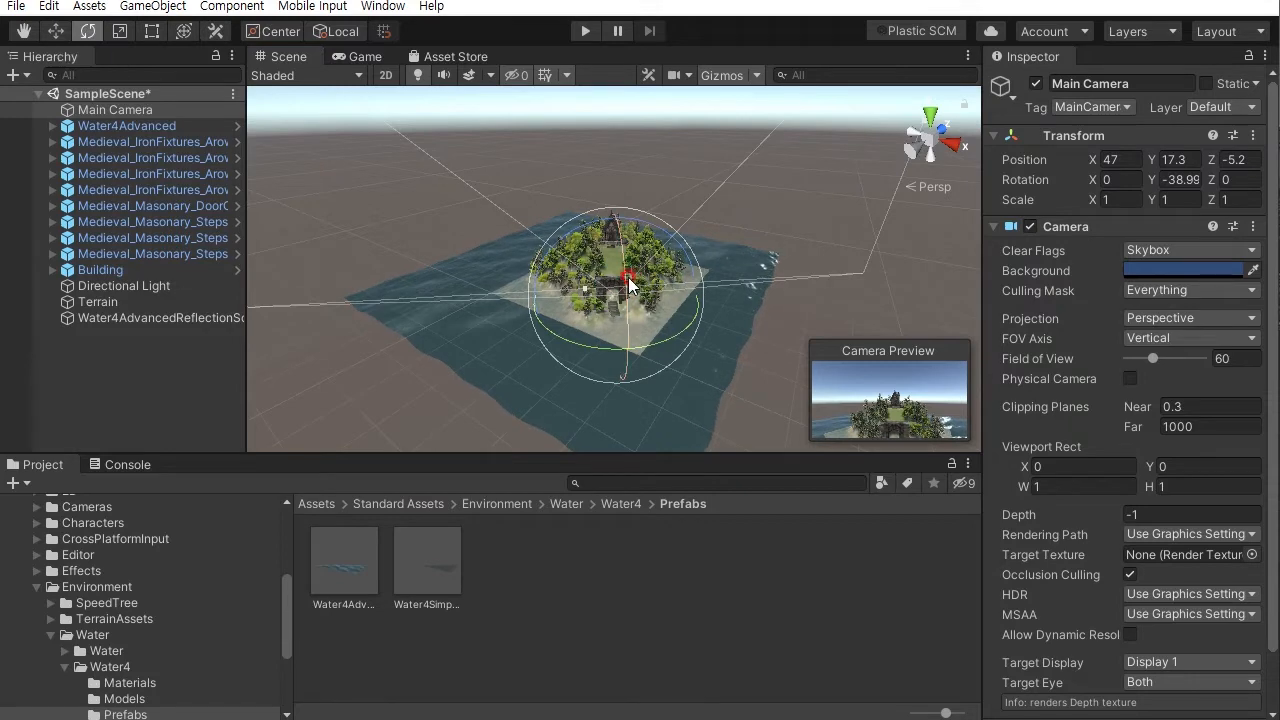
{"action": "left_click_drag", "start_coordinate": [625, 295], "coordinate": [622, 237]}
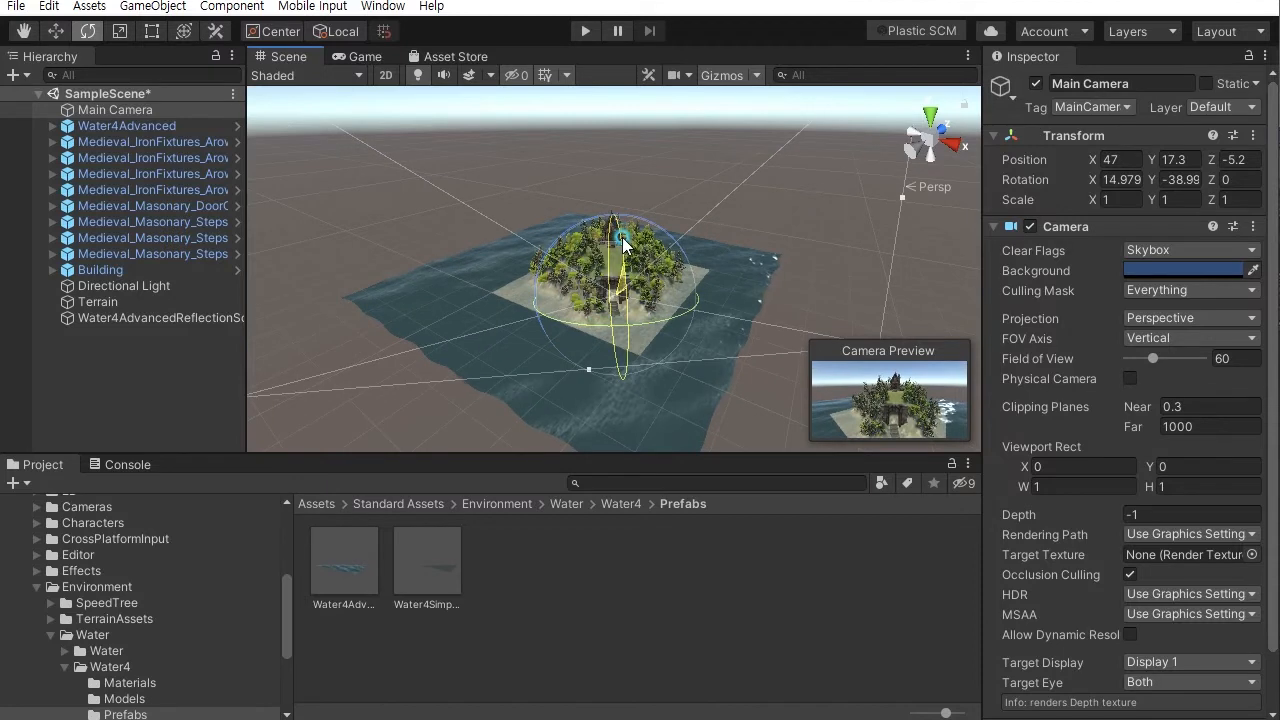
{"action": "left_click", "coordinate": [55, 31]}
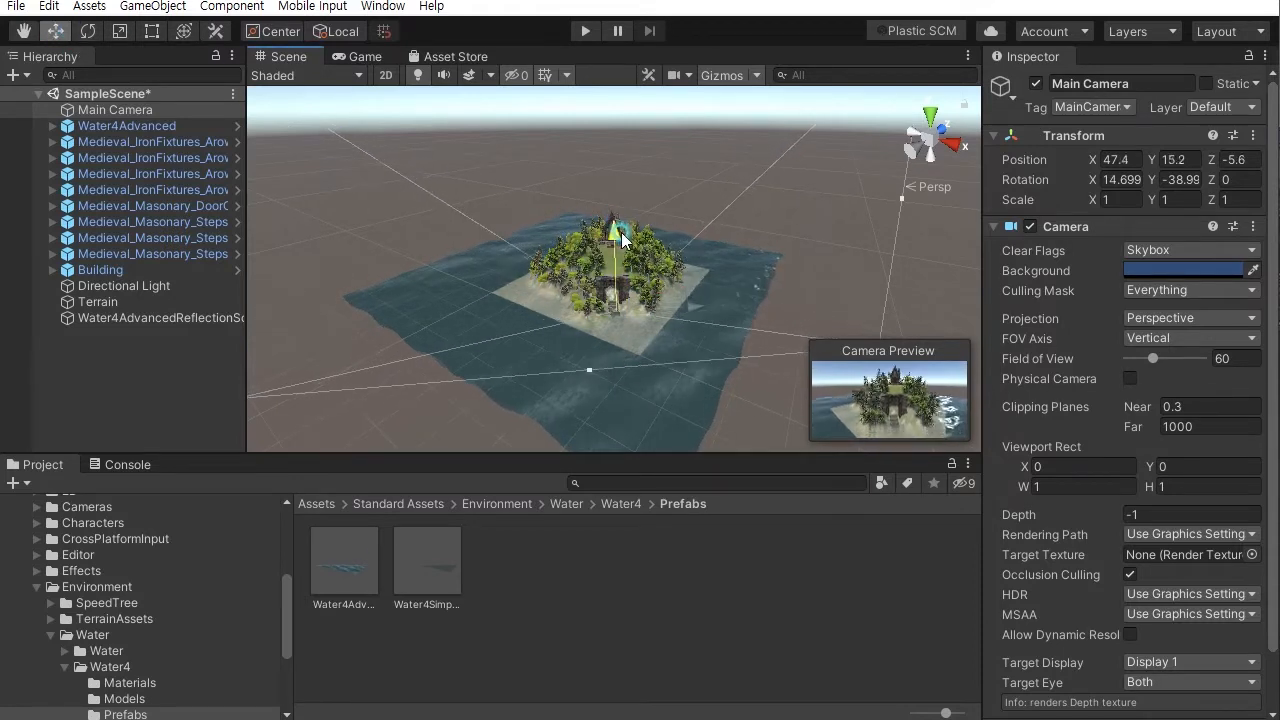
{"action": "left_click_drag", "start_coordinate": [621, 232], "coordinate": [622, 242]}
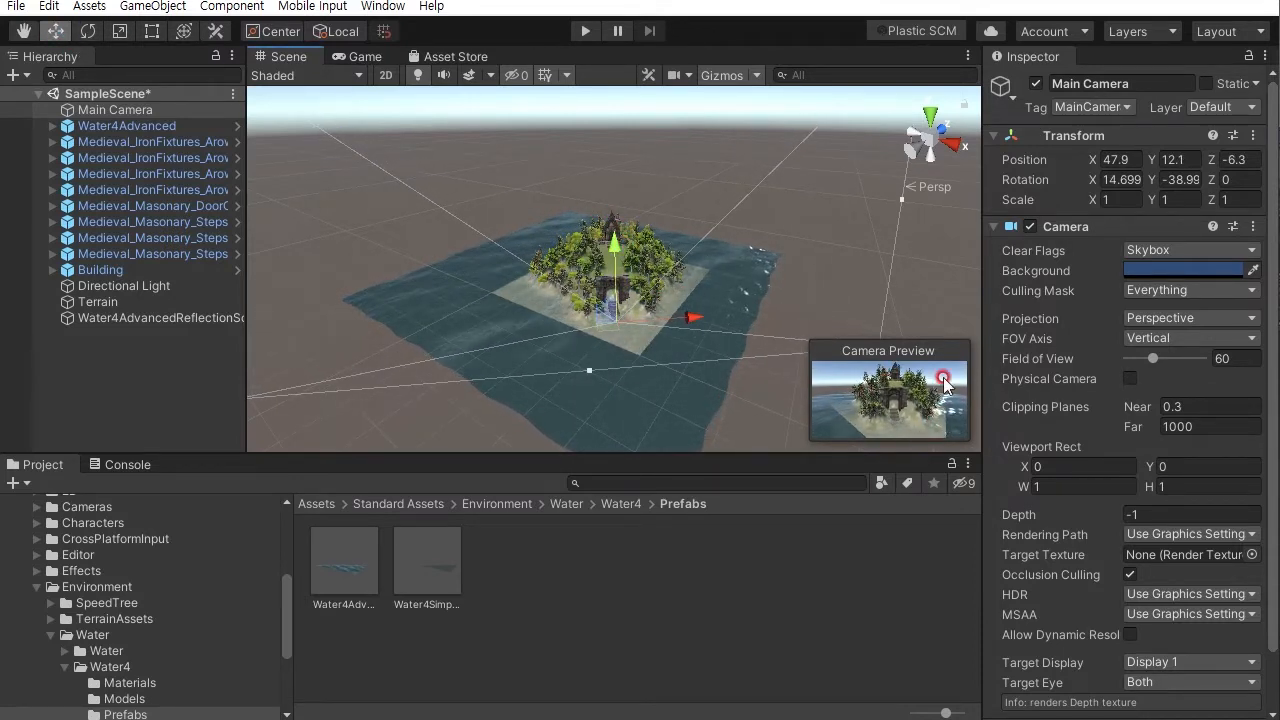
- Play the scene to check the new camera view, then stop playing
{"action": "left_click", "coordinate": [670, 146]}
{"action": "left_click", "coordinate": [584, 31]}
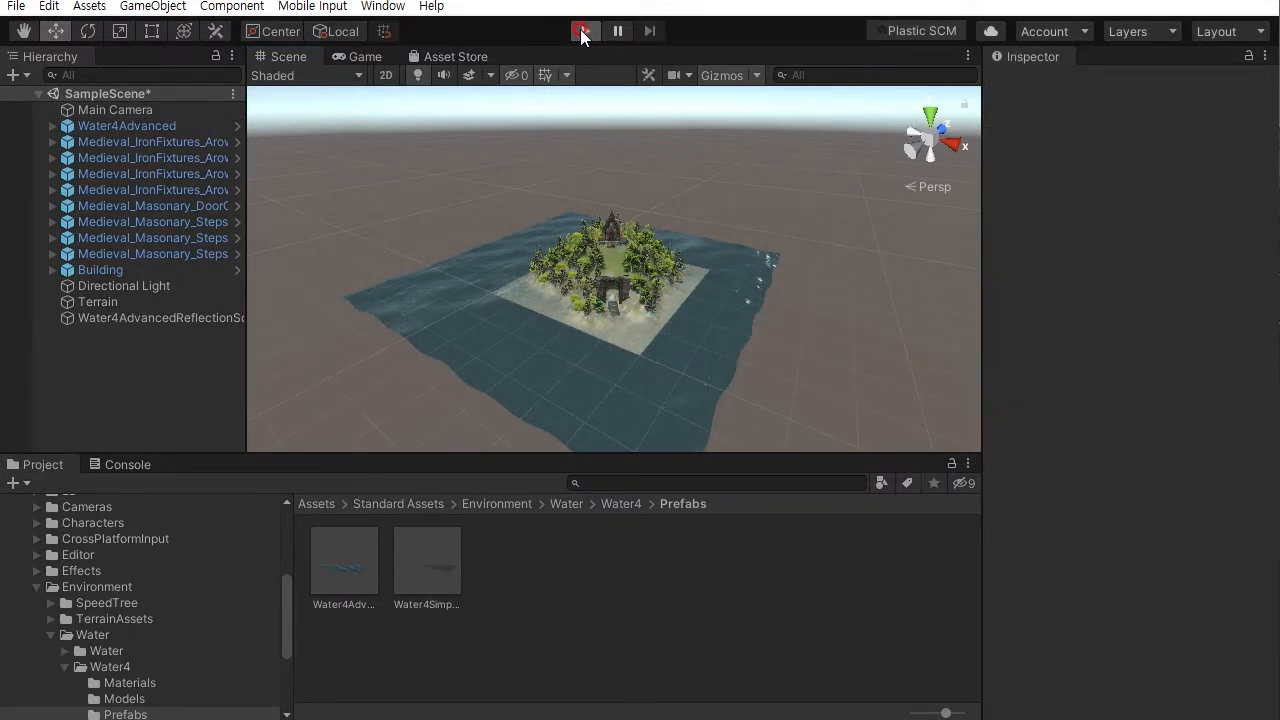
{"action": "left_click", "coordinate": [931, 331]}
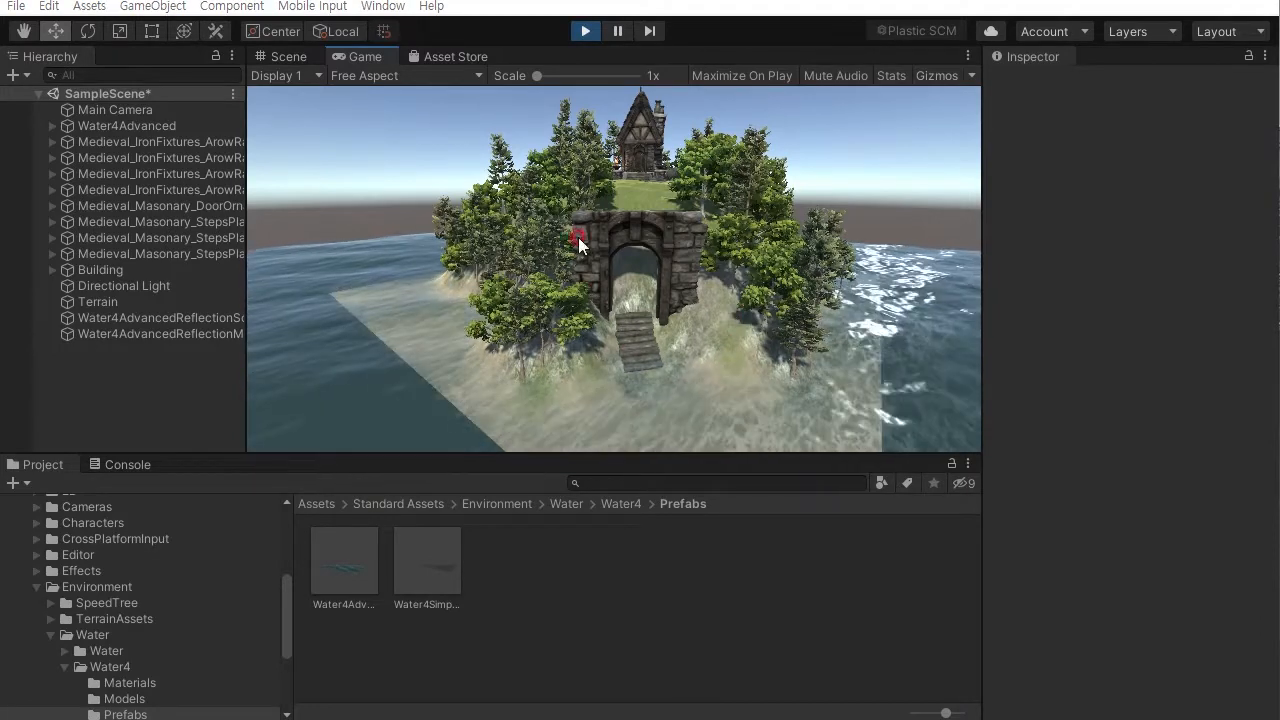
{"action": "left_click", "coordinate": [584, 30]}
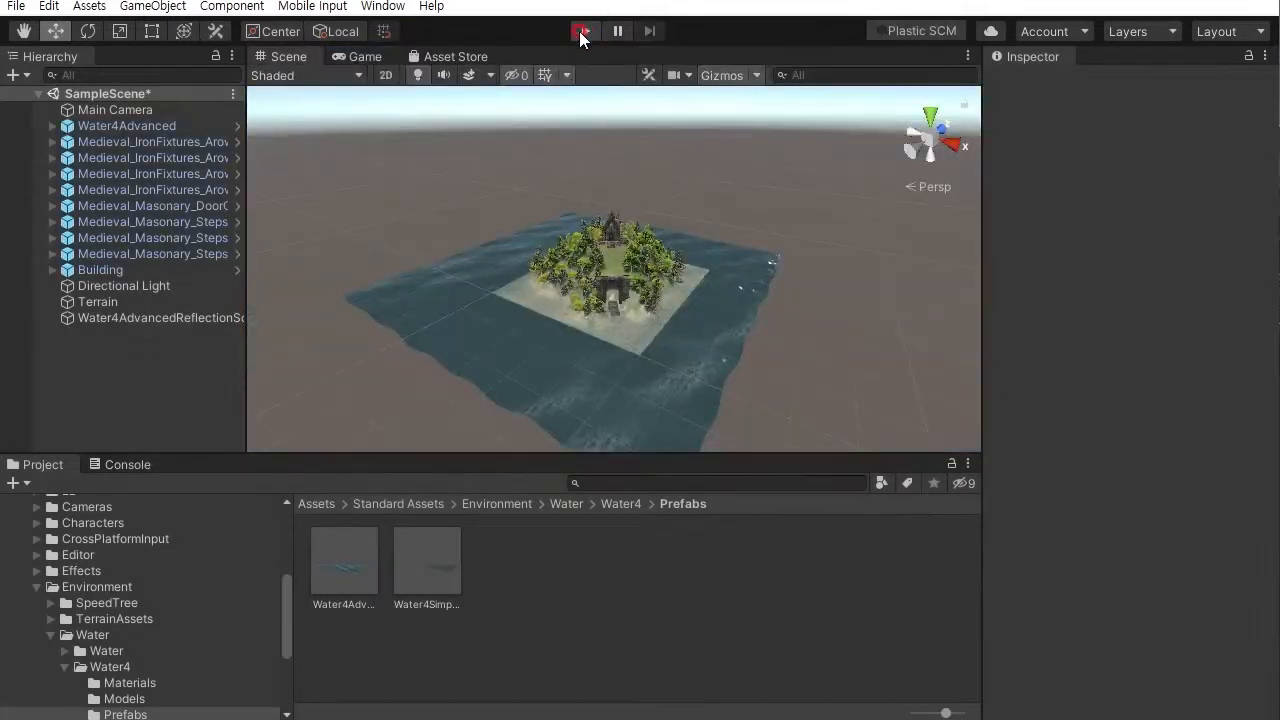
- Add a Wind Zone to the scene
{"action": "left_click_drag", "start_coordinate": [642, 193], "coordinate": [685, 302], "text": "alt"}
{"action": "left_click", "coordinate": [160, 7]}
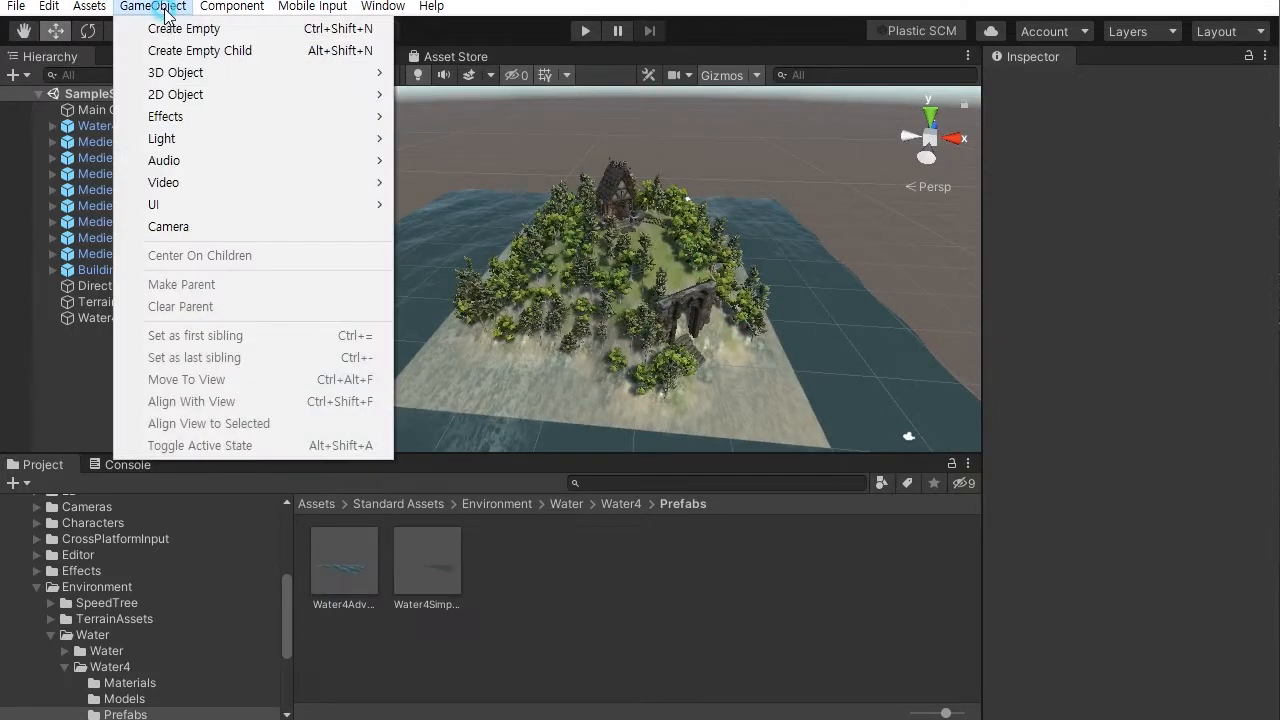
{"action": "left_click", "coordinate": [182, 73]}
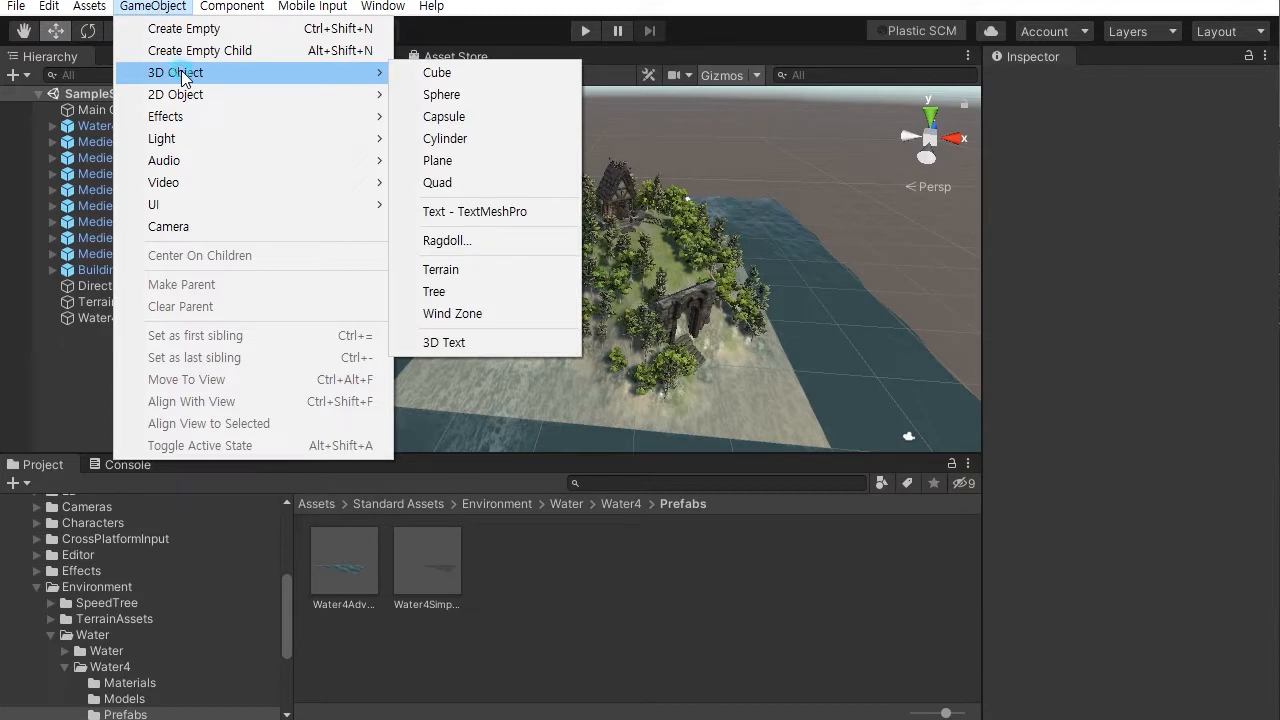
{"action": "left_click", "coordinate": [463, 316]}
{"action": "left_click_drag", "start_coordinate": [409, 388], "coordinate": [702, 352], "text": "alt"}
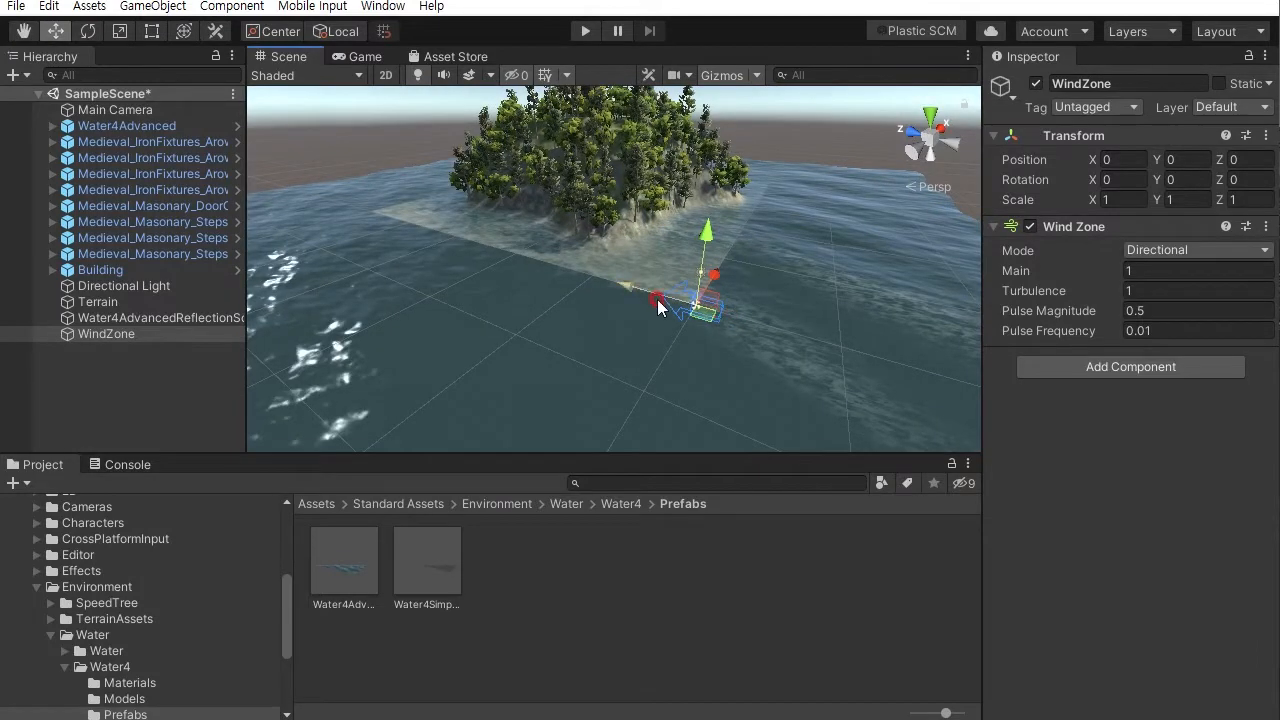
- Set the Wind Zone's Main strength to 0.4 and stop play mode
{"action": "left_click_drag", "start_coordinate": [680, 310], "coordinate": [634, 377], "text": "alt"}
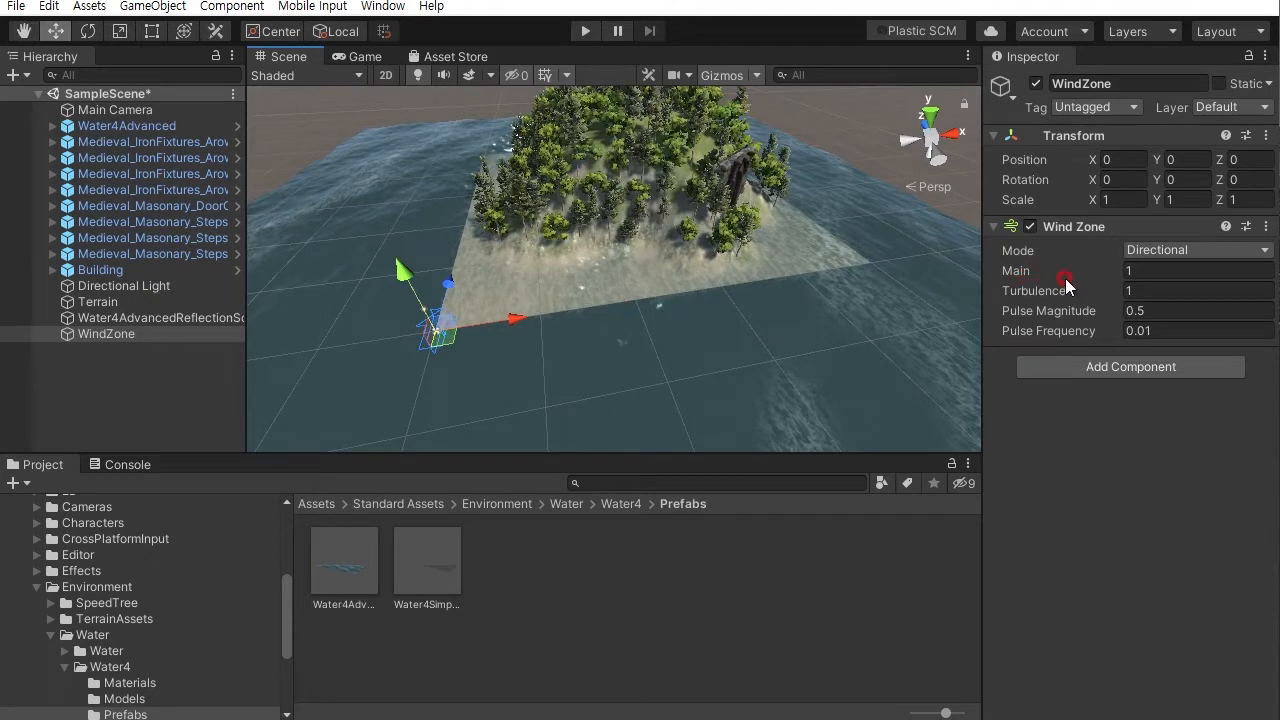
{"action": "left_click_drag", "start_coordinate": [660, 300], "coordinate": [583, 239], "text": "alt"}
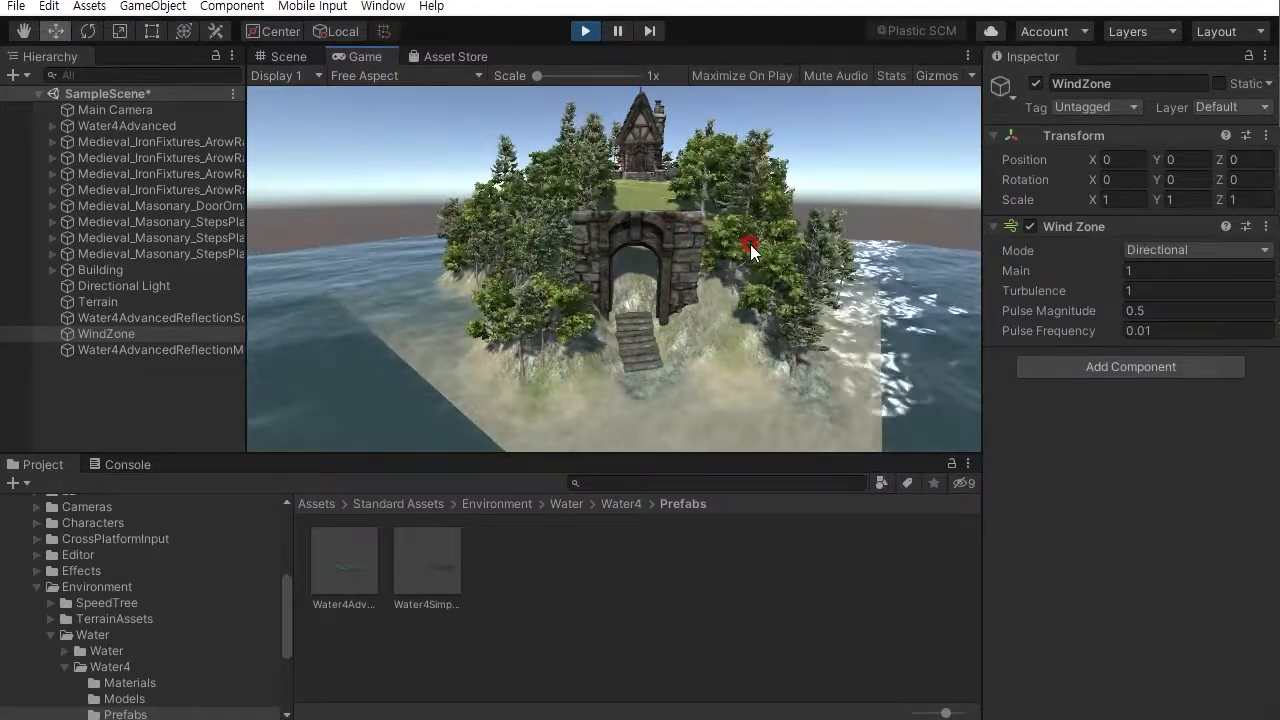
{"action": "left_click", "coordinate": [585, 31]}
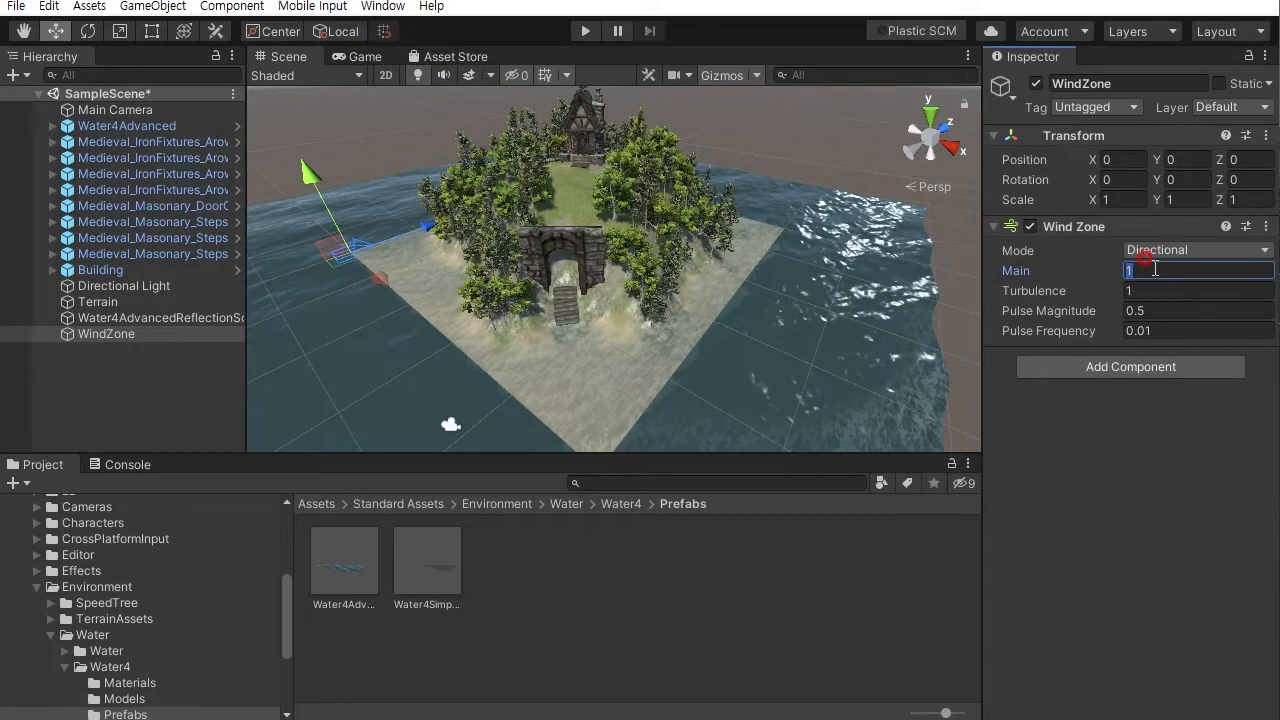
- Deselect the Wind Zone, play the scene to check the trees moving in the wind, then stop playing
{"action": "left_click", "coordinate": [806, 134]}
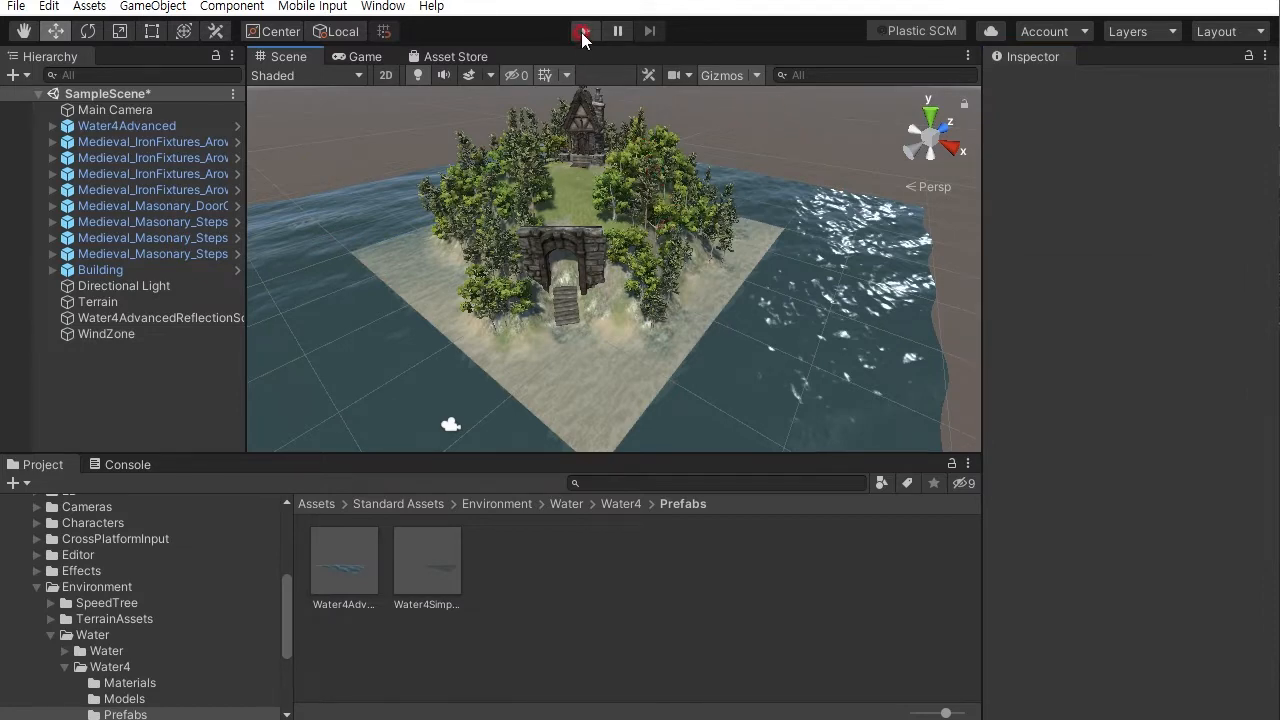
{"action": "left_click", "coordinate": [582, 32]}
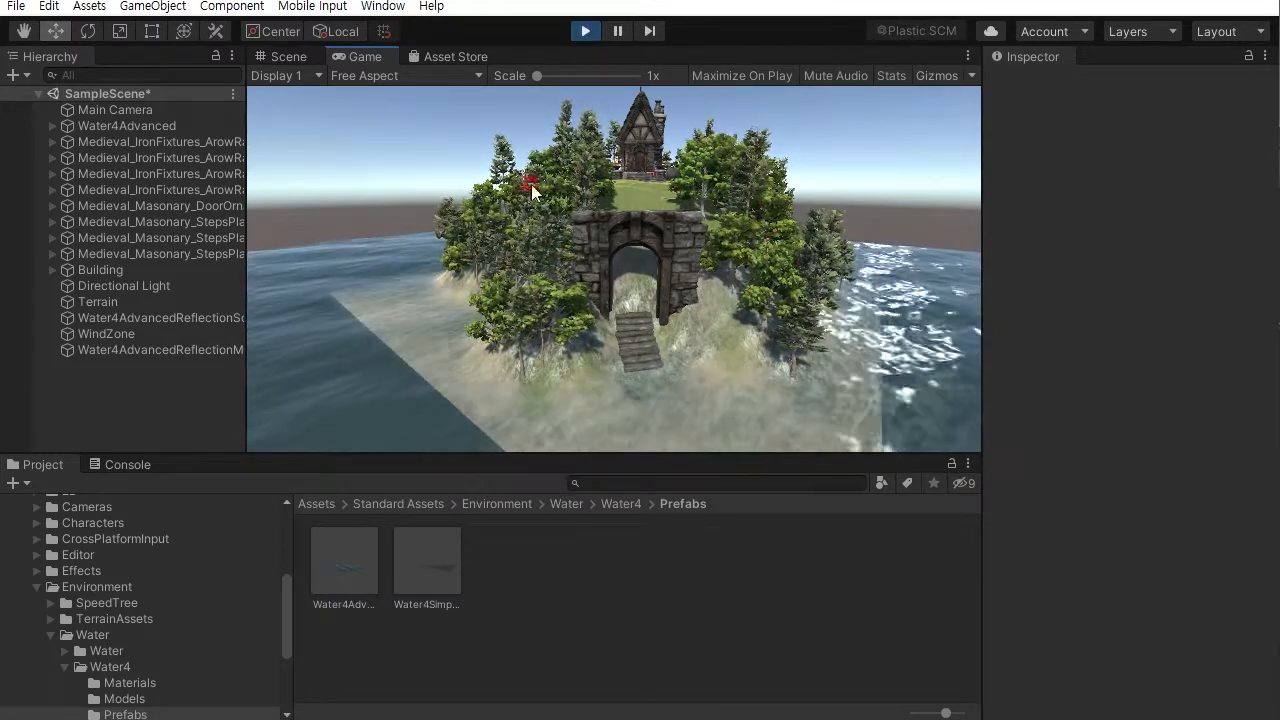
{"action": "left_click", "coordinate": [585, 31]}
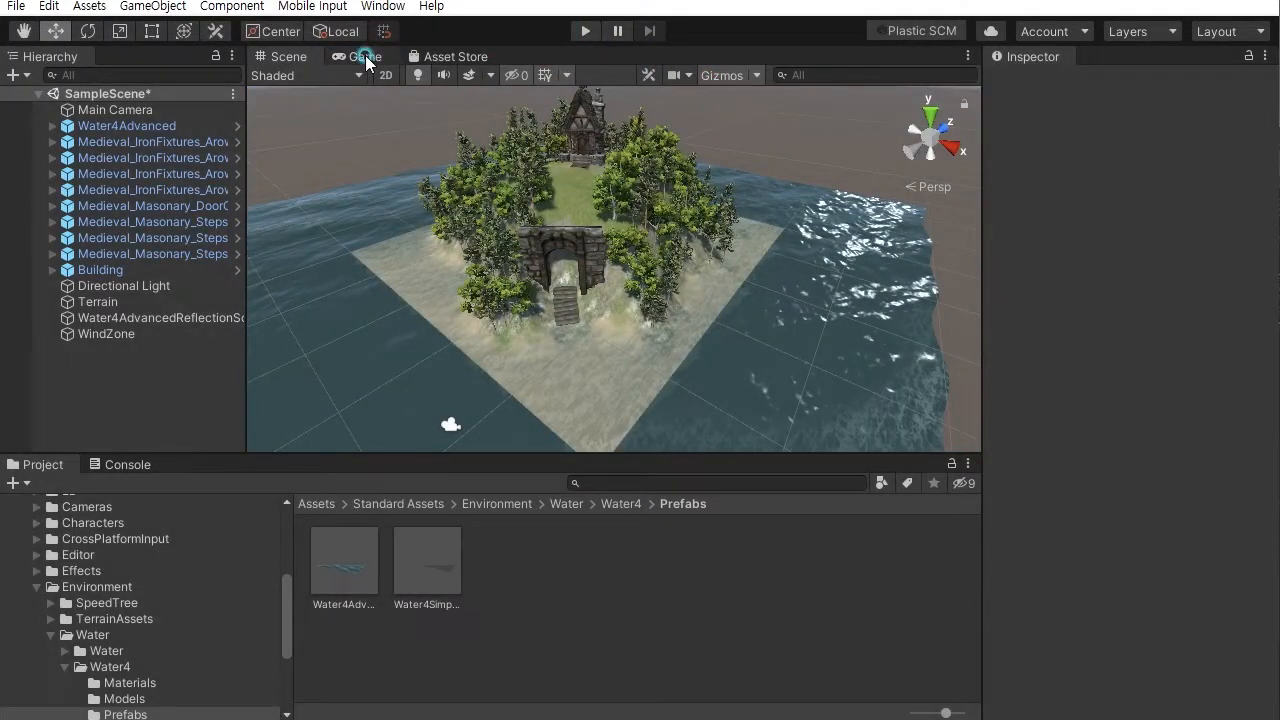
- Turn on Maximize On Play in the Game view and start playing the scene
{"action": "left_click", "coordinate": [365, 57]}
{"action": "left_click", "coordinate": [717, 76]}
{"action": "left_click", "coordinate": [346, 57]}
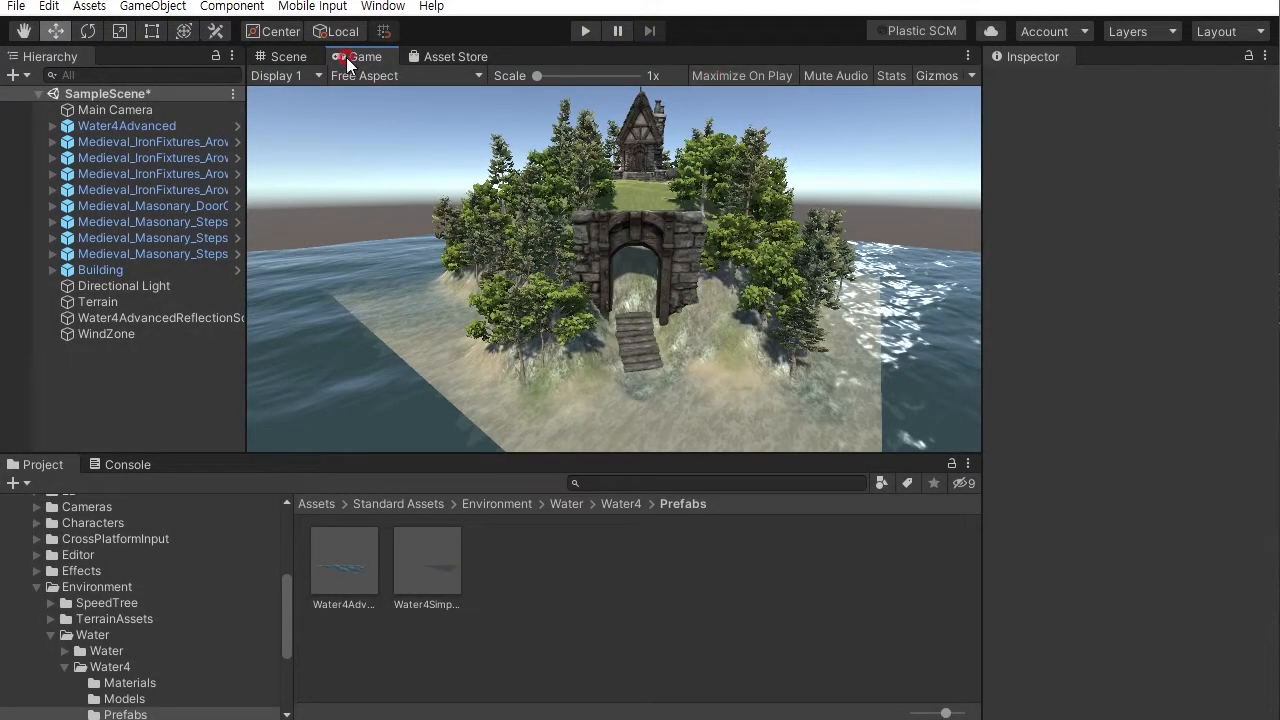
{"action": "left_click", "coordinate": [730, 77]}
{"action": "left_click", "coordinate": [585, 31]}
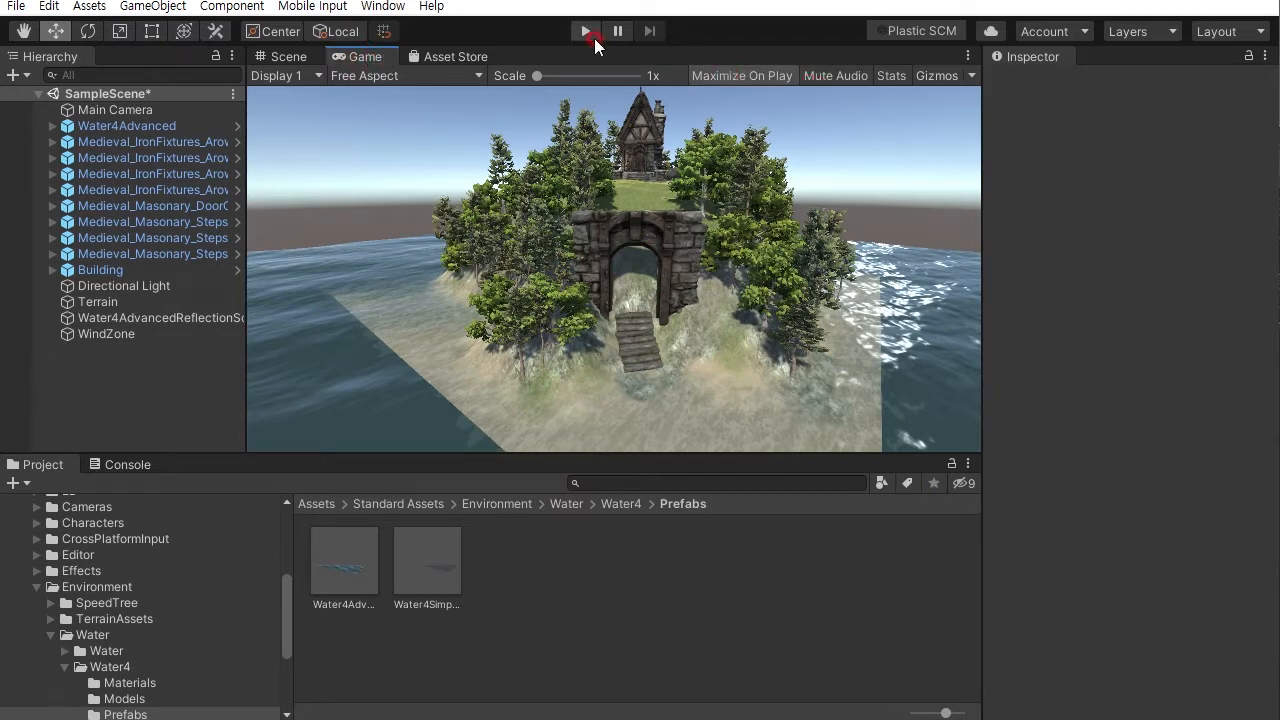